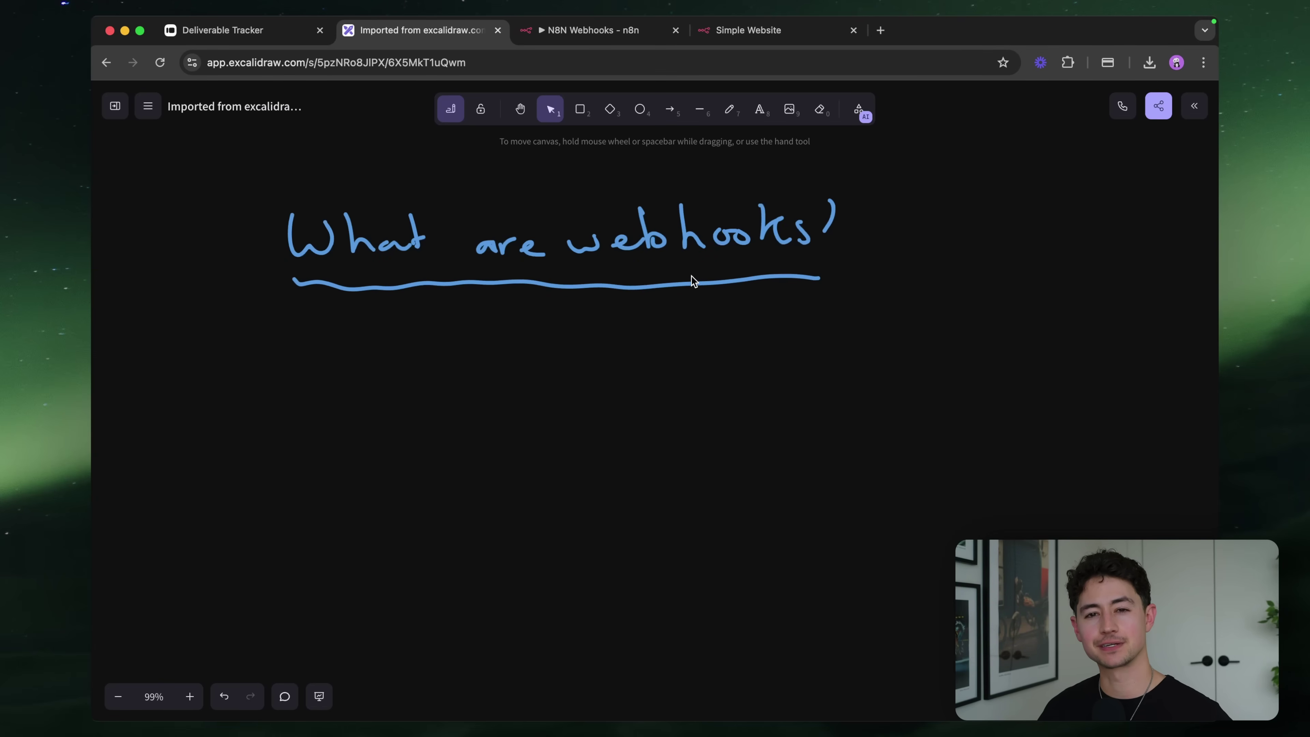
Handwrite 'Messages' below the title with the pen and underline it
{"action": "scroll", "coordinate": [691, 279], "scroll_direction": "left", "scroll_amount": 2}
{"action": "scroll", "coordinate": [691, 279], "scroll_direction": "down", "scroll_amount": 2}
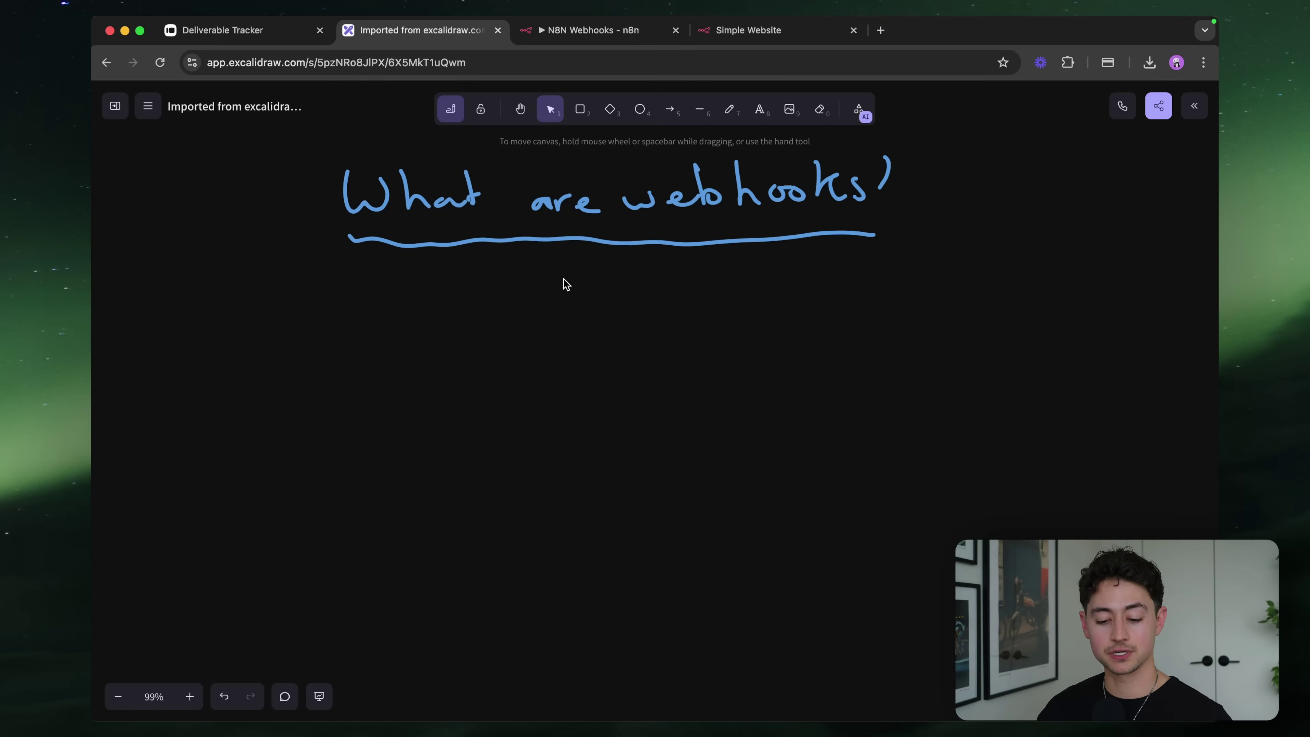
{"action": "key", "text": "p"}
{"action": "mouse_move", "coordinate": [361, 284]}
{"action": "left_mouse_down"}
{"action": "mouse_move", "coordinate": [361, 320]}
{"action": "mouse_move", "coordinate": [416, 300]}
{"action": "mouse_move", "coordinate": [534, 295]}
{"action": "left_mouse_up"}
{"action": "left_click_drag", "start_coordinate": [367, 332], "coordinate": [531, 333]}
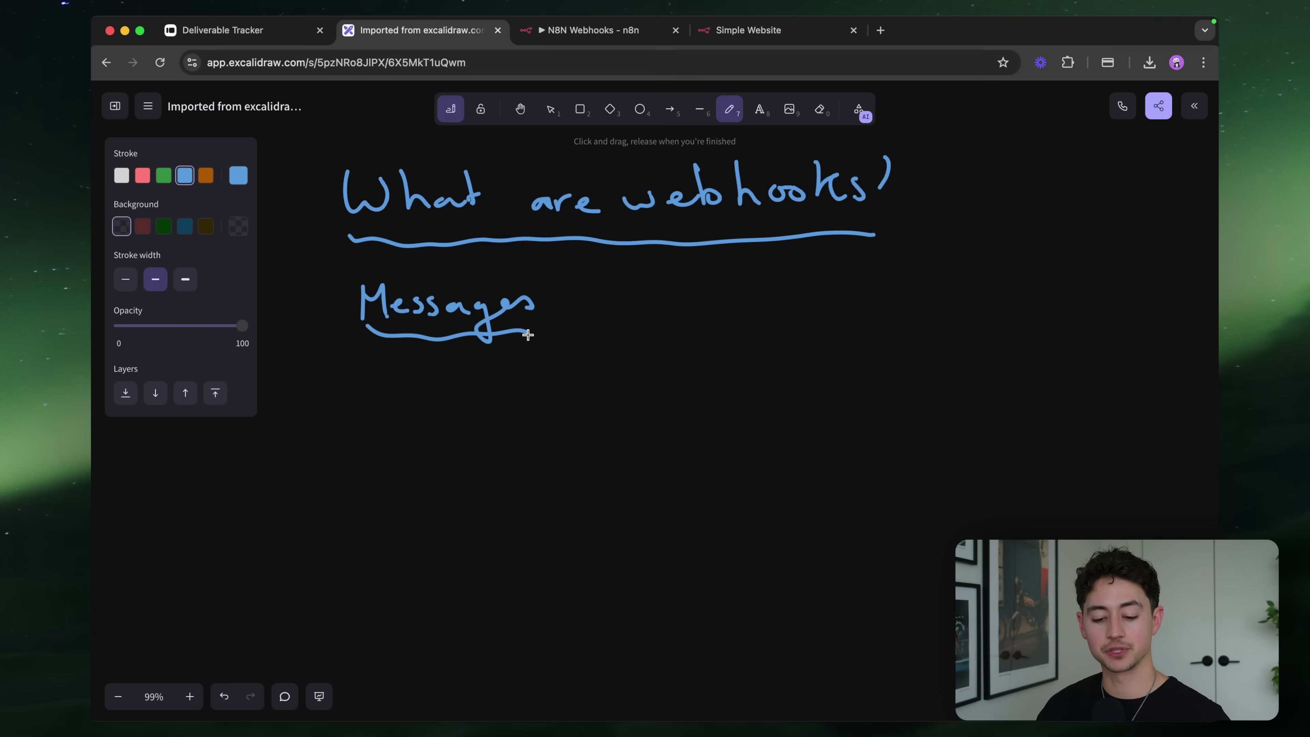
Write 'App A' and 'App B' joined by a double-headed arrow
{"action": "scroll", "coordinate": [432, 545], "scroll_direction": "down", "scroll_amount": 3}
{"action": "scroll", "coordinate": [433, 544], "scroll_direction": "left", "scroll_amount": 2}
{"action": "mouse_move", "coordinate": [440, 328]}
{"action": "left_mouse_down"}
{"action": "mouse_move", "coordinate": [423, 379]}
{"action": "mouse_move", "coordinate": [443, 361]}
{"action": "mouse_move", "coordinate": [567, 365]}
{"action": "left_mouse_up"}
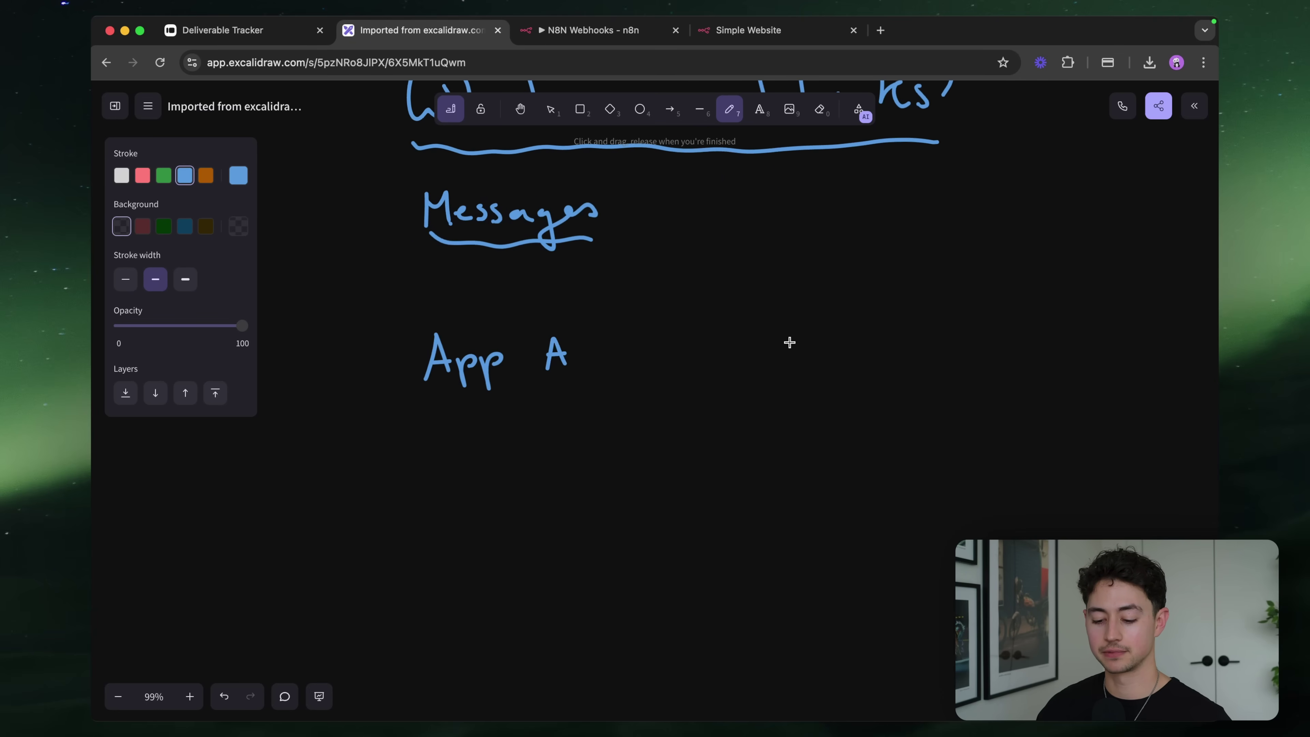
{"action": "mouse_move", "coordinate": [776, 367]}
{"action": "left_mouse_down"}
{"action": "mouse_move", "coordinate": [820, 352]}
{"action": "mouse_move", "coordinate": [851, 366]}
{"action": "mouse_move", "coordinate": [909, 345]}
{"action": "mouse_move", "coordinate": [928, 369]}
{"action": "left_mouse_up"}
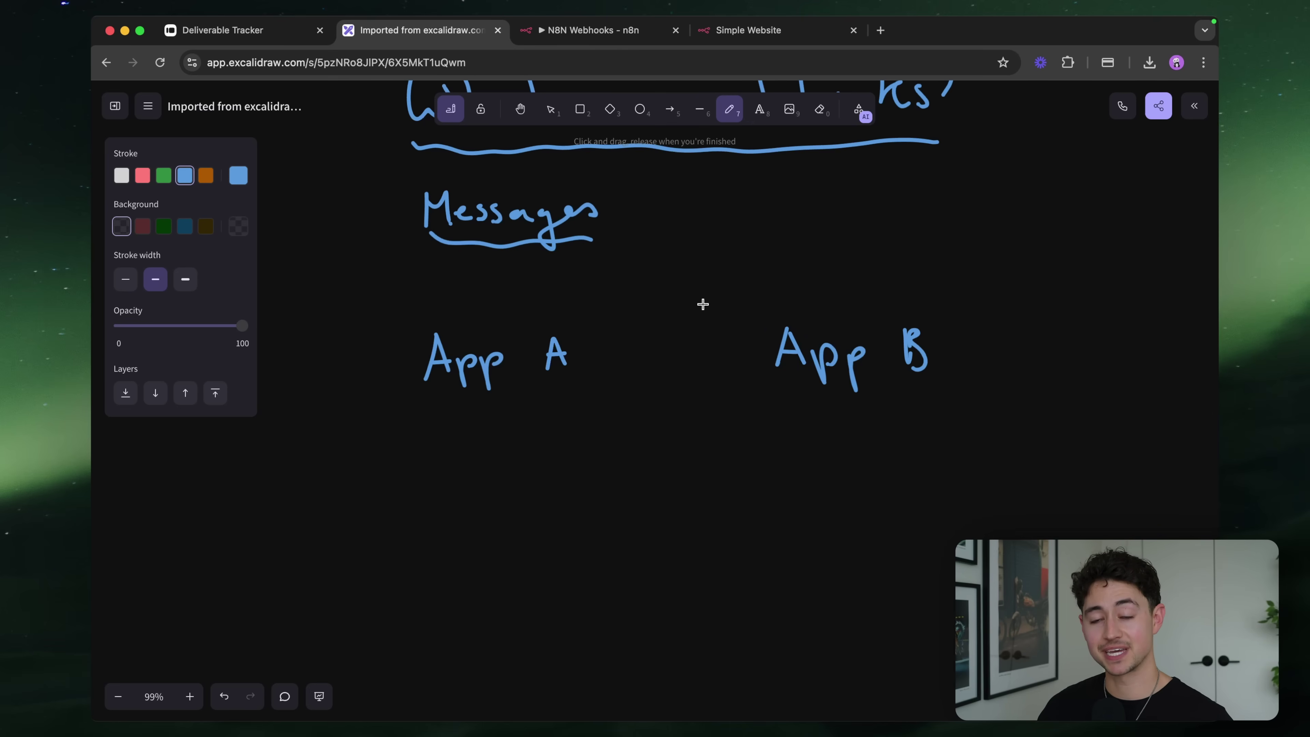
{"action": "left_click_drag", "start_coordinate": [582, 353], "coordinate": [748, 362]}
{"action": "mouse_move", "coordinate": [592, 346]}
{"action": "left_mouse_down"}
{"action": "mouse_move", "coordinate": [578, 354]}
{"action": "mouse_move", "coordinate": [592, 362]}
{"action": "left_mouse_up"}
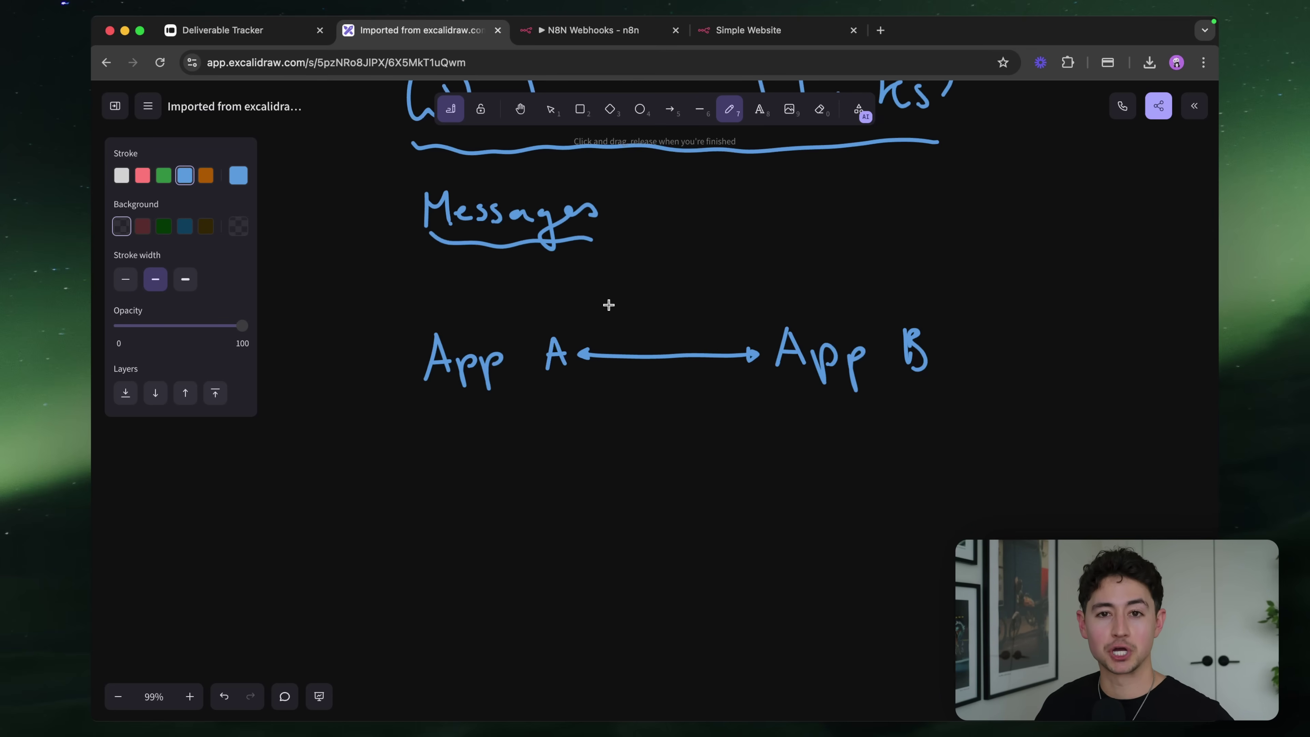
Handwrite an underlined 'Example' heading below App A
{"action": "scroll", "coordinate": [608, 305], "scroll_direction": "down", "scroll_amount": 6}
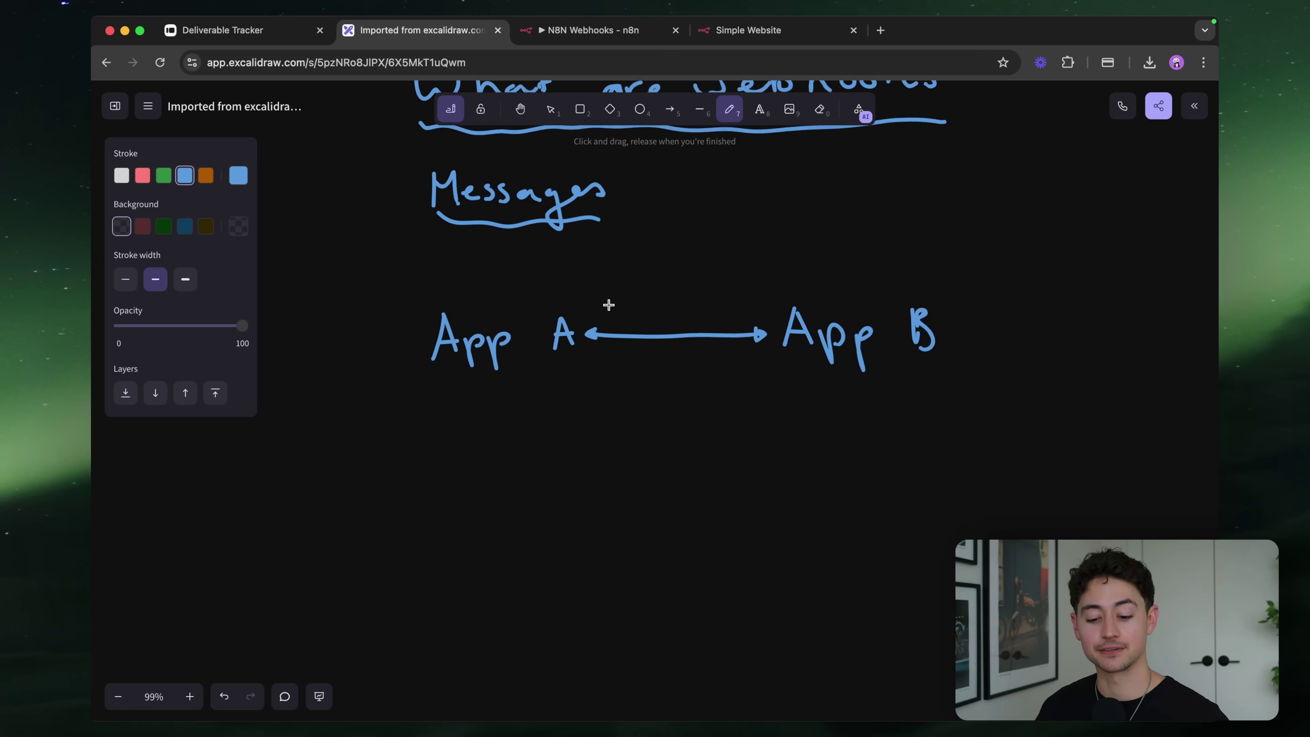
{"action": "mouse_move", "coordinate": [475, 319]}
{"action": "left_mouse_down"}
{"action": "mouse_move", "coordinate": [482, 357]}
{"action": "mouse_move", "coordinate": [501, 333]}
{"action": "mouse_move", "coordinate": [529, 347]}
{"action": "mouse_move", "coordinate": [630, 344]}
{"action": "left_mouse_up"}
{"action": "mouse_move", "coordinate": [452, 370]}
{"action": "left_mouse_down"}
{"action": "mouse_move", "coordinate": [640, 364]}
{"action": "mouse_move", "coordinate": [632, 334]}
{"action": "left_mouse_up"}
Erase the stray stroke and underline 'App A' and 'App B'
{"action": "key", "text": "e"}
{"action": "key", "text": "p"}
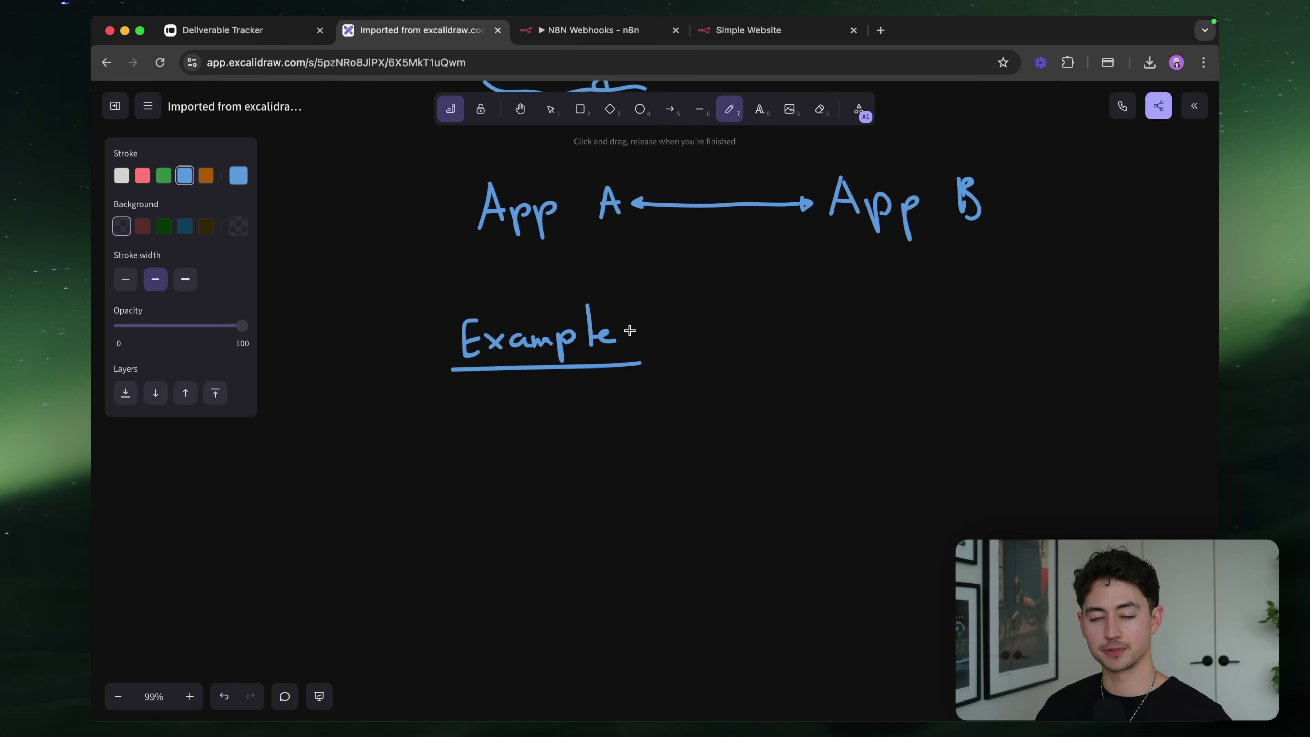
{"action": "scroll", "coordinate": [629, 331], "scroll_direction": "down", "scroll_amount": 3}
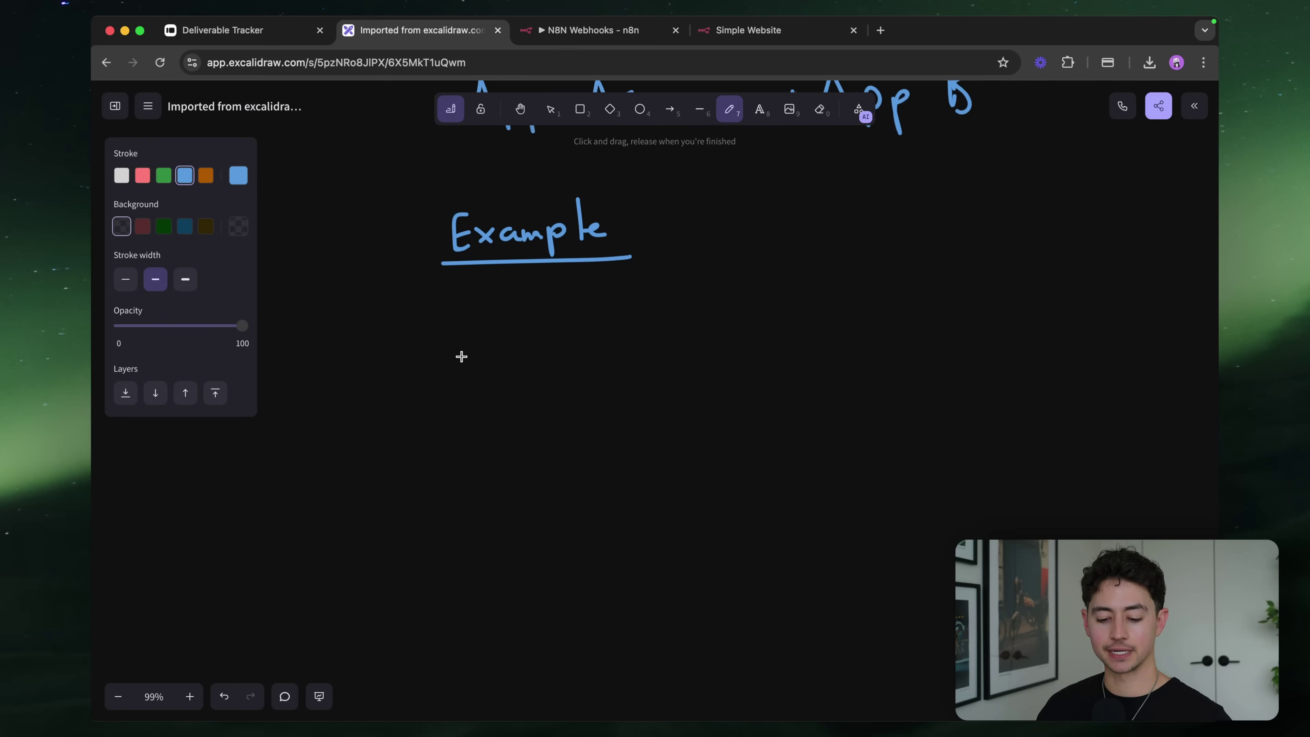
{"action": "scroll", "coordinate": [480, 334], "scroll_direction": "up", "scroll_amount": 6}
{"action": "left_click_drag", "start_coordinate": [463, 353], "coordinate": [588, 340]}
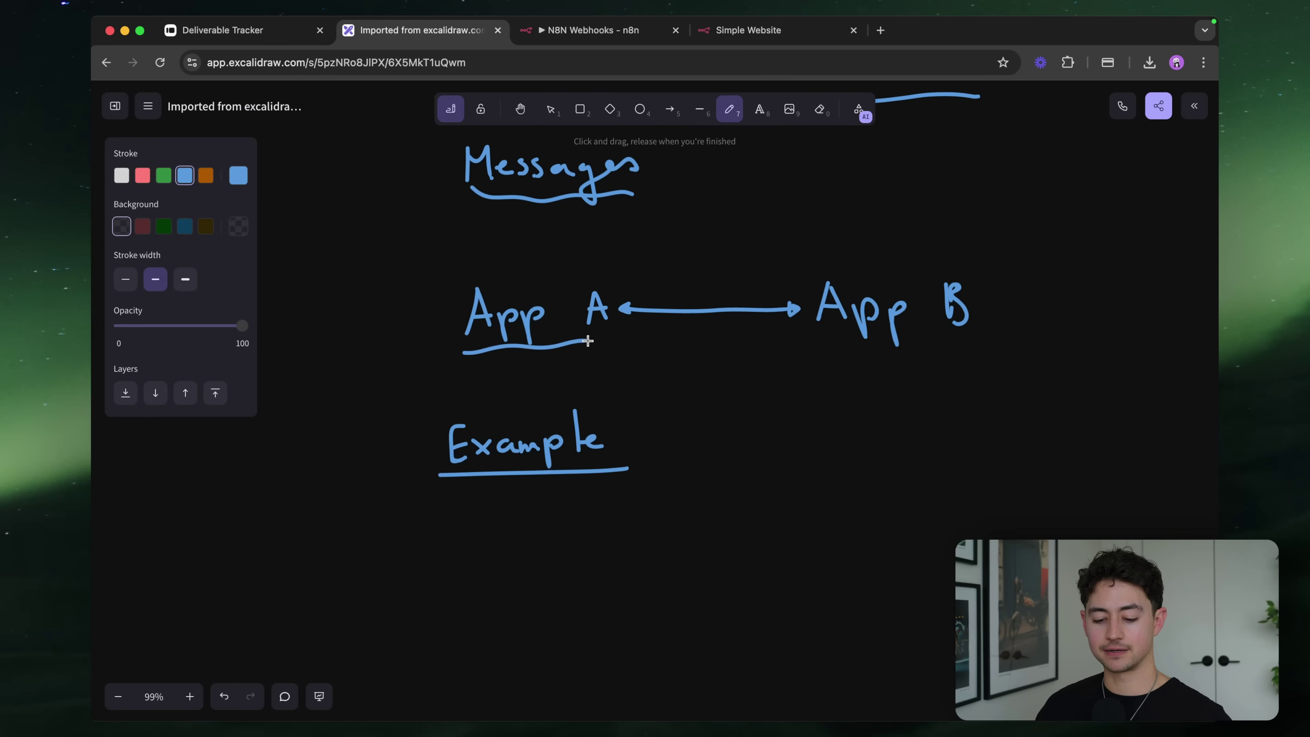
{"action": "left_click_drag", "start_coordinate": [808, 352], "coordinate": [865, 350]}
Handwrite 'Email Client' below the Example heading and box it
{"action": "scroll", "coordinate": [546, 392], "scroll_direction": "down", "scroll_amount": 5}
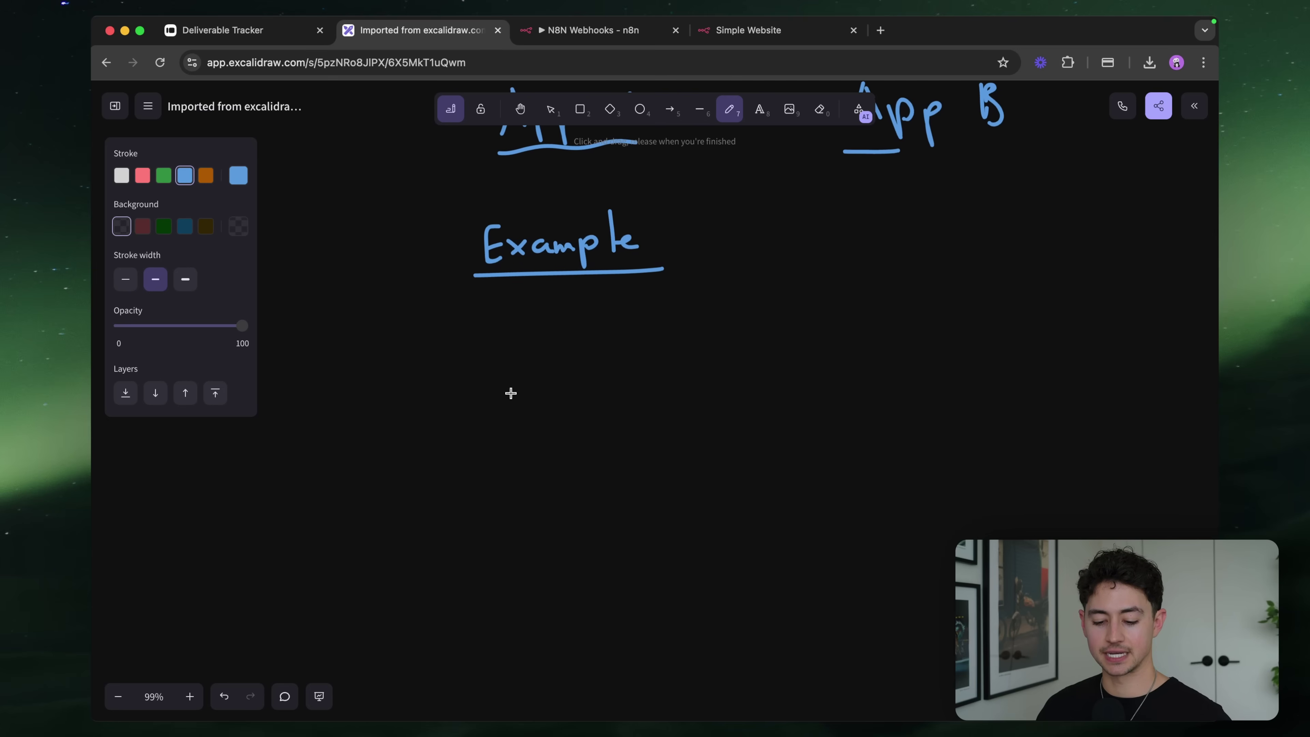
{"action": "mouse_move", "coordinate": [518, 354]}
{"action": "left_mouse_down"}
{"action": "mouse_move", "coordinate": [503, 374]}
{"action": "mouse_move", "coordinate": [529, 380]}
{"action": "mouse_move", "coordinate": [599, 353]}
{"action": "mouse_move", "coordinate": [603, 383]}
{"action": "left_mouse_up"}
{"action": "left_click_drag", "start_coordinate": [573, 365], "coordinate": [596, 361]}
{"action": "mouse_move", "coordinate": [564, 413]}
{"action": "left_mouse_down"}
{"action": "mouse_move", "coordinate": [563, 434]}
{"action": "mouse_move", "coordinate": [647, 429]}
{"action": "left_mouse_up"}
{"action": "mouse_move", "coordinate": [516, 461]}
{"action": "left_mouse_down"}
{"action": "mouse_move", "coordinate": [631, 450]}
{"action": "mouse_move", "coordinate": [659, 356]}
{"action": "mouse_move", "coordinate": [515, 313]}
{"action": "mouse_move", "coordinate": [477, 398]}
{"action": "mouse_move", "coordinate": [510, 463]}
{"action": "left_mouse_up"}
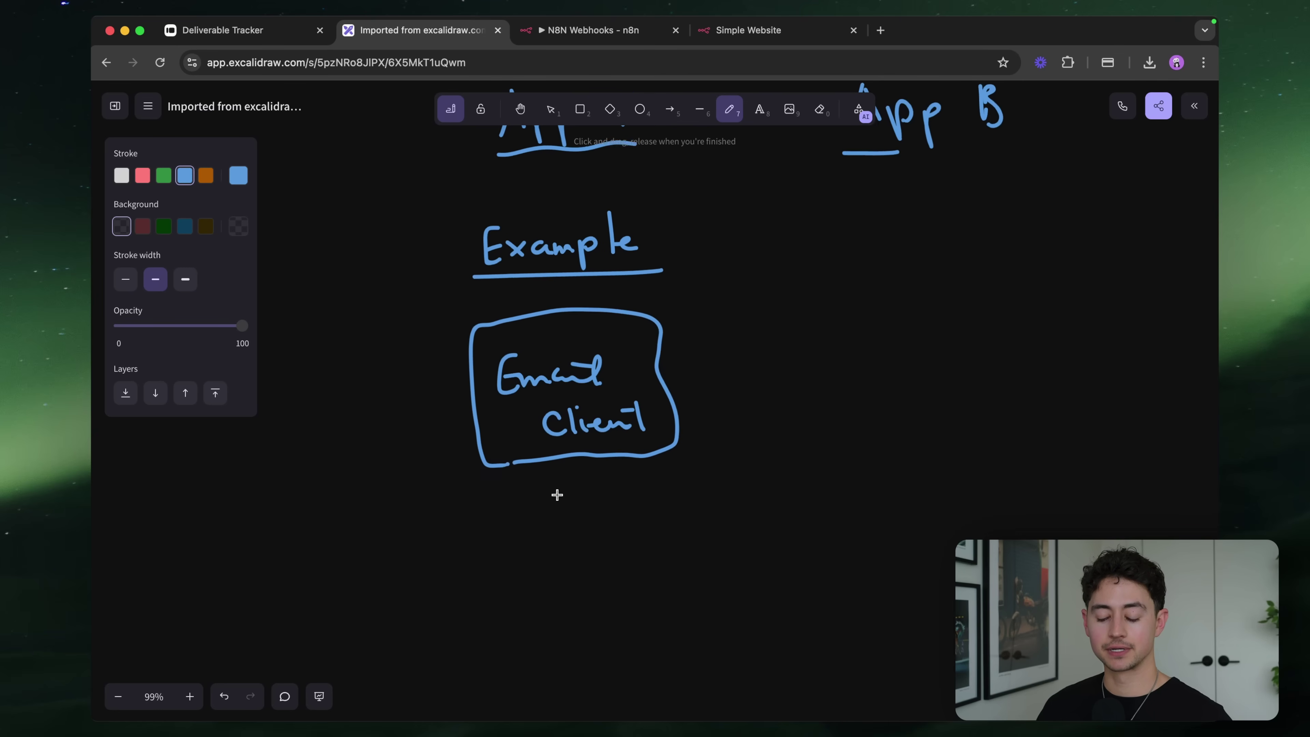
Draw an arrow out of the Email Client box labelled 'webhook'
{"action": "scroll", "coordinate": [557, 495], "scroll_direction": "right", "scroll_amount": 2}
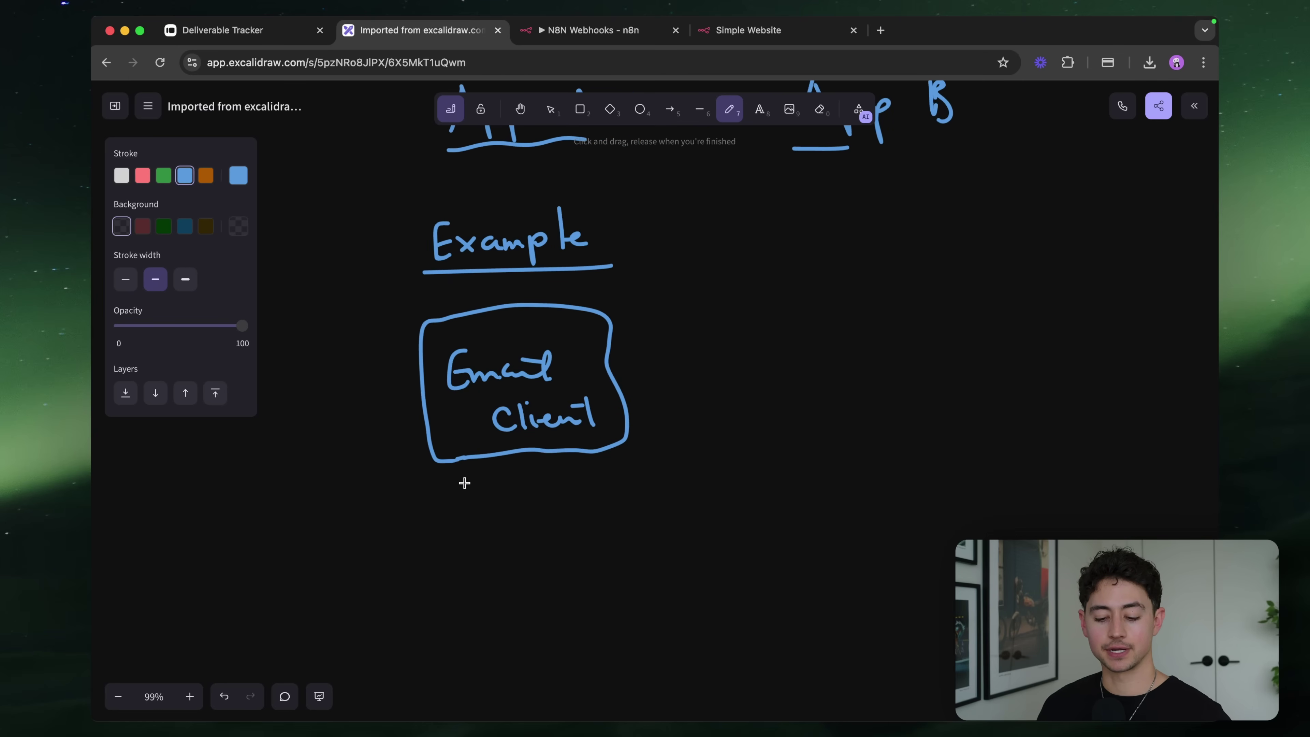
{"action": "scroll", "coordinate": [465, 482], "scroll_direction": "right", "scroll_amount": 2}
{"action": "scroll", "coordinate": [465, 483], "scroll_direction": "down", "scroll_amount": 1}
{"action": "left_click_drag", "start_coordinate": [581, 359], "coordinate": [711, 355]}
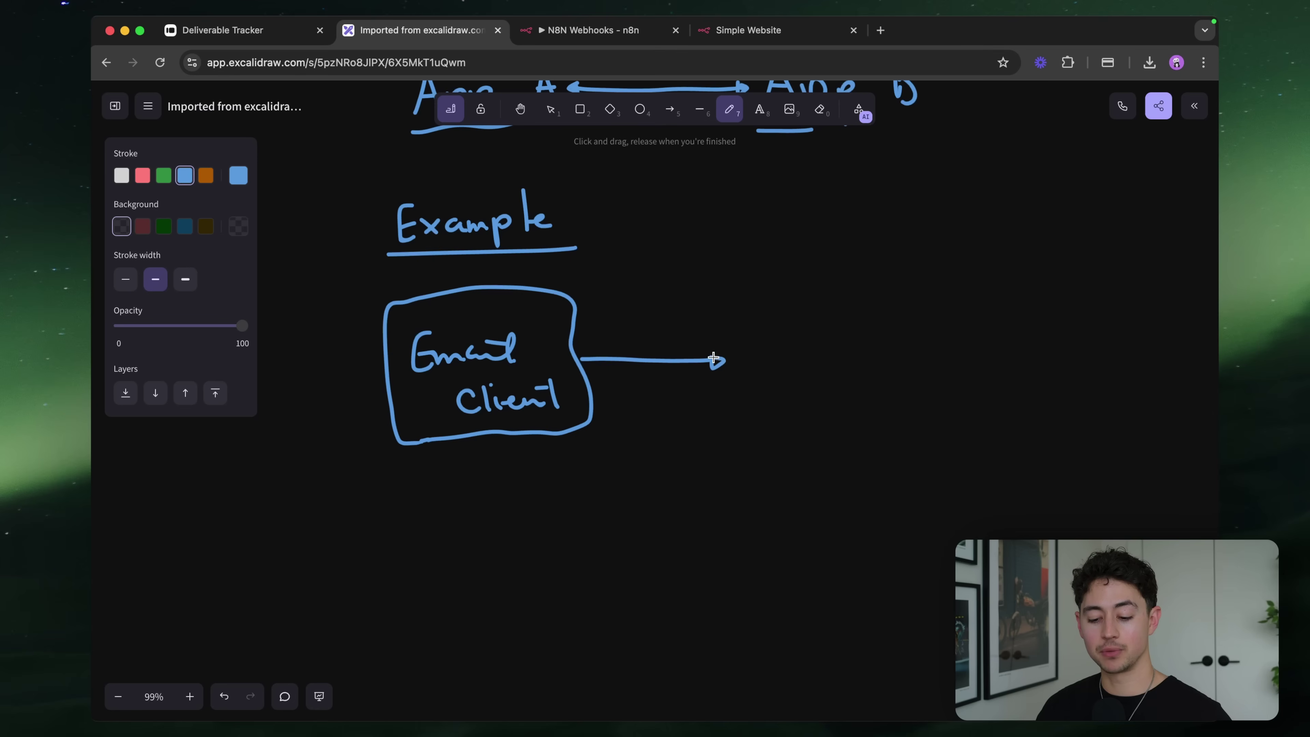
{"action": "mouse_move", "coordinate": [615, 336]}
{"action": "left_mouse_down"}
{"action": "mouse_move", "coordinate": [696, 340]}
{"action": "mouse_move", "coordinate": [710, 325]}
{"action": "mouse_move", "coordinate": [716, 342]}
{"action": "left_mouse_up"}
Write 'CRM' at the arrow's end and draw a box around it
{"action": "scroll", "coordinate": [681, 339], "scroll_direction": "right", "scroll_amount": 2}
{"action": "scroll", "coordinate": [681, 339], "scroll_direction": "up", "scroll_amount": 1}
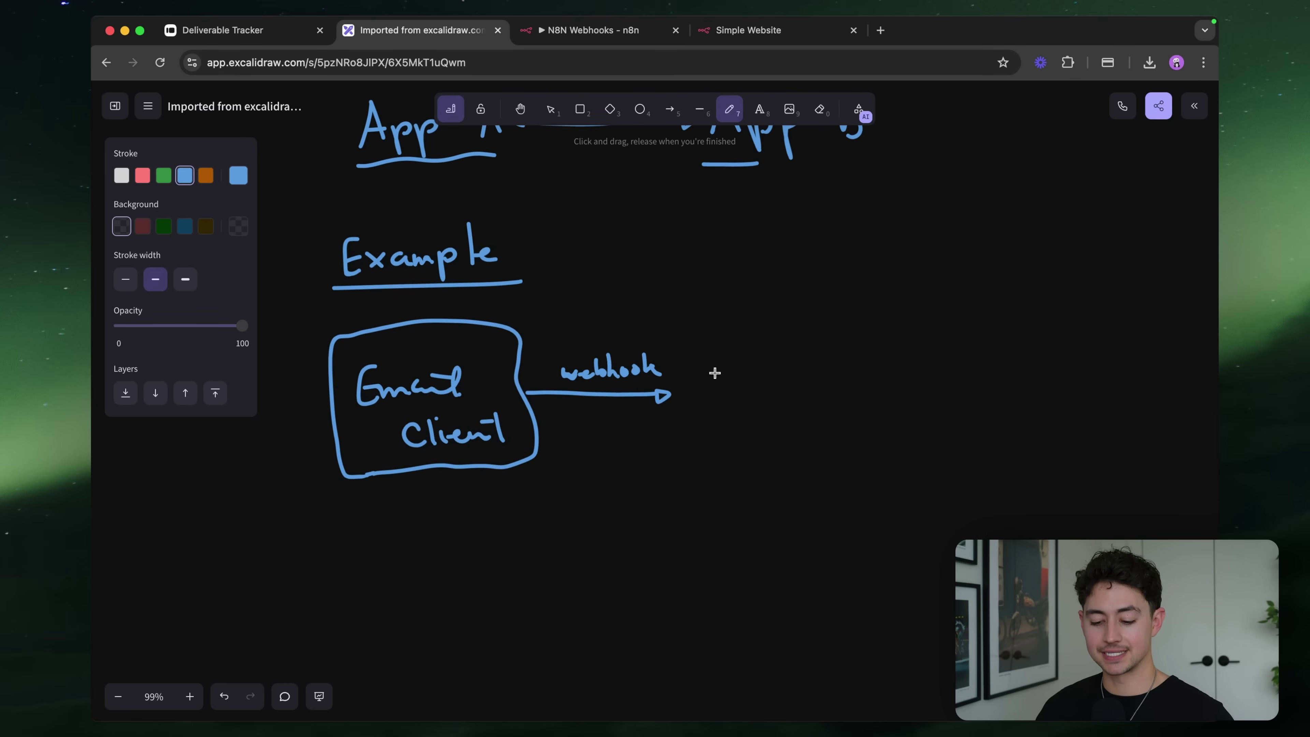
{"action": "mouse_move", "coordinate": [735, 367]}
{"action": "left_mouse_down"}
{"action": "mouse_move", "coordinate": [715, 373]}
{"action": "mouse_move", "coordinate": [737, 397]}
{"action": "left_mouse_up"}
{"action": "mouse_move", "coordinate": [747, 364]}
{"action": "left_mouse_down"}
{"action": "mouse_move", "coordinate": [748, 392]}
{"action": "mouse_move", "coordinate": [812, 389]}
{"action": "left_mouse_up"}
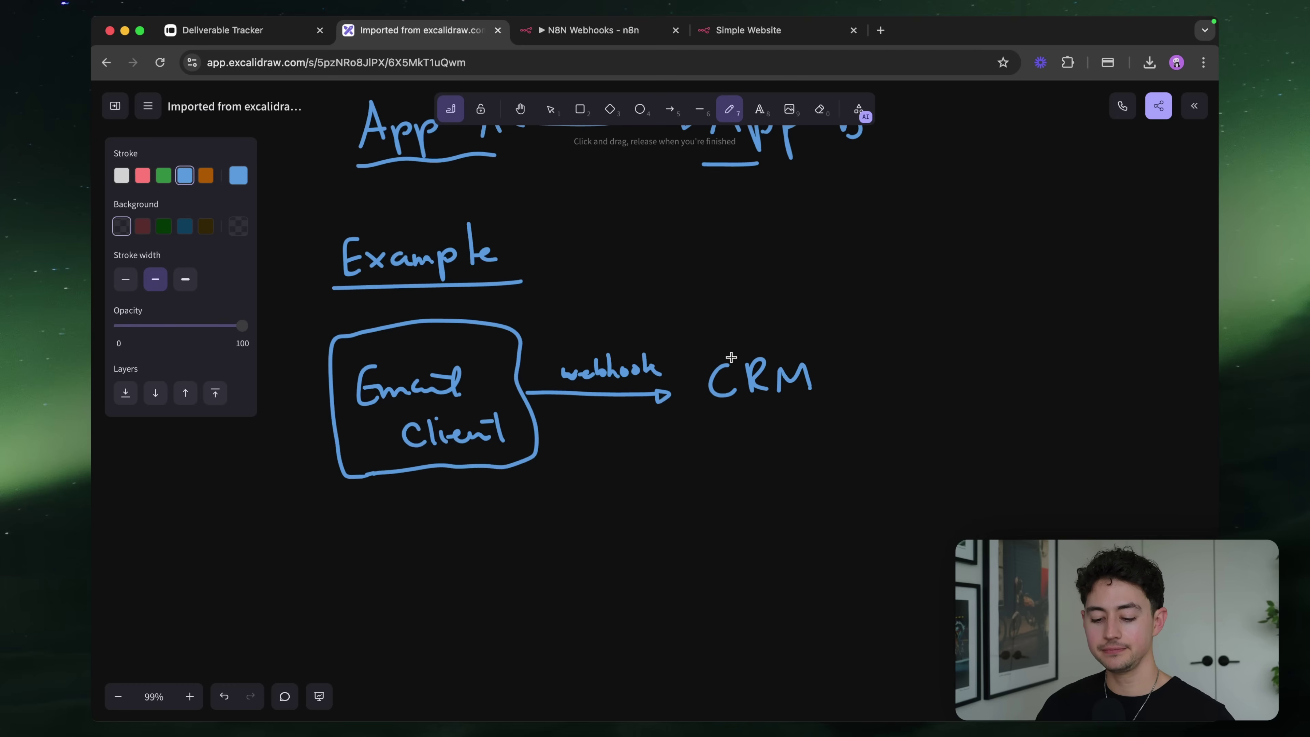
{"action": "mouse_move", "coordinate": [693, 309]}
{"action": "left_mouse_down"}
{"action": "mouse_move", "coordinate": [675, 419]}
{"action": "mouse_move", "coordinate": [722, 451]}
{"action": "mouse_move", "coordinate": [854, 446]}
{"action": "mouse_move", "coordinate": [841, 340]}
{"action": "mouse_move", "coordinate": [761, 312]}
{"action": "mouse_move", "coordinate": [694, 315]}
{"action": "left_mouse_up"}
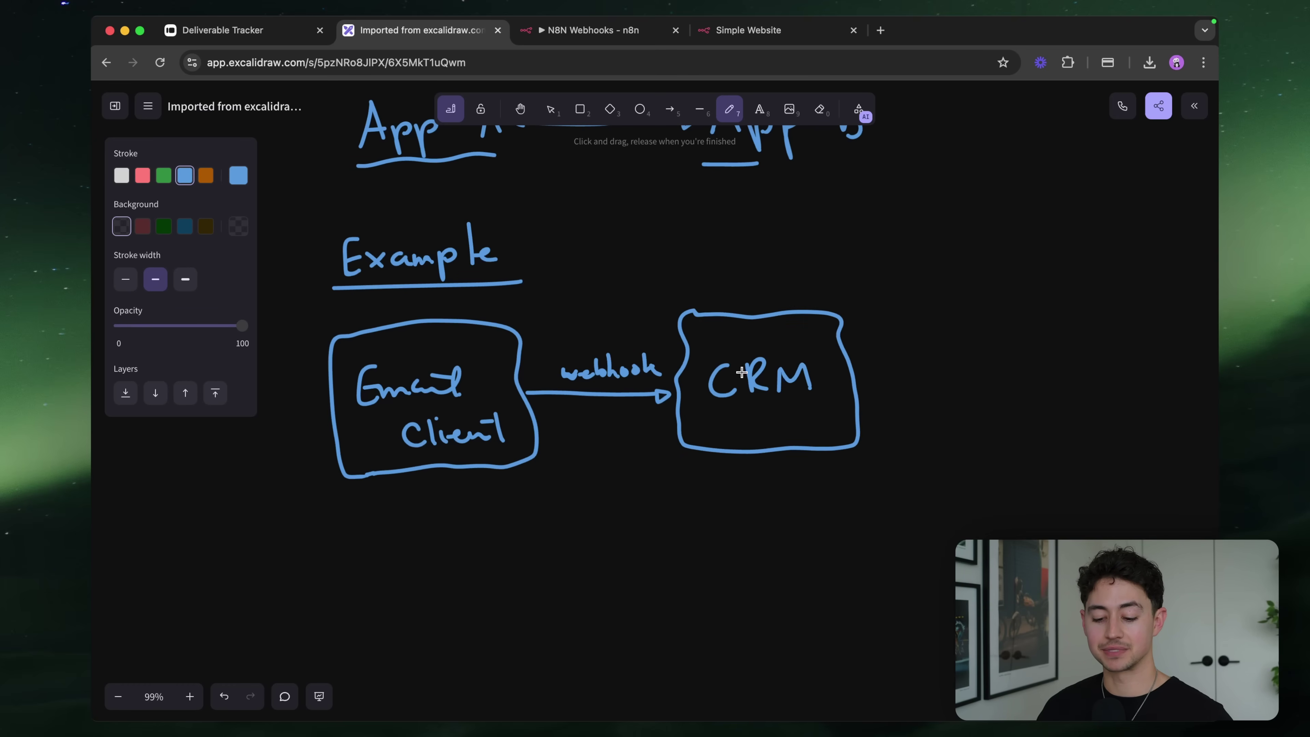
Begin handwriting the 'new email' note below Email Client
{"action": "scroll", "coordinate": [662, 338], "scroll_direction": "down", "scroll_amount": 3}
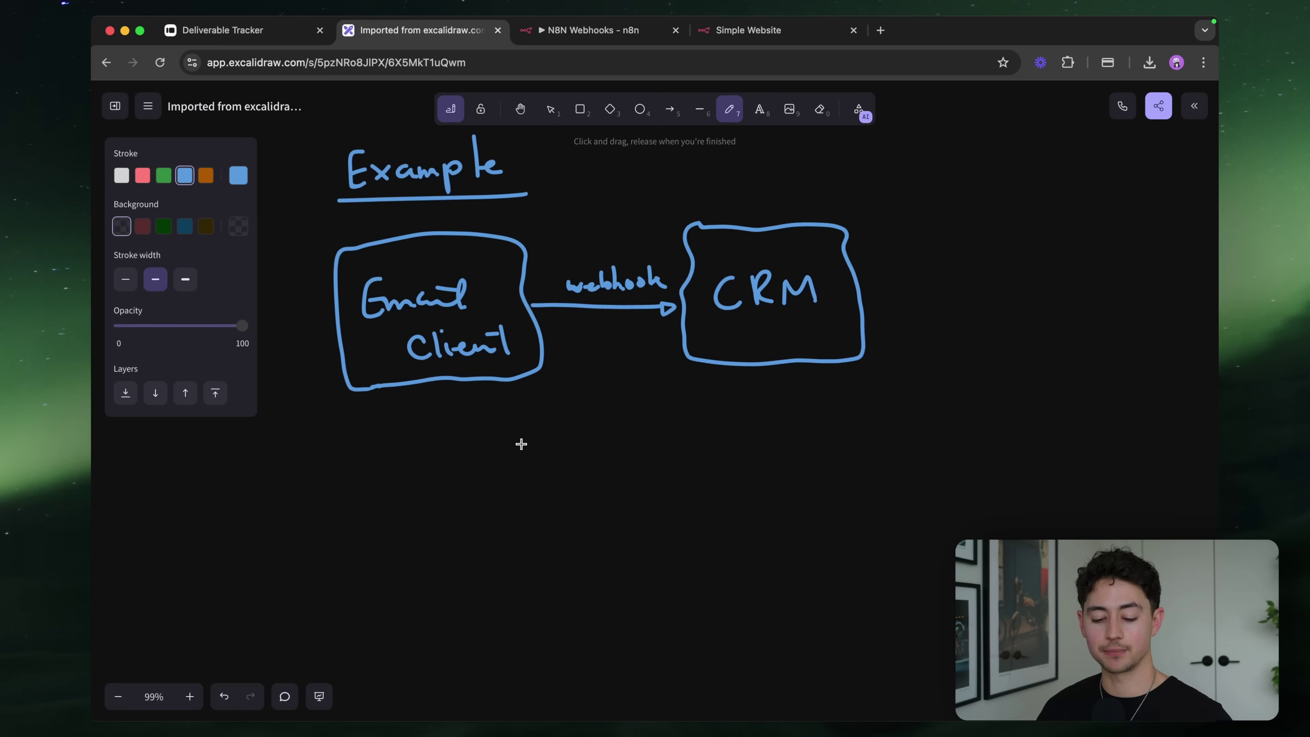
{"action": "scroll", "coordinate": [419, 404], "scroll_direction": "down", "scroll_amount": 2}
{"action": "scroll", "coordinate": [418, 403], "scroll_direction": "left", "scroll_amount": 2}
{"action": "left_click_drag", "start_coordinate": [378, 402], "coordinate": [533, 408]}
Finish the 'new email.' note with its i-dot and period
{"action": "left_click", "coordinate": [508, 391]}
{"action": "left_click", "coordinate": [549, 409]}
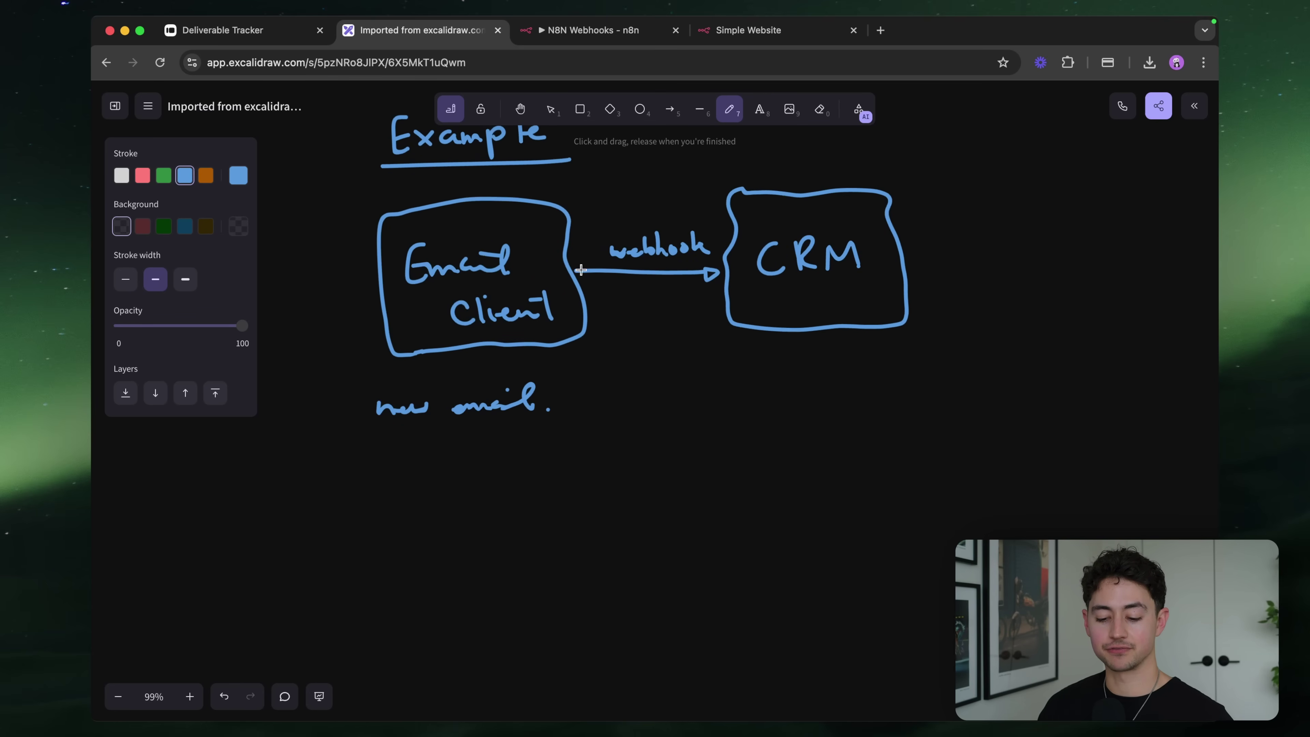
{"action": "scroll", "coordinate": [624, 265], "scroll_direction": "right", "scroll_amount": 3}
{"action": "scroll", "coordinate": [623, 264], "scroll_direction": "down", "scroll_amount": 1}
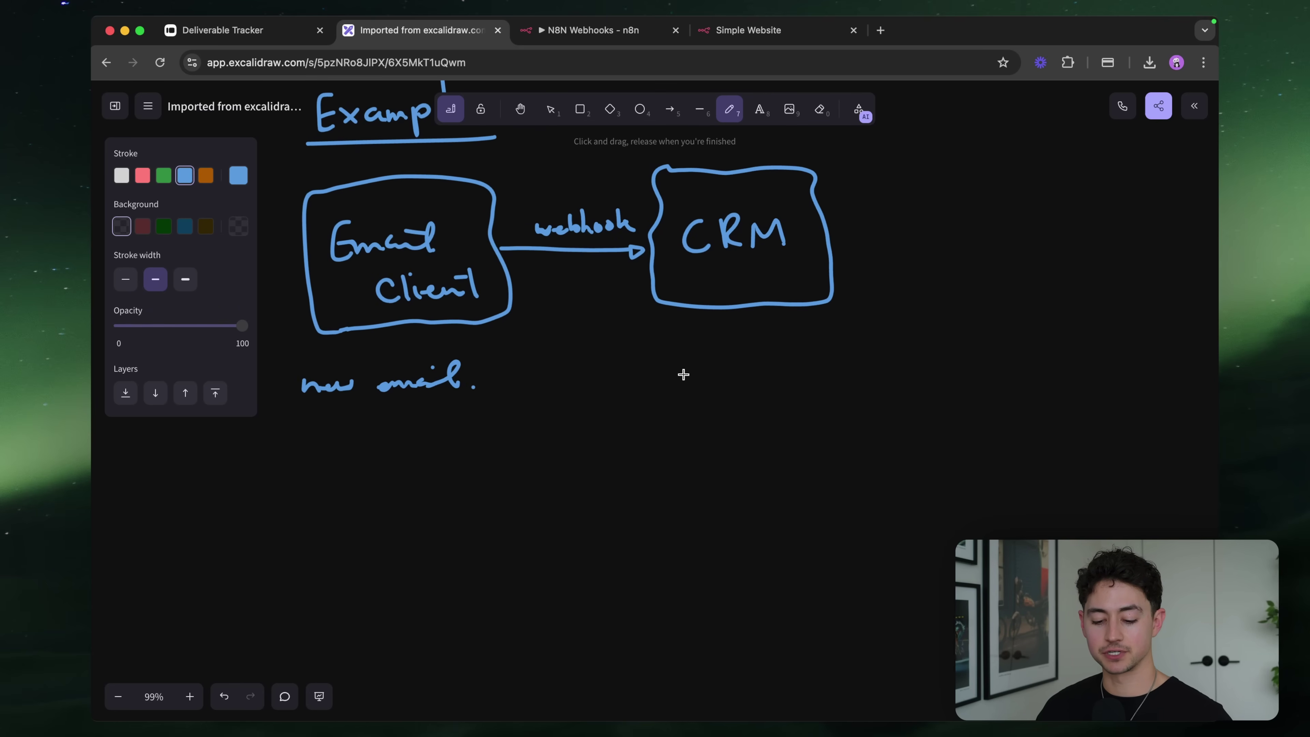
Write 'new record: email, first name, last name' under CRM, underlining the names
{"action": "mouse_move", "coordinate": [677, 379]}
{"action": "left_mouse_down"}
{"action": "mouse_move", "coordinate": [814, 370]}
{"action": "mouse_move", "coordinate": [838, 355]}
{"action": "left_mouse_up"}
{"action": "mouse_move", "coordinate": [703, 436]}
{"action": "left_mouse_down"}
{"action": "mouse_move", "coordinate": [780, 421]}
{"action": "mouse_move", "coordinate": [785, 433]}
{"action": "left_mouse_up"}
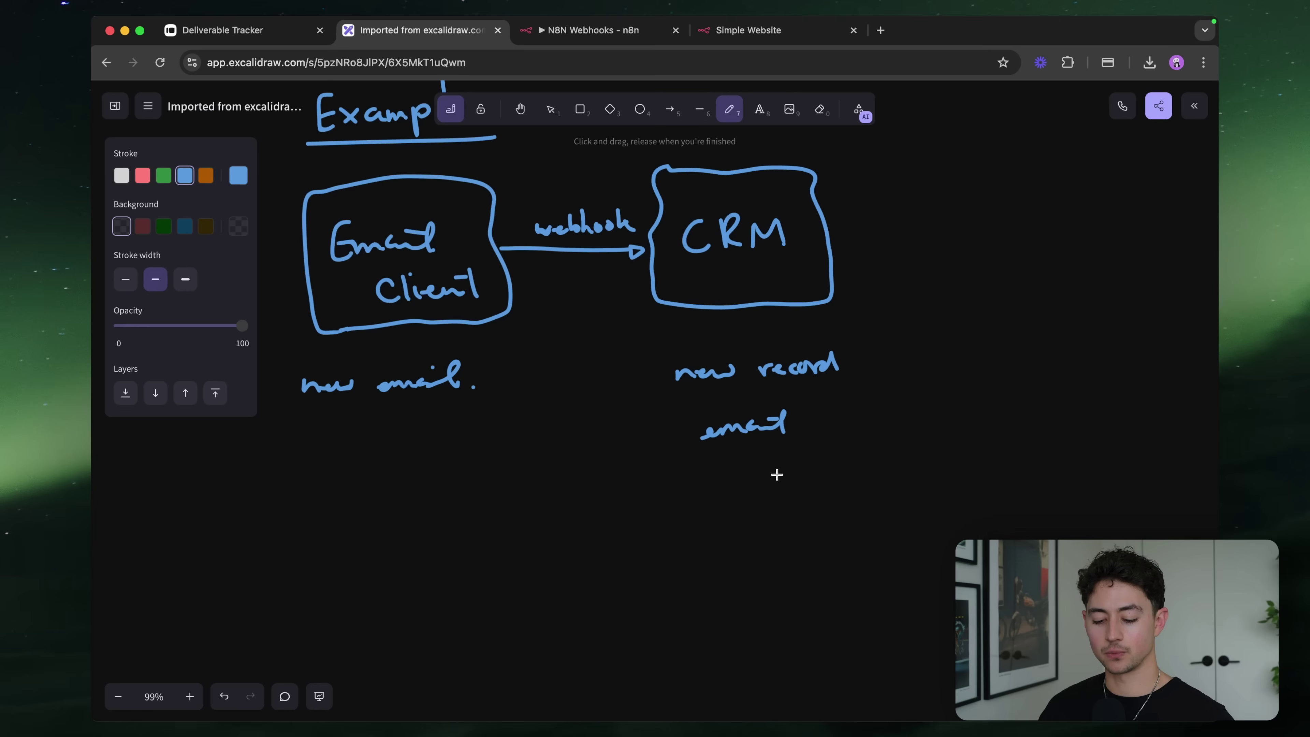
{"action": "left_click_drag", "start_coordinate": [711, 459], "coordinate": [817, 464]}
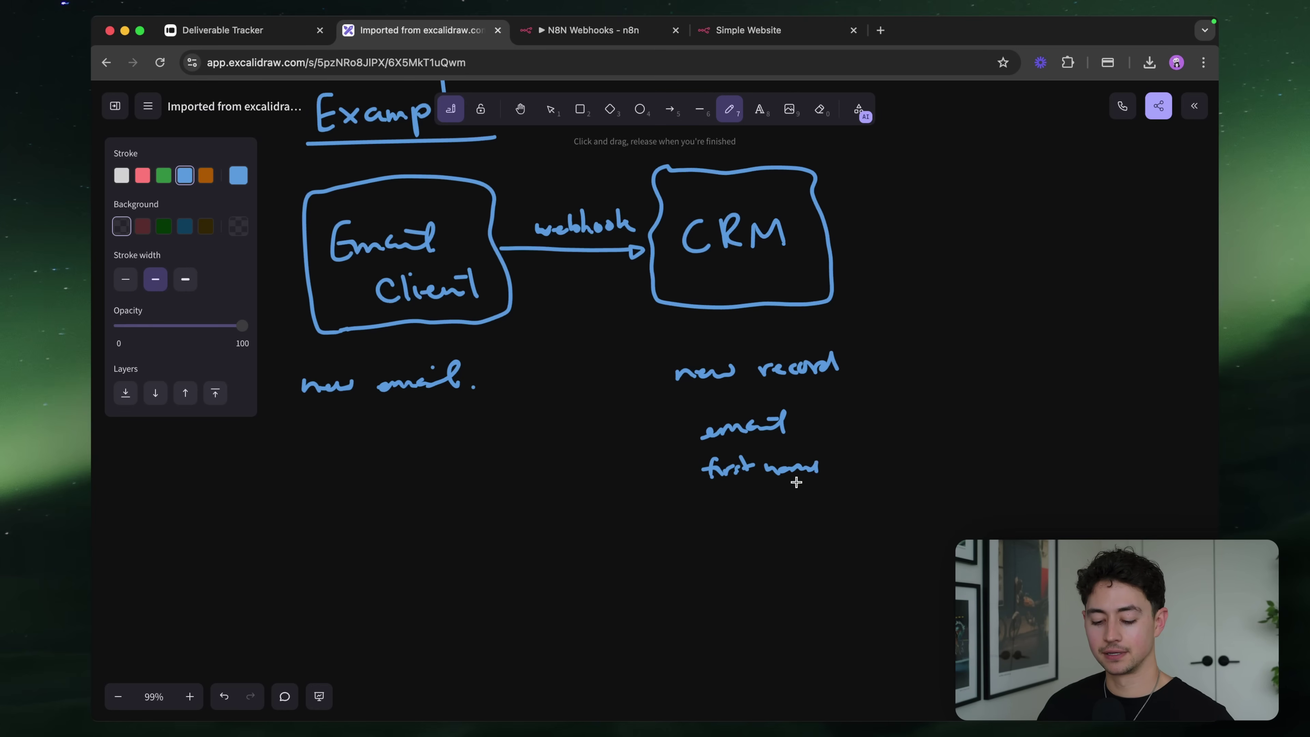
{"action": "mouse_move", "coordinate": [717, 503]}
{"action": "left_mouse_down"}
{"action": "mouse_move", "coordinate": [731, 514]}
{"action": "mouse_move", "coordinate": [876, 499]}
{"action": "left_mouse_up"}
{"action": "left_click_drag", "start_coordinate": [722, 537], "coordinate": [872, 518]}
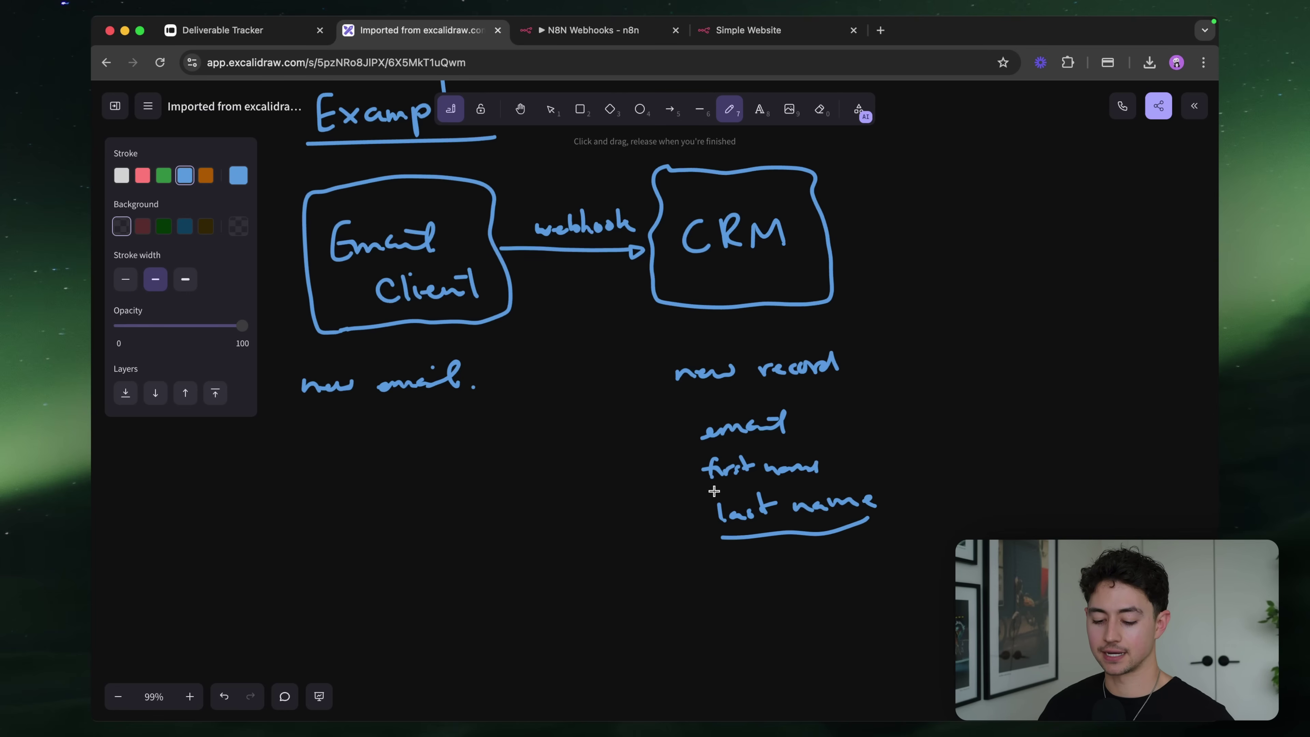
{"action": "left_click_drag", "start_coordinate": [714, 492], "coordinate": [798, 483]}
Switch to the N8N Webhooks workflow tab in n8n
{"action": "scroll", "coordinate": [781, 453], "scroll_direction": "left", "scroll_amount": 3}
{"action": "scroll", "coordinate": [781, 453], "scroll_direction": "up", "scroll_amount": 1}
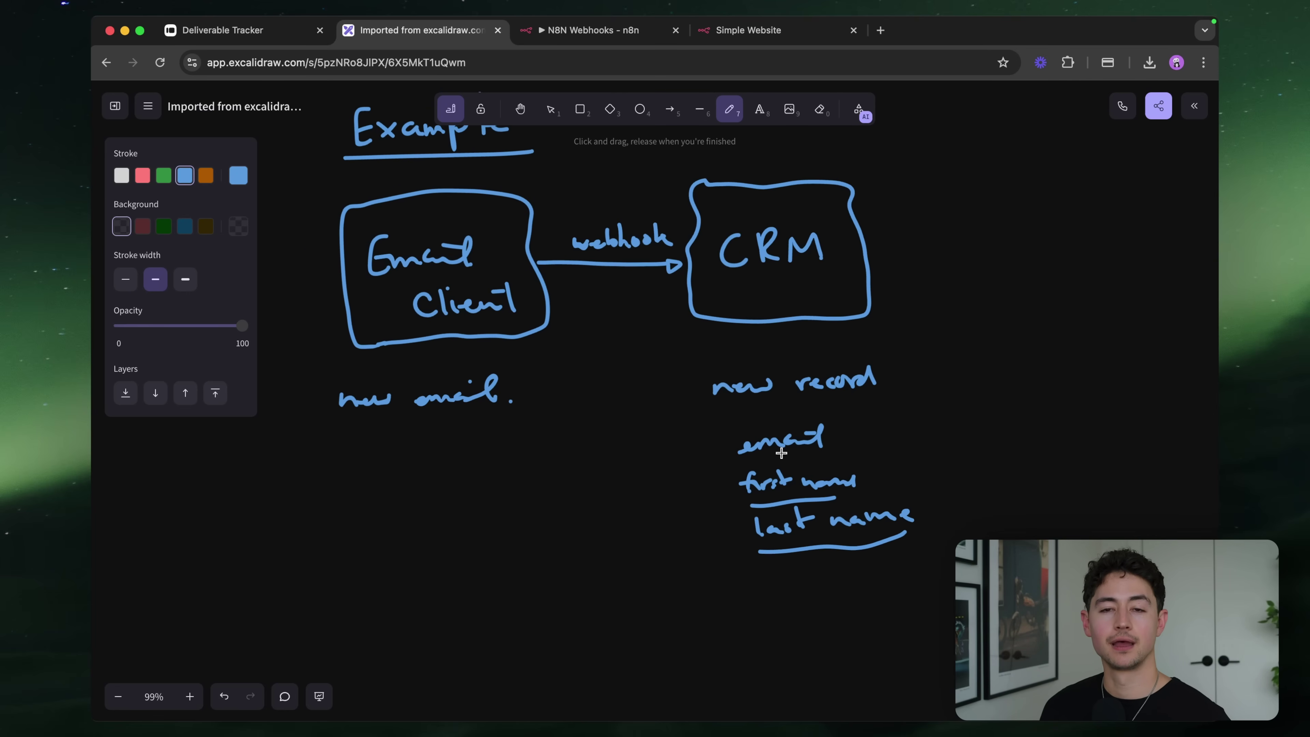
{"action": "key", "text": "ctrl+Tab"}
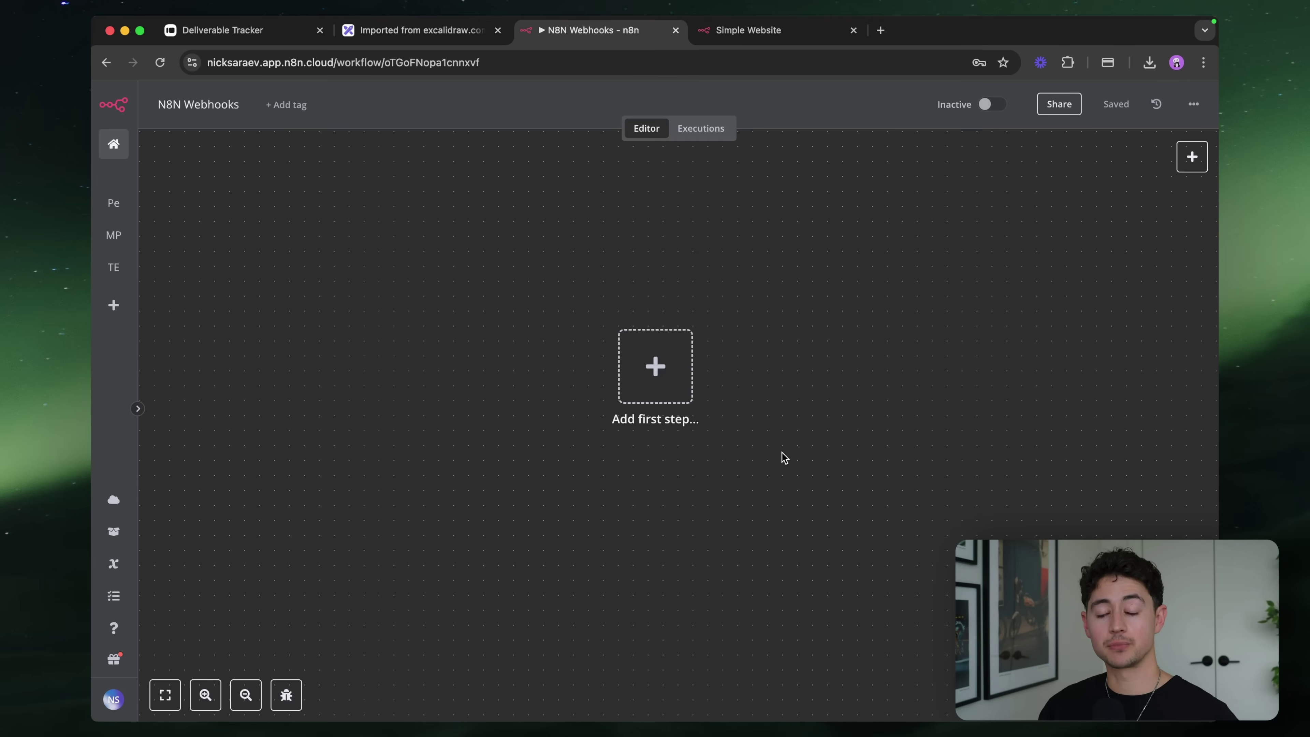
{"action": "scroll", "coordinate": [675, 360], "scroll_direction": "down", "scroll_amount": 1}
{"action": "scroll", "coordinate": [674, 360], "scroll_direction": "down", "scroll_amount": 1}
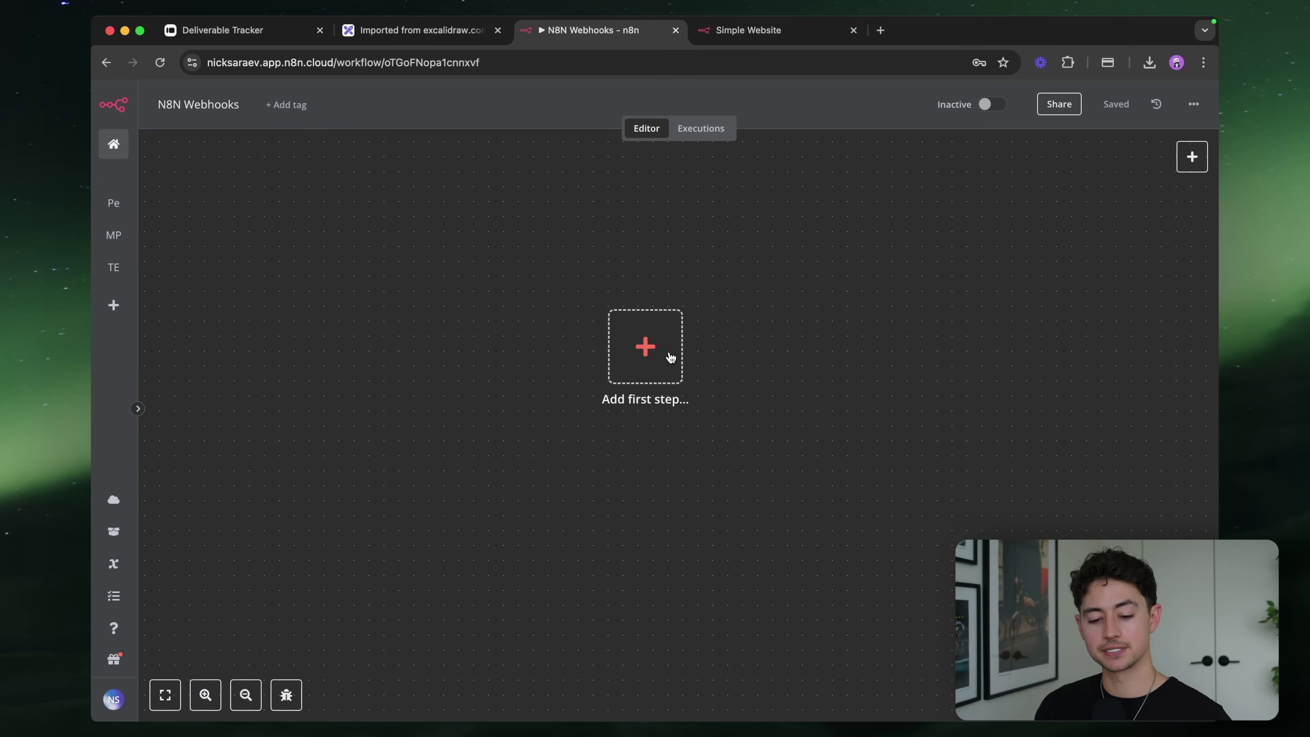
Add a Webhook trigger as the workflow's first node and return to the canvas
{"action": "scroll", "coordinate": [663, 355], "scroll_direction": "up", "scroll_amount": 2}
{"action": "left_click", "coordinate": [651, 353]}
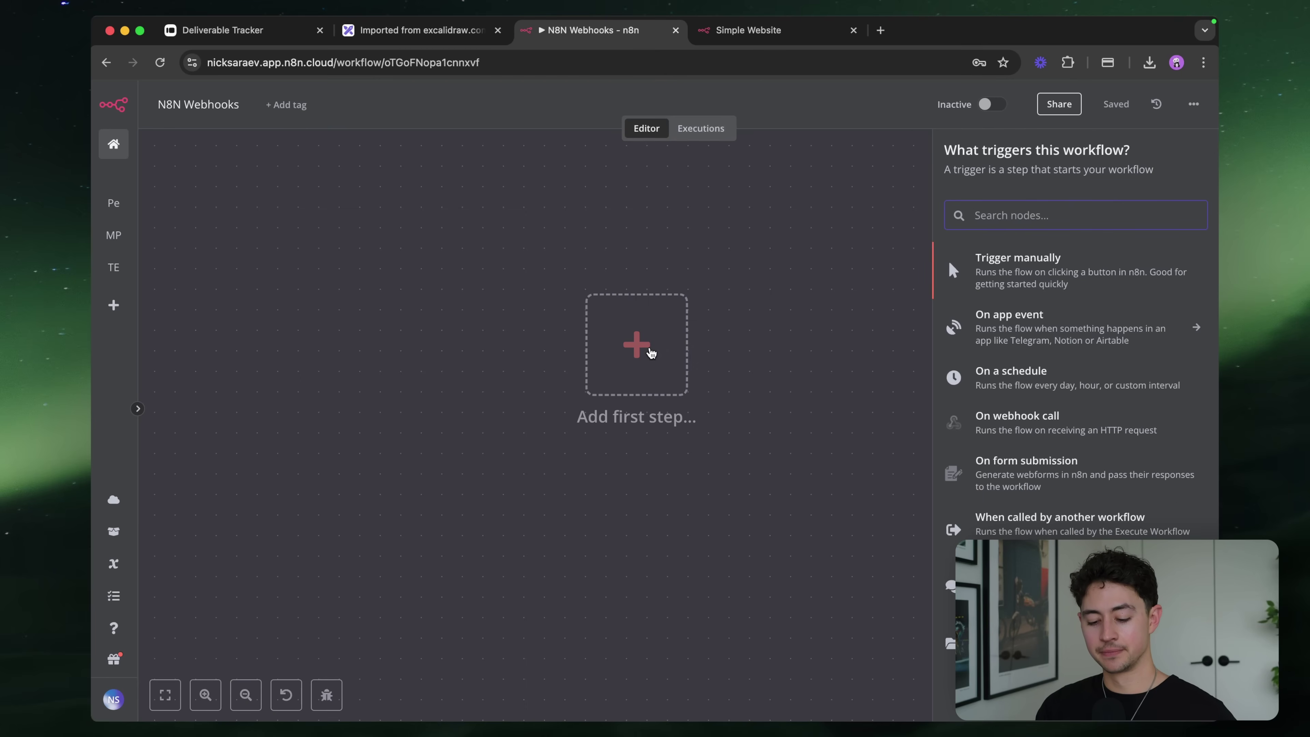
{"action": "type", "text": "webhook"}
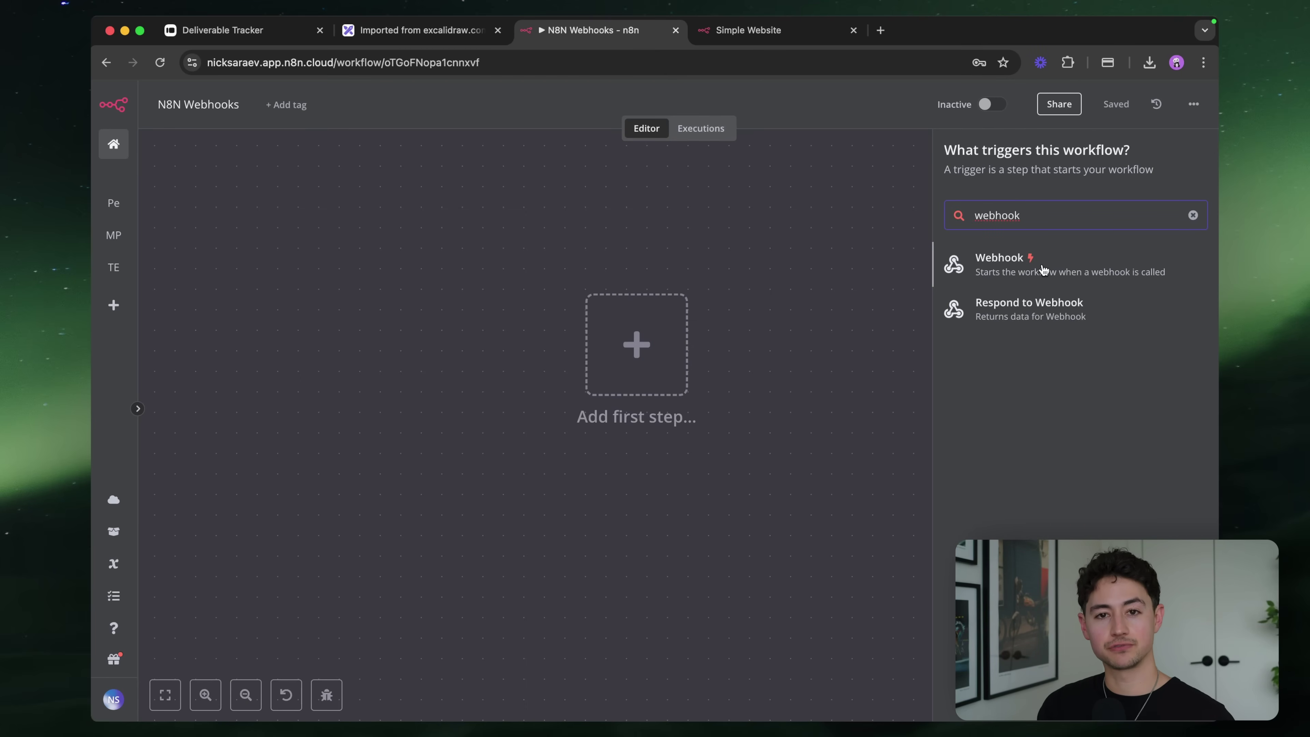
{"action": "left_click", "coordinate": [1043, 268]}
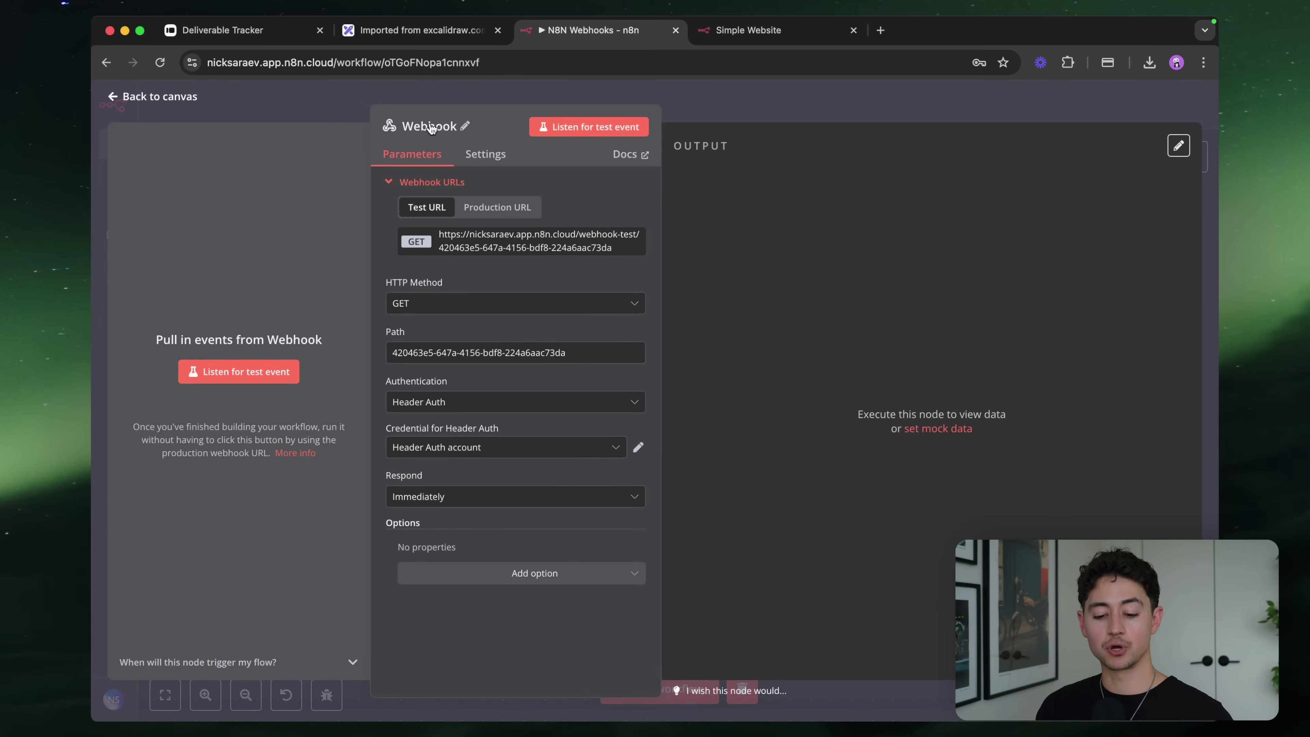
{"action": "left_click", "coordinate": [682, 77]}
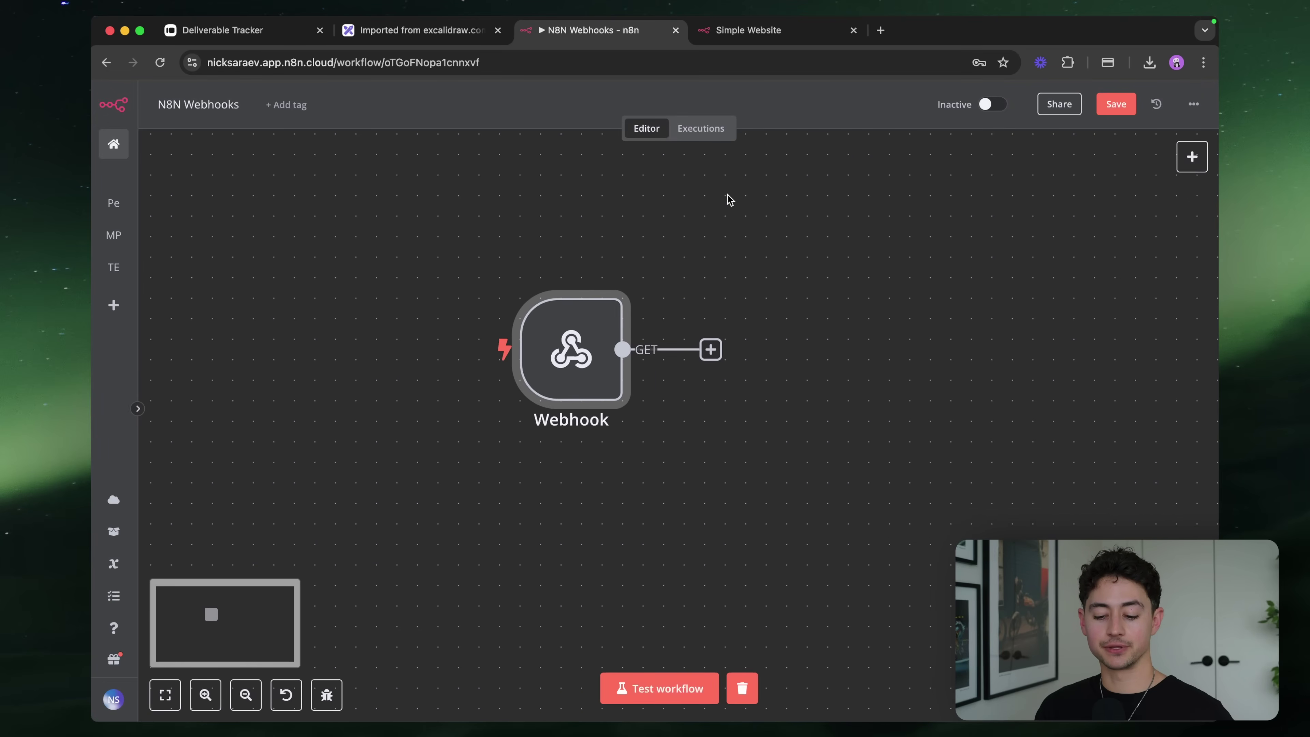
Add a Respond to Webhook node after Webhook, then delete it
{"action": "left_click", "coordinate": [711, 350]}
{"action": "type", "text": "w"}
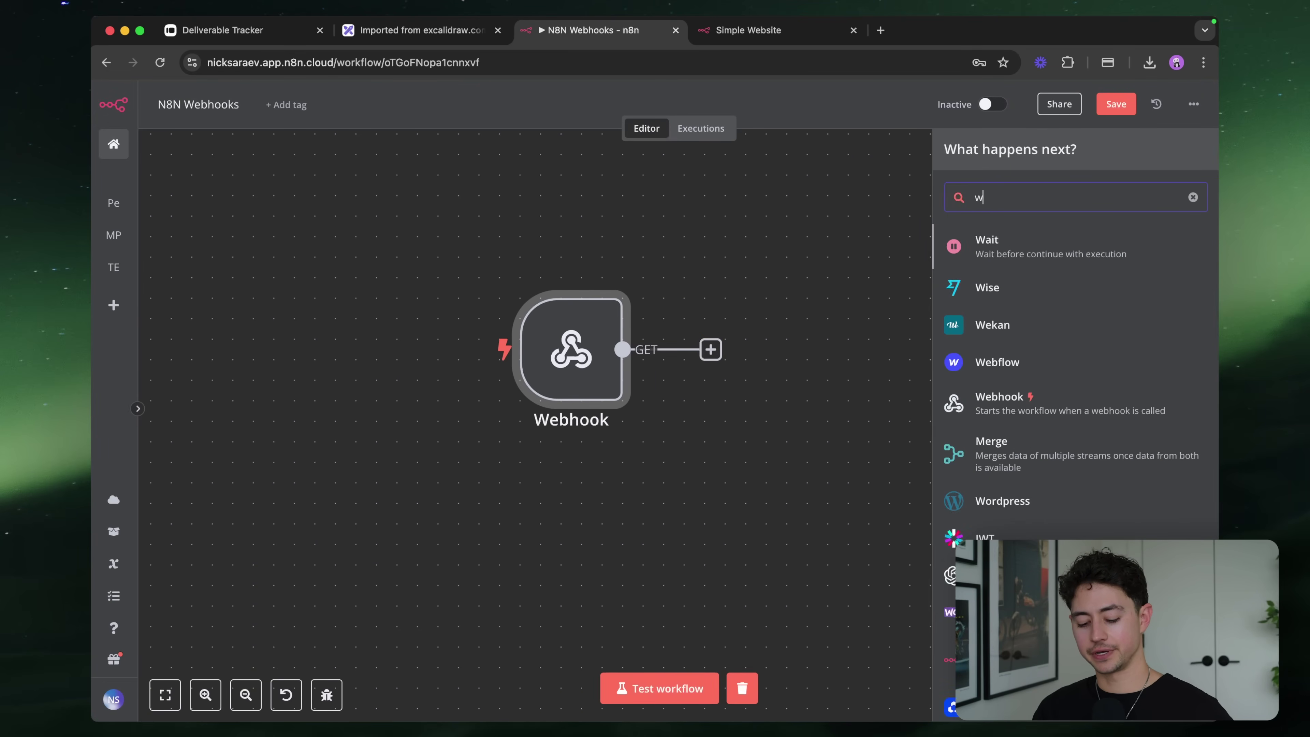
{"action": "type", "text": "ebhook"}
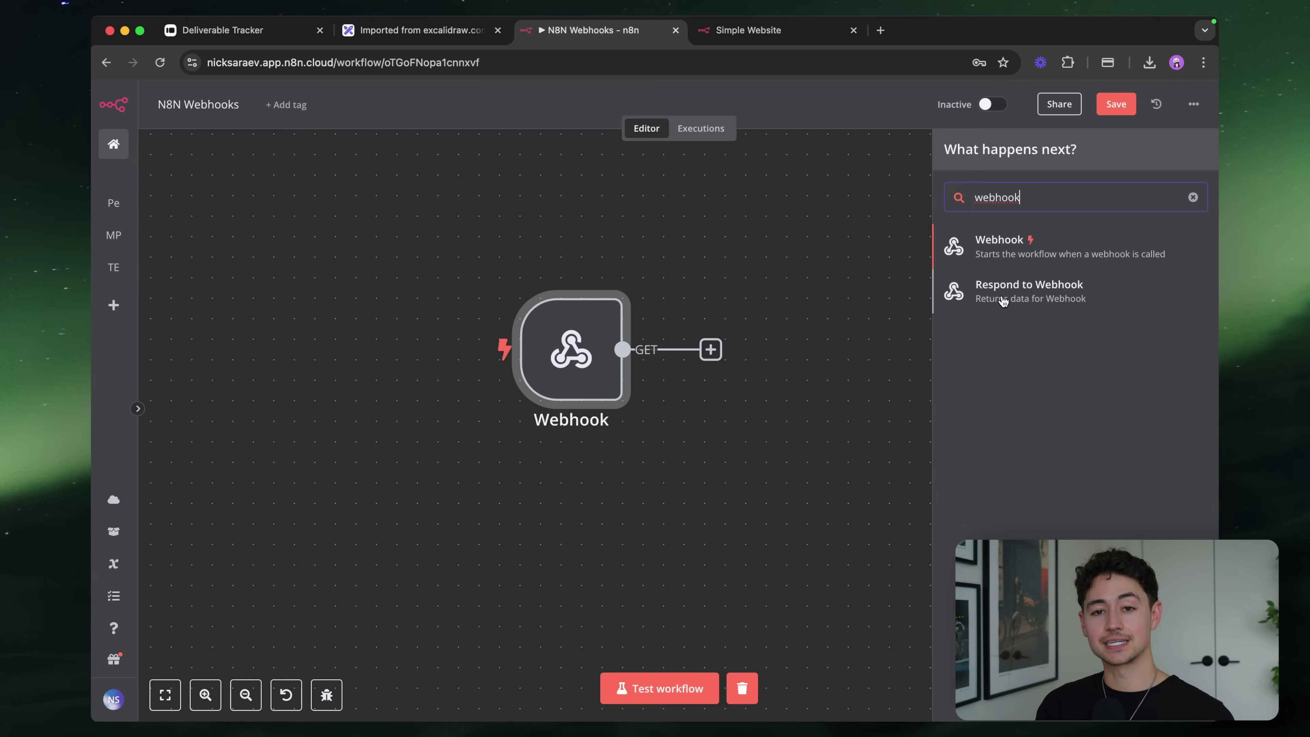
{"action": "left_click", "coordinate": [1003, 293]}
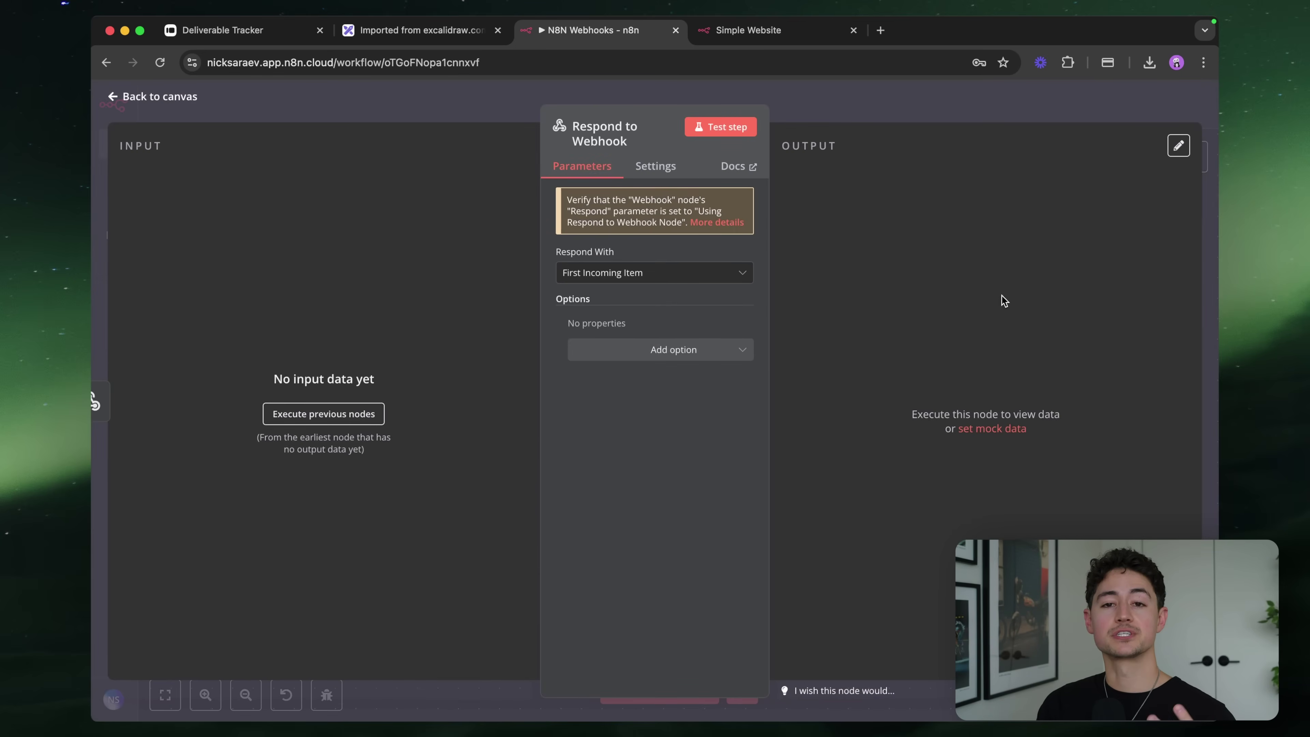
{"action": "left_click", "coordinate": [929, 104]}
{"action": "left_click_drag", "start_coordinate": [725, 256], "coordinate": [907, 442]}
{"action": "key", "text": "Delete"}
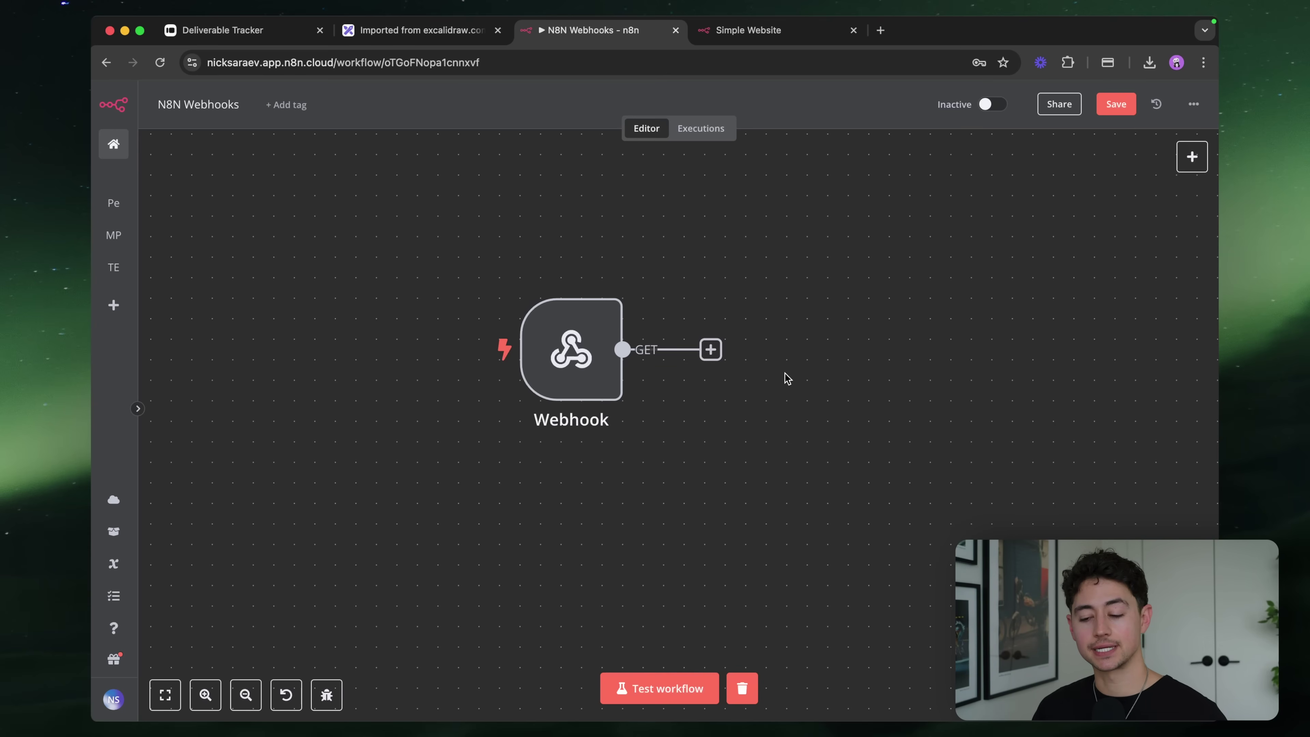
Browse the 'Action in an app' node list, then close the node panel
{"action": "left_click", "coordinate": [1189, 161]}
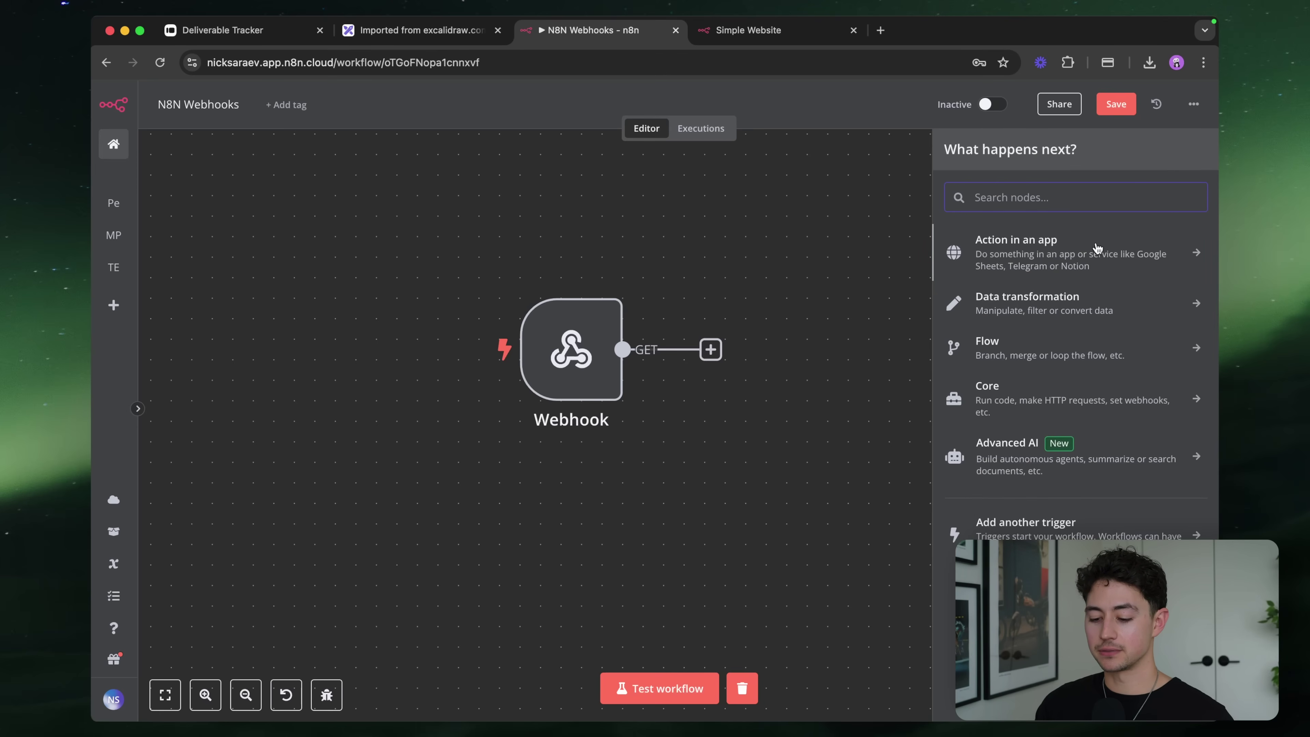
{"action": "left_click", "coordinate": [1097, 249]}
{"action": "scroll", "coordinate": [1077, 289], "scroll_direction": "down", "scroll_amount": 15}
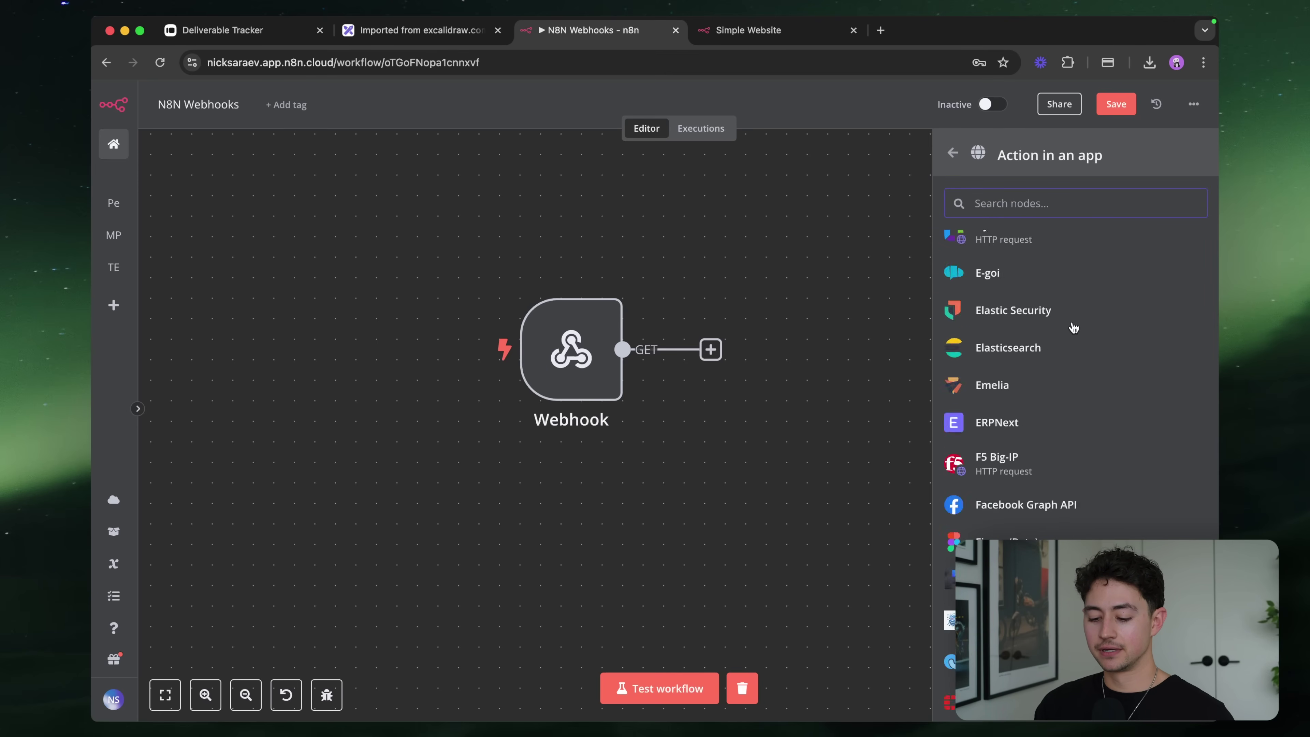
{"action": "scroll", "coordinate": [1073, 327], "scroll_direction": "down", "scroll_amount": 20}
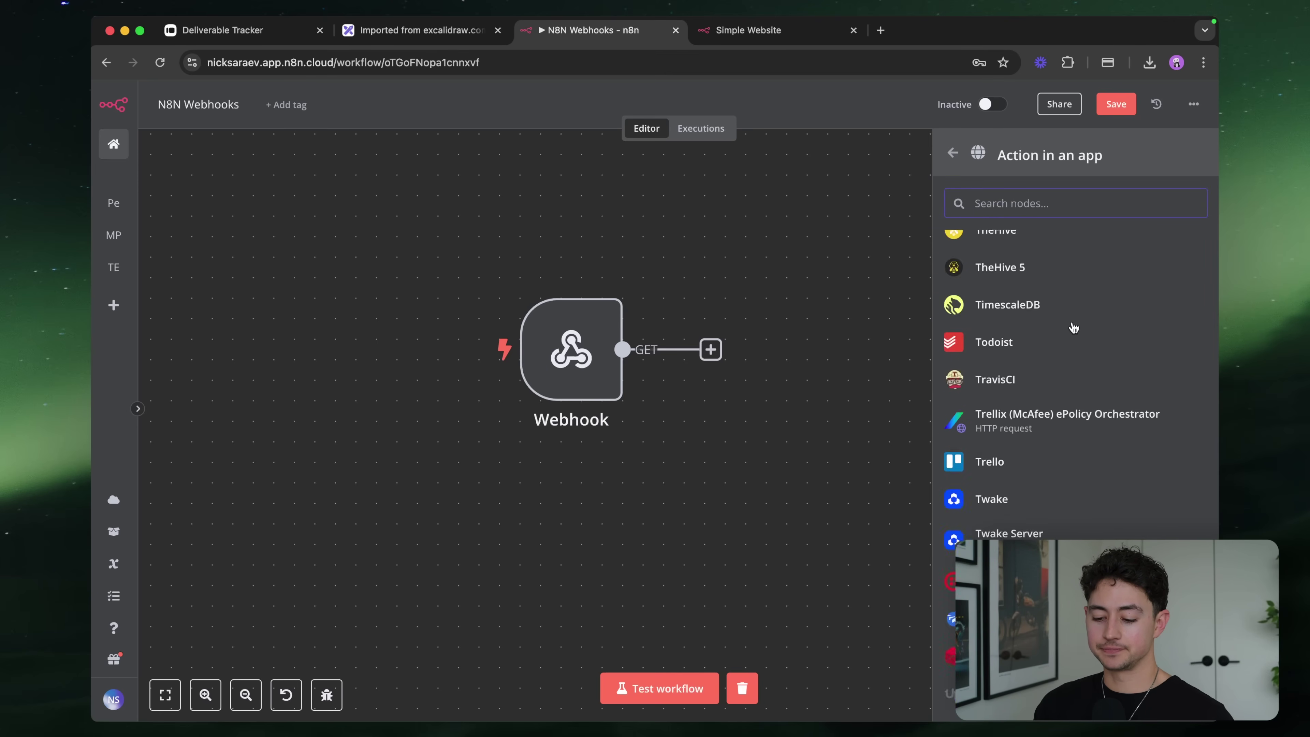
{"action": "scroll", "coordinate": [1073, 328], "scroll_direction": "down", "scroll_amount": 10}
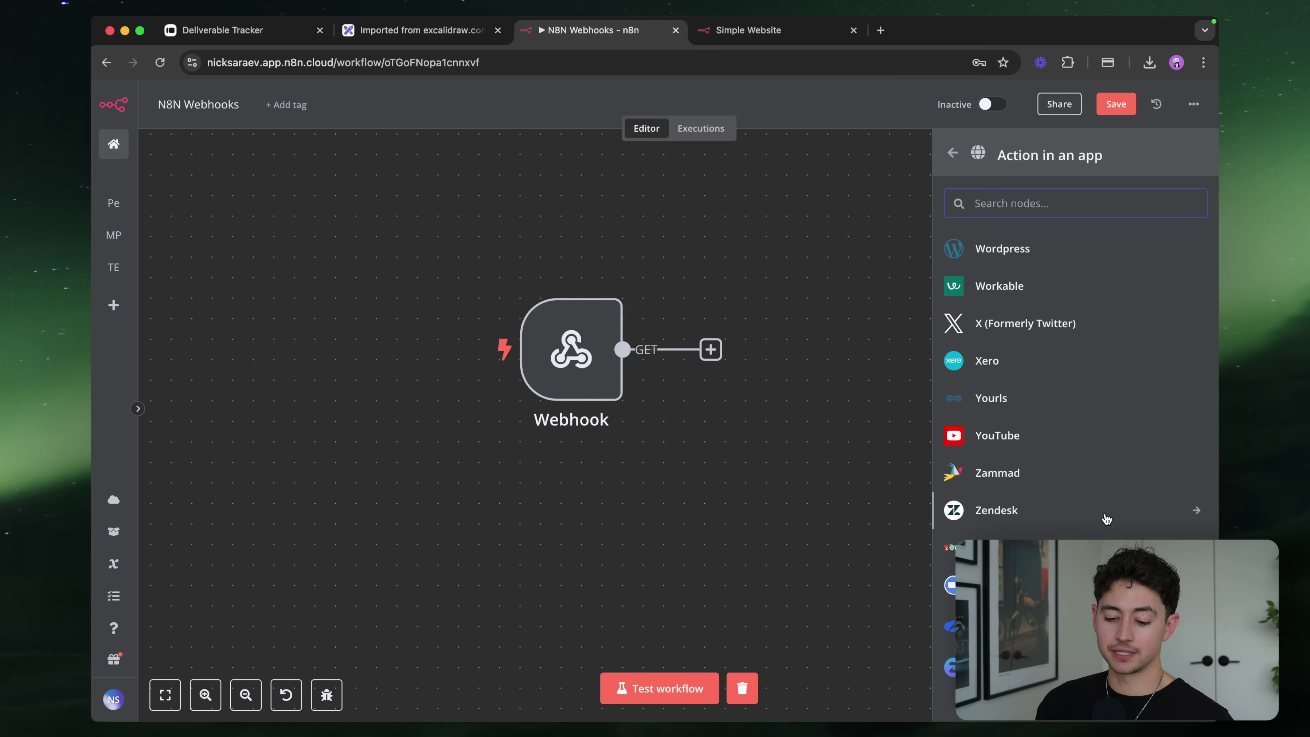
{"action": "scroll", "coordinate": [1106, 519], "scroll_direction": "up", "scroll_amount": 20}
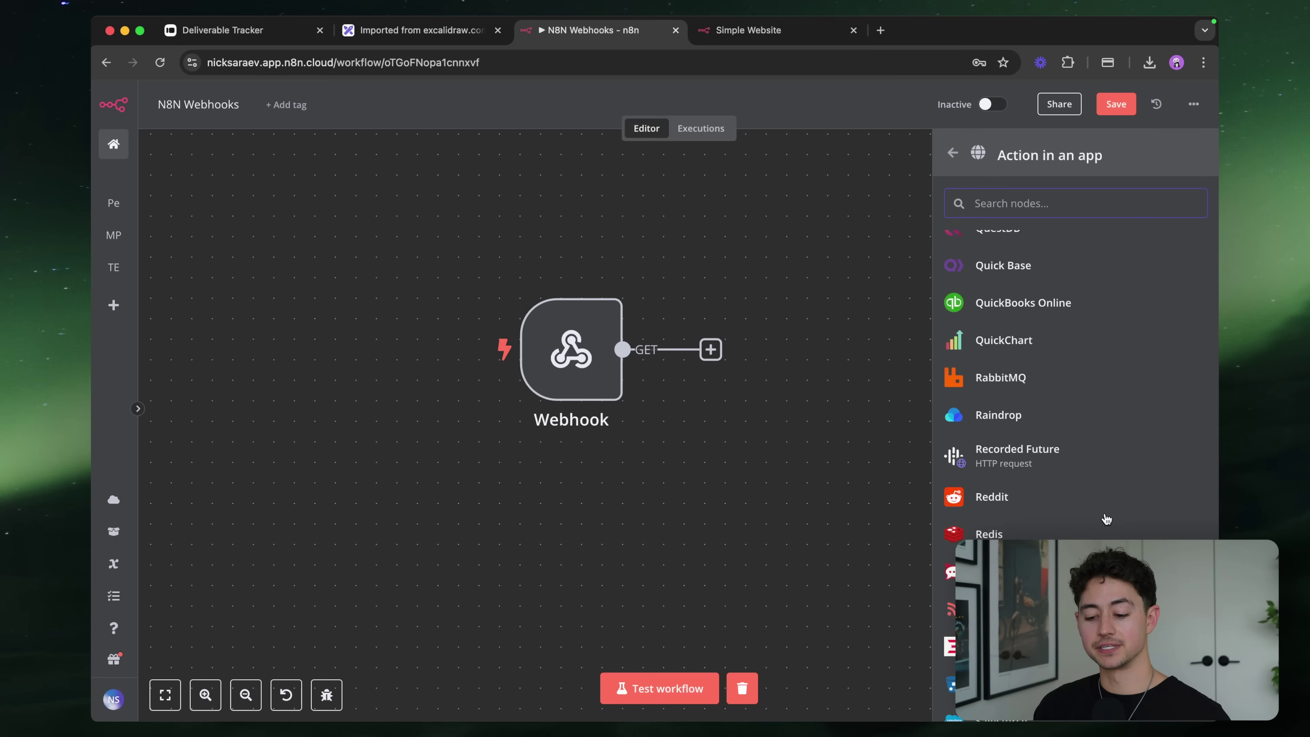
{"action": "scroll", "coordinate": [1106, 518], "scroll_direction": "up", "scroll_amount": 20}
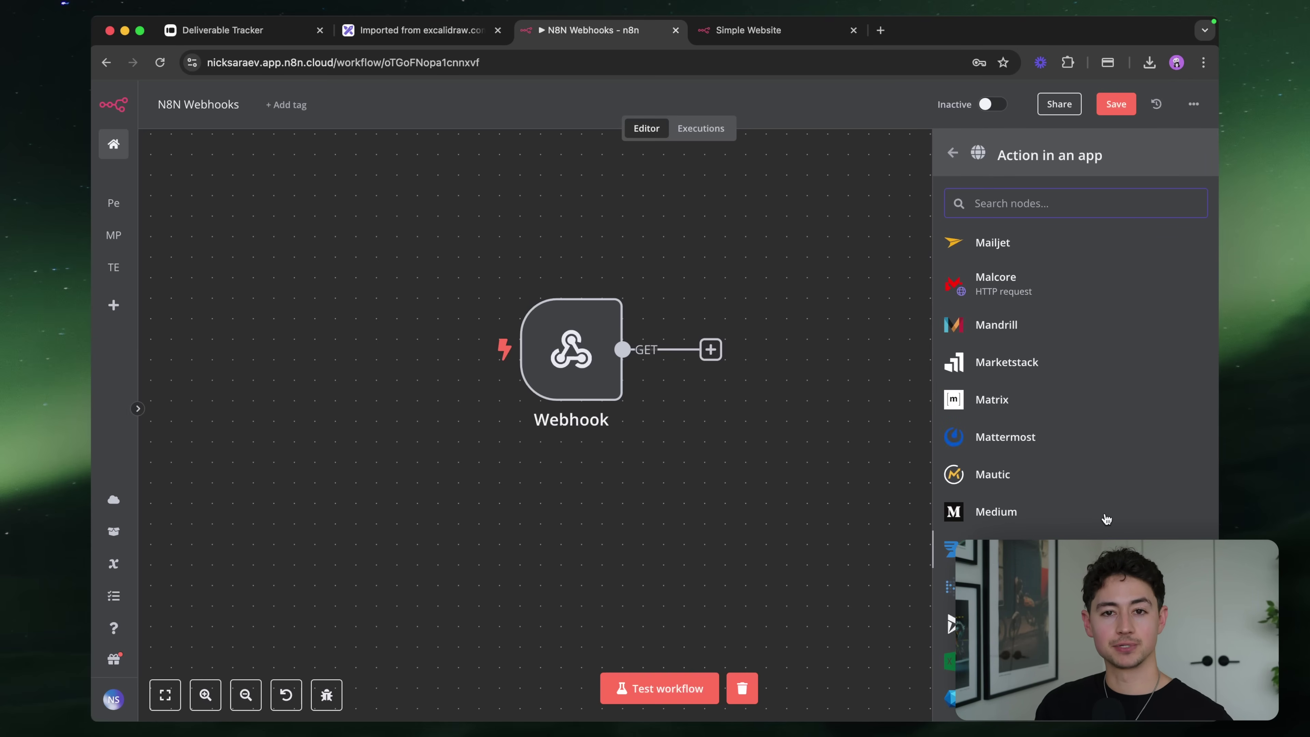
{"action": "scroll", "coordinate": [1106, 518], "scroll_direction": "up", "scroll_amount": 20}
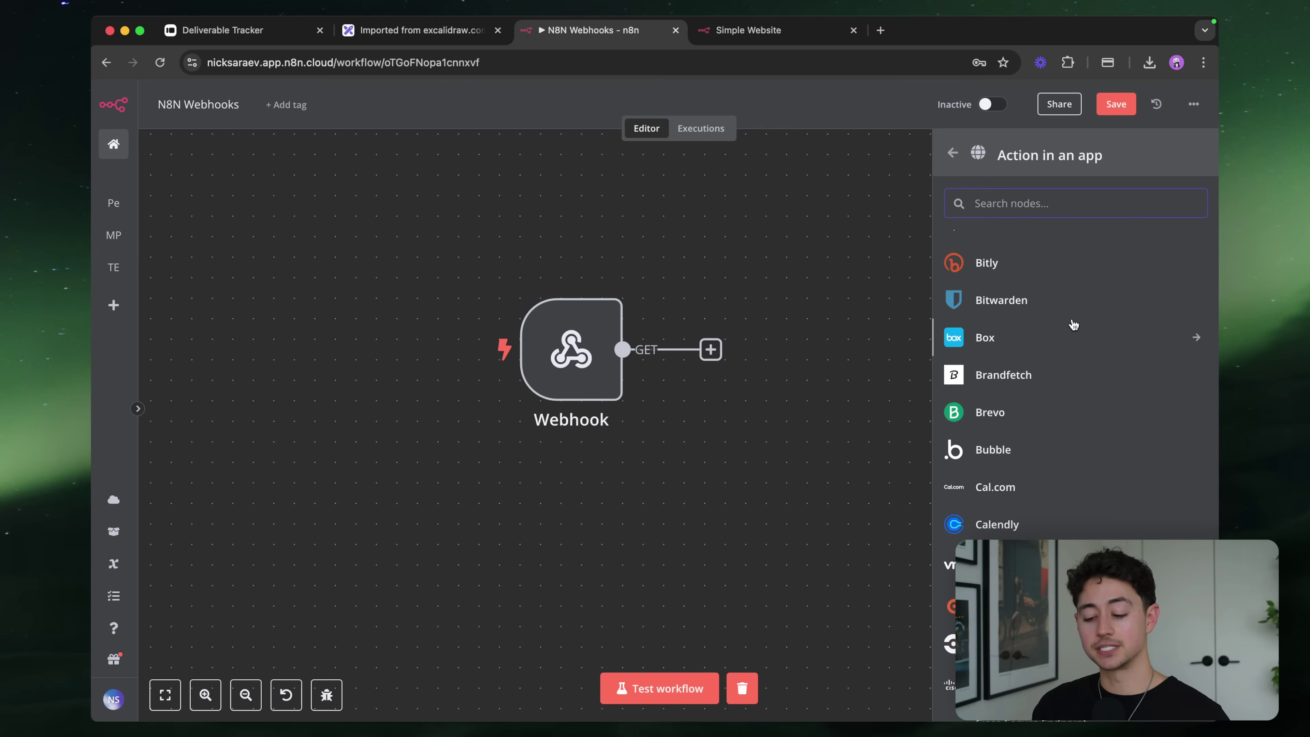
{"action": "scroll", "coordinate": [1073, 324], "scroll_direction": "down", "scroll_amount": 5}
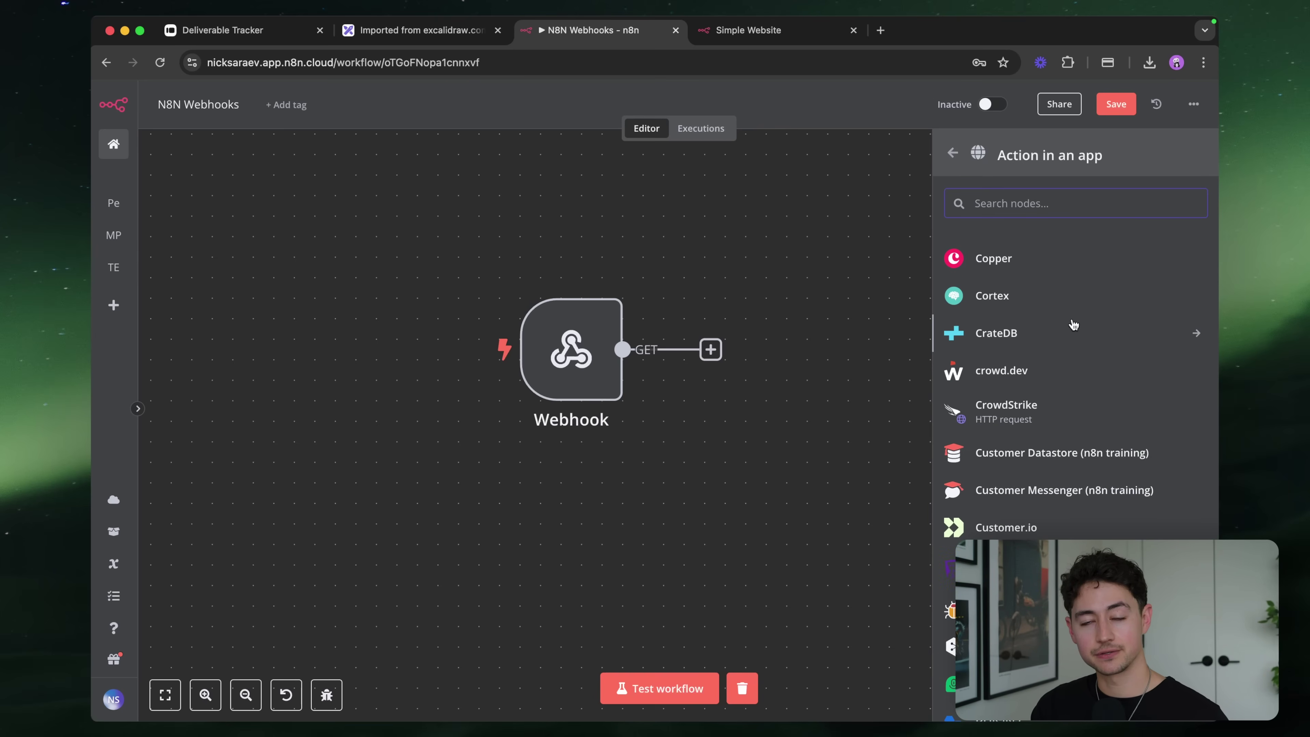
{"action": "scroll", "coordinate": [1074, 324], "scroll_direction": "down", "scroll_amount": 1}
{"action": "scroll", "coordinate": [1069, 330], "scroll_direction": "down", "scroll_amount": 10}
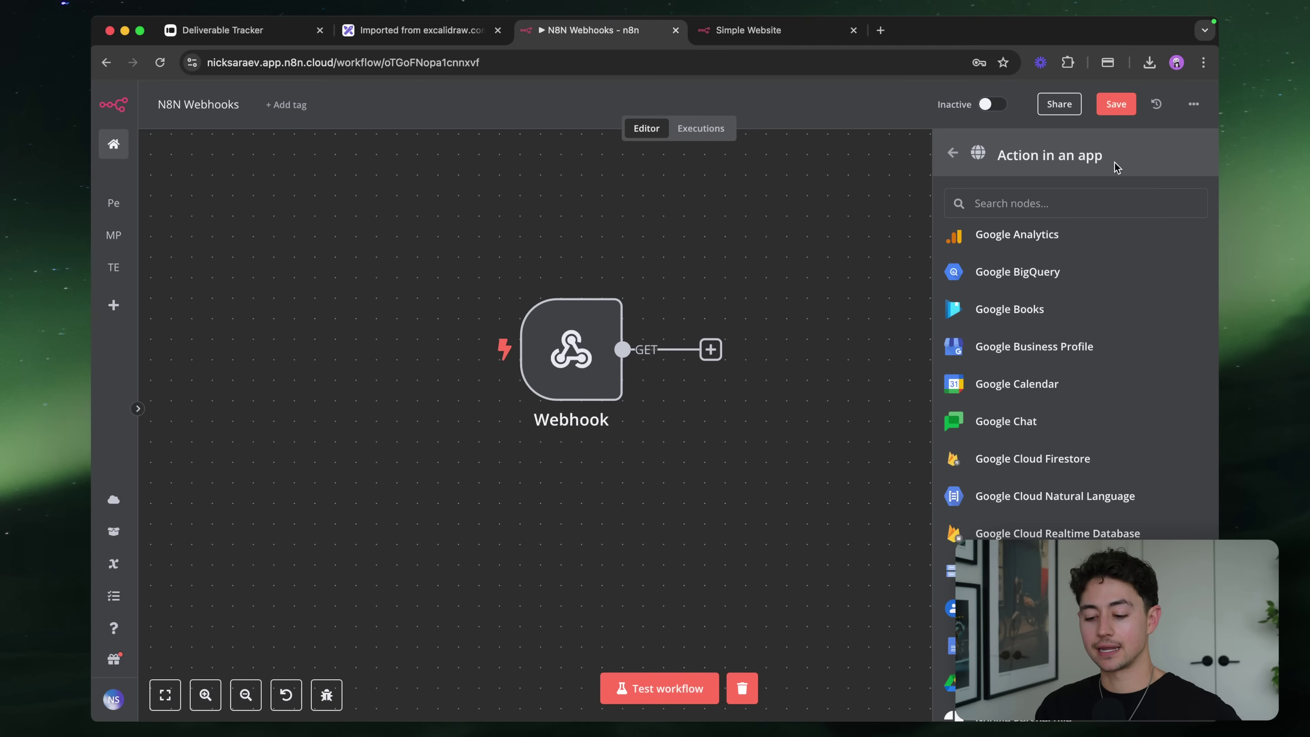
{"action": "scroll", "coordinate": [876, 191], "scroll_direction": "down", "scroll_amount": 1}
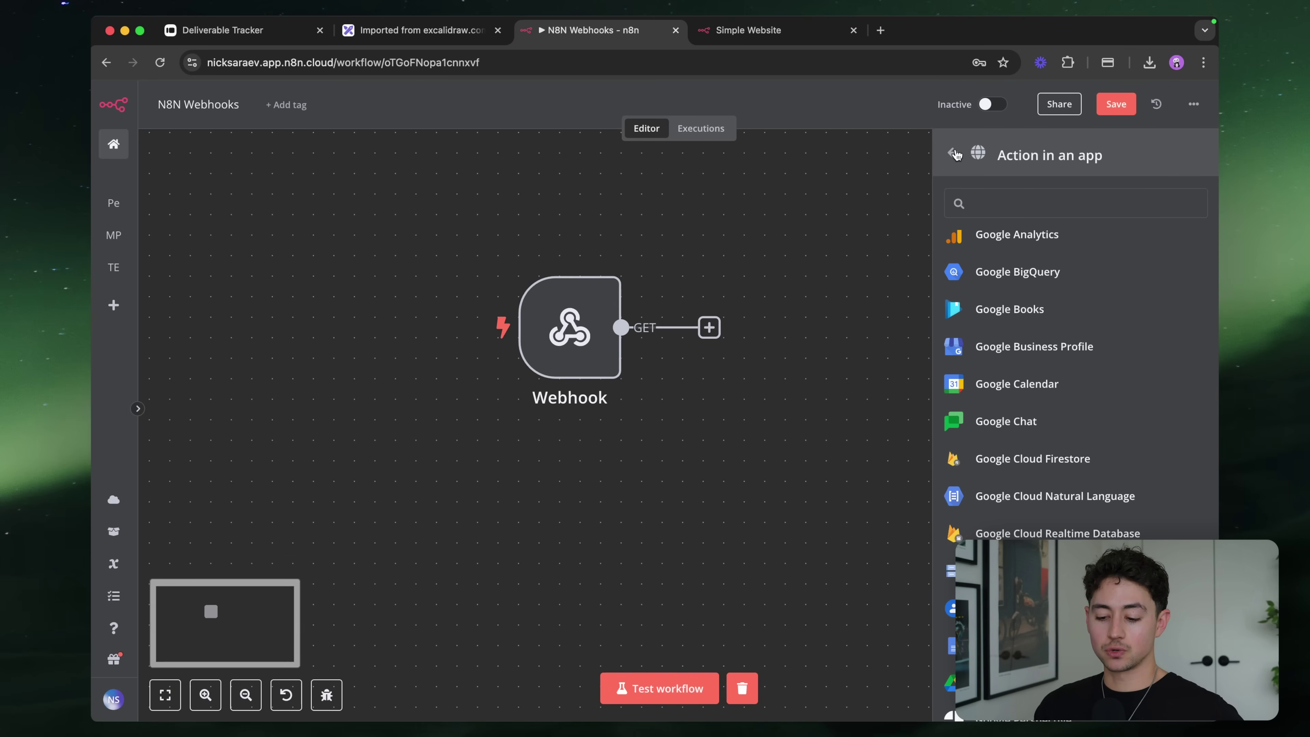
{"action": "left_click", "coordinate": [953, 153]}
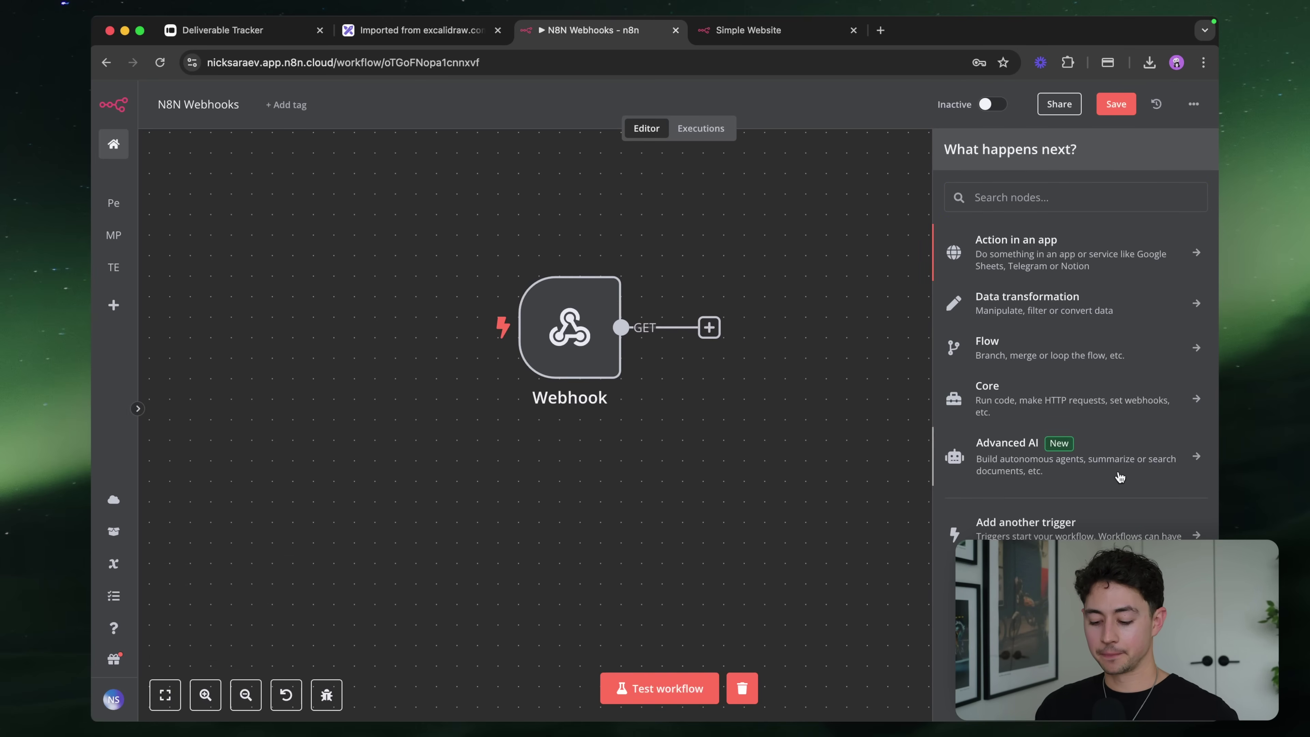
{"action": "key", "text": "Escape"}
Add the 'N8N Course' tag to the workflow
{"action": "scroll", "coordinate": [684, 404], "scroll_direction": "up", "scroll_amount": 1}
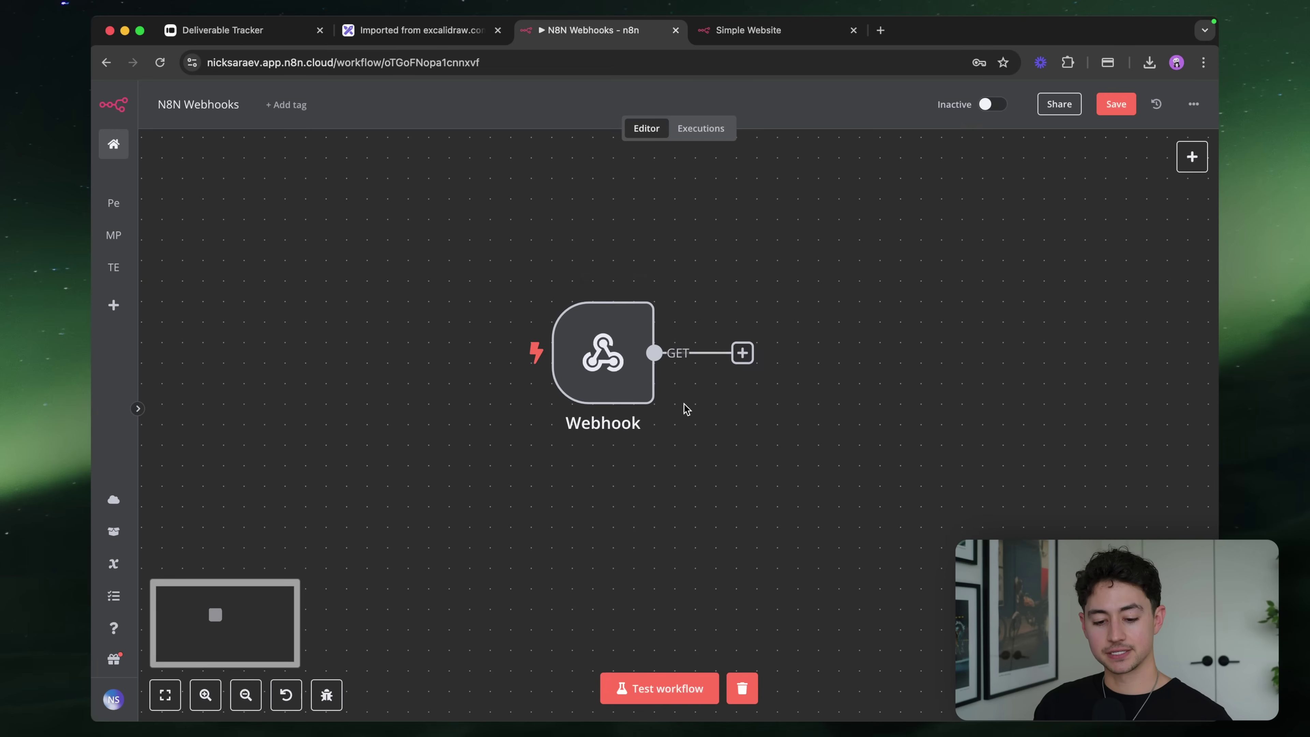
{"action": "left_click", "coordinate": [286, 105]}
{"action": "left_click", "coordinate": [336, 201]}
Commit the N8N Course tag and open the Webhook node's parameters
{"action": "left_click", "coordinate": [592, 207]}
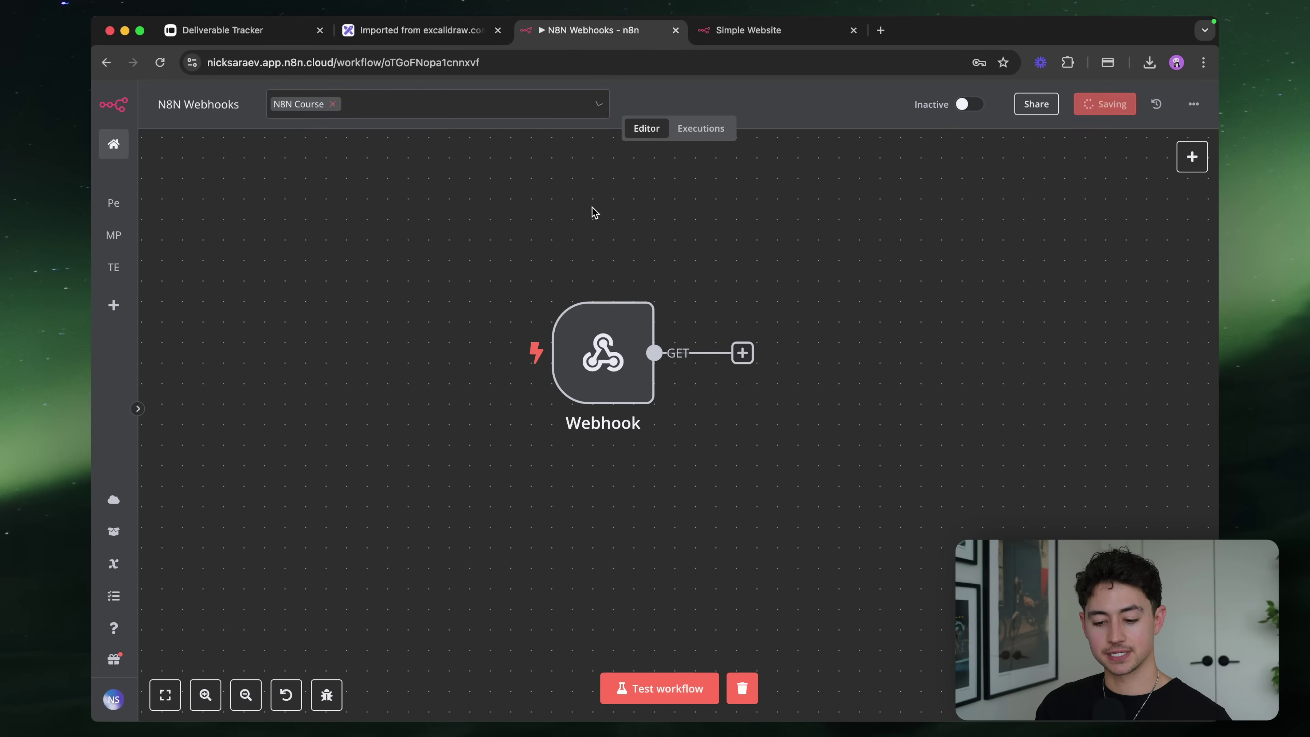
{"action": "double_click", "coordinate": [610, 332]}
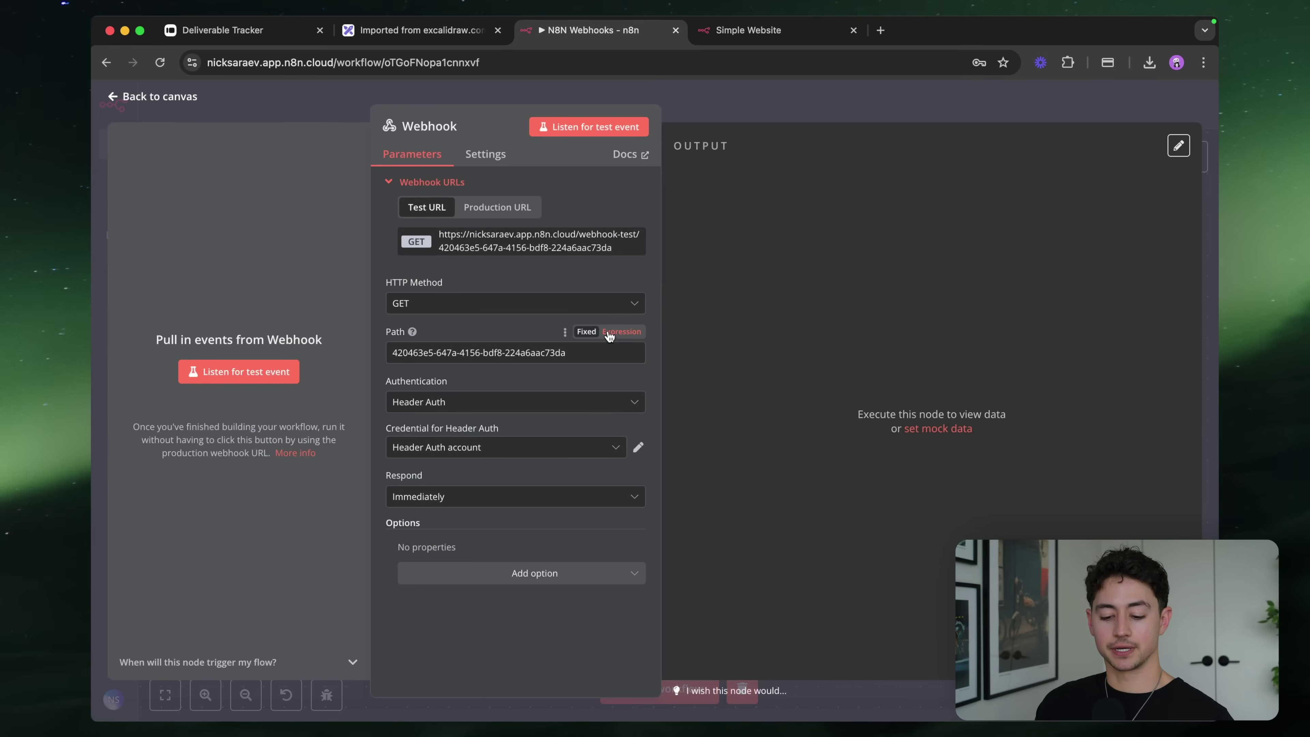
{"action": "scroll", "coordinate": [470, 215], "scroll_direction": "up", "scroll_amount": 5}
{"action": "scroll", "coordinate": [471, 216], "scroll_direction": "up", "scroll_amount": 3}
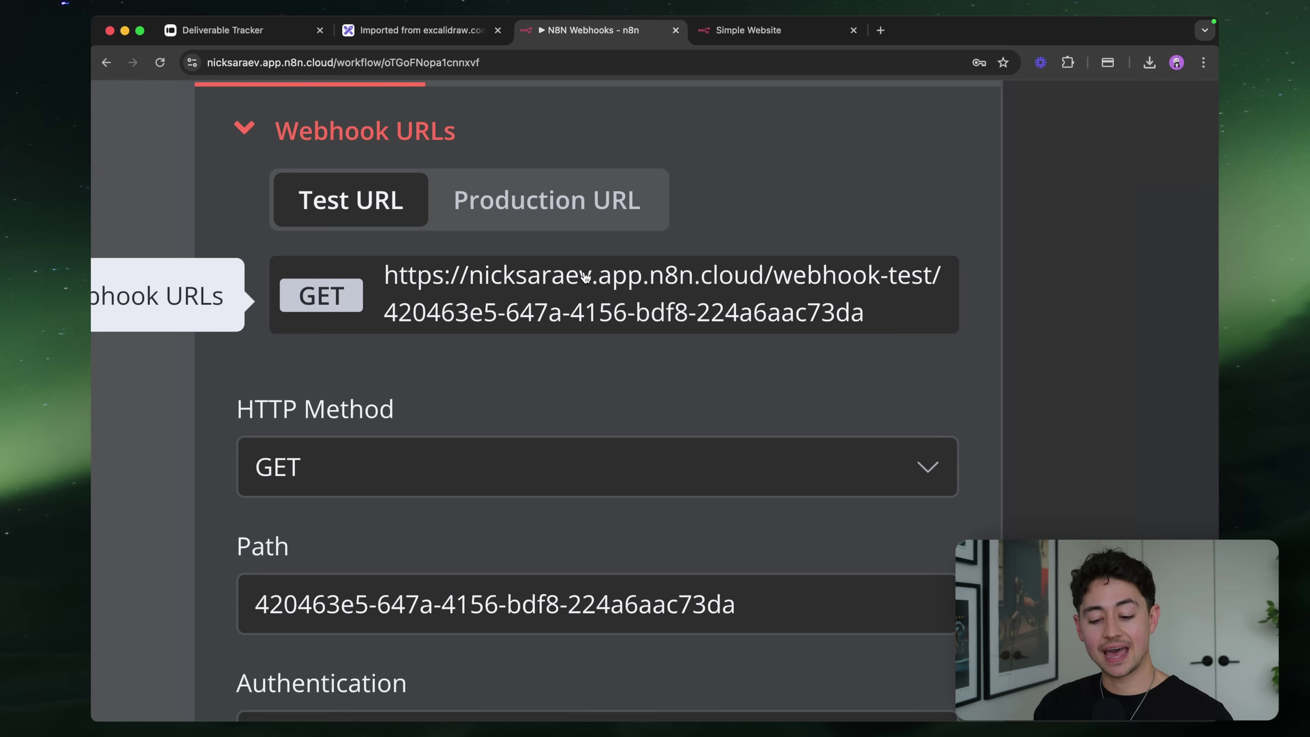
Scroll through the Webhook parameters to review URL, GET method, path and Header Auth
{"action": "scroll", "coordinate": [588, 277], "scroll_direction": "left", "scroll_amount": 2}
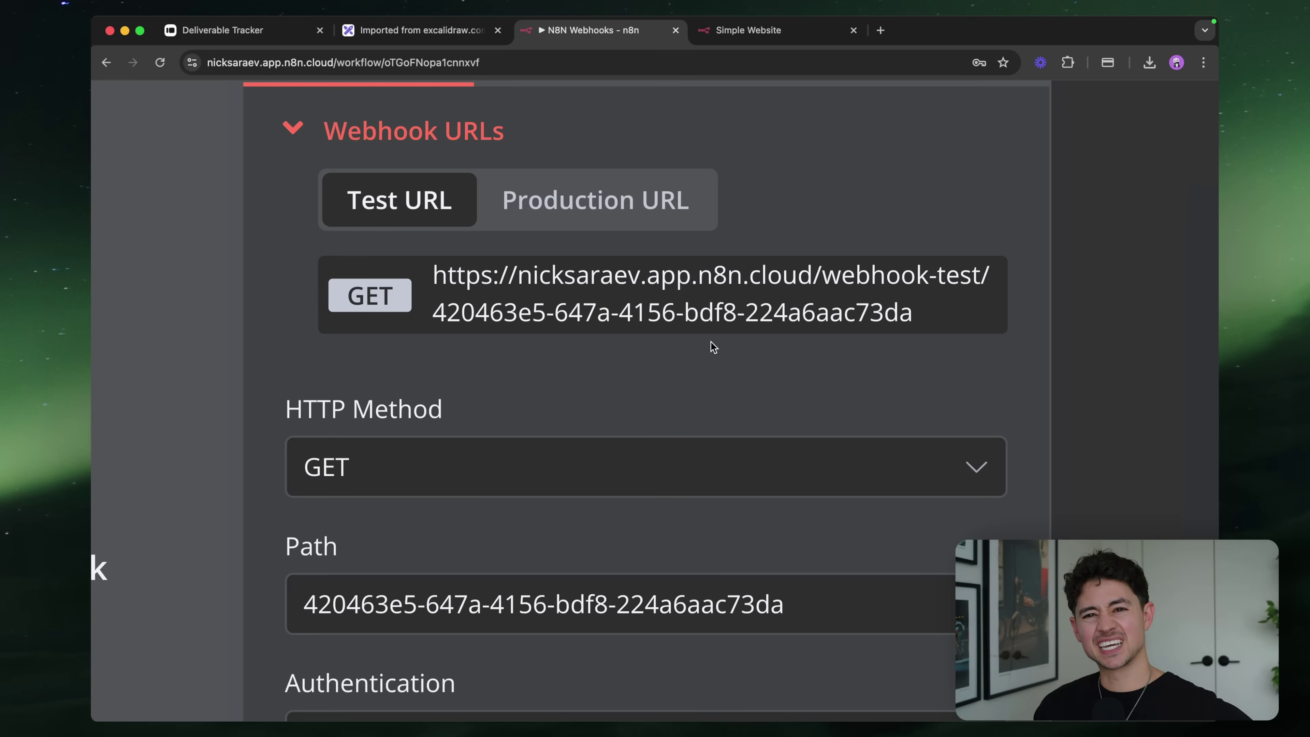
{"action": "scroll", "coordinate": [712, 346], "scroll_direction": "down", "scroll_amount": 3}
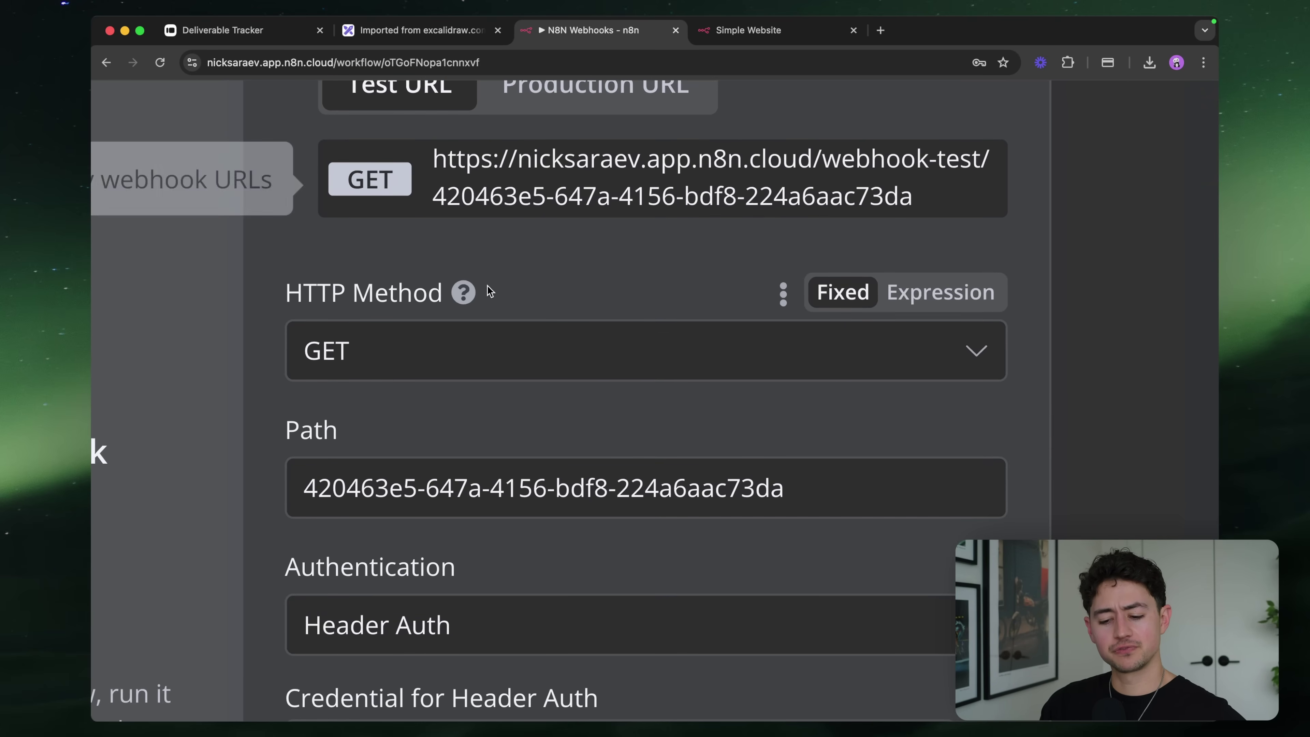
{"action": "scroll", "coordinate": [515, 289], "scroll_direction": "up", "scroll_amount": 2}
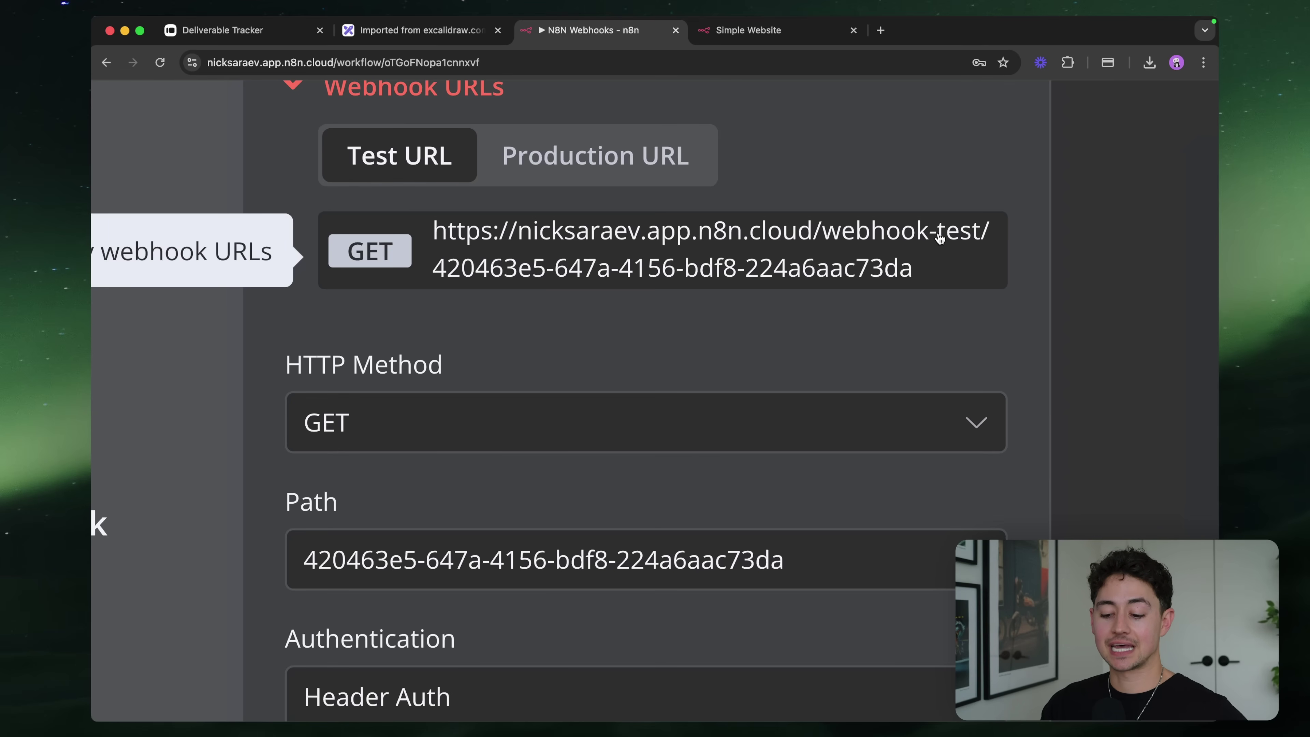
Toggle between the Test URL and Production URL tabs, ending on Production URL
{"action": "left_click", "coordinate": [649, 171]}
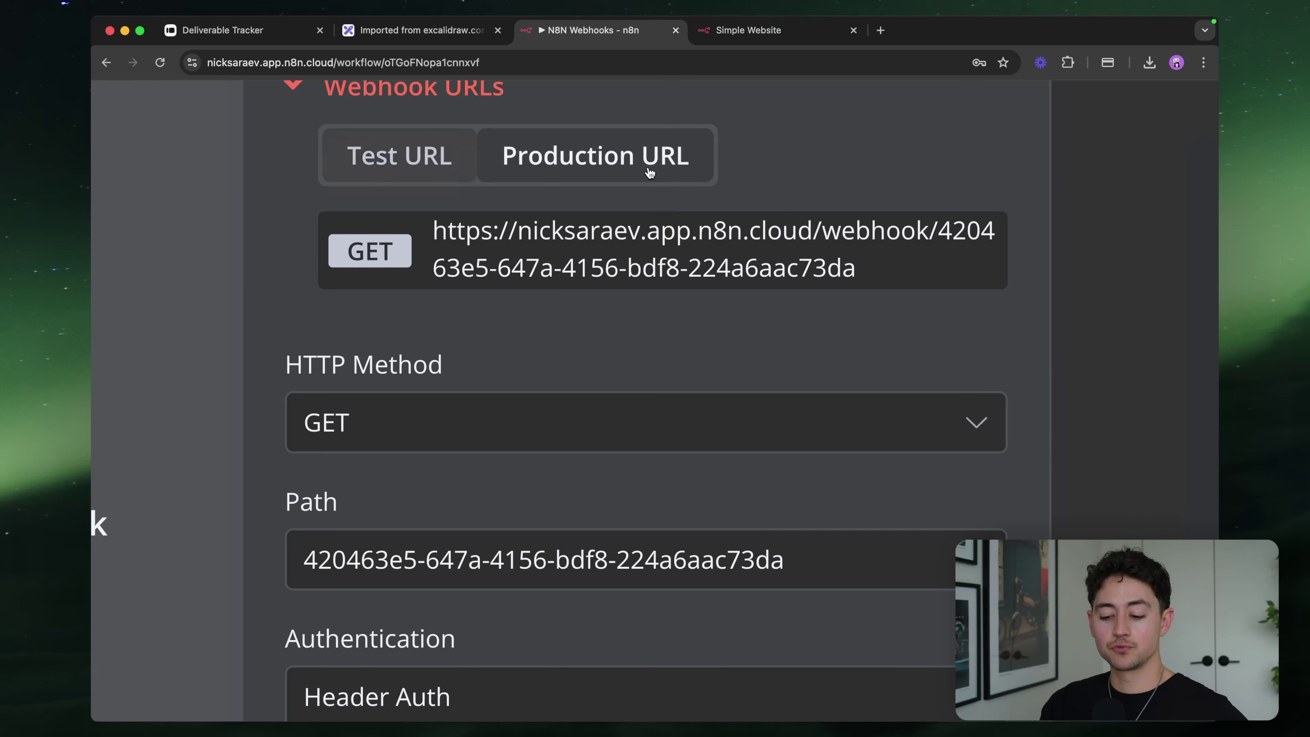
{"action": "left_click", "coordinate": [472, 173]}
{"action": "left_click", "coordinate": [516, 163]}
{"action": "left_click", "coordinate": [428, 157]}
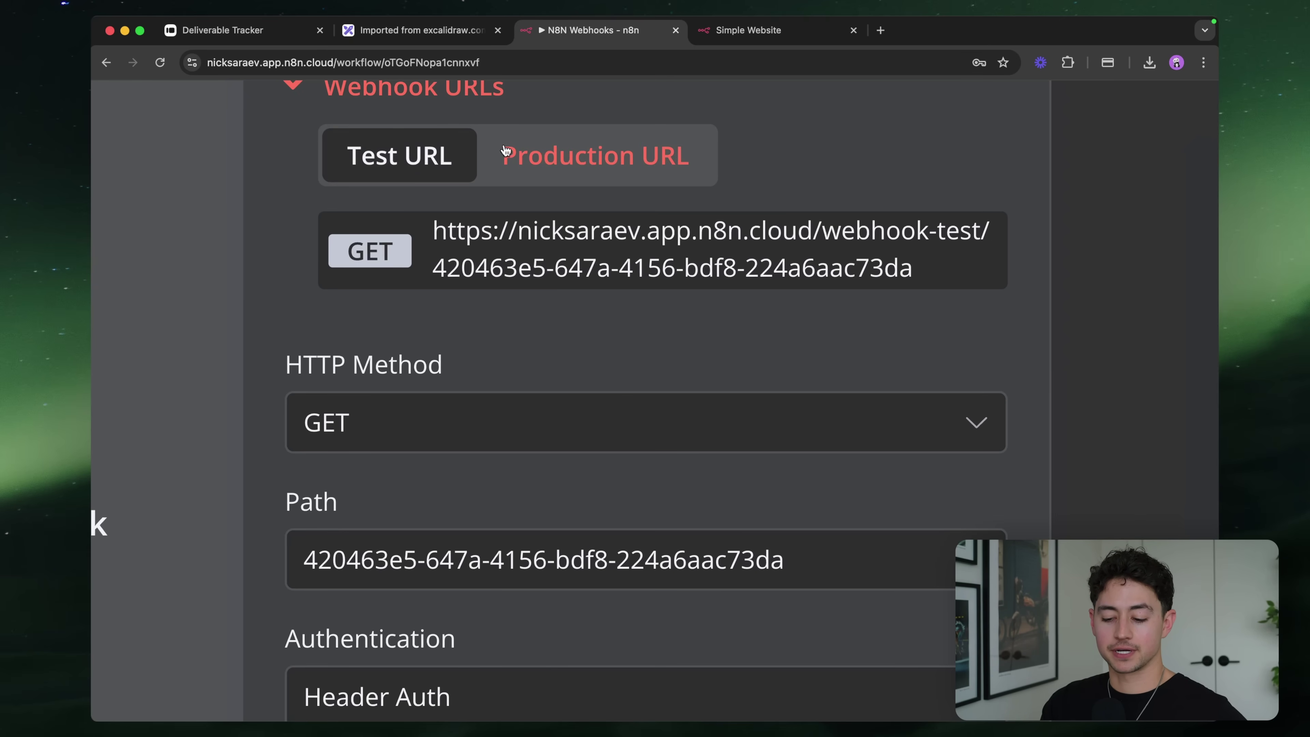
{"action": "left_click", "coordinate": [534, 151]}
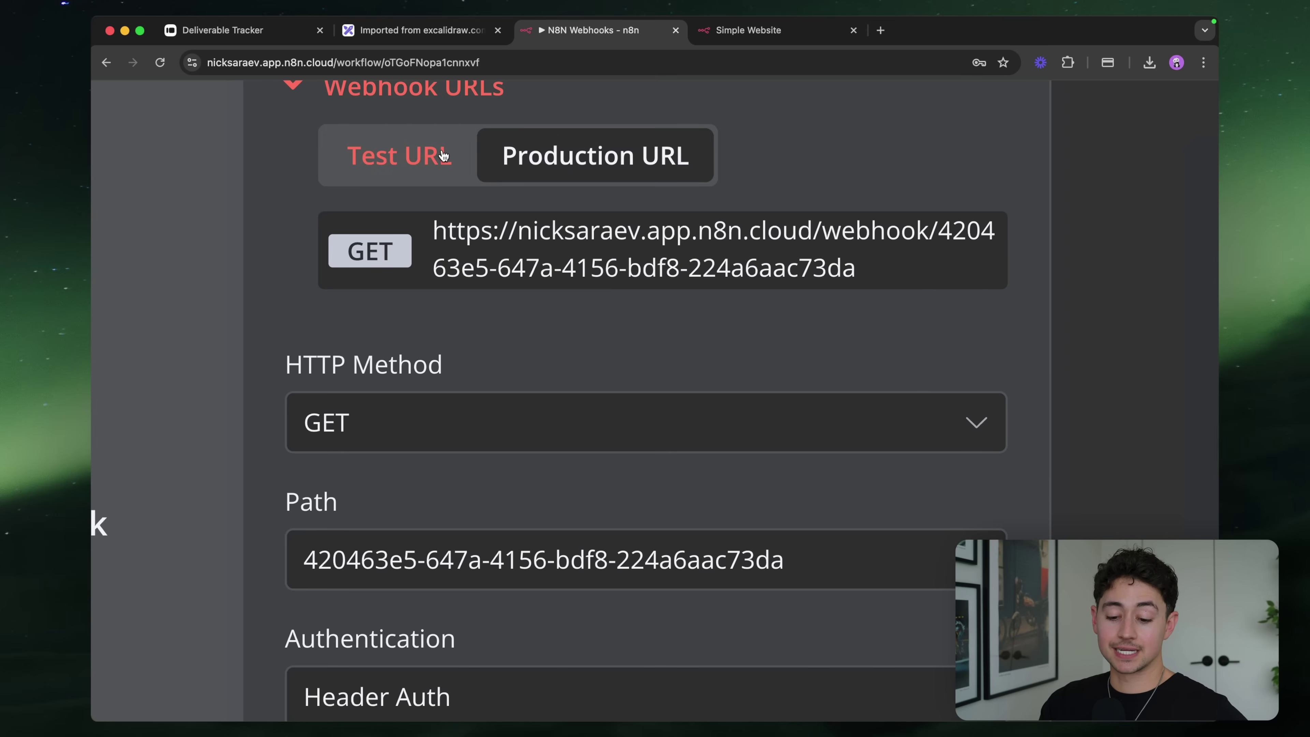
{"action": "left_click", "coordinate": [443, 155]}
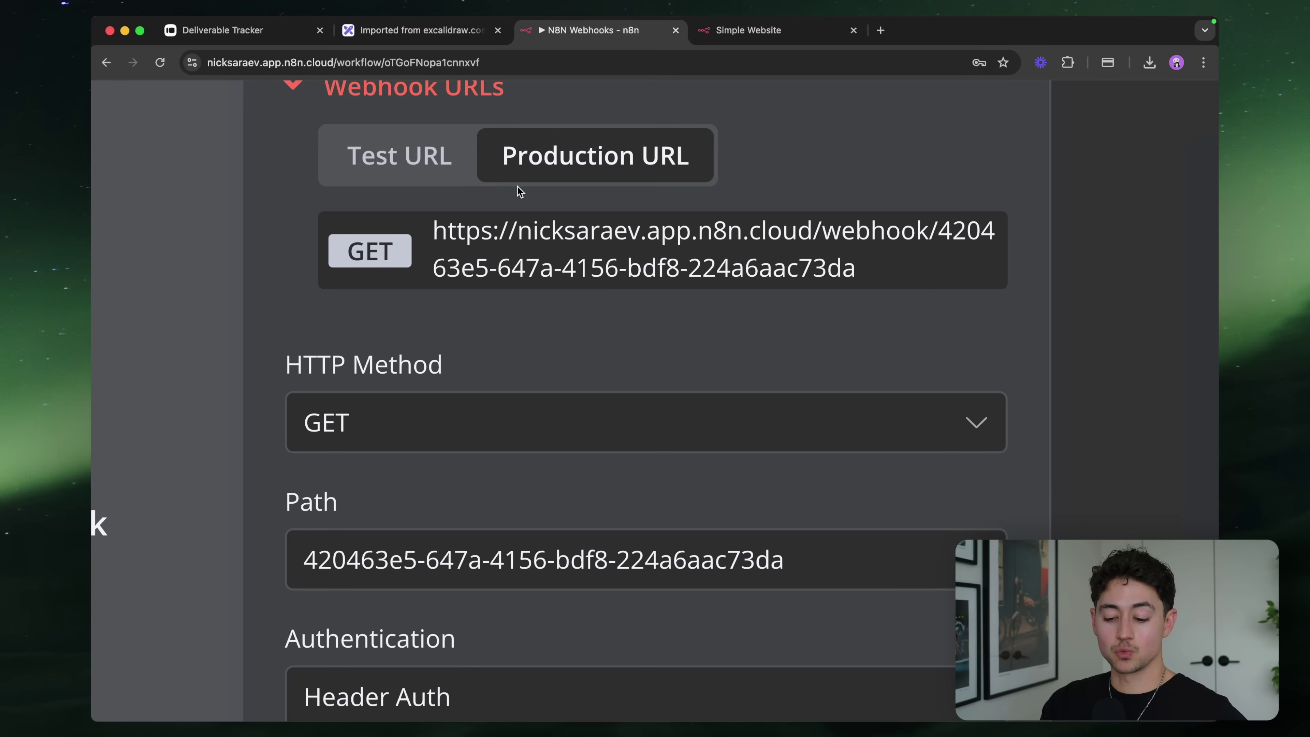
{"action": "left_click", "coordinate": [520, 161]}
{"action": "left_click", "coordinate": [434, 155]}
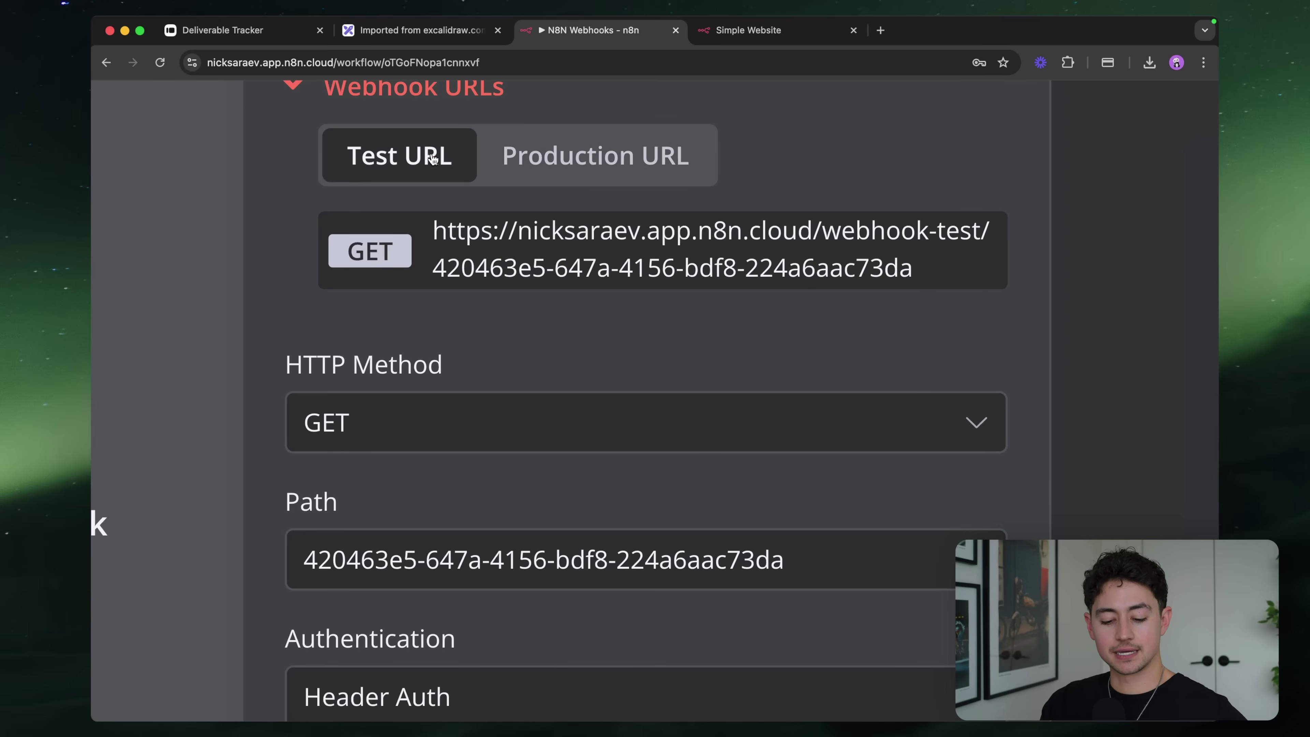
{"action": "left_click", "coordinate": [511, 154]}
{"action": "scroll", "coordinate": [533, 235], "scroll_direction": "down", "scroll_amount": 5}
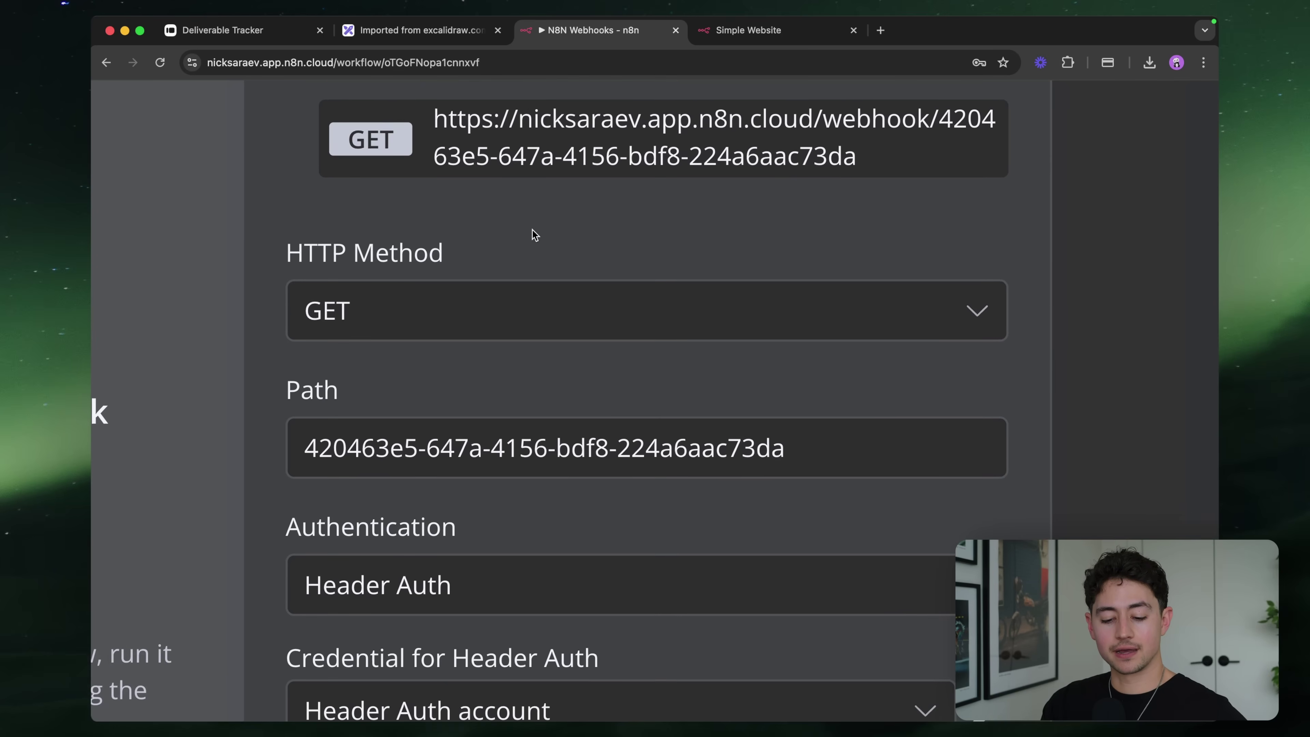
{"action": "scroll", "coordinate": [294, 341], "scroll_direction": "down", "scroll_amount": 1}
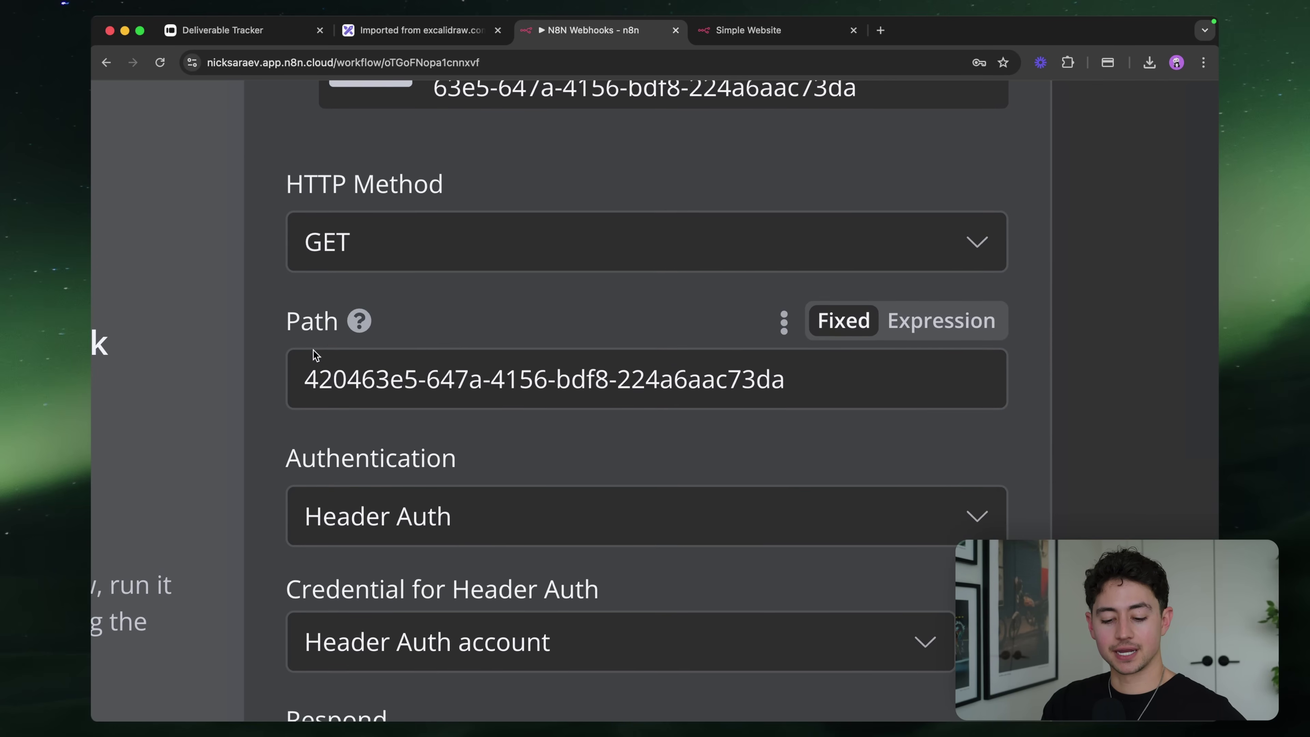
{"action": "scroll", "coordinate": [737, 359], "scroll_direction": "up", "scroll_amount": 2}
Focus the Path field and compare both URLs again, finishing on Production URL
{"action": "left_click", "coordinate": [842, 438]}
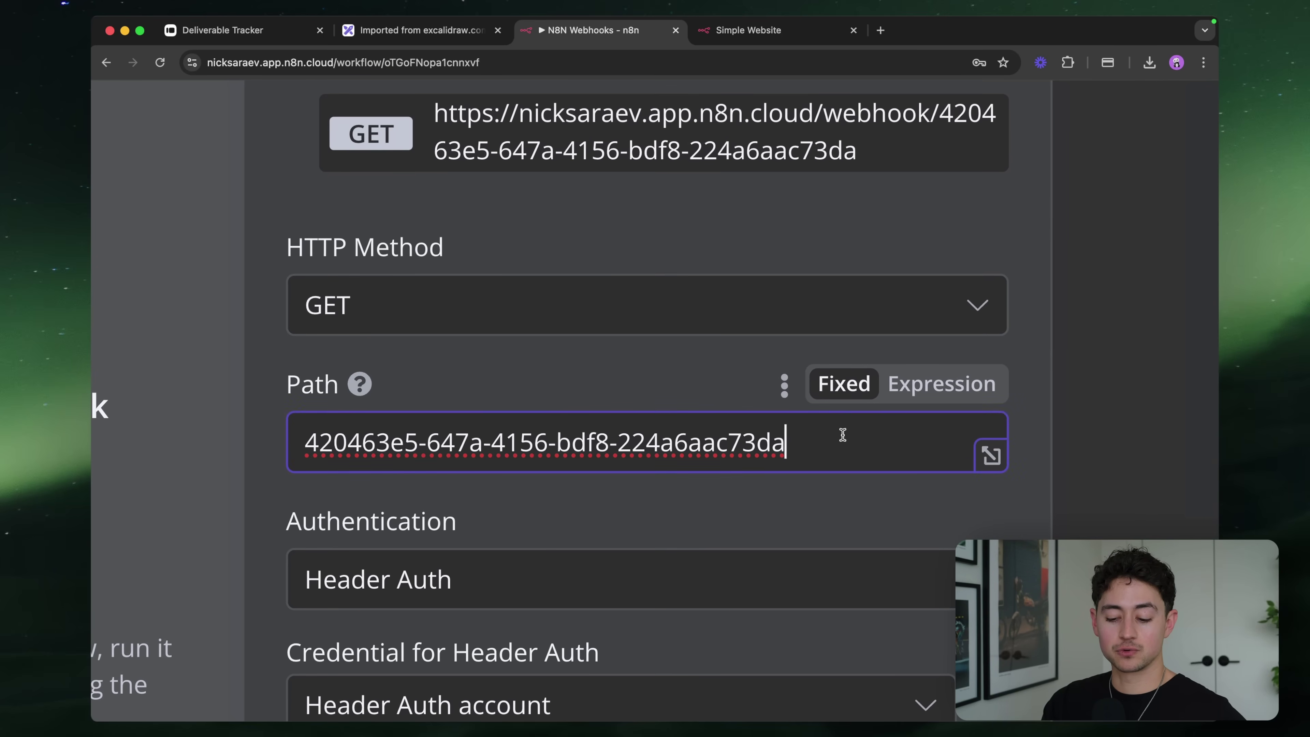
{"action": "scroll", "coordinate": [842, 468], "scroll_direction": "up", "scroll_amount": 3}
{"action": "left_click", "coordinate": [435, 115]}
{"action": "left_click", "coordinate": [513, 116]}
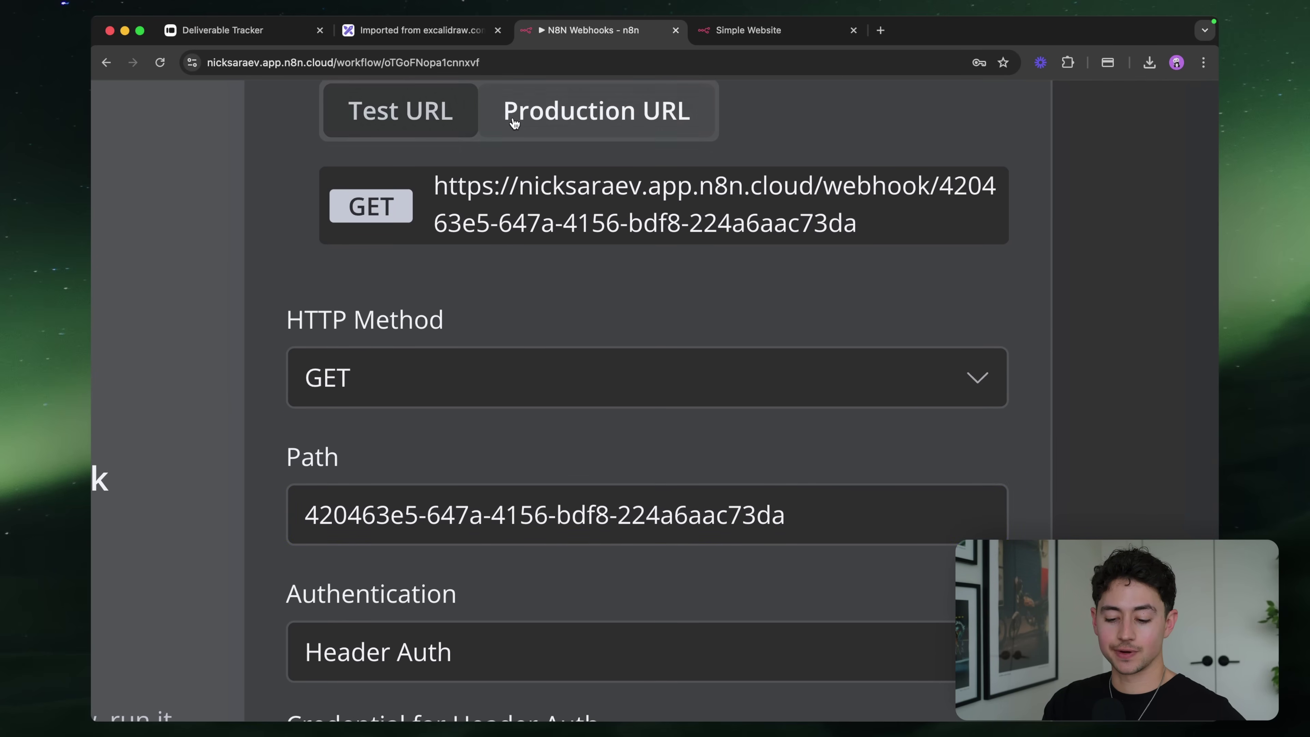
{"action": "left_click", "coordinate": [397, 115]}
{"action": "left_click", "coordinate": [523, 120]}
Try paths 'asdfasdfasdf' and 'my-super-cool-webhook-listener', then view the Test URL
{"action": "left_click_drag", "start_coordinate": [774, 513], "coordinate": [285, 518]}
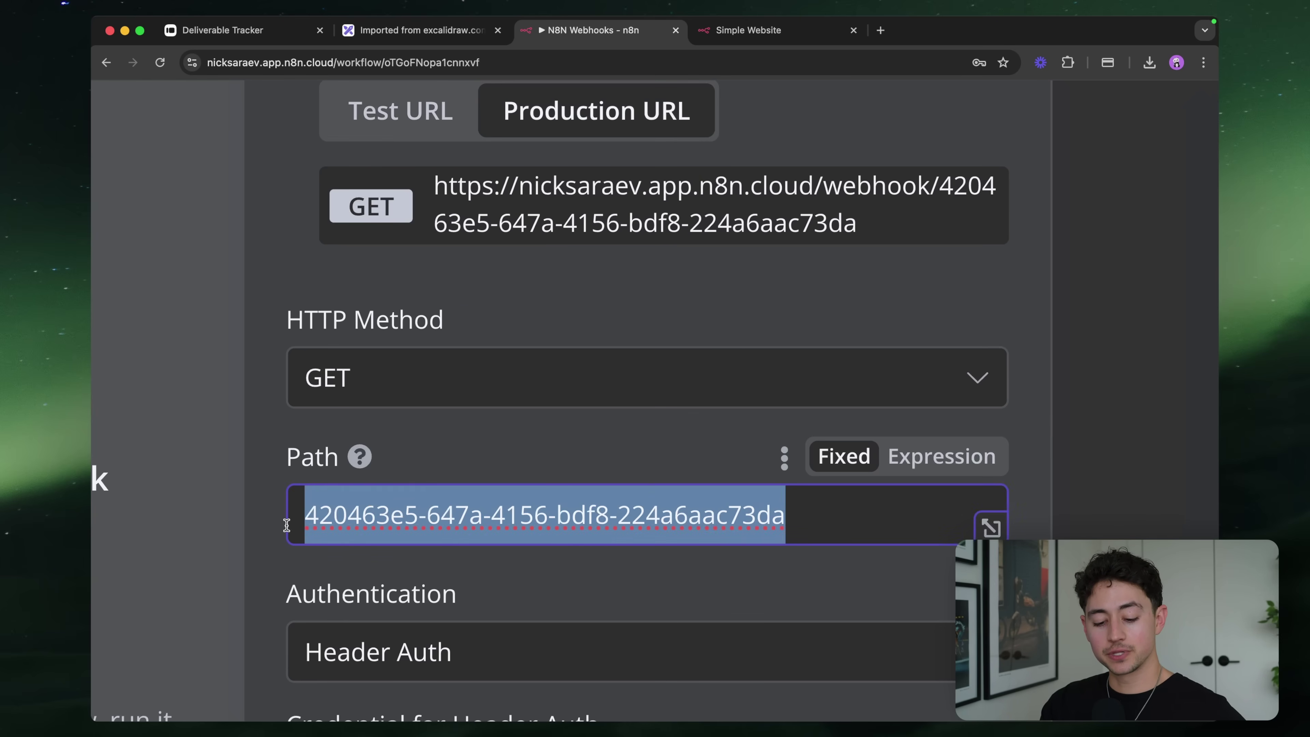
{"action": "left_click", "coordinate": [377, 513]}
{"action": "key", "text": "super+a"}
{"action": "key", "text": "BackSpace"}
{"action": "type", "text": "asdfasdfasdf"}
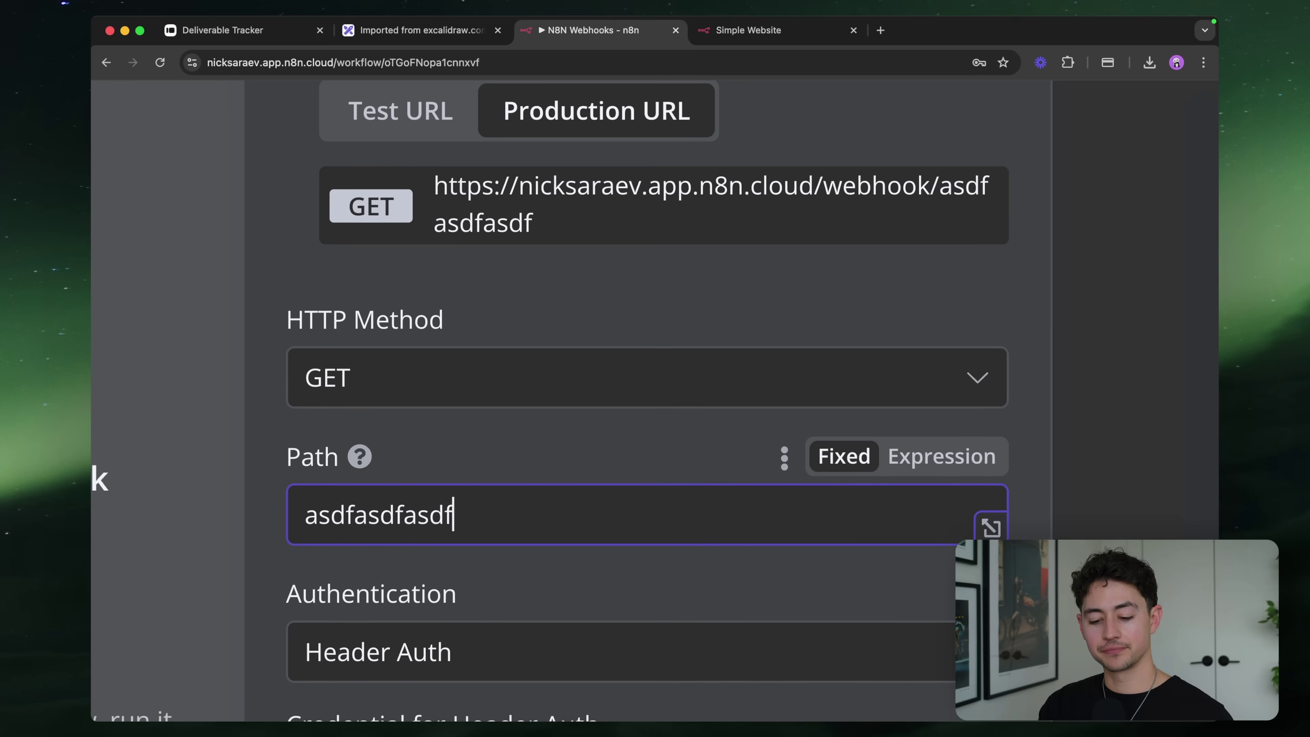
{"action": "key", "text": "super+a"}
{"action": "type", "text": "my-super-"}
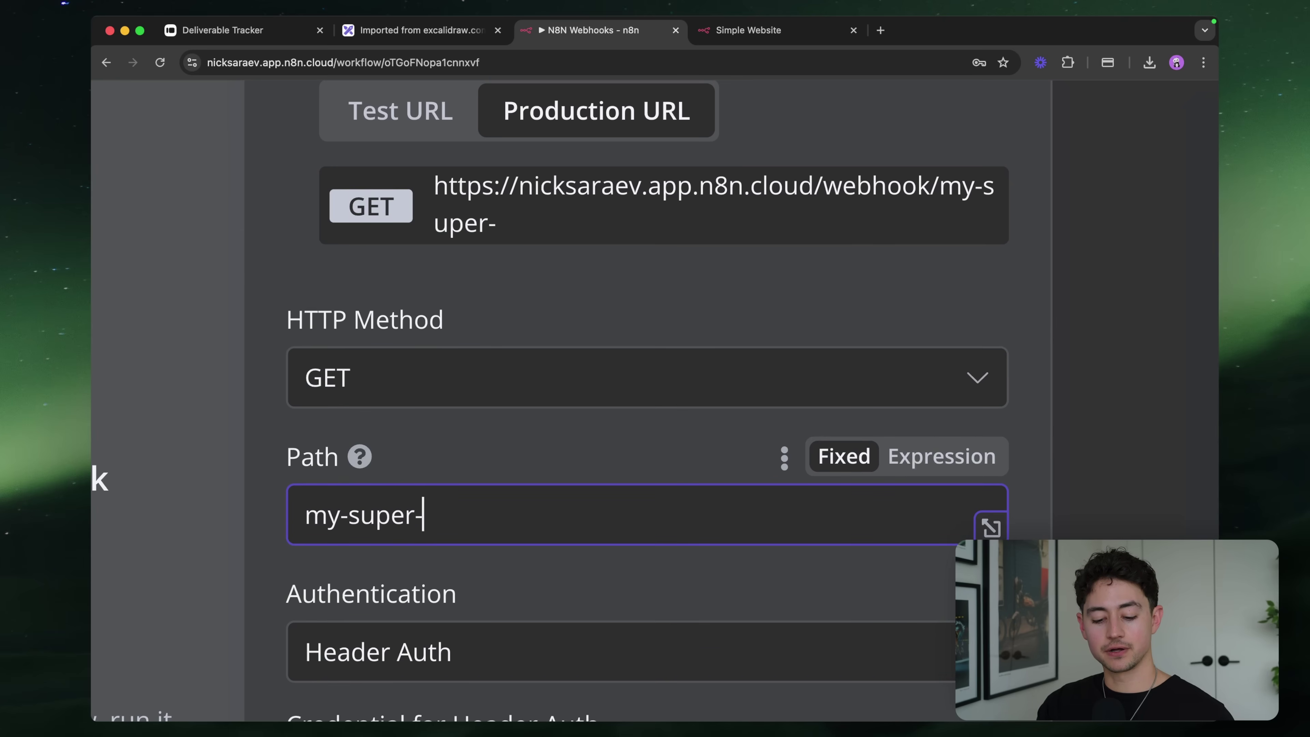
{"action": "type", "text": "cool-webhook-listener"}
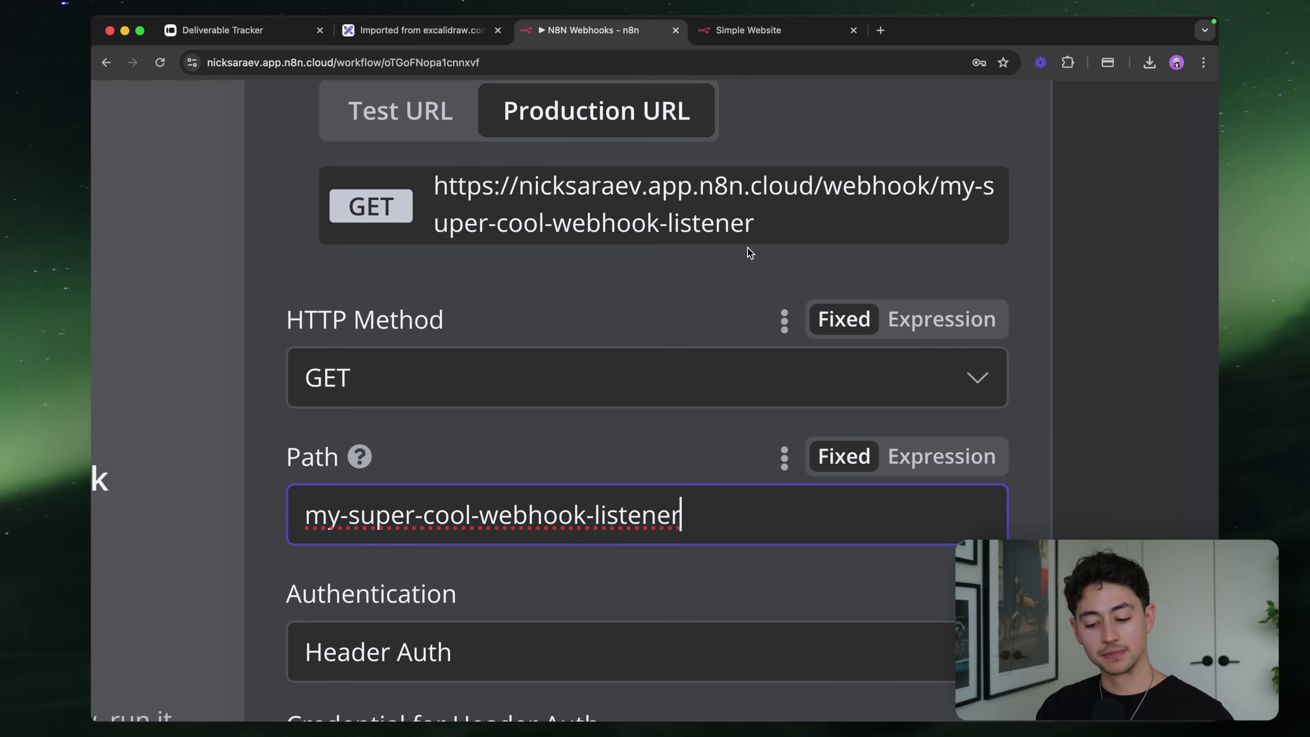
{"action": "left_click_drag", "start_coordinate": [701, 513], "coordinate": [296, 517]}
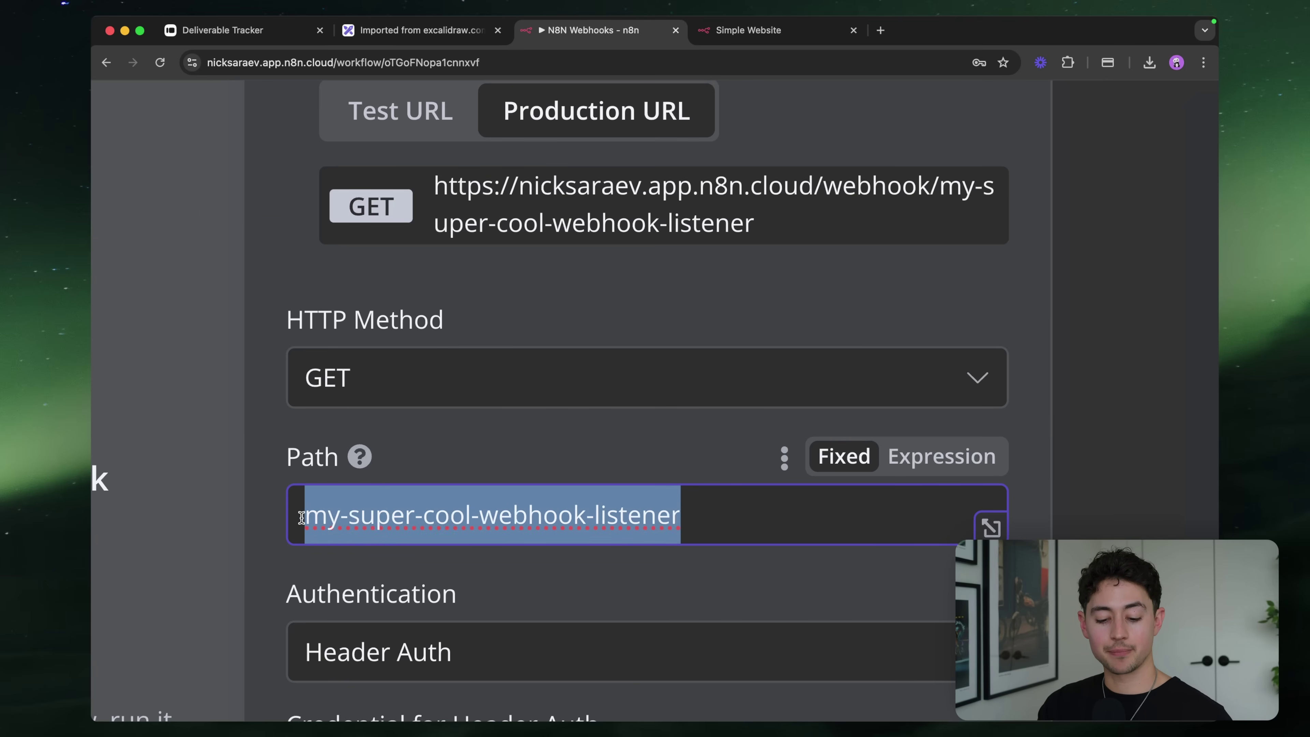
{"action": "scroll", "coordinate": [493, 284], "scroll_direction": "up", "scroll_amount": 1}
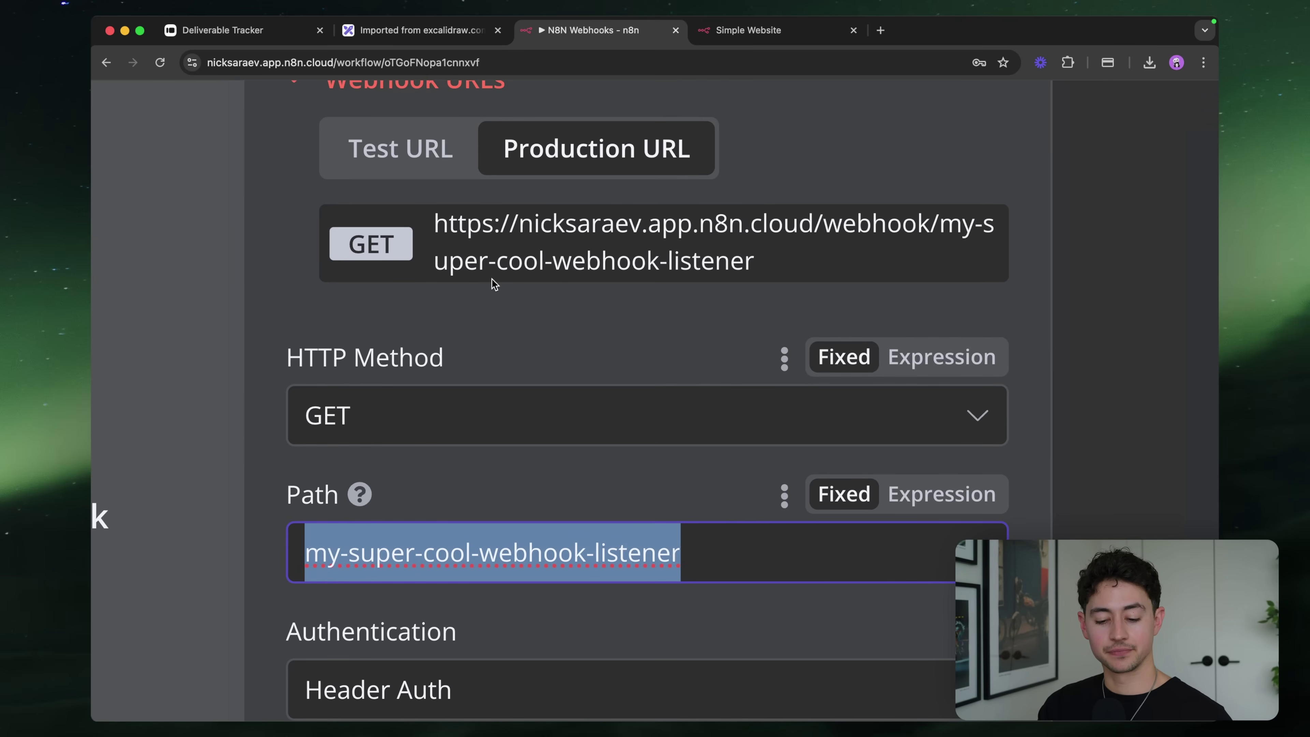
{"action": "left_click", "coordinate": [419, 155]}
Replace the path with a long random string ending in 'fdsjlkjlsdf'
{"action": "left_click", "coordinate": [734, 552]}
{"action": "key", "text": "super+a"}
{"action": "key", "text": "BackSpace"}
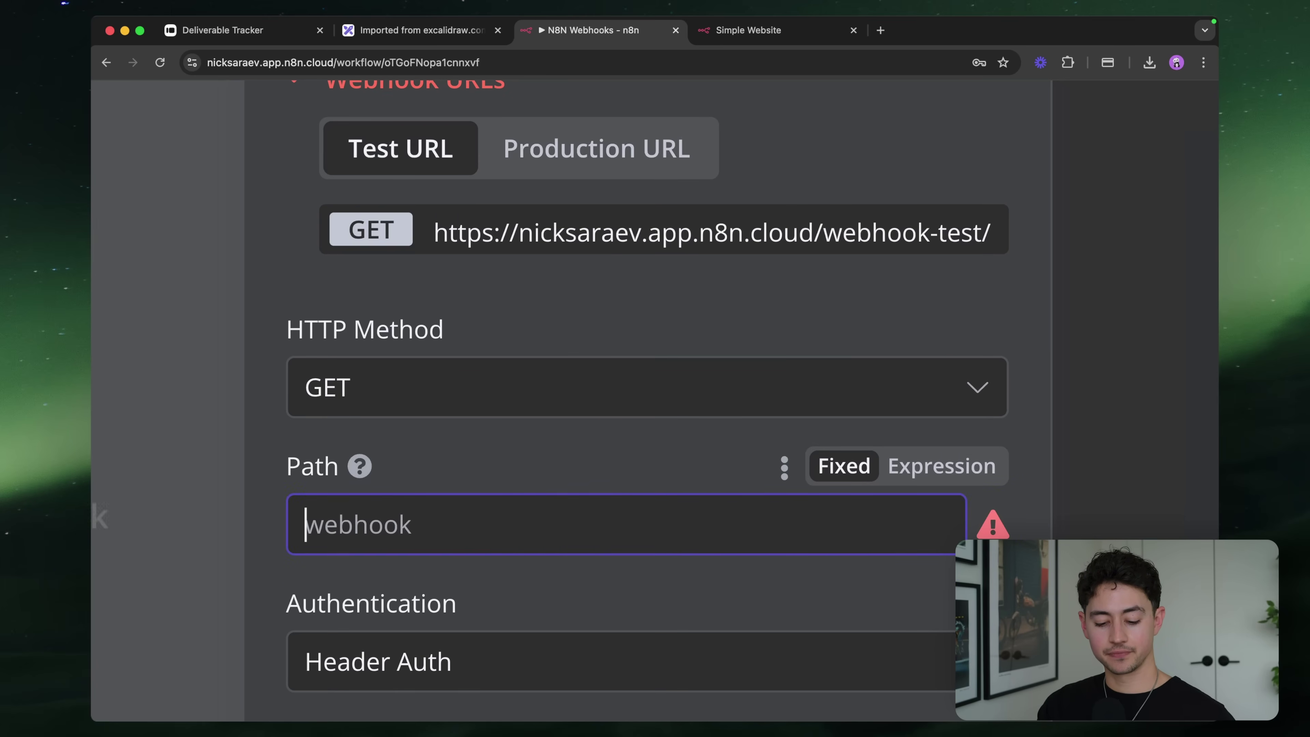
{"action": "type", "text": "fasdfa0f9340f340"}
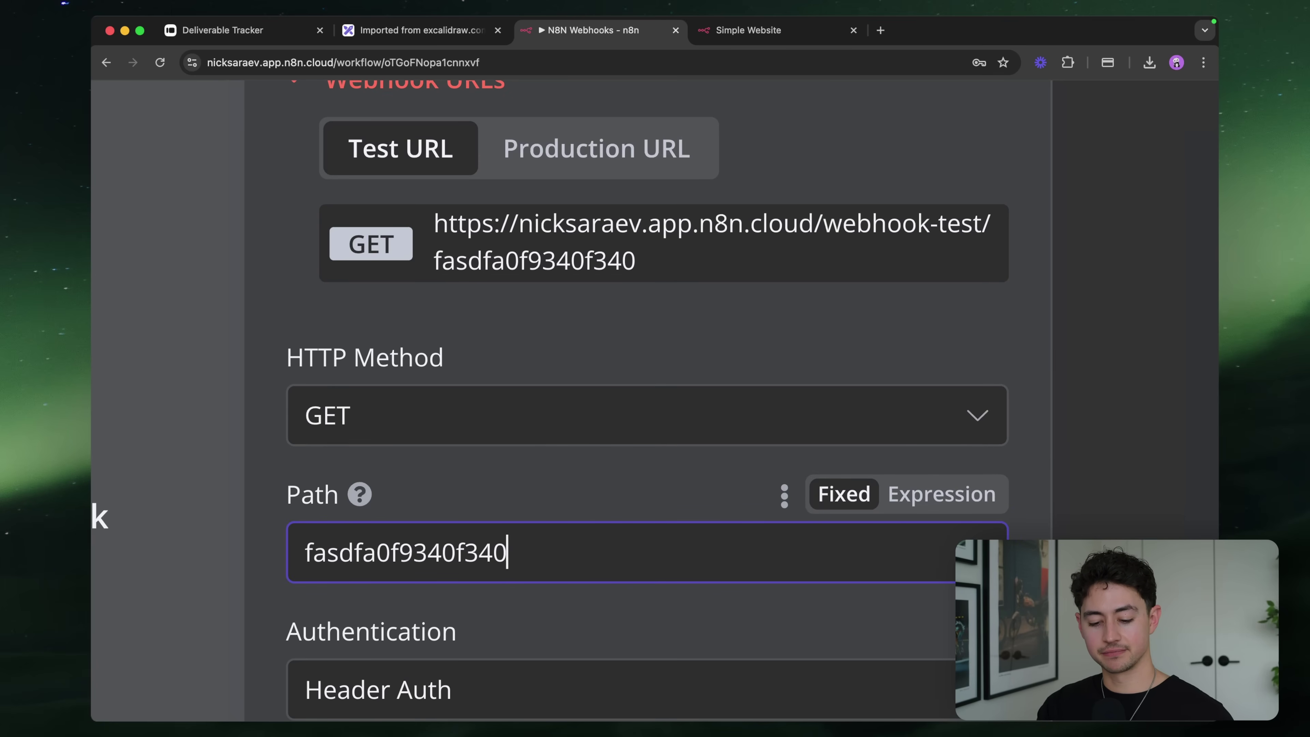
{"action": "type", "text": "f-34f304jf0aj90jfasdf3-"}
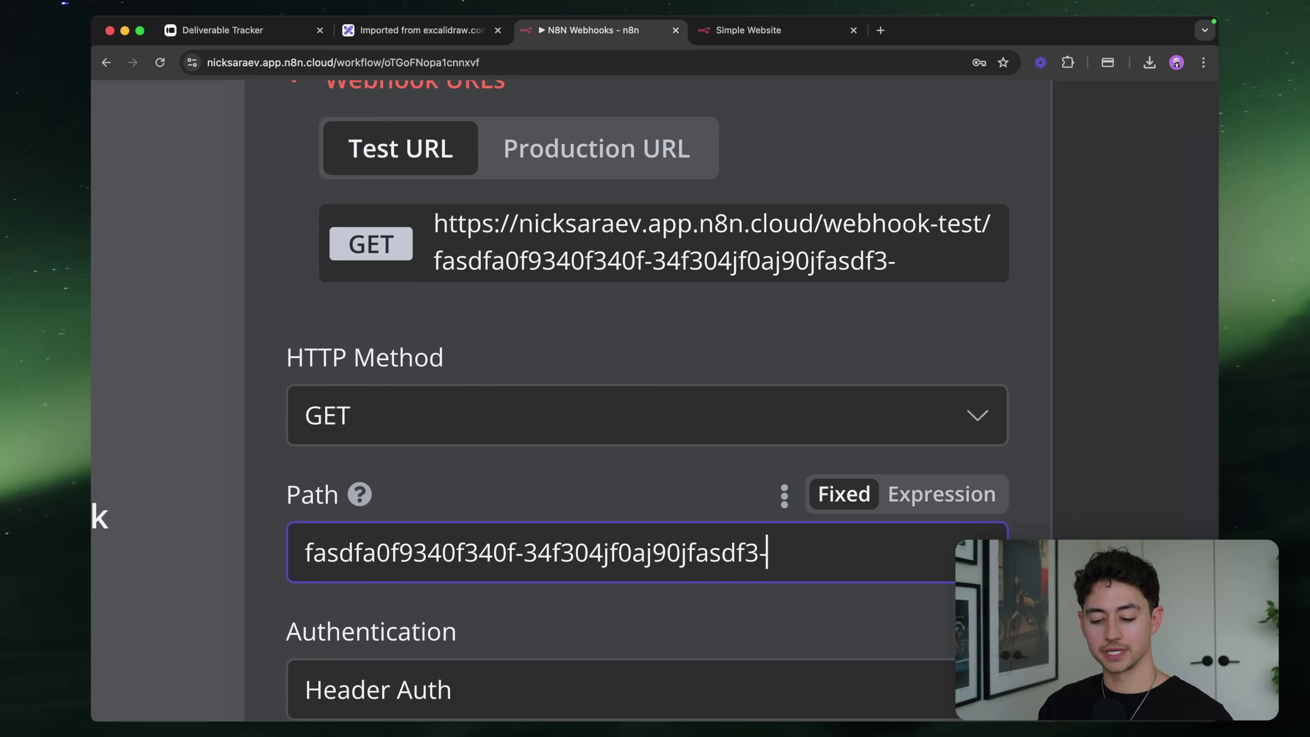
{"action": "type", "text": "lkjlkdfsdafshdfljashkdlfsd"}
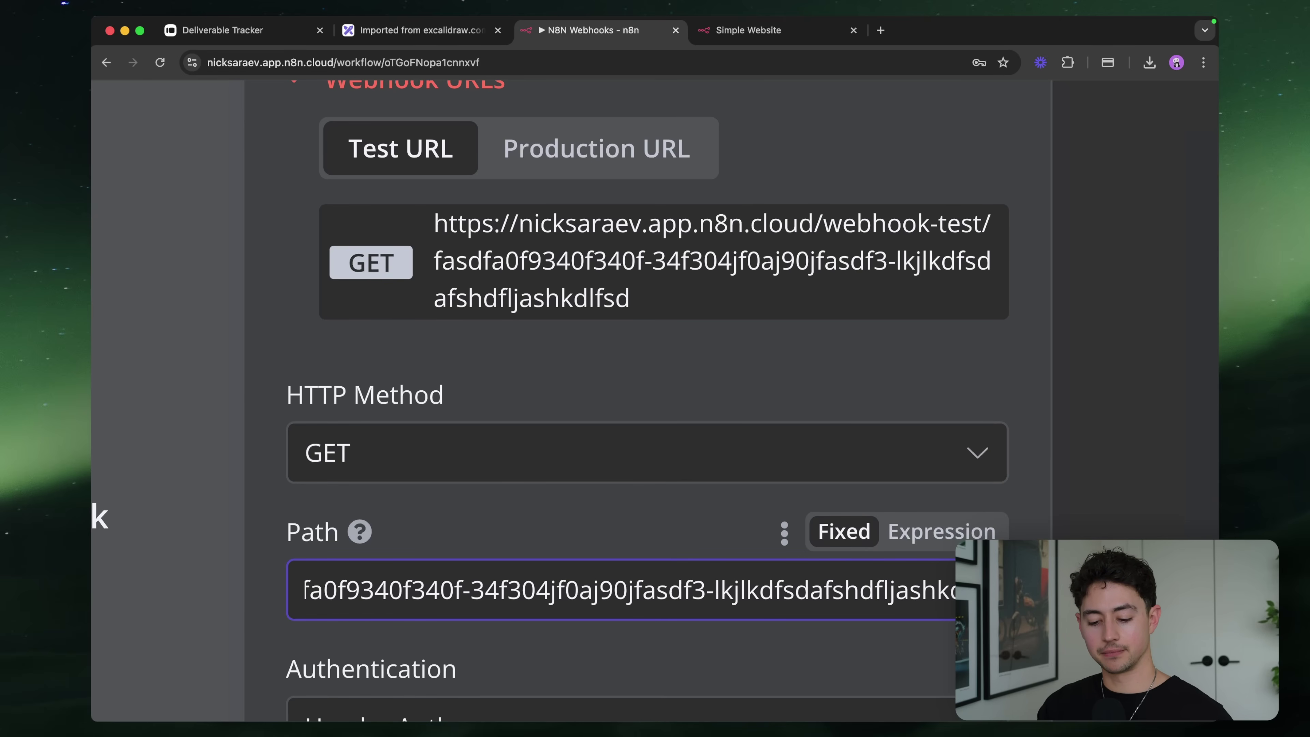
{"action": "key", "text": "alt+shift+Left"}
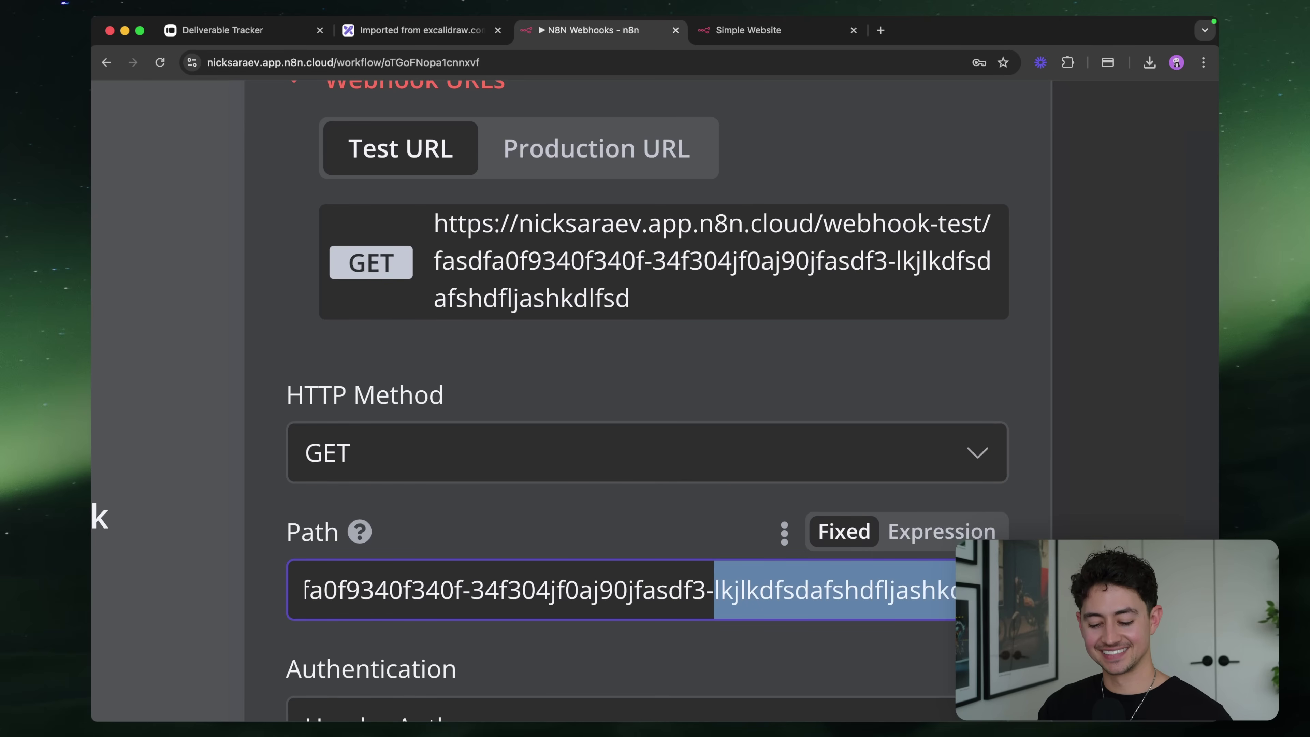
{"action": "type", "text": "fdsjlkjlsdf"}
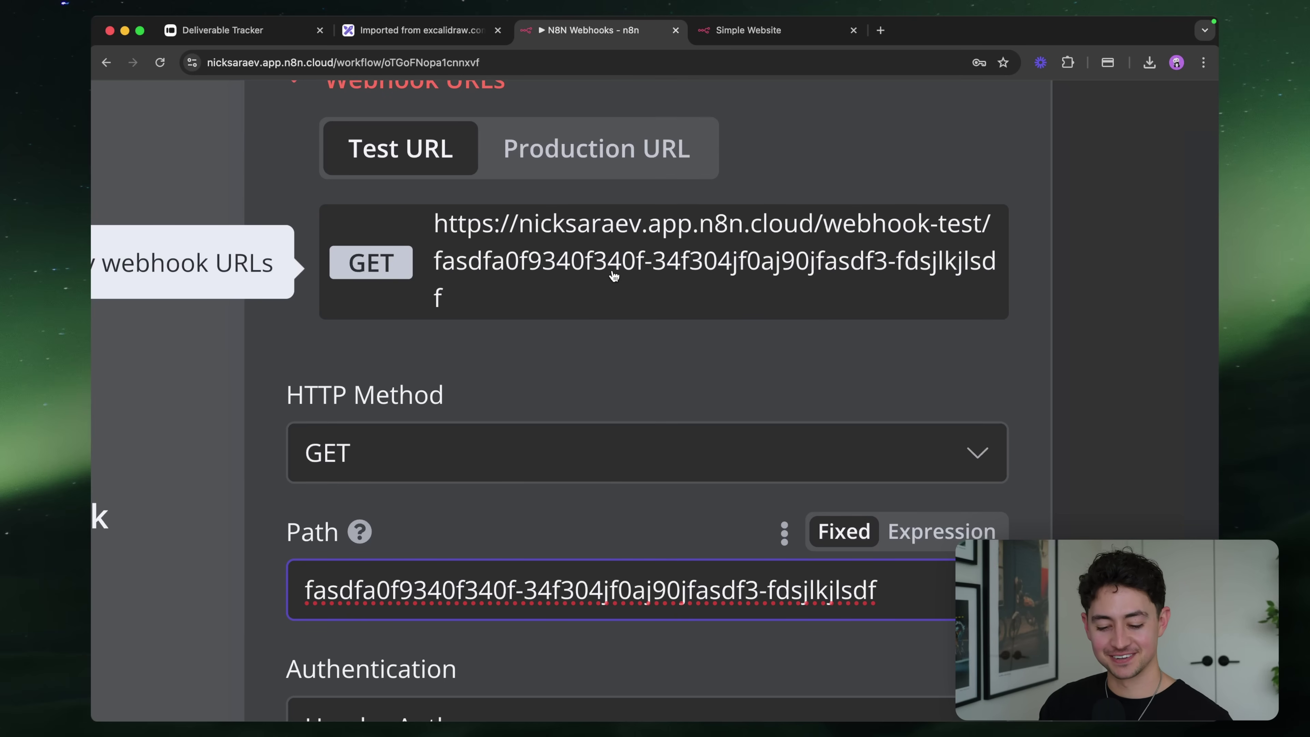
{"action": "scroll", "coordinate": [583, 325], "scroll_direction": "down", "scroll_amount": 2}
{"action": "left_click", "coordinate": [582, 322]}
{"action": "scroll", "coordinate": [582, 322], "scroll_direction": "up", "scroll_amount": 1}
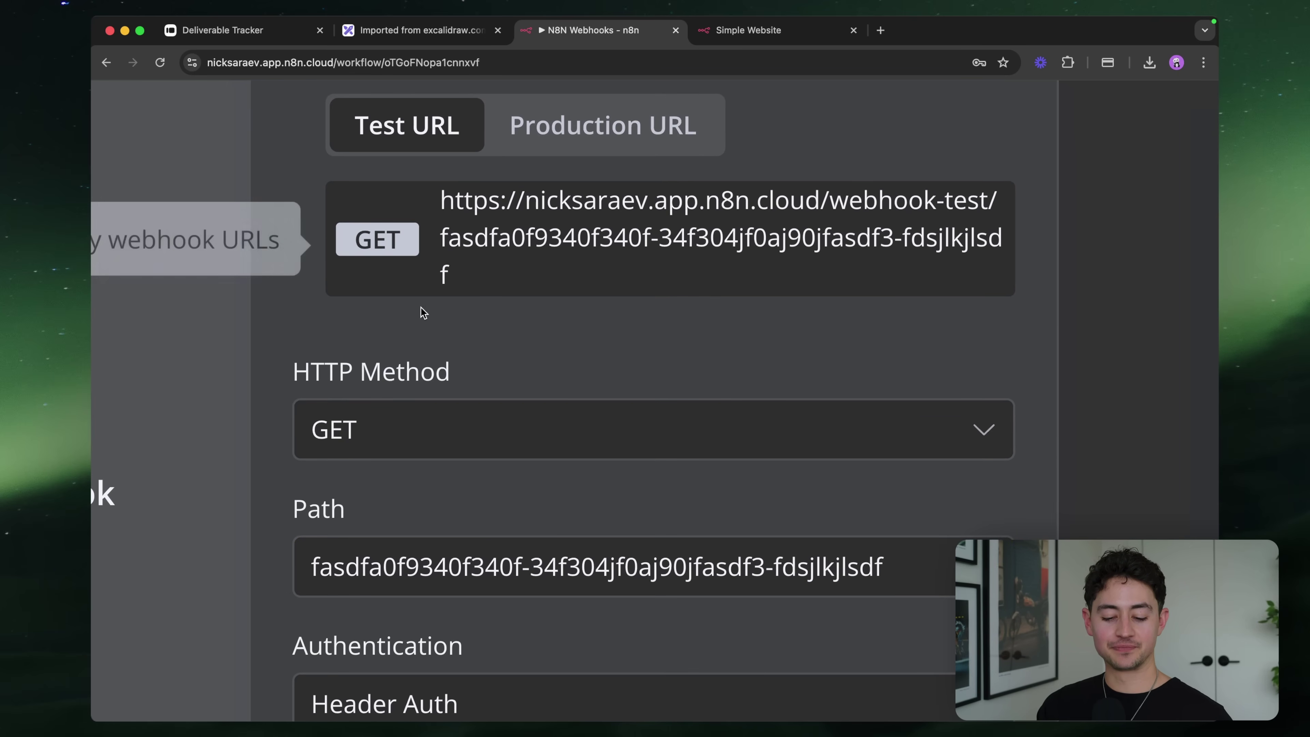
{"action": "scroll", "coordinate": [520, 419], "scroll_direction": "down", "scroll_amount": 1}
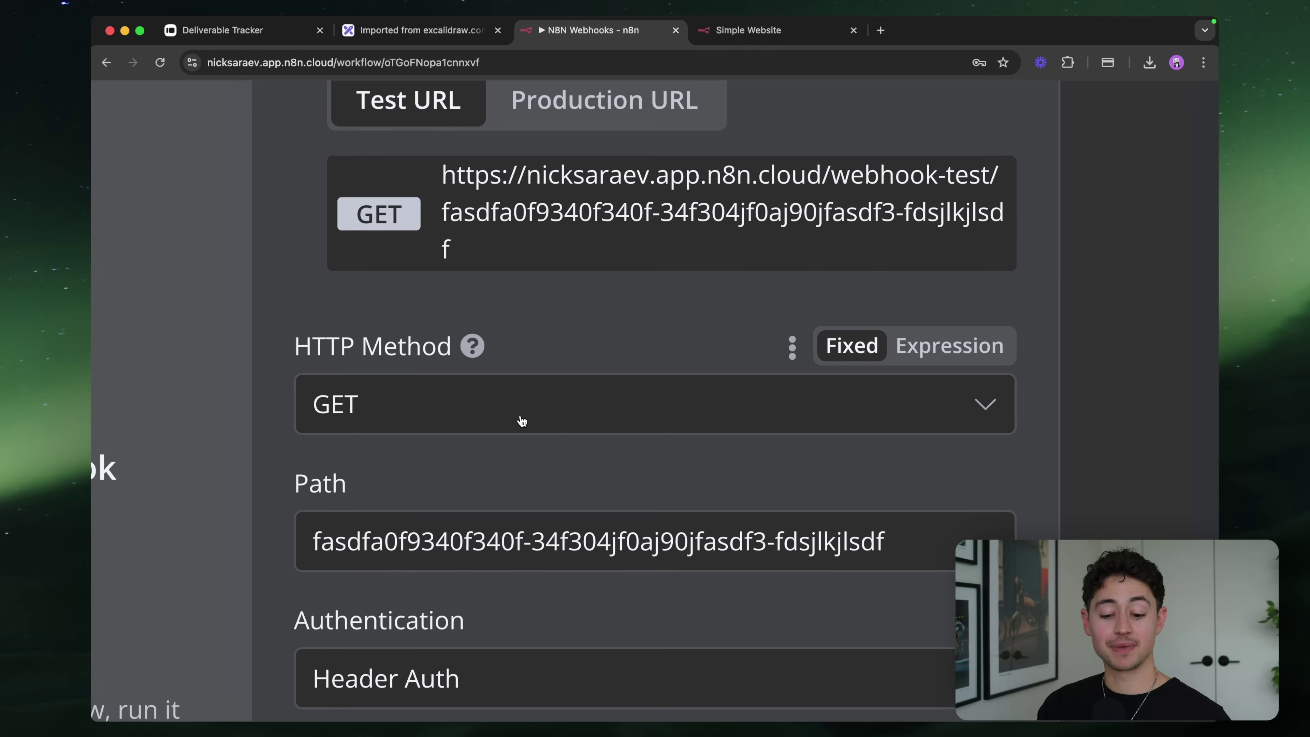
{"action": "left_click", "coordinate": [521, 421]}
{"action": "scroll", "coordinate": [623, 360], "scroll_direction": "down", "scroll_amount": 2}
{"action": "key", "text": "super+minus"}
{"action": "key", "text": "super+minus"}
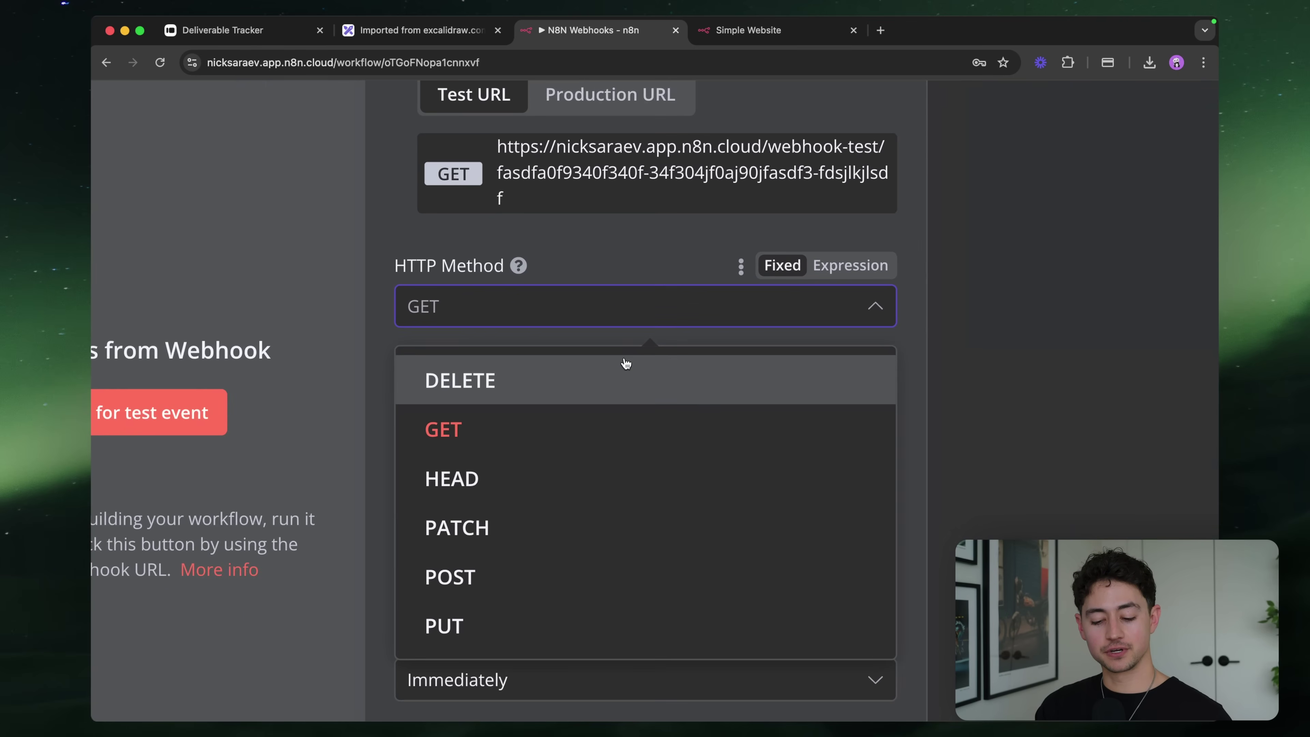
{"action": "scroll", "coordinate": [695, 324], "scroll_direction": "down", "scroll_amount": 2}
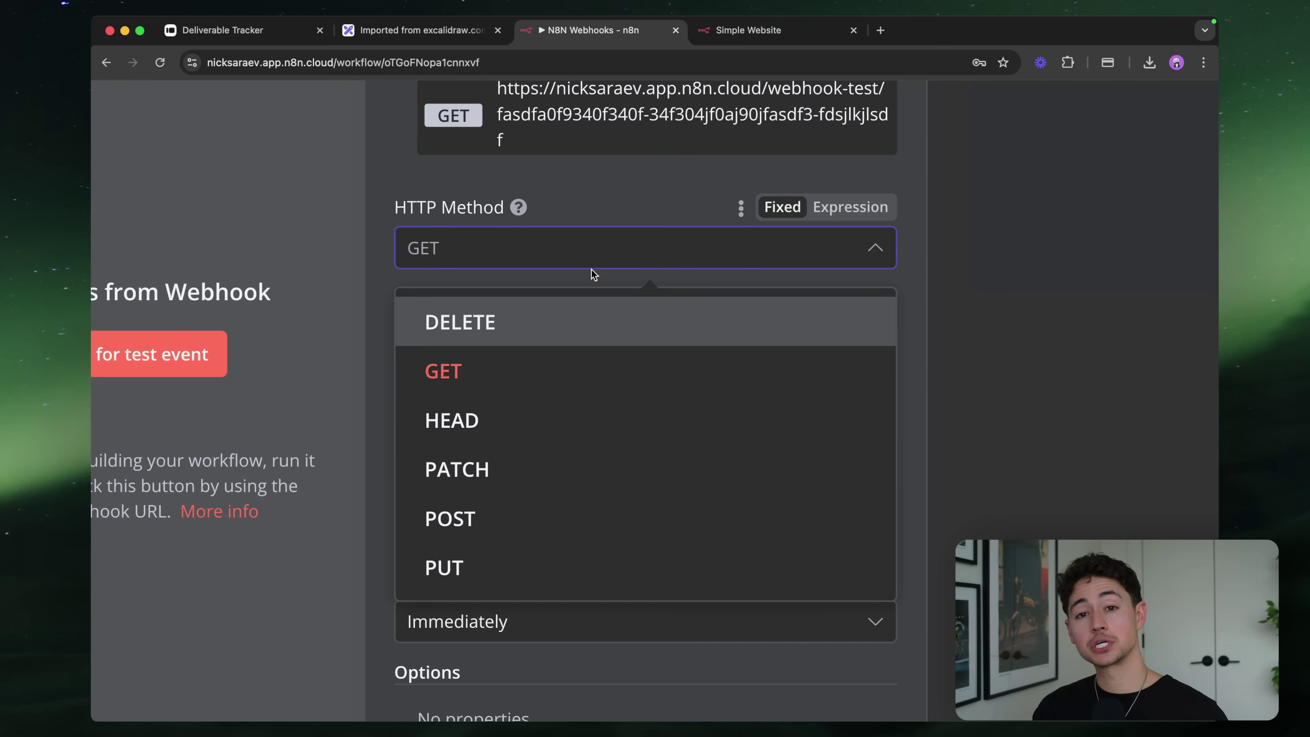
{"action": "scroll", "coordinate": [704, 231], "scroll_direction": "down", "scroll_amount": 2}
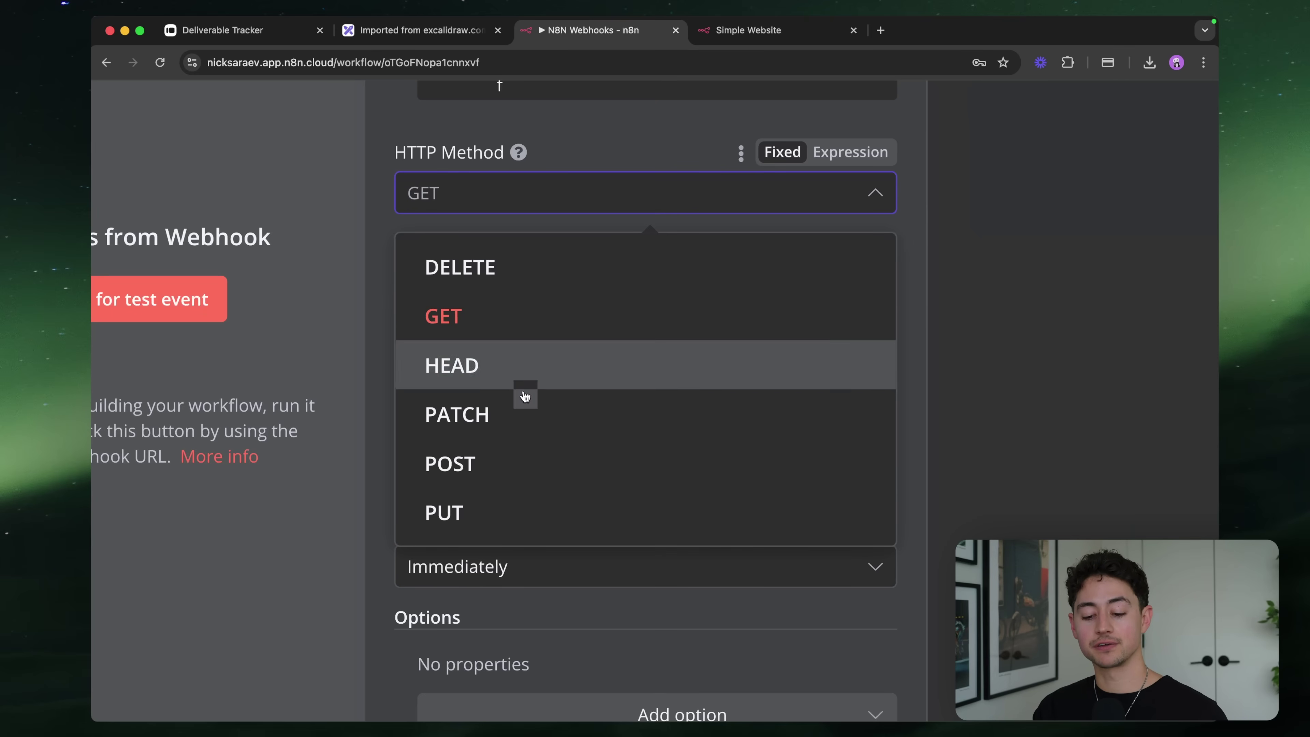
{"action": "left_click", "coordinate": [531, 319]}
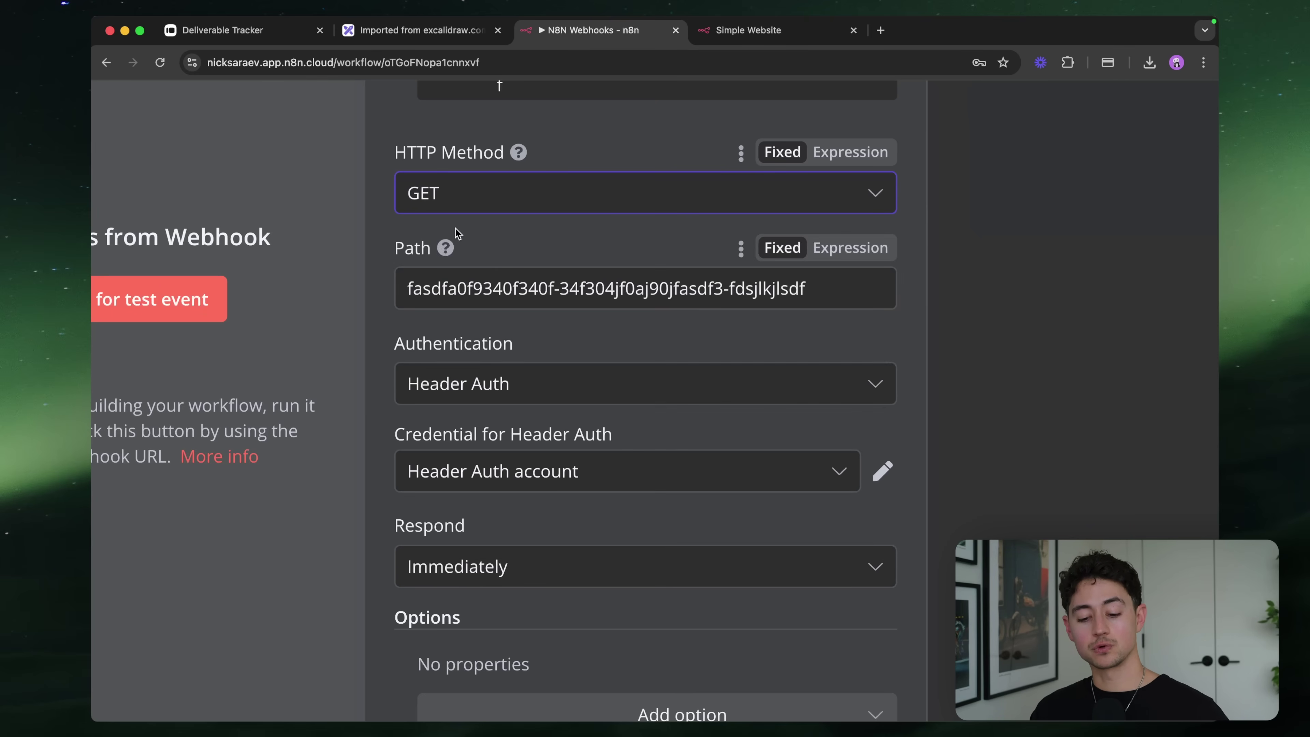
{"action": "left_click", "coordinate": [452, 198]}
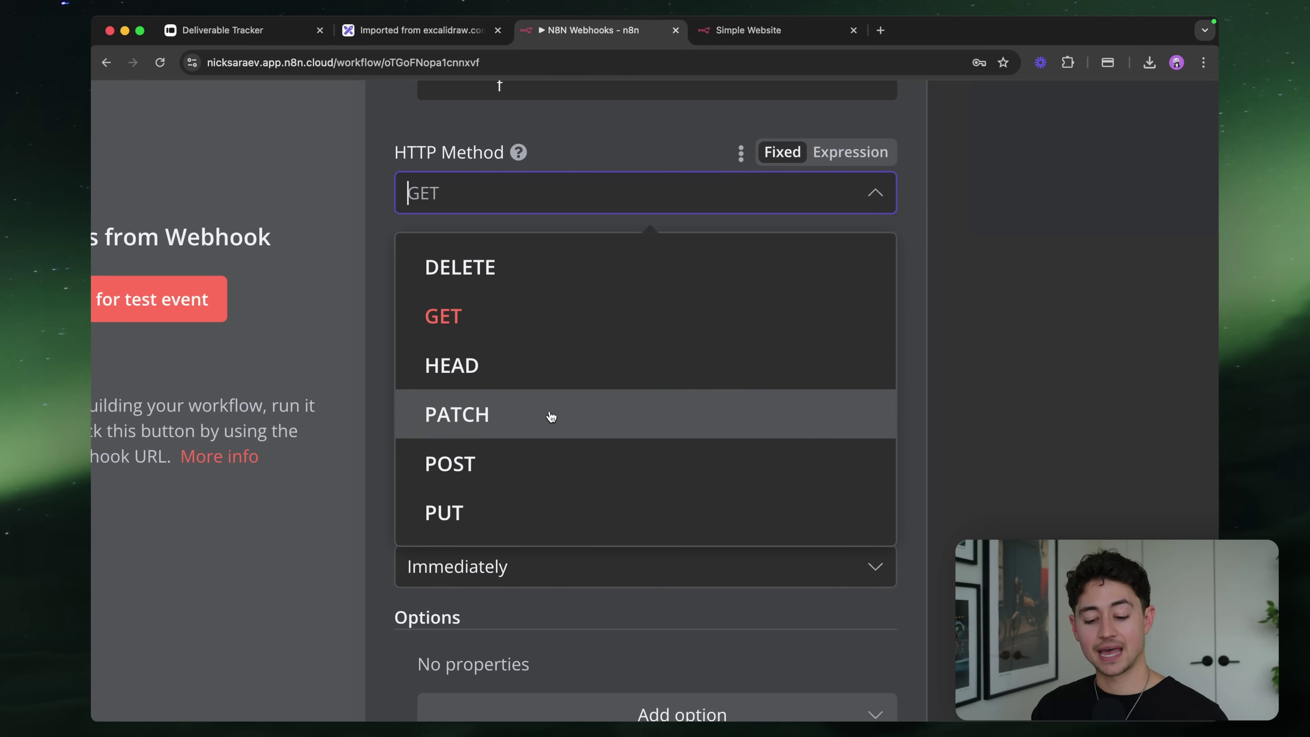
{"action": "left_click", "coordinate": [581, 125]}
{"action": "scroll", "coordinate": [578, 164], "scroll_direction": "down", "scroll_amount": 1}
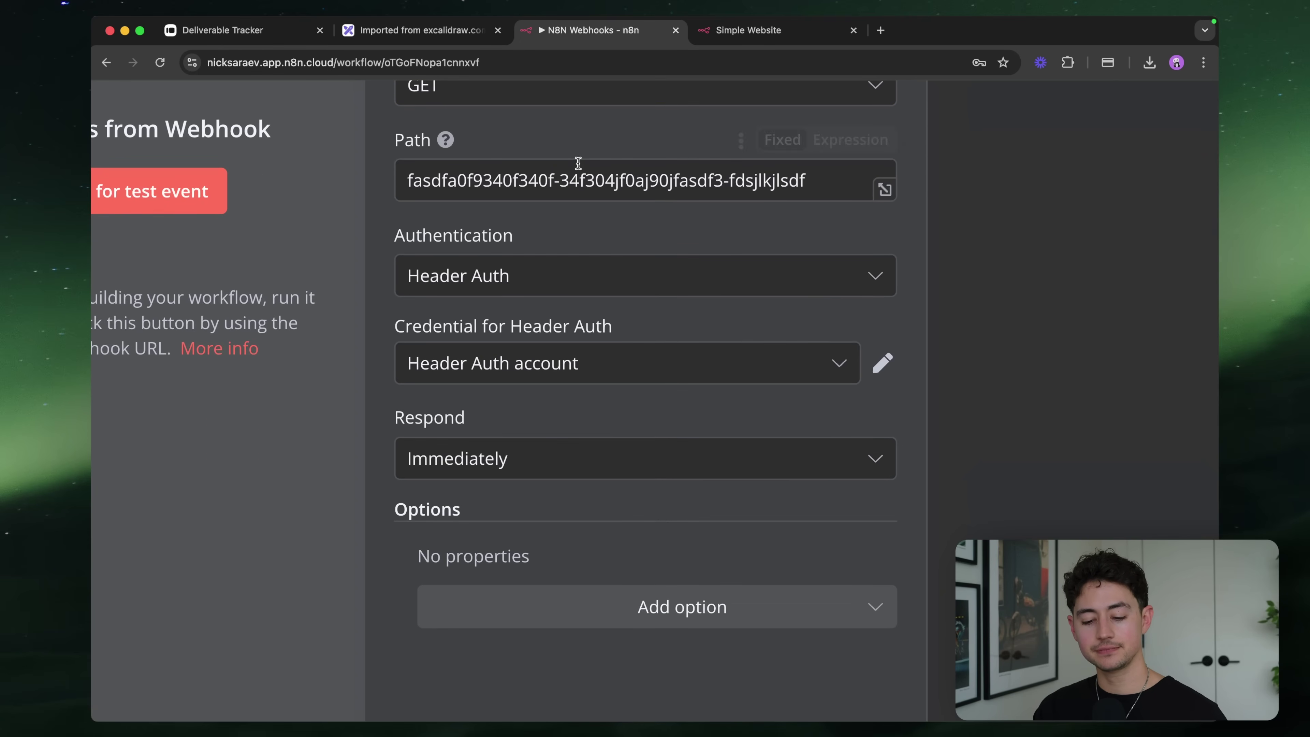
{"action": "scroll", "coordinate": [492, 191], "scroll_direction": "down", "scroll_amount": 1}
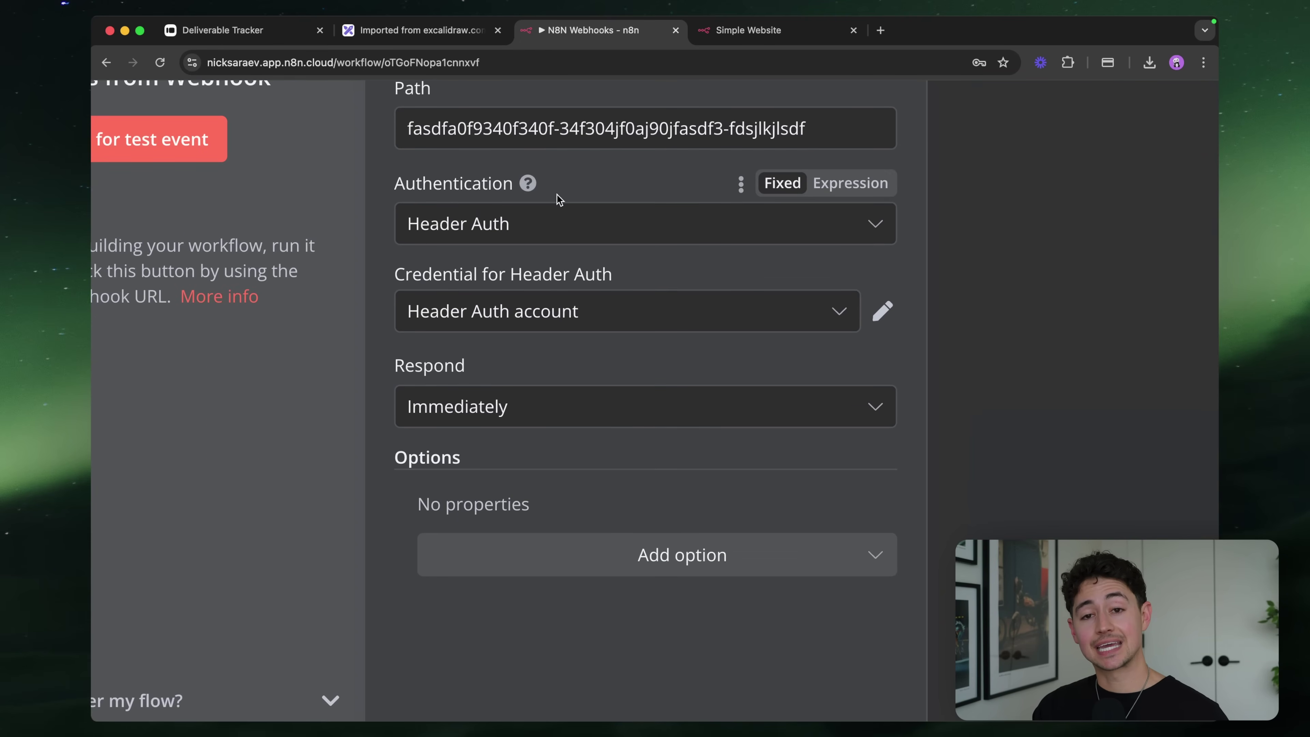
Change the Webhook authentication from Header Auth to None
{"action": "scroll", "coordinate": [665, 216], "scroll_direction": "right", "scroll_amount": 1}
{"action": "left_click", "coordinate": [659, 224]}
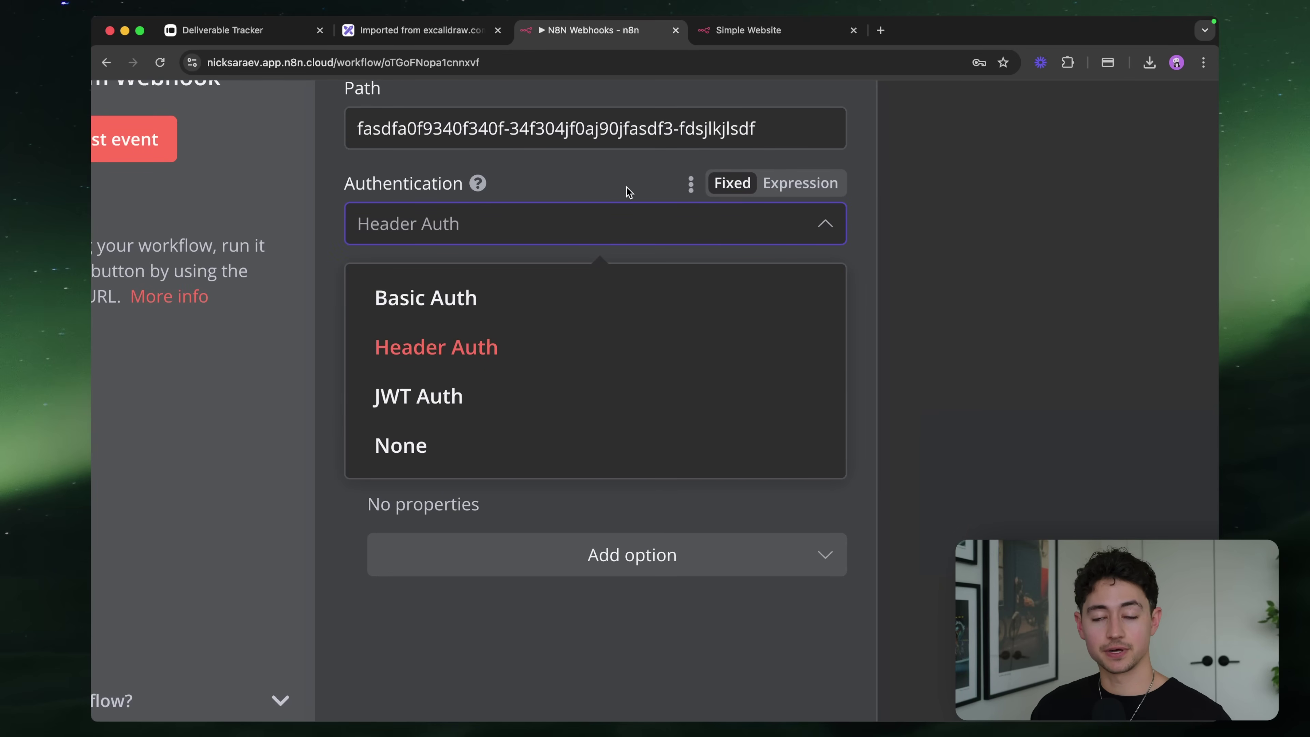
{"action": "left_click", "coordinate": [531, 187]}
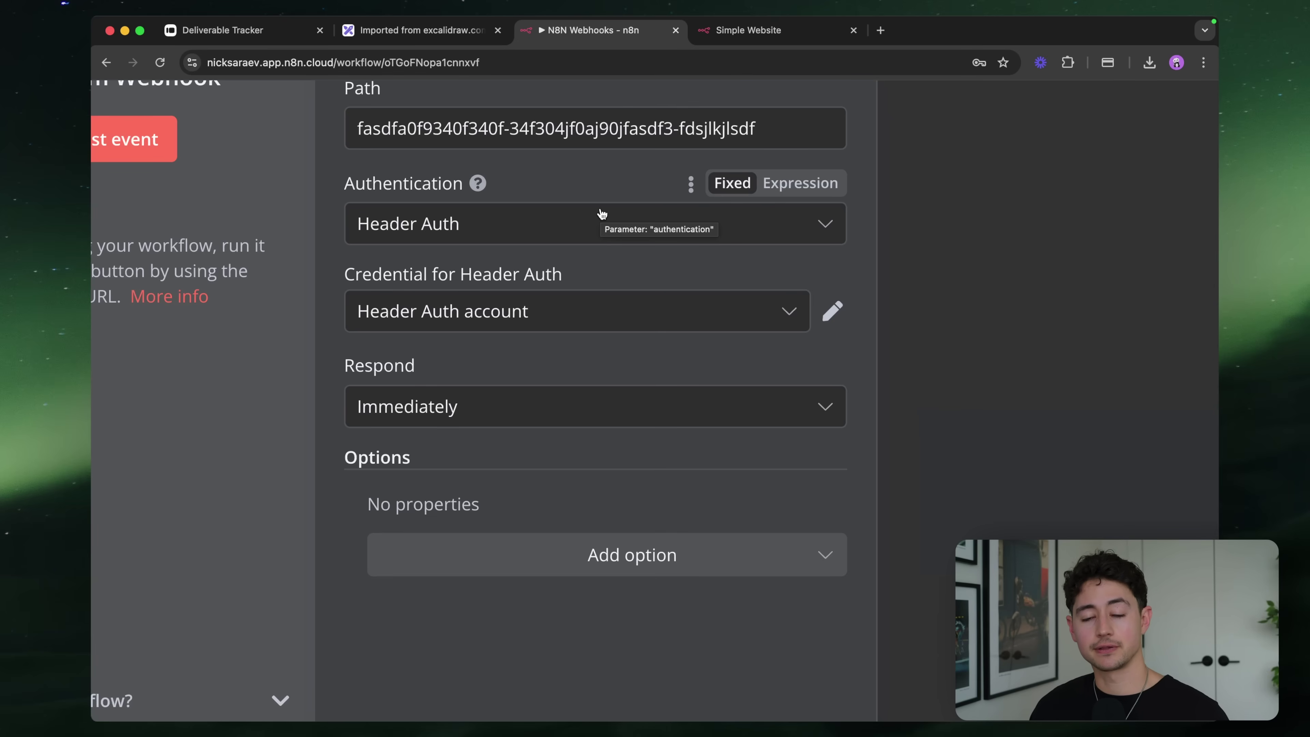
{"action": "left_click", "coordinate": [486, 208]}
{"action": "left_click", "coordinate": [500, 462]}
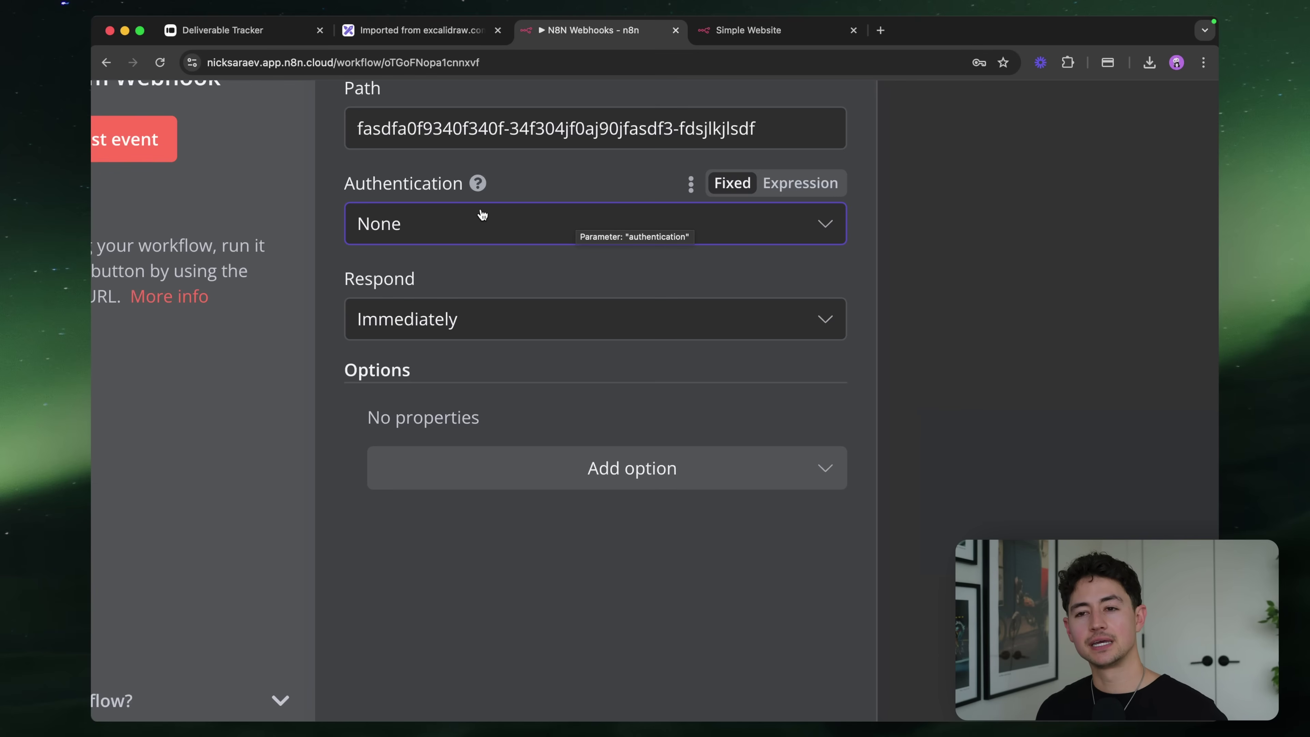
{"action": "scroll", "coordinate": [482, 215], "scroll_direction": "up", "scroll_amount": 8}
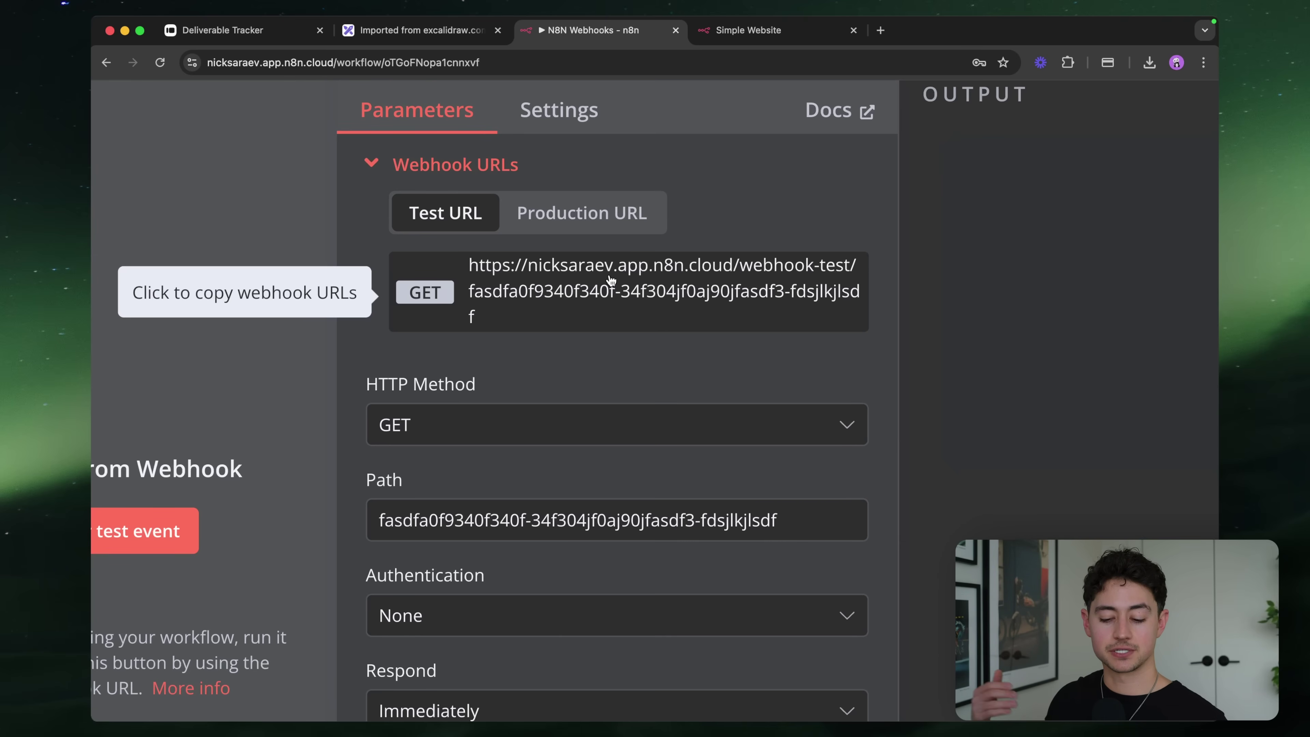
Reselect None in the Webhook node's Authentication dropdown
{"action": "scroll", "coordinate": [610, 279], "scroll_direction": "down", "scroll_amount": 5}
{"action": "left_click", "coordinate": [585, 411]}
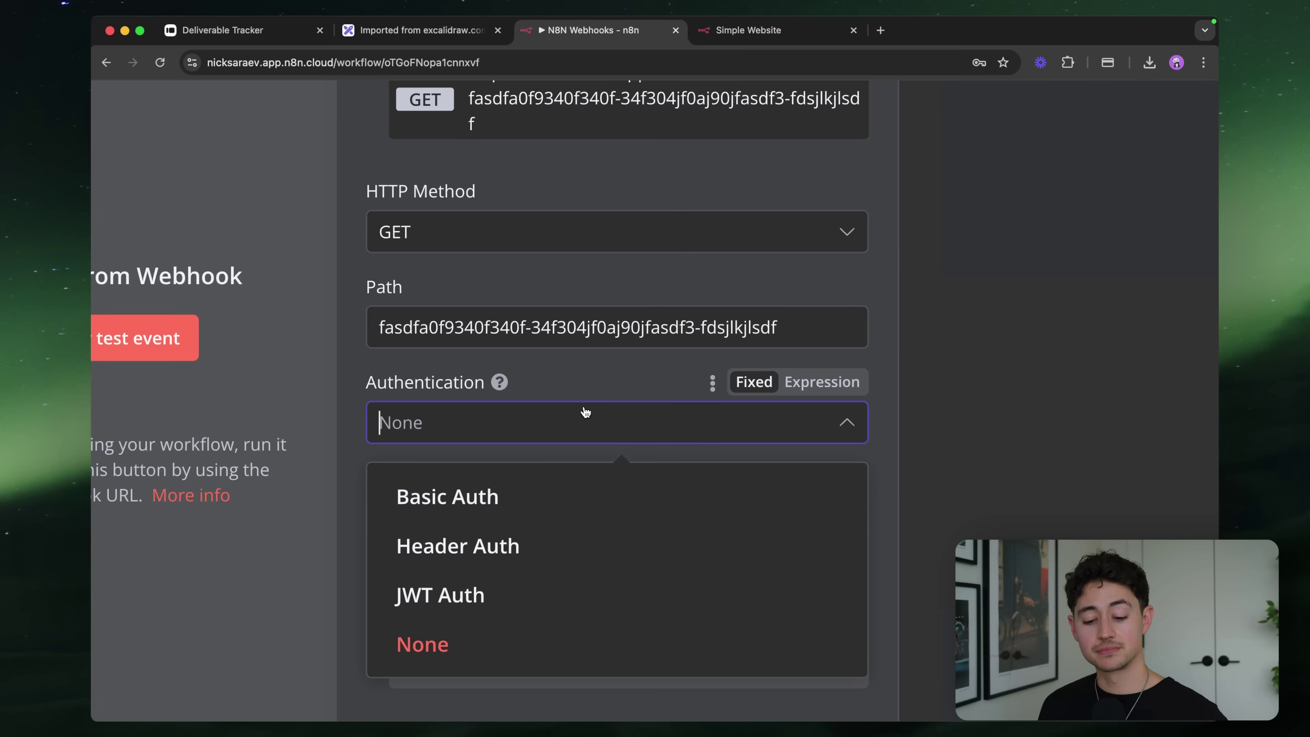
{"action": "scroll", "coordinate": [586, 411], "scroll_direction": "down", "scroll_amount": 5}
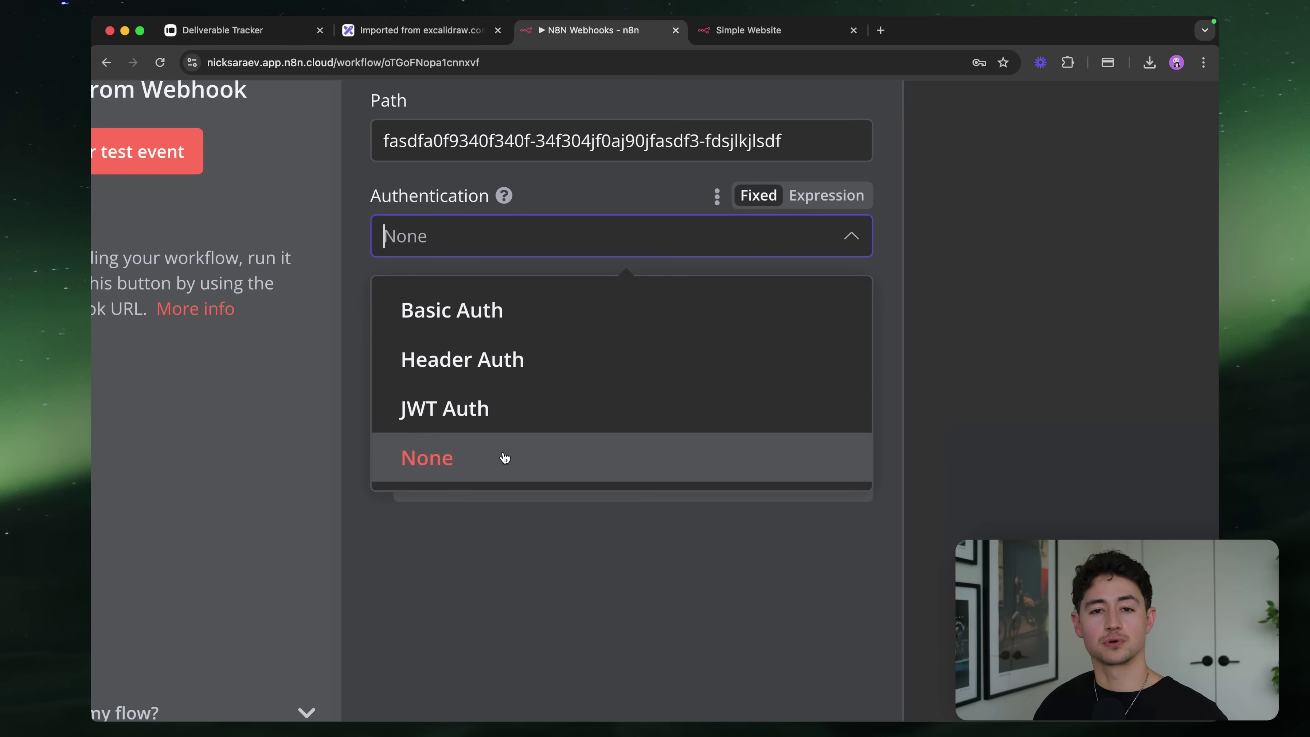
{"action": "left_click", "coordinate": [557, 196]}
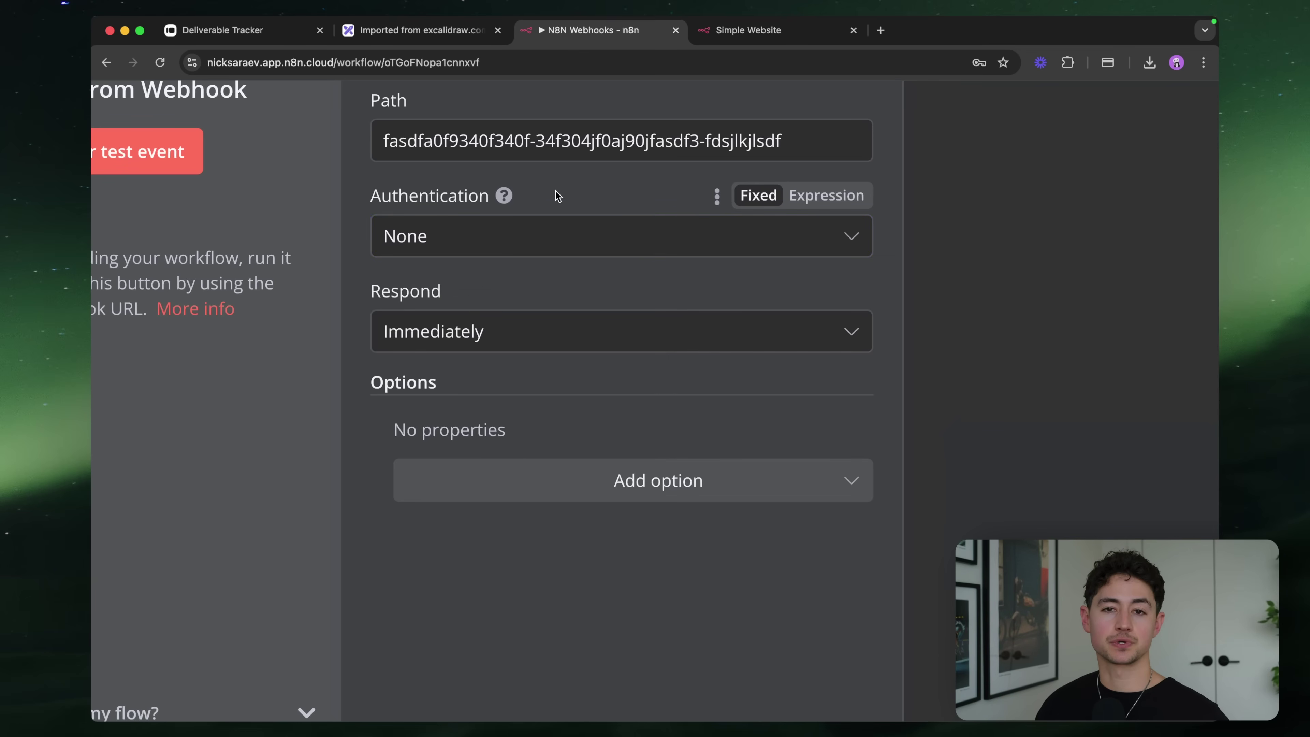
{"action": "scroll", "coordinate": [557, 196], "scroll_direction": "down", "scroll_amount": 1}
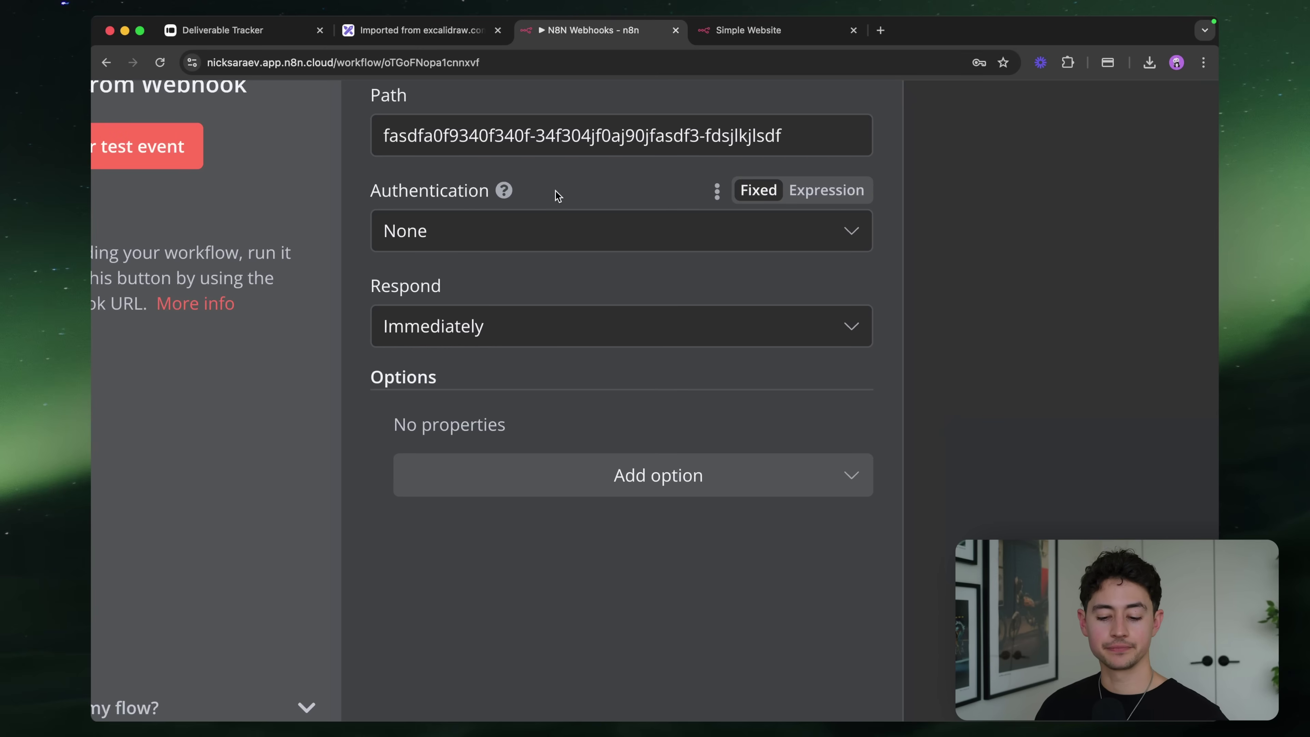
{"action": "scroll", "coordinate": [557, 196], "scroll_direction": "down", "scroll_amount": 2}
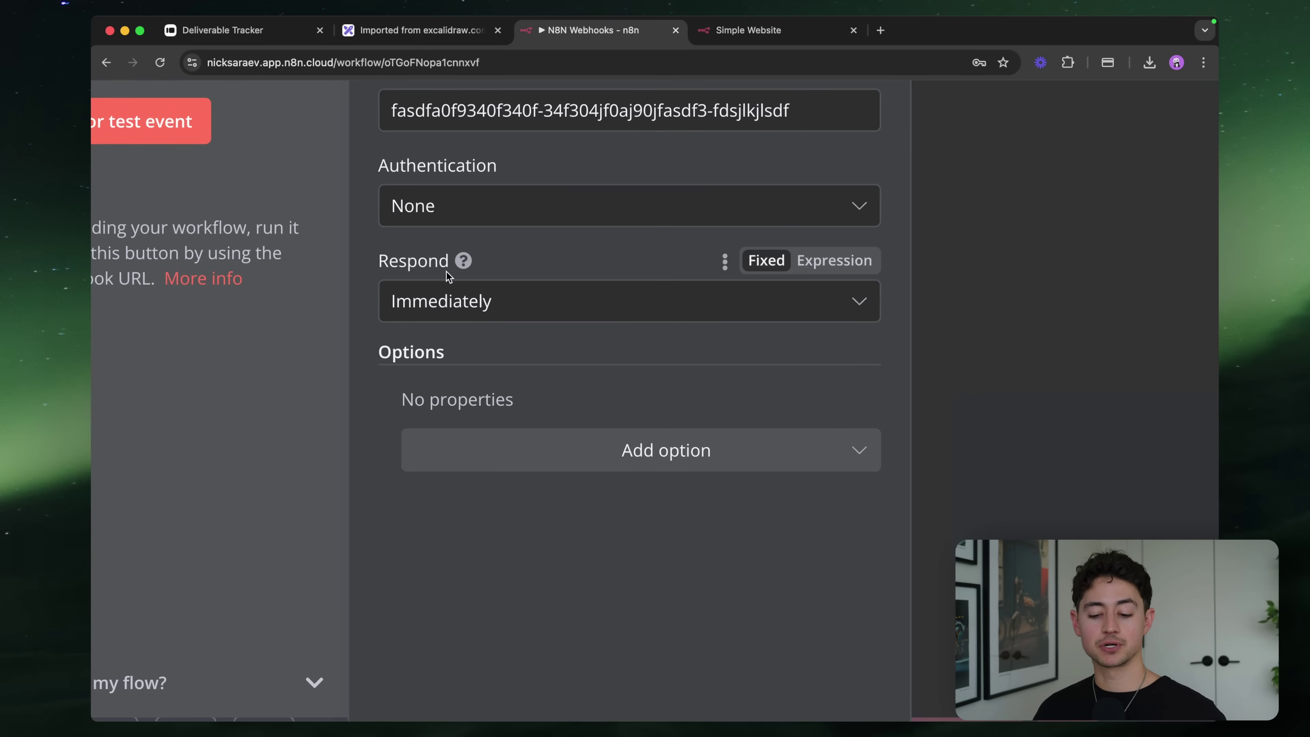
{"action": "left_click", "coordinate": [486, 301]}
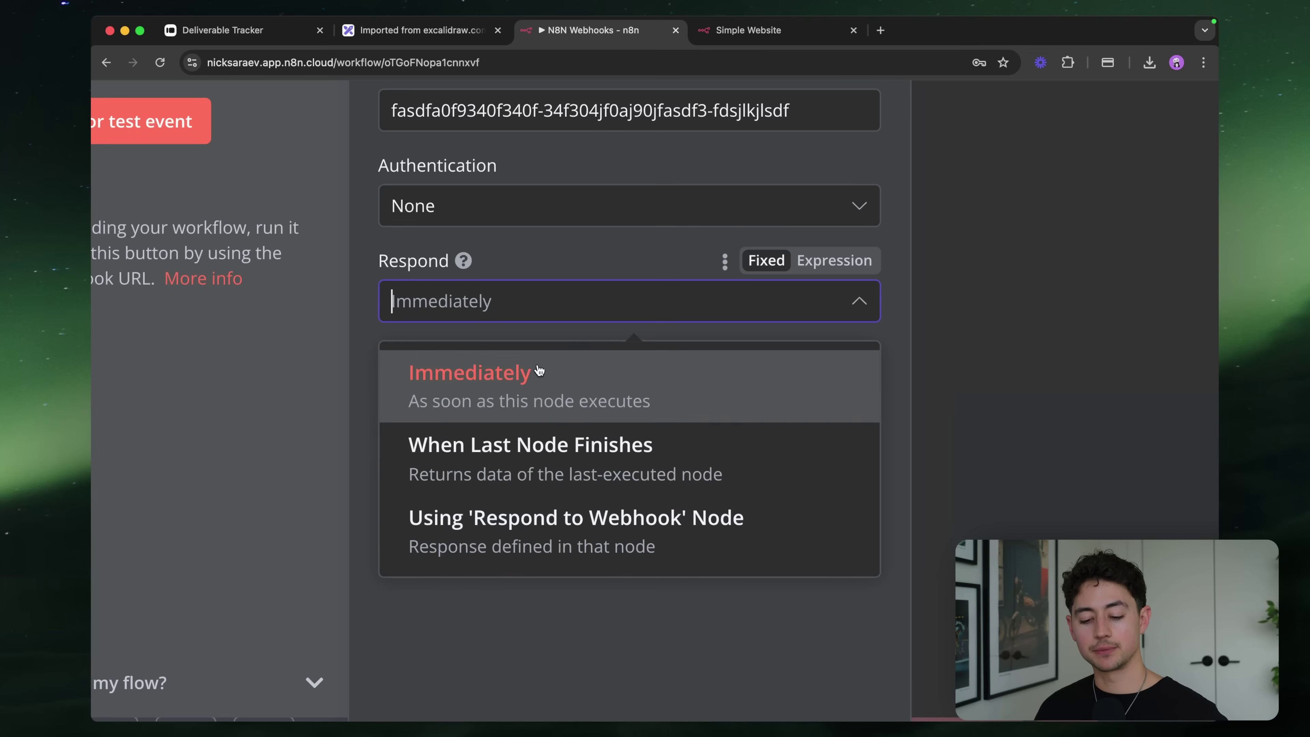
{"action": "left_click", "coordinate": [574, 640]}
{"action": "scroll", "coordinate": [581, 655], "scroll_direction": "down", "scroll_amount": 1}
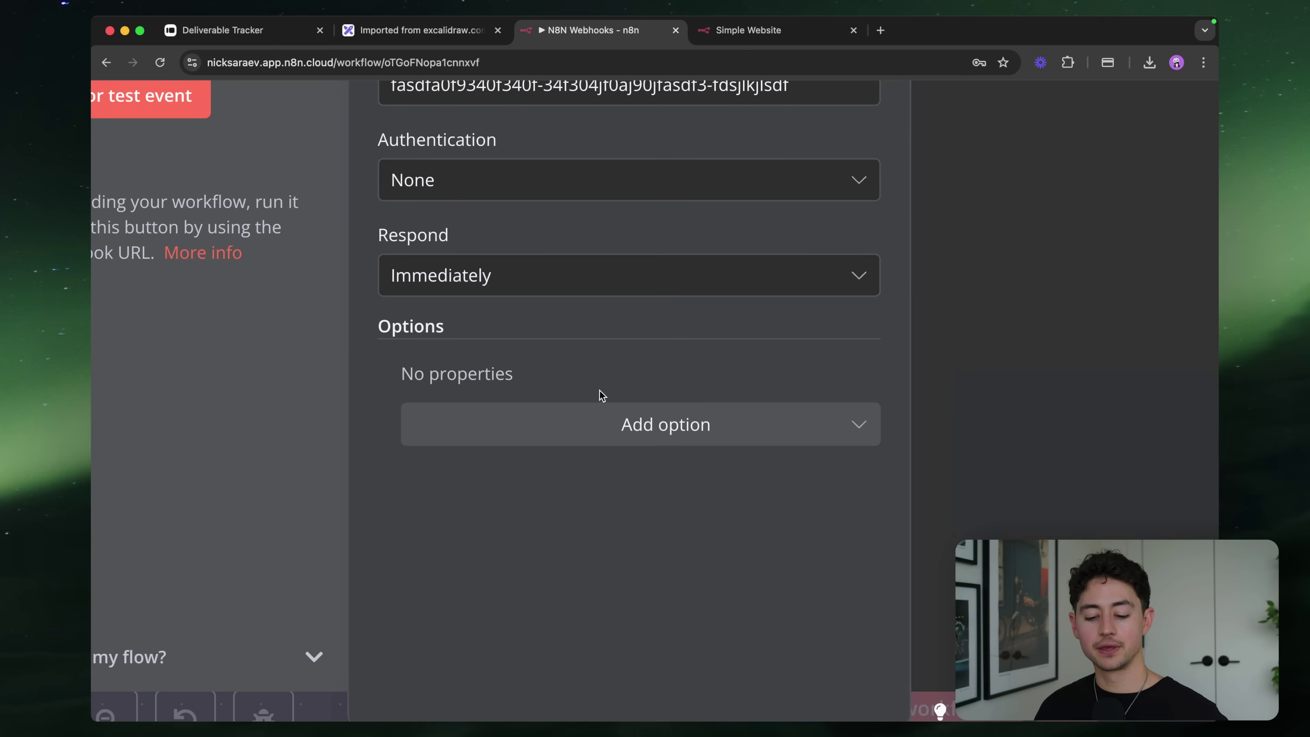
Add a Response Code option to the webhook and browse the available status codes
{"action": "left_click", "coordinate": [634, 423]}
{"action": "scroll", "coordinate": [635, 453], "scroll_direction": "down", "scroll_amount": 2}
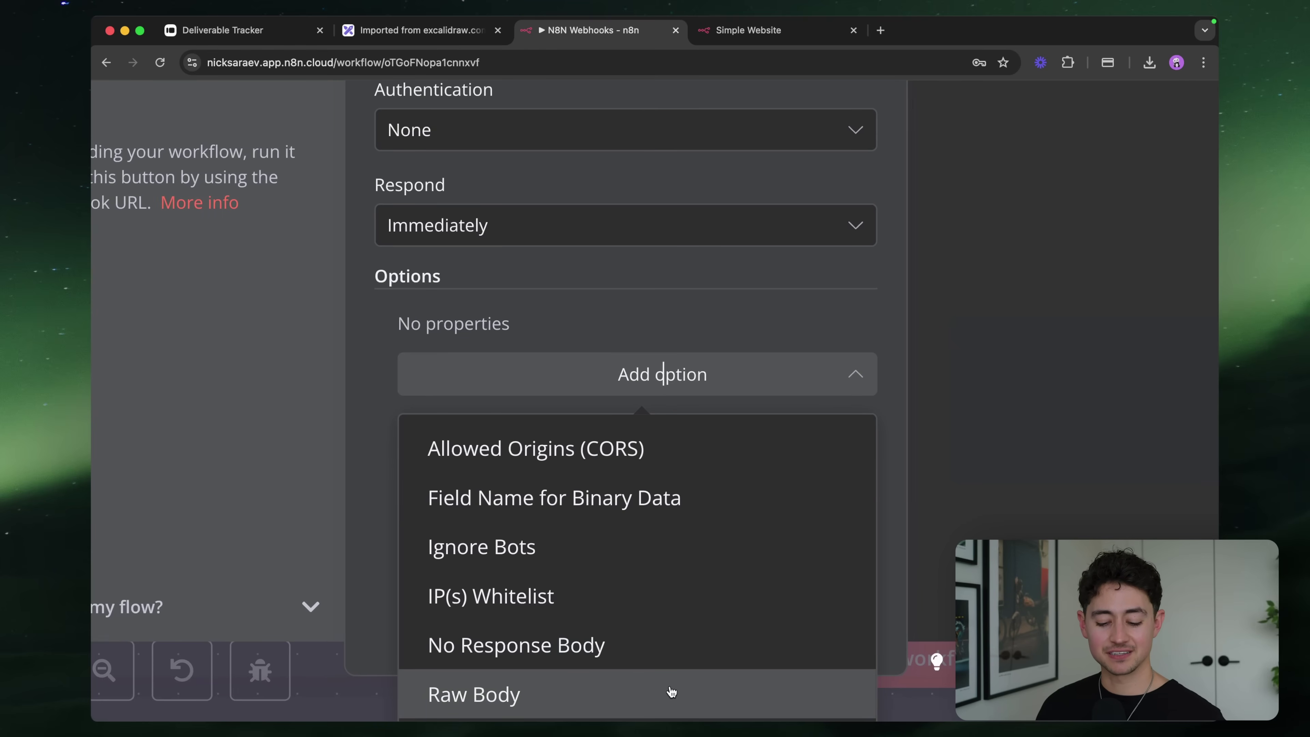
{"action": "scroll", "coordinate": [667, 692], "scroll_direction": "down", "scroll_amount": 1}
{"action": "scroll", "coordinate": [669, 658], "scroll_direction": "up", "scroll_amount": 1}
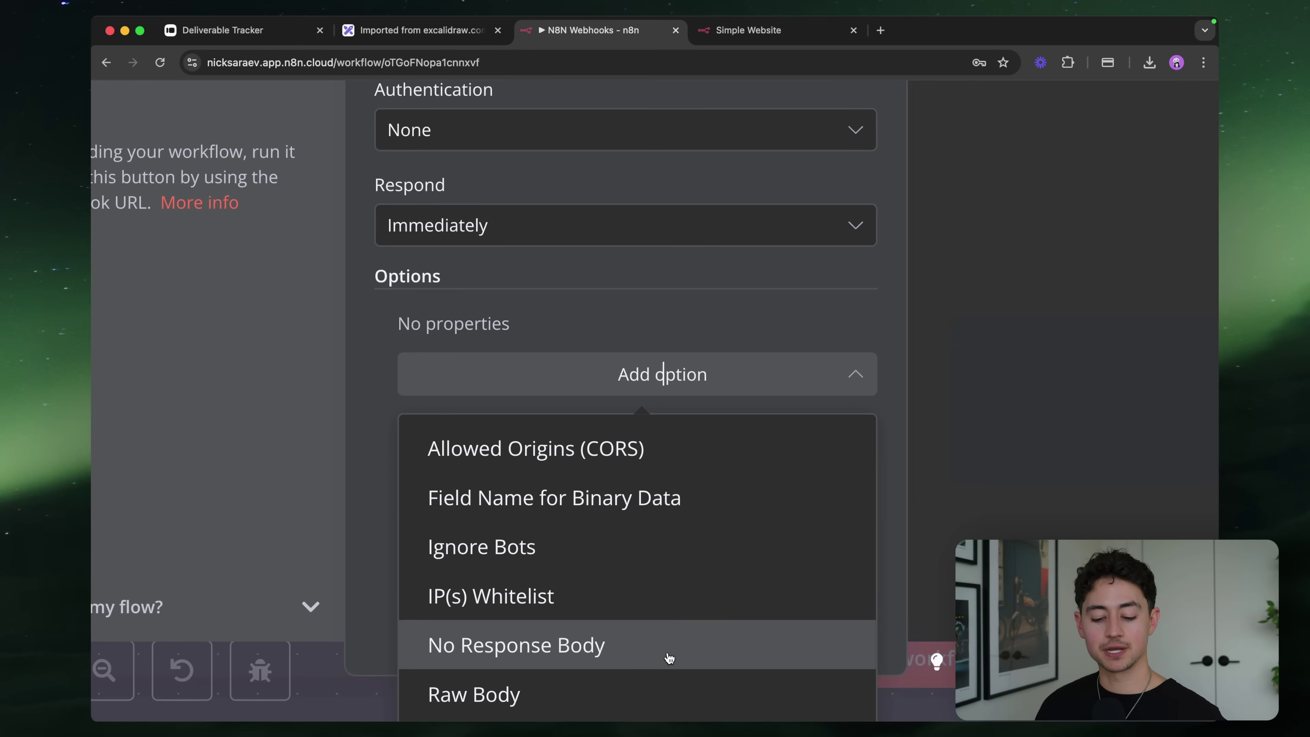
{"action": "scroll", "coordinate": [590, 571], "scroll_direction": "down", "scroll_amount": 2}
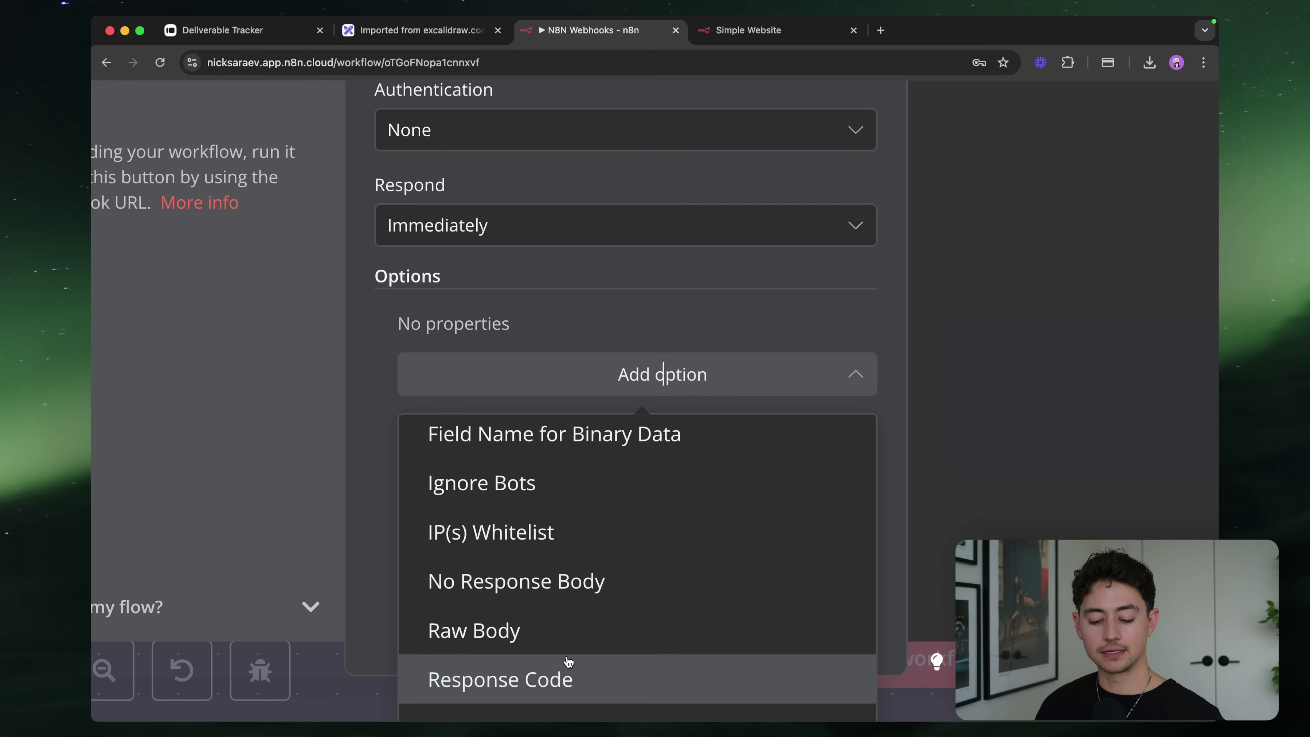
{"action": "left_click", "coordinate": [573, 681]}
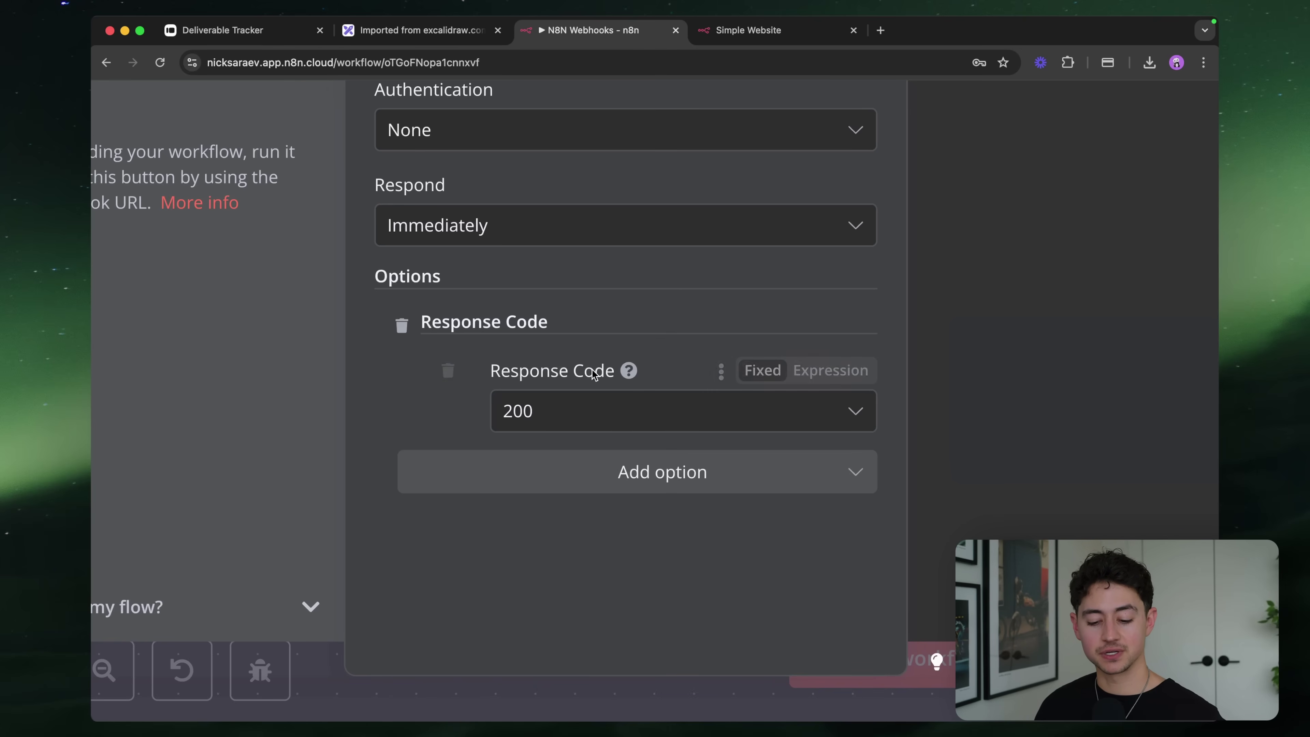
{"action": "left_click", "coordinate": [600, 419]}
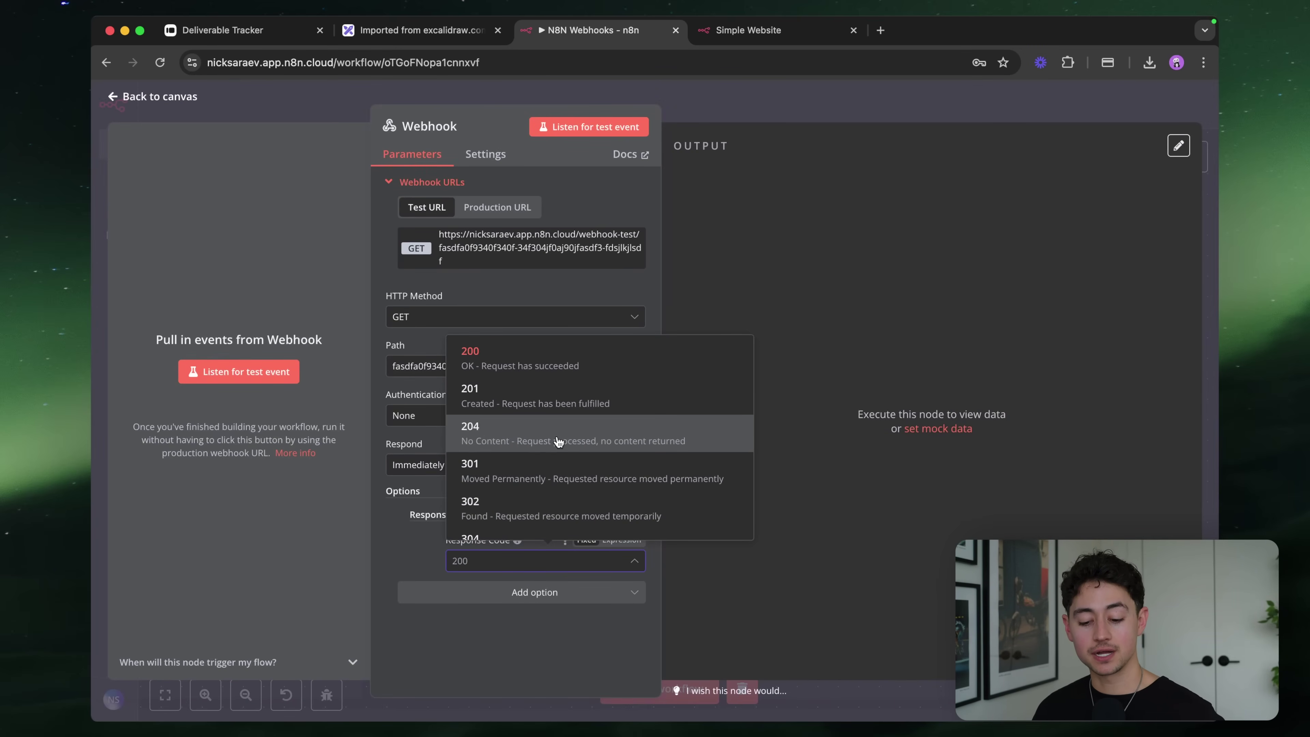
{"action": "scroll", "coordinate": [566, 440], "scroll_direction": "down", "scroll_amount": 3}
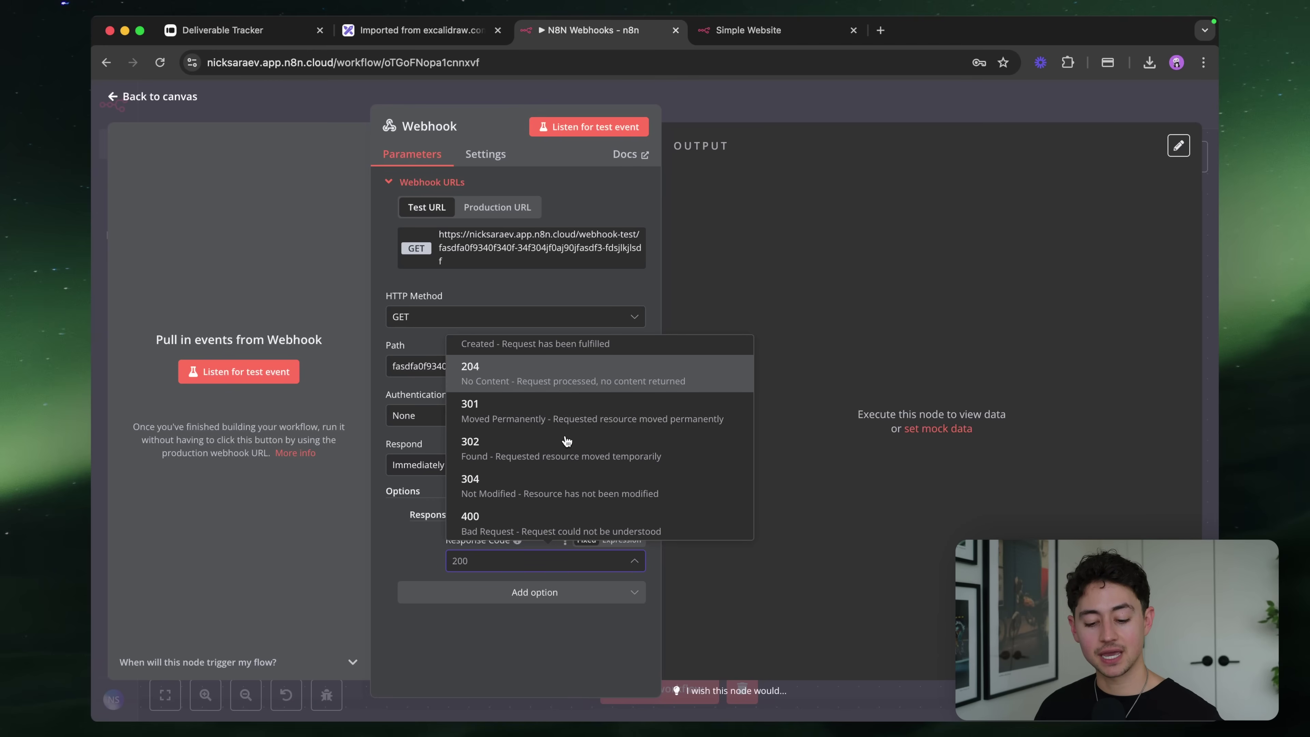
{"action": "scroll", "coordinate": [540, 433], "scroll_direction": "down", "scroll_amount": 2}
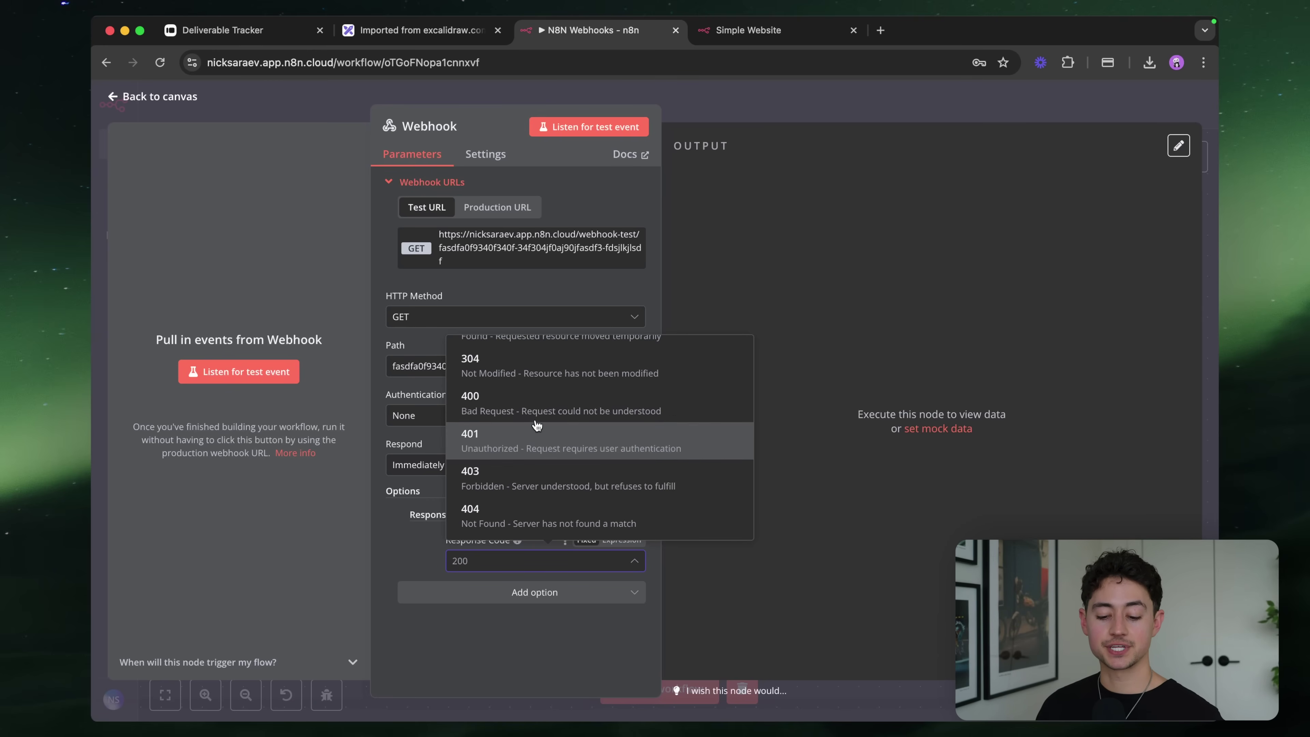
{"action": "scroll", "coordinate": [526, 404], "scroll_direction": "down", "scroll_amount": 1}
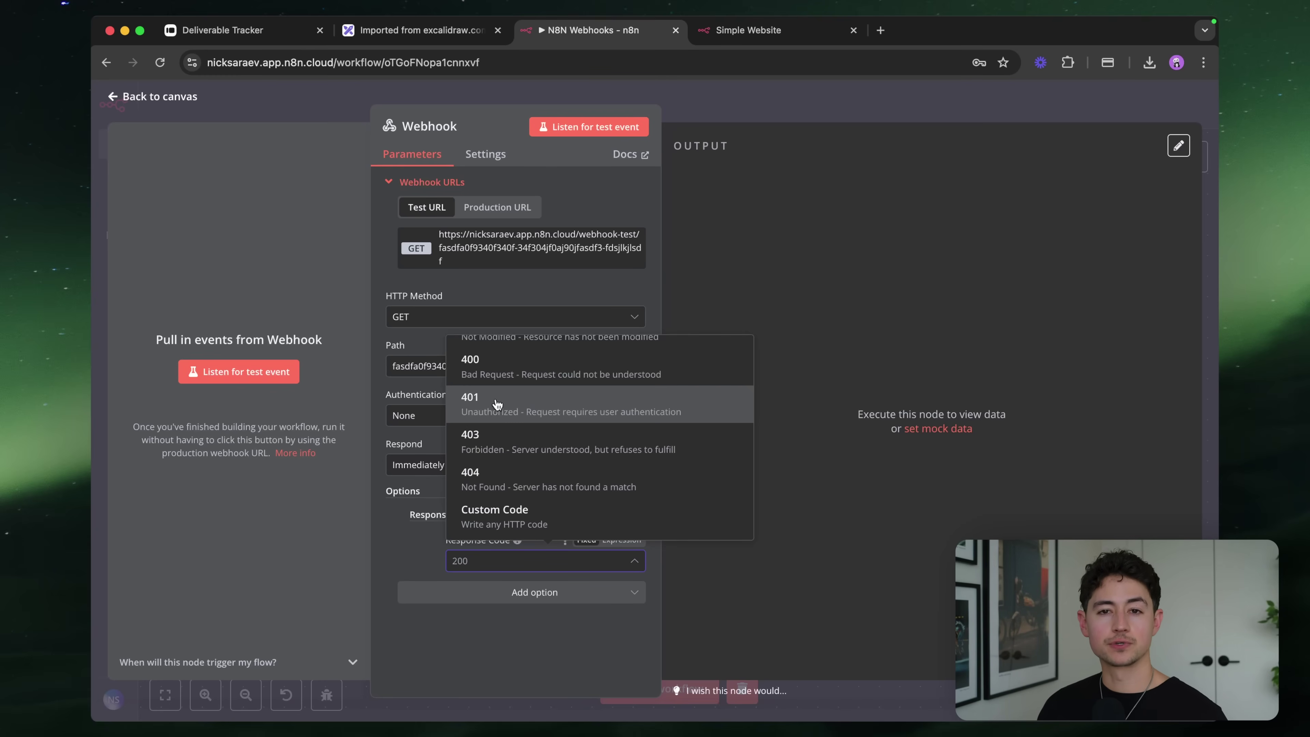
{"action": "scroll", "coordinate": [497, 404], "scroll_direction": "up", "scroll_amount": 5}
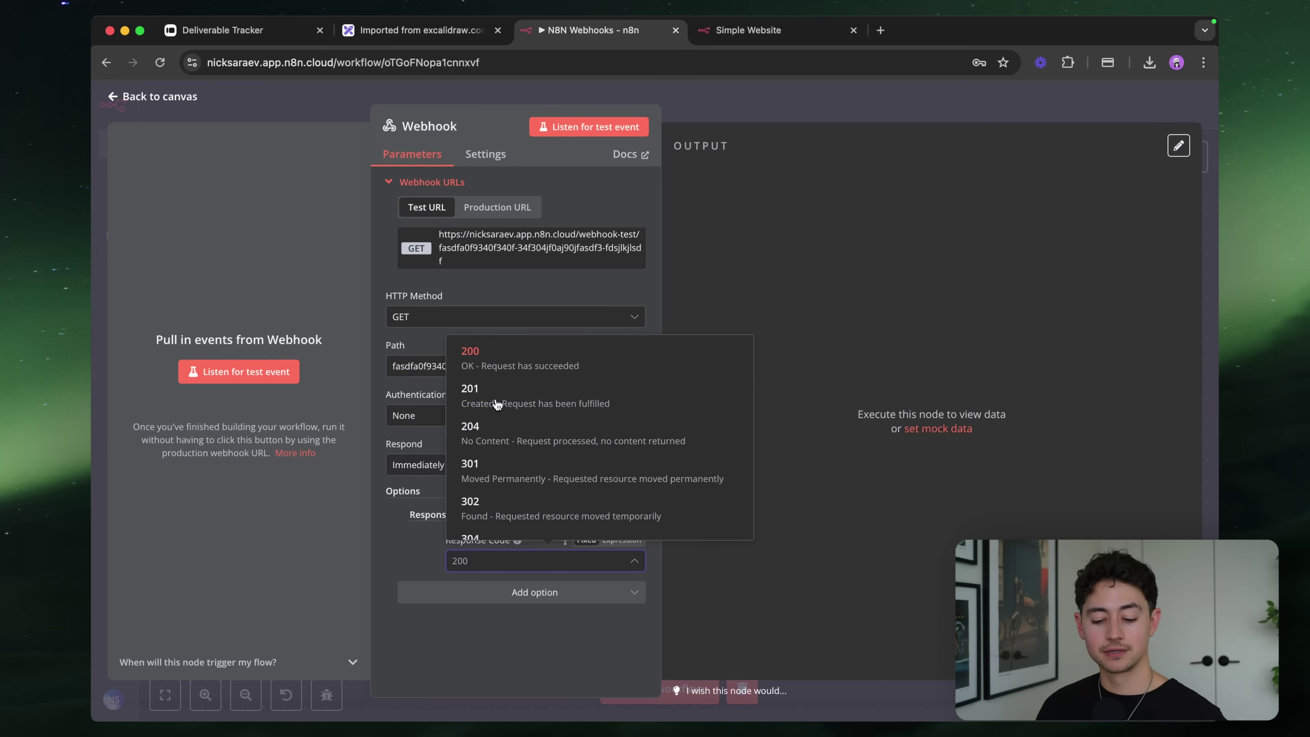
Delete the Response Code option and go back to the canvas
{"action": "left_click", "coordinate": [408, 531]}
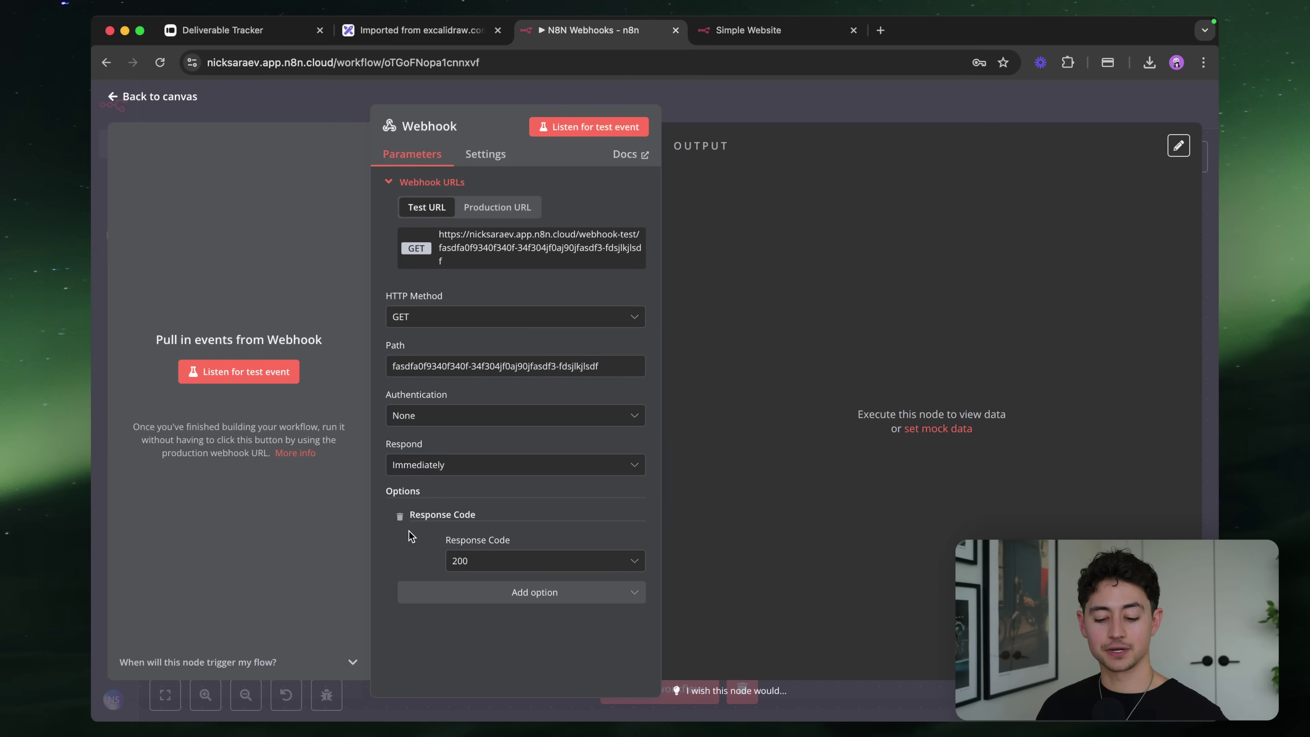
{"action": "left_click", "coordinate": [399, 516]}
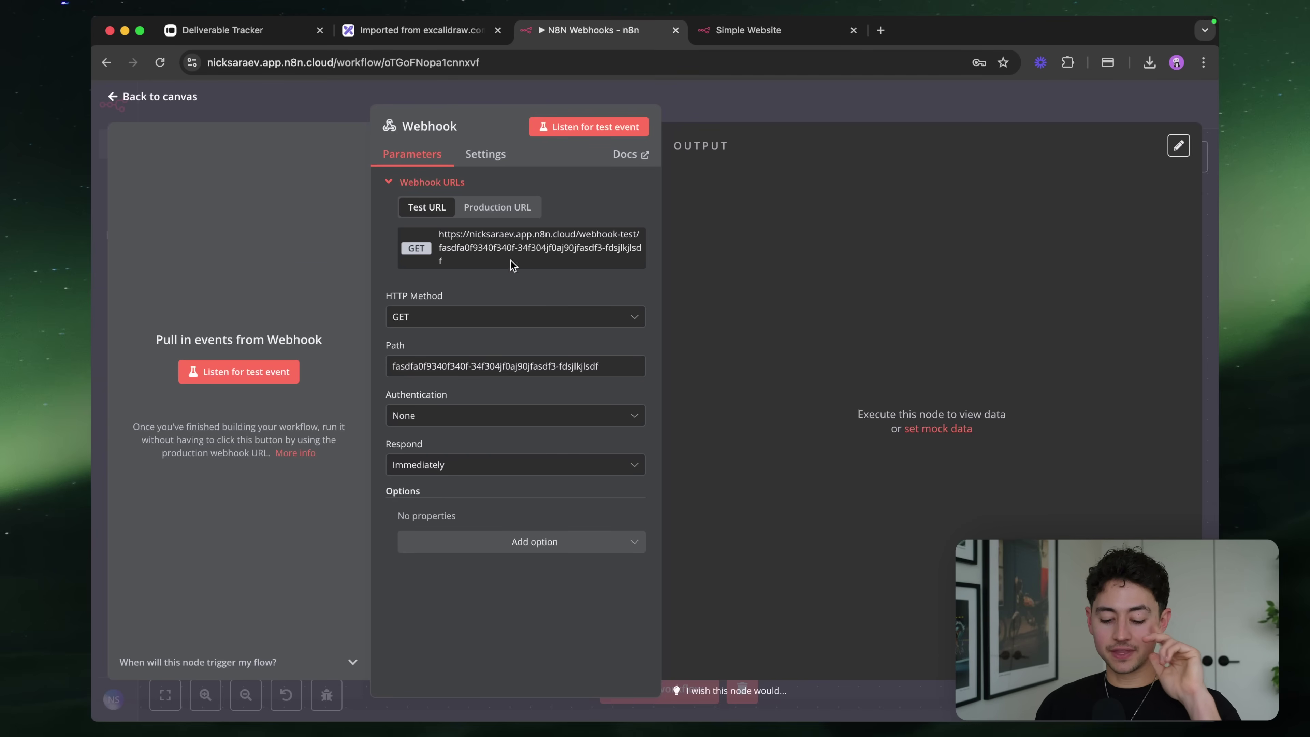
{"action": "left_click", "coordinate": [766, 109]}
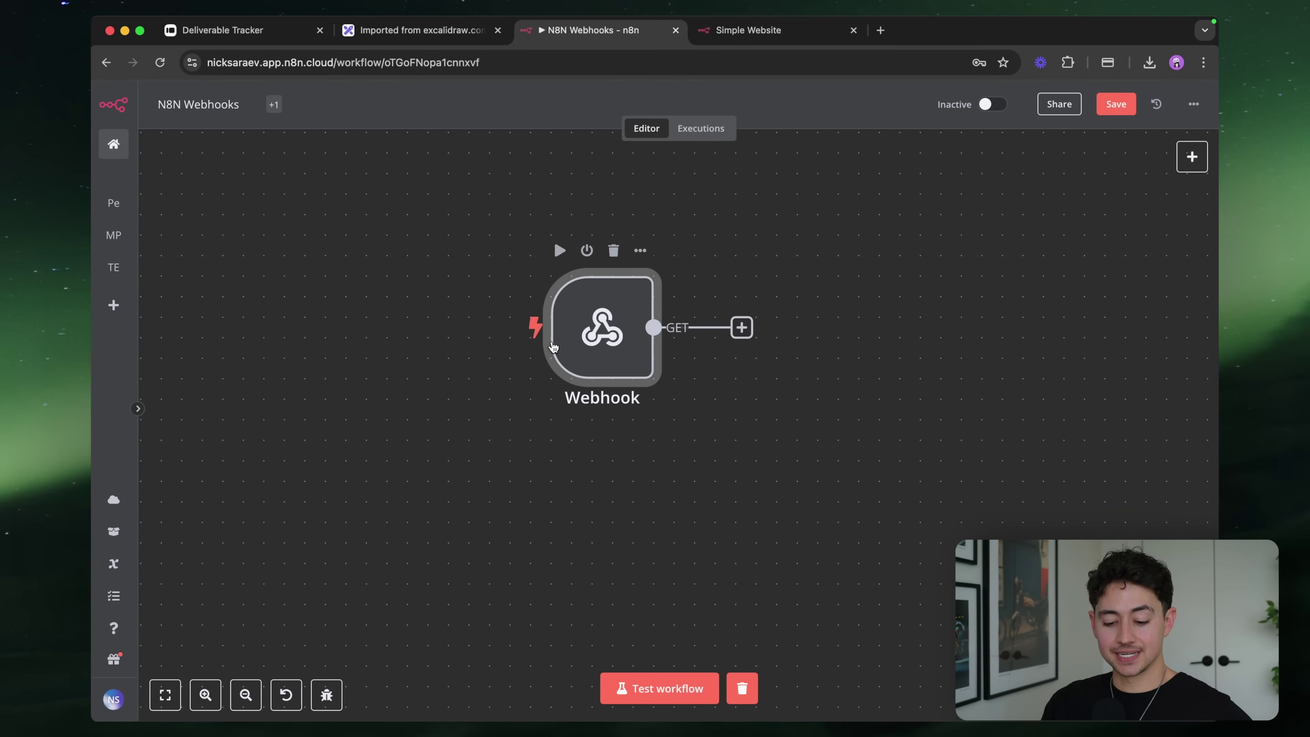
Pan the canvas and reopen the GET Webhook node's parameters panel
{"action": "scroll", "coordinate": [658, 356], "scroll_direction": "left", "scroll_amount": 2}
{"action": "scroll", "coordinate": [658, 356], "scroll_direction": "up", "scroll_amount": 1}
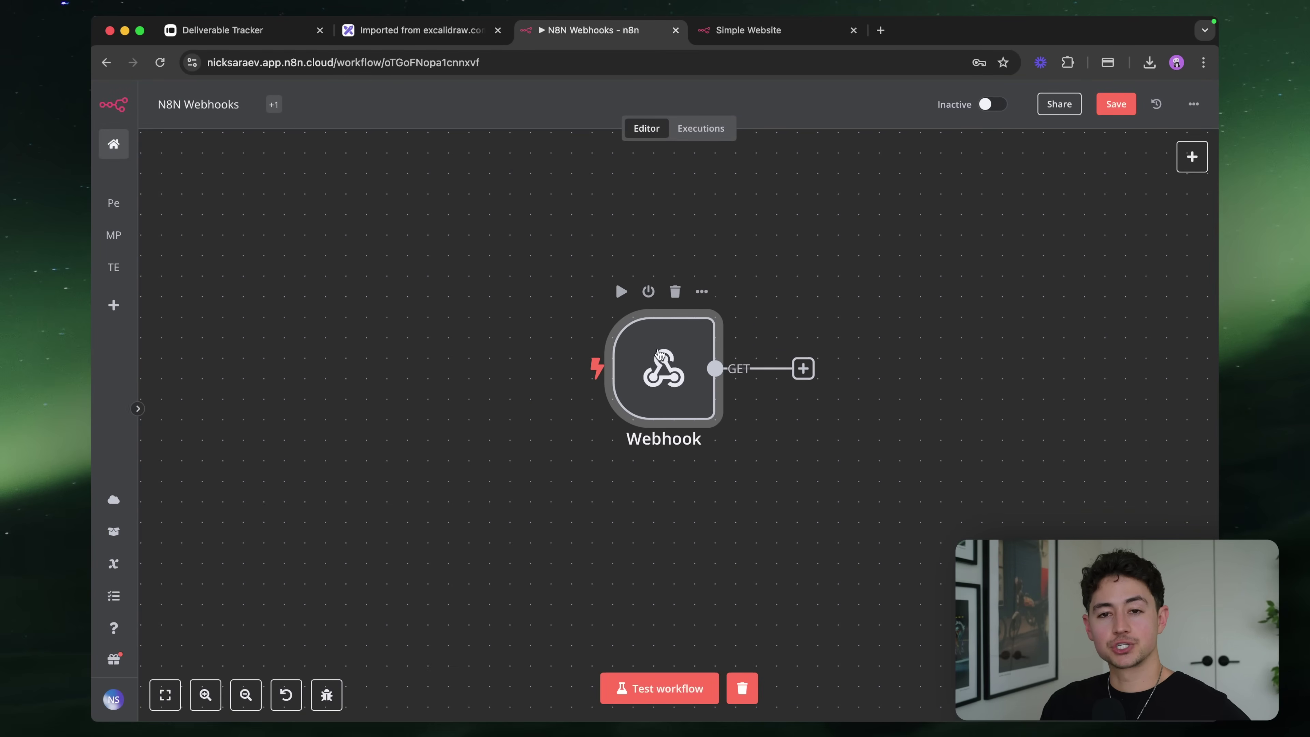
{"action": "double_click", "coordinate": [669, 381]}
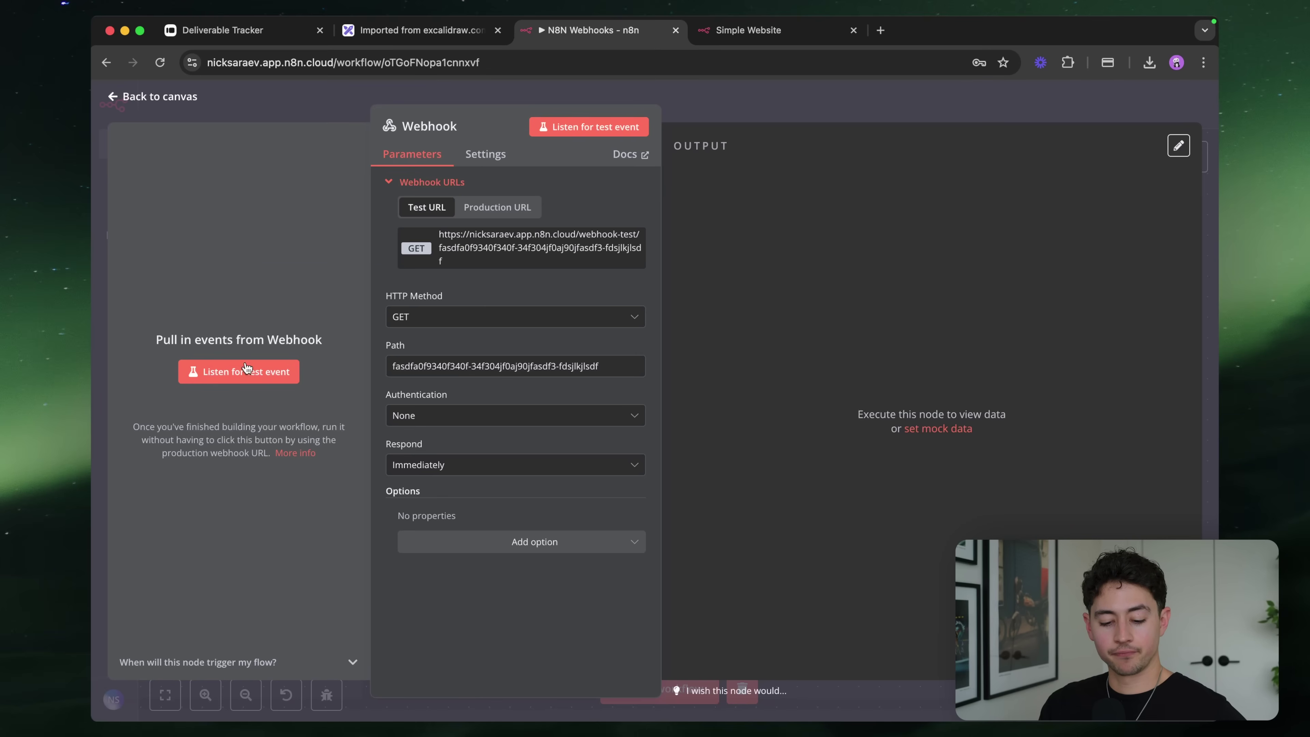
Listen for a test event and load the webhook test URL in a new Chrome tab
{"action": "left_click", "coordinate": [231, 381]}
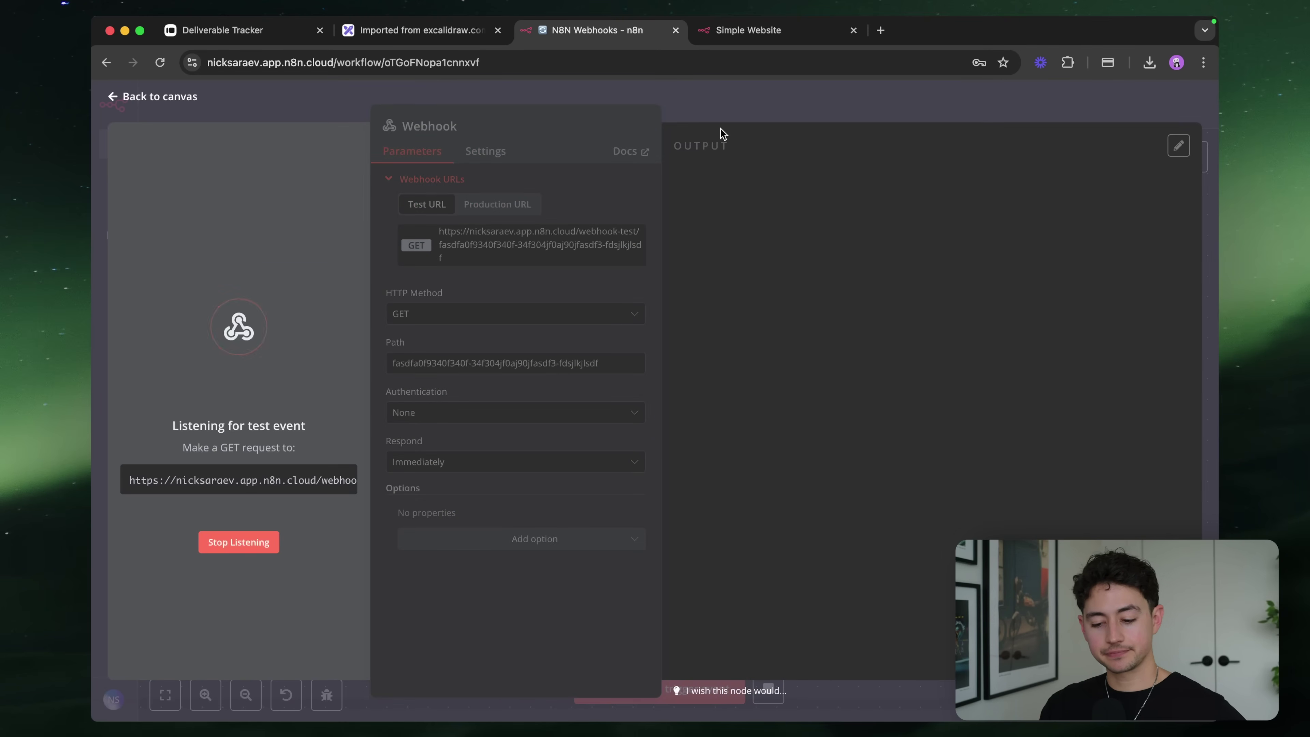
{"action": "left_click", "coordinate": [880, 31]}
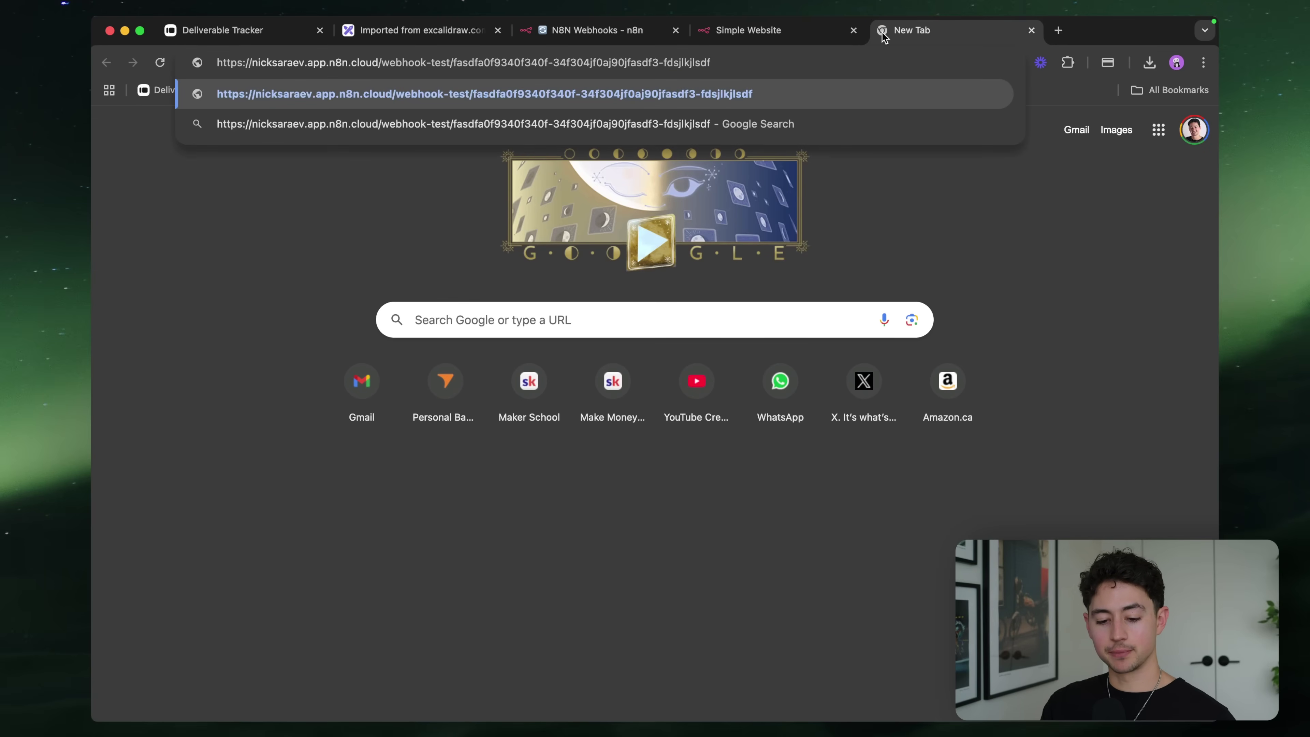
{"action": "key", "text": "Return"}
Check the 'Workflow was started' response, then return to the n8n tab
{"action": "left_click_drag", "start_coordinate": [904, 32], "coordinate": [675, 32]}
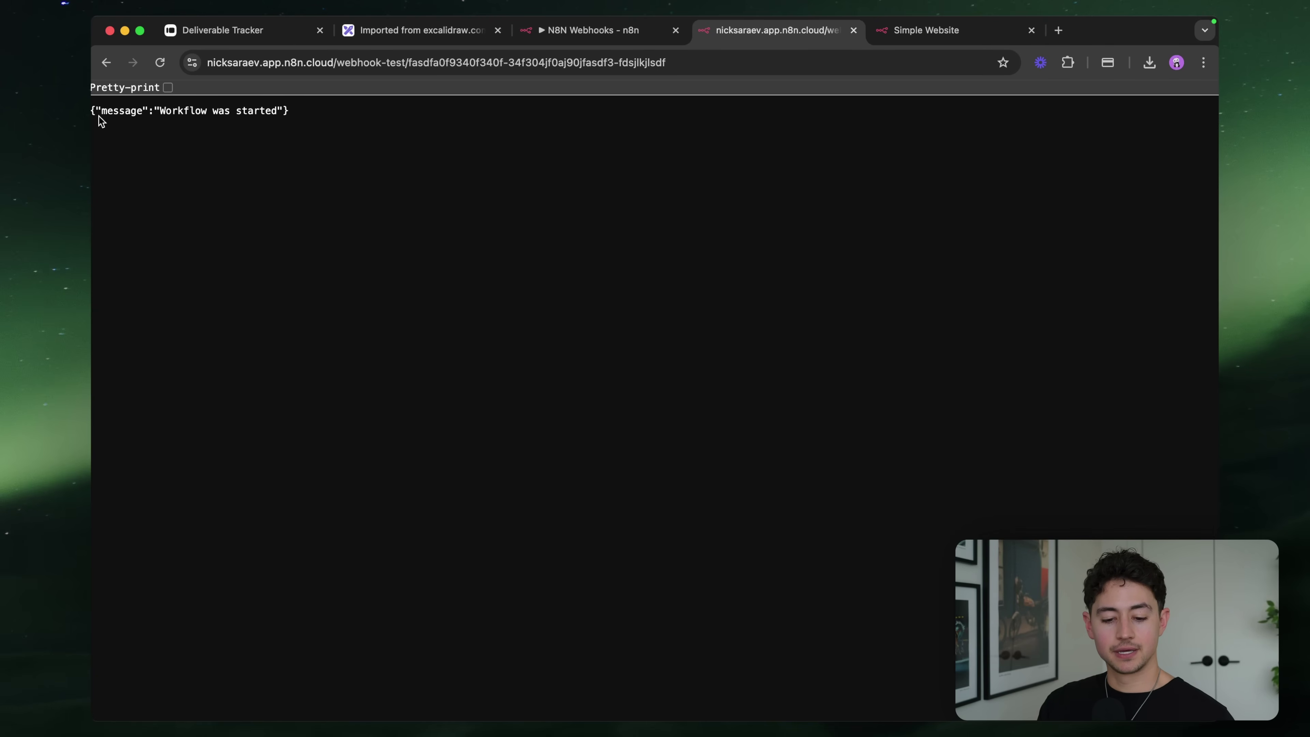
{"action": "key", "text": "super+equal"}
{"action": "key", "text": "super+equal"}
{"action": "key", "text": "super+equal"}
{"action": "key", "text": "super+equal"}
{"action": "key", "text": "super+equal"}
{"action": "key", "text": "super+equal"}
{"action": "key", "text": "super+equal"}
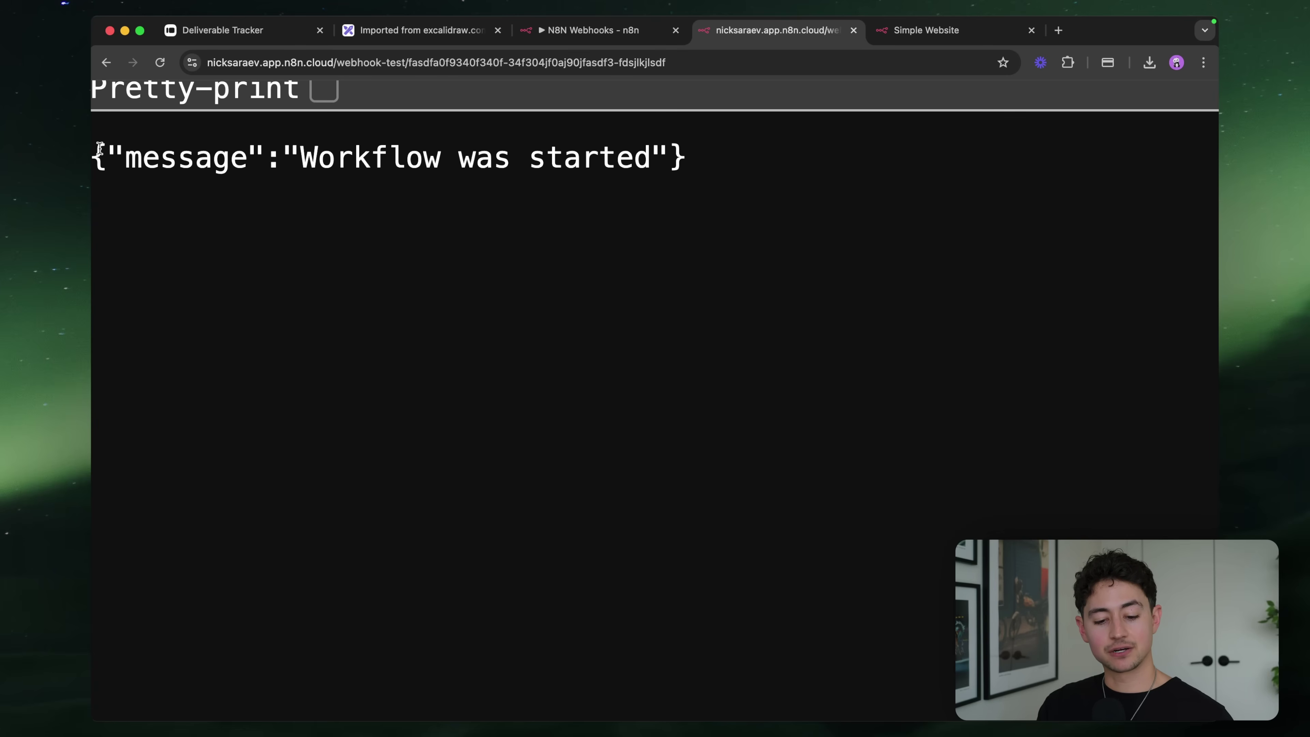
{"action": "scroll", "coordinate": [99, 148], "scroll_direction": "down", "scroll_amount": 1}
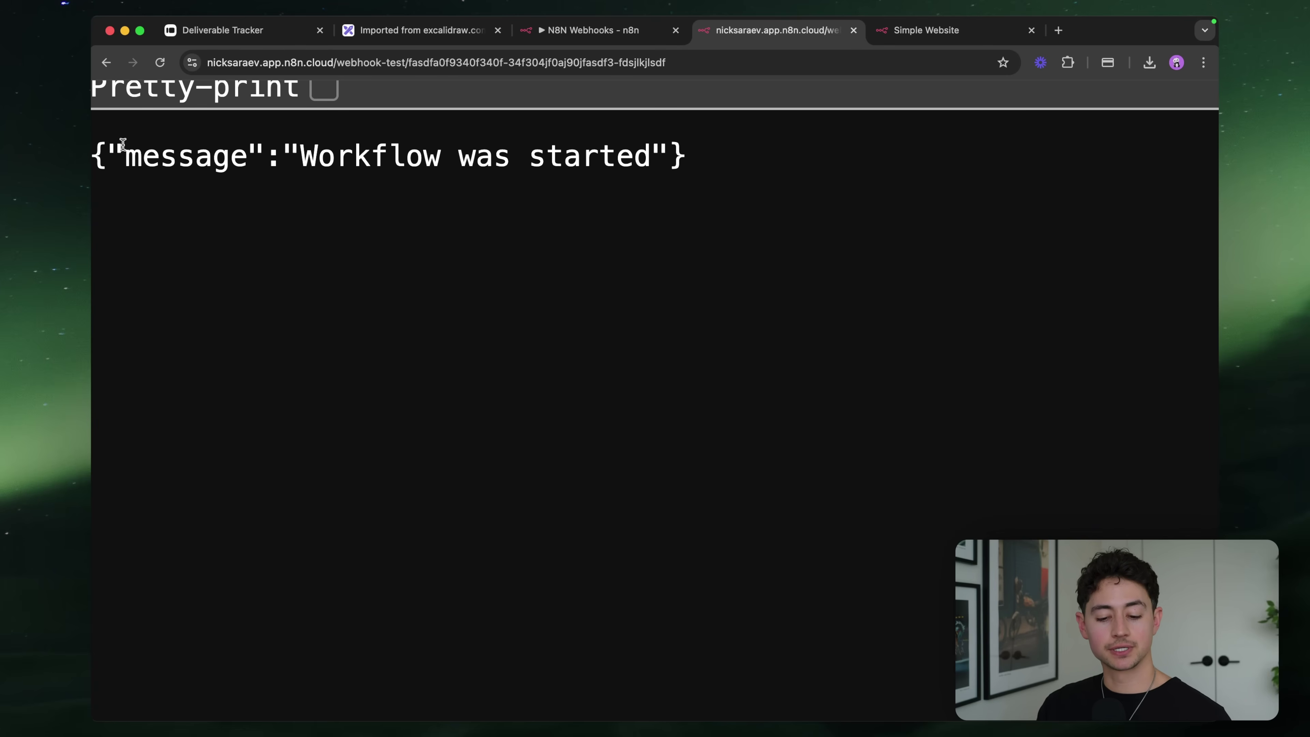
{"action": "double_click", "coordinate": [150, 151]}
{"action": "left_click_drag", "start_coordinate": [383, 147], "coordinate": [651, 149]}
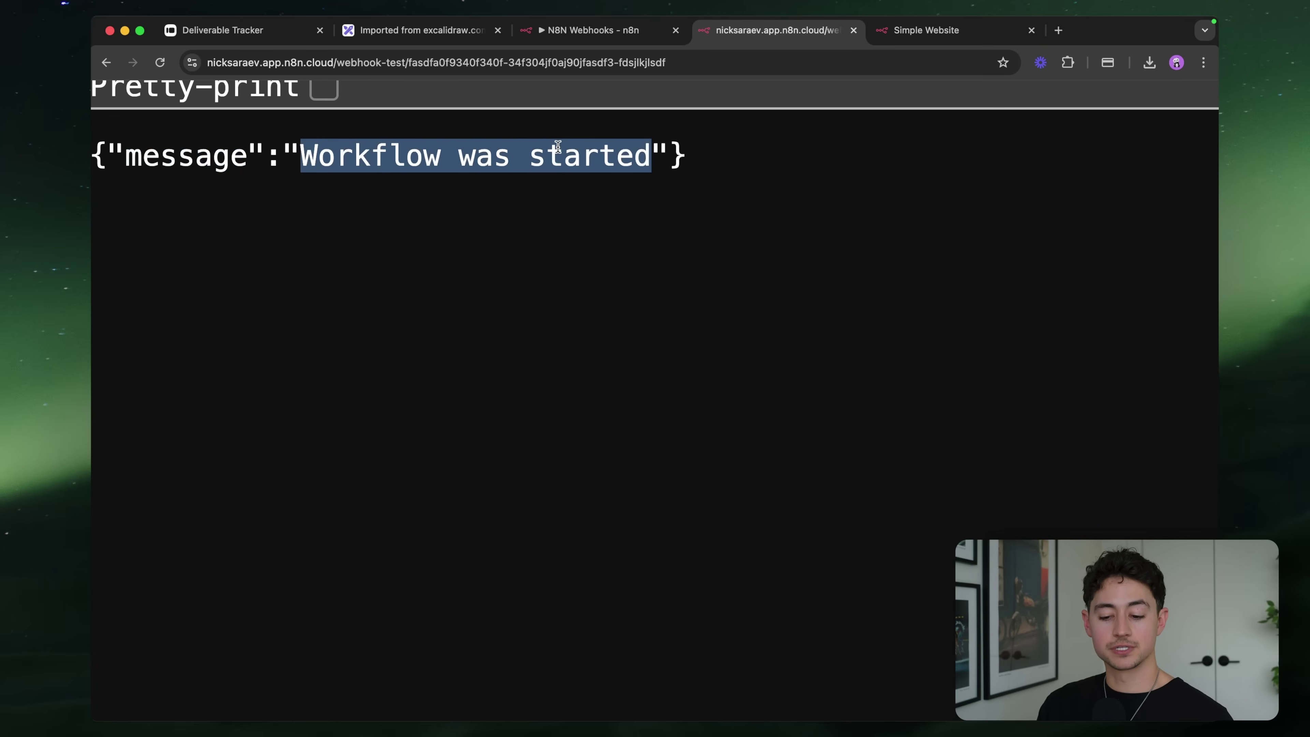
{"action": "left_click", "coordinate": [549, 32]}
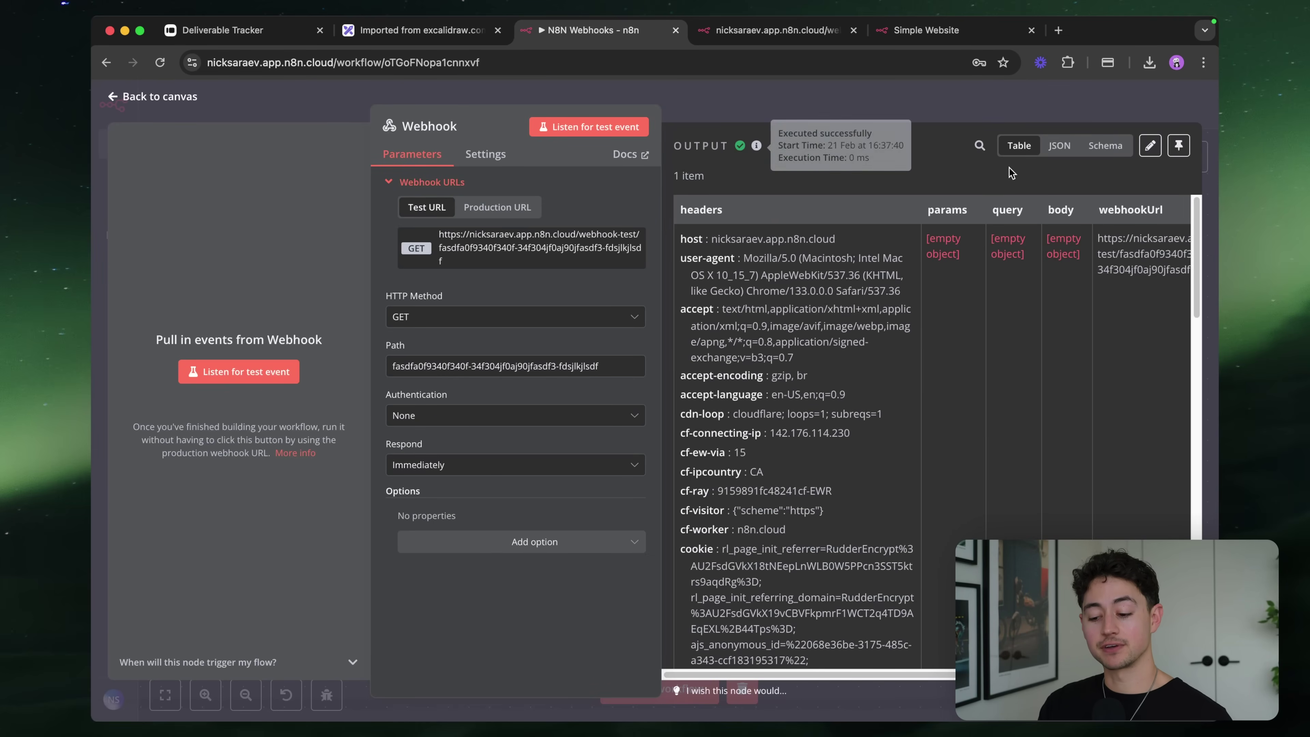
Switch the Webhook output to Schema view and expand the request headers
{"action": "left_click", "coordinate": [1092, 147]}
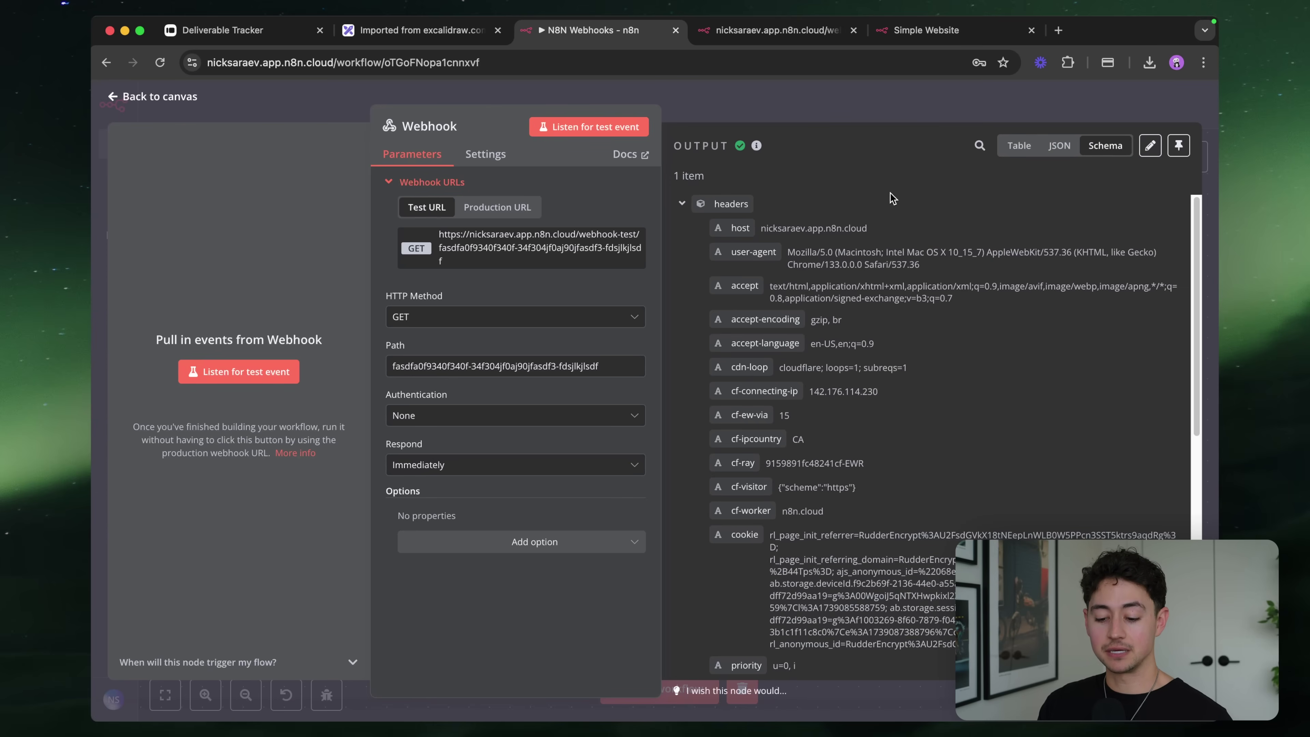
{"action": "scroll", "coordinate": [947, 248], "scroll_direction": "down", "scroll_amount": 1}
{"action": "scroll", "coordinate": [946, 249], "scroll_direction": "up", "scroll_amount": 1}
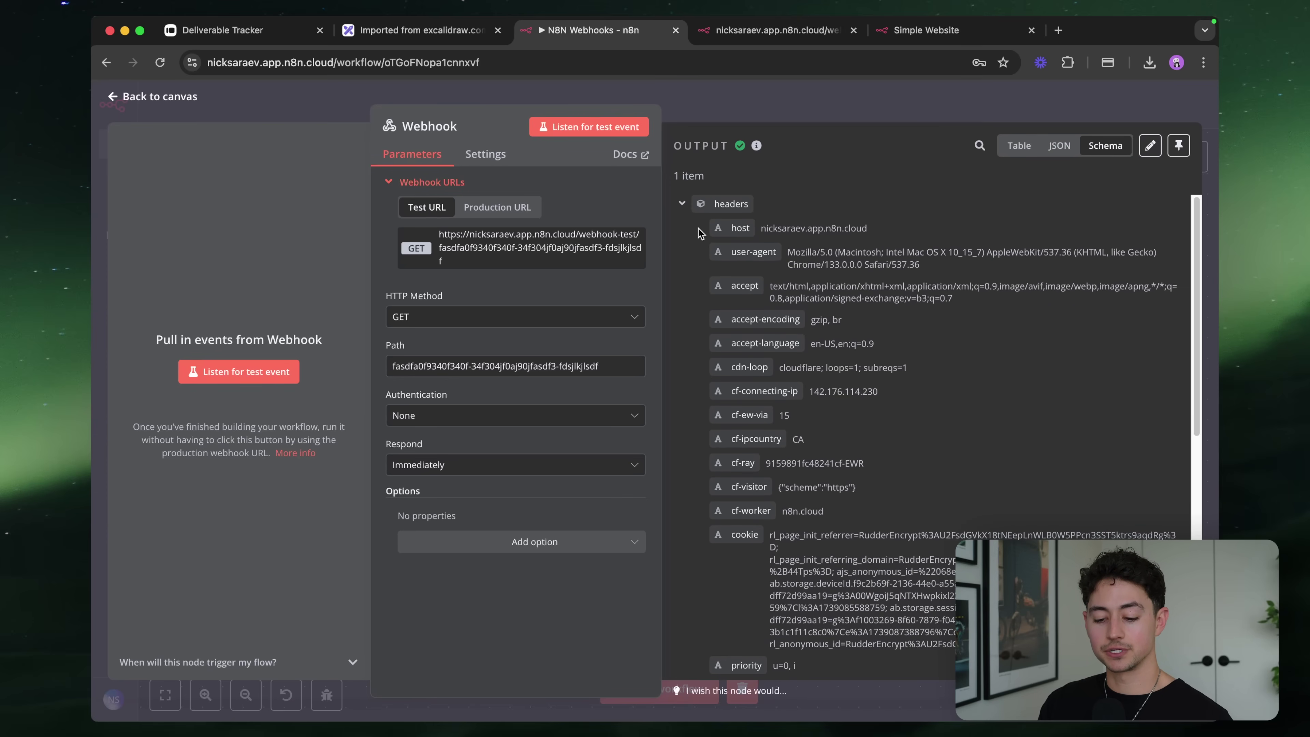
{"action": "left_click", "coordinate": [681, 204]}
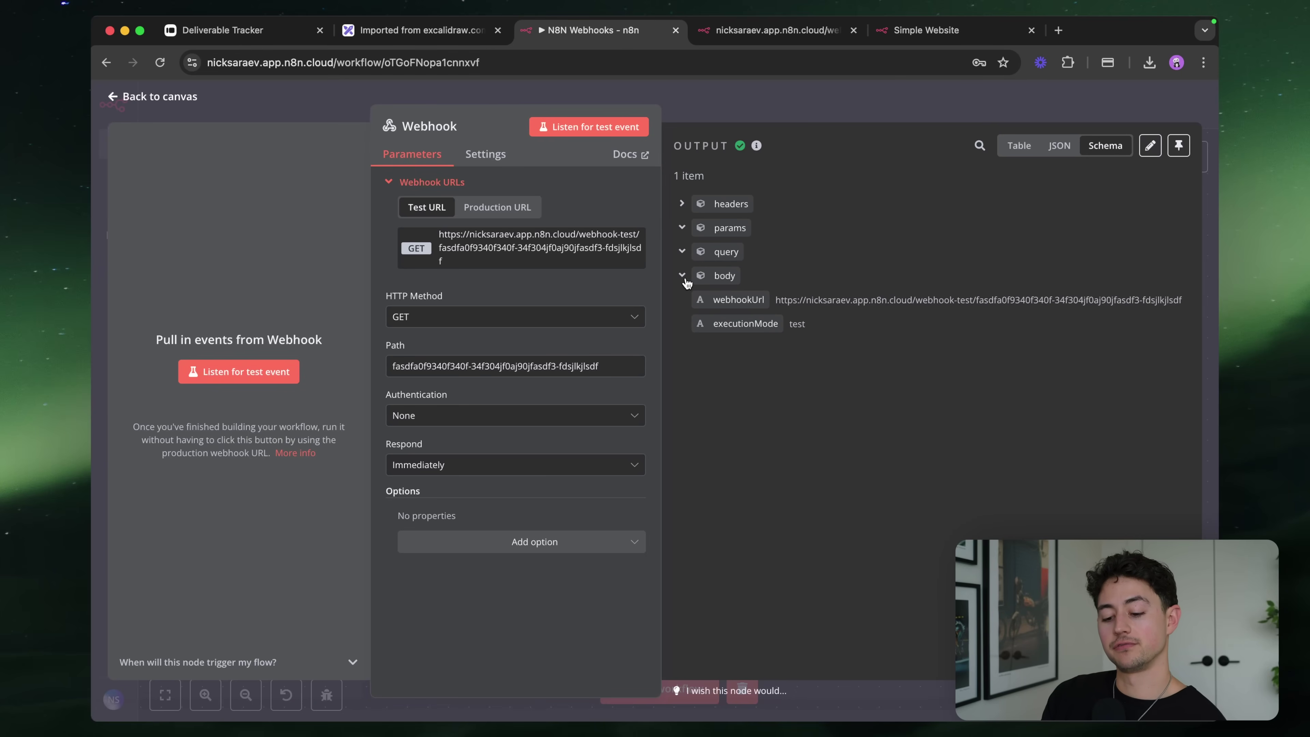
{"action": "left_click", "coordinate": [681, 203]}
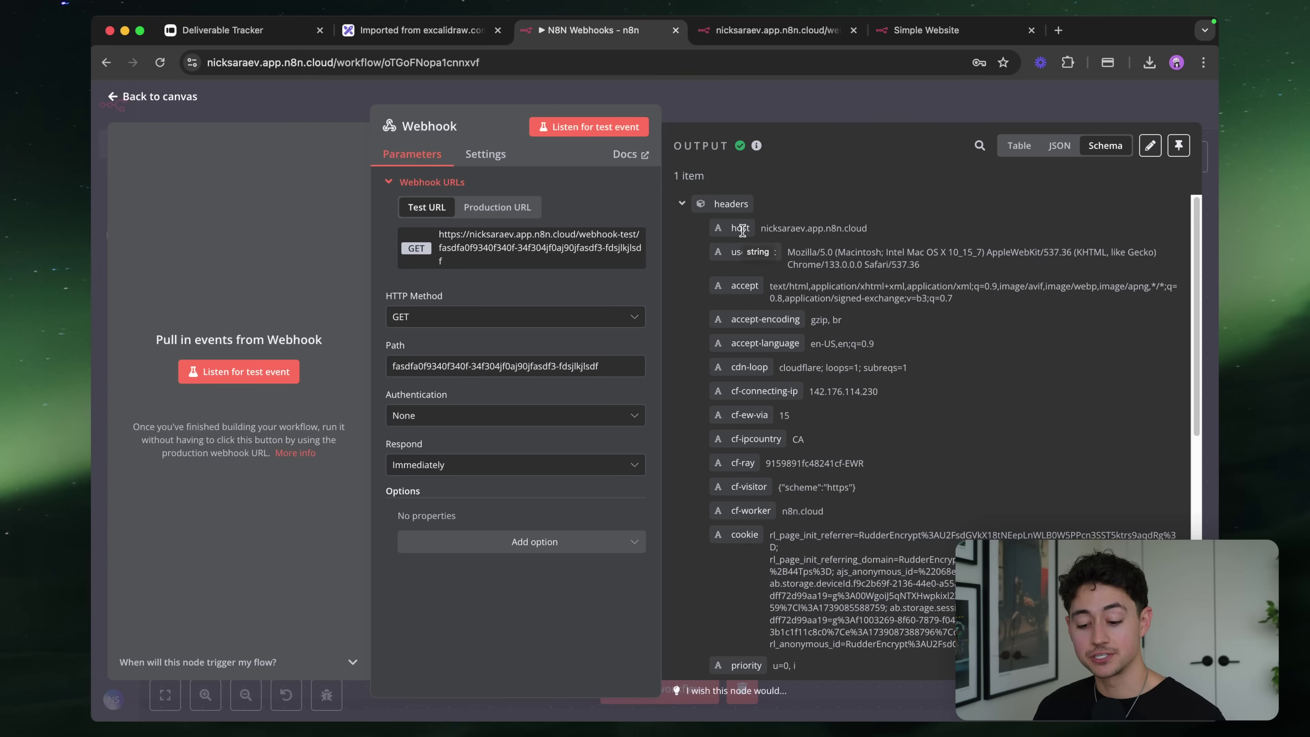
{"action": "scroll", "coordinate": [847, 248], "scroll_direction": "down", "scroll_amount": 1}
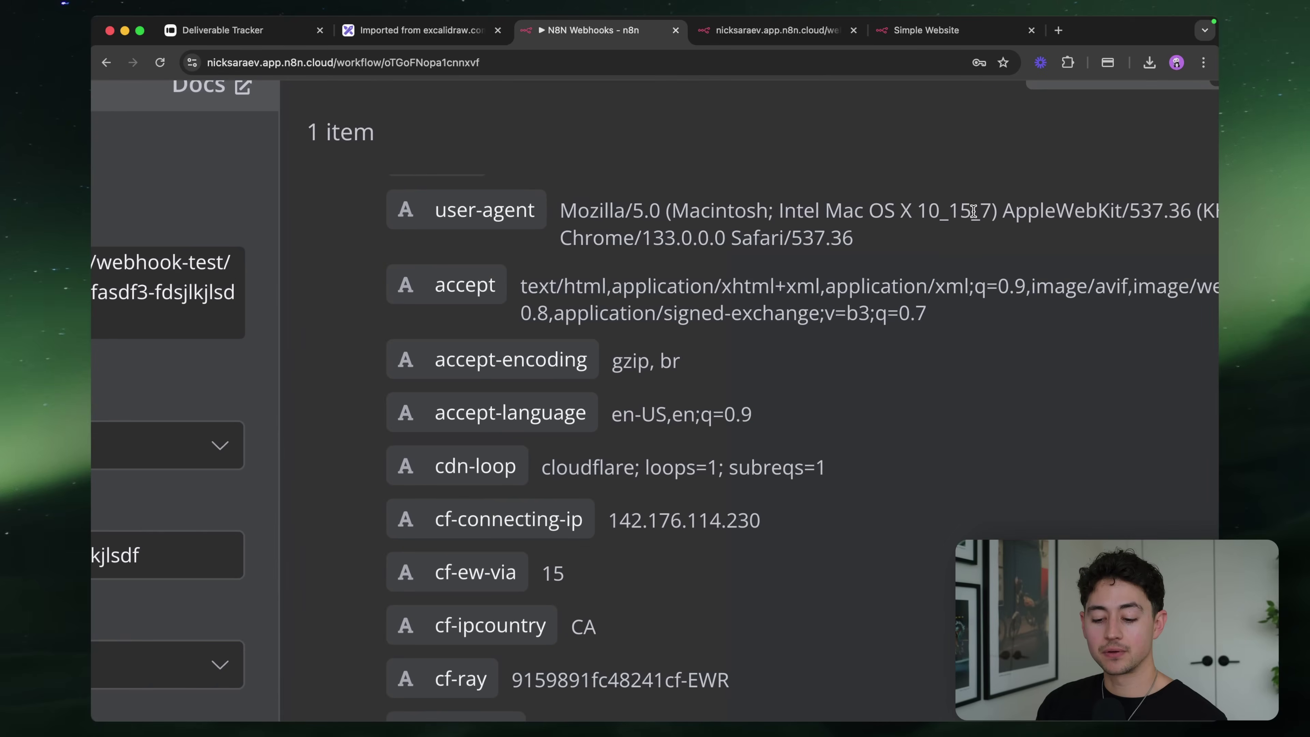
{"action": "scroll", "coordinate": [973, 212], "scroll_direction": "right", "scroll_amount": 5}
Highlight the user-agent, accept and cf-ipcountry header values
{"action": "double_click", "coordinate": [551, 212]}
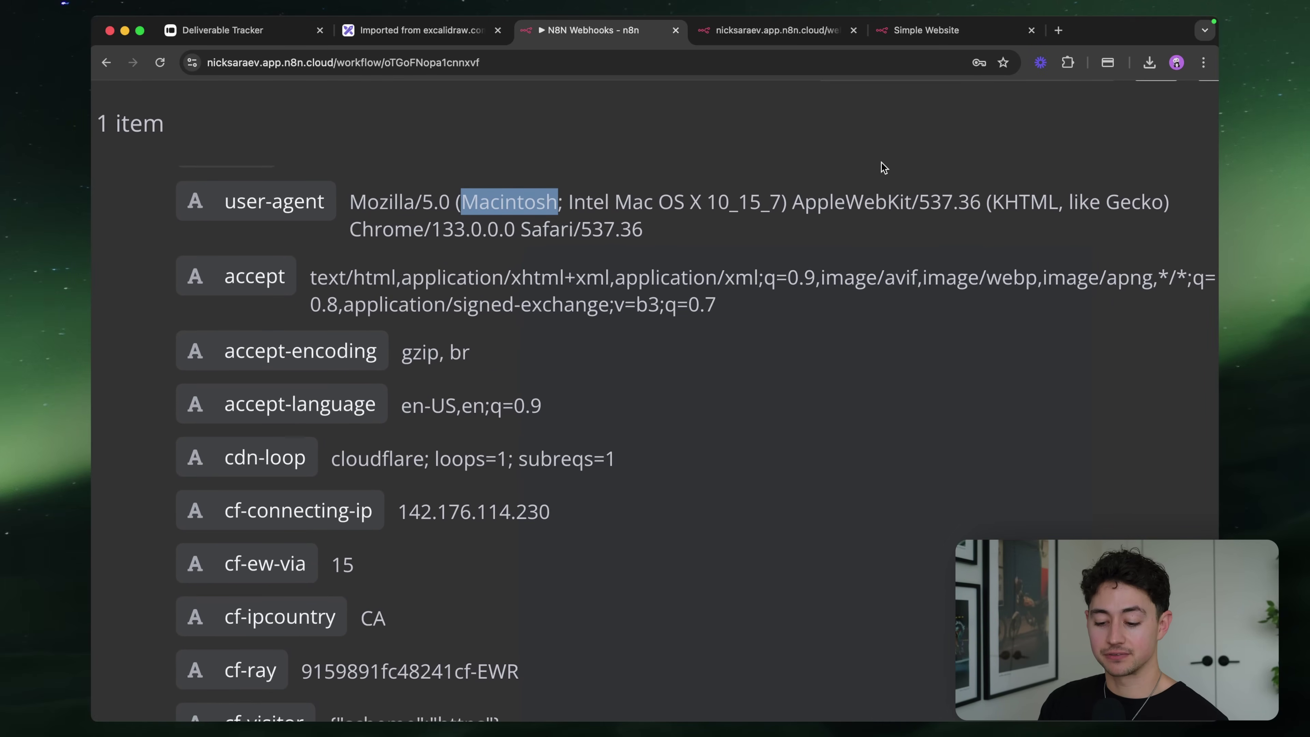
{"action": "left_click_drag", "start_coordinate": [377, 235], "coordinate": [534, 233]}
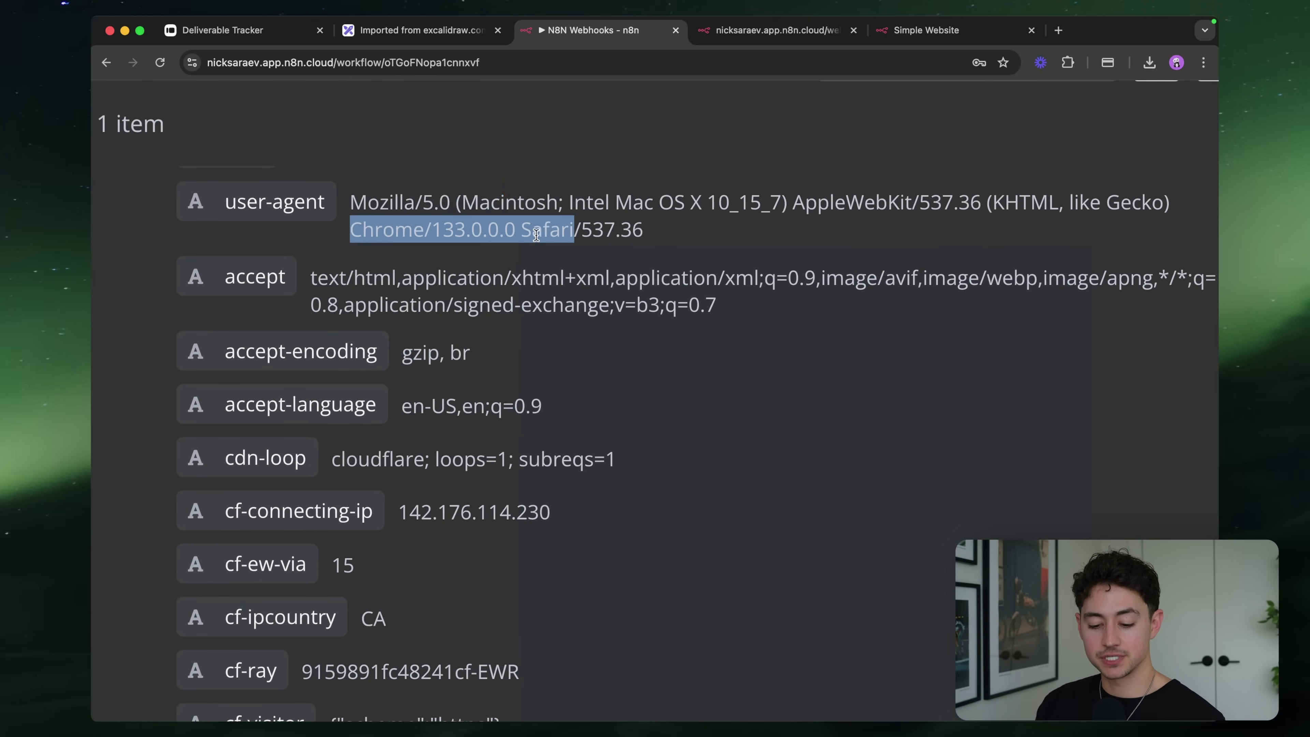
{"action": "scroll", "coordinate": [536, 234], "scroll_direction": "down", "scroll_amount": 1}
{"action": "double_click", "coordinate": [331, 247]}
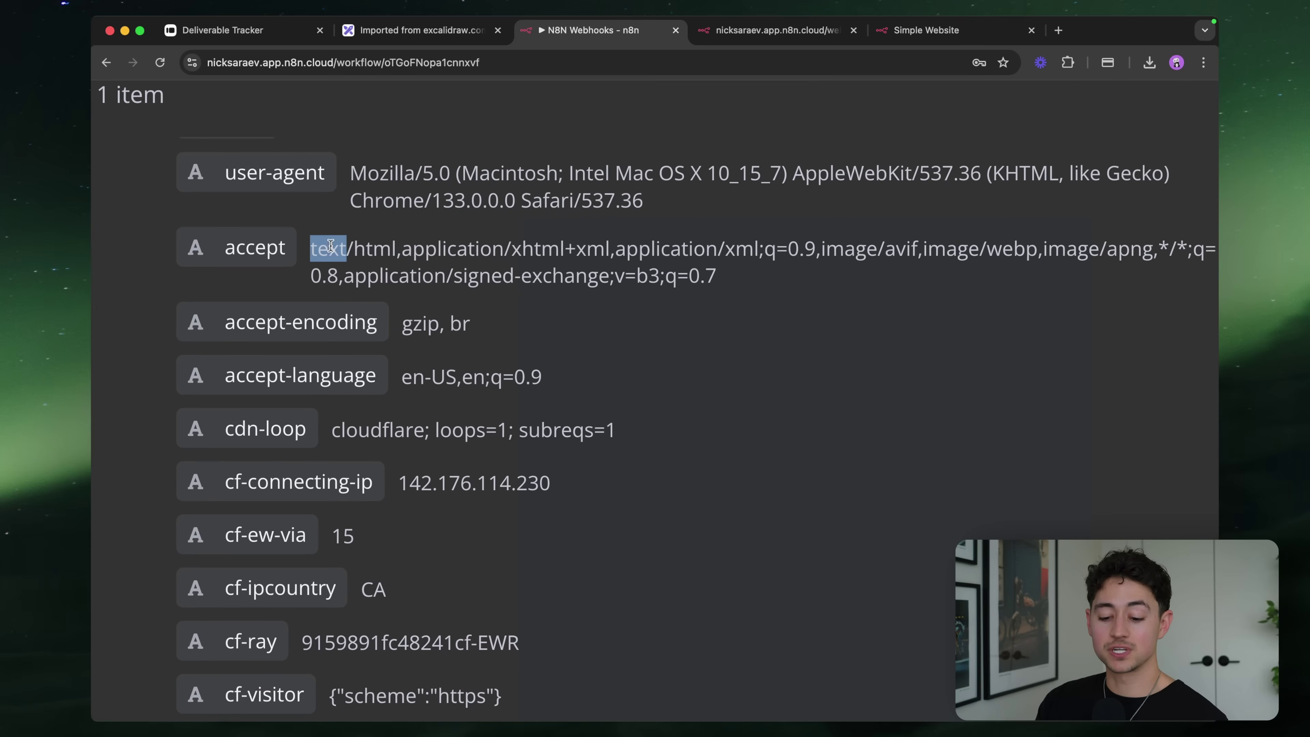
{"action": "left_click_drag", "start_coordinate": [330, 246], "coordinate": [727, 270]}
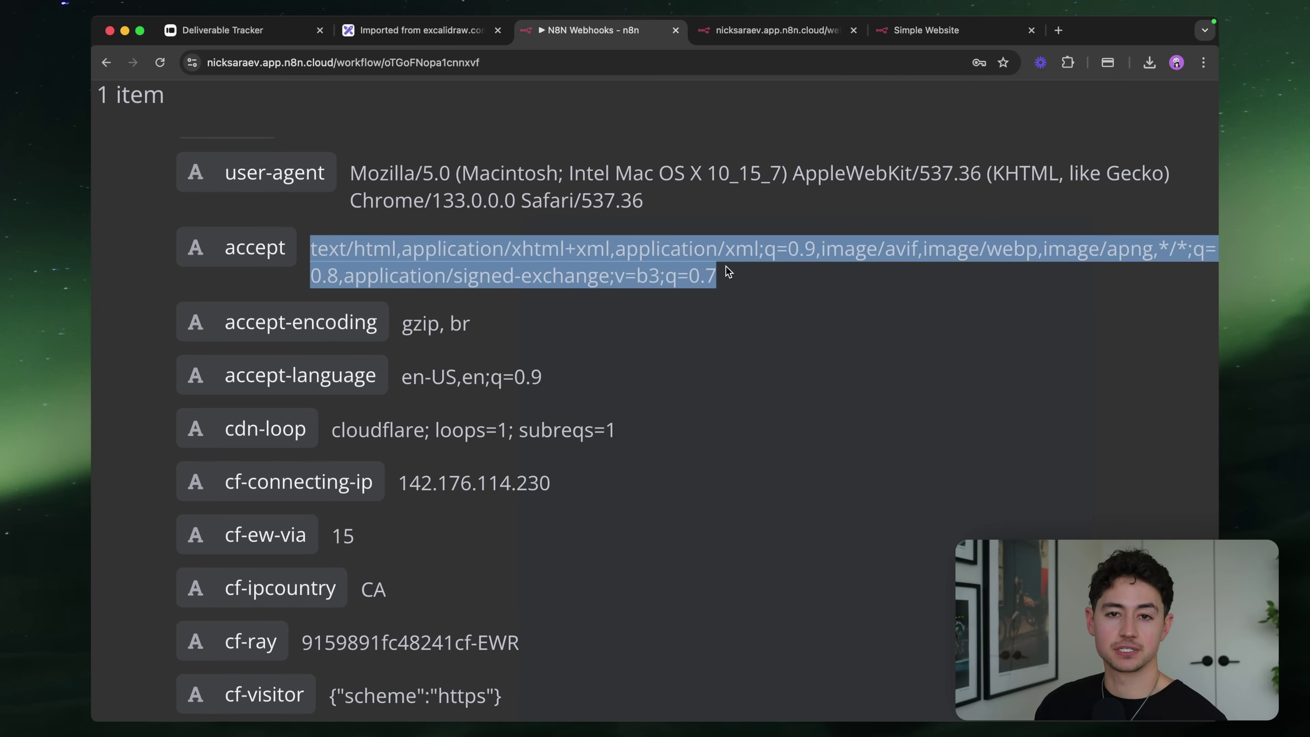
{"action": "scroll", "coordinate": [392, 286], "scroll_direction": "down", "scroll_amount": 10}
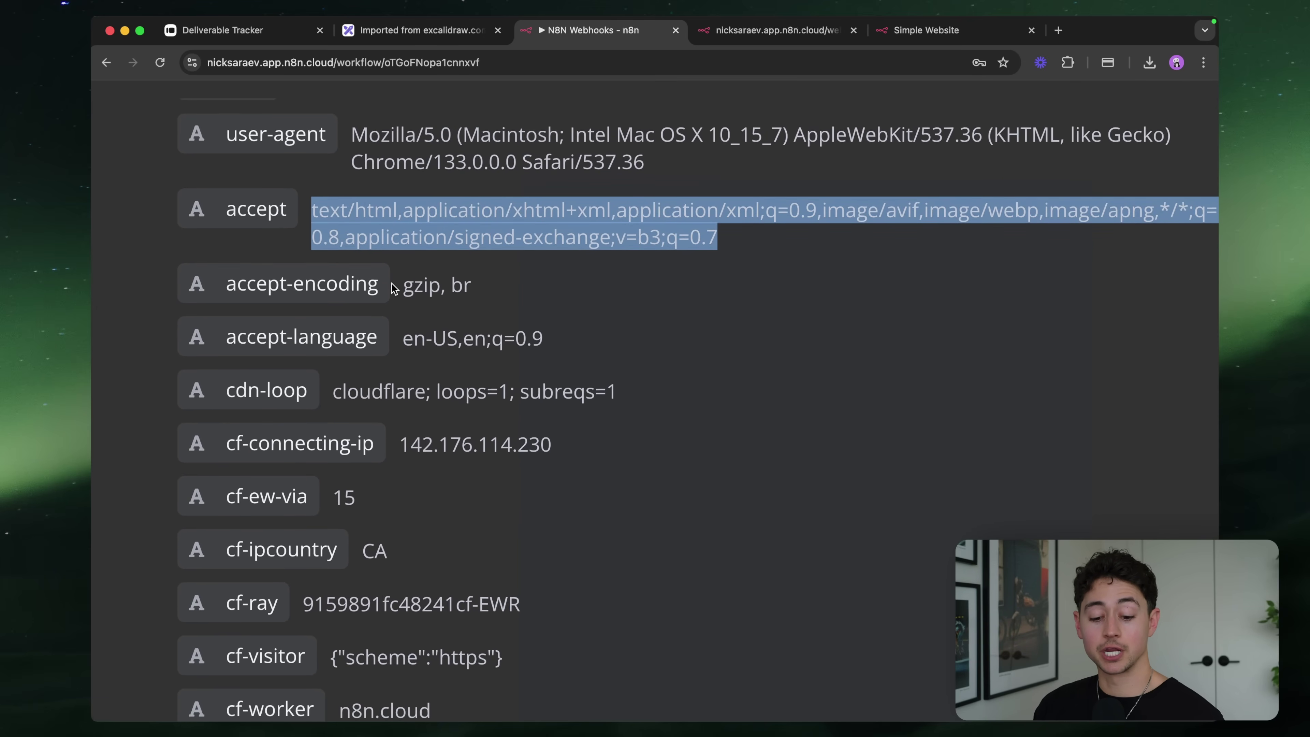
{"action": "scroll", "coordinate": [391, 283], "scroll_direction": "down", "scroll_amount": 3}
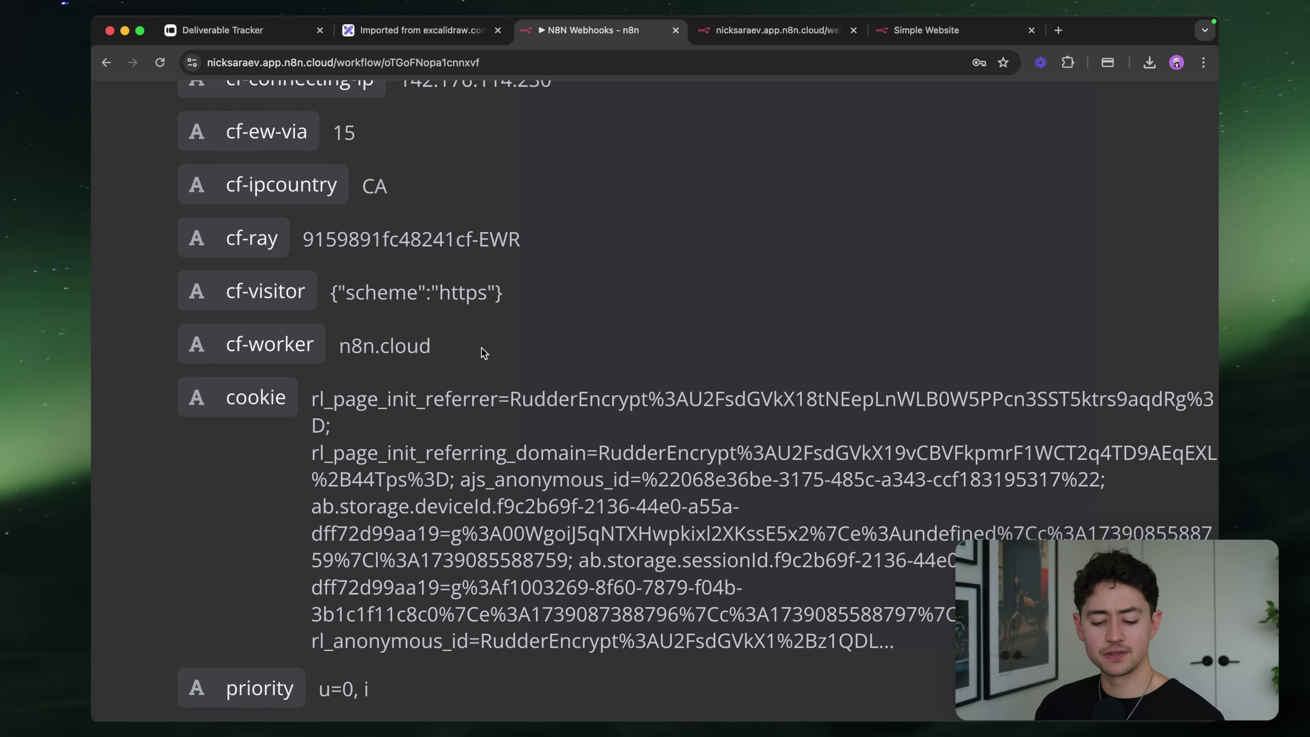
{"action": "scroll", "coordinate": [430, 413], "scroll_direction": "up", "scroll_amount": 4}
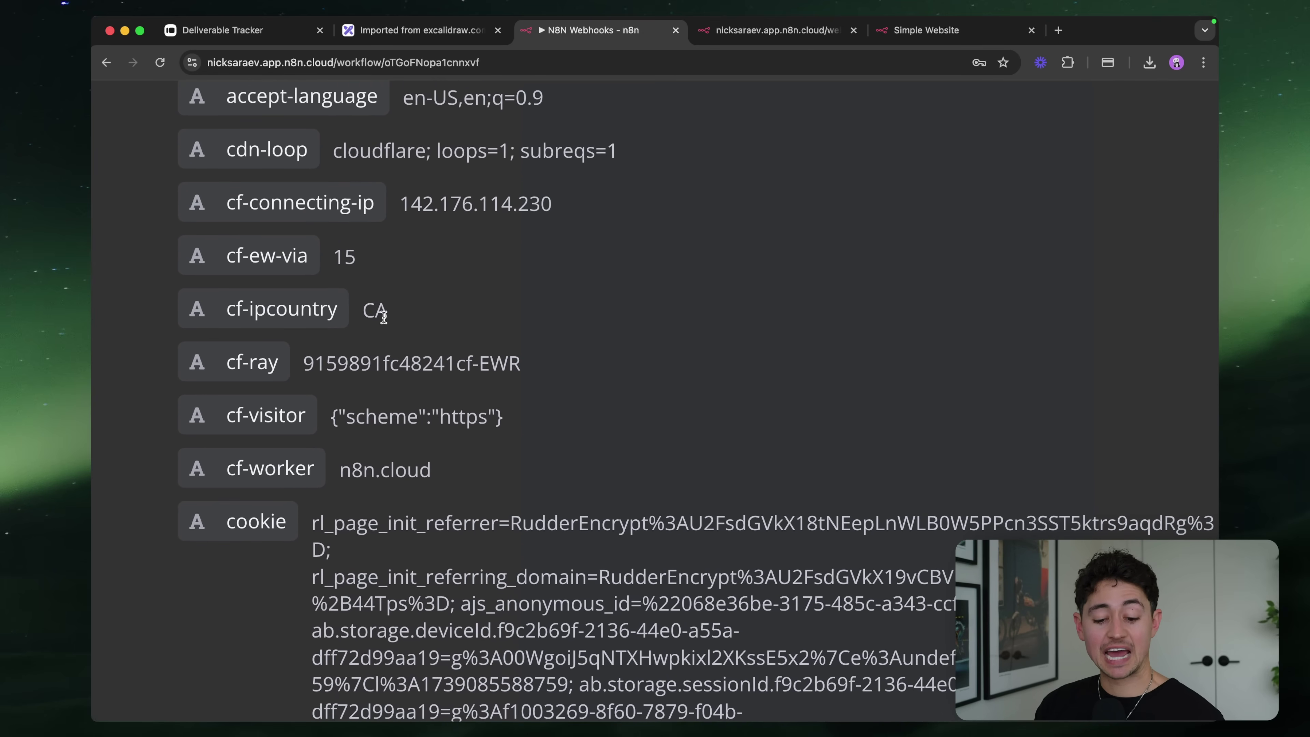
{"action": "left_click_drag", "start_coordinate": [361, 310], "coordinate": [388, 312]}
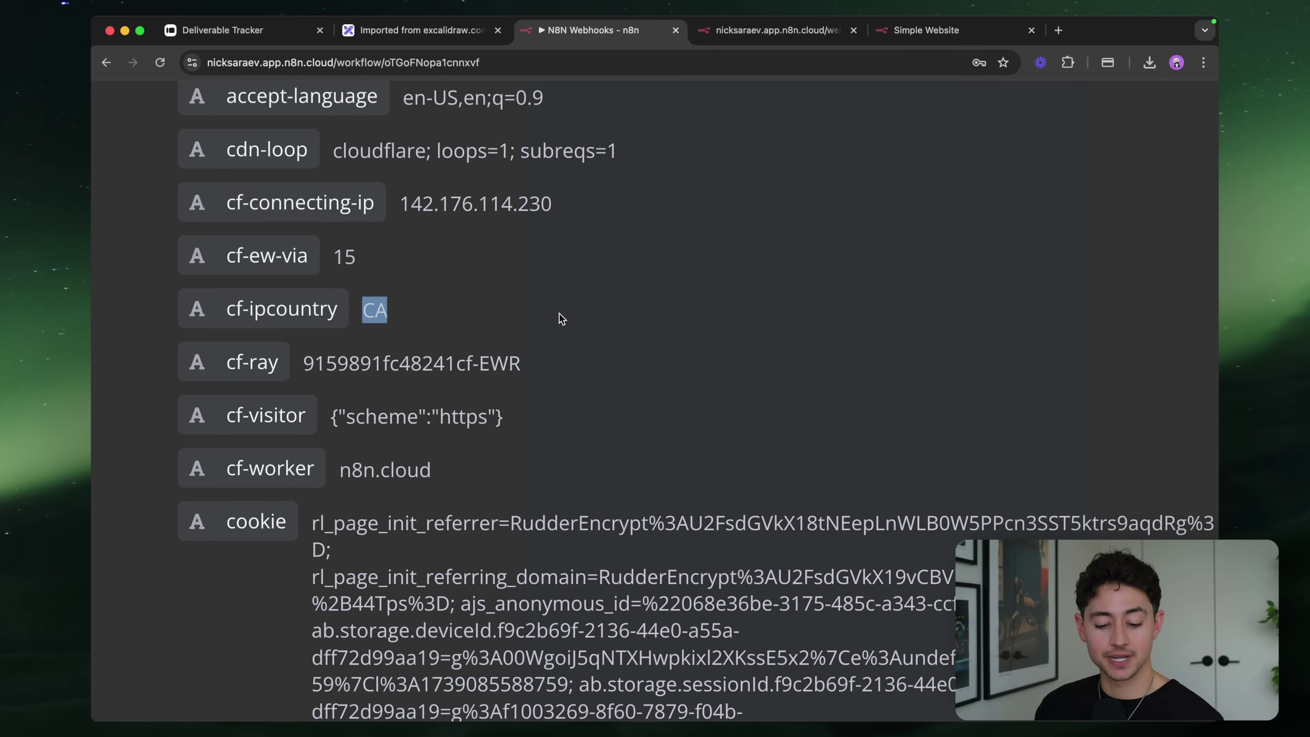
{"action": "scroll", "coordinate": [558, 317], "scroll_direction": "down", "scroll_amount": 4}
{"action": "scroll", "coordinate": [558, 318], "scroll_direction": "down", "scroll_amount": 5}
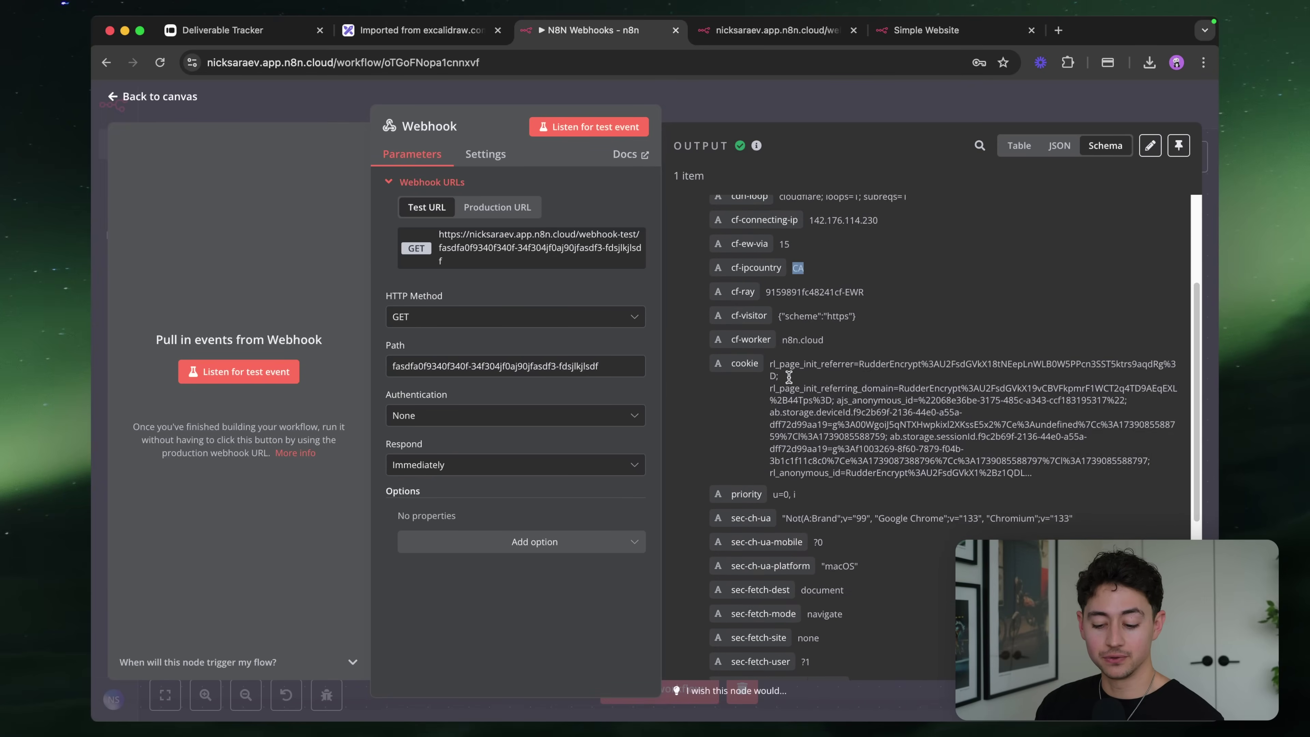
Collapse headers and inspect the body's webhookUrl and executionMode 'test' values
{"action": "scroll", "coordinate": [789, 382], "scroll_direction": "down", "scroll_amount": 3}
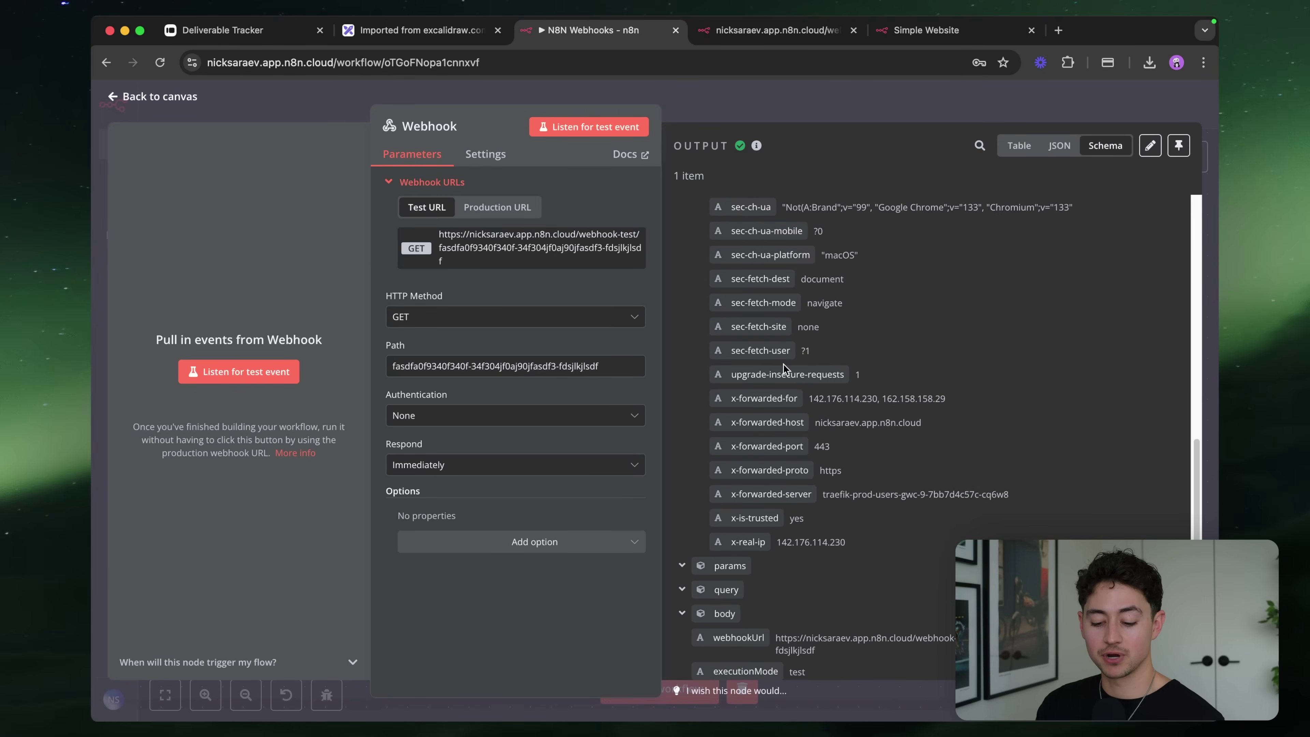
{"action": "scroll", "coordinate": [783, 363], "scroll_direction": "up", "scroll_amount": 10}
{"action": "left_click", "coordinate": [681, 204]}
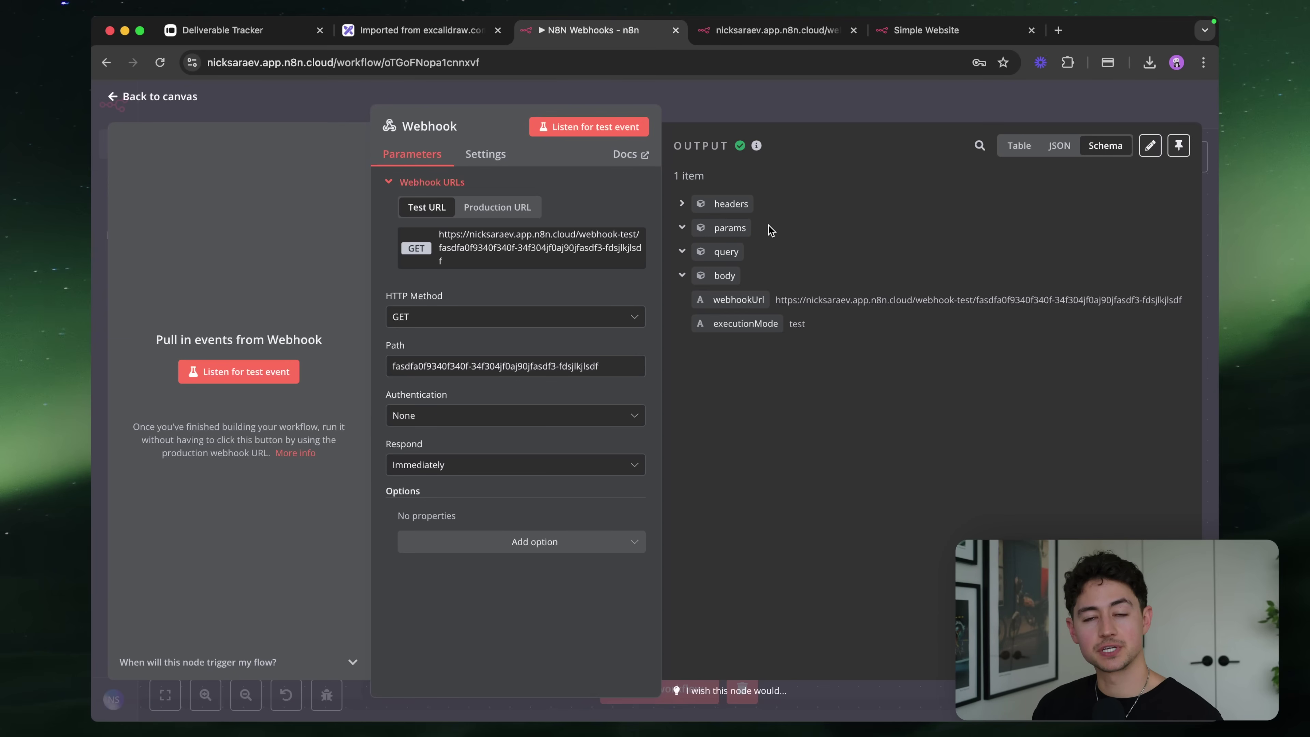
{"action": "left_click", "coordinate": [683, 252]}
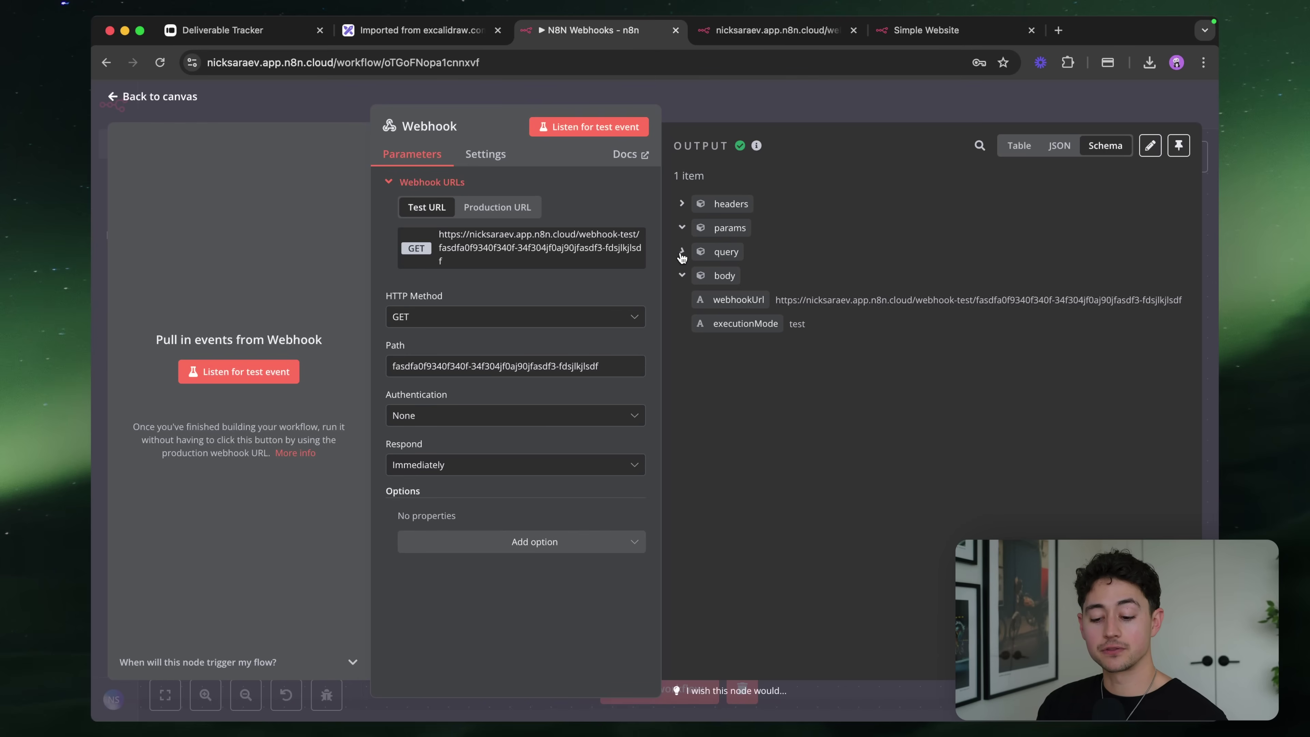
{"action": "left_click", "coordinate": [680, 281]}
{"action": "scroll", "coordinate": [936, 297], "scroll_direction": "up", "scroll_amount": 5}
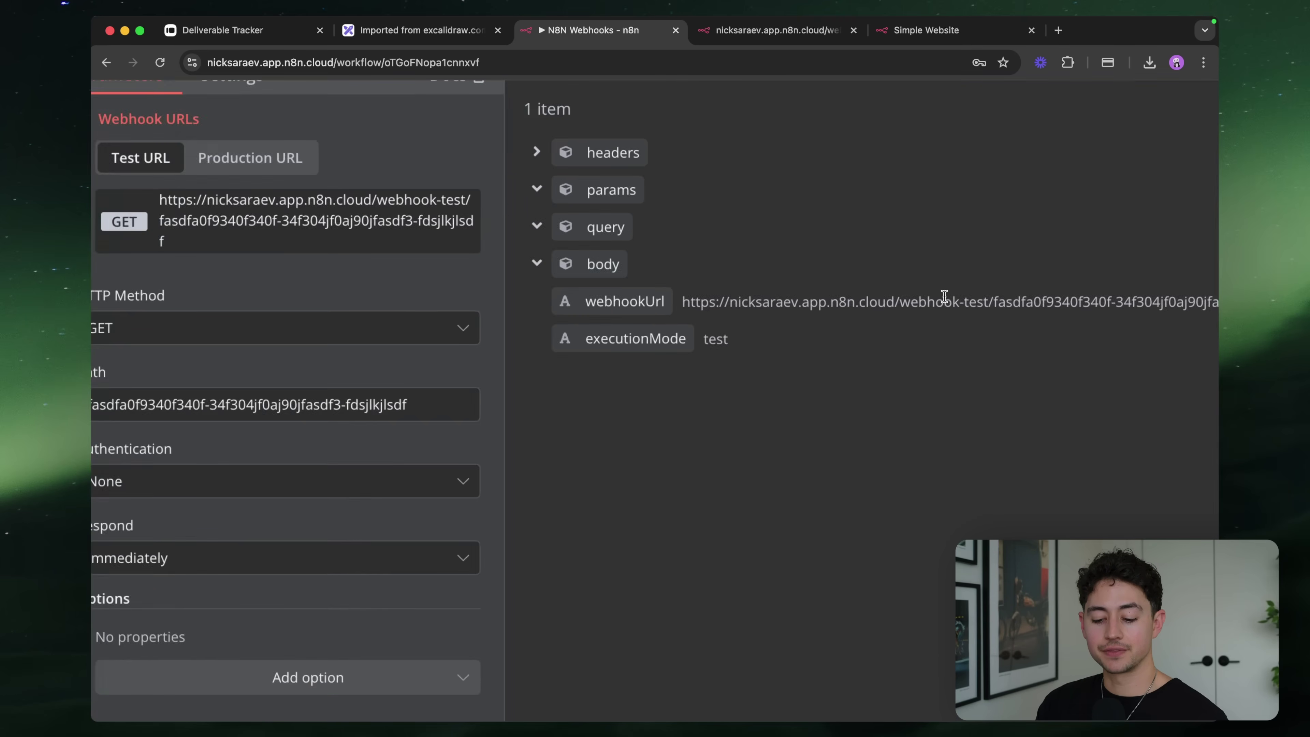
{"action": "scroll", "coordinate": [944, 296], "scroll_direction": "right", "scroll_amount": 5}
{"action": "triple_click", "coordinate": [649, 305]}
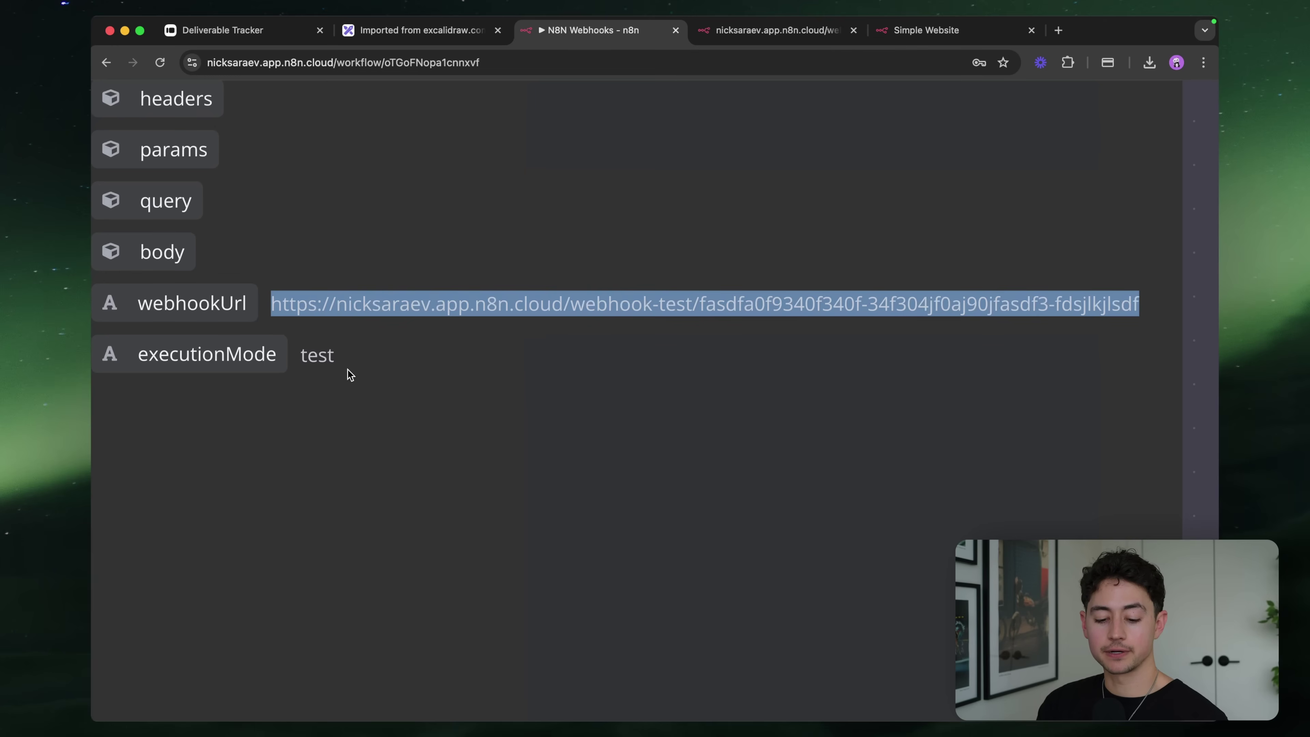
{"action": "double_click", "coordinate": [310, 357]}
{"action": "left_click", "coordinate": [533, 364]}
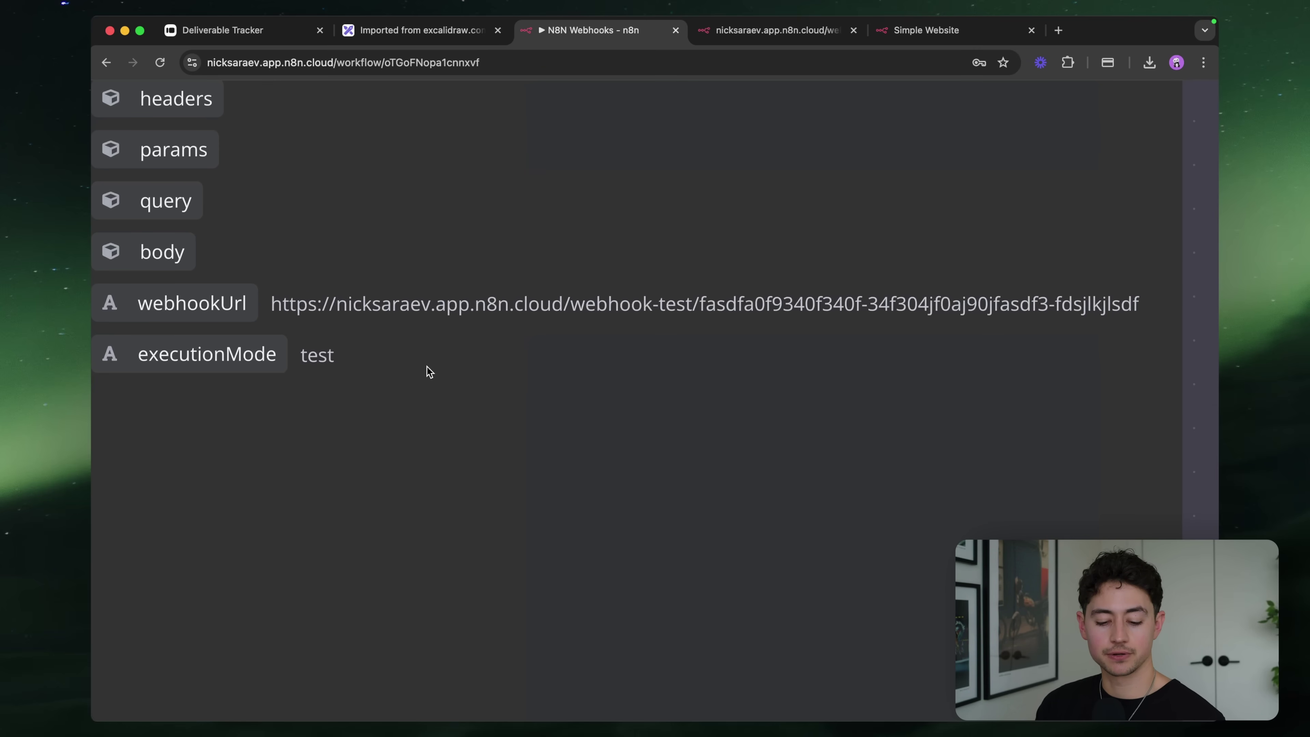
{"action": "scroll", "coordinate": [427, 368], "scroll_direction": "down", "scroll_amount": 5}
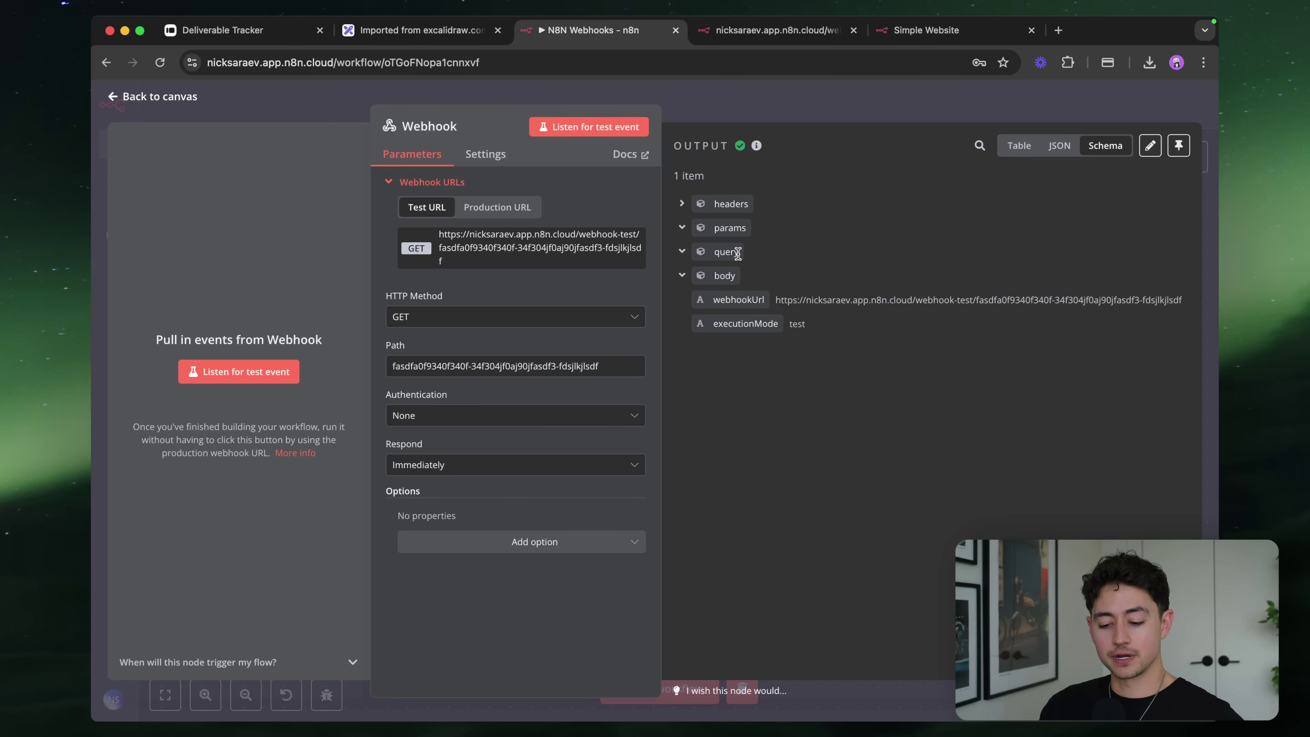
Back on the canvas, run Test workflow, then edit the end of the test URL in Chrome
{"action": "left_click", "coordinate": [763, 104]}
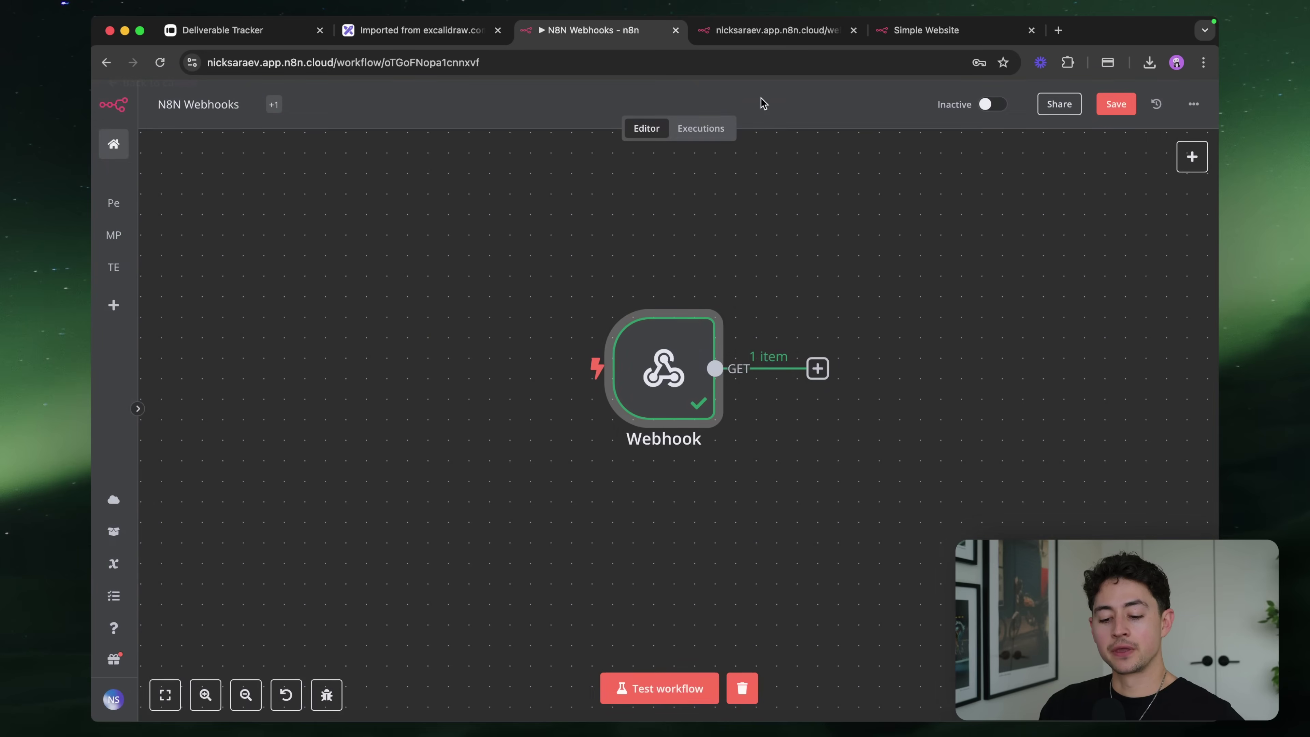
{"action": "left_click", "coordinate": [673, 687]}
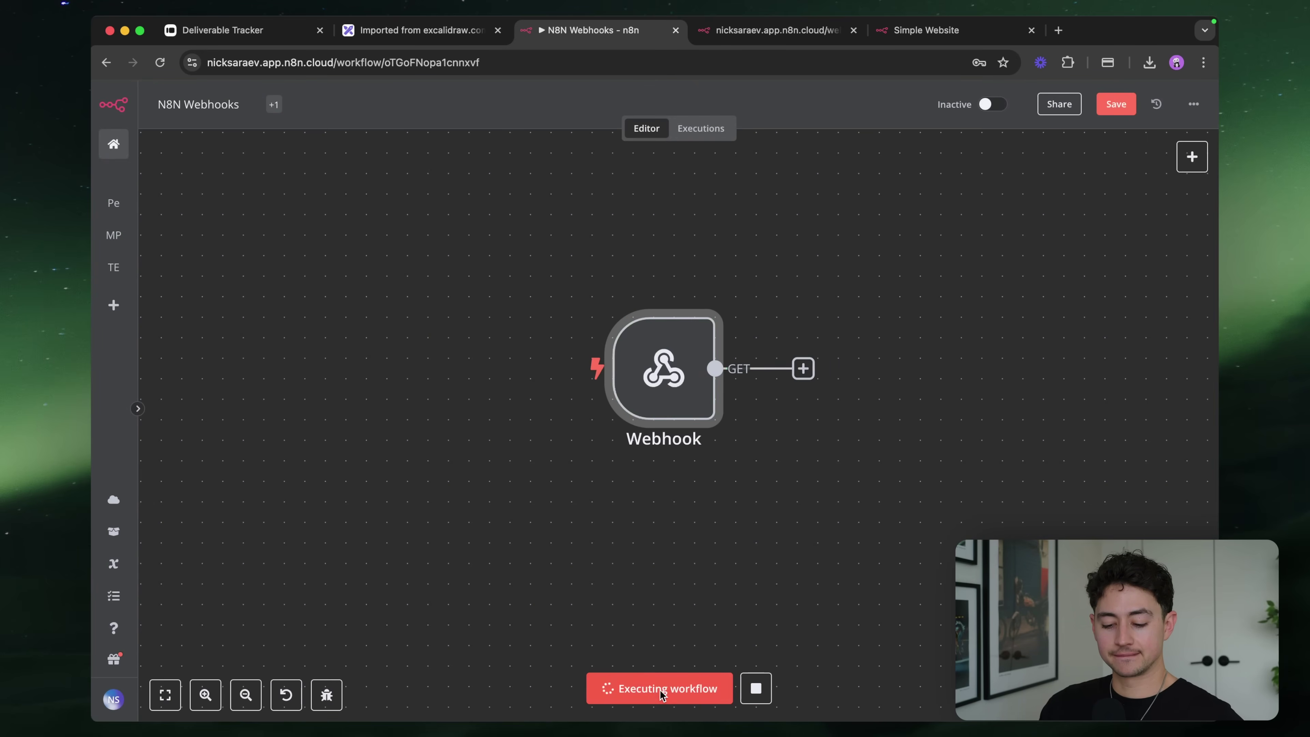
{"action": "left_click", "coordinate": [753, 35]}
{"action": "left_click", "coordinate": [741, 60]}
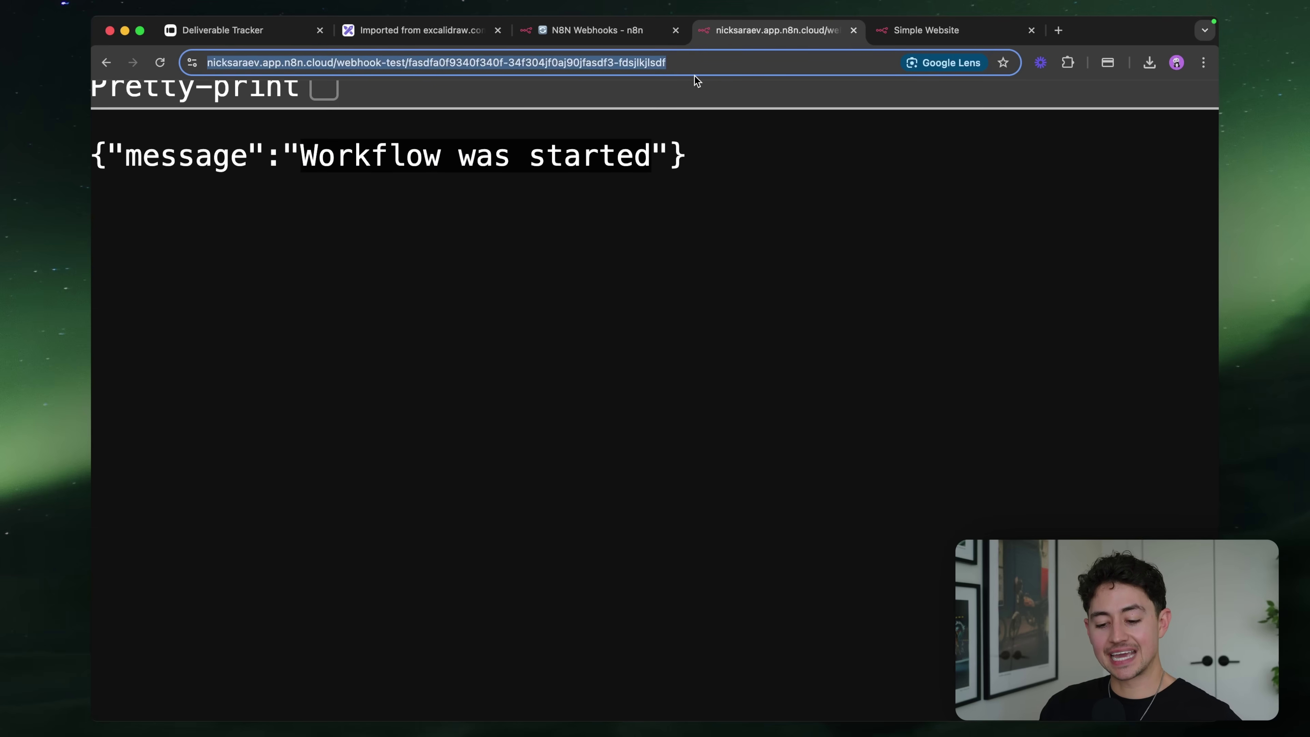
{"action": "key", "text": "Right"}
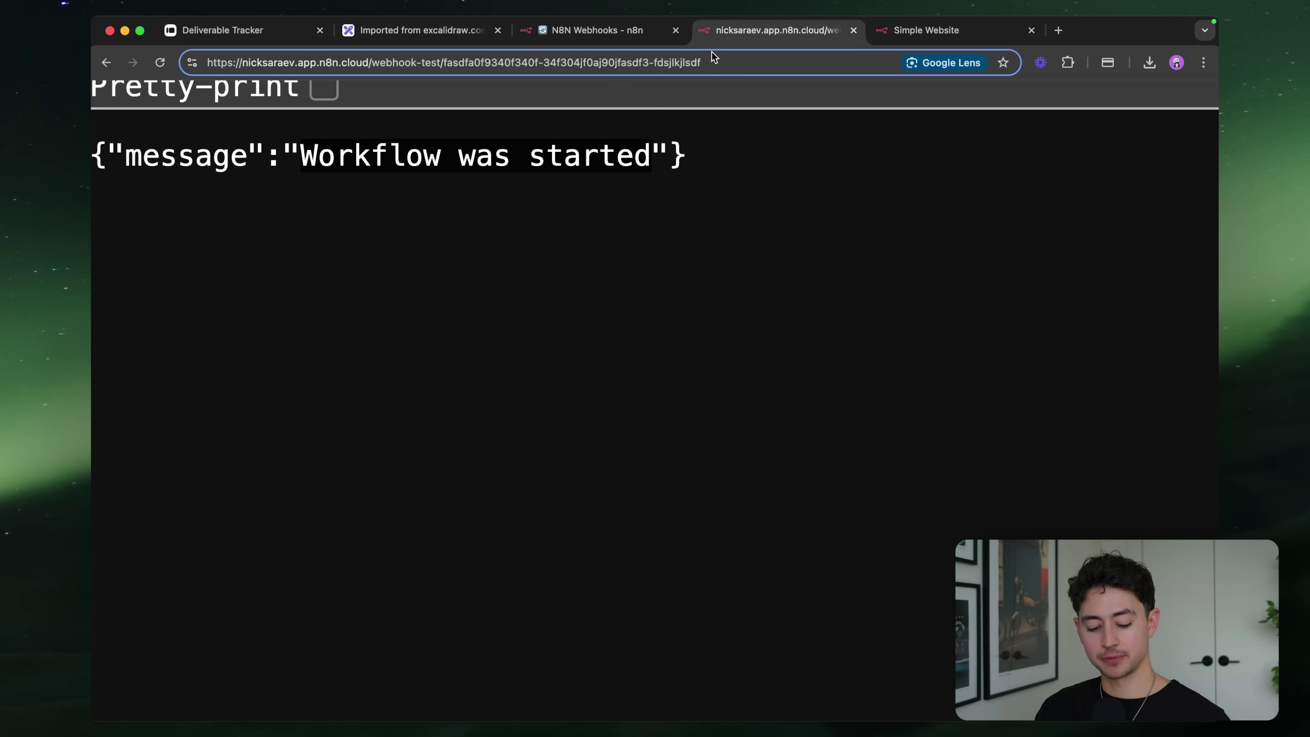
Load the test URL with a ?firstName= query holding a first name, then return to n8n
{"action": "type", "text": "?"}
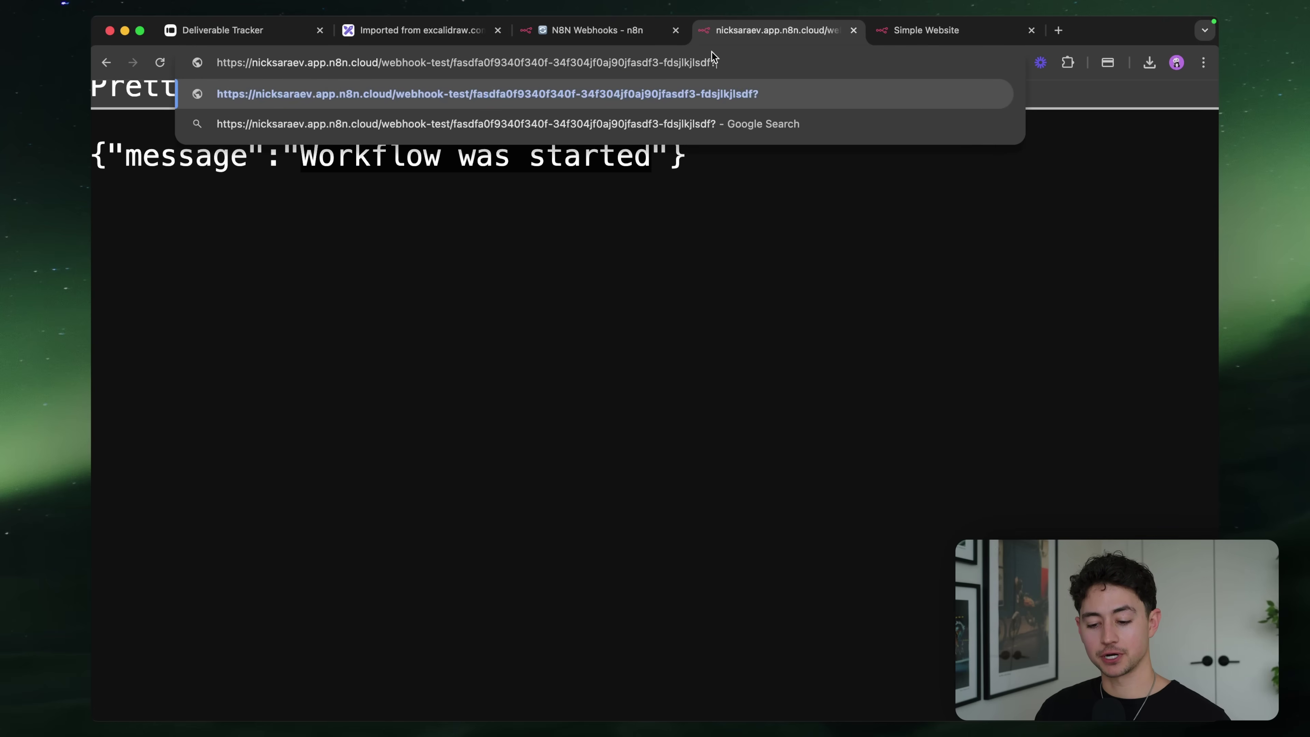
{"action": "type", "text": "f"}
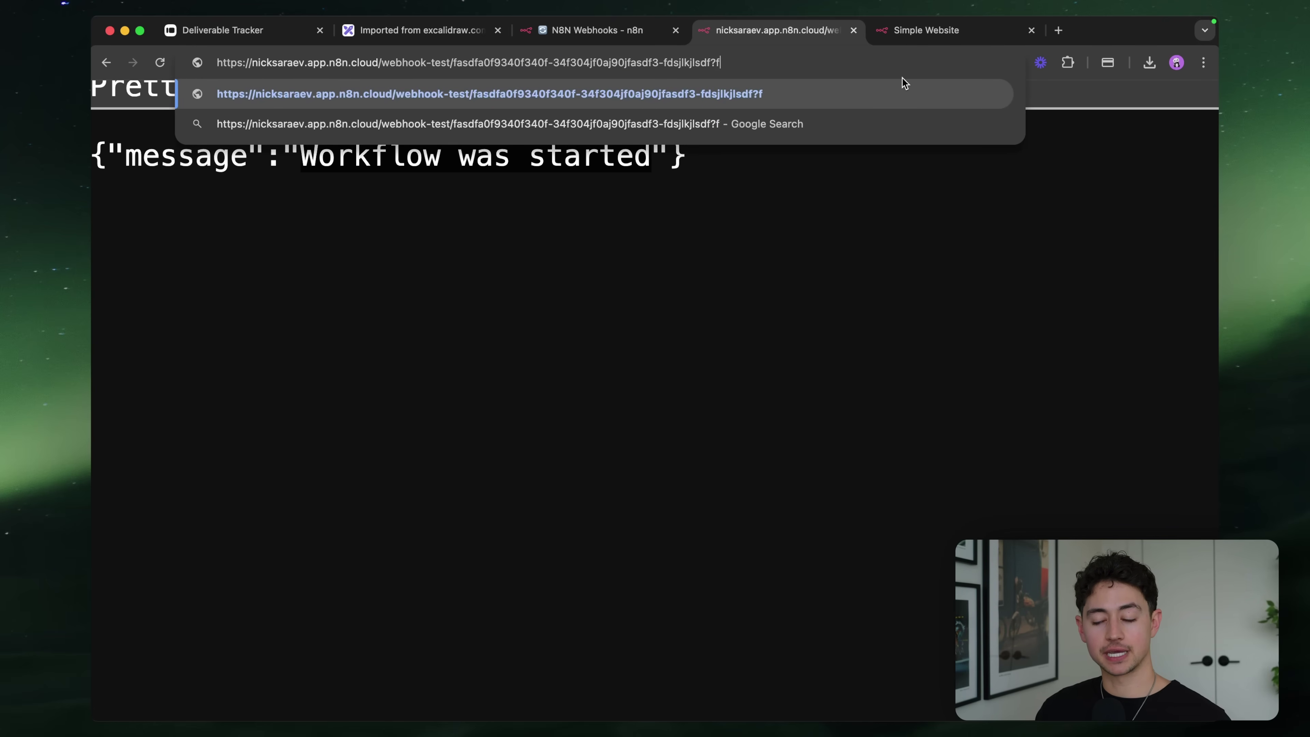
{"action": "type", "text": "irstName="}
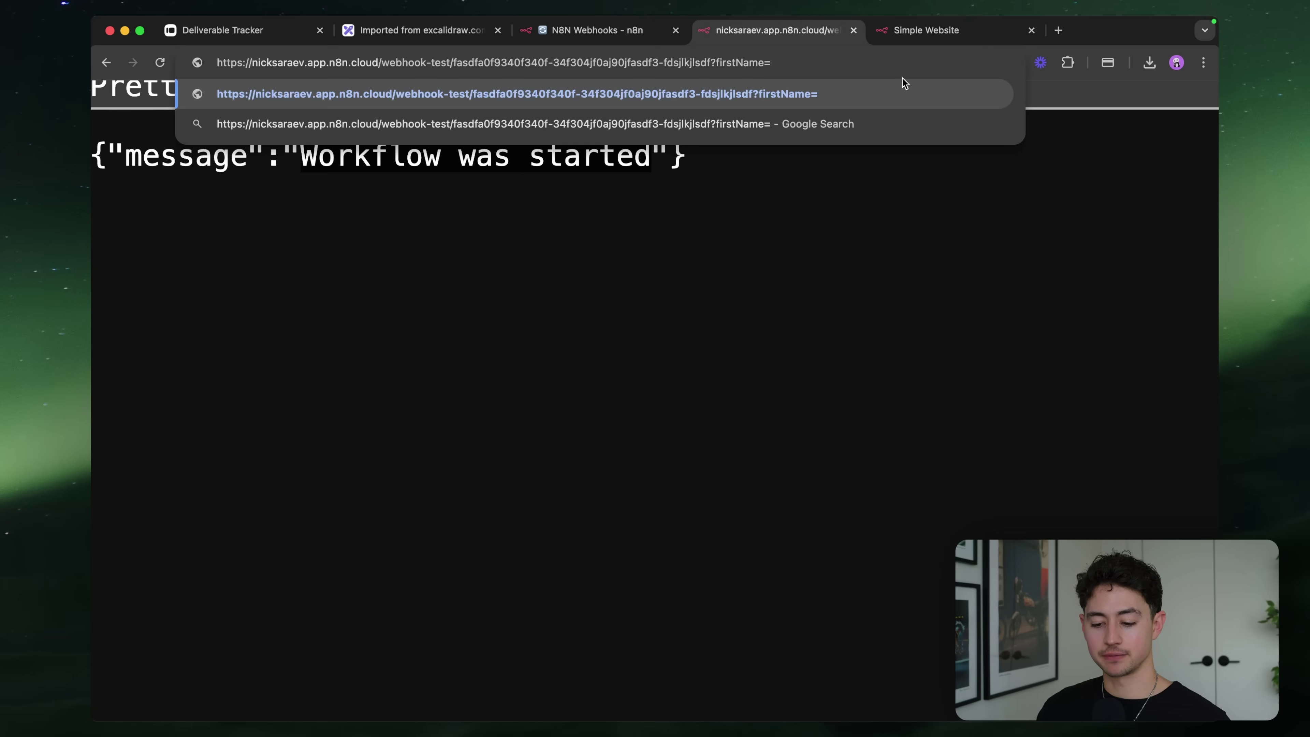
{"action": "type", "text": "nick"}
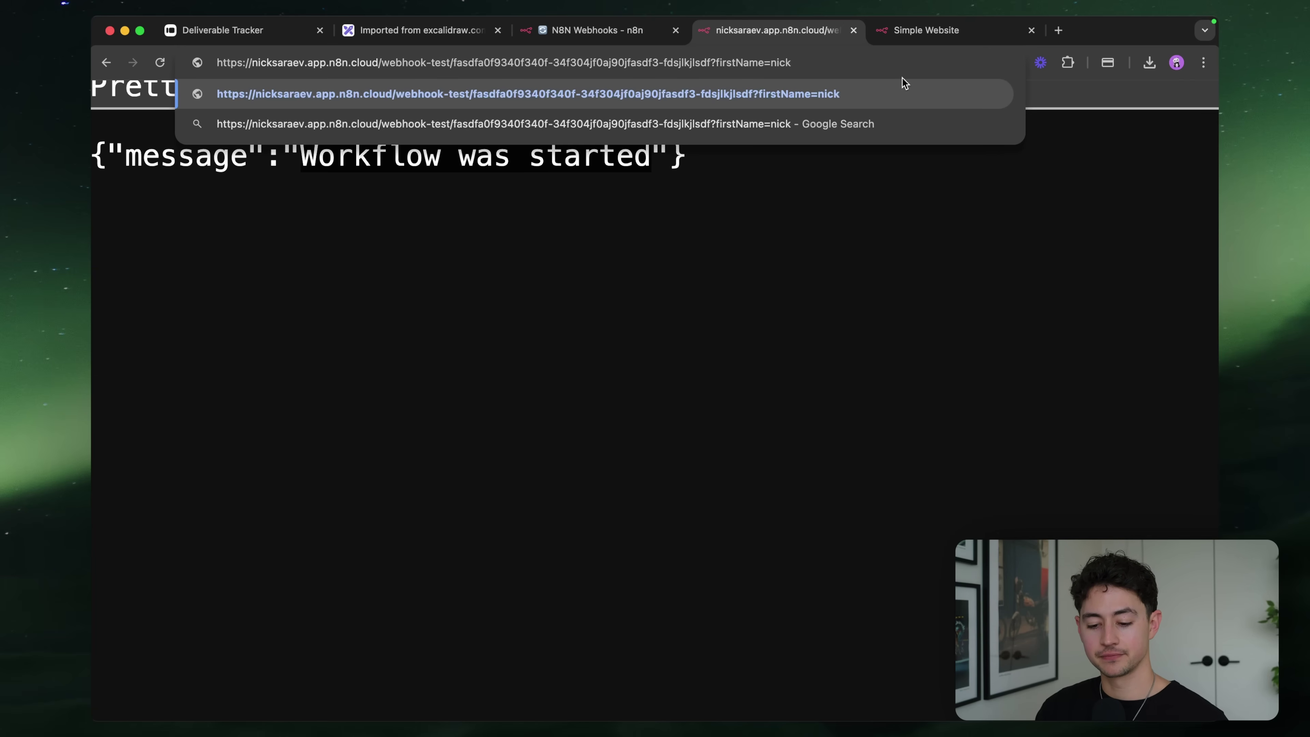
{"action": "key", "text": "Return"}
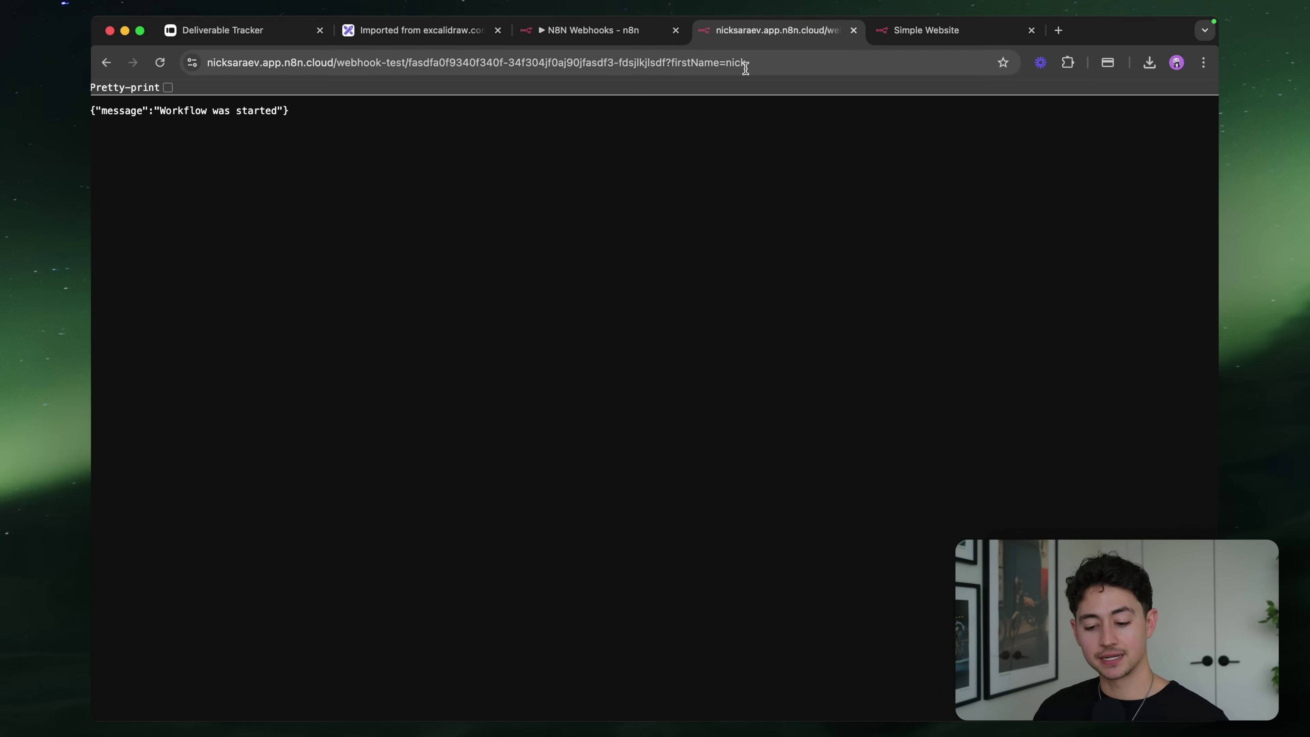
{"action": "left_click_drag", "start_coordinate": [663, 65], "coordinate": [782, 62]}
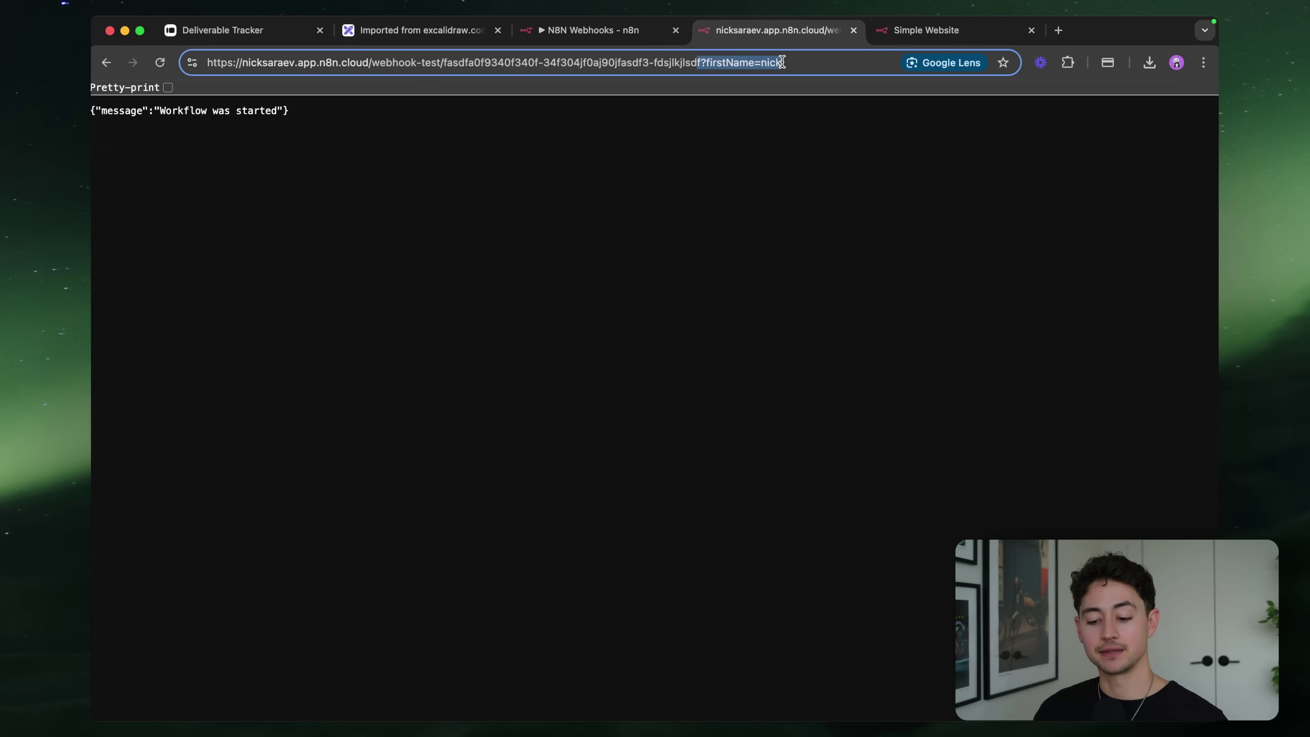
{"action": "double_click", "coordinate": [729, 60]}
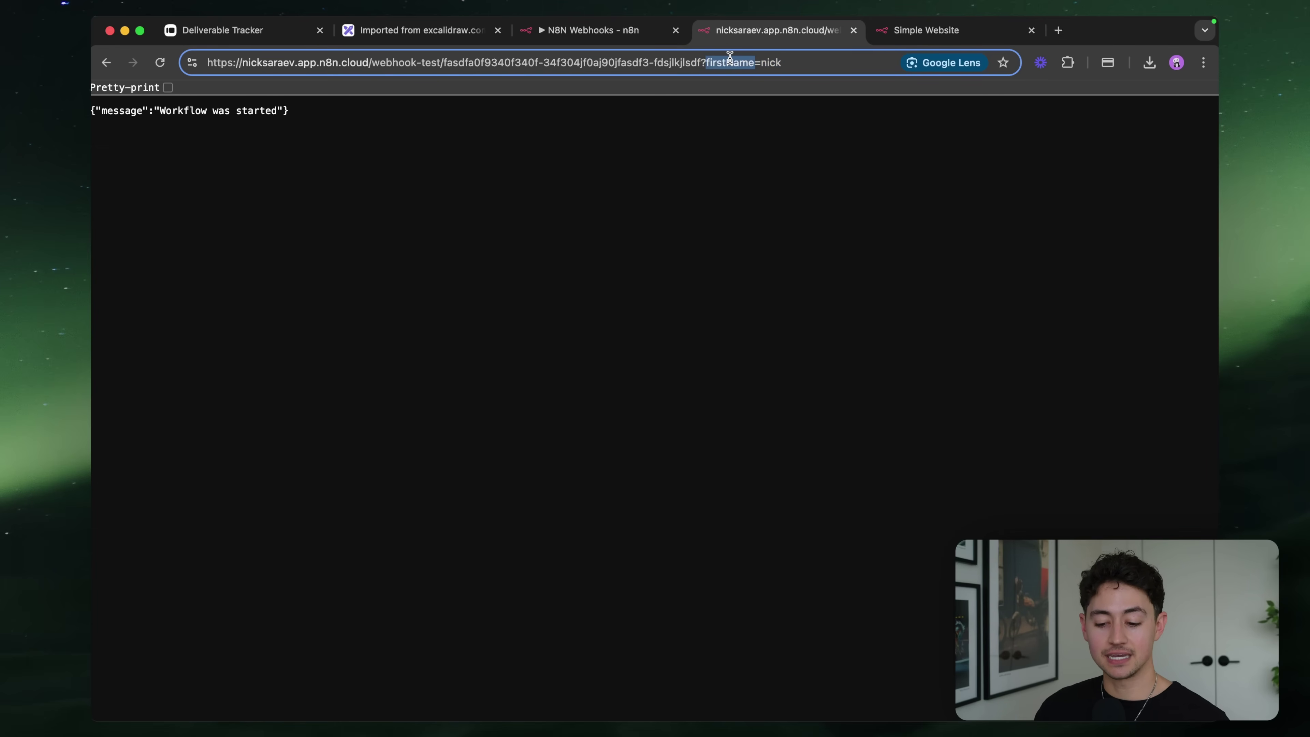
{"action": "double_click", "coordinate": [771, 62]}
{"action": "left_click", "coordinate": [608, 32]}
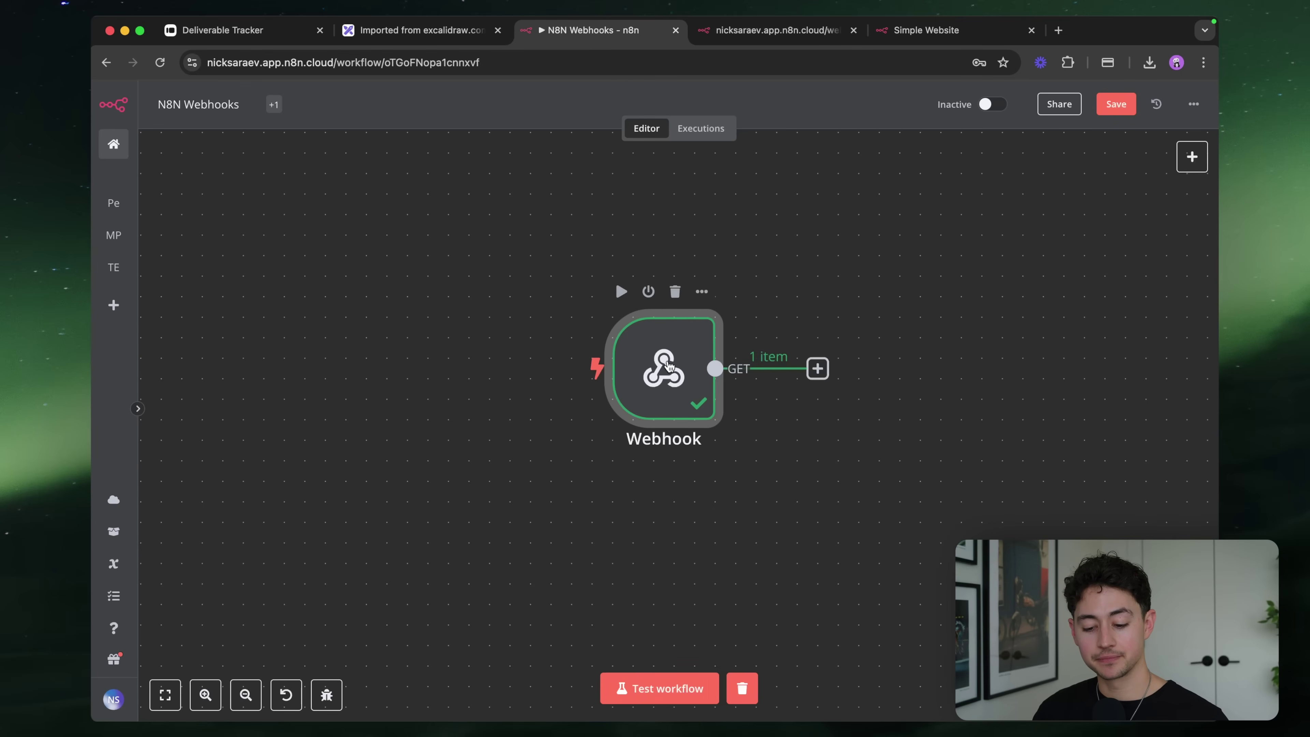
Open the Webhook node and read the captured query.firstName value in the Schema output
{"action": "double_click", "coordinate": [665, 367]}
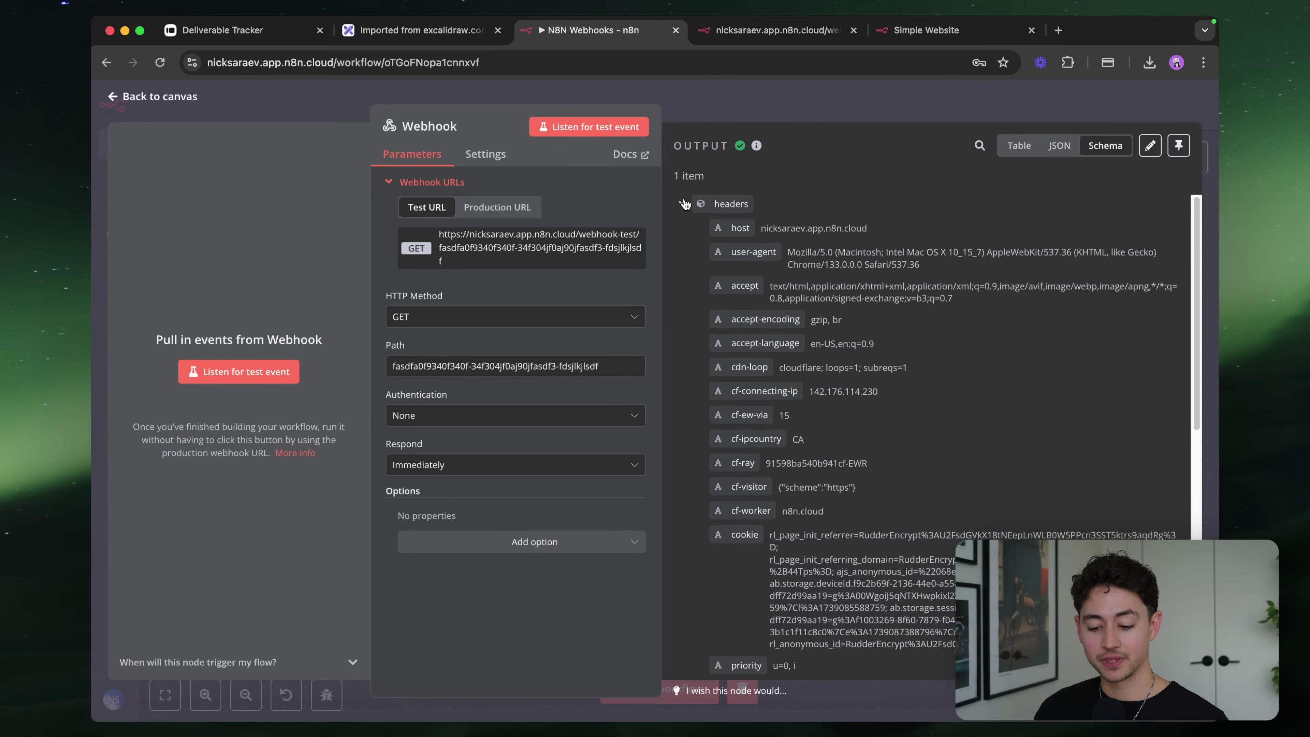
{"action": "left_click", "coordinate": [685, 204]}
{"action": "scroll", "coordinate": [822, 258], "scroll_direction": "up", "scroll_amount": 5}
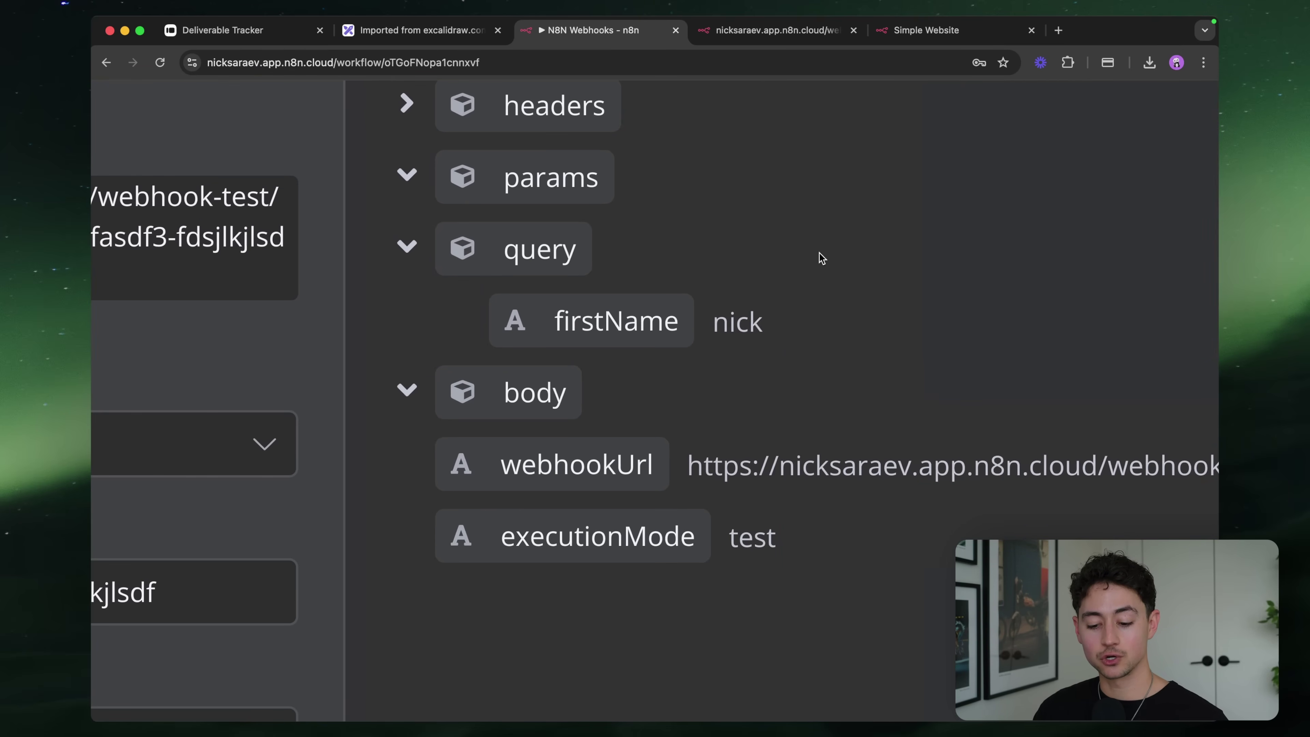
{"action": "scroll", "coordinate": [821, 258], "scroll_direction": "right", "scroll_amount": 3}
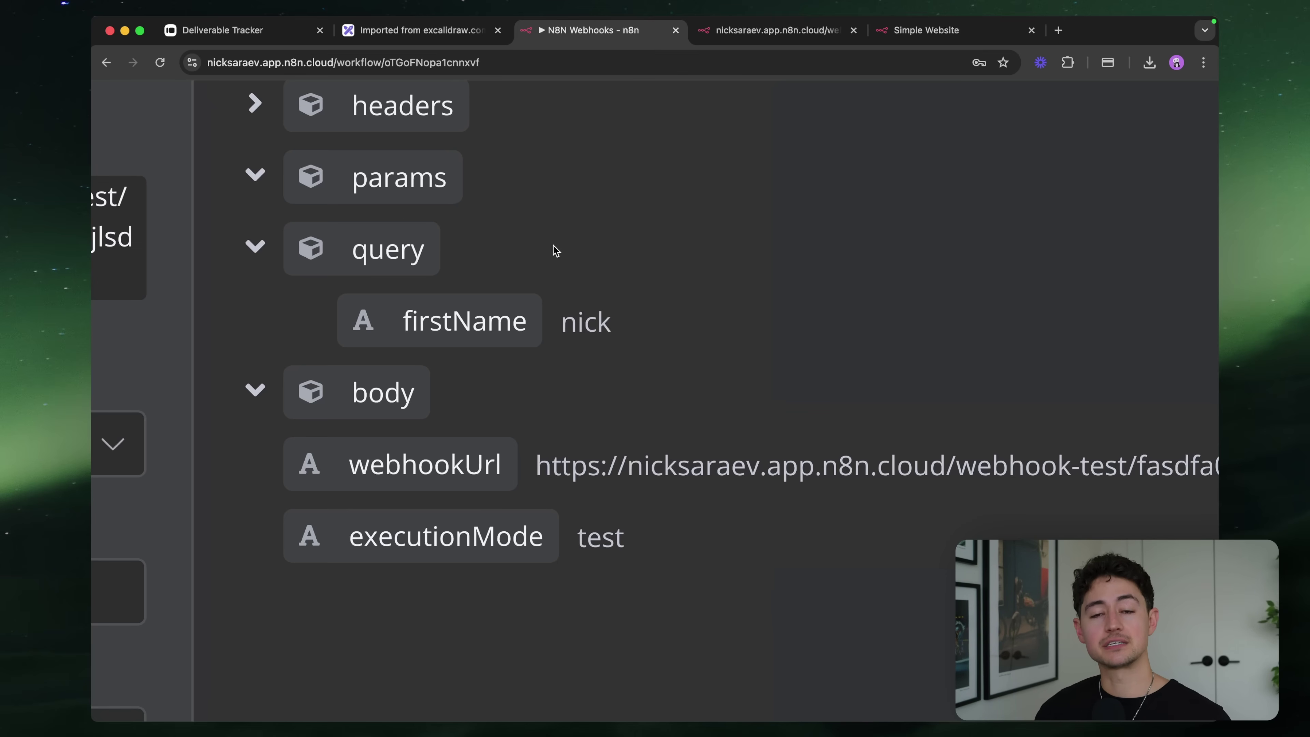
{"action": "key", "text": "super+minus"}
{"action": "key", "text": "super+minus"}
{"action": "key", "text": "super+minus"}
{"action": "key", "text": "super+minus"}
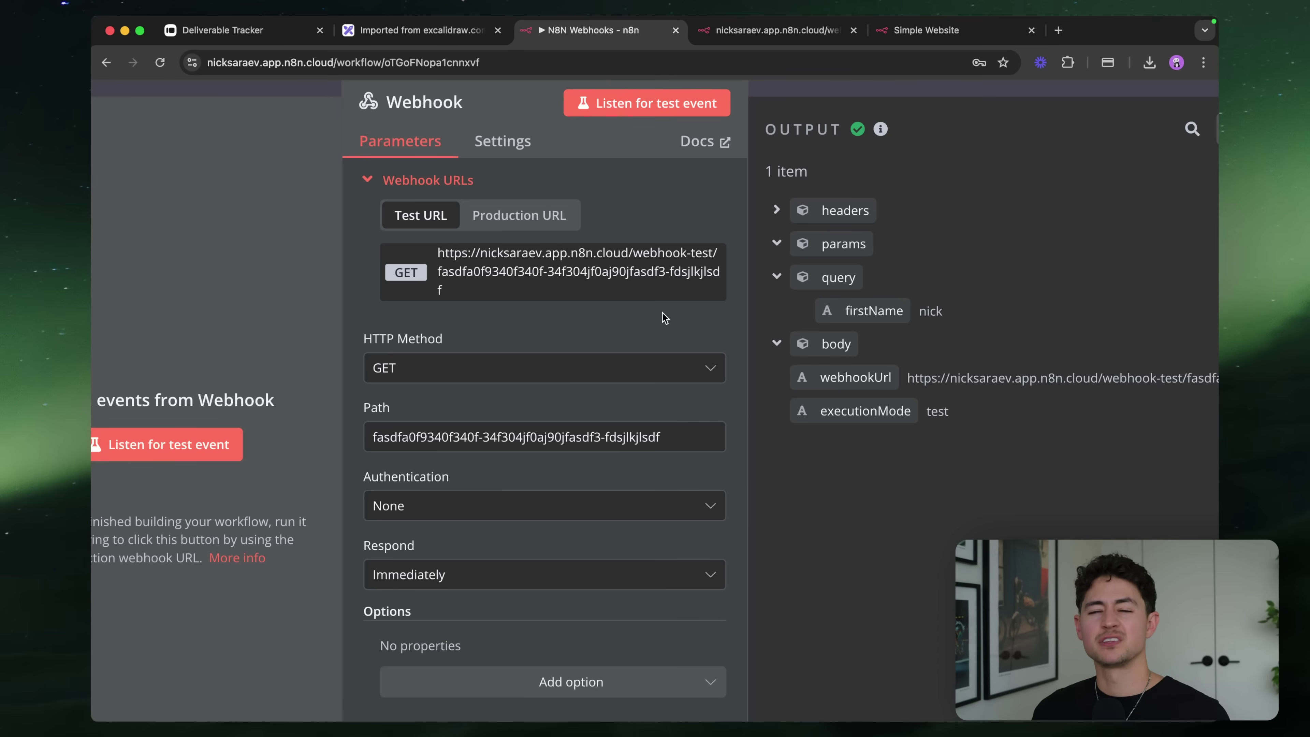
{"action": "scroll", "coordinate": [671, 330], "scroll_direction": "down", "scroll_amount": 3}
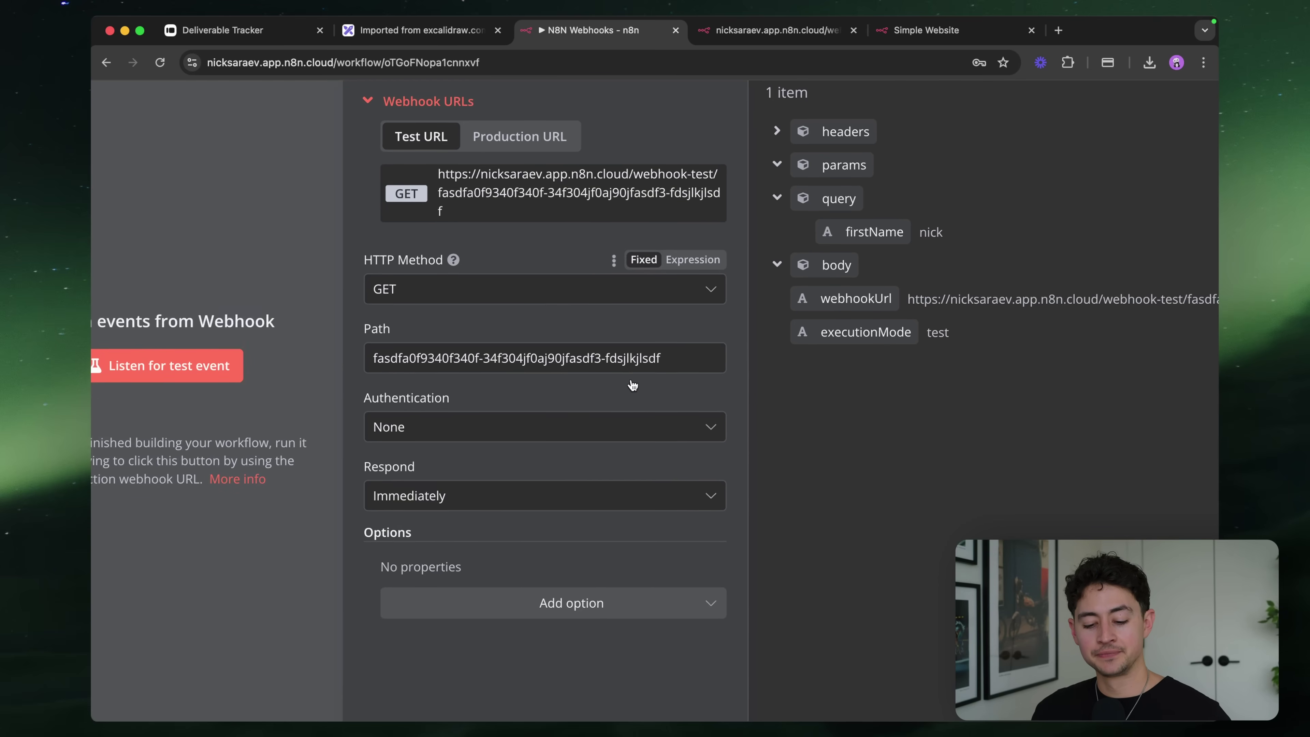
{"action": "scroll", "coordinate": [689, 350], "scroll_direction": "up", "scroll_amount": 5}
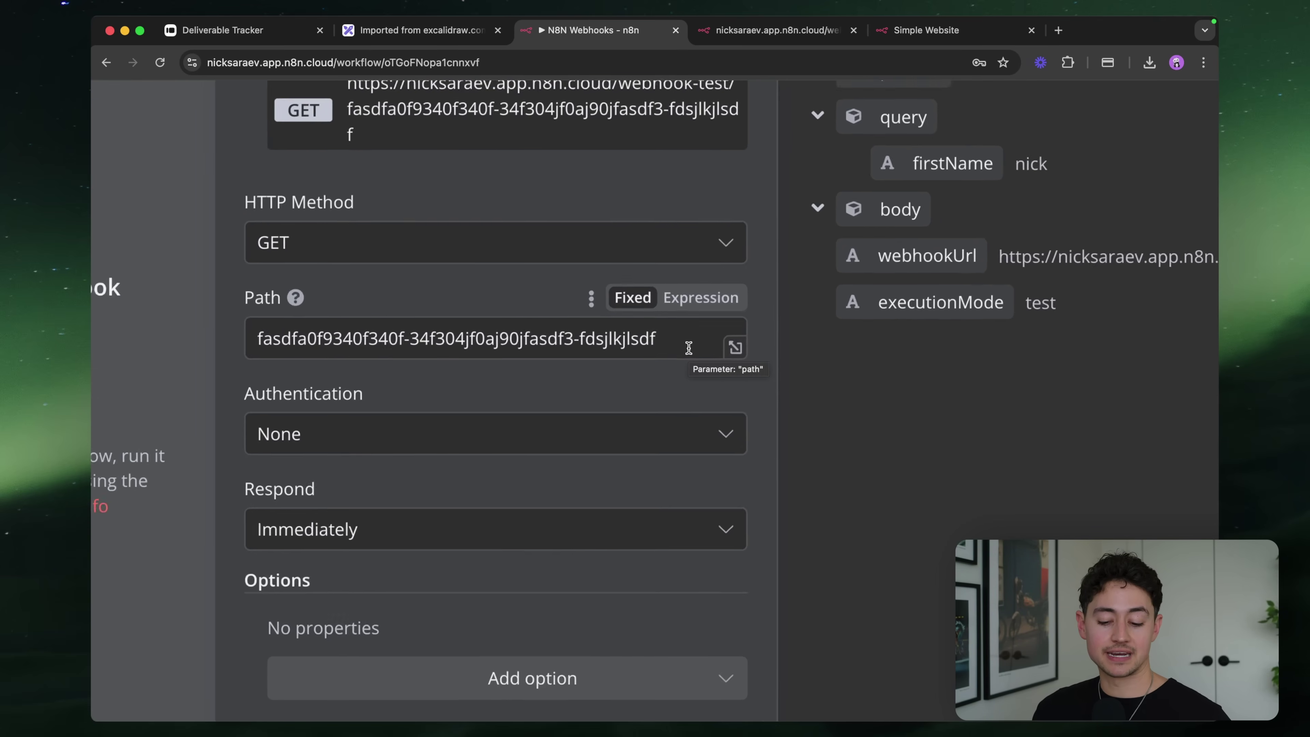
Clear the old Webhook path and type a draft 'static-path/:' route
{"action": "left_click", "coordinate": [688, 348]}
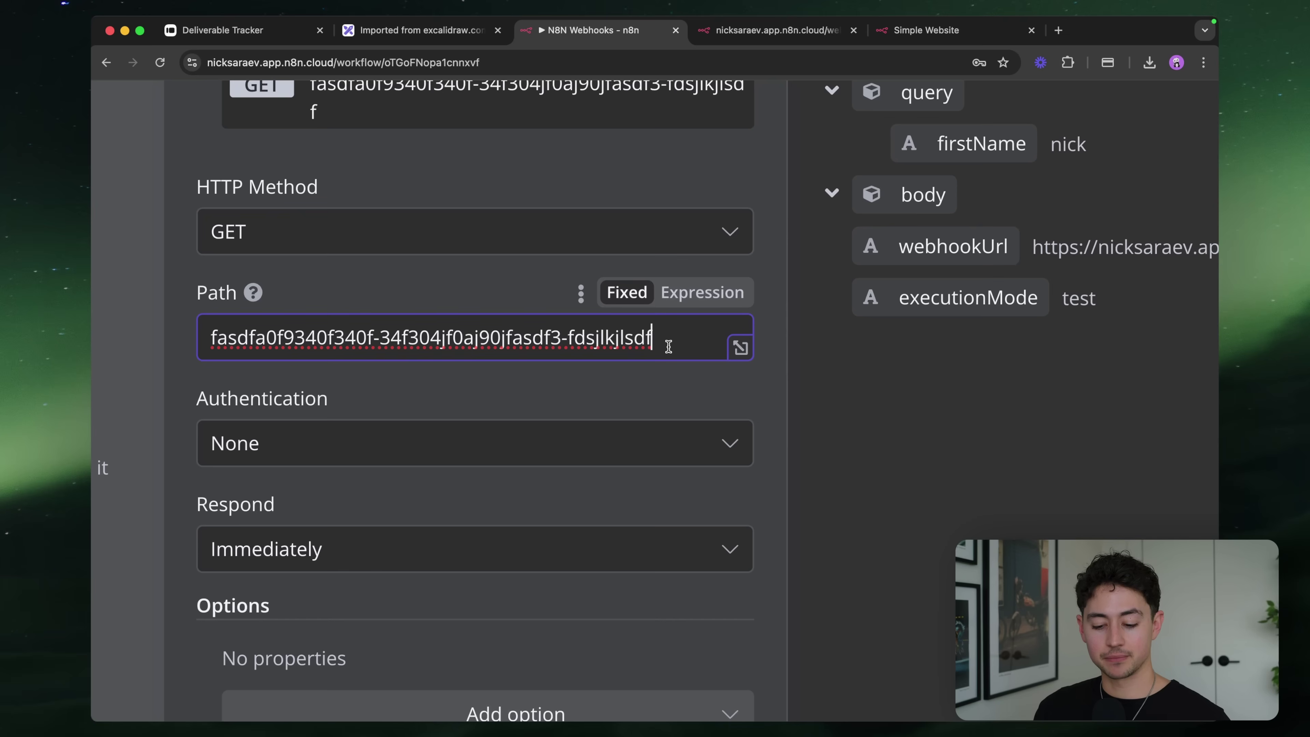
{"action": "mouse_move", "coordinate": [253, 297]}
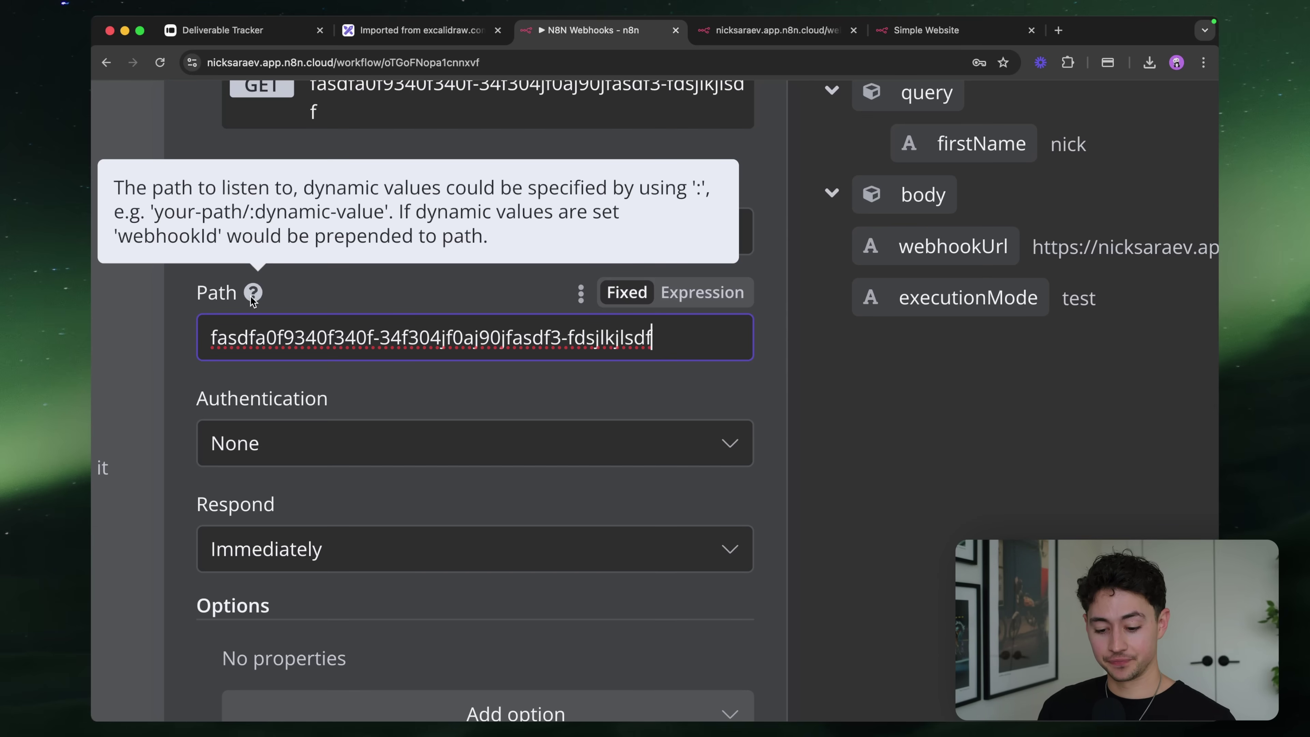
{"action": "type", "text": "/:"}
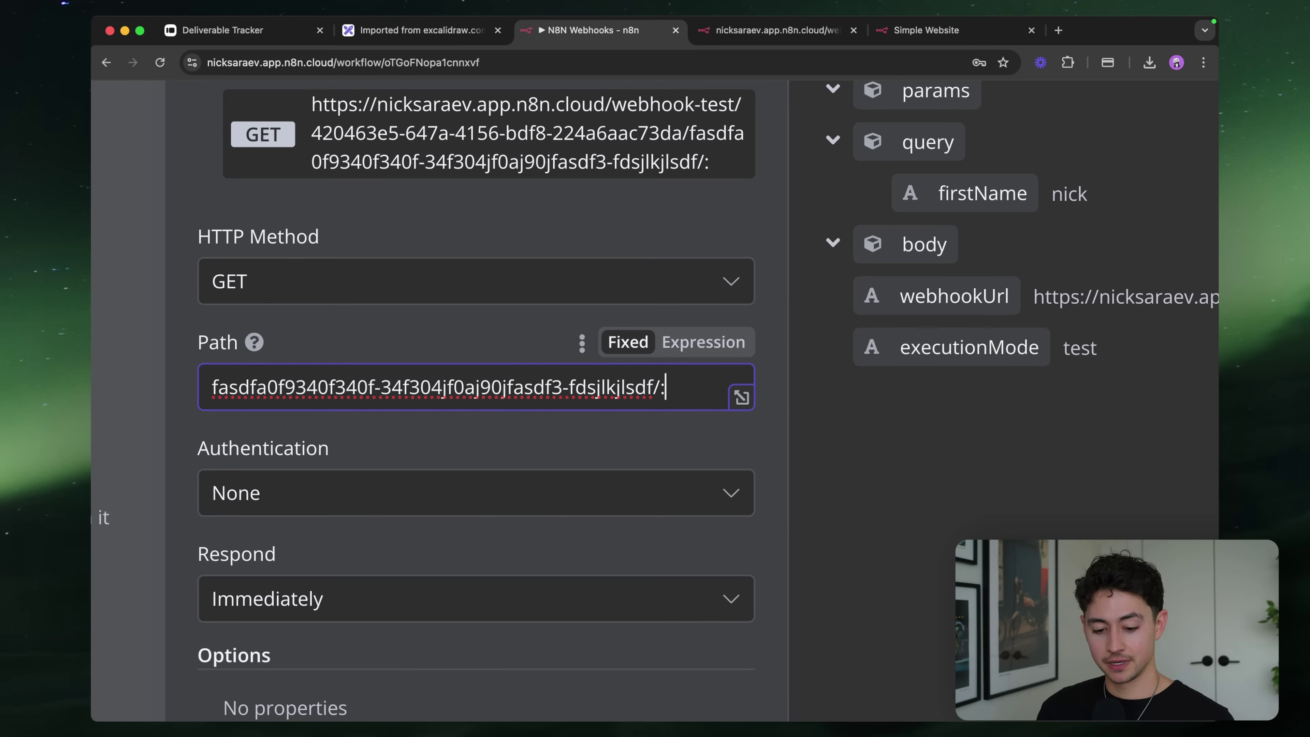
{"action": "triple_click", "coordinate": [518, 402]}
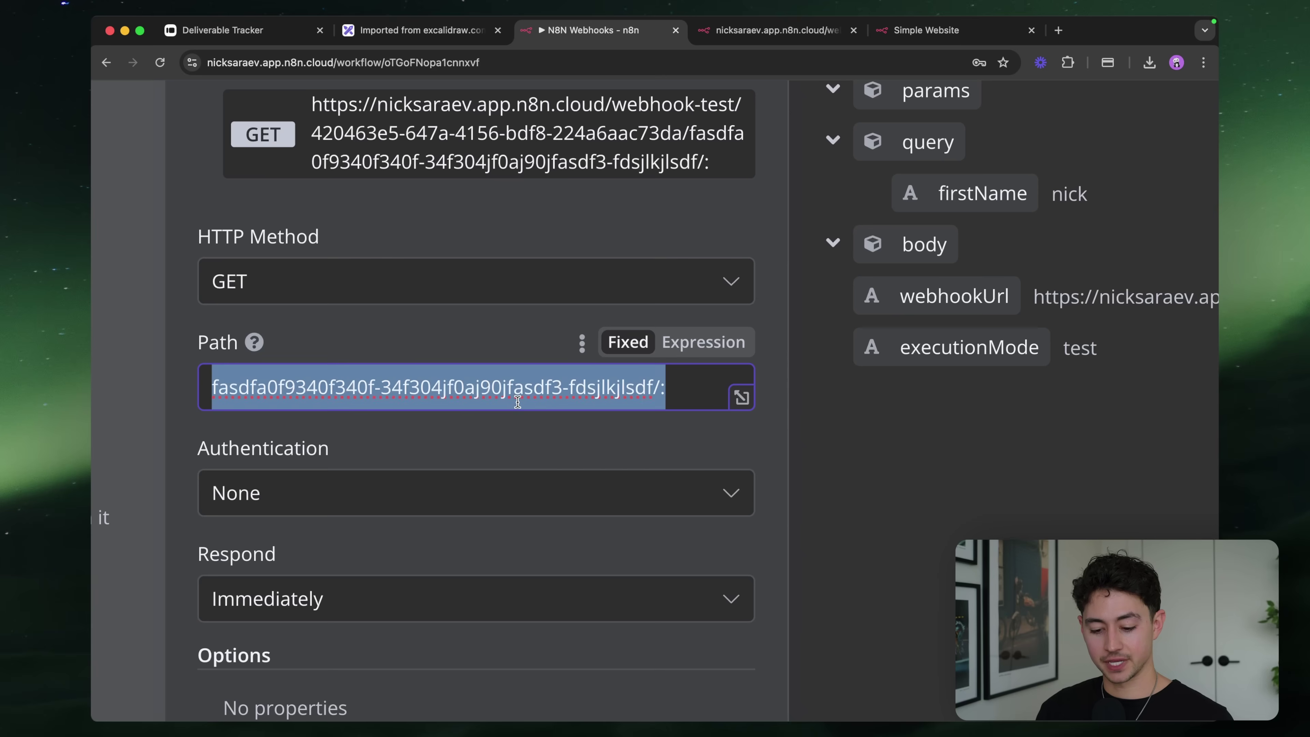
{"action": "key", "text": "BackSpace"}
{"action": "type", "text": "/"}
{"action": "key", "text": "BackSpace"}
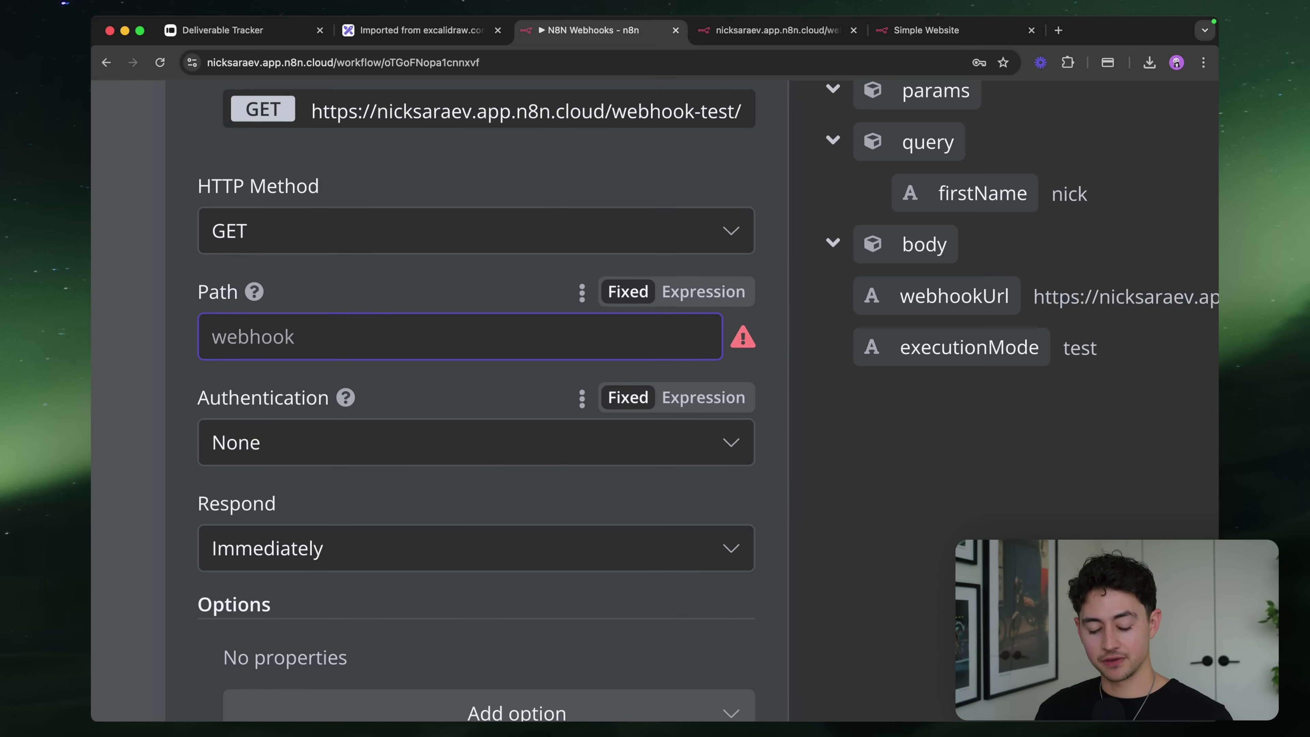
{"action": "type", "text": "p"}
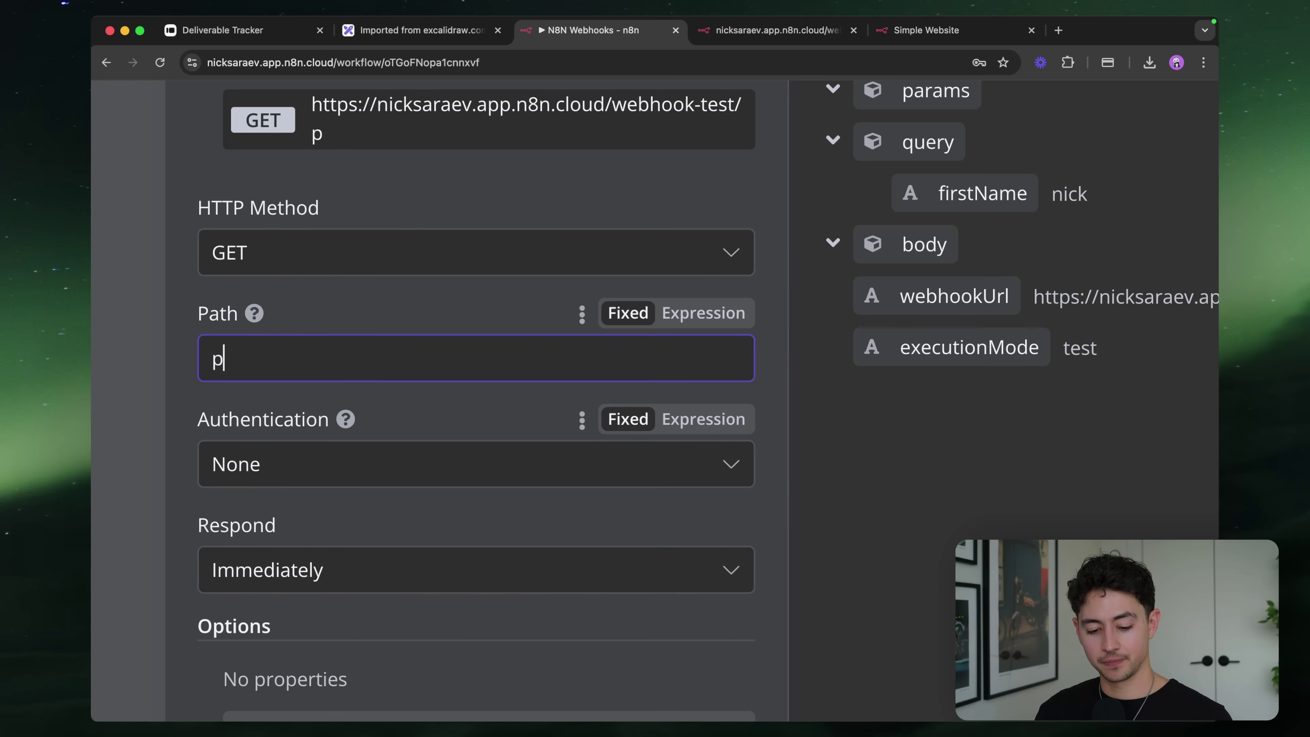
{"action": "key", "text": "BackSpace"}
{"action": "type", "text": "static-path/:"}
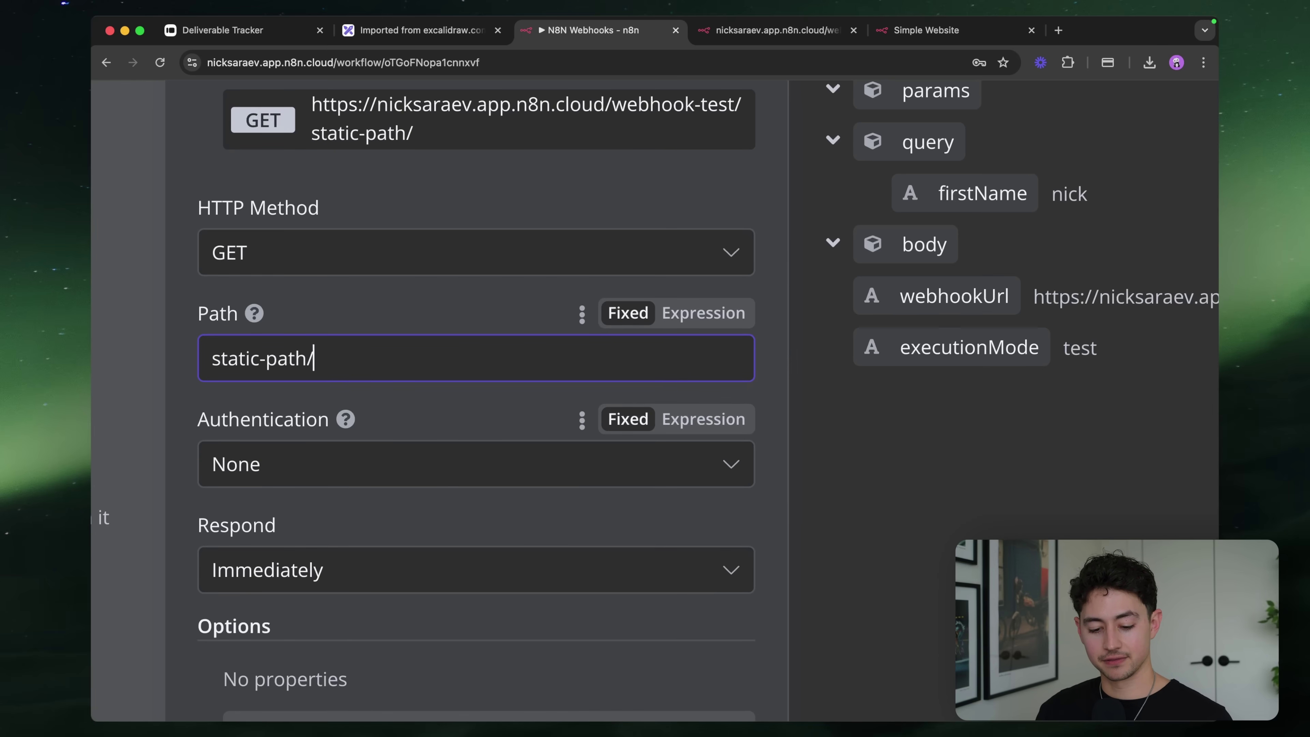
{"action": "key", "text": "BackSpace"}
{"action": "key", "text": "BackSpace"}
{"action": "type", "text": ":"}
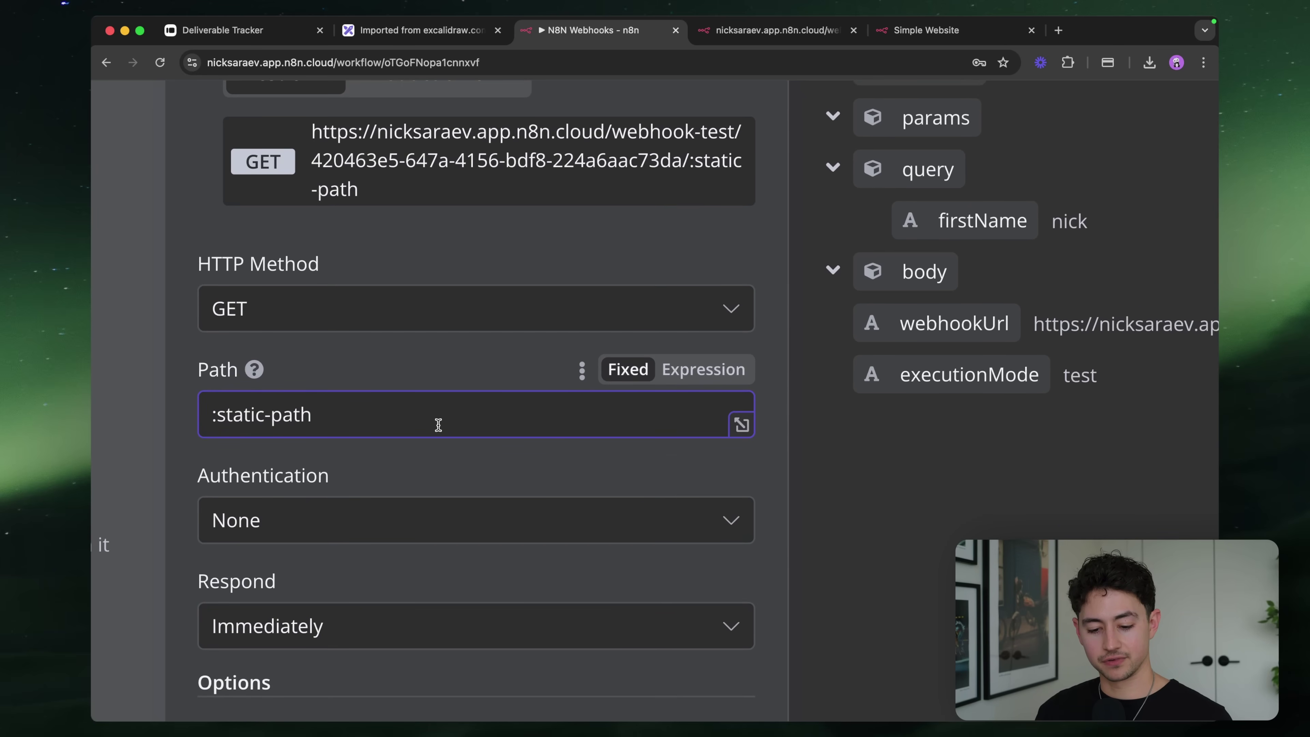
Finish the path as :firstName/:lastName and check the updated test URL
{"action": "scroll", "coordinate": [221, 415], "scroll_direction": "up", "scroll_amount": 5}
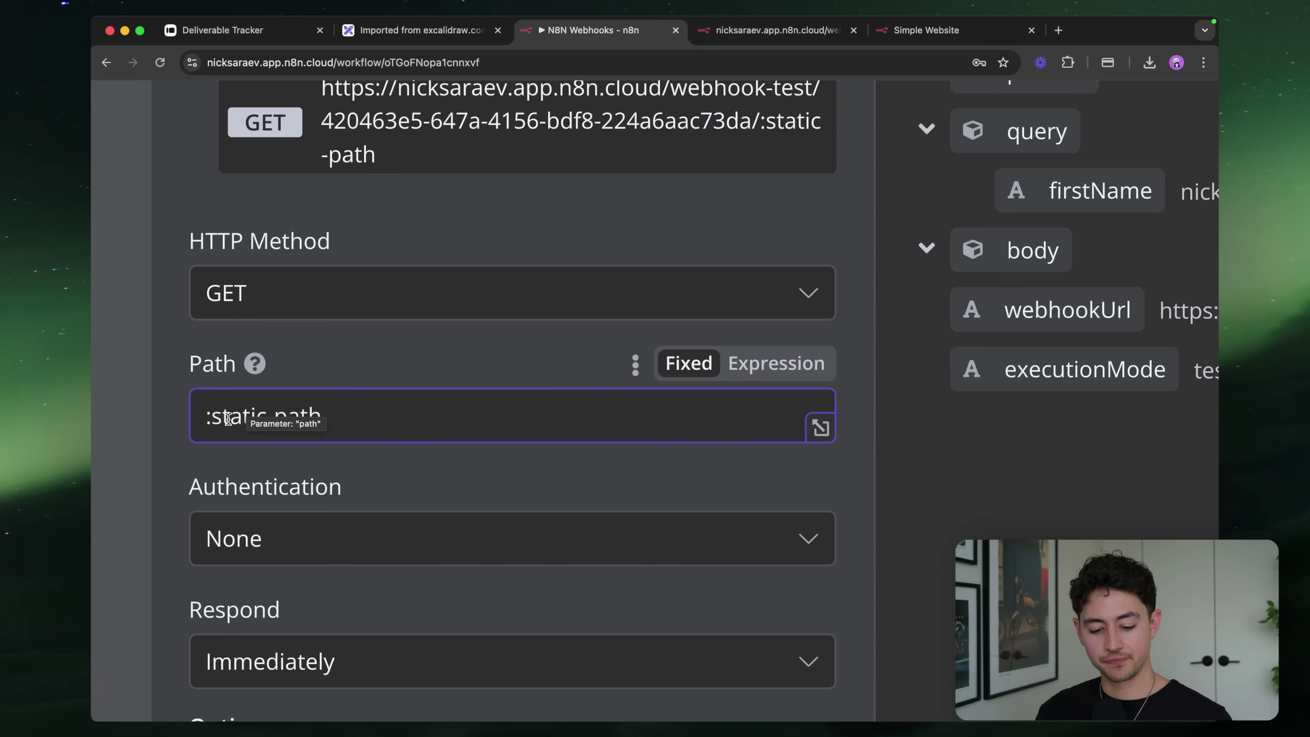
{"action": "scroll", "coordinate": [217, 417], "scroll_direction": "down", "scroll_amount": 5}
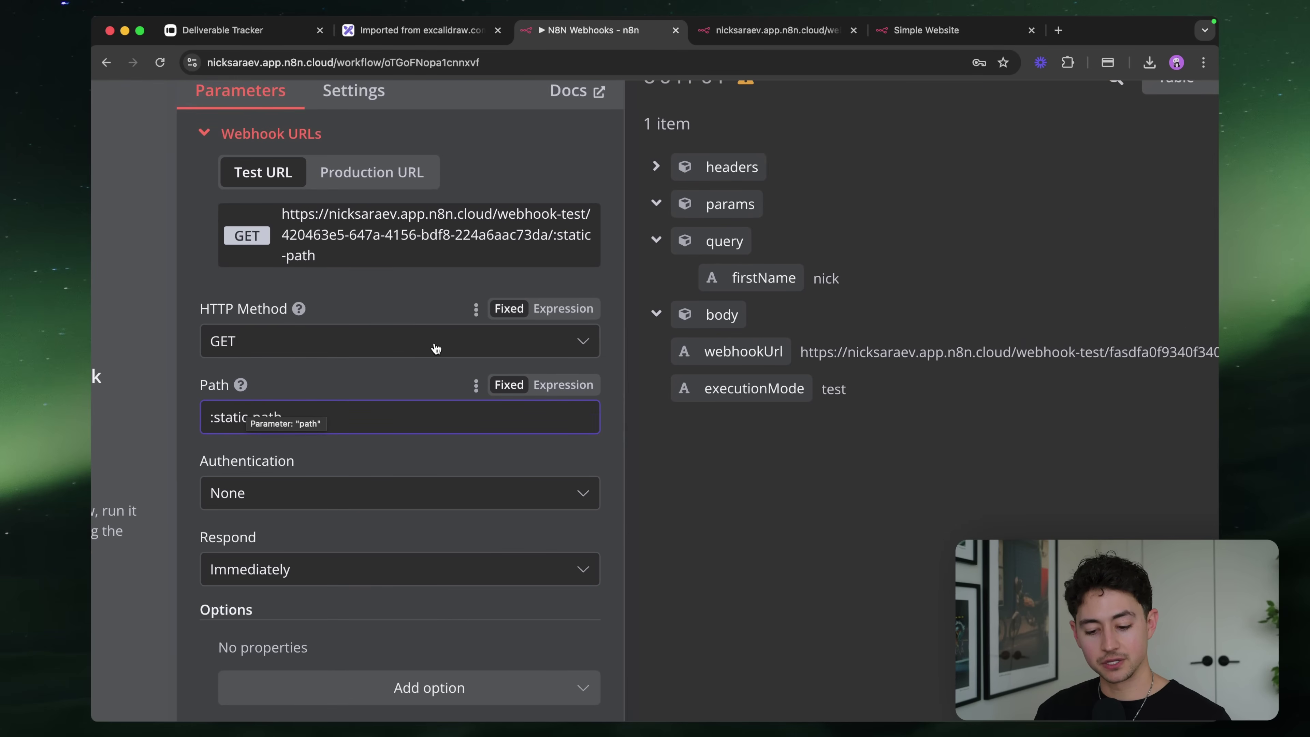
{"action": "scroll", "coordinate": [395, 203], "scroll_direction": "up", "scroll_amount": 5}
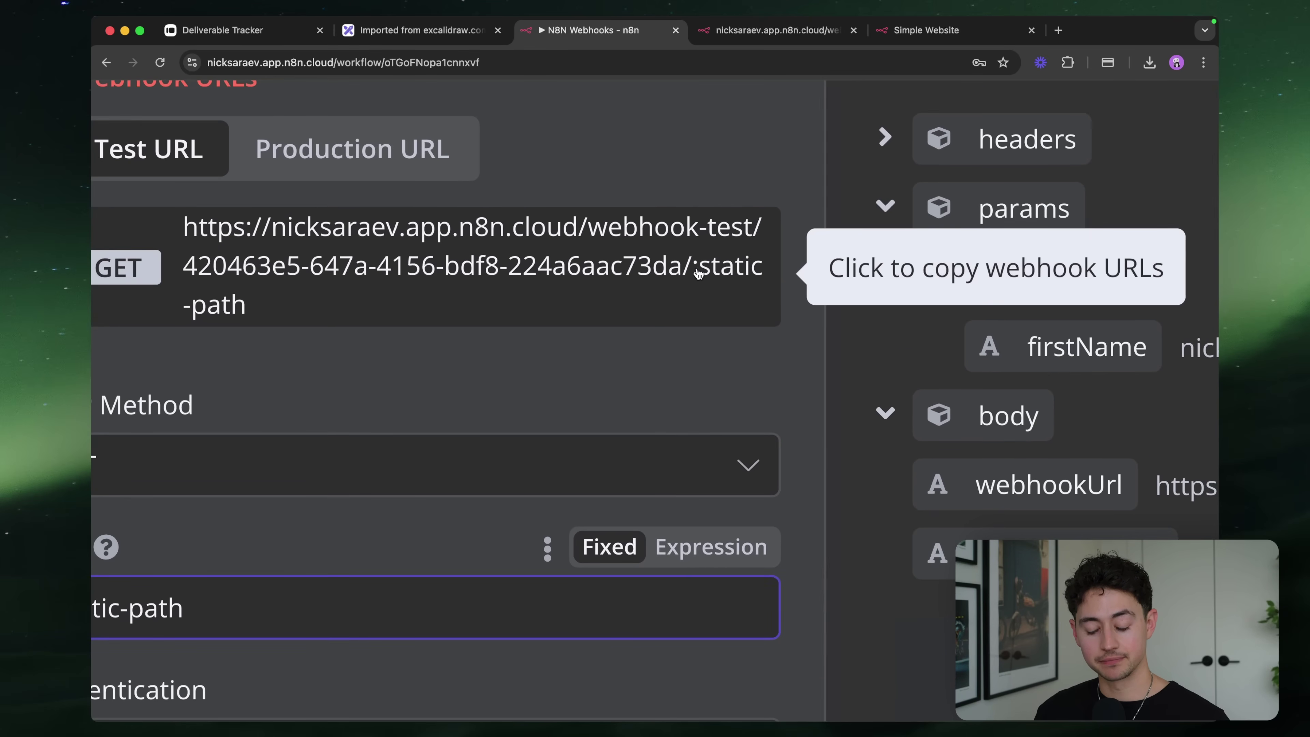
{"action": "scroll", "coordinate": [703, 278], "scroll_direction": "left", "scroll_amount": 2}
{"action": "scroll", "coordinate": [451, 317], "scroll_direction": "left", "scroll_amount": 5}
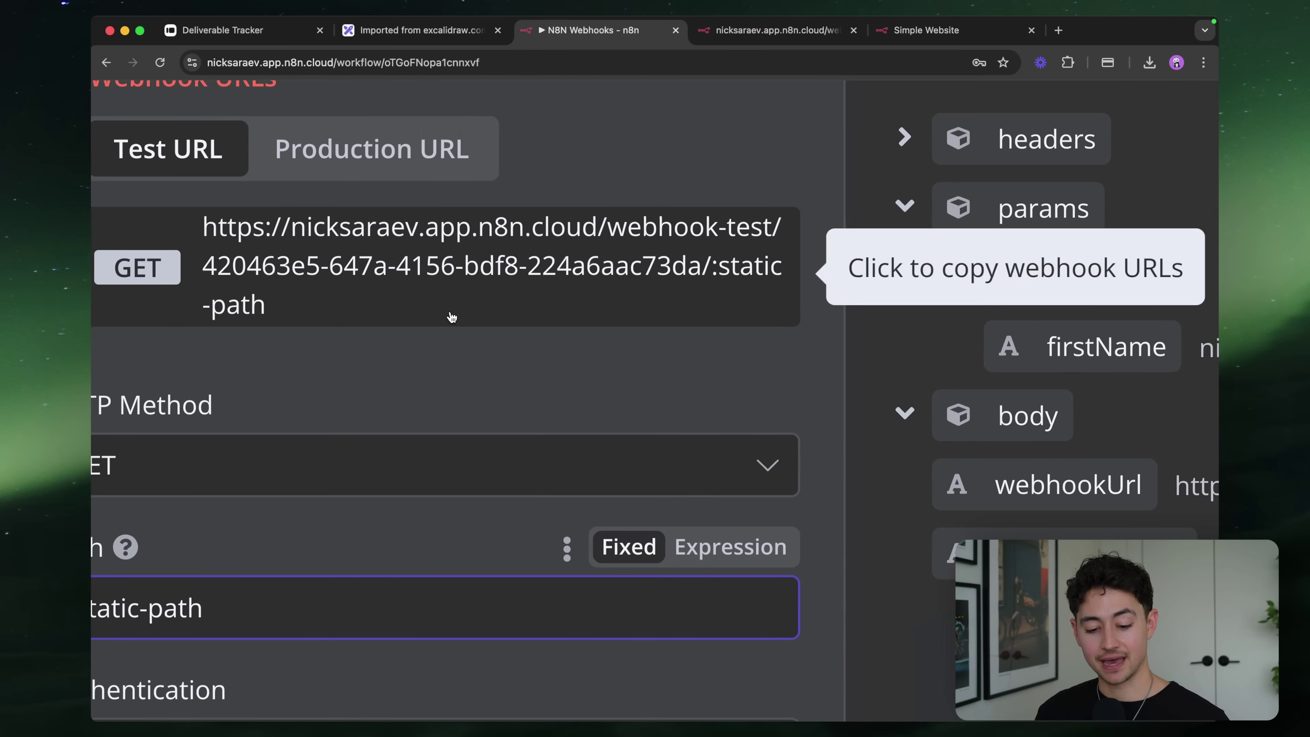
{"action": "scroll", "coordinate": [681, 322], "scroll_direction": "right", "scroll_amount": 2}
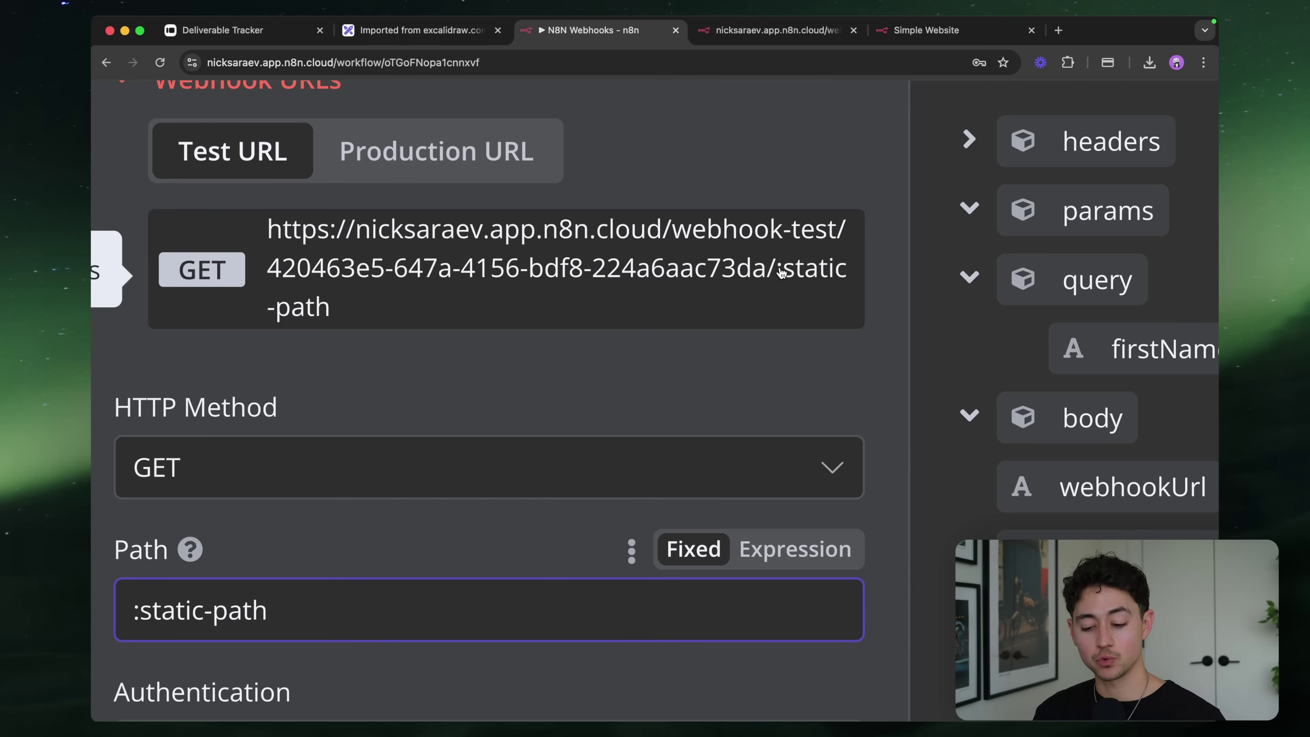
{"action": "mouse_move", "coordinate": [589, 403]}
{"action": "key", "text": "BackSpace"}
{"action": "key", "text": "BackSpace"}
{"action": "key", "text": "BackSpace"}
{"action": "key", "text": "BackSpace"}
{"action": "key", "text": "BackSpace"}
{"action": "key", "text": "BackSpace"}
{"action": "key", "text": "BackSpace"}
{"action": "key", "text": "BackSpace"}
{"action": "key", "text": "BackSpace"}
{"action": "key", "text": "BackSpace"}
{"action": "key", "text": "BackSpace"}
{"action": "type", "text": "firstName"}
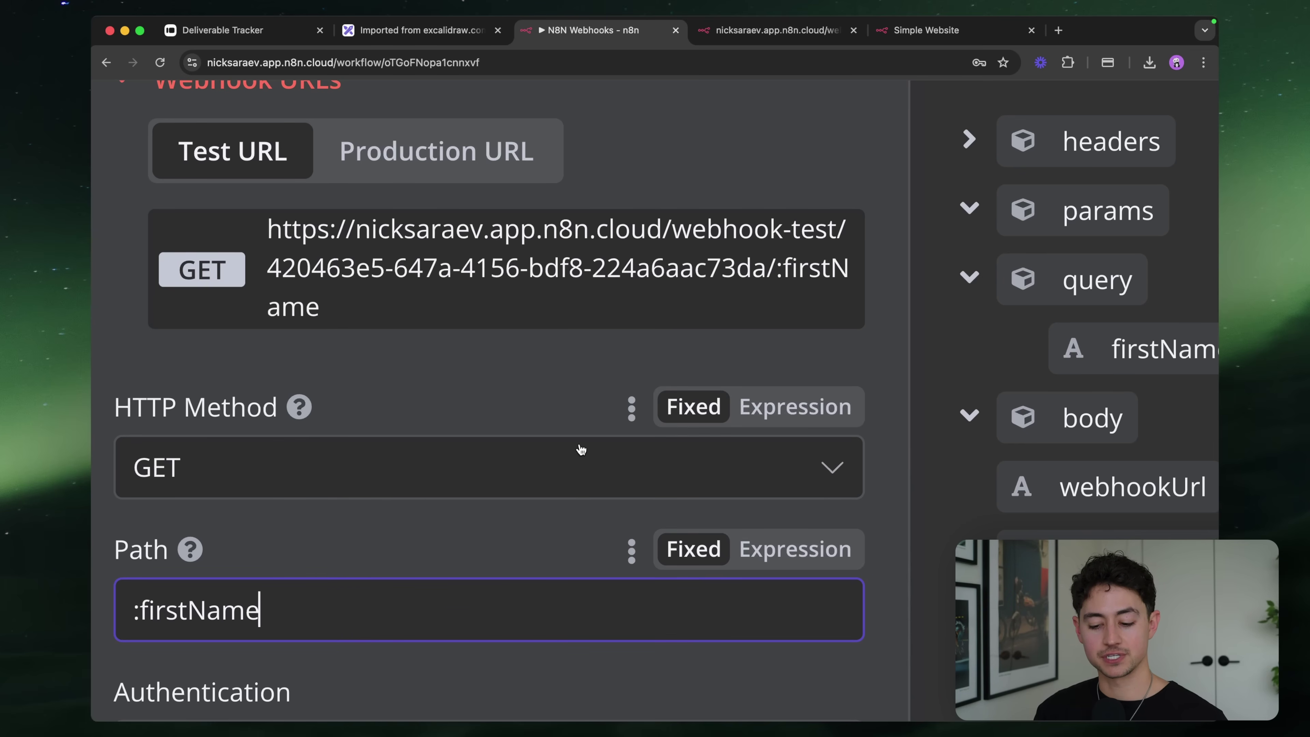
{"action": "scroll", "coordinate": [581, 450], "scroll_direction": "down", "scroll_amount": 2}
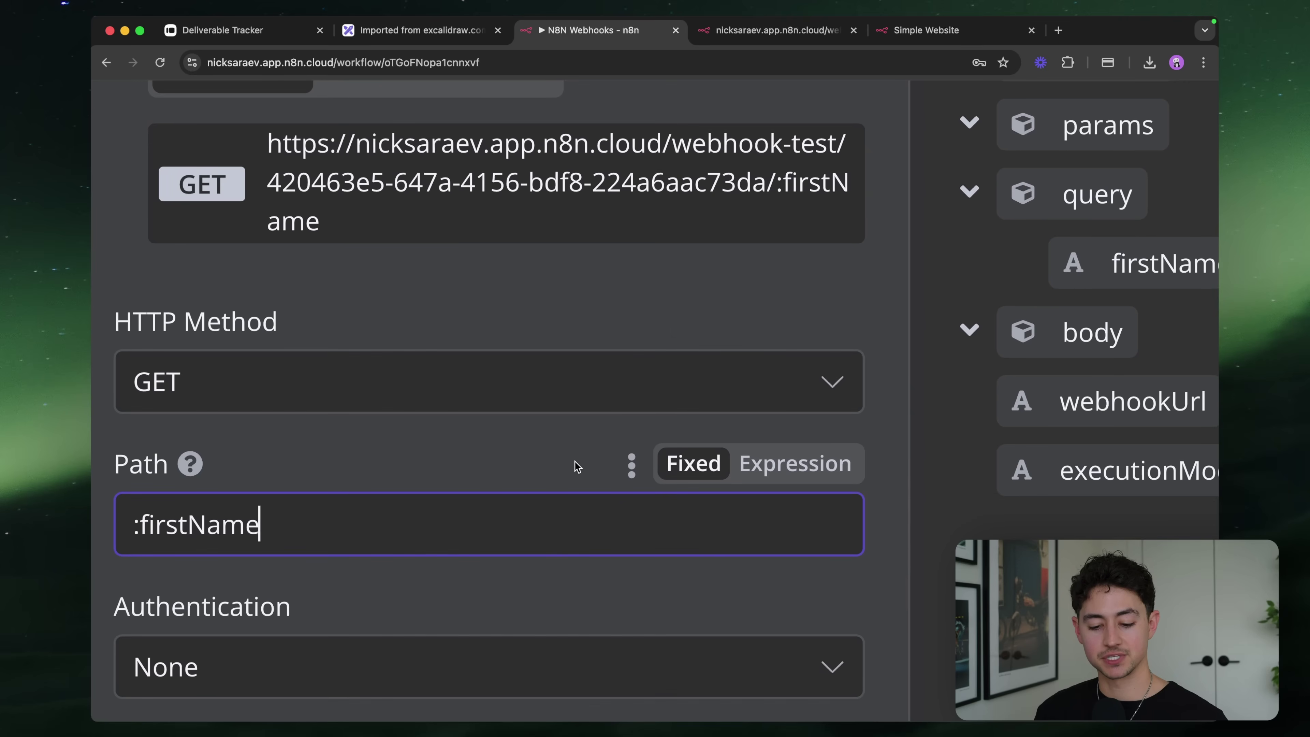
{"action": "type", "text": "/:lastName"}
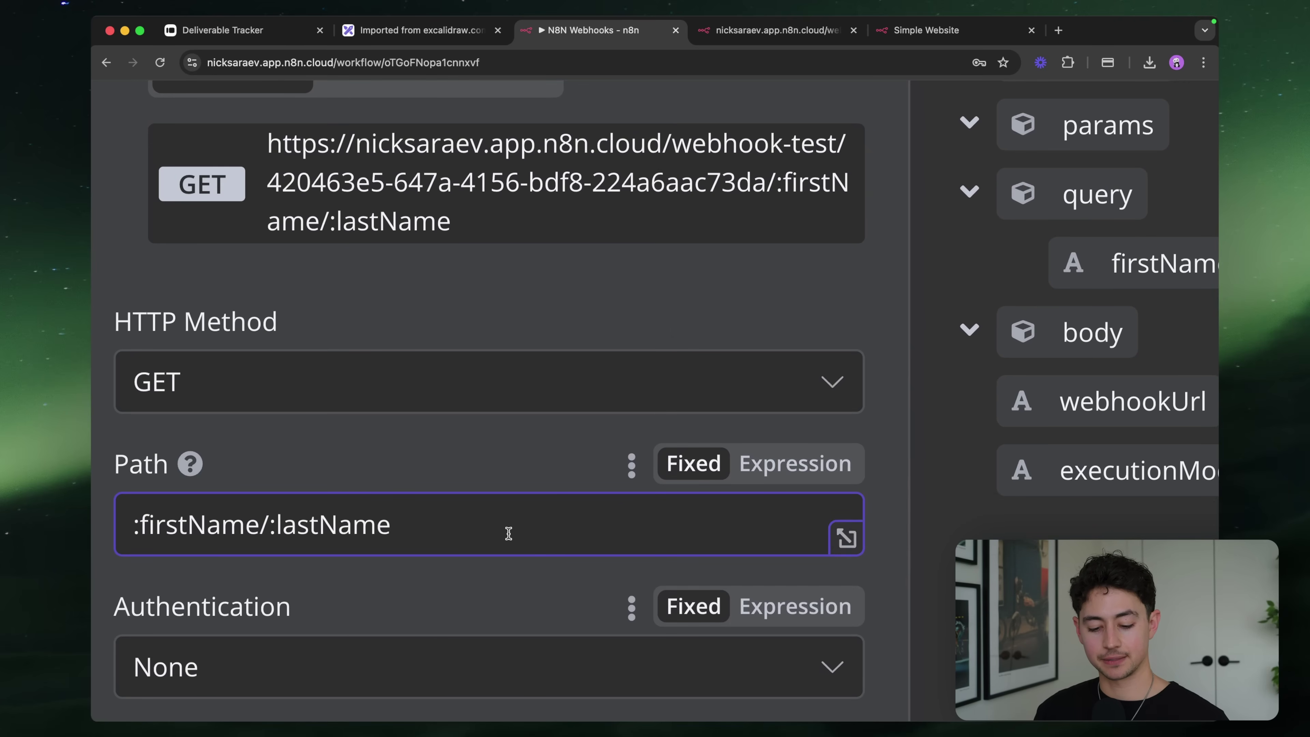
{"action": "key", "text": "super+minus"}
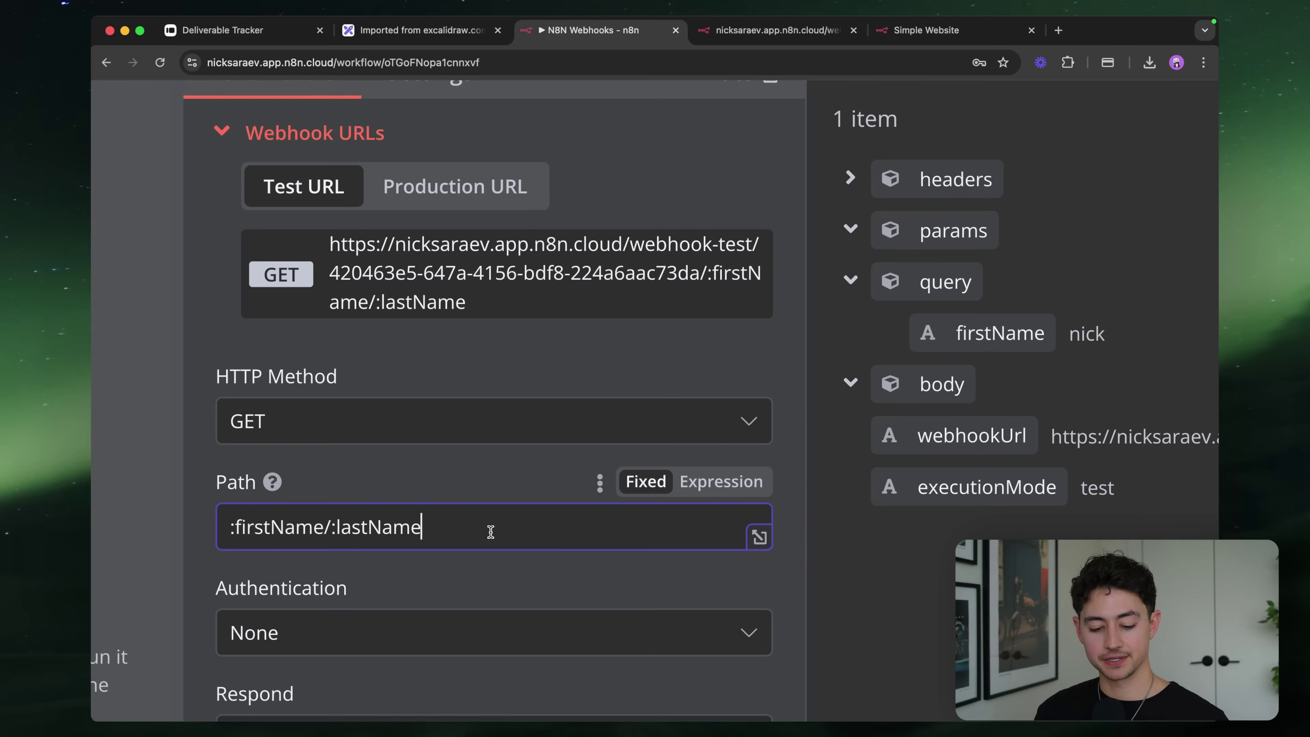
{"action": "key", "text": "super+0"}
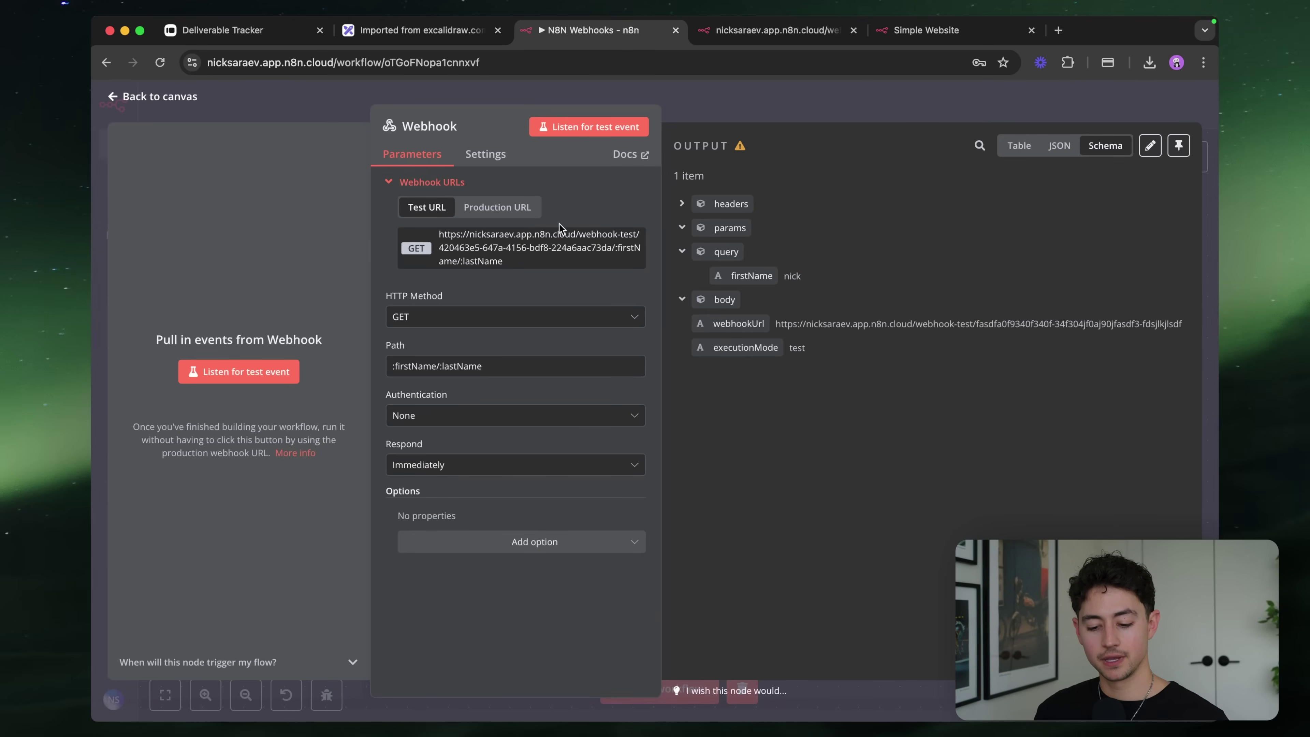
Listen for a test event and load the test URL with a first and last name as path segments
{"action": "left_click", "coordinate": [601, 130]}
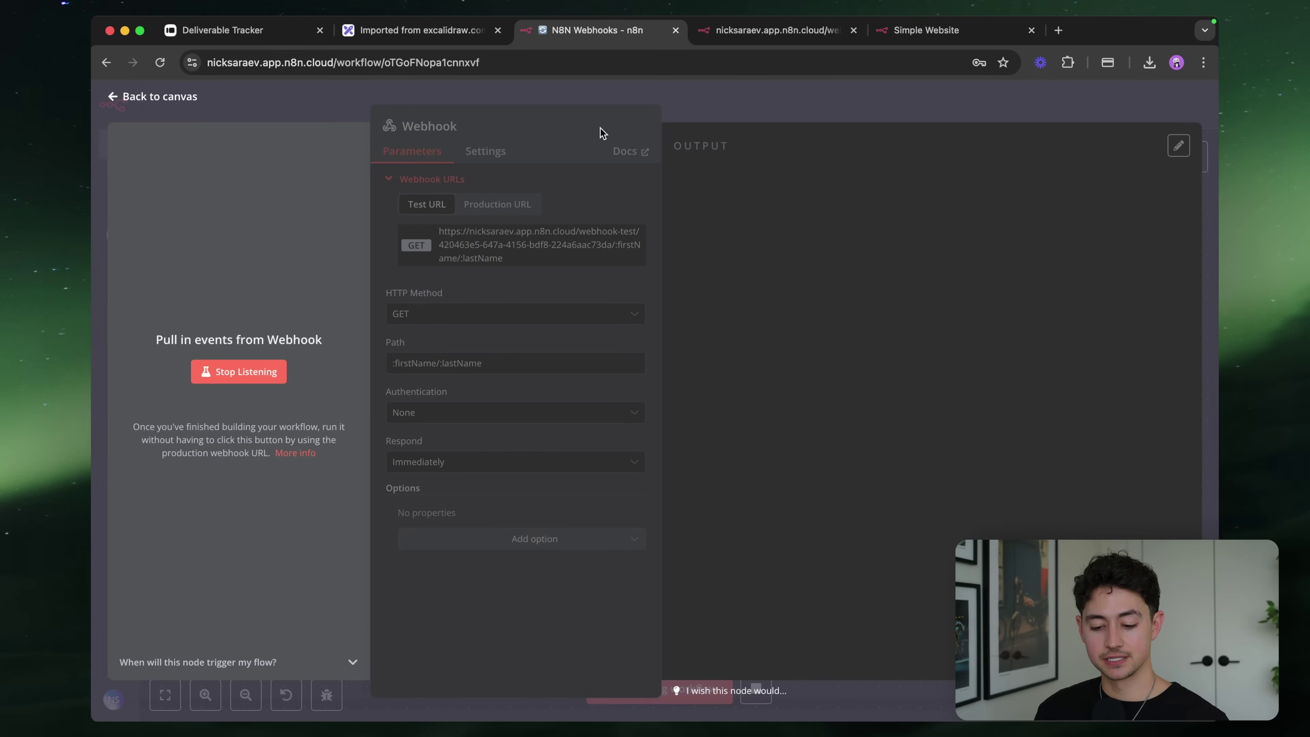
{"action": "key", "text": "super+t"}
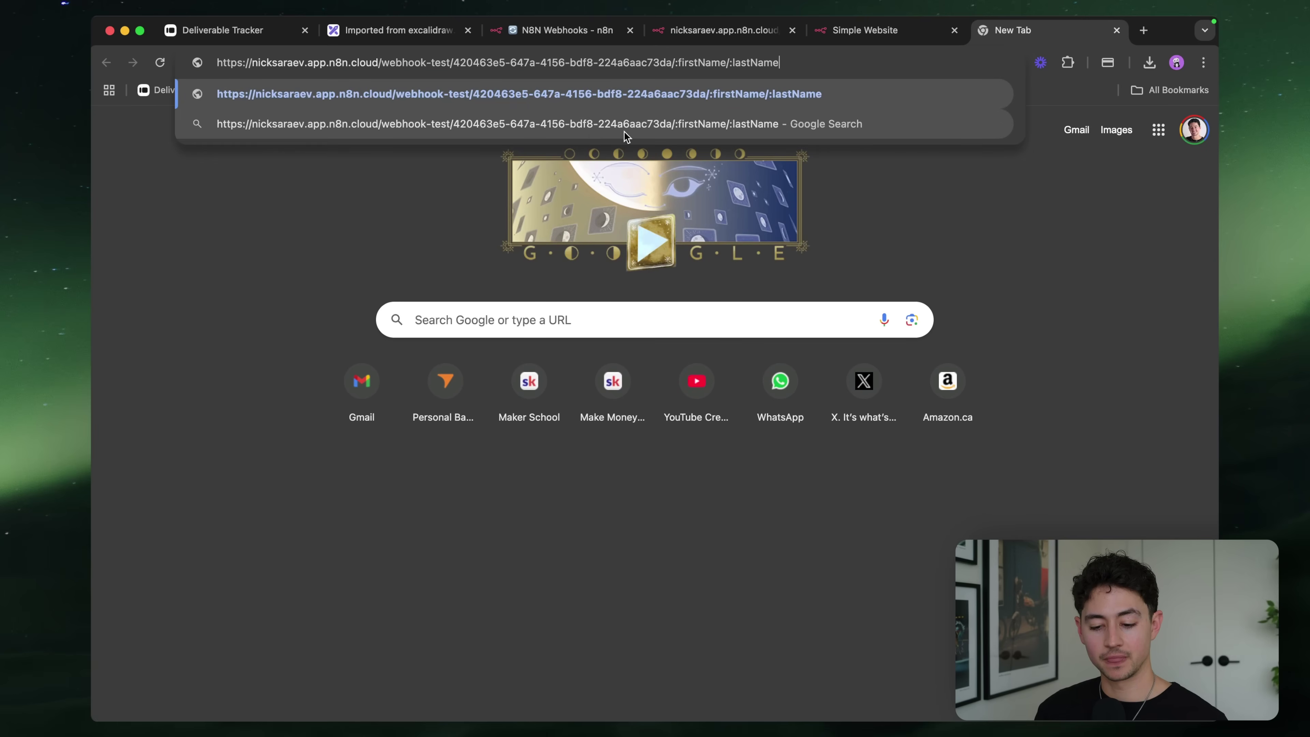
{"action": "double_click", "coordinate": [702, 62]}
{"action": "type", "text": "Nick"}
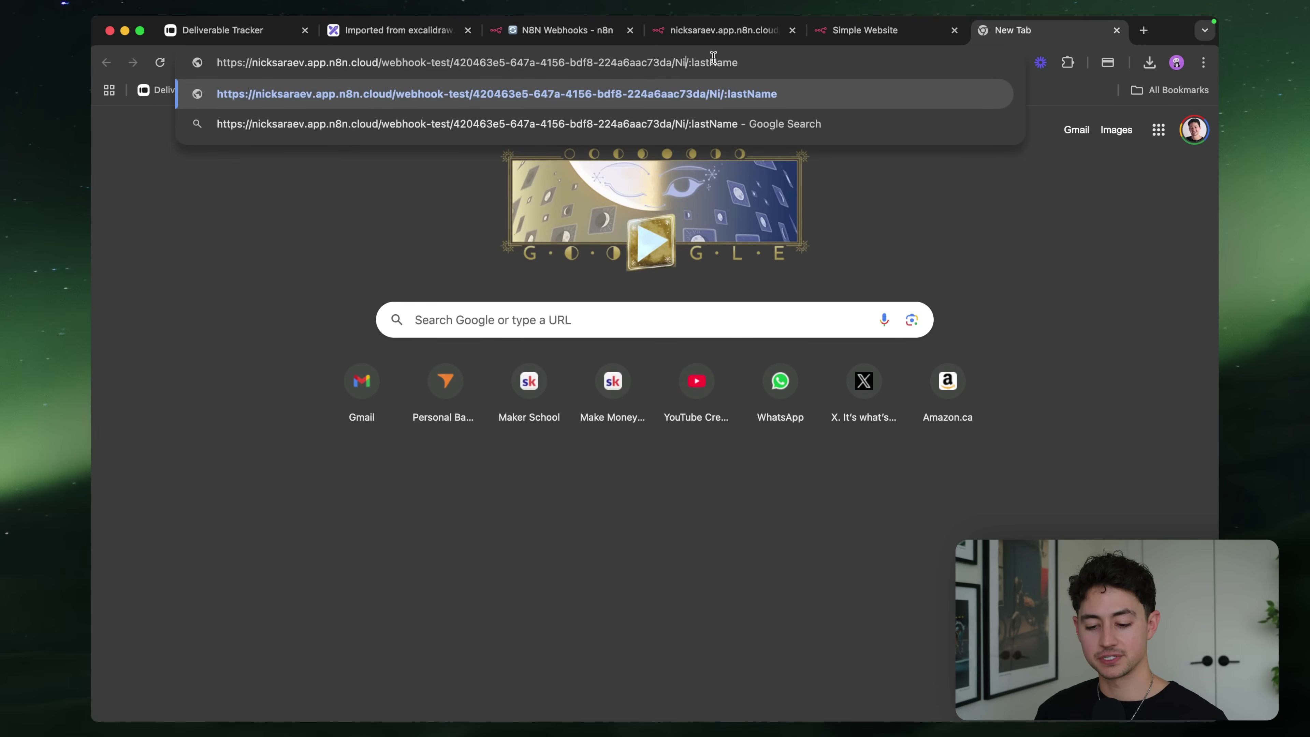
{"action": "double_click", "coordinate": [707, 64]}
{"action": "type", "text": "Saraev"}
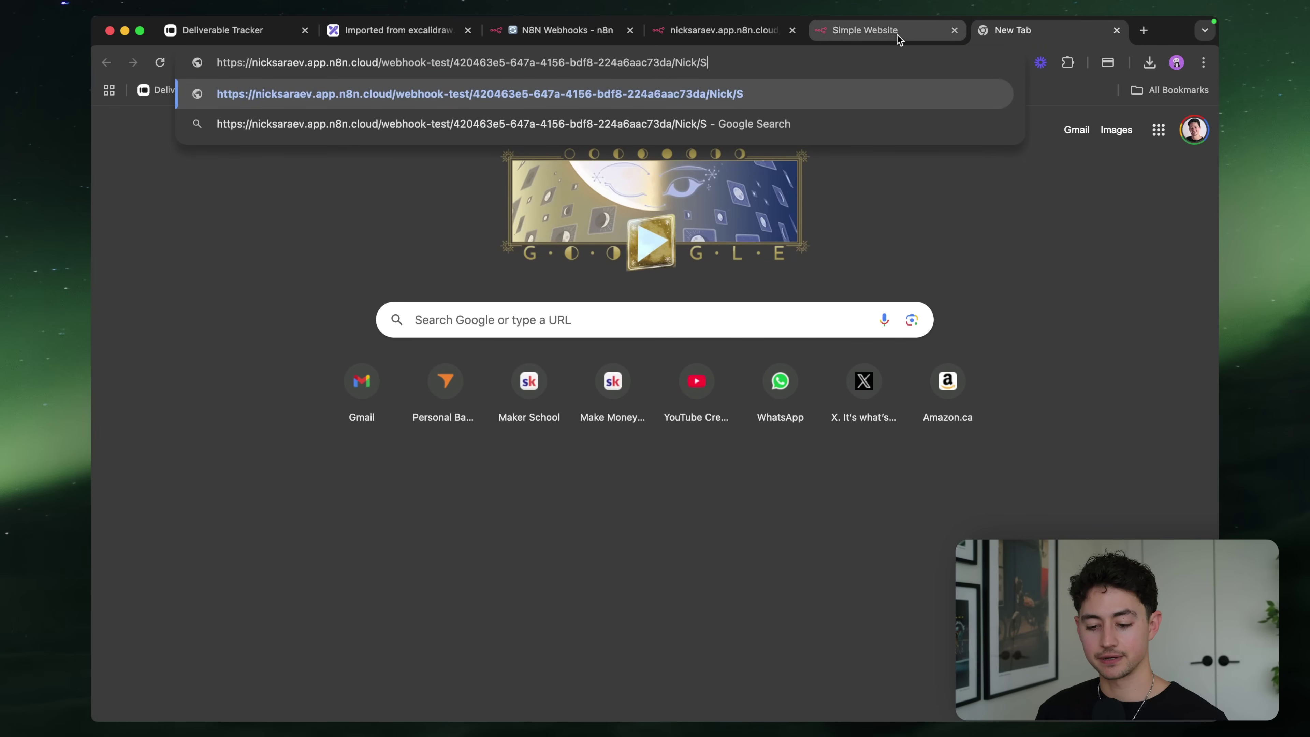
{"action": "key", "text": "Return"}
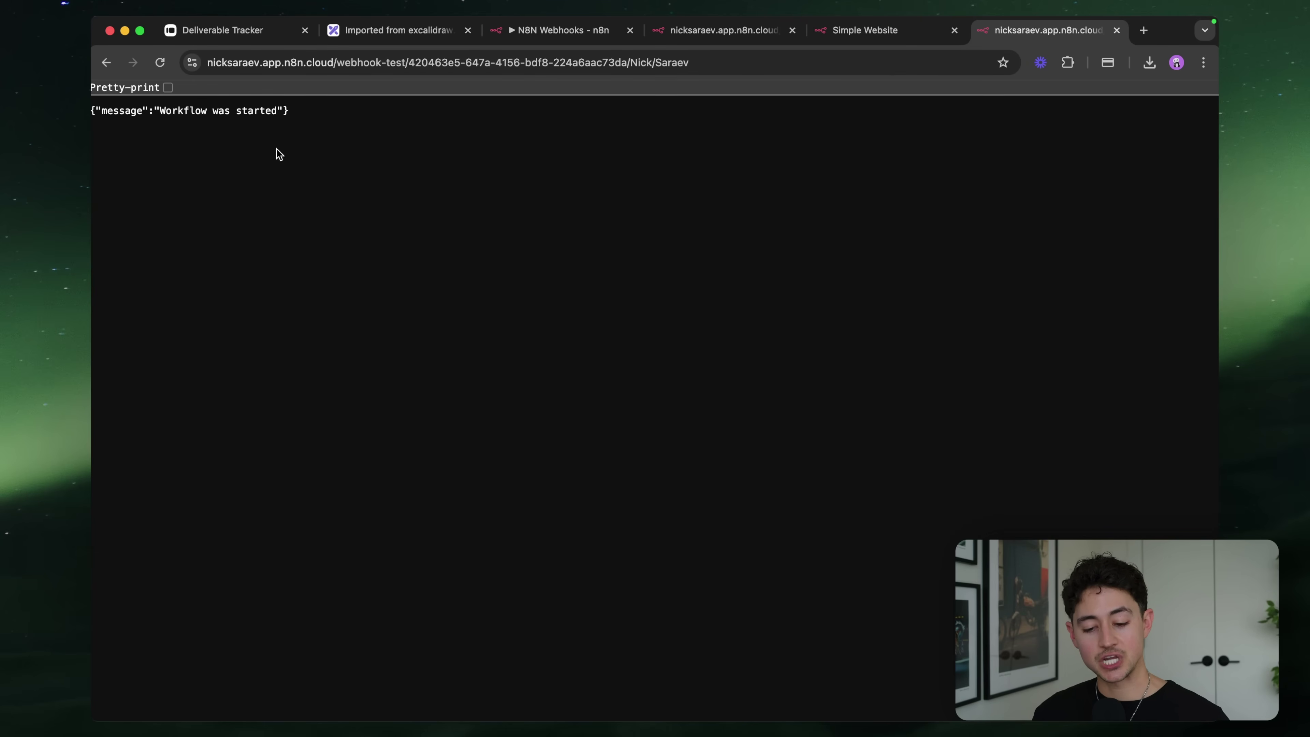
Back in n8n, verify the output params show the firstName and lastName values
{"action": "left_click", "coordinate": [527, 32]}
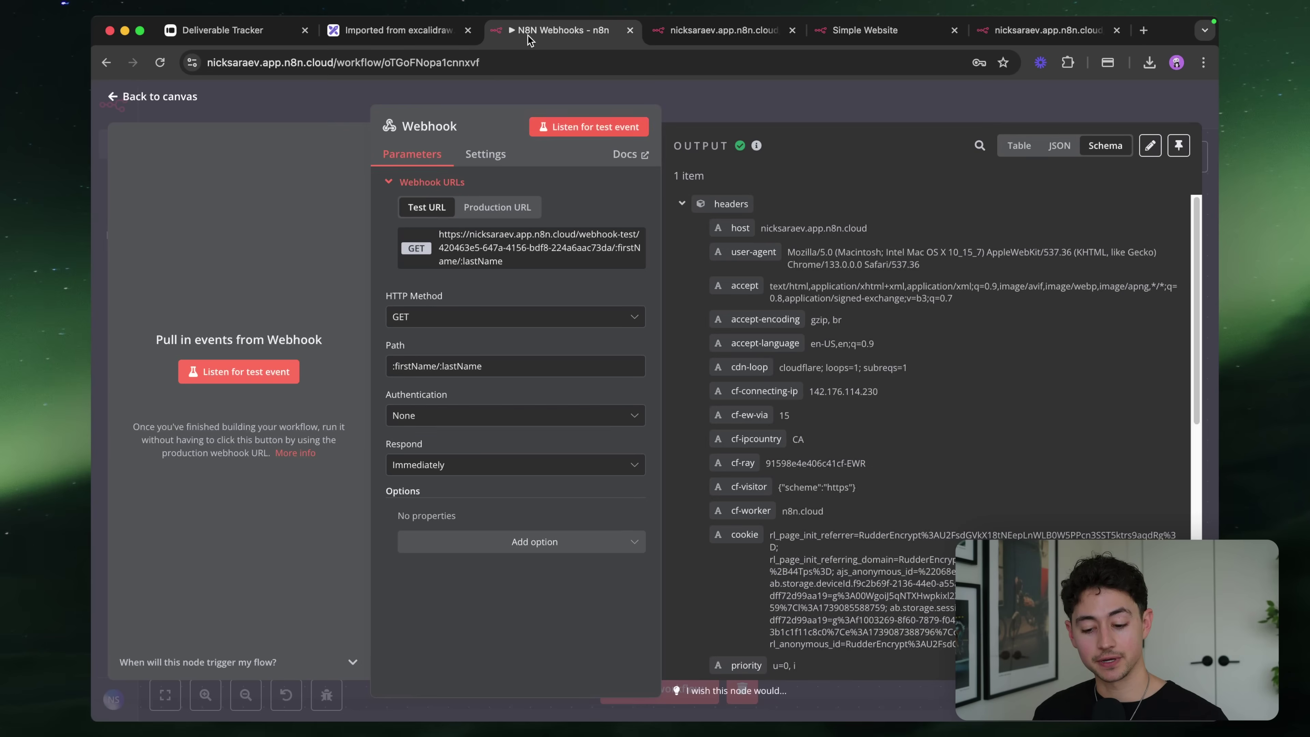
{"action": "scroll", "coordinate": [940, 243], "scroll_direction": "down", "scroll_amount": 2}
{"action": "scroll", "coordinate": [980, 269], "scroll_direction": "up", "scroll_amount": 2}
{"action": "left_click", "coordinate": [681, 205]}
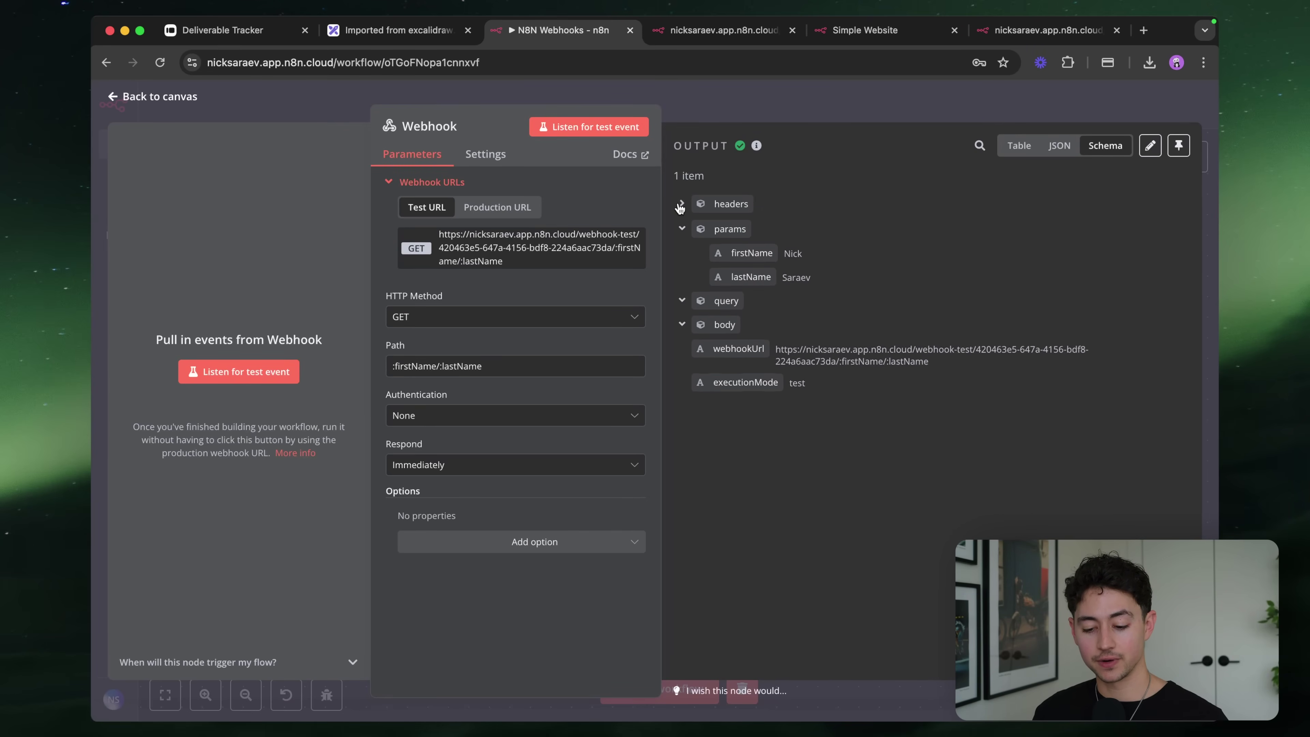
{"action": "scroll", "coordinate": [869, 241], "scroll_direction": "up", "scroll_amount": 3}
{"action": "scroll", "coordinate": [869, 241], "scroll_direction": "up", "scroll_amount": 2}
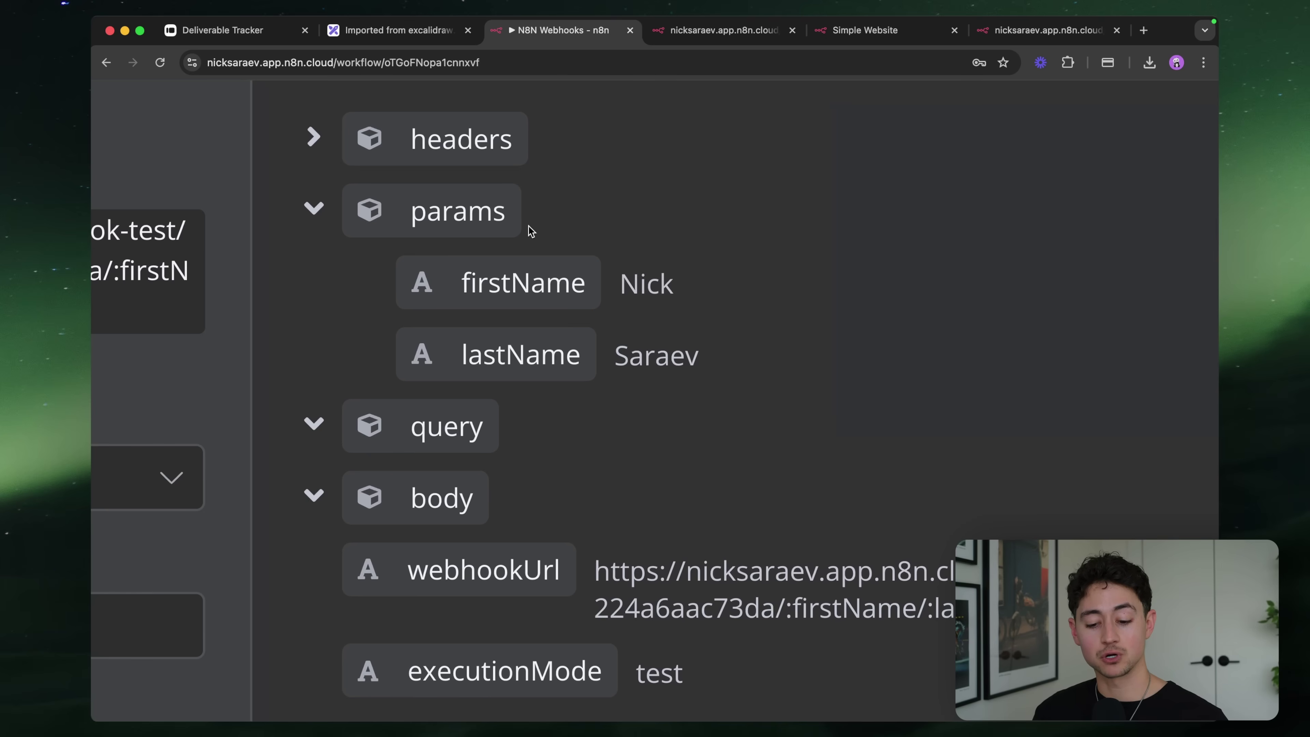
{"action": "double_click", "coordinate": [509, 283]}
{"action": "double_click", "coordinate": [521, 355]}
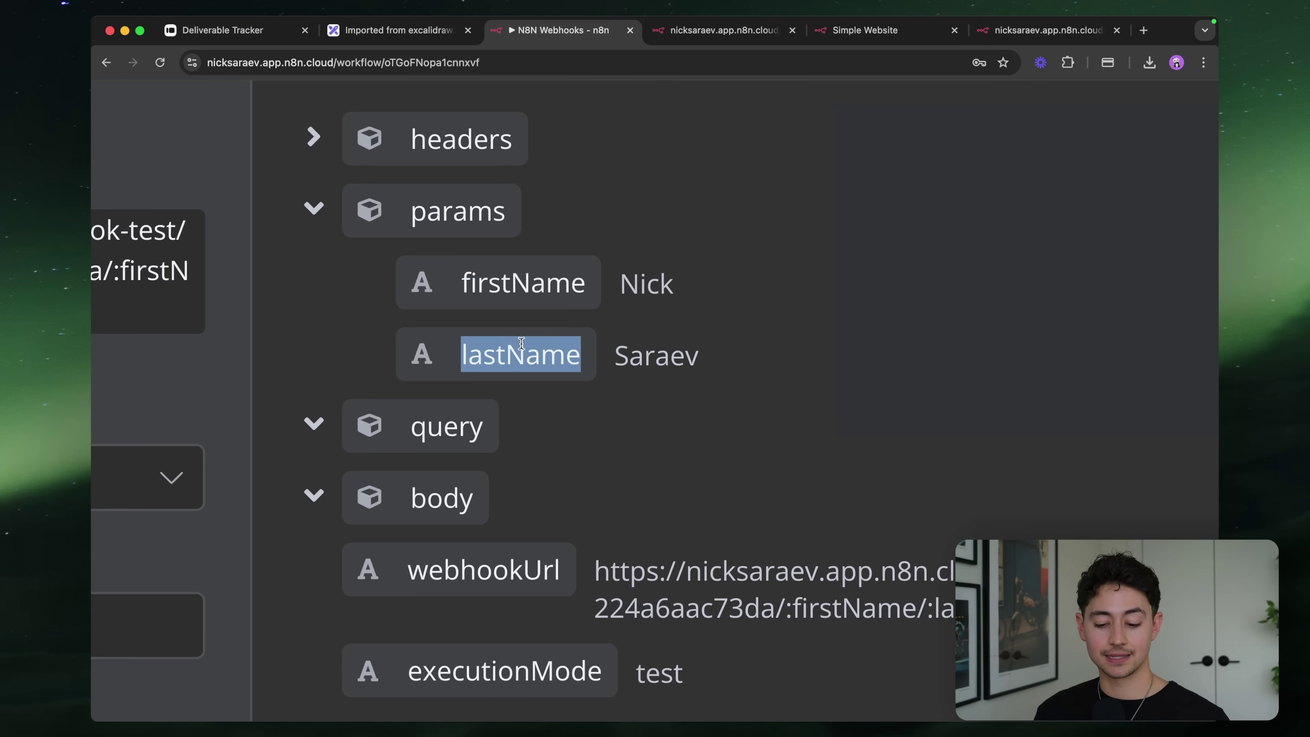
{"action": "left_click", "coordinate": [653, 338]}
{"action": "scroll", "coordinate": [599, 282], "scroll_direction": "left", "scroll_amount": 5}
{"action": "scroll", "coordinate": [598, 283], "scroll_direction": "left", "scroll_amount": 5}
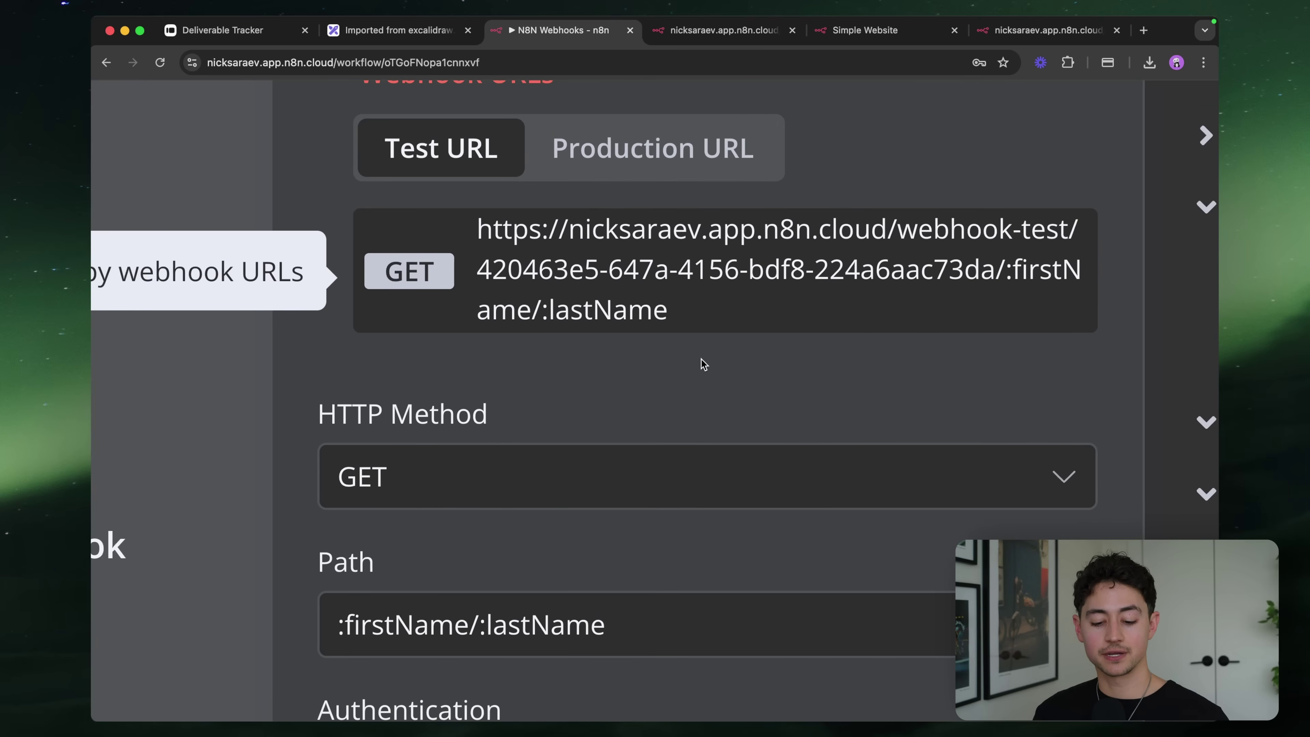
{"action": "scroll", "coordinate": [702, 366], "scroll_direction": "down", "scroll_amount": 5}
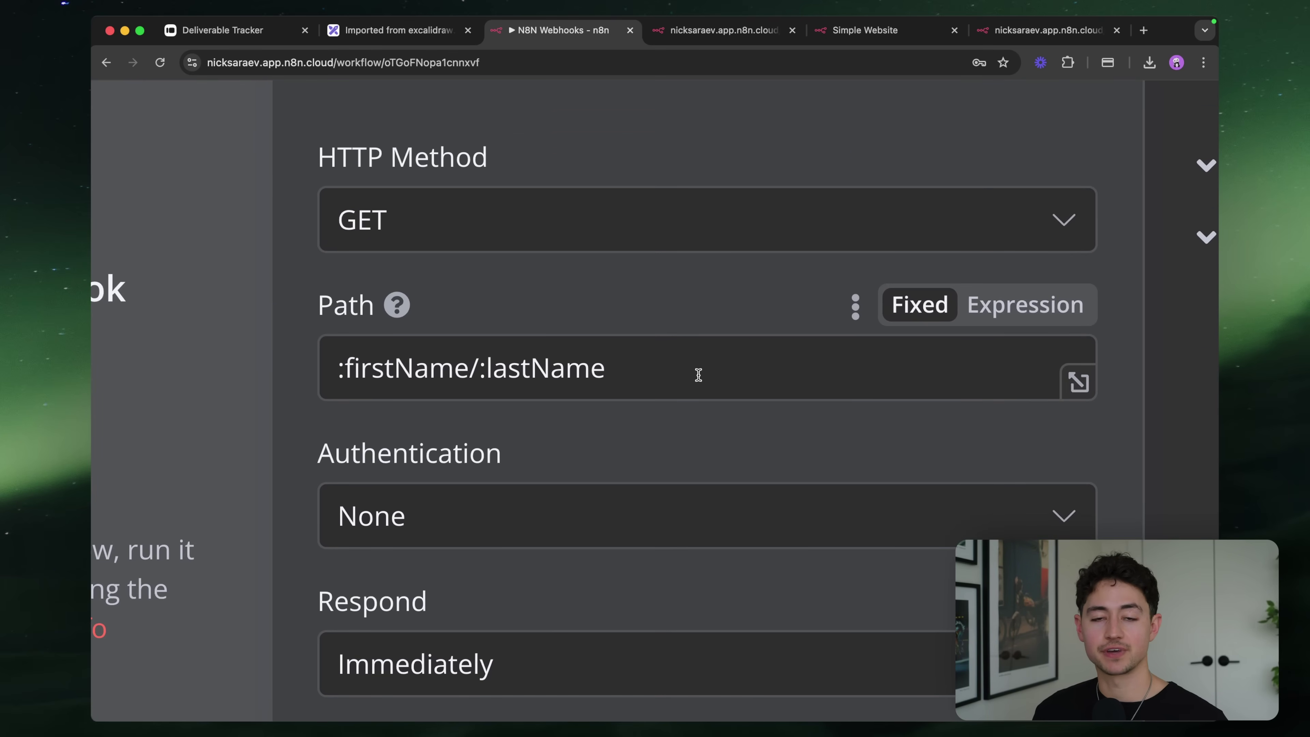
{"action": "scroll", "coordinate": [667, 362], "scroll_direction": "up", "scroll_amount": 5}
{"action": "scroll", "coordinate": [667, 363], "scroll_direction": "right", "scroll_amount": 2}
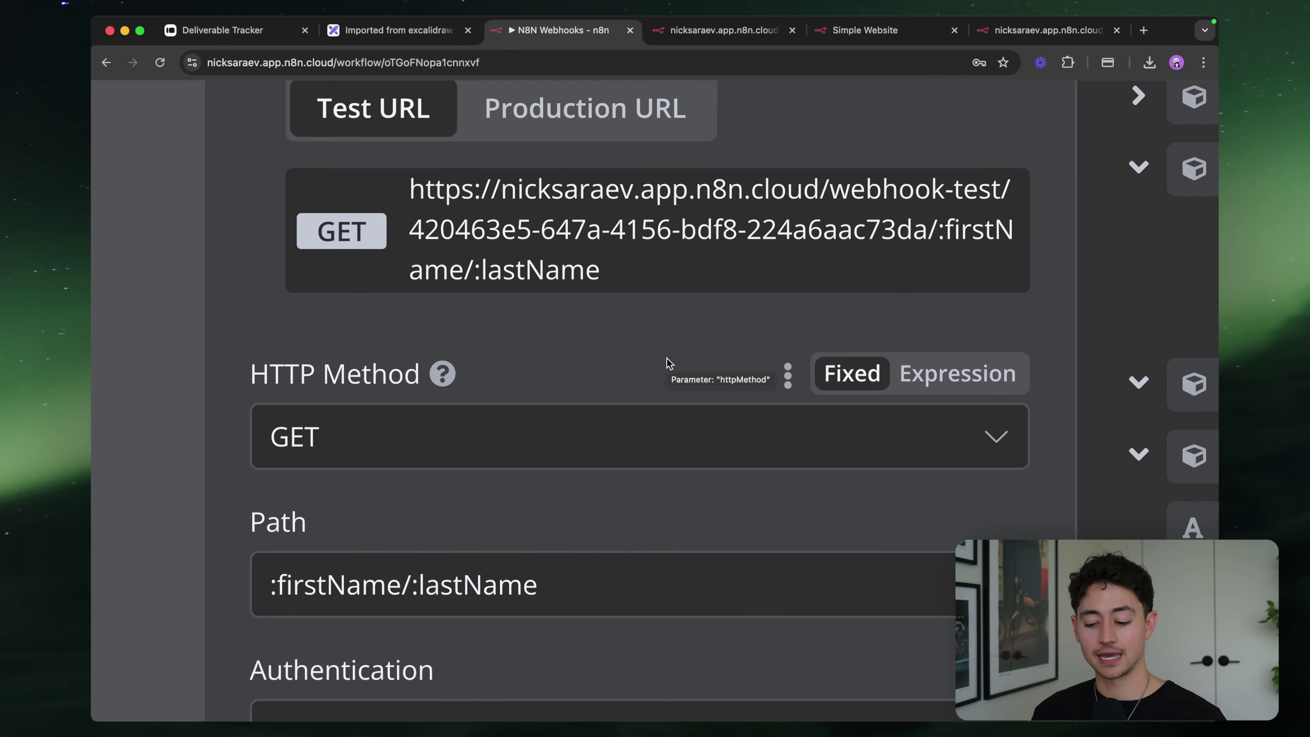
{"action": "scroll", "coordinate": [667, 362], "scroll_direction": "up", "scroll_amount": 1}
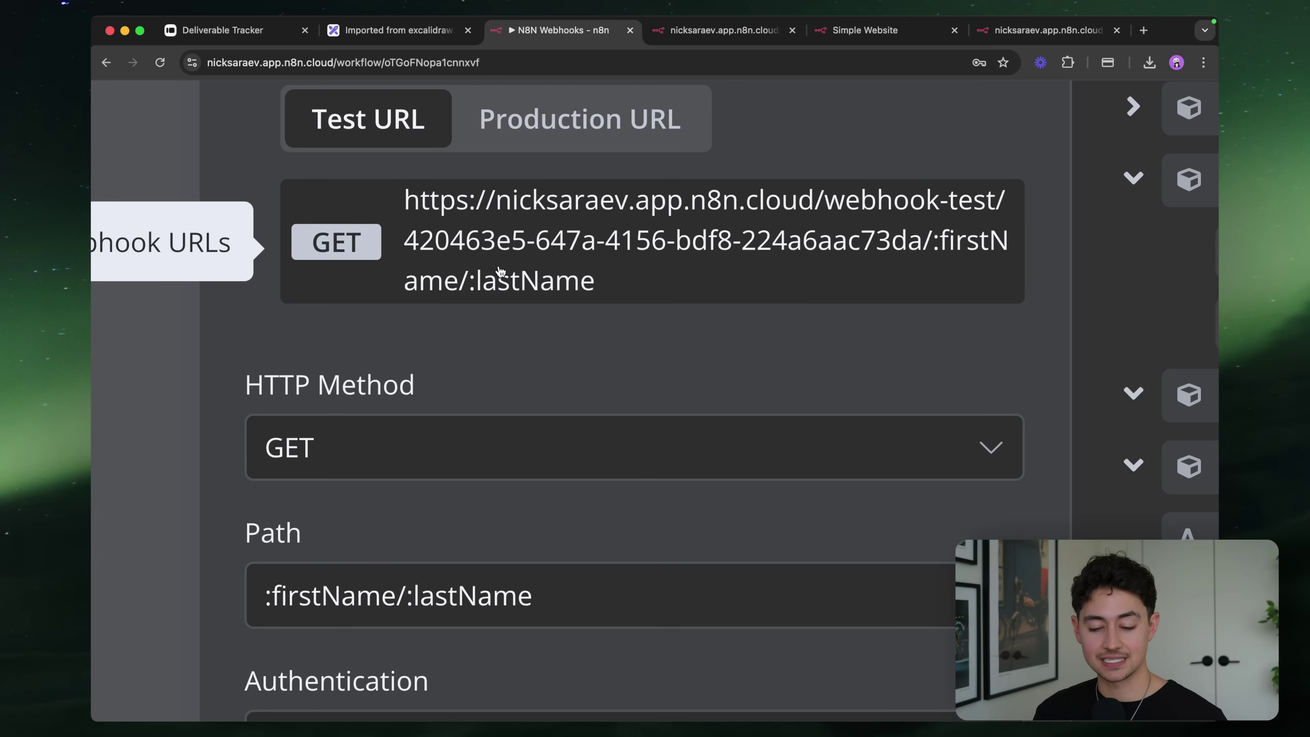
{"action": "key", "text": "super+0"}
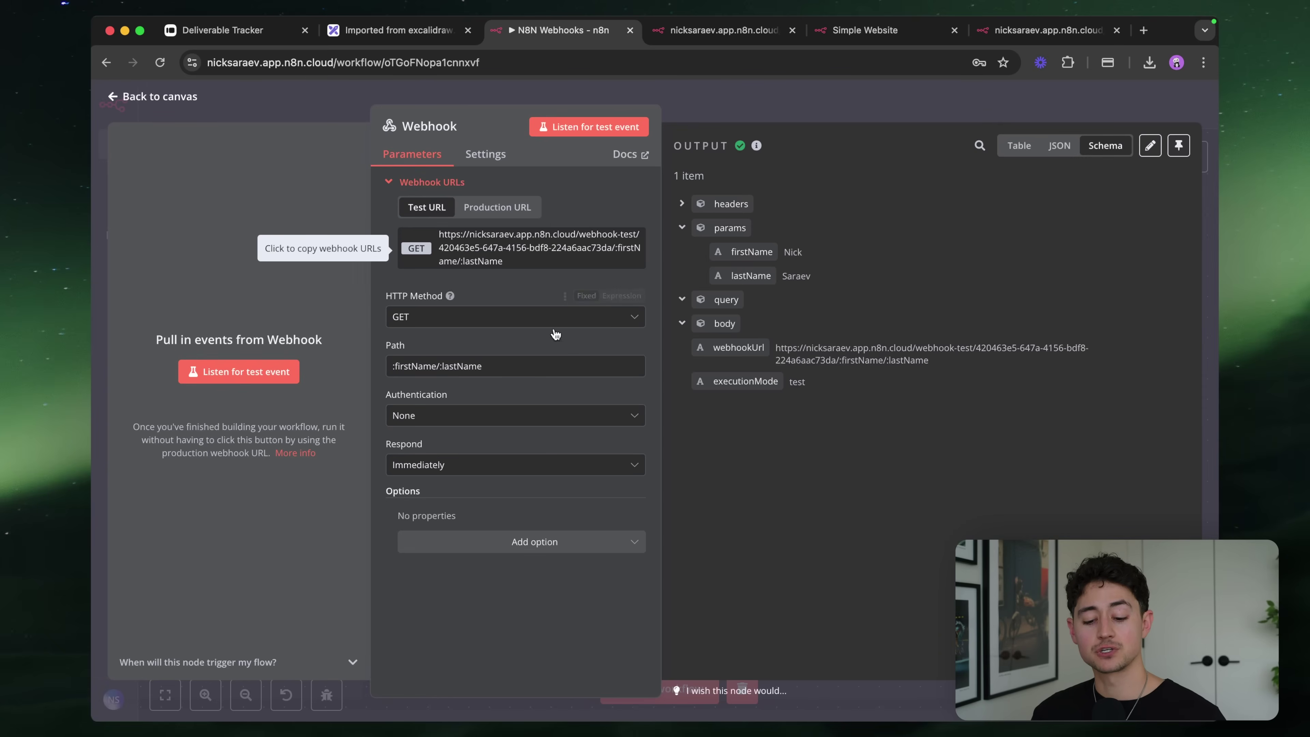
Replace the Webhook path with just :firstName
{"action": "left_click", "coordinate": [521, 360]}
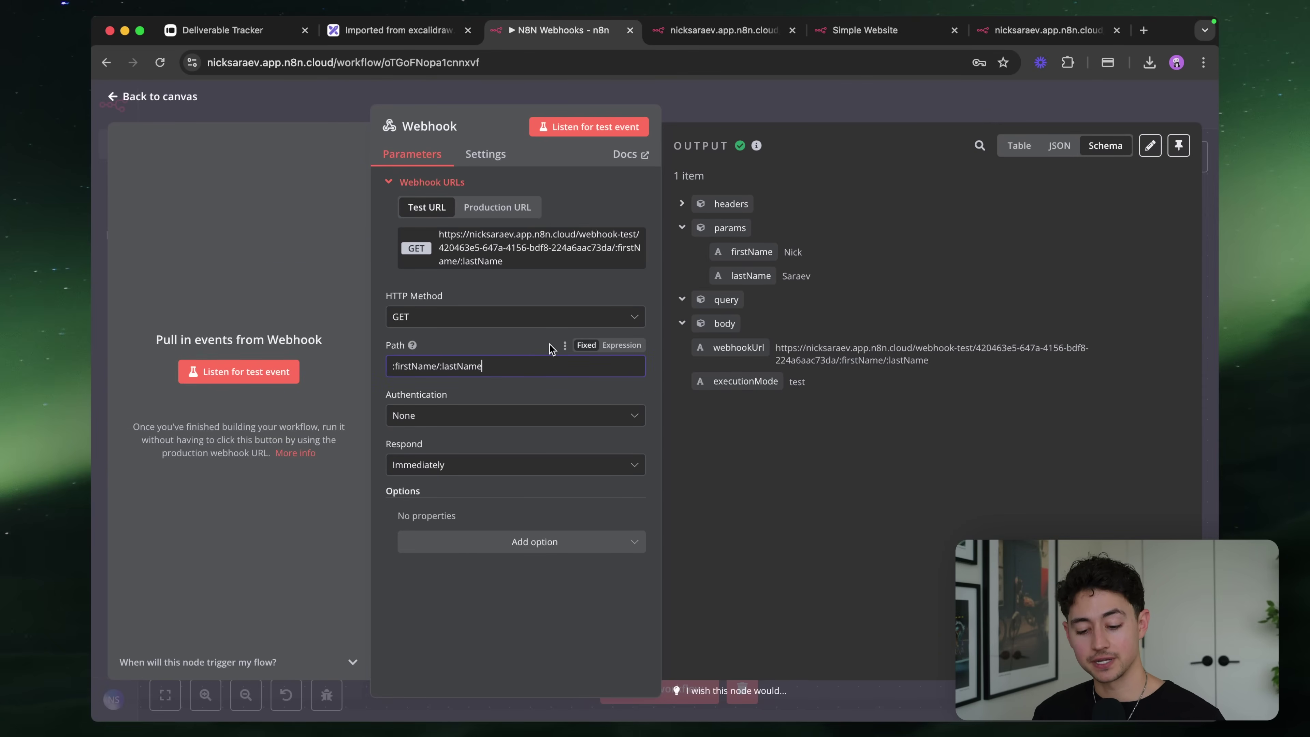
{"action": "key", "text": "super+a"}
{"action": "key", "text": "BackSpace"}
{"action": "type", "text": ":"}
{"action": "key", "text": "BackSpace"}
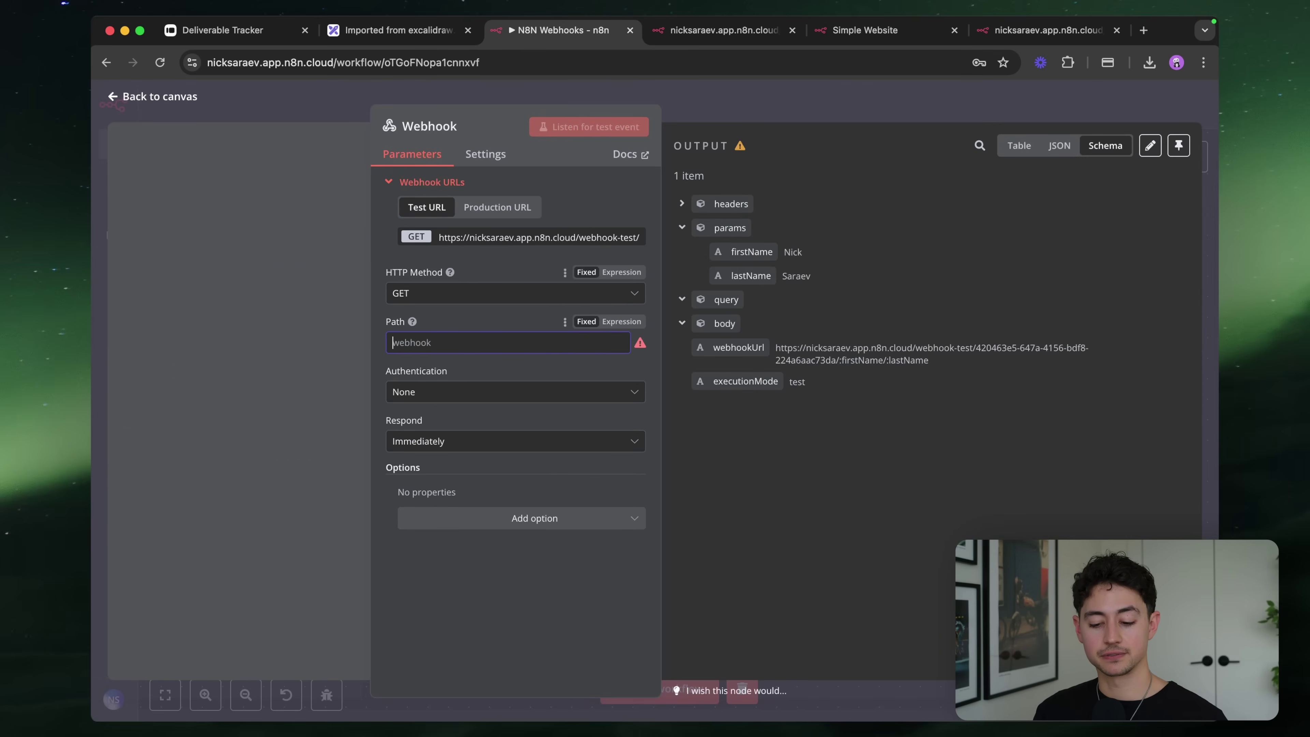
{"action": "type", "text": ":"}
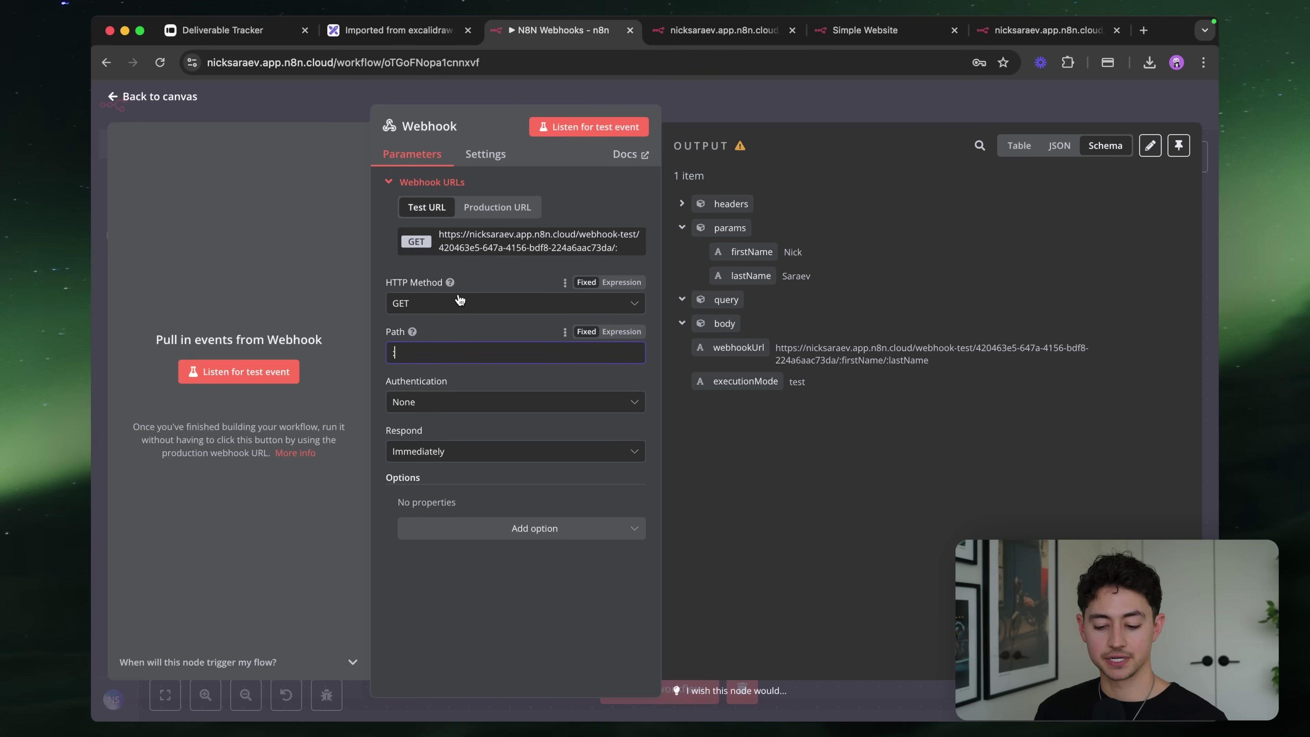
{"action": "type", "text": "firstName"}
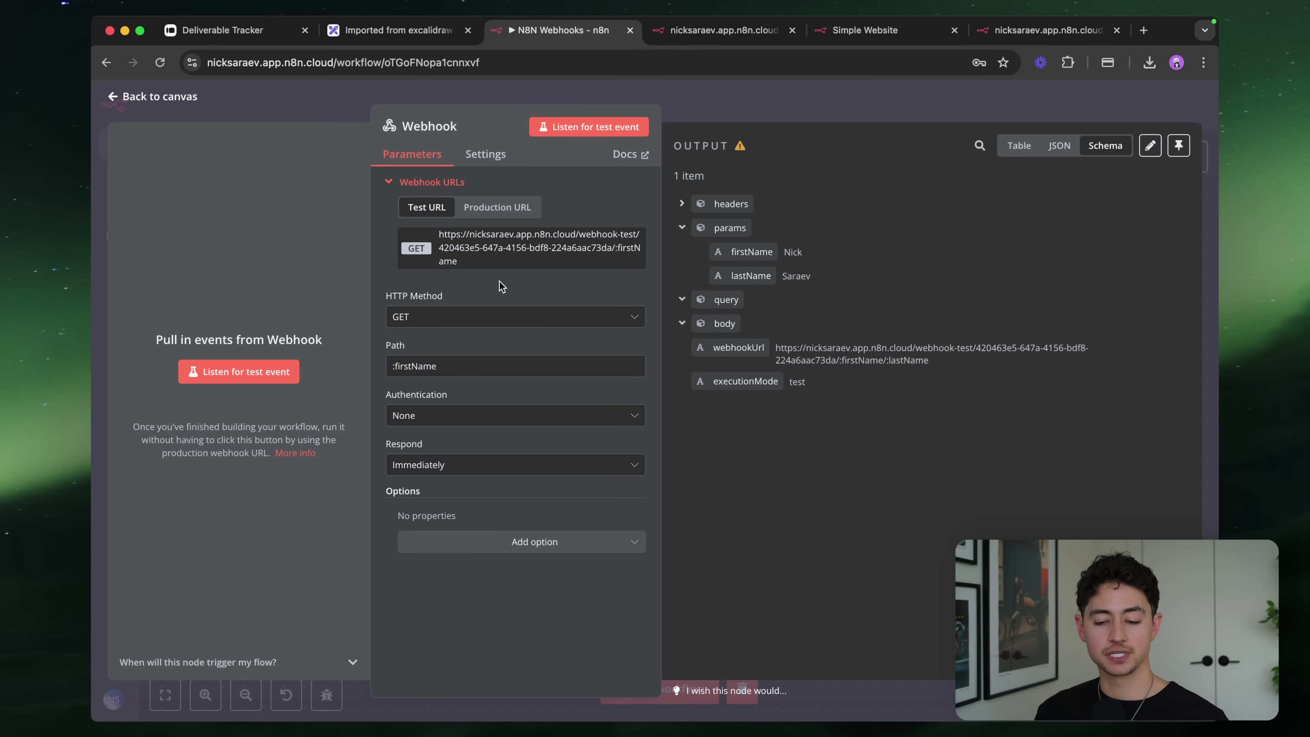
Check the earlier query-string response page, then return to the n8n workflow
{"action": "left_click", "coordinate": [688, 32]}
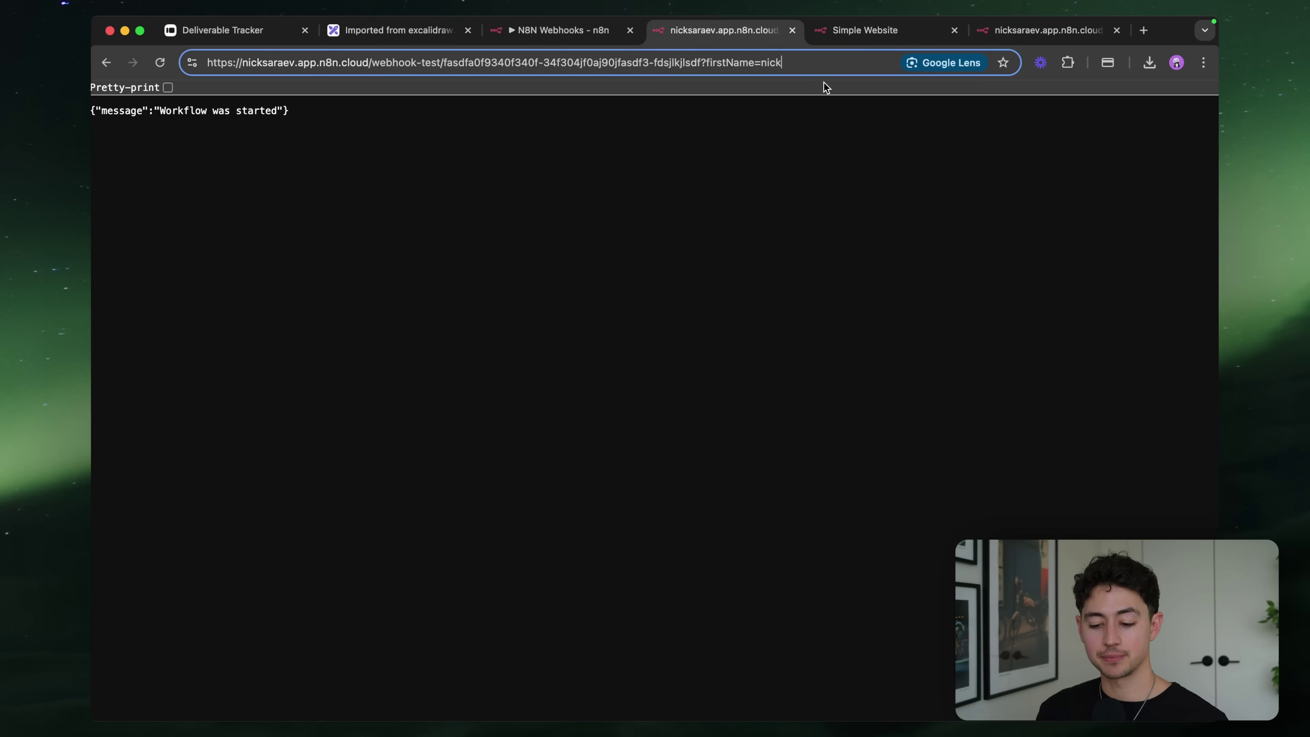
{"action": "type", "text": "k"}
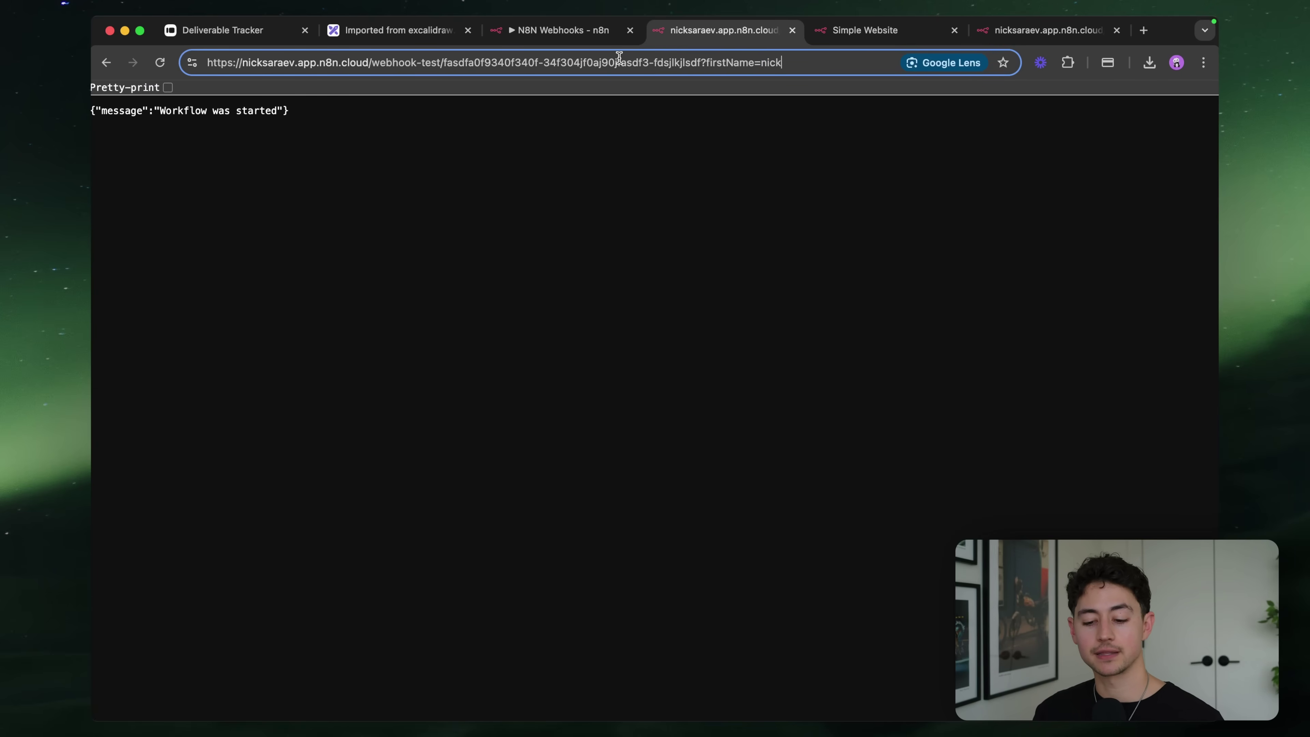
{"action": "left_click", "coordinate": [550, 40]}
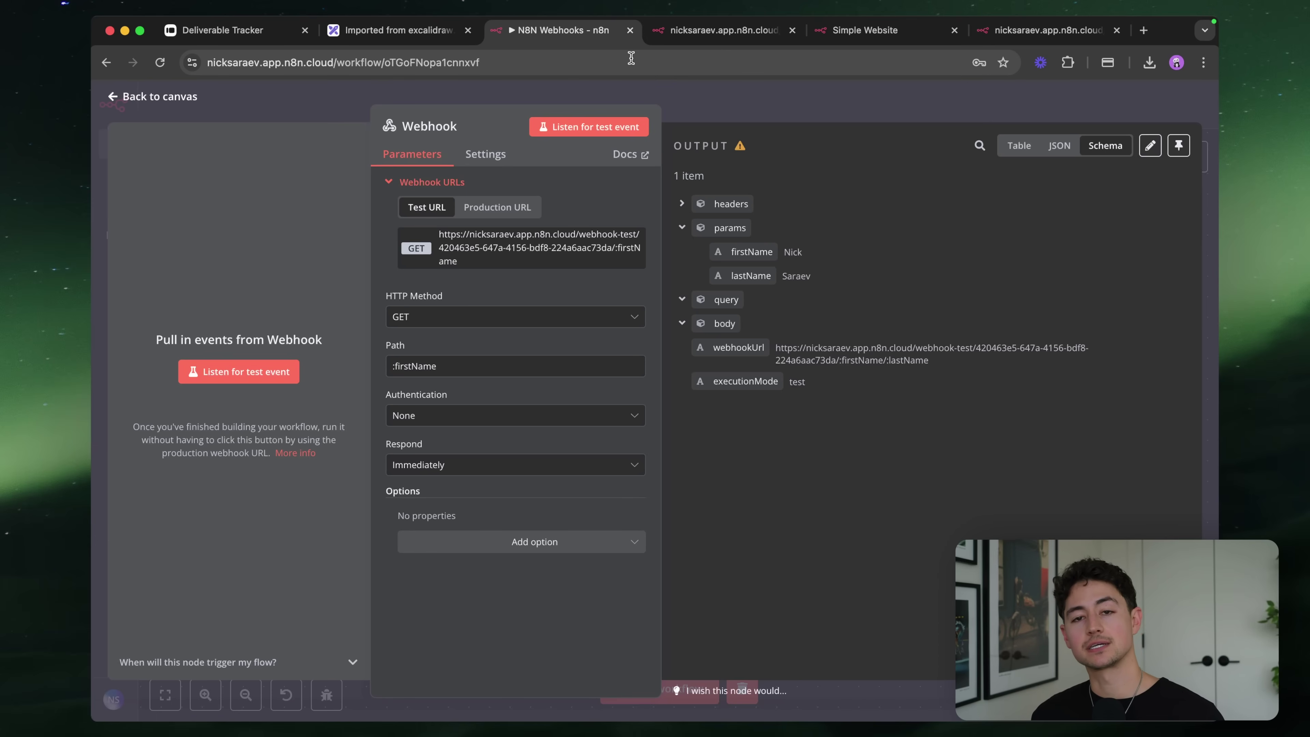
Close the Webhook node and launch Terminal through Spotlight
{"action": "left_click", "coordinate": [717, 117]}
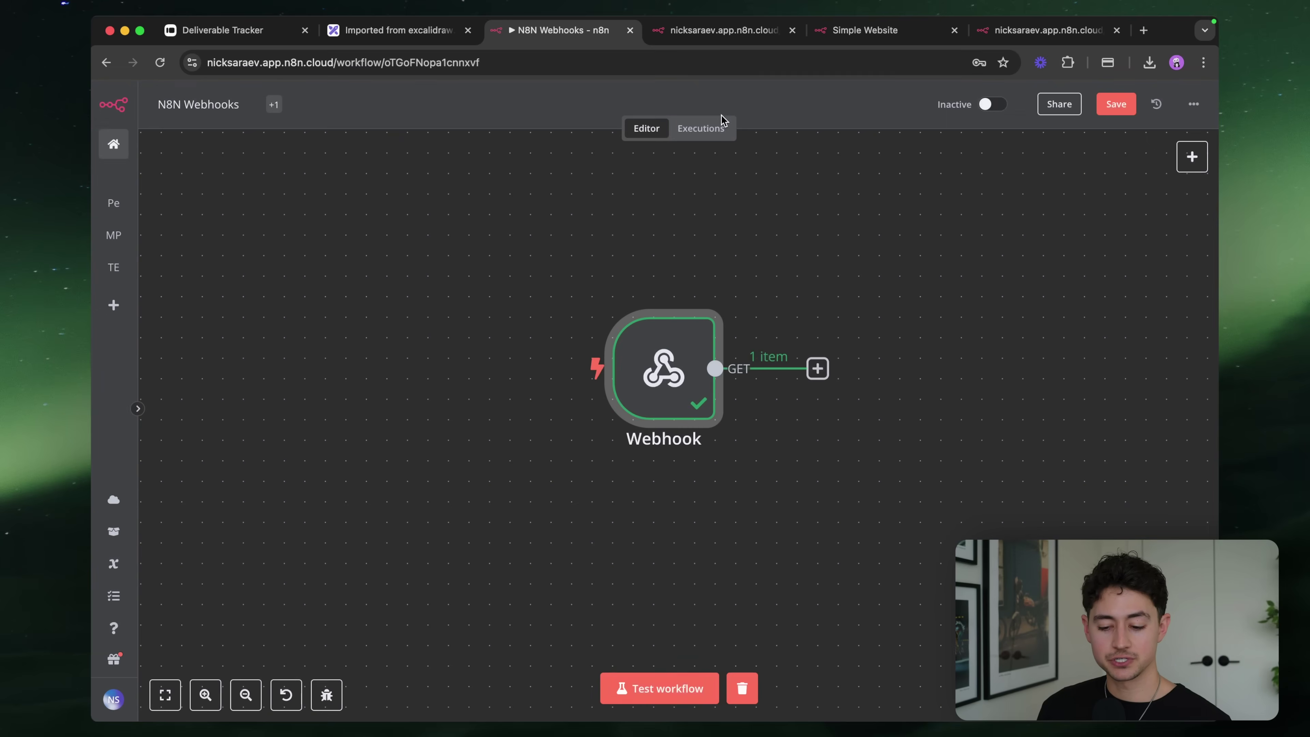
{"action": "key", "text": "super+space"}
{"action": "type", "text": "term"}
{"action": "key", "text": "Return"}
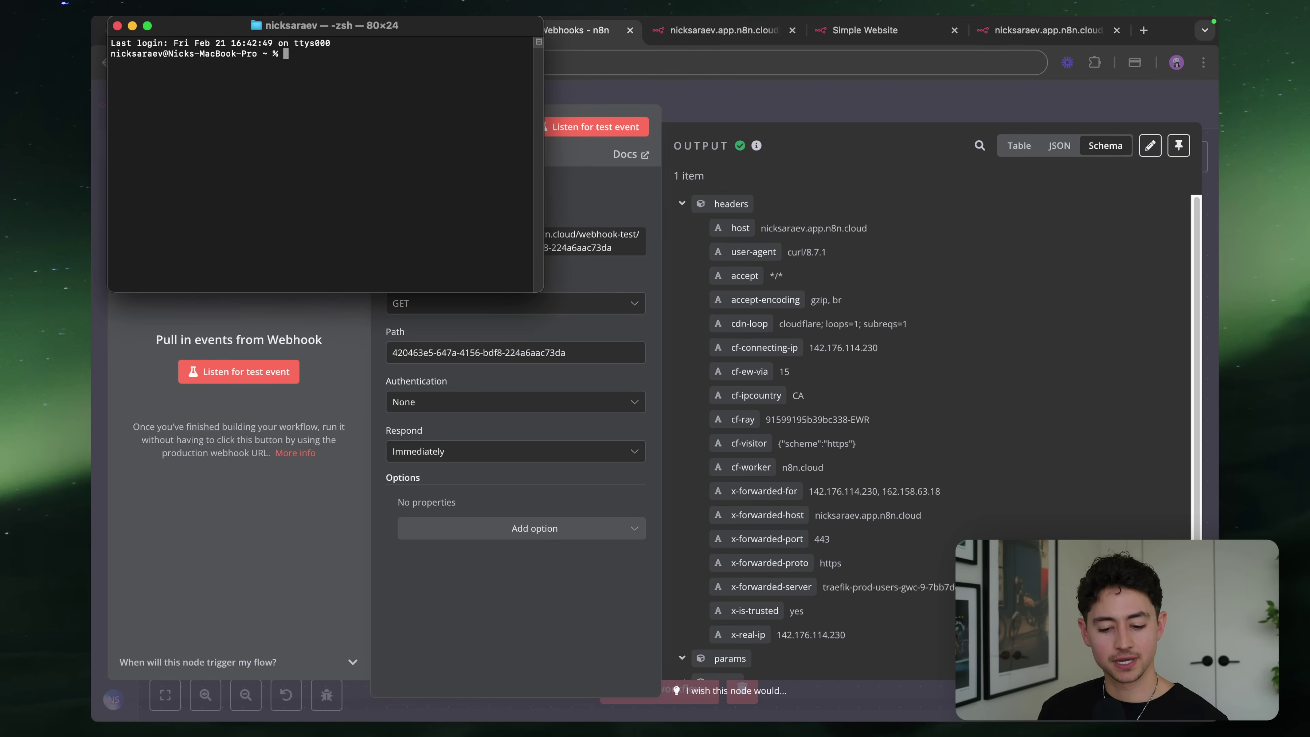
Compose curl "<test URL>?firstName=Nick&lastName=Saraev" in the terminal
{"action": "type", "text": "curl "}
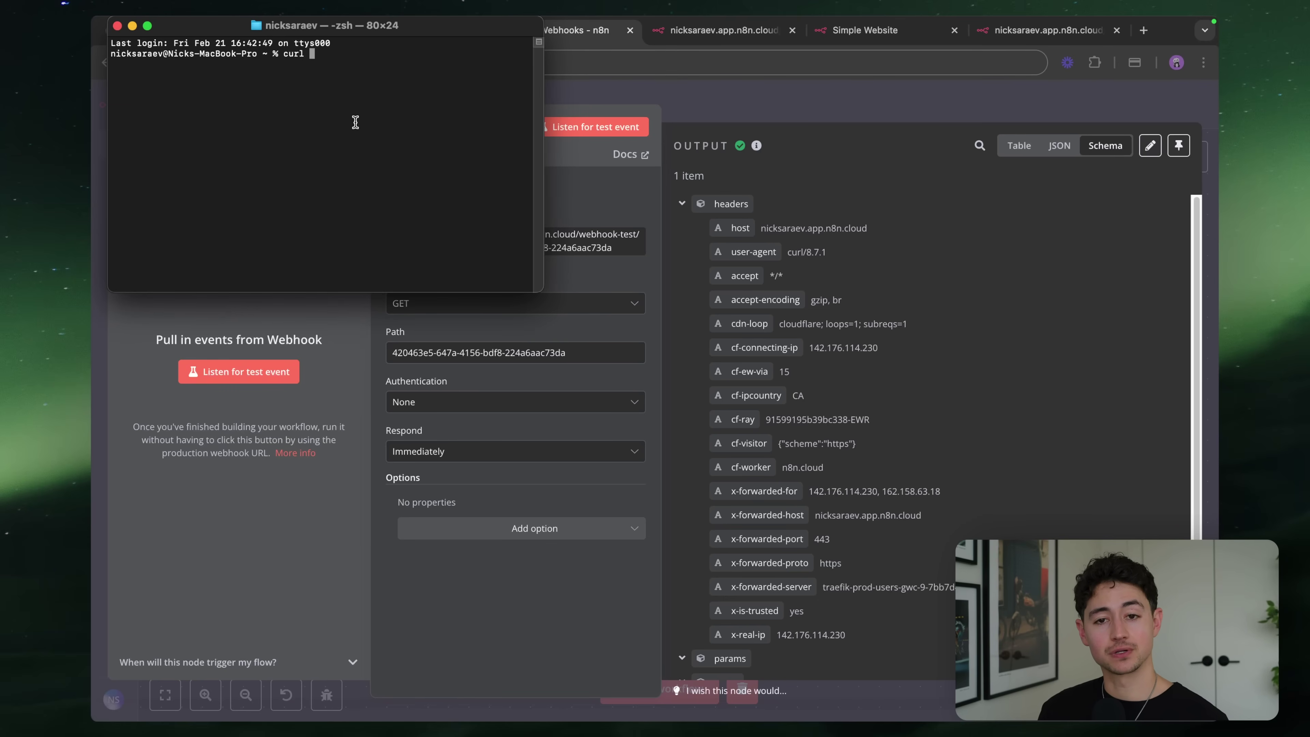
{"action": "type", "text": "\""}
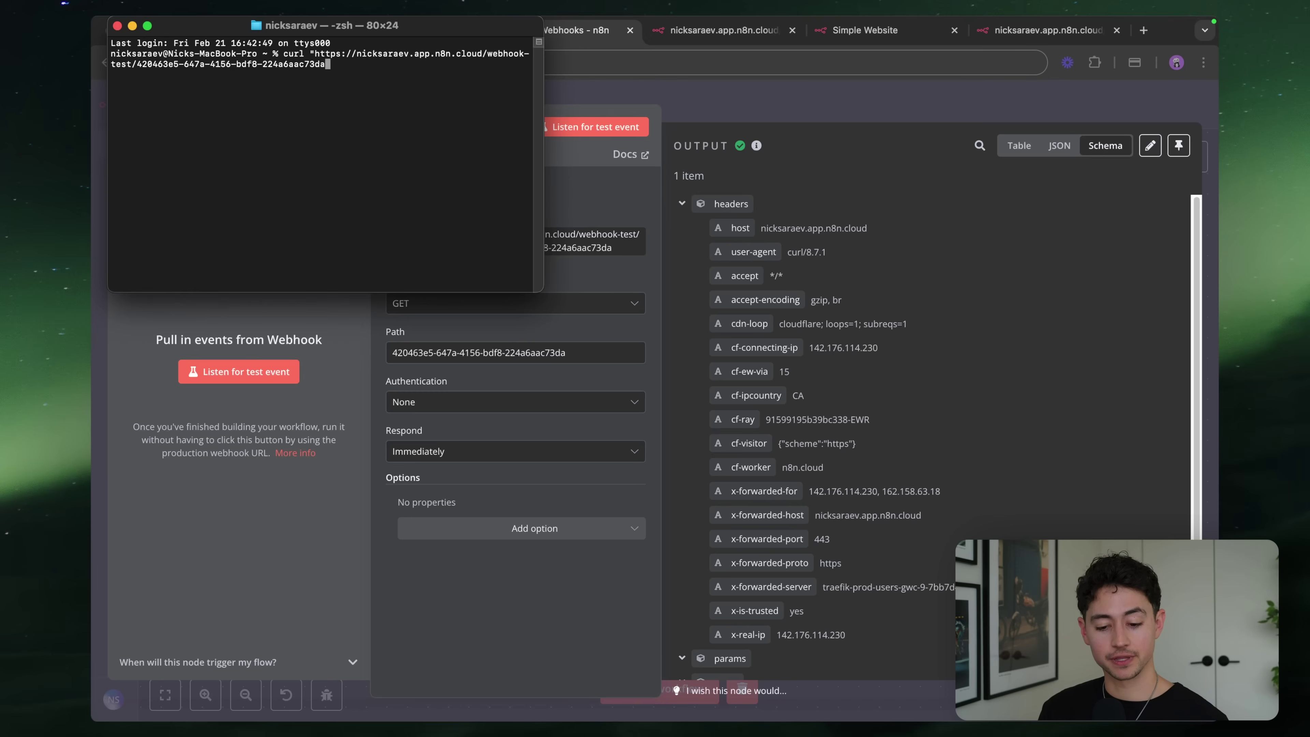
{"action": "type", "text": "?firstName=\""}
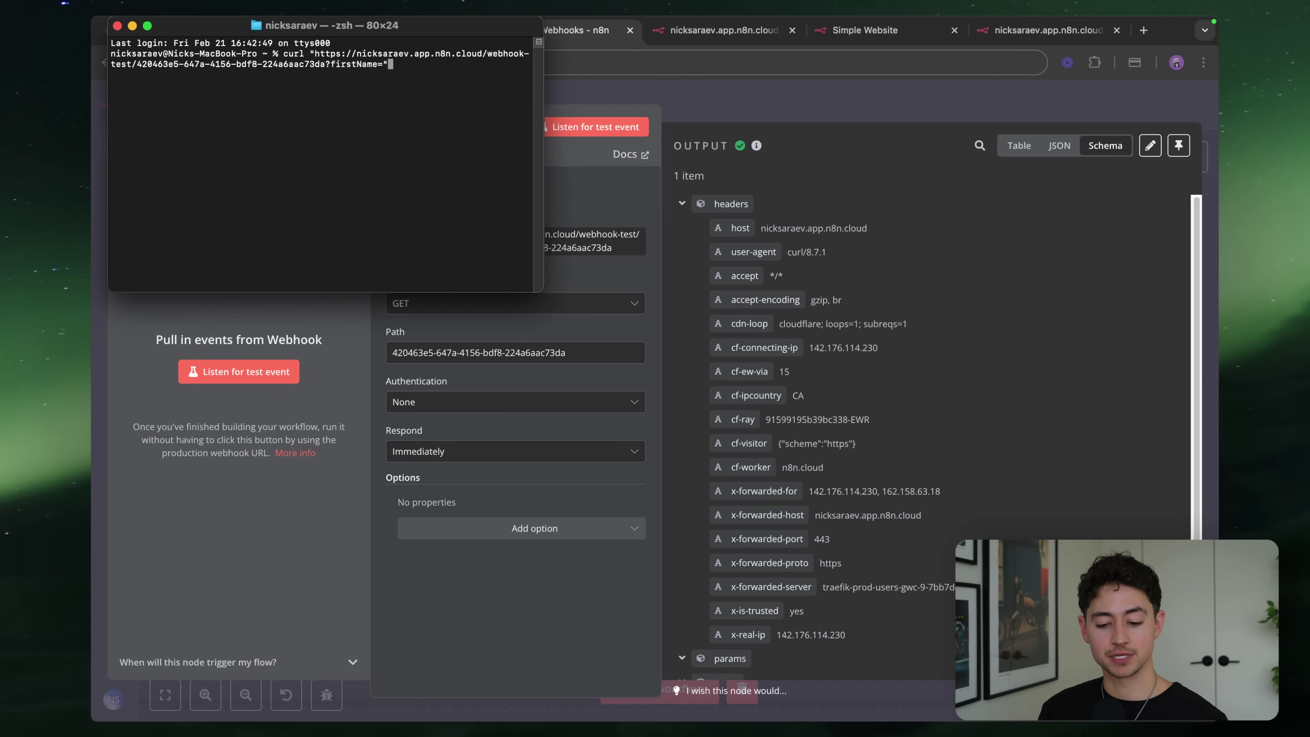
{"action": "key", "text": "BackSpace"}
{"action": "type", "text": "Nick&"}
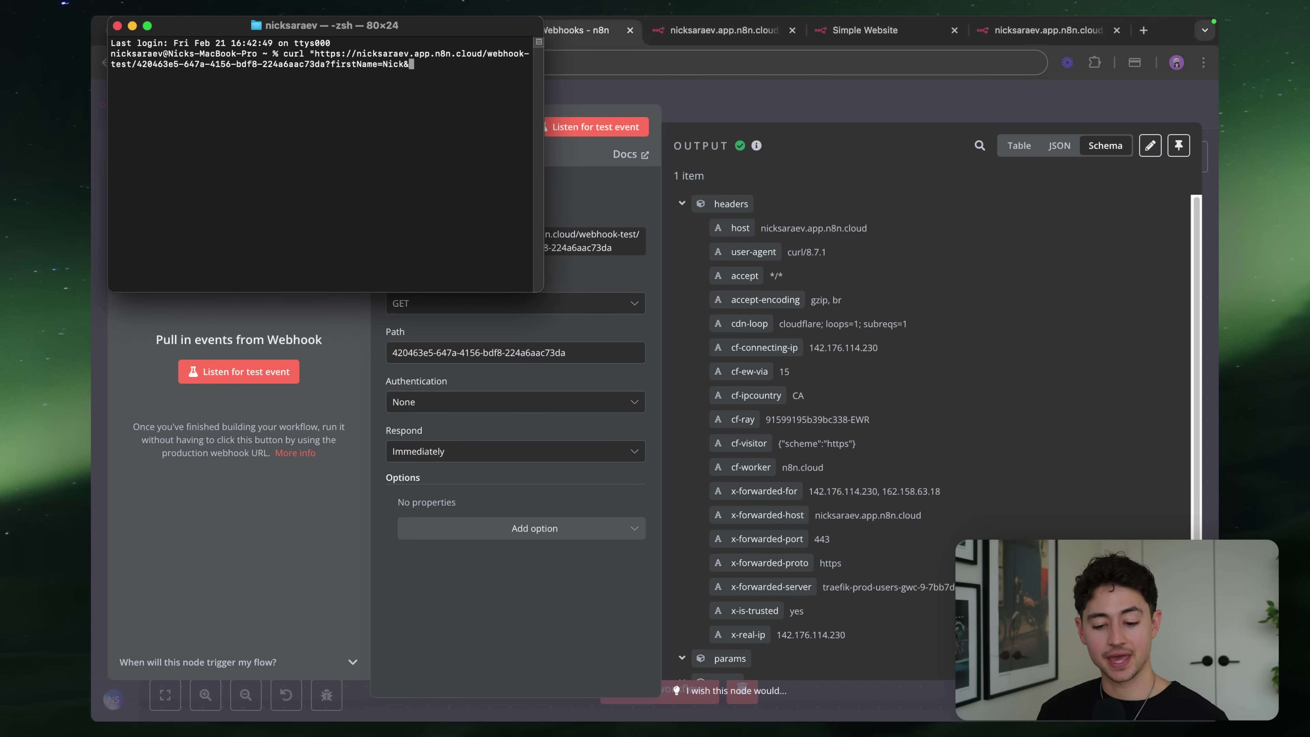
{"action": "type", "text": "lastName=Saraev"}
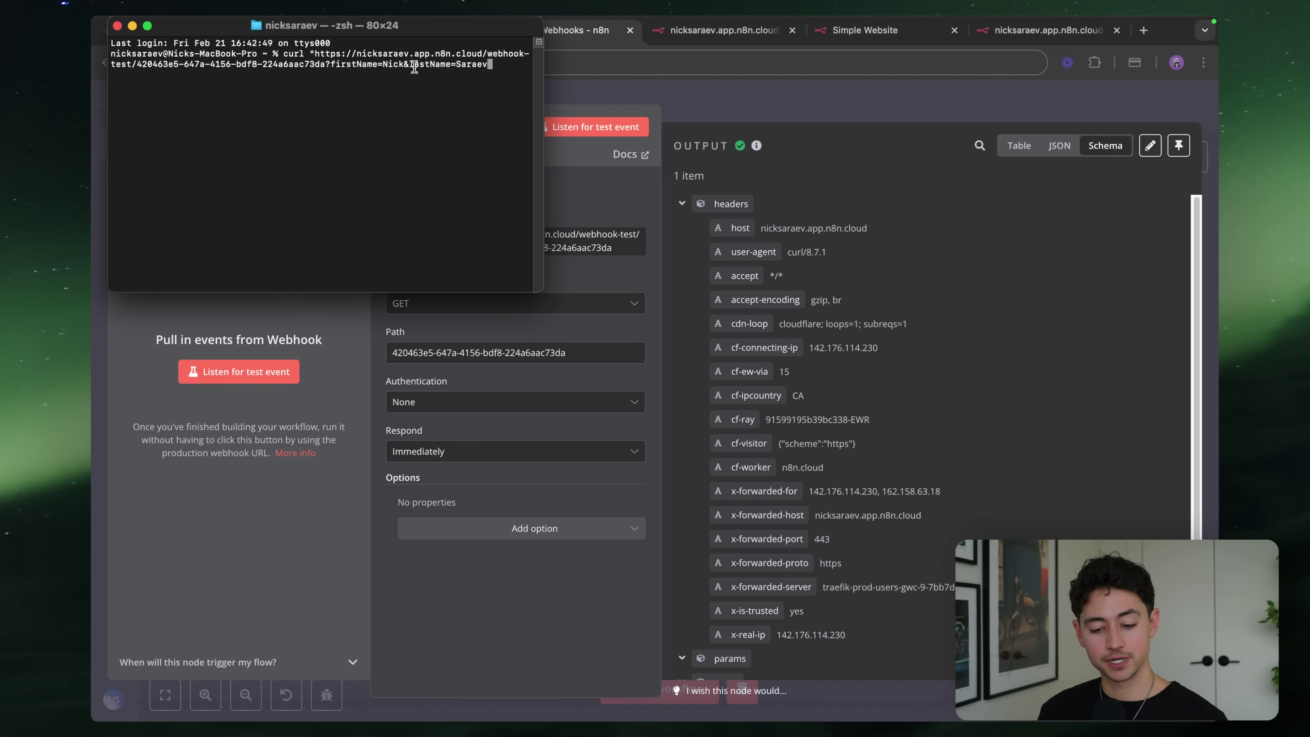
{"action": "type", "text": "\""}
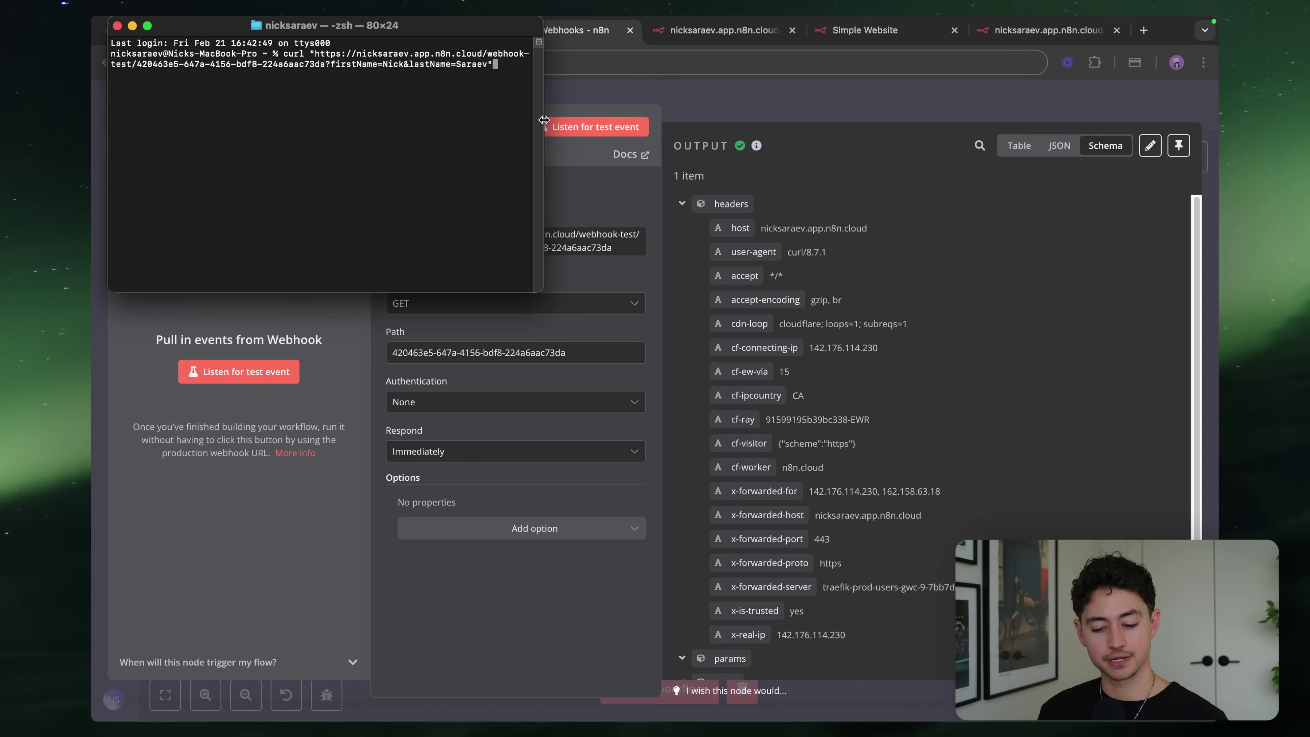
Listen for a test event, run the curl call, inspect the query values, then close the node
{"action": "left_click", "coordinate": [548, 123]}
{"action": "left_click", "coordinate": [576, 128]}
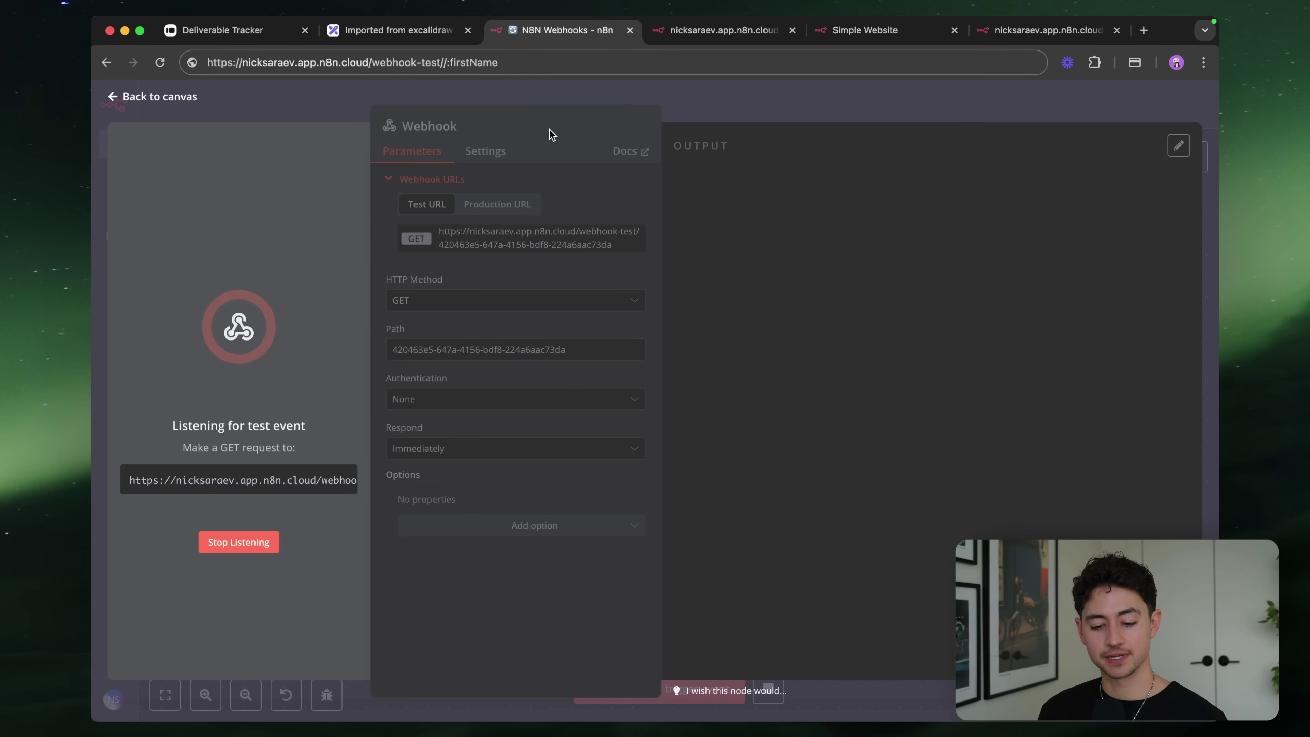
{"action": "key", "text": "super+Tab"}
{"action": "key", "text": "Return"}
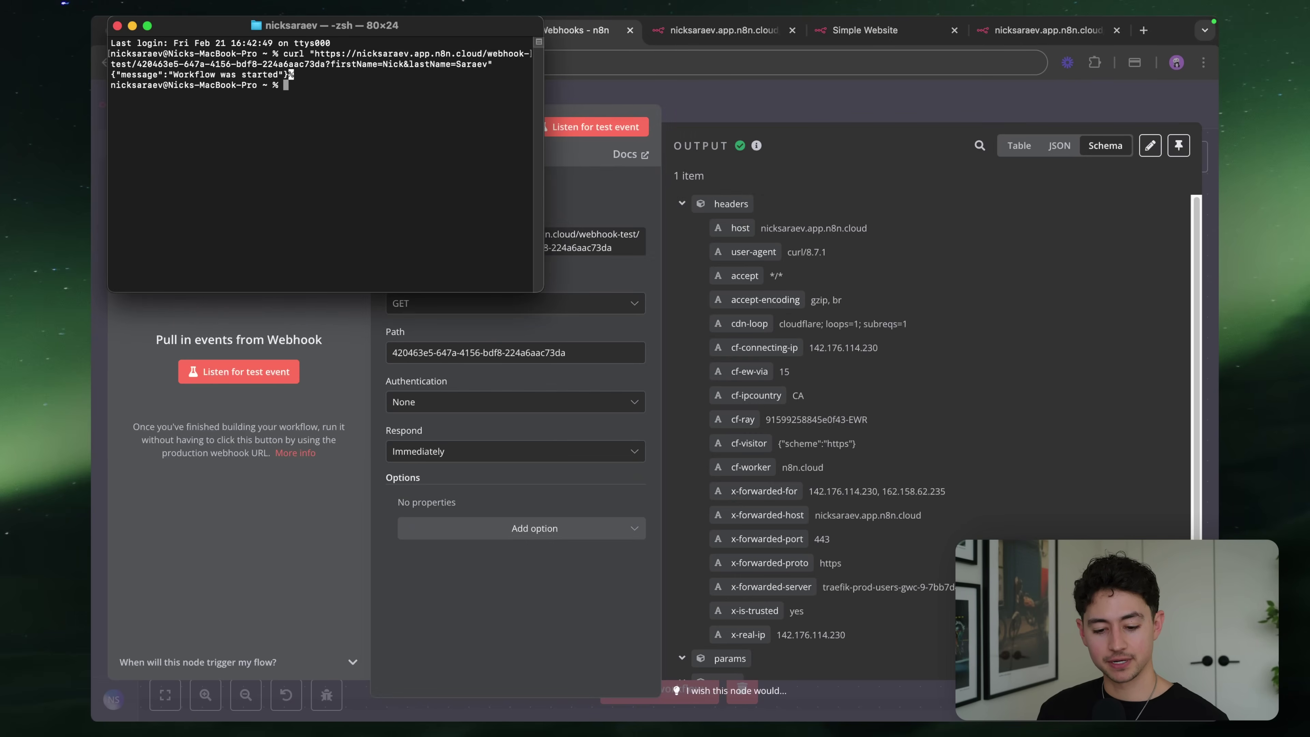
{"action": "left_click", "coordinate": [682, 204]}
{"action": "left_click", "coordinate": [682, 204]}
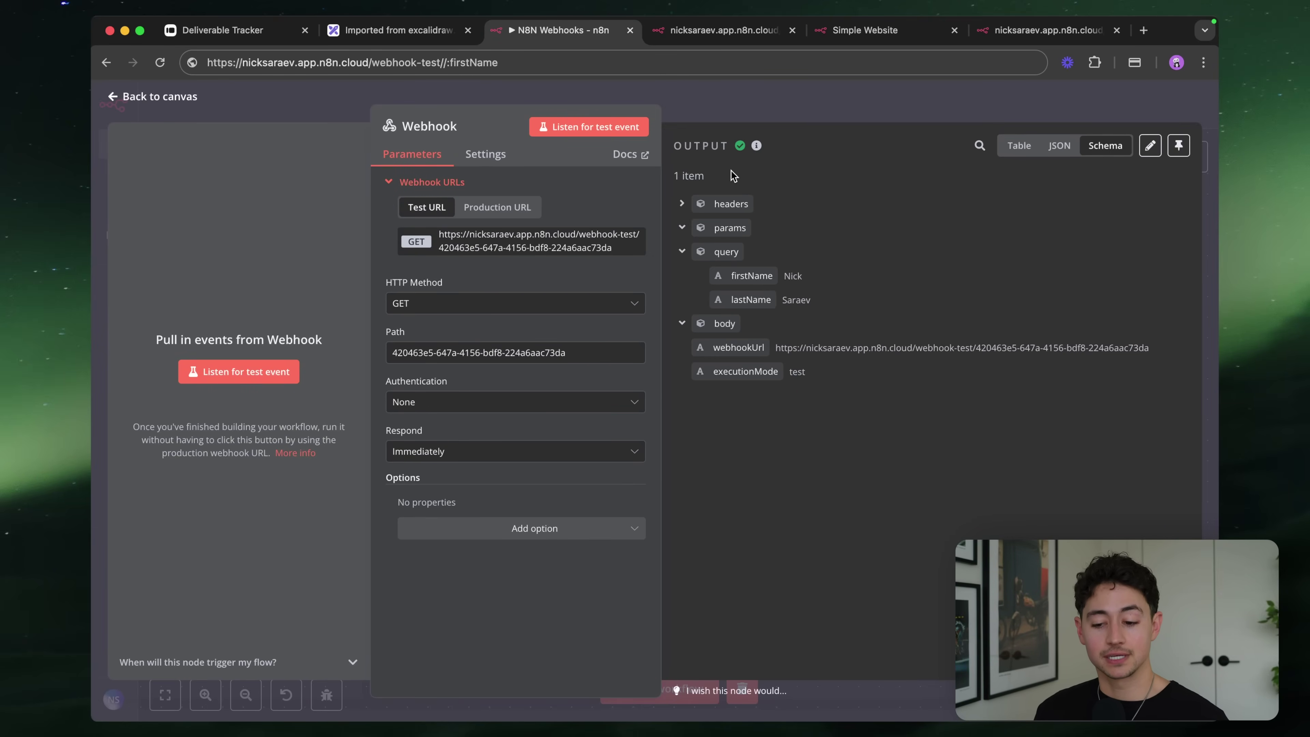
{"action": "left_click", "coordinate": [798, 86]}
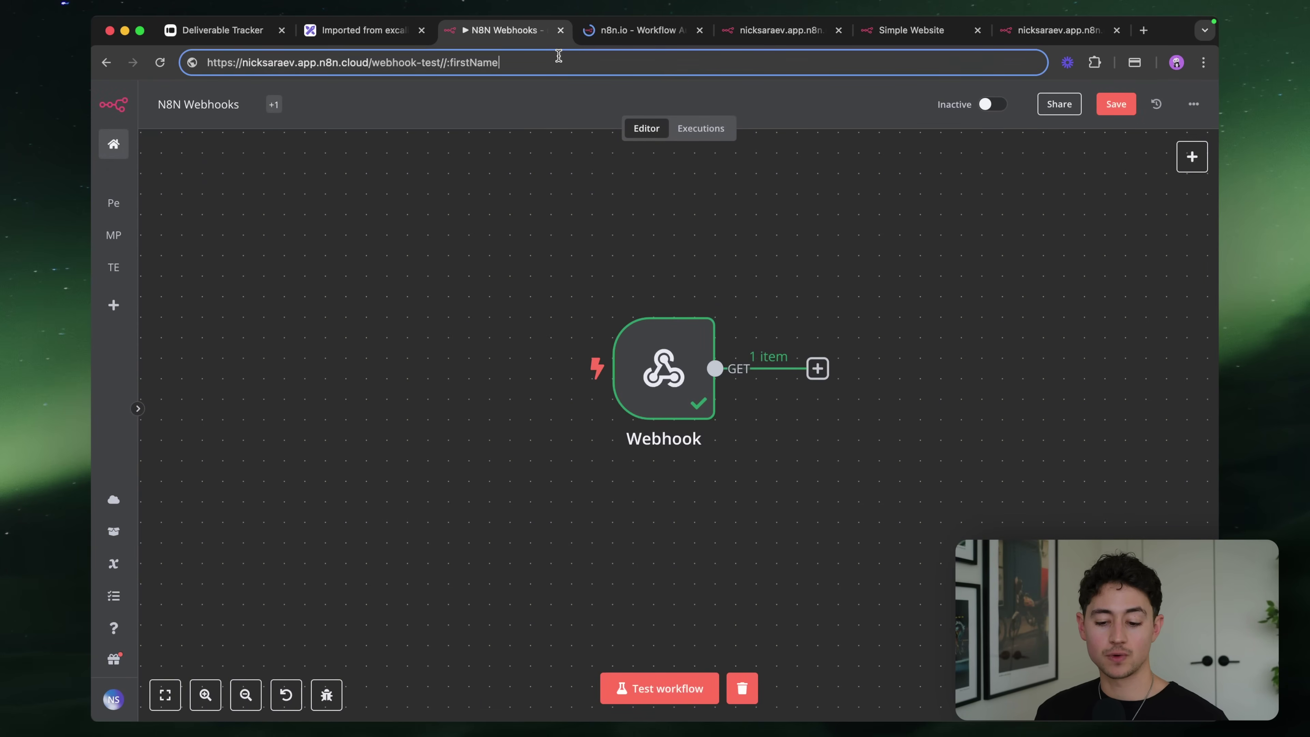
Start a new blank workflow from the n8n home tab
{"action": "key", "text": "Escape"}
{"action": "left_click", "coordinate": [666, 196]}
{"action": "key", "text": "ctrl+Tab"}
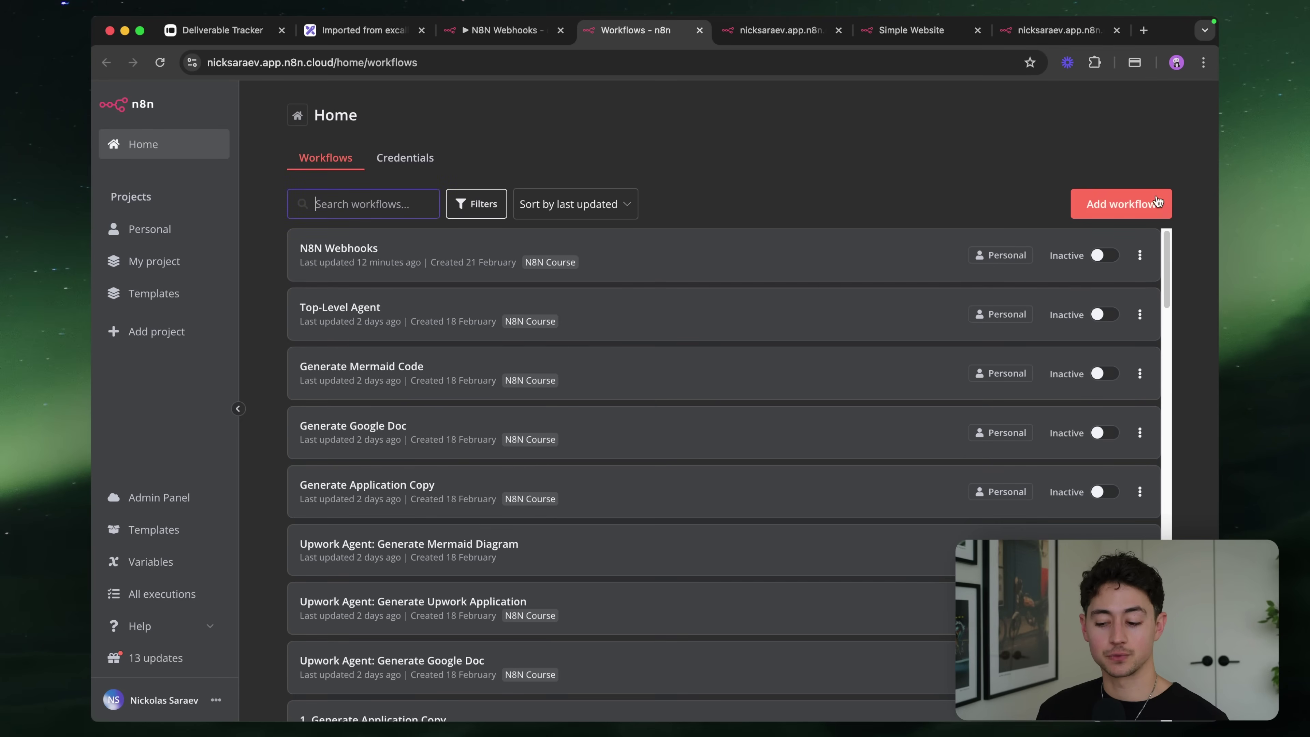
{"action": "left_click", "coordinate": [1157, 201]}
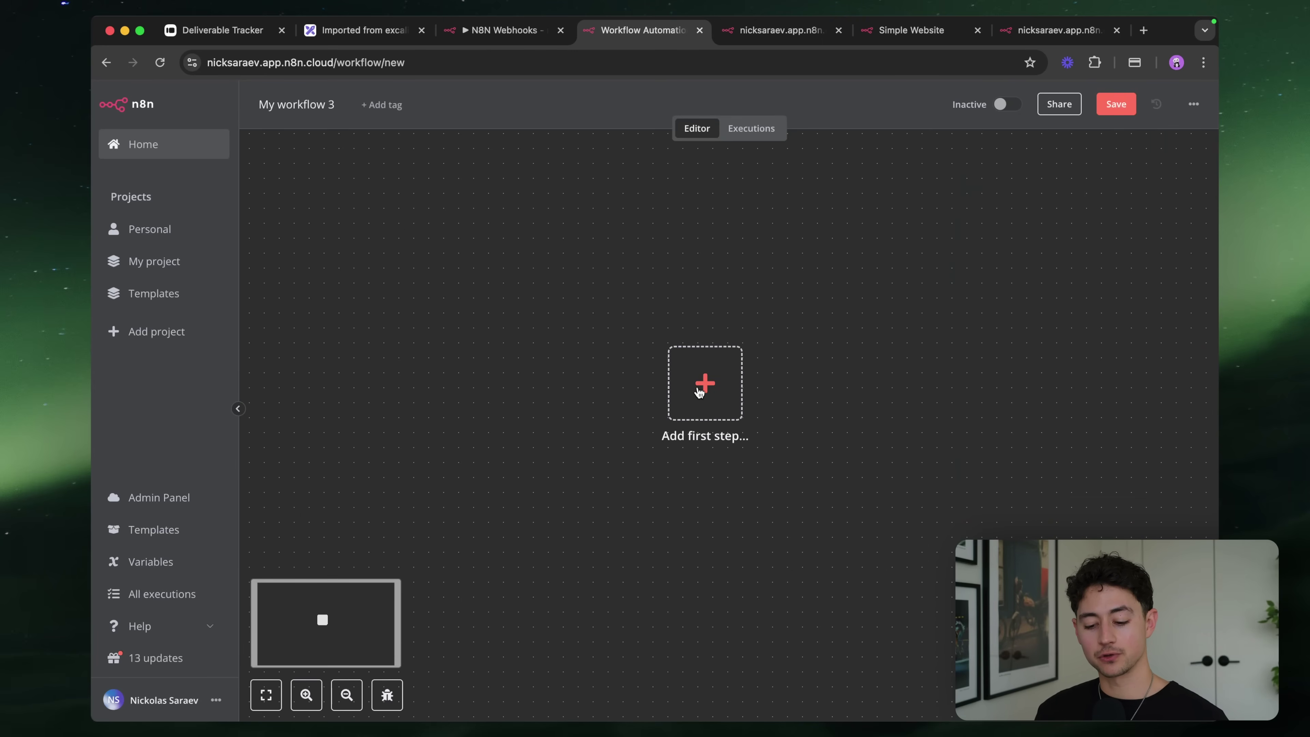
{"action": "left_click", "coordinate": [703, 384]}
Name the workflow 'Sending Webhook Workflow' and tag it N8N Course
{"action": "left_click", "coordinate": [289, 126]}
{"action": "type", "text": "Sen"}
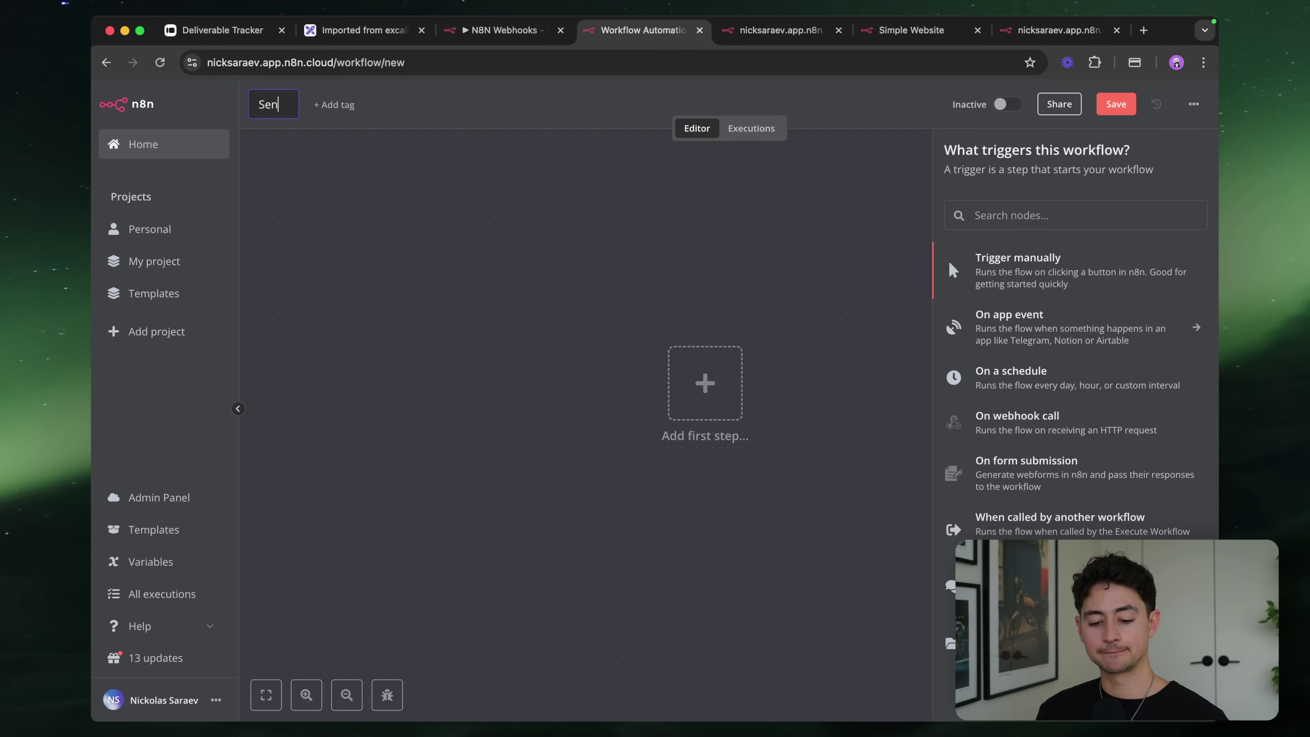
{"action": "type", "text": "ding Webhook"}
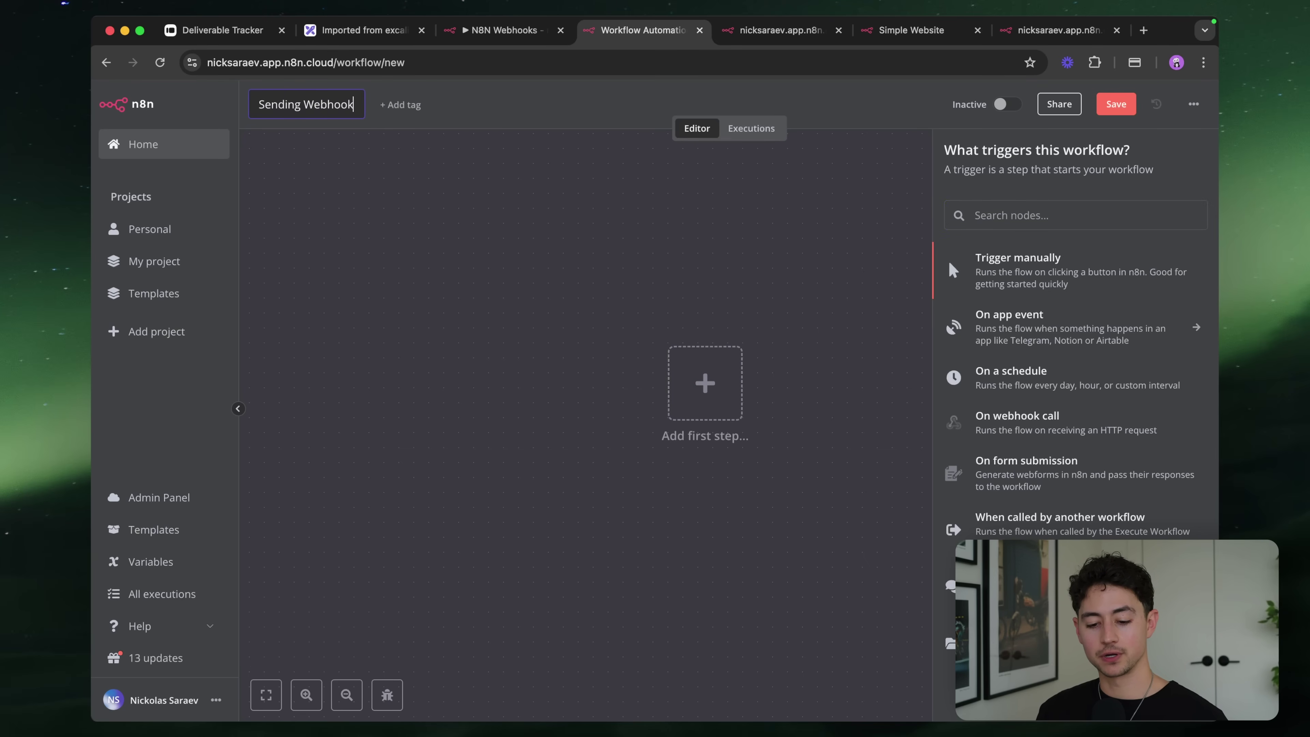
{"action": "type", "text": " Workflow"}
{"action": "key", "text": "Return"}
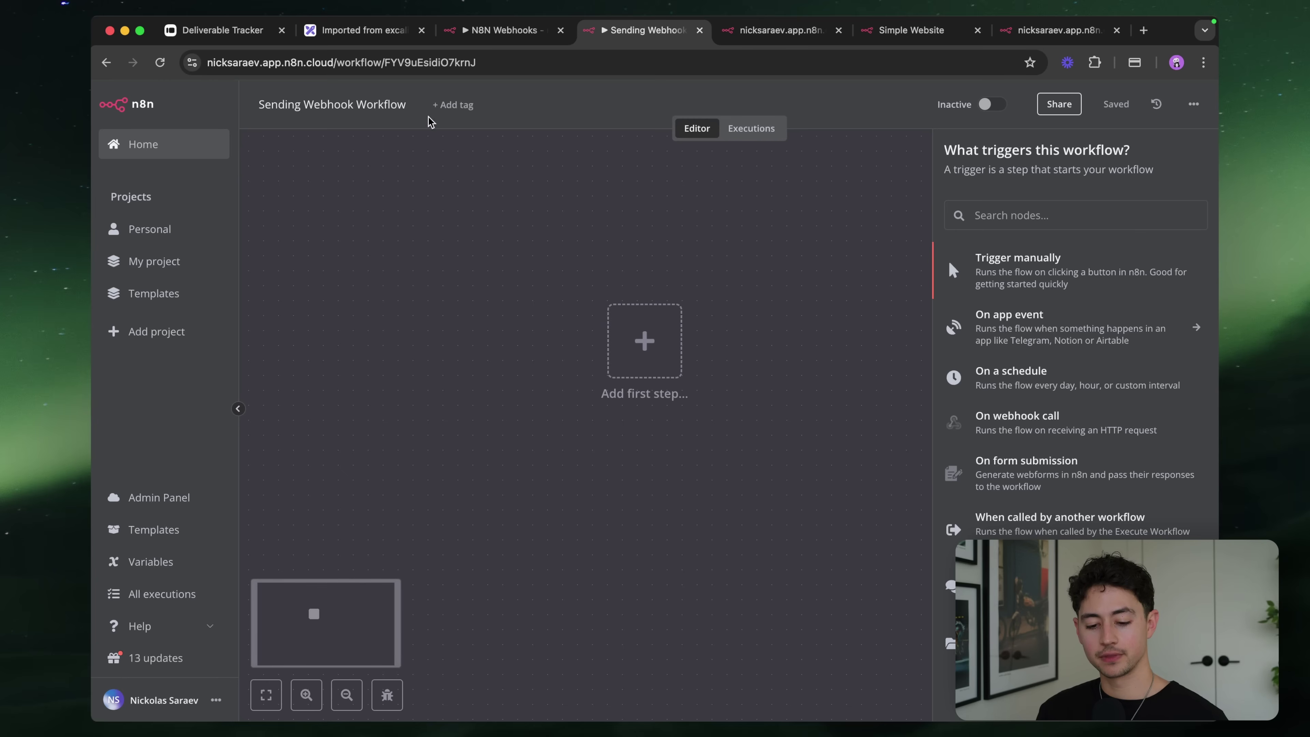
{"action": "left_click", "coordinate": [439, 106]}
{"action": "left_click", "coordinate": [489, 200]}
{"action": "left_click", "coordinate": [413, 242]}
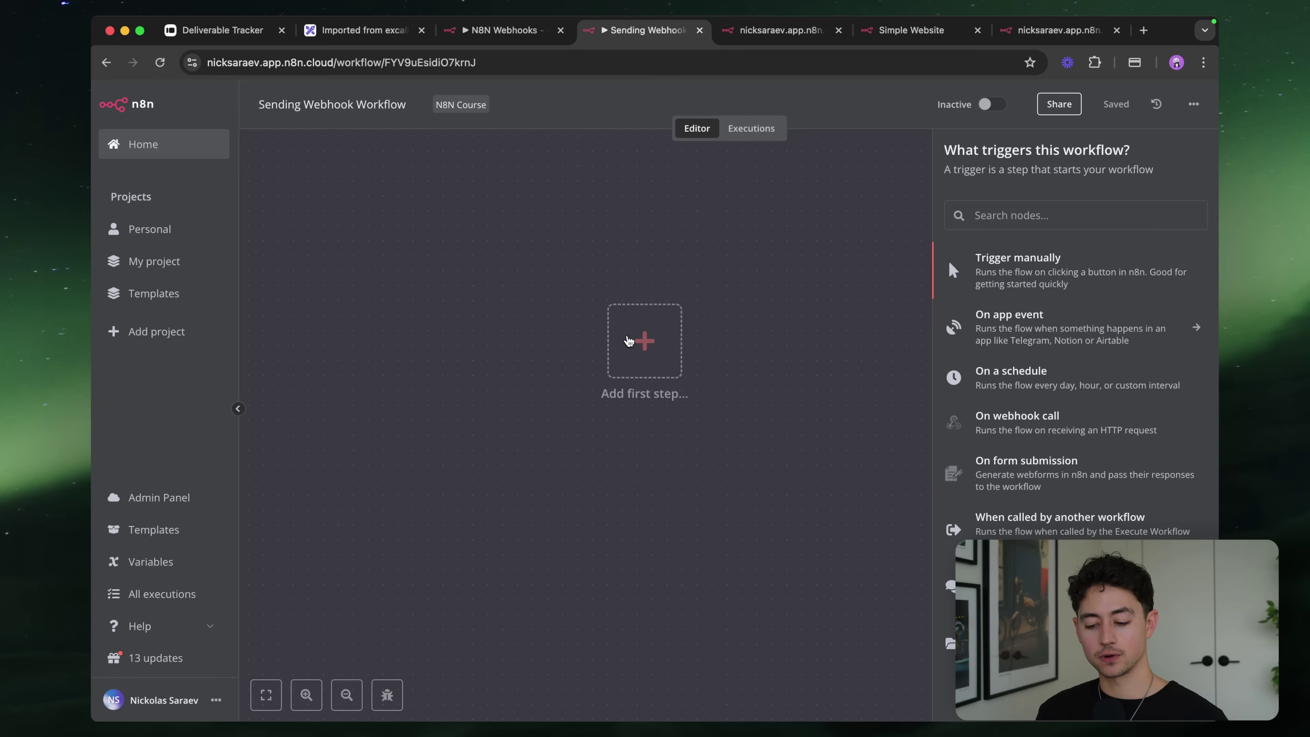
Add an HTTP Request node as the workflow's first step
{"action": "left_click", "coordinate": [1005, 216]}
{"action": "type", "text": "http"}
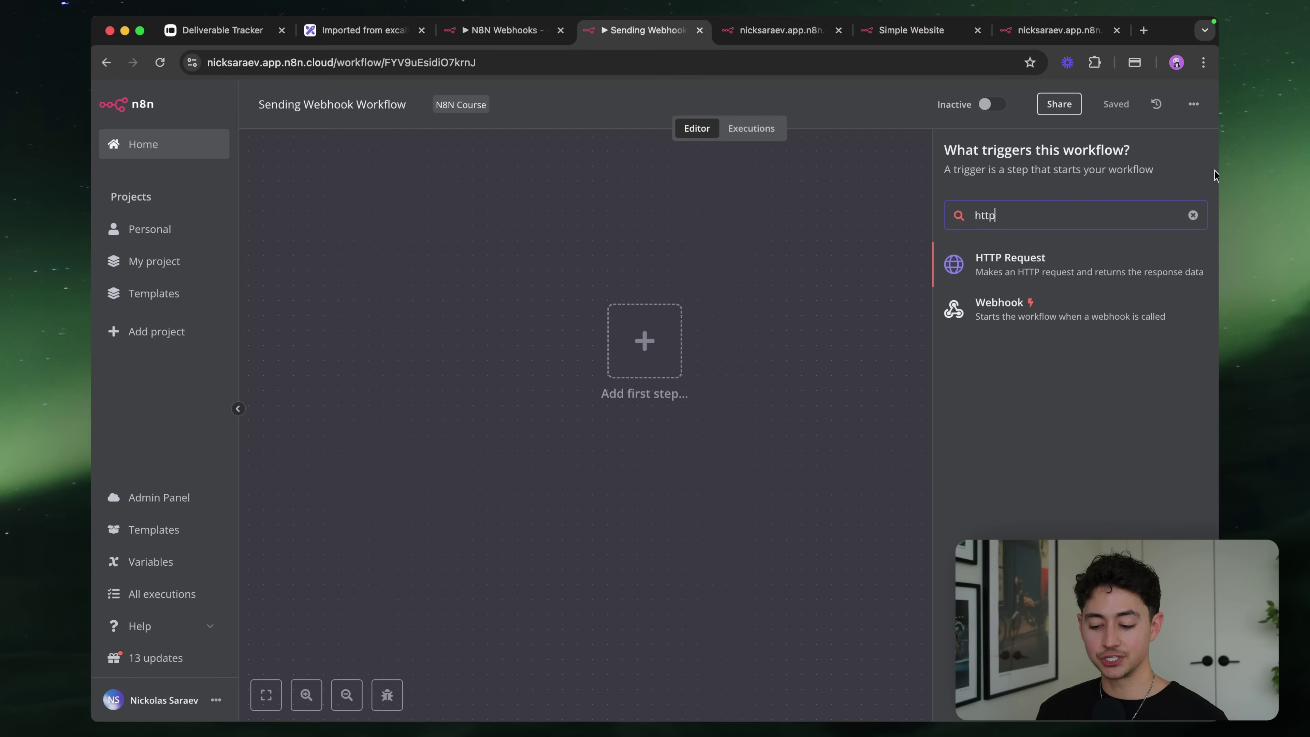
{"action": "left_click", "coordinate": [1109, 272]}
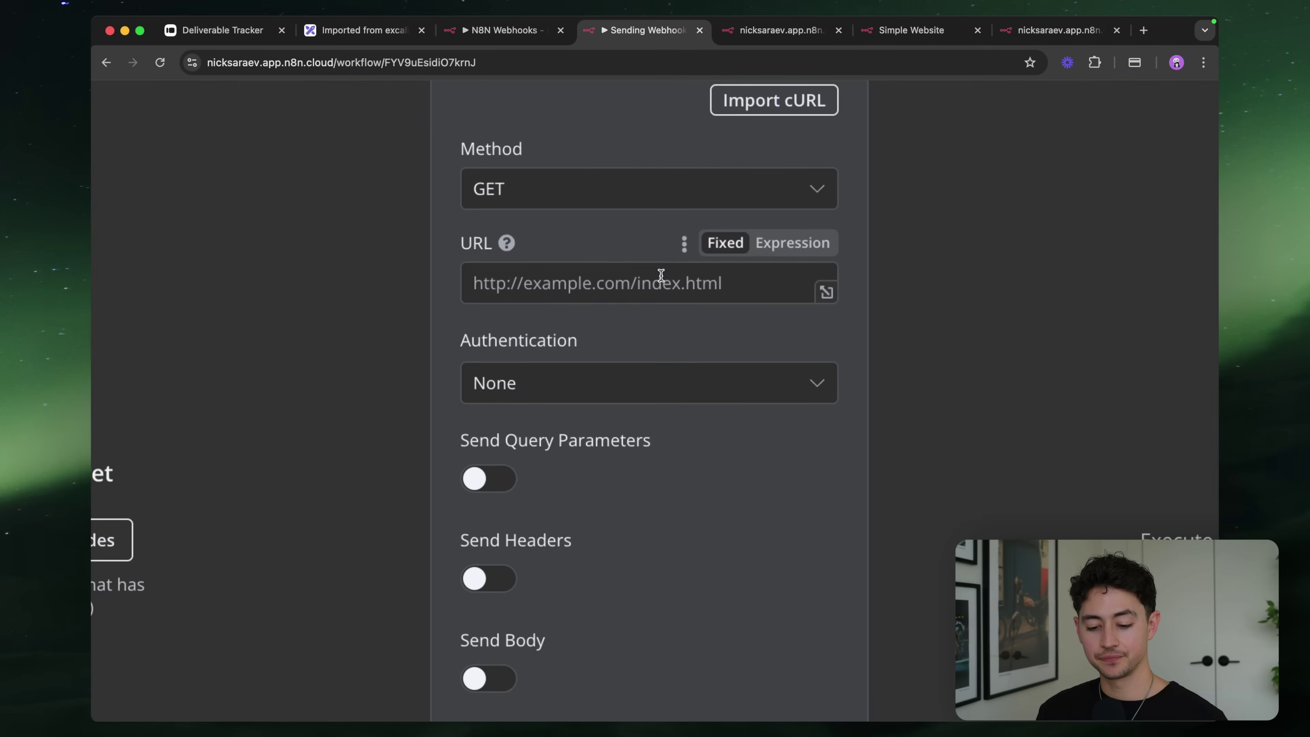
Close the old response page and copy the Webhook node's test URL
{"action": "left_click", "coordinate": [791, 29]}
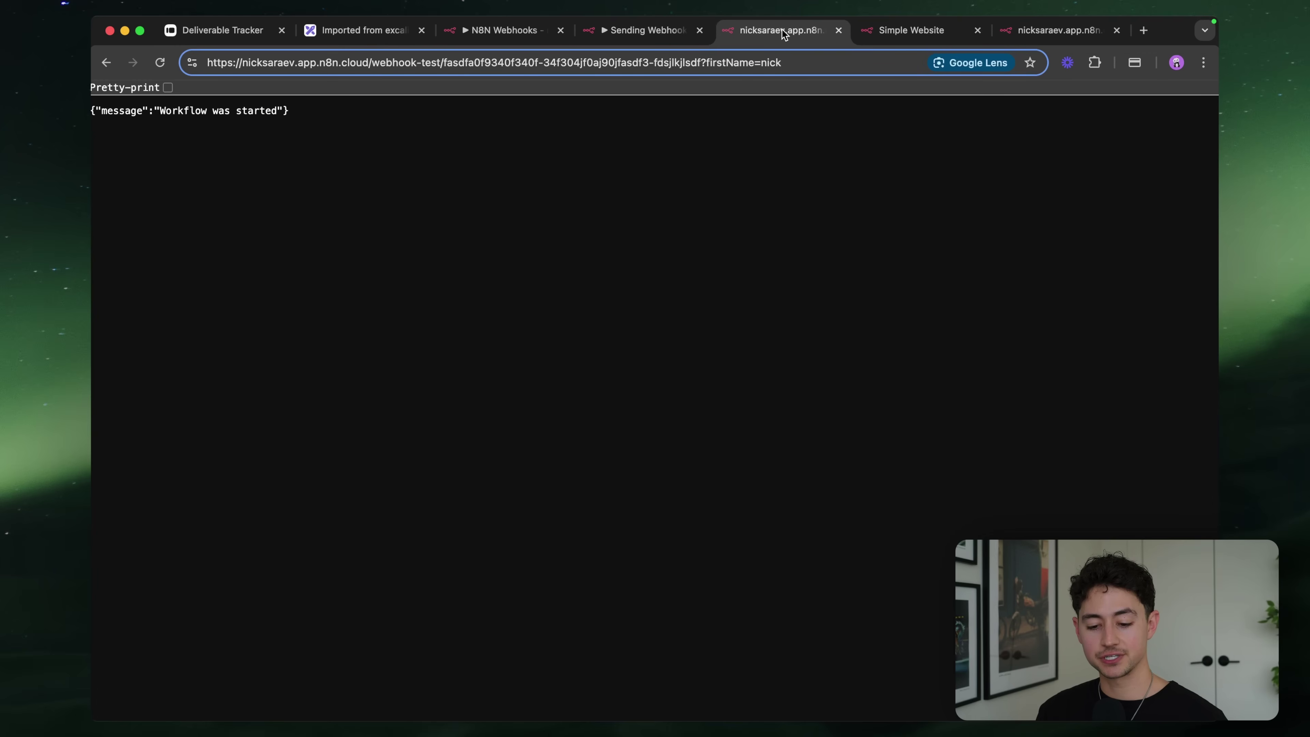
{"action": "key", "text": "super+w"}
{"action": "left_click", "coordinate": [547, 34]}
{"action": "double_click", "coordinate": [634, 335]}
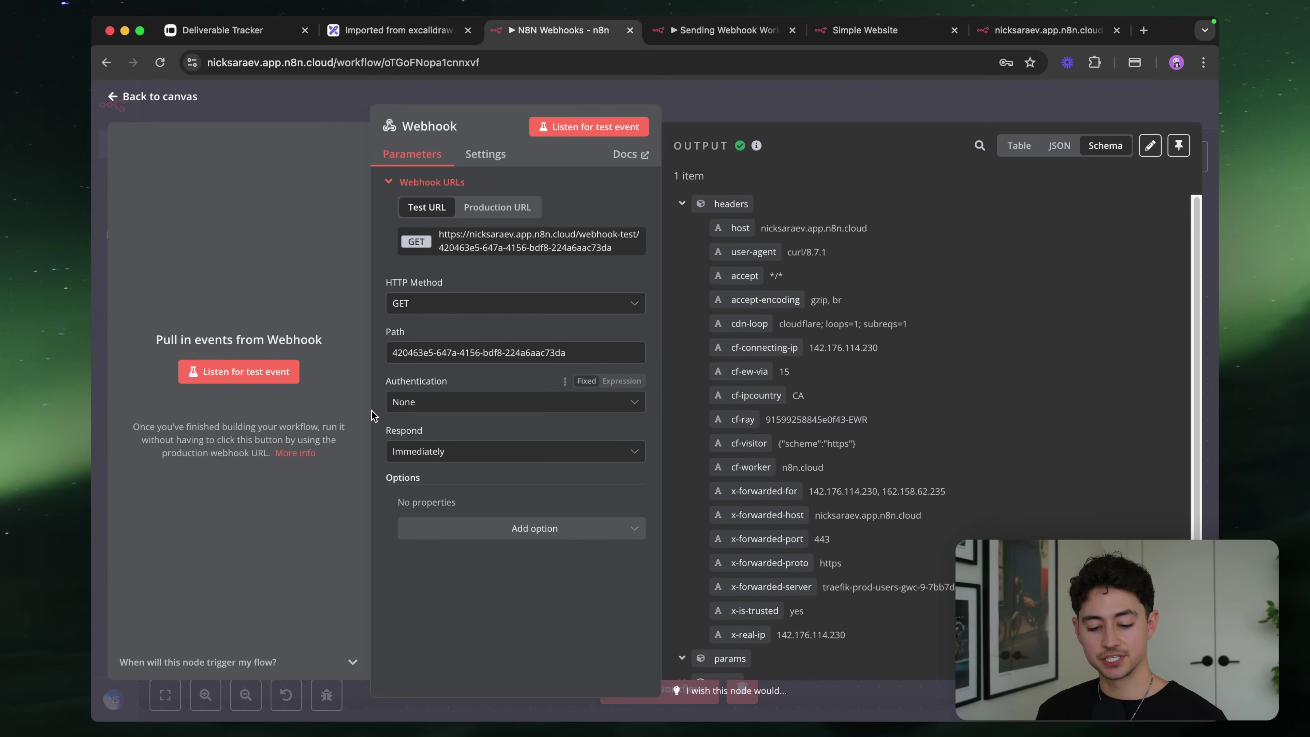
{"action": "left_click", "coordinate": [624, 242]}
Set the HTTP Request URL to the test URL plus ?frirstName=Julio
{"action": "key", "text": "ctrl+Tab"}
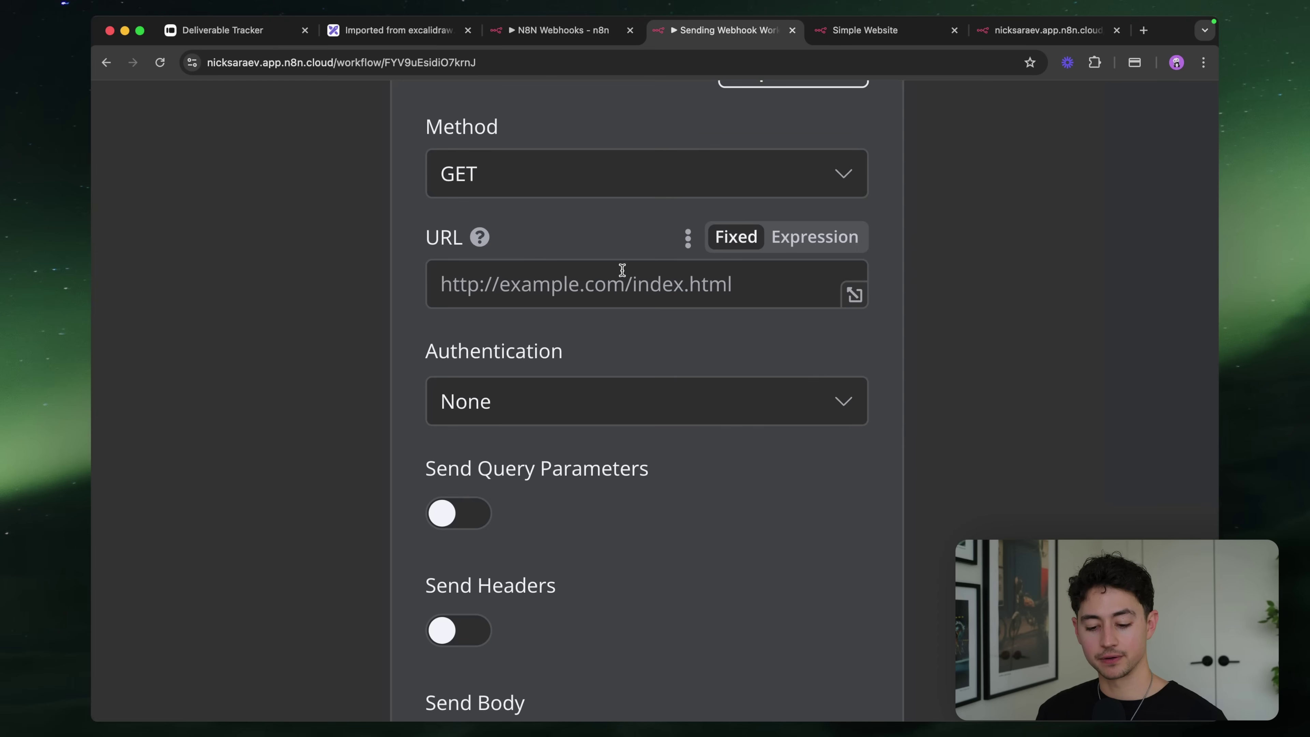
{"action": "left_click", "coordinate": [622, 273]}
{"action": "type", "text": "?fr"}
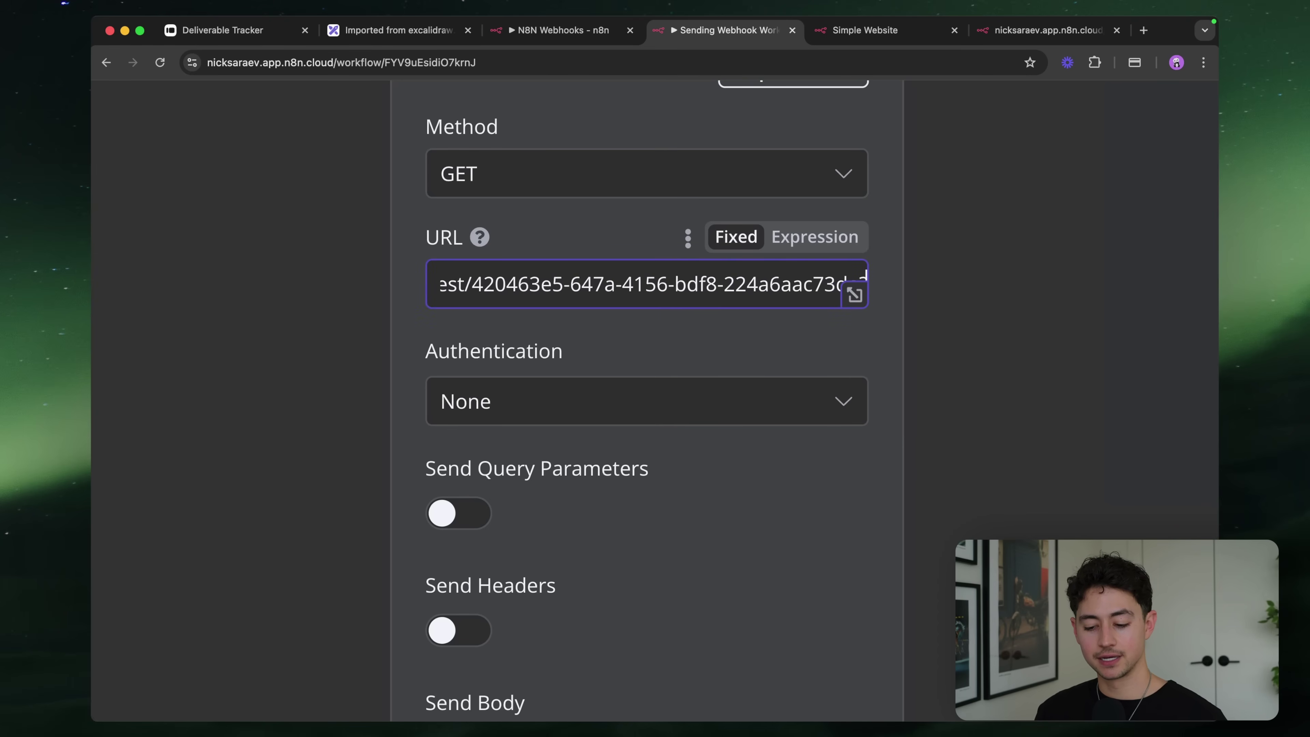
{"action": "type", "text": "irstName=Julio"}
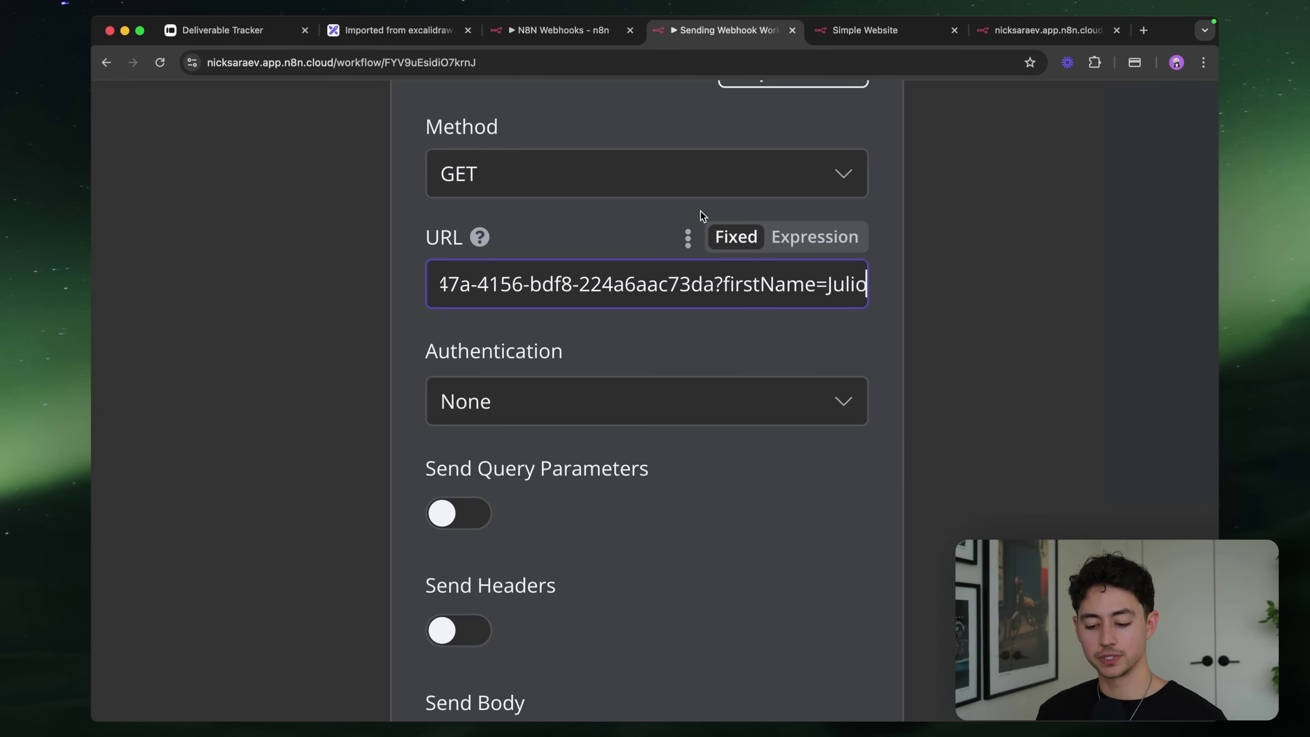
{"action": "key", "text": "super+0"}
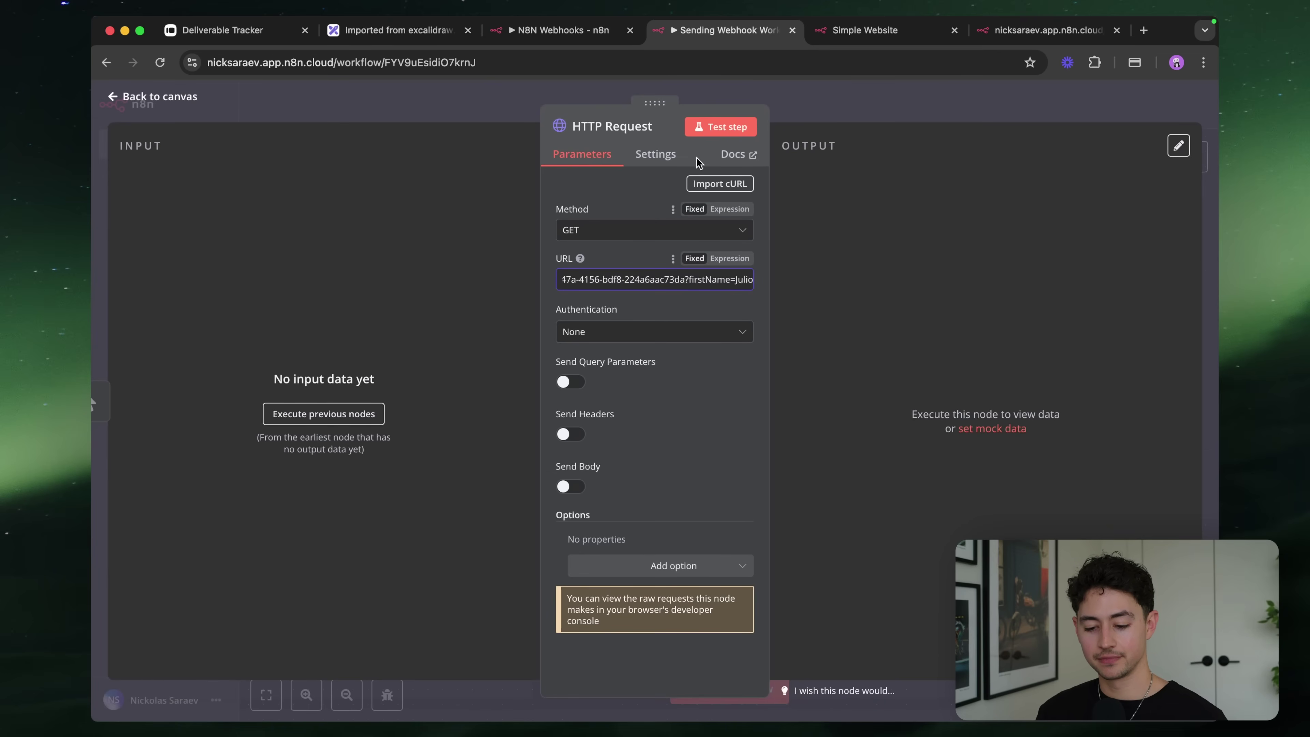
Make the Webhook listen, run the HTTP Request step, and view the received output
{"action": "key", "text": "ctrl+shift+Tab"}
{"action": "left_click", "coordinate": [238, 371]}
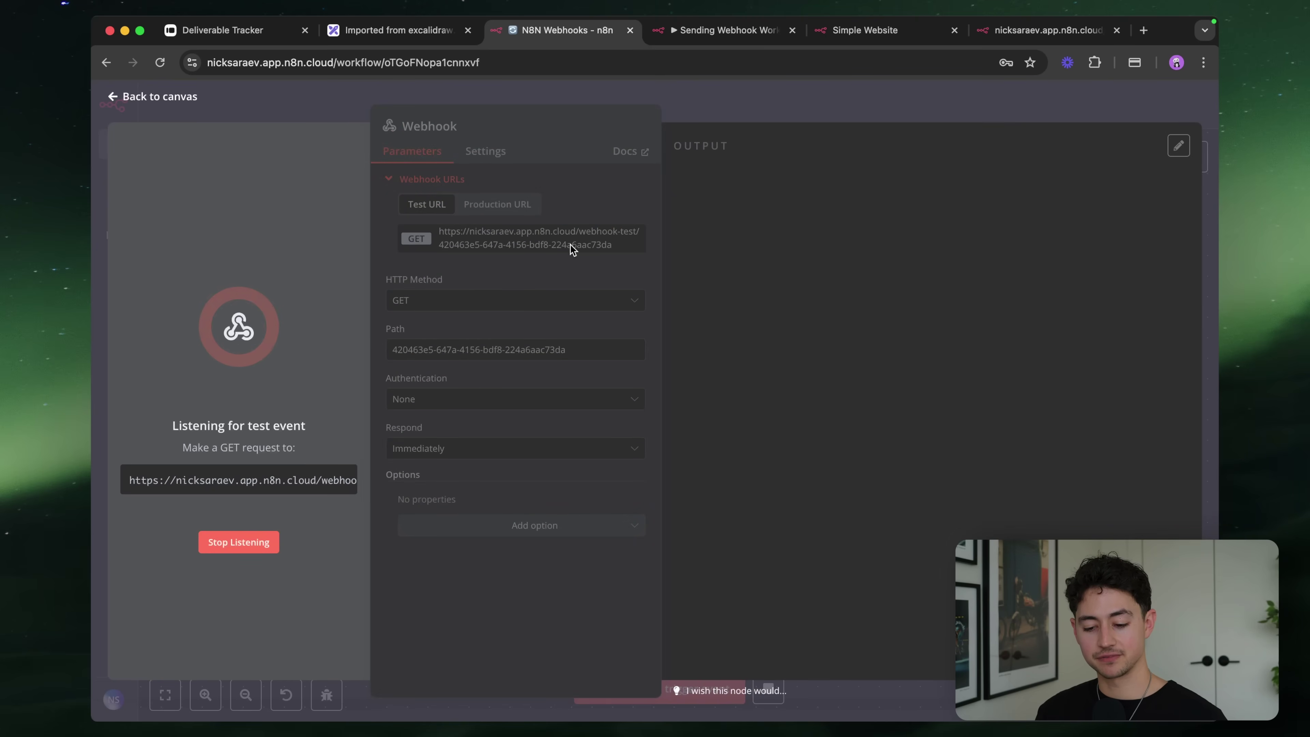
{"action": "key", "text": "ctrl+Tab"}
{"action": "left_click", "coordinate": [720, 127]}
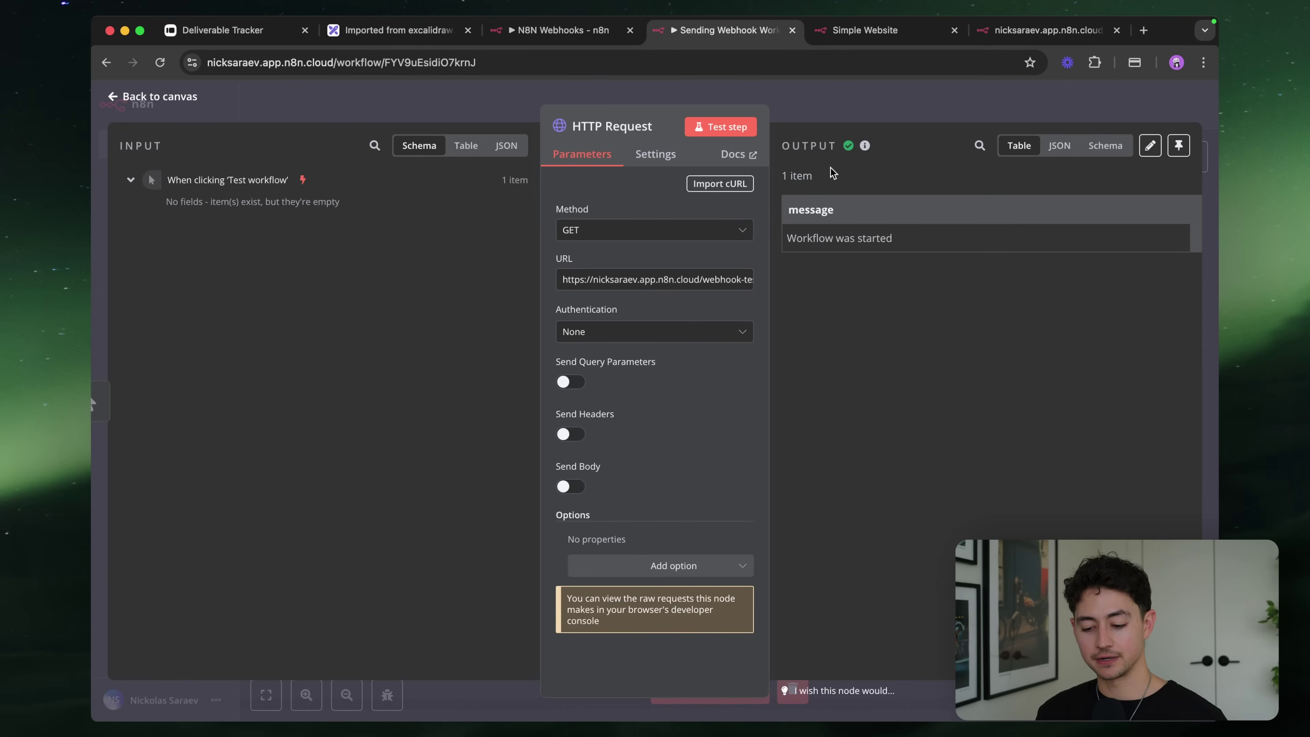
{"action": "key", "text": "ctrl+shift+Tab"}
{"action": "left_click", "coordinate": [682, 203]}
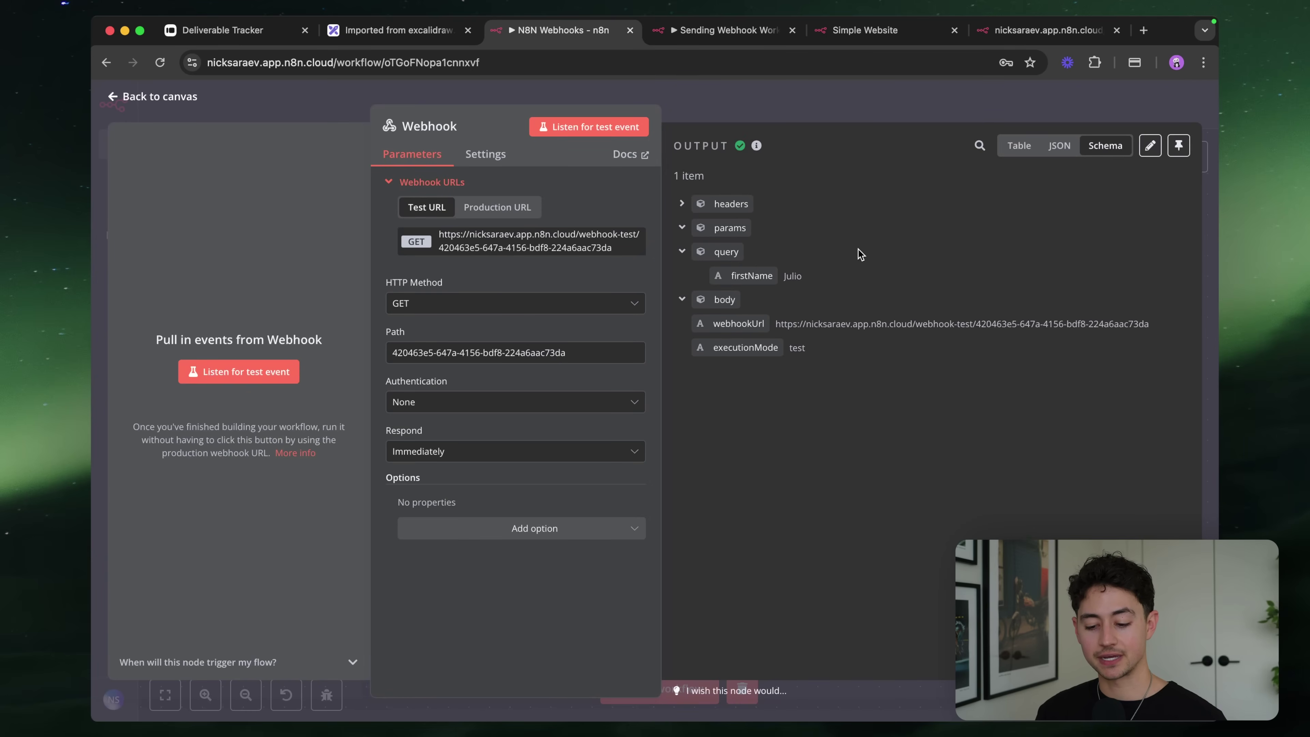
Review the received firstName Julio query output, then set the Webhook listening for another test event
{"action": "scroll", "coordinate": [846, 263], "scroll_direction": "up", "scroll_amount": 5, "text": "ctrl"}
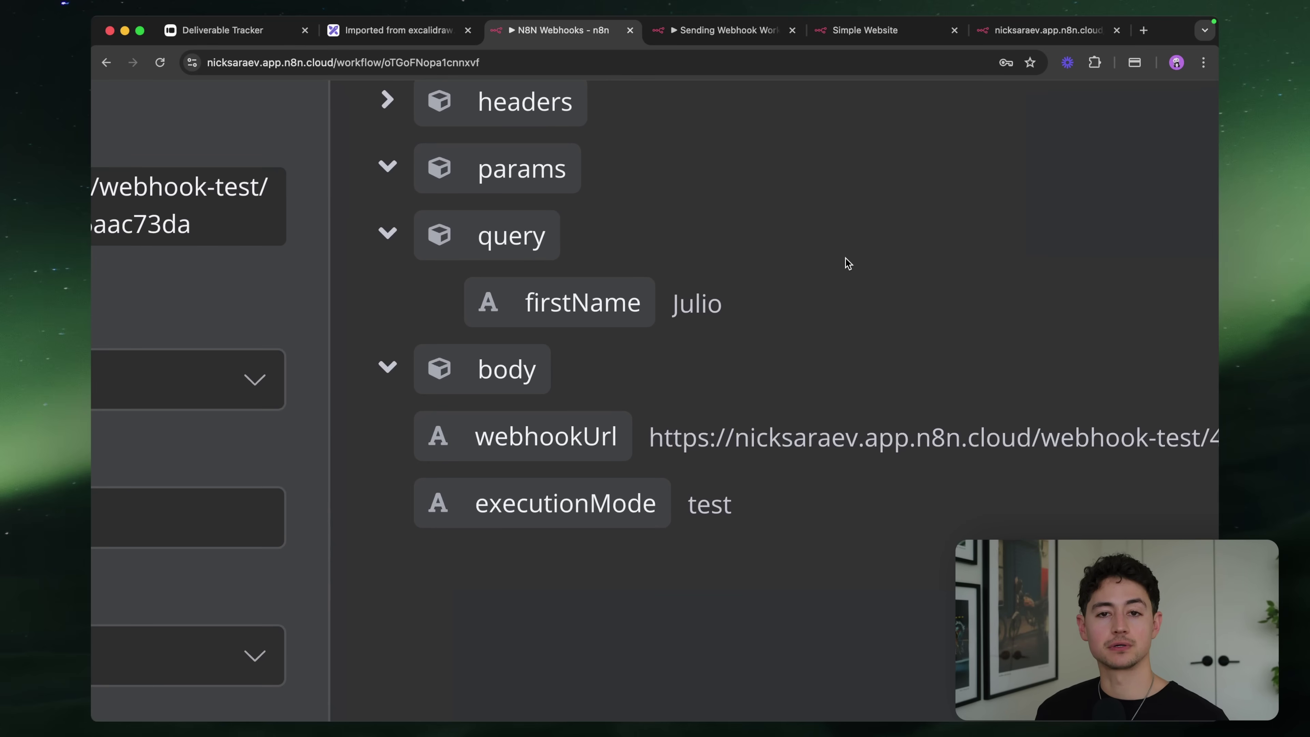
{"action": "scroll", "coordinate": [845, 263], "scroll_direction": "down", "scroll_amount": 5, "text": "ctrl"}
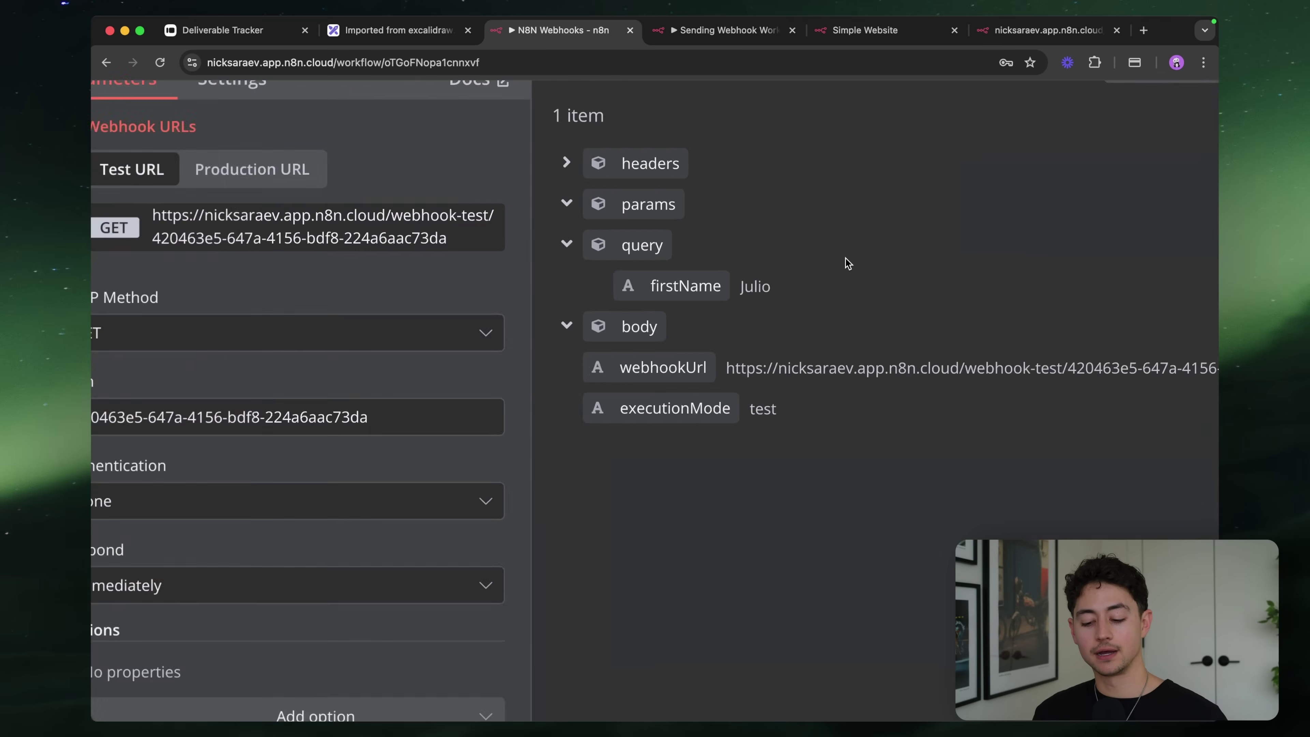
{"action": "scroll", "coordinate": [779, 284], "scroll_direction": "down", "scroll_amount": 2, "text": "ctrl"}
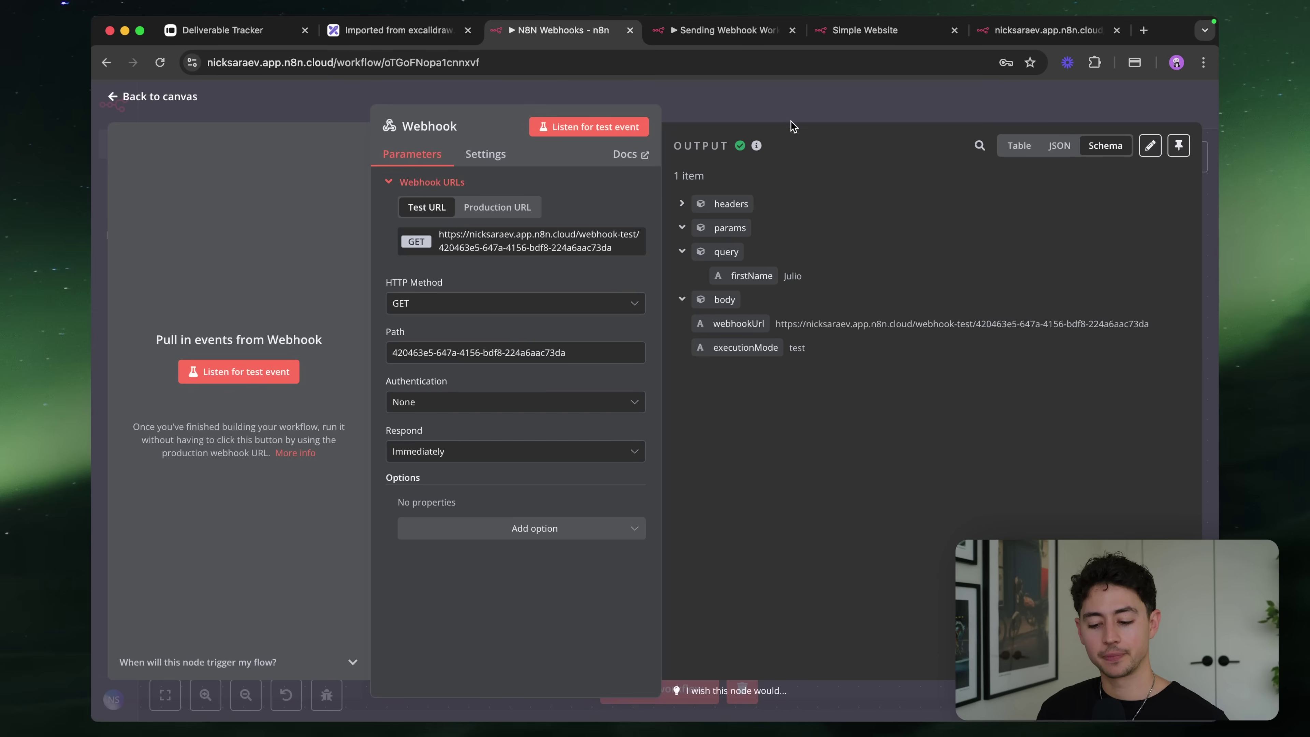
{"action": "left_click", "coordinate": [612, 130]}
Rerun the HTTP Request test step, then close the Webhook panel on the N8N Webhooks canvas
{"action": "key", "text": "ctrl+Tab"}
{"action": "left_click", "coordinate": [727, 128]}
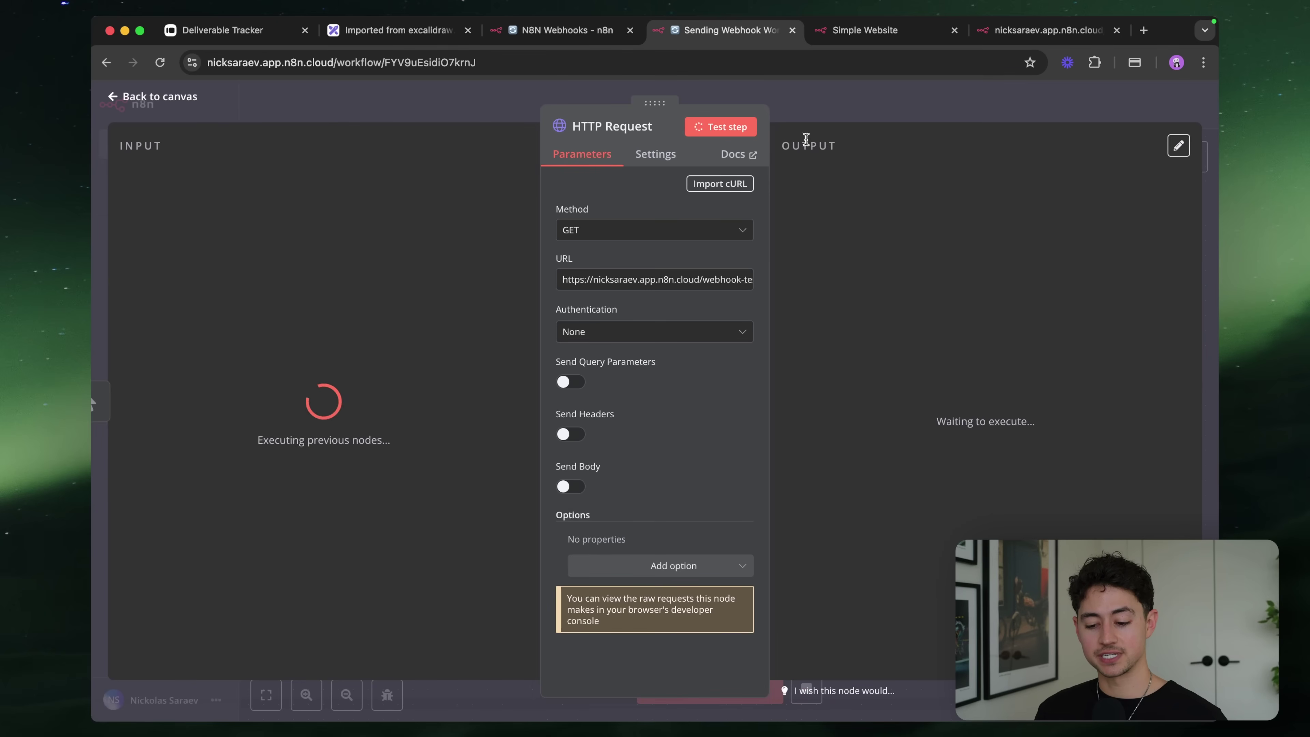
{"action": "scroll", "coordinate": [960, 227], "scroll_direction": "up", "scroll_amount": 5}
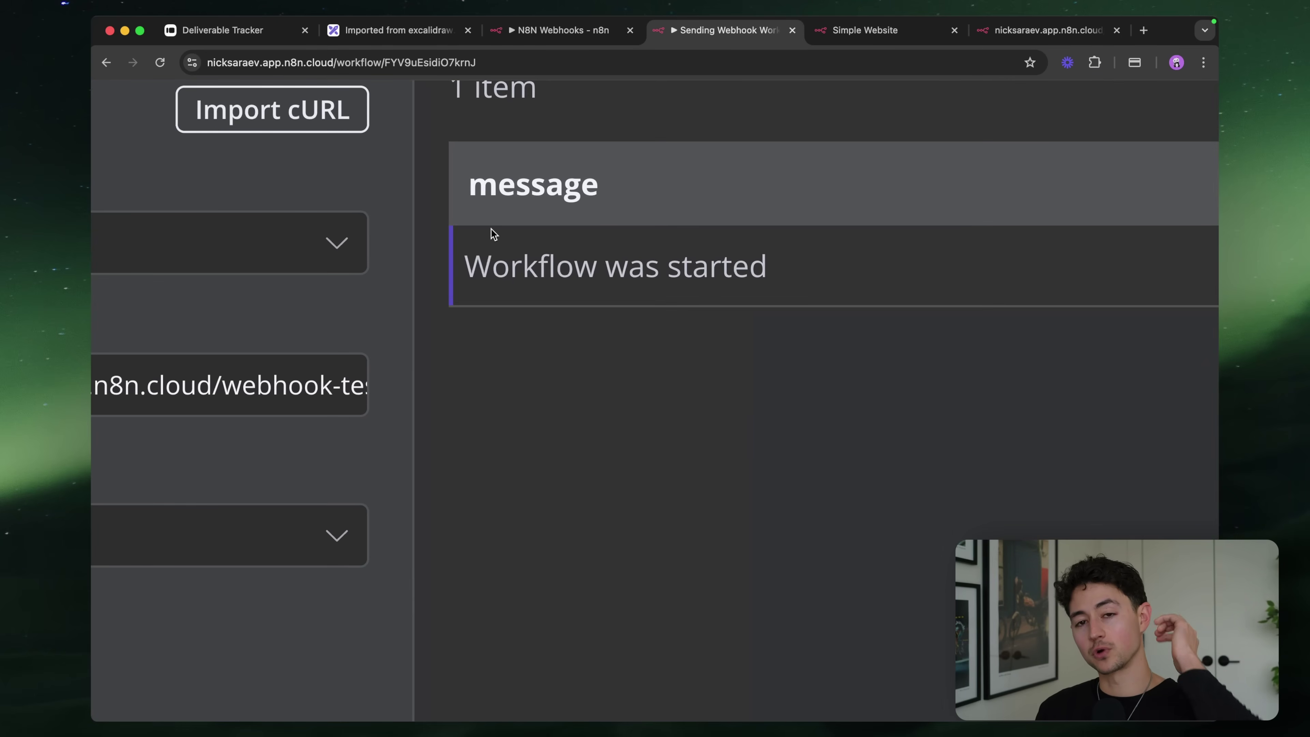
{"action": "scroll", "coordinate": [650, 270], "scroll_direction": "down", "scroll_amount": 5}
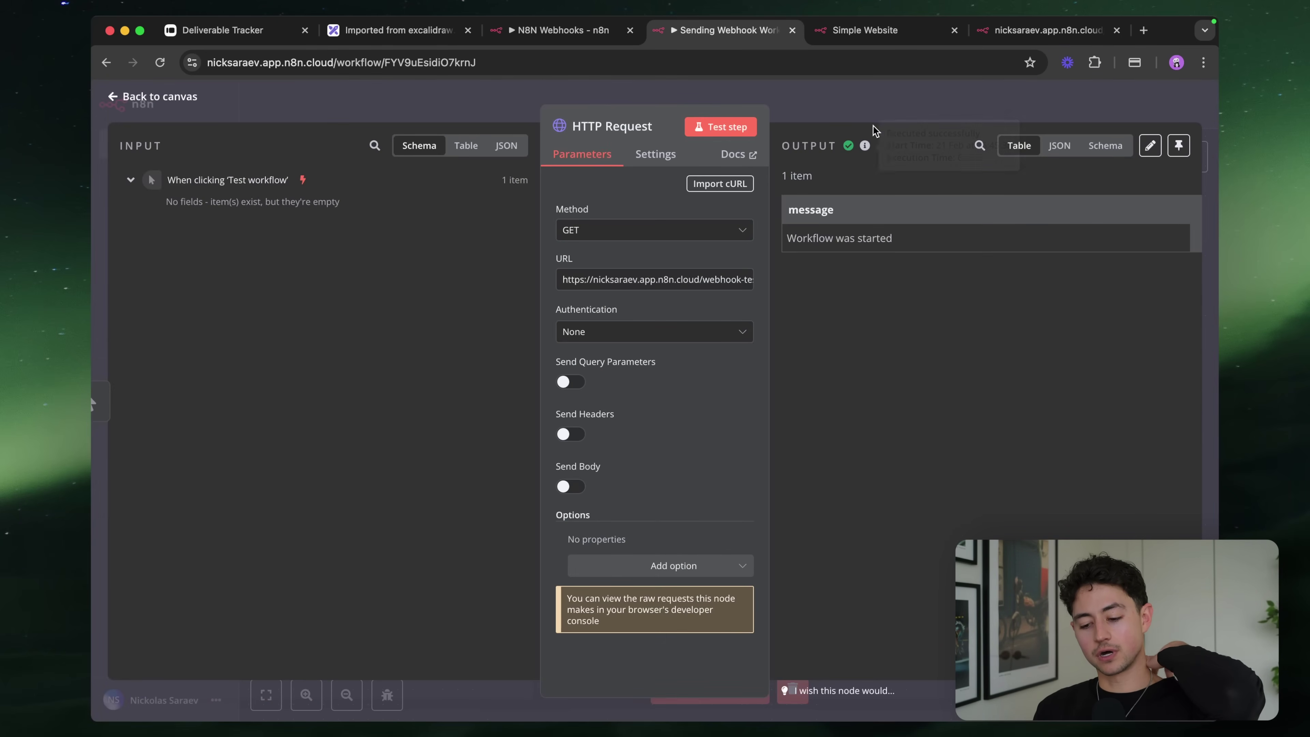
{"action": "left_click", "coordinate": [887, 99]}
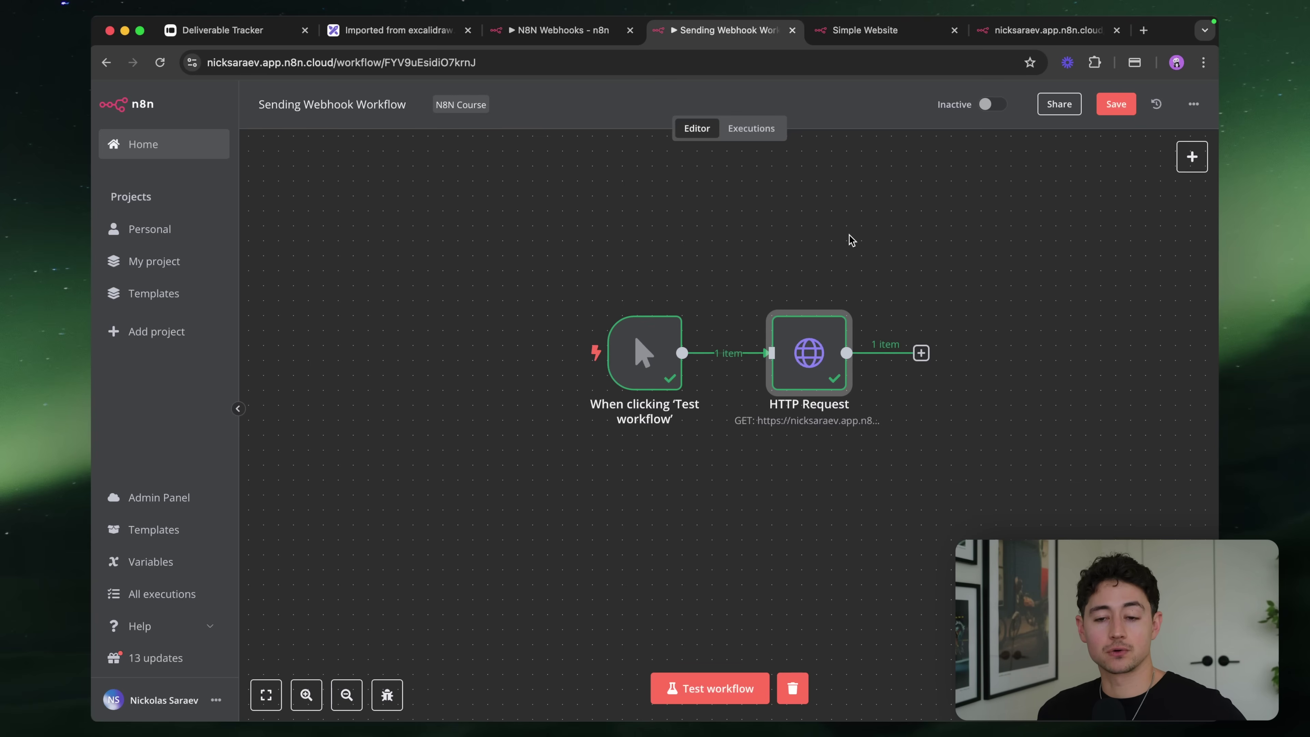
{"action": "left_click", "coordinate": [599, 31]}
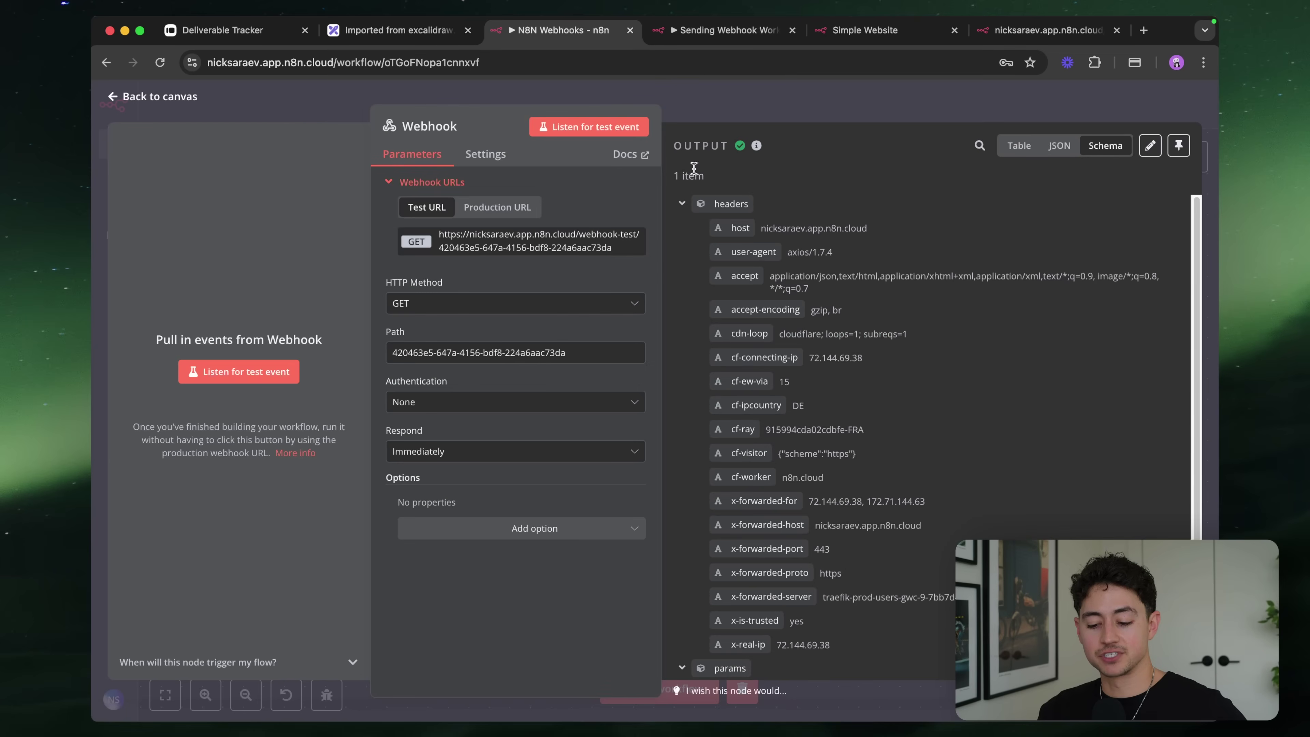
{"action": "left_click", "coordinate": [833, 109]}
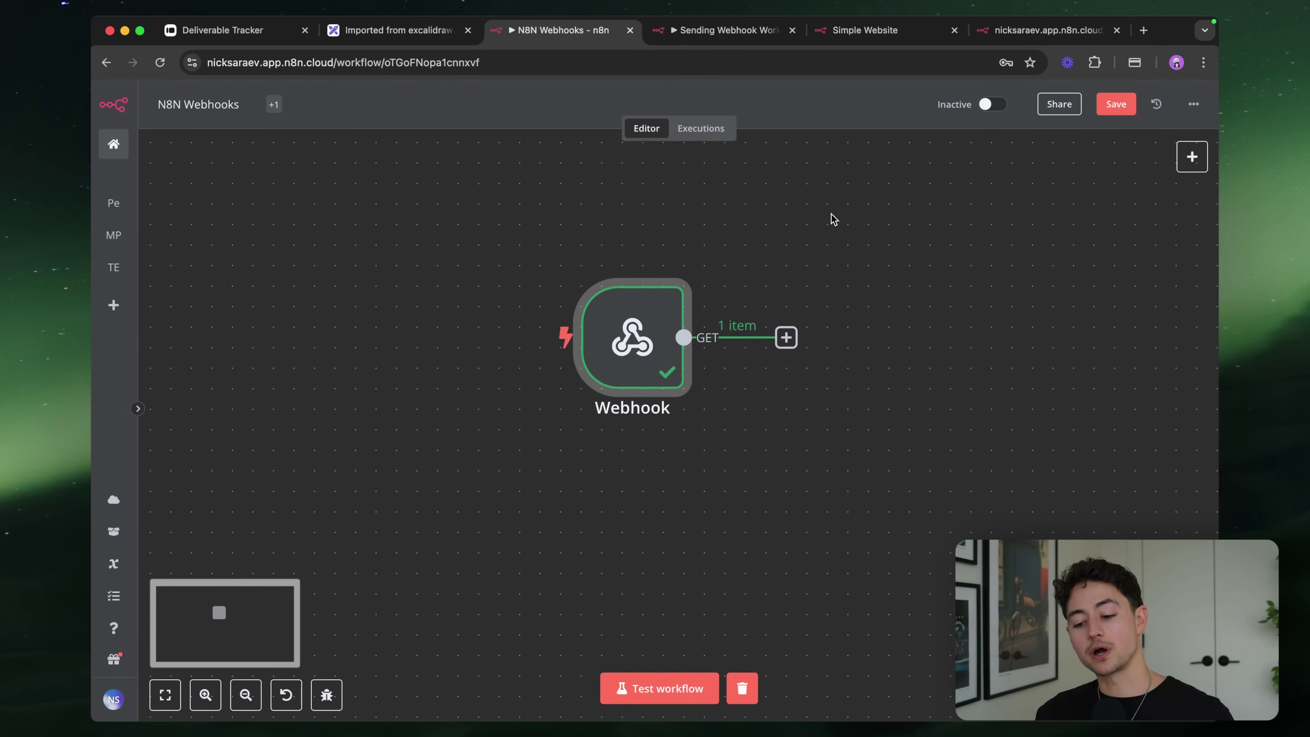
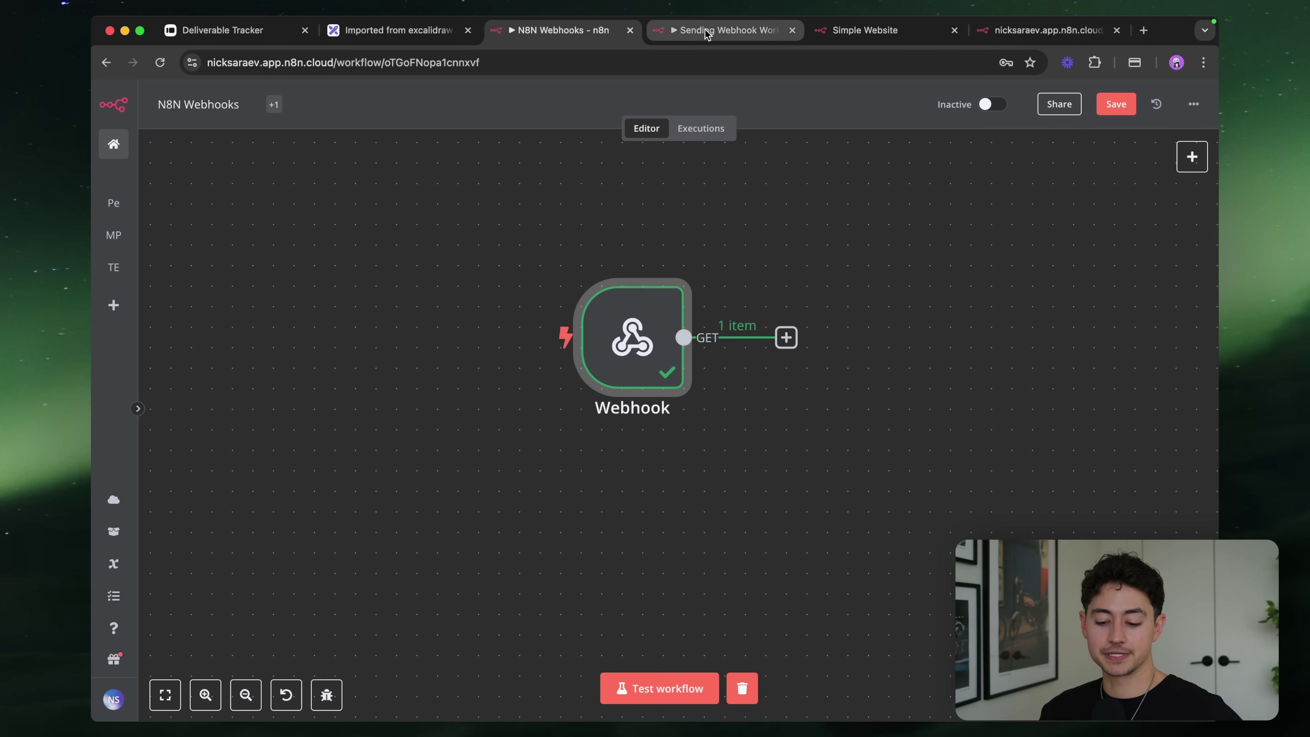
Add a Respond to Webhook node after the Webhook trigger
{"action": "scroll", "coordinate": [619, 351], "scroll_direction": "up", "scroll_amount": 2}
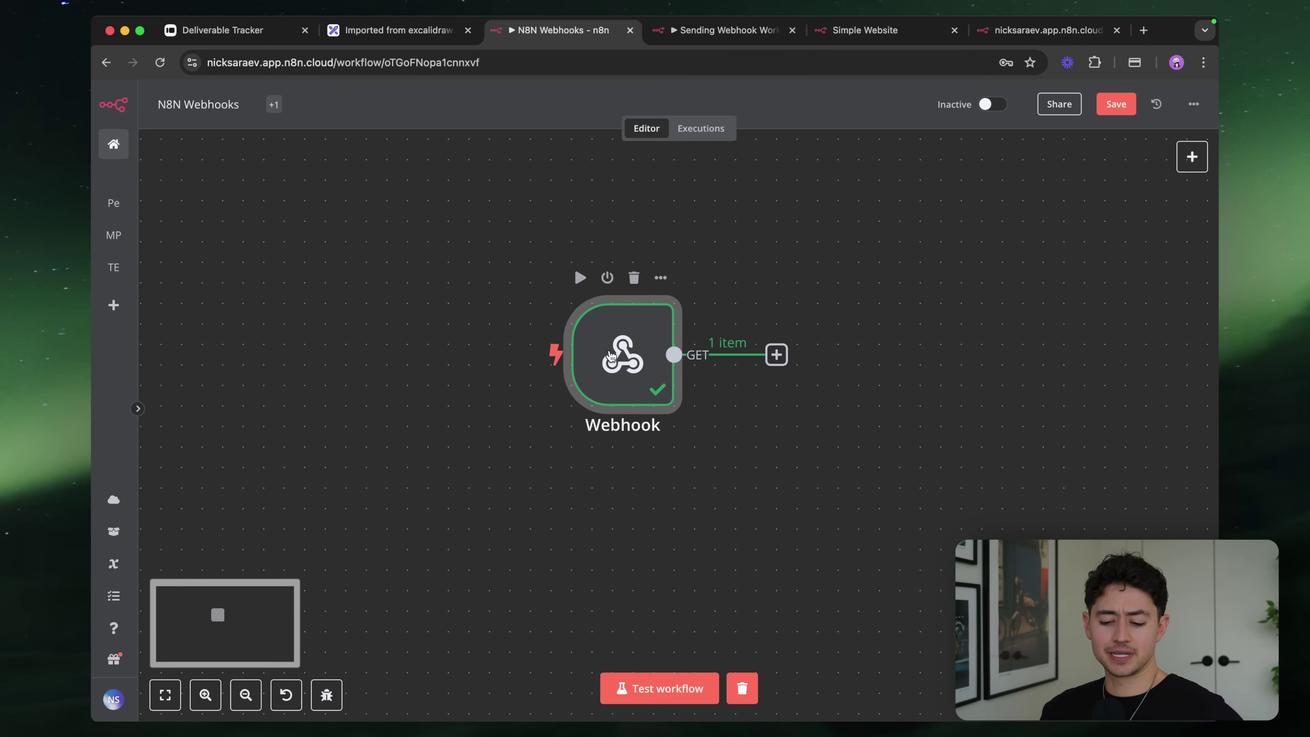
{"action": "double_click", "coordinate": [610, 357]}
{"action": "left_click", "coordinate": [707, 106]}
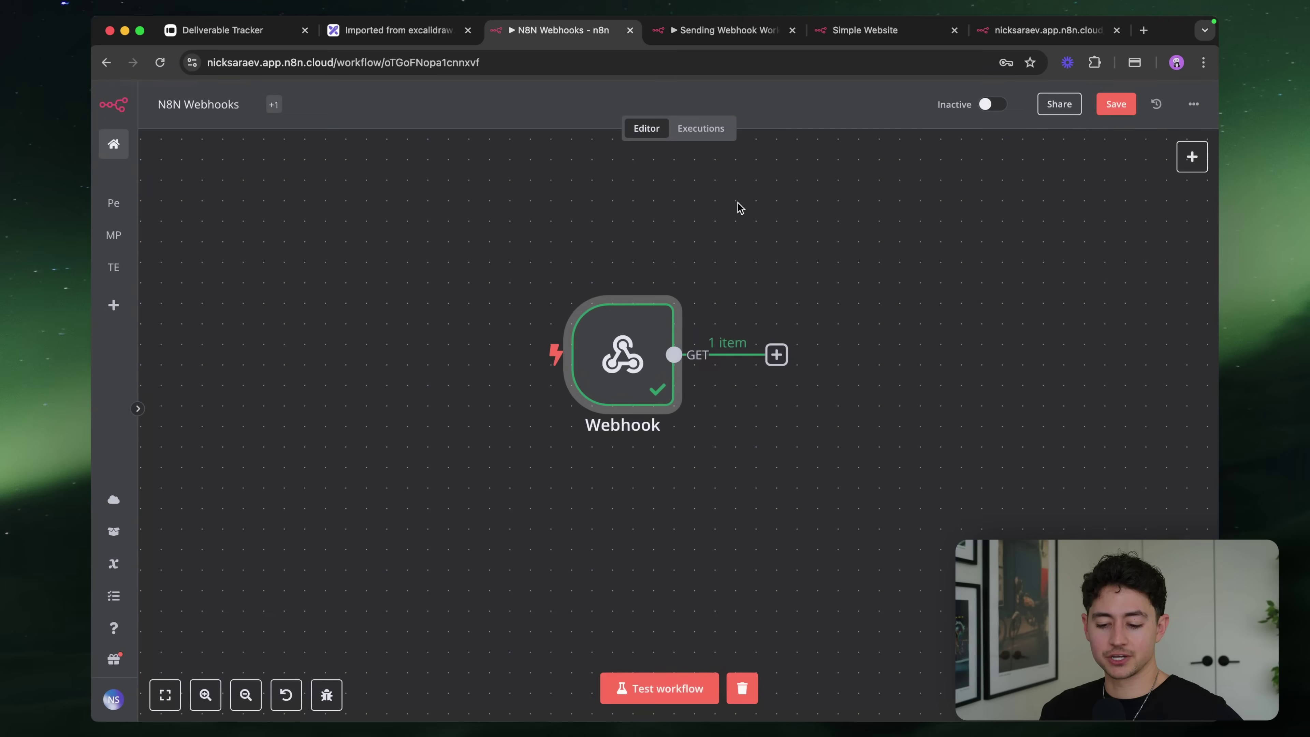
{"action": "scroll", "coordinate": [739, 222], "scroll_direction": "right", "scroll_amount": 2}
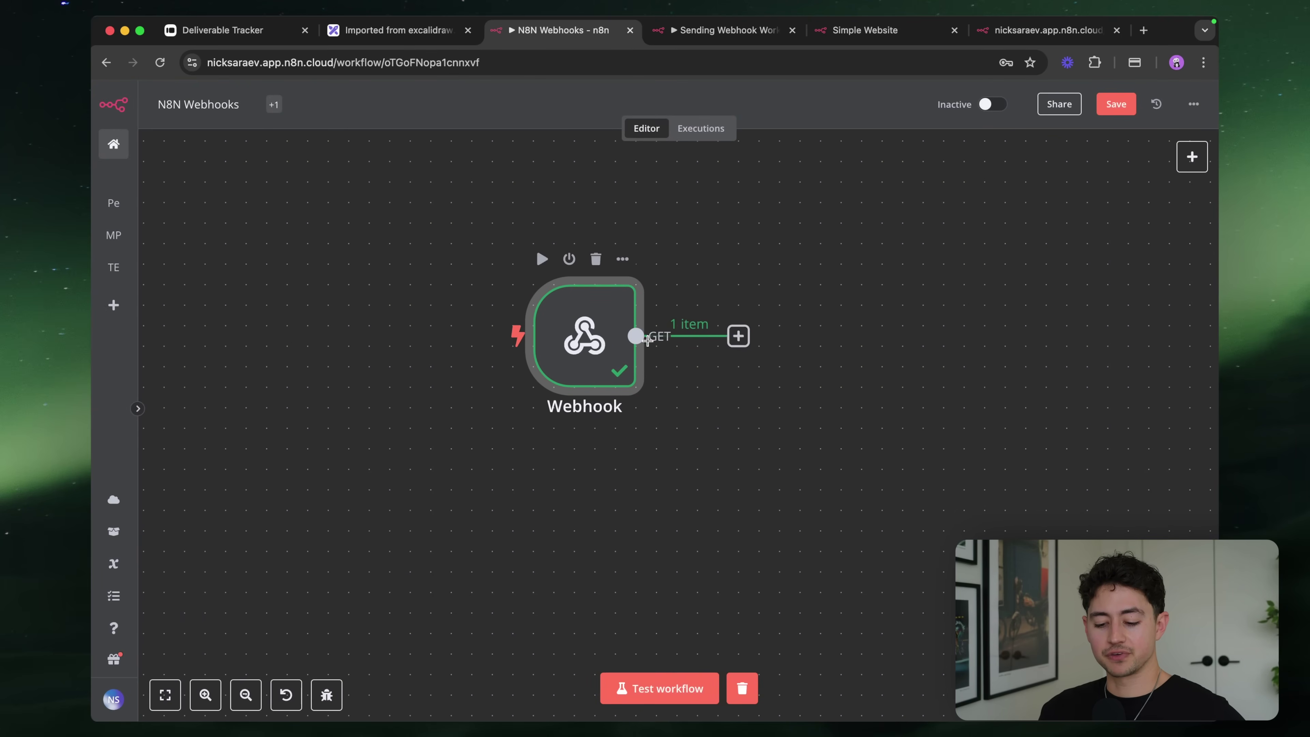
{"action": "left_click", "coordinate": [738, 337]}
{"action": "type", "text": "webhook"}
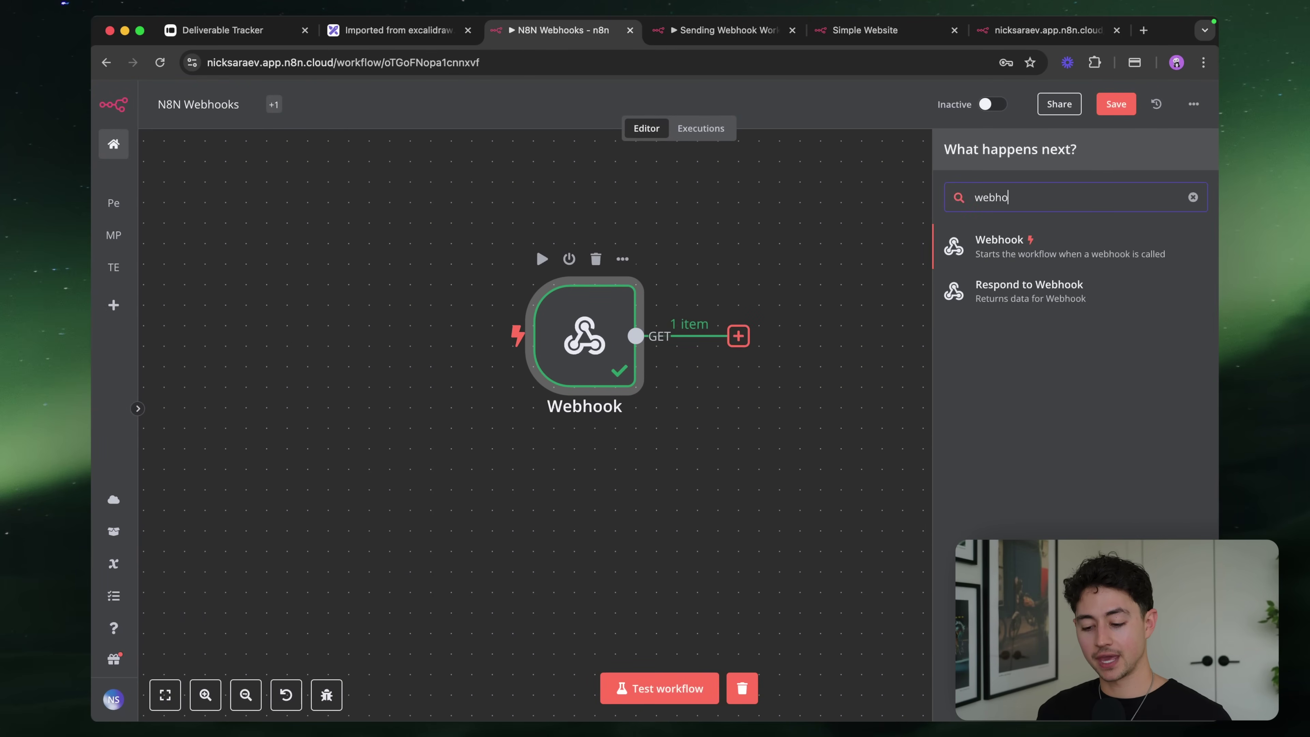
{"action": "left_click", "coordinate": [1013, 303]}
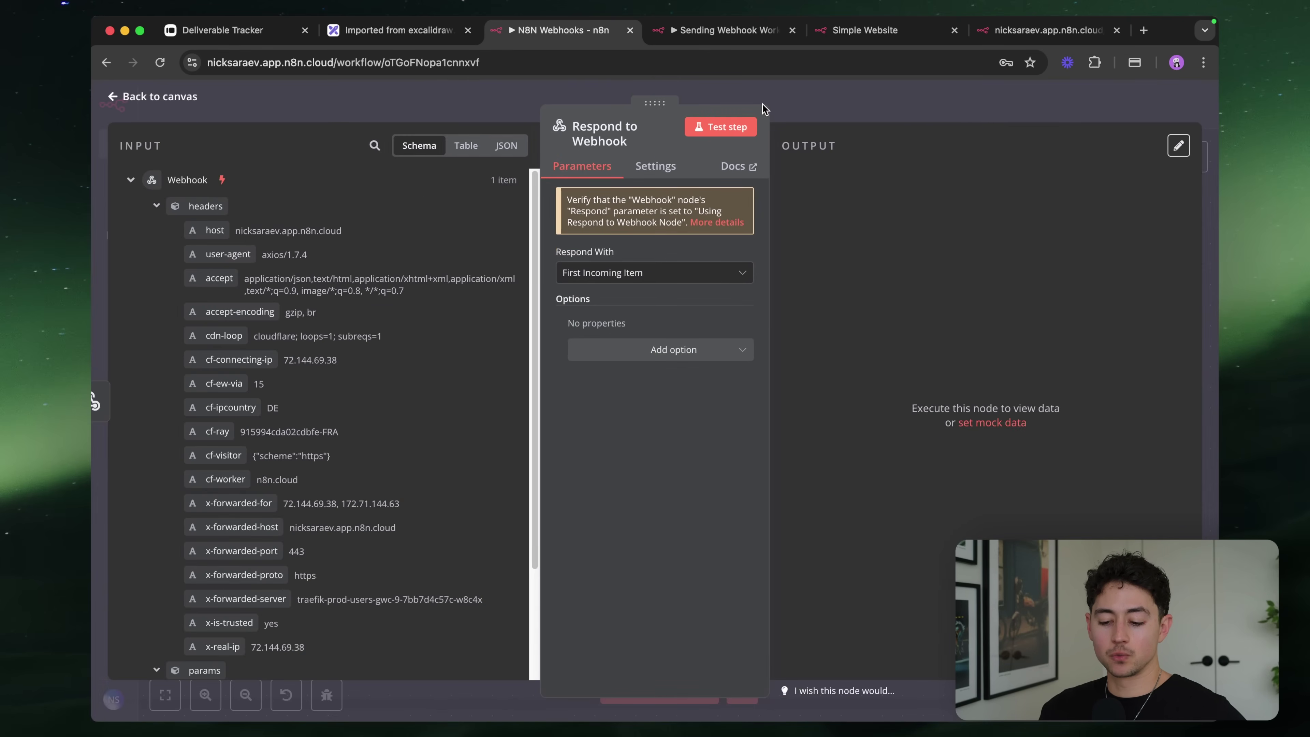
{"action": "left_click", "coordinate": [762, 103]}
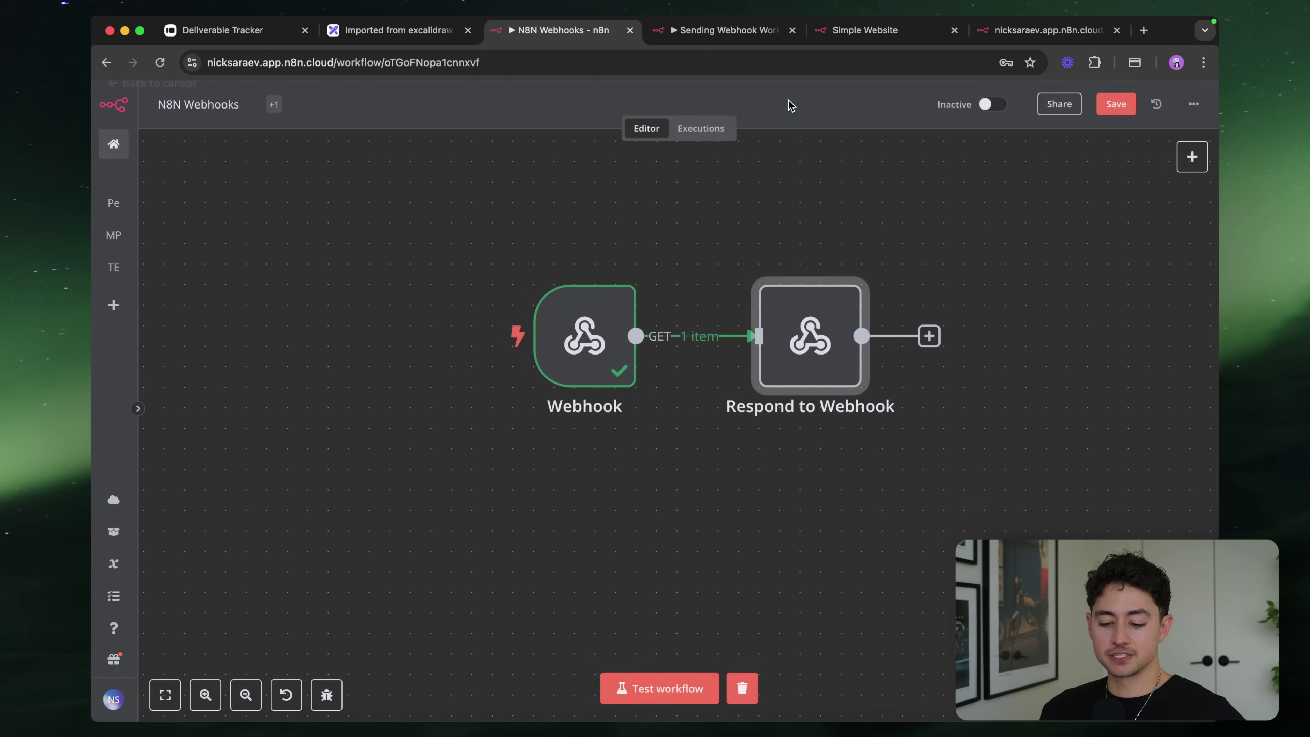
Set the Webhook node's Respond option to 'Using Respond to Webhook Node'
{"action": "double_click", "coordinate": [596, 362]}
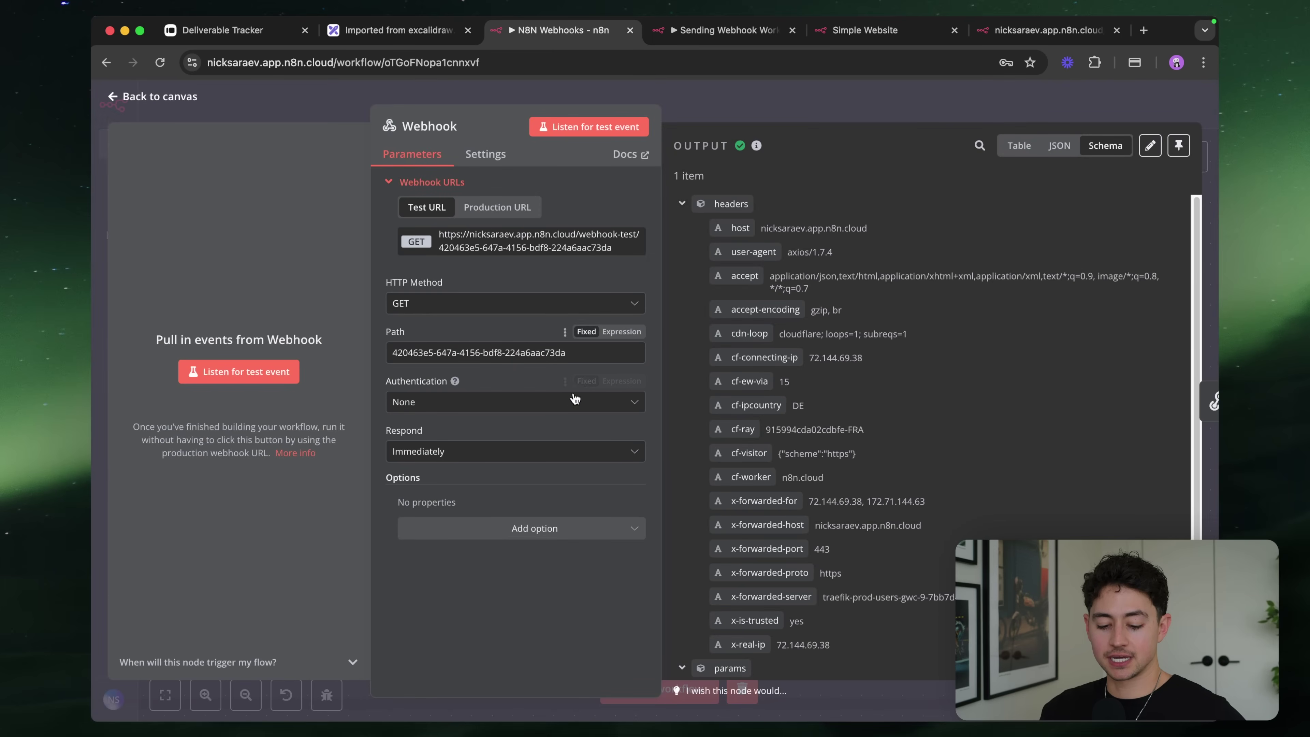
{"action": "left_click", "coordinate": [510, 451]}
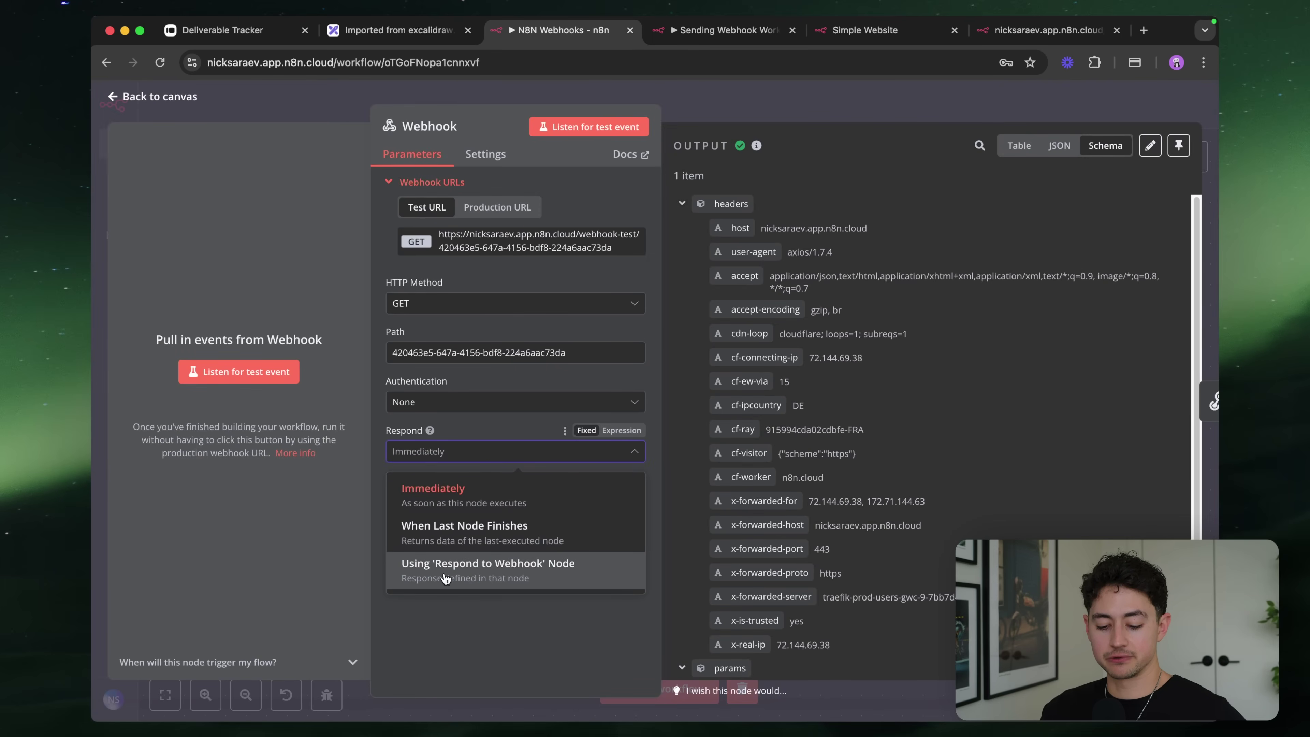
{"action": "left_click", "coordinate": [473, 562]}
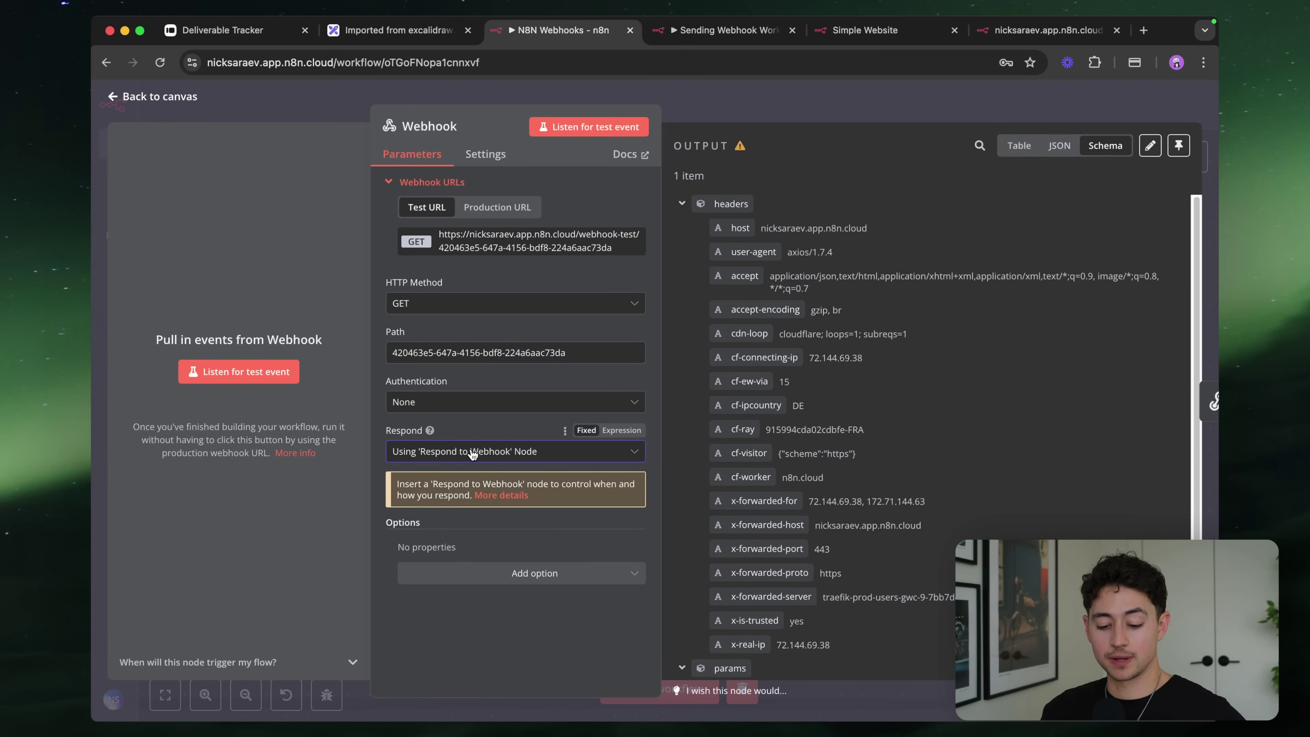
{"action": "left_click", "coordinate": [681, 203]}
Set Respond to Webhook's Respond With option to All Incoming Items
{"action": "left_click", "coordinate": [732, 110]}
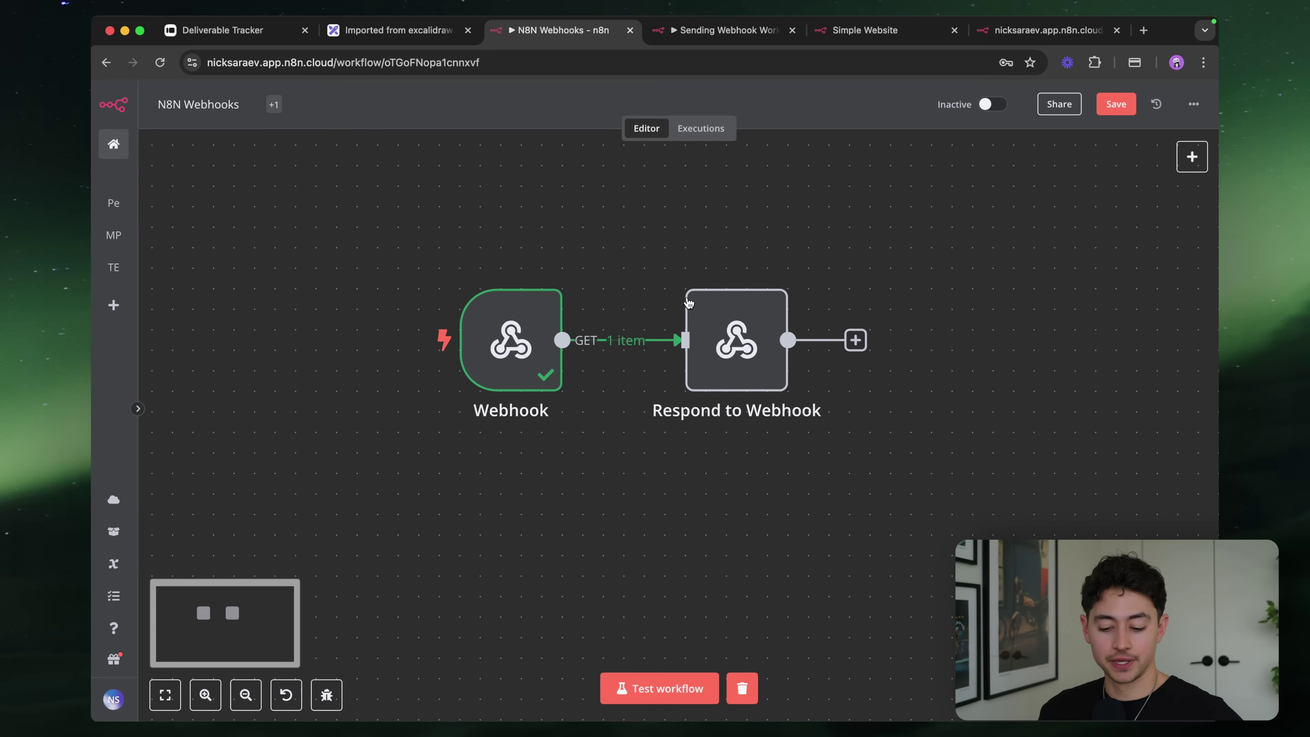
{"action": "double_click", "coordinate": [746, 347]}
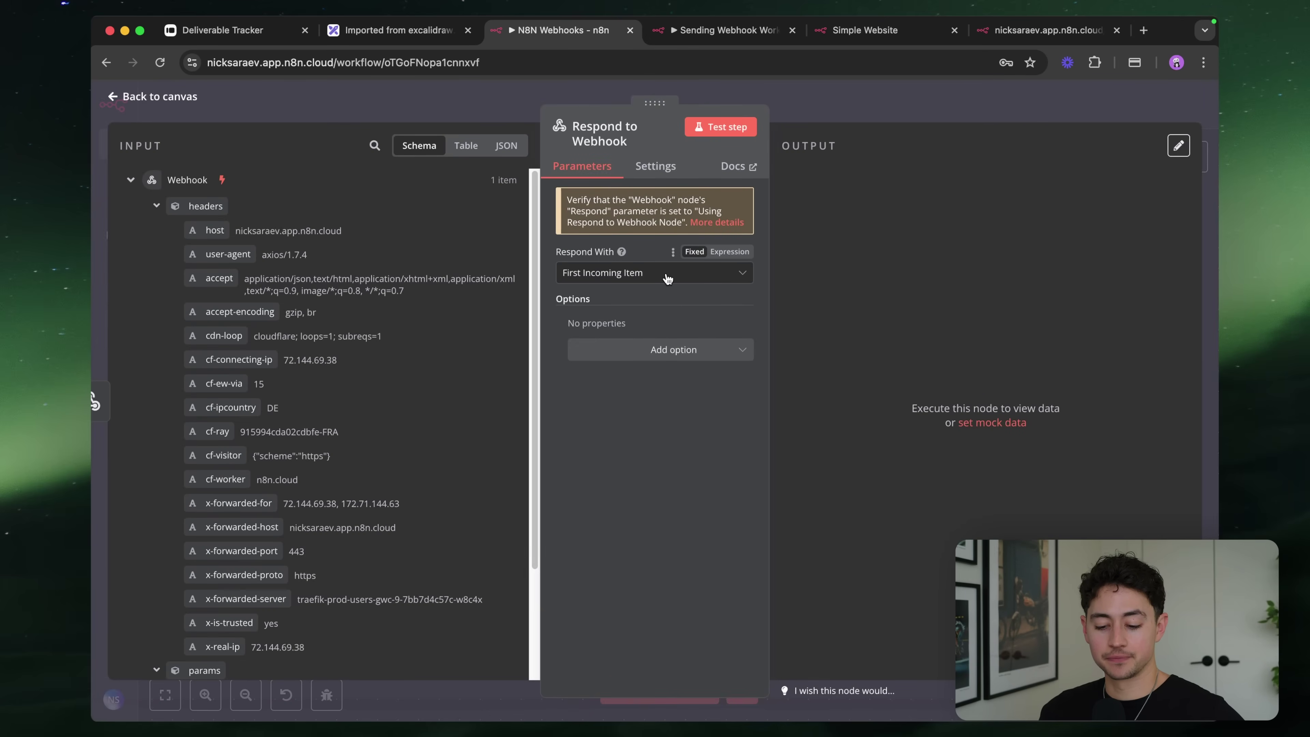
{"action": "left_click", "coordinate": [666, 276]}
{"action": "scroll", "coordinate": [670, 262], "scroll_direction": "up", "scroll_amount": 5}
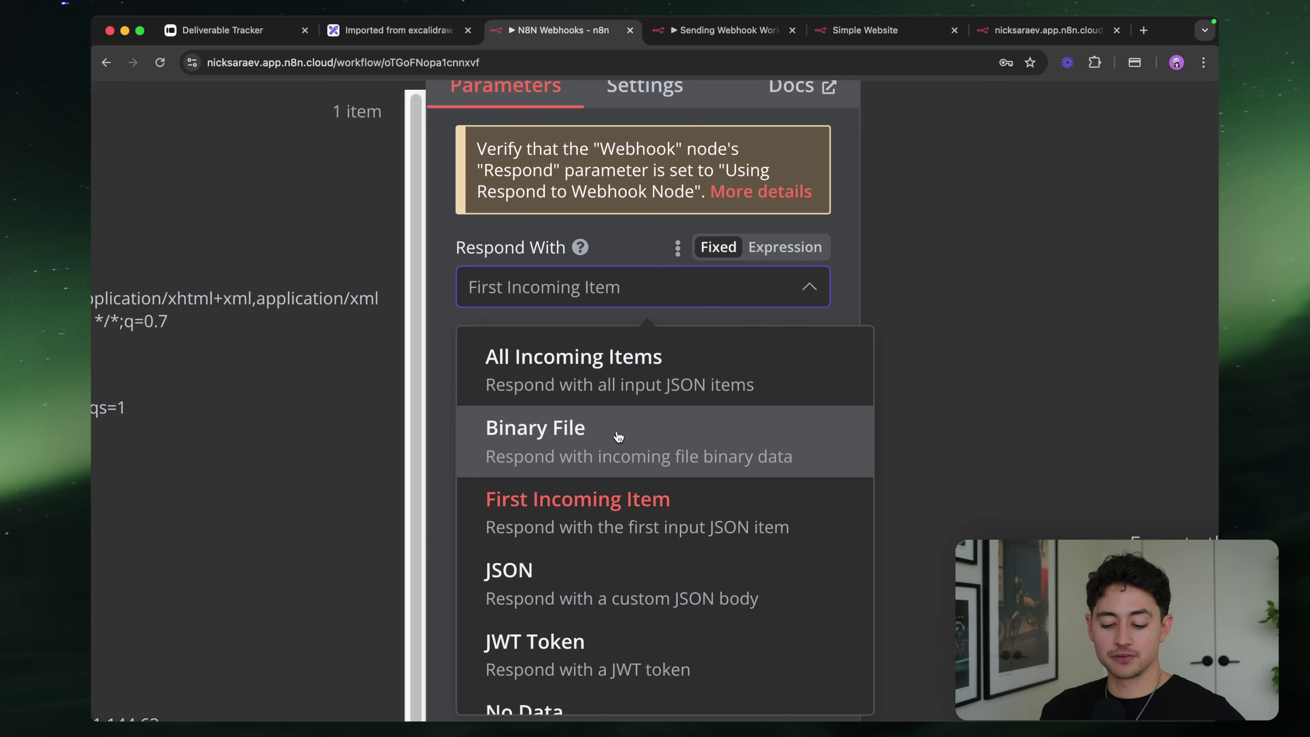
{"action": "scroll", "coordinate": [614, 438], "scroll_direction": "down", "scroll_amount": 2}
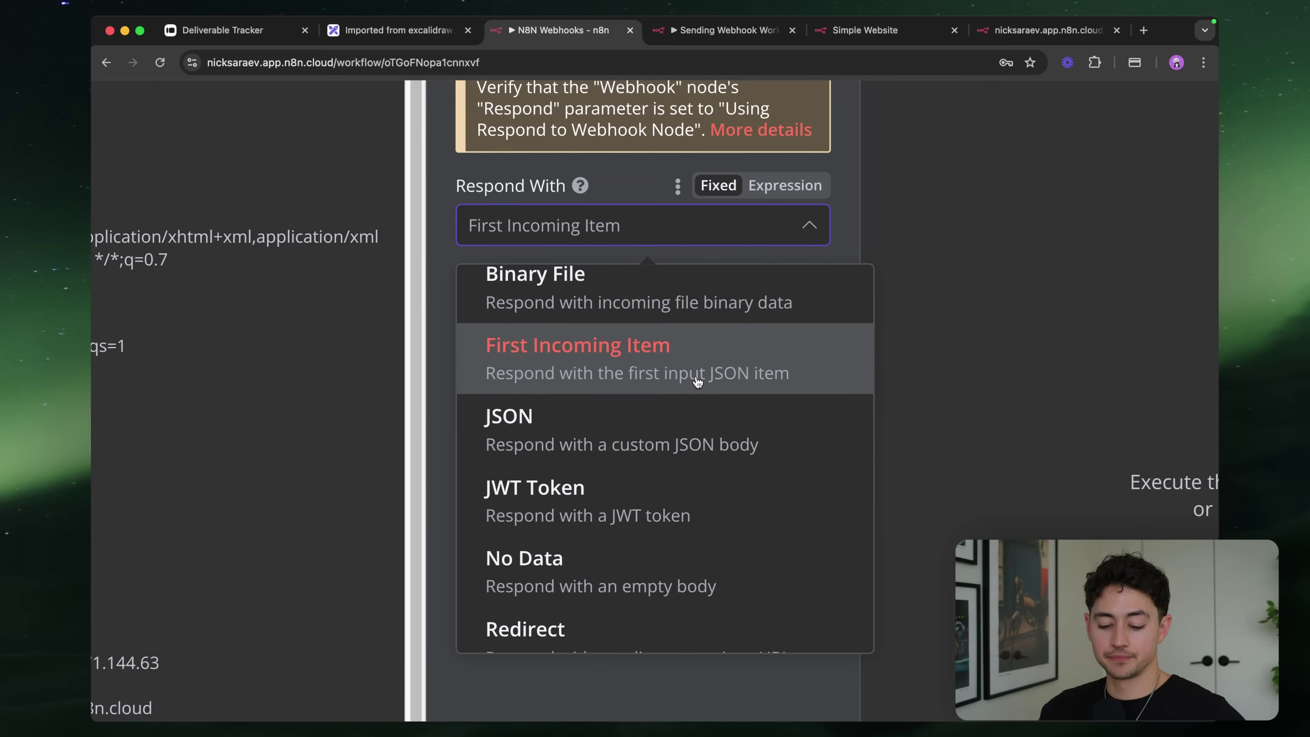
{"action": "scroll", "coordinate": [695, 375], "scroll_direction": "down", "scroll_amount": 2}
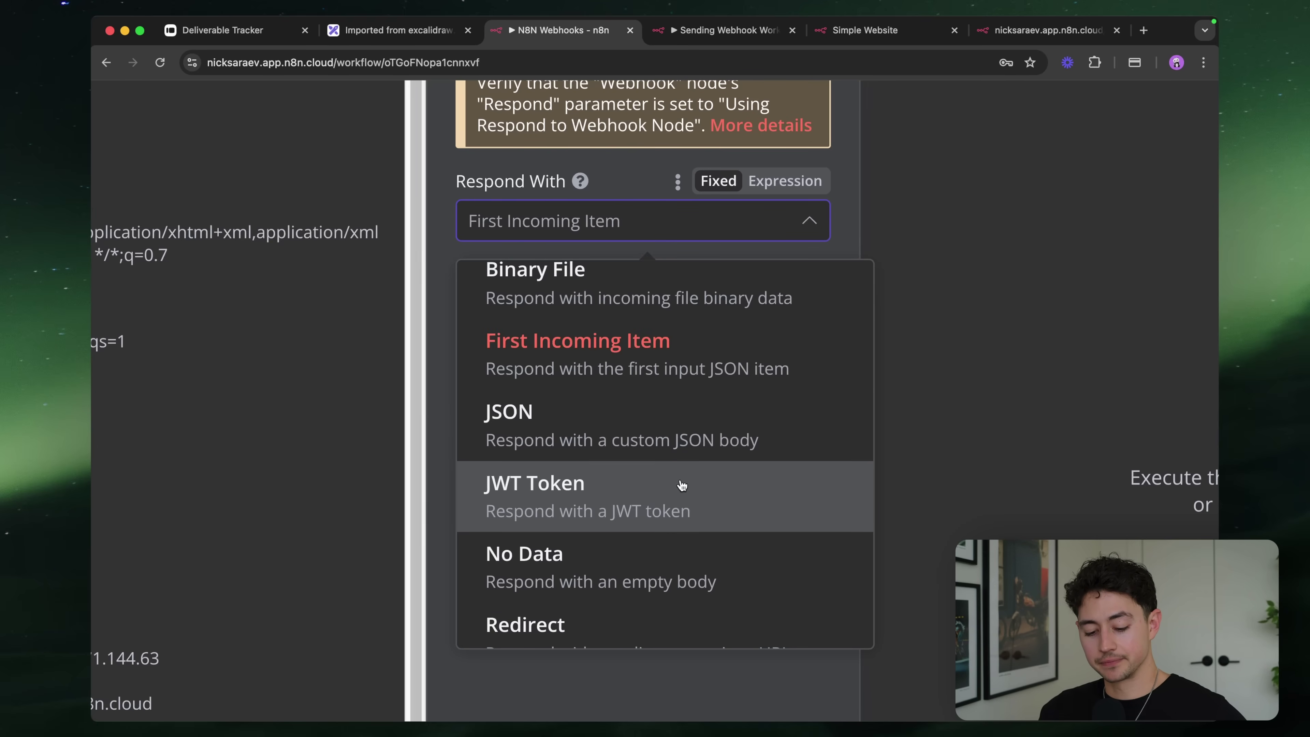
{"action": "key", "text": "super+minus"}
{"action": "key", "text": "super+minus"}
{"action": "scroll", "coordinate": [630, 558], "scroll_direction": "down", "scroll_amount": 2}
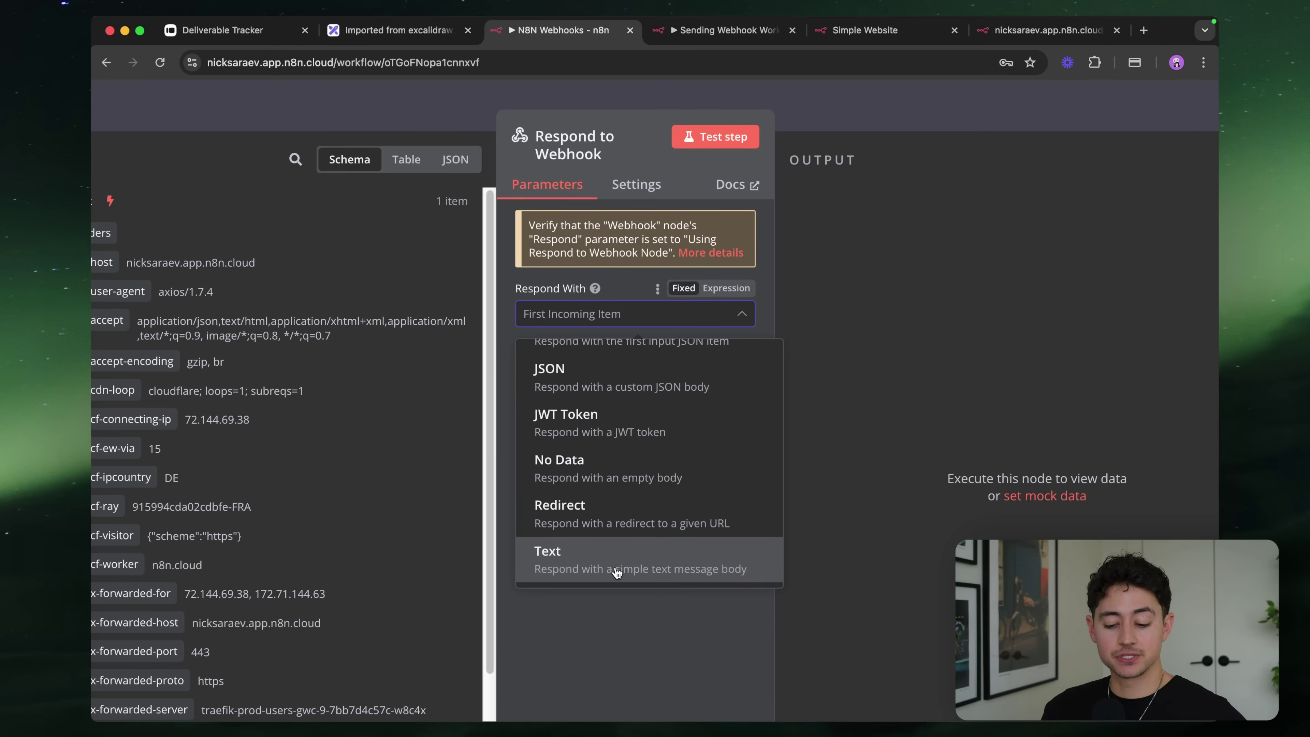
{"action": "scroll", "coordinate": [670, 464], "scroll_direction": "up", "scroll_amount": 2}
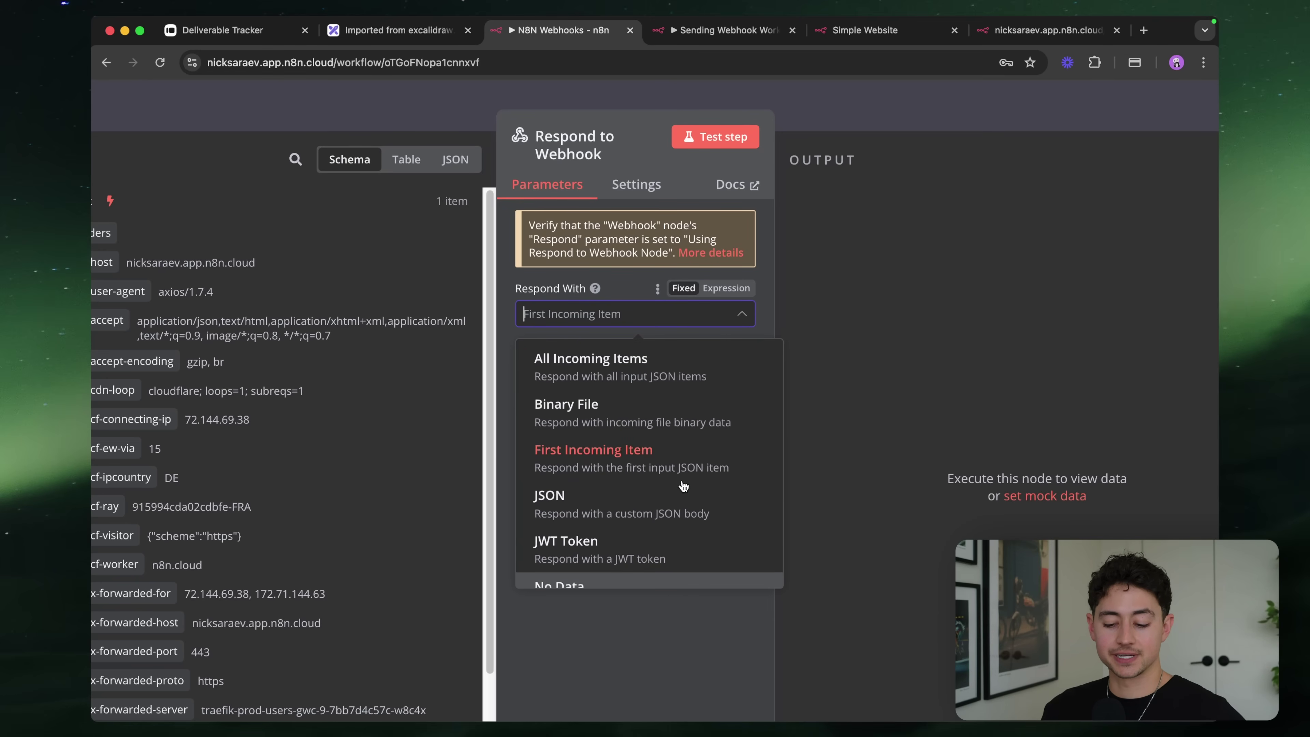
{"action": "left_click", "coordinate": [658, 375]}
{"action": "key", "text": "super+plus"}
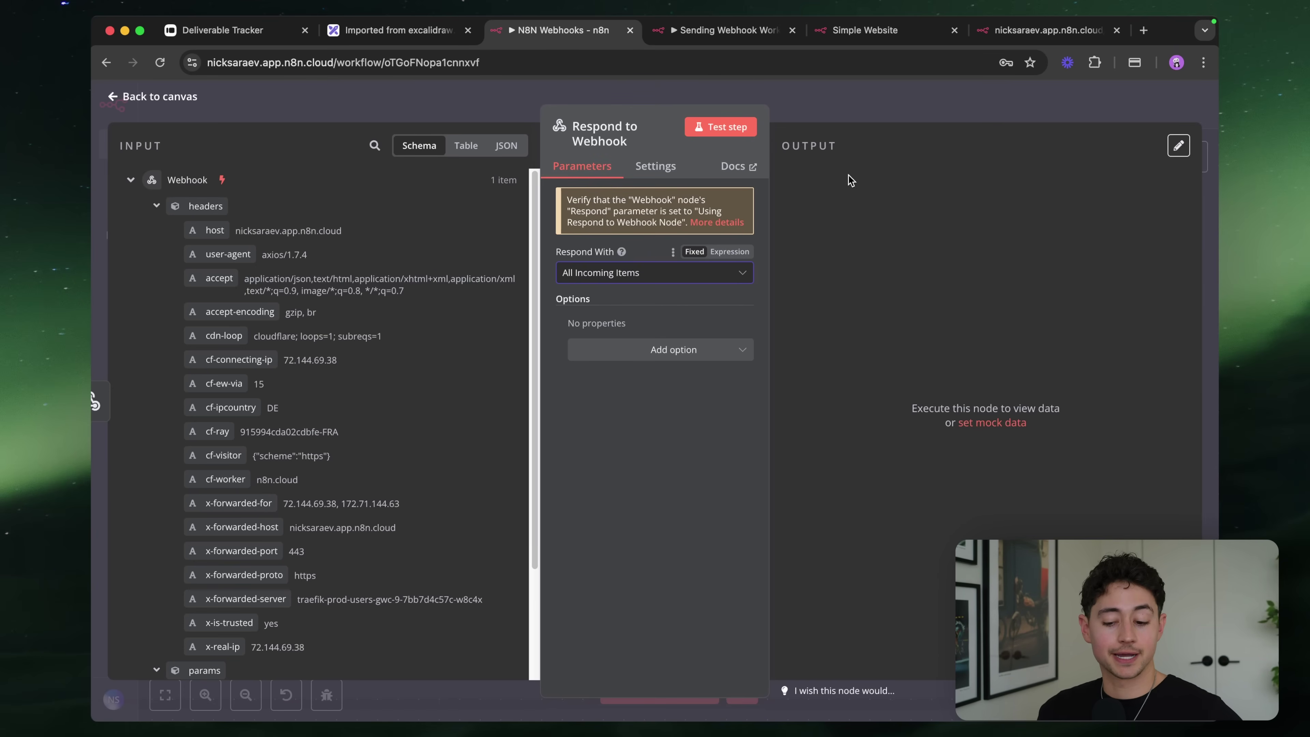
Start the test workflow listening, then close the Sending Webhook Workflow tab without saving
{"action": "left_click", "coordinate": [826, 116]}
{"action": "left_click", "coordinate": [618, 696]}
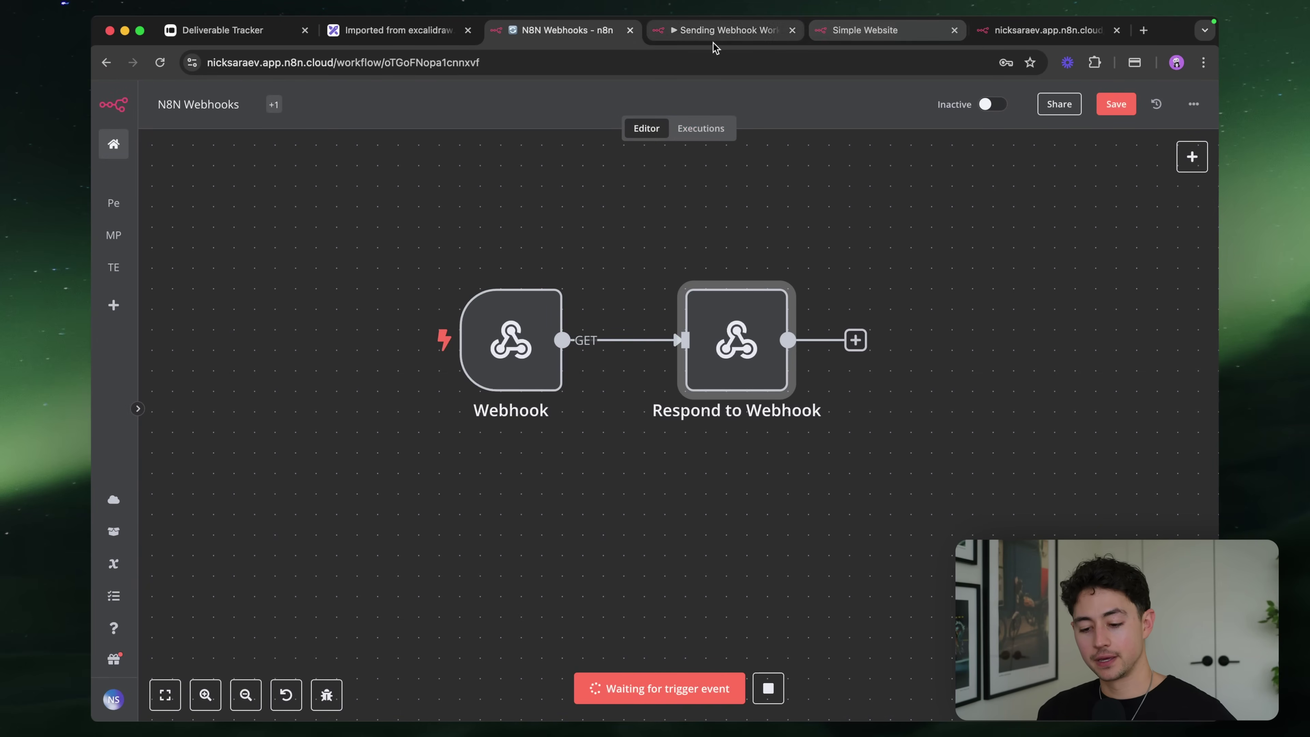
{"action": "left_click", "coordinate": [691, 32]}
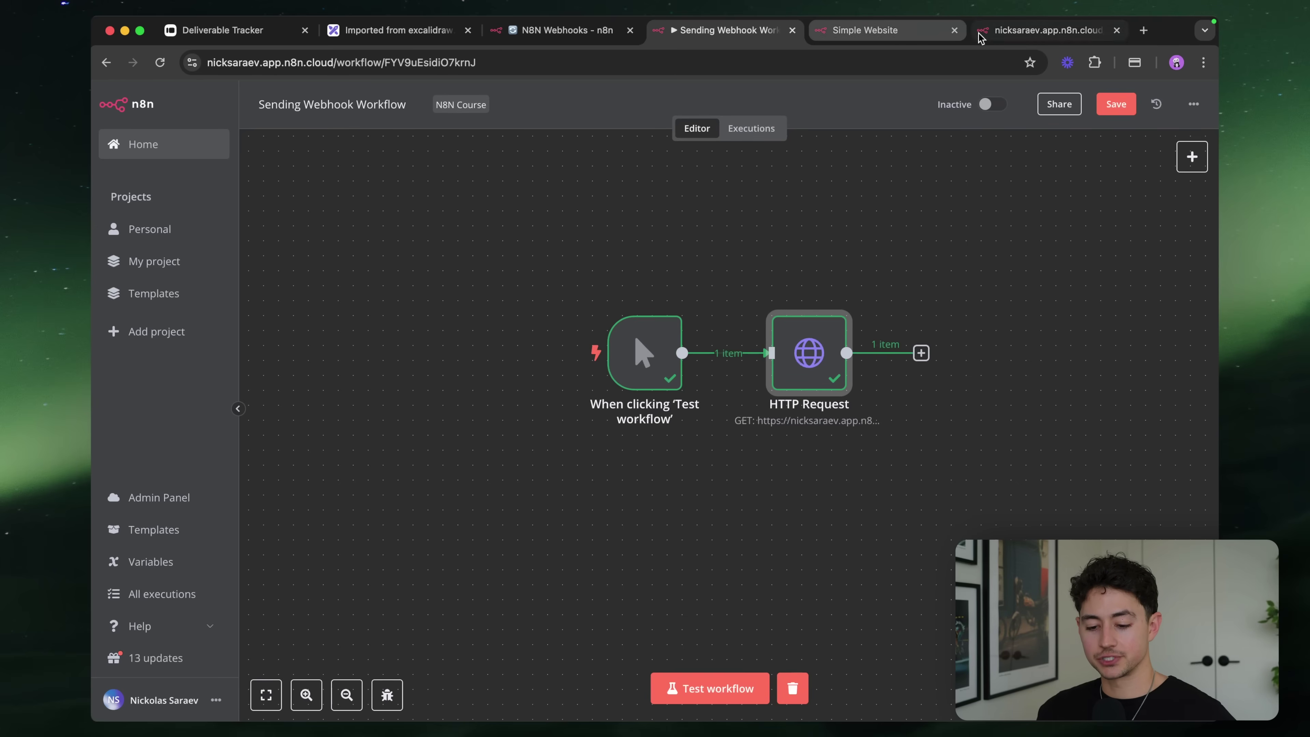
{"action": "left_click", "coordinate": [793, 30]}
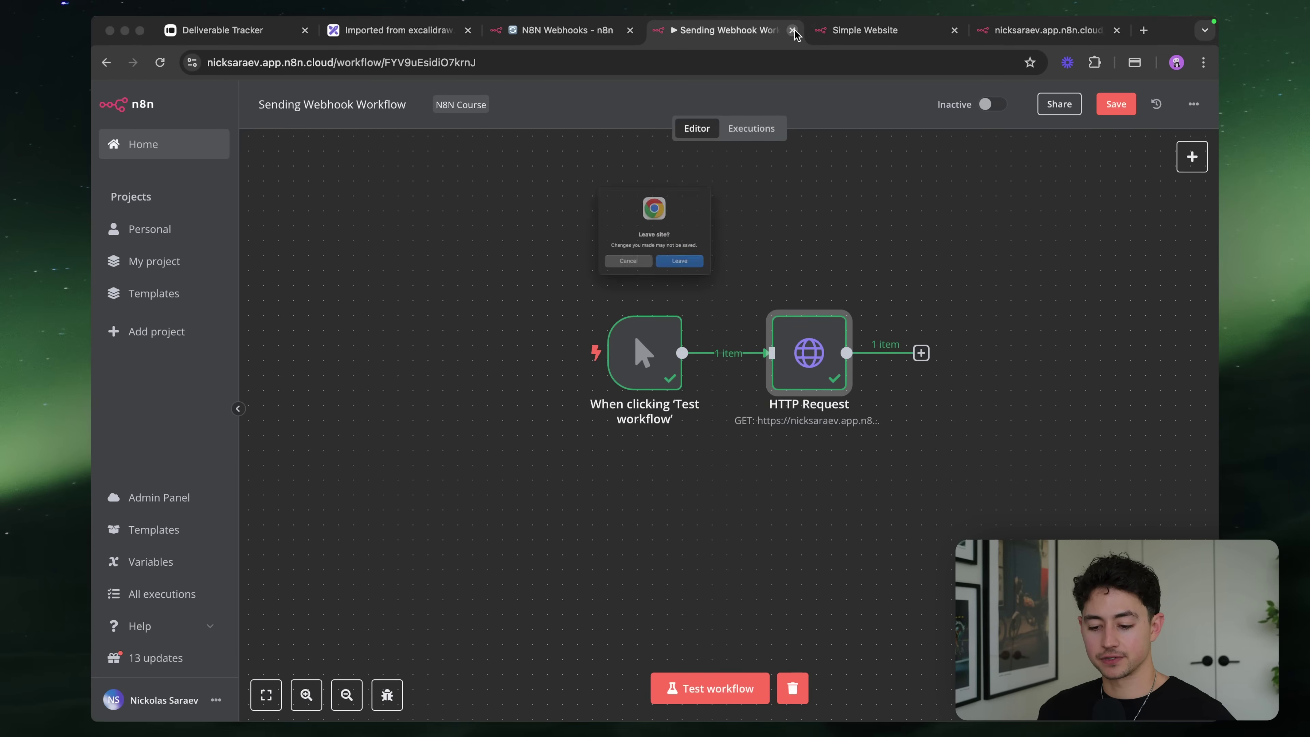
{"action": "left_click", "coordinate": [702, 285]}
{"action": "left_click", "coordinate": [802, 33]}
{"action": "left_click_drag", "start_coordinate": [802, 32], "coordinate": [731, 33]}
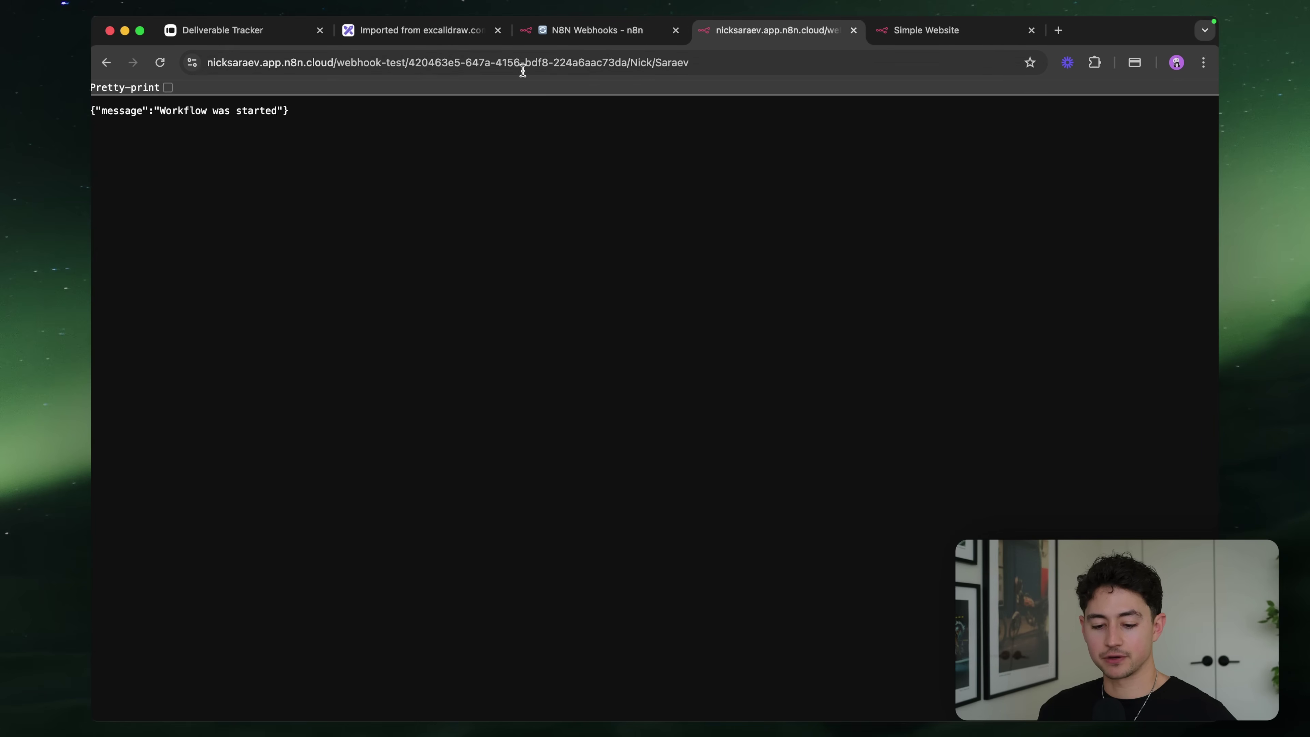
Call the test webhook URL with a firstName query parameter
{"action": "left_click", "coordinate": [560, 59]}
{"action": "key", "text": "Right"}
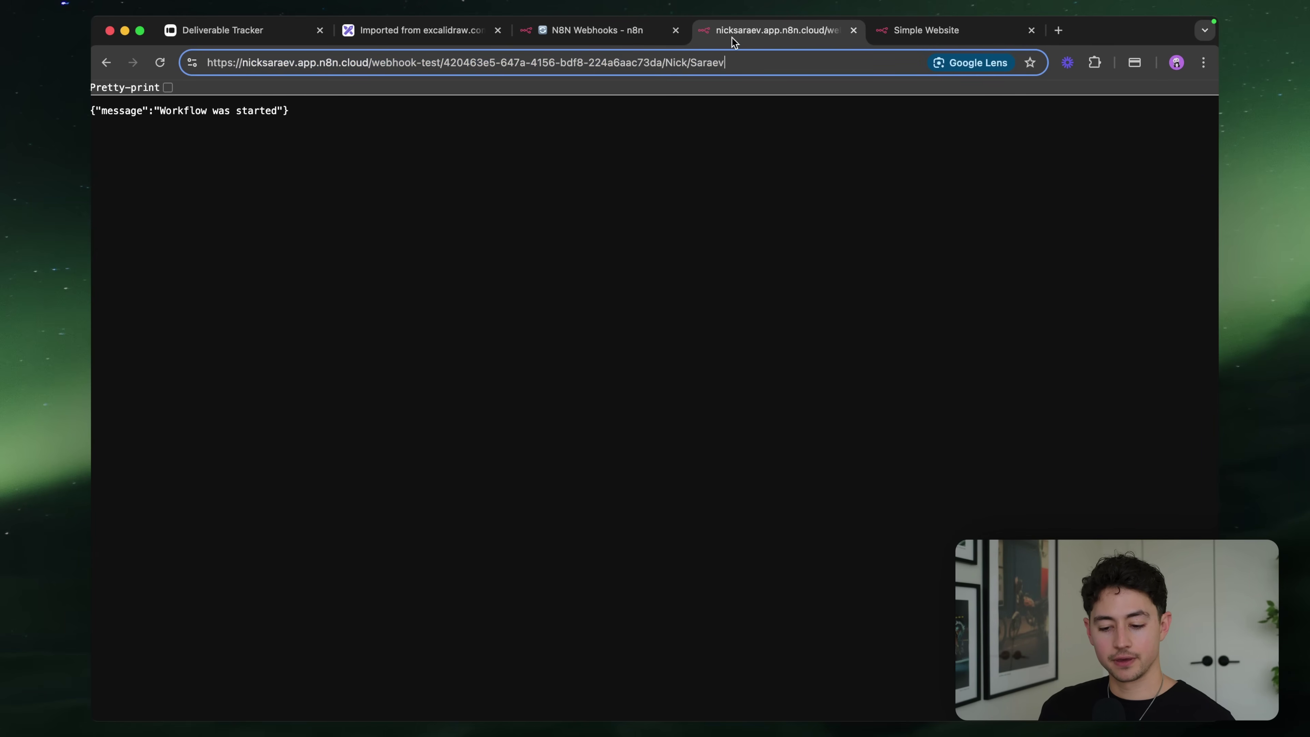
{"action": "key", "text": "shift+alt+Left"}
{"action": "key", "text": "shift+alt+Left"}
{"action": "key", "text": "shift+alt+Left"}
{"action": "key", "text": "BackSpace"}
{"action": "type", "text": "?firstName"}
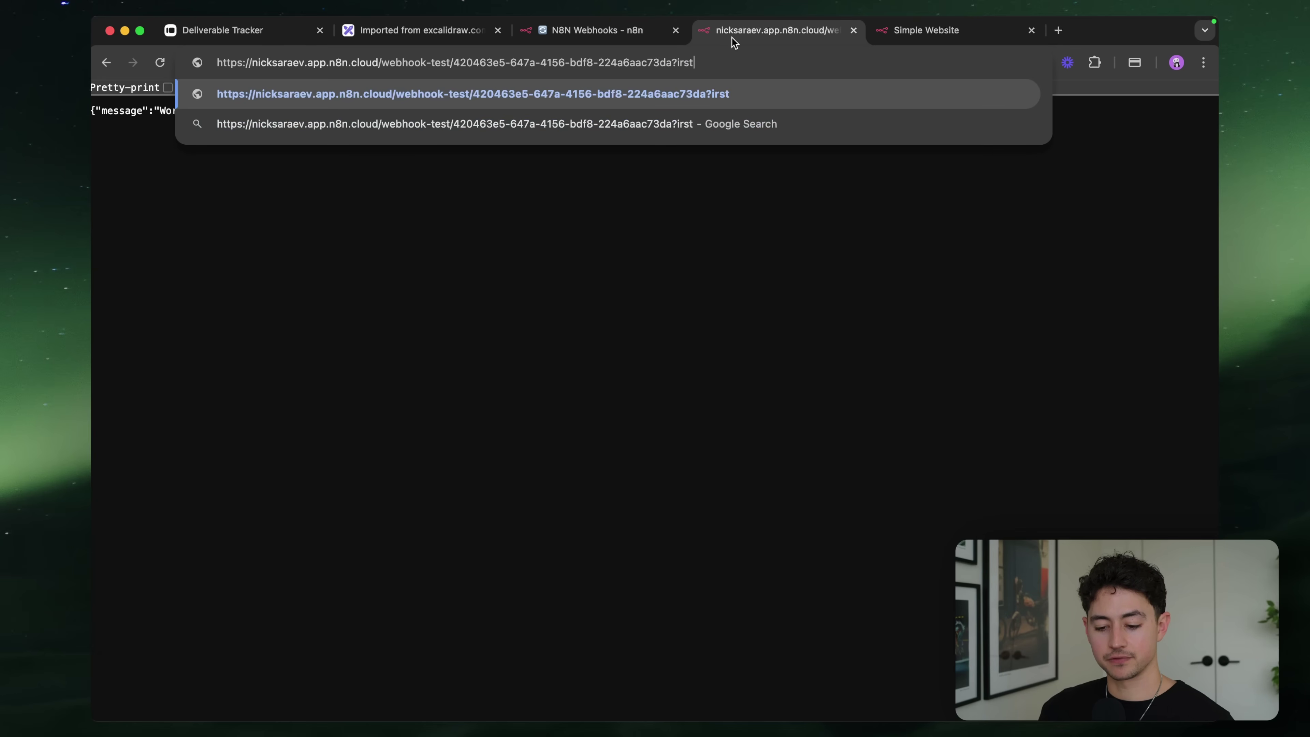
{"action": "type", "text": "=Nick"}
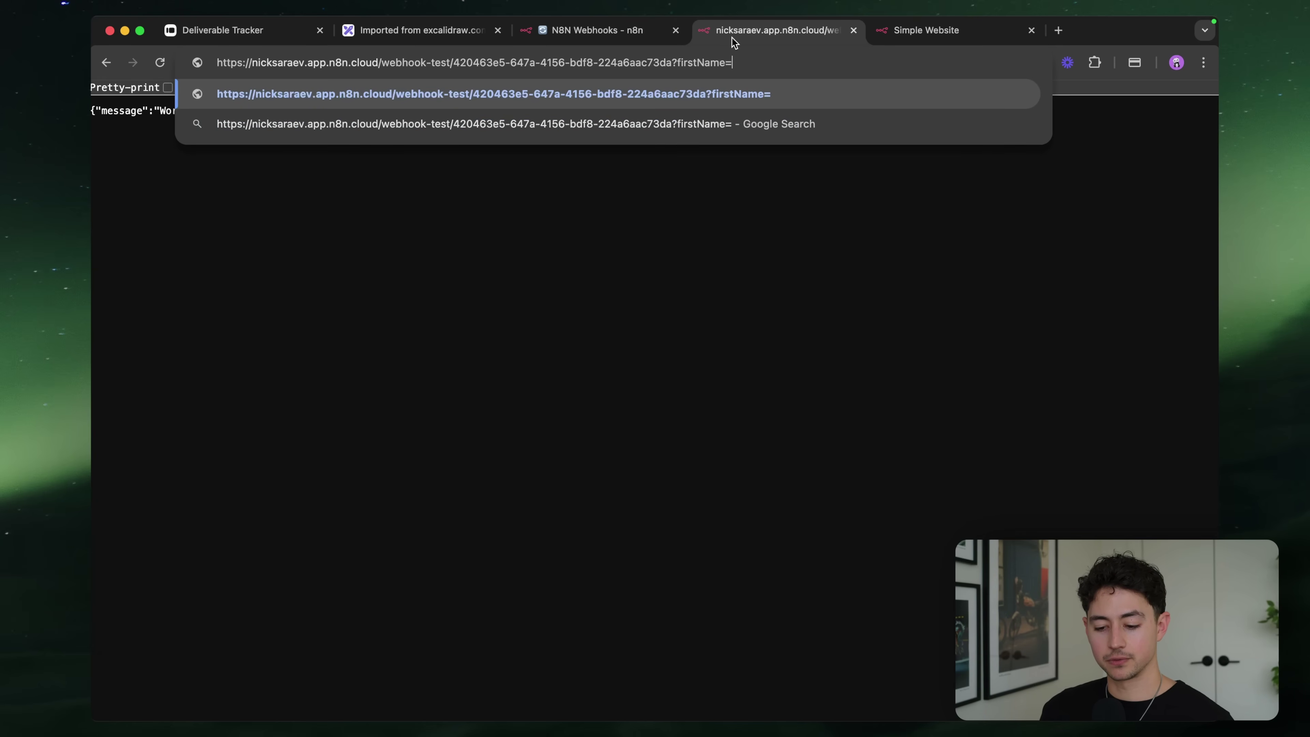
{"action": "key", "text": "Return"}
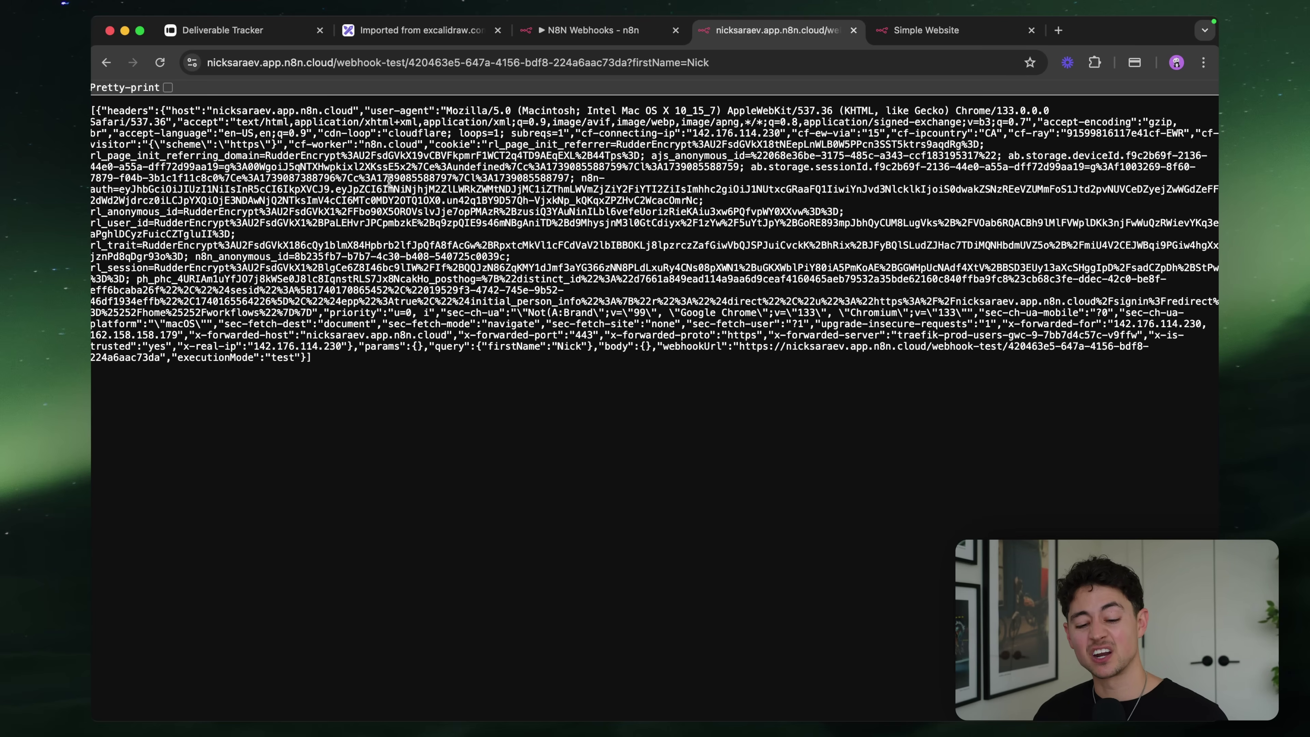
Pretty-print the JSON response and check the firstName query value
{"action": "left_click", "coordinate": [167, 87]}
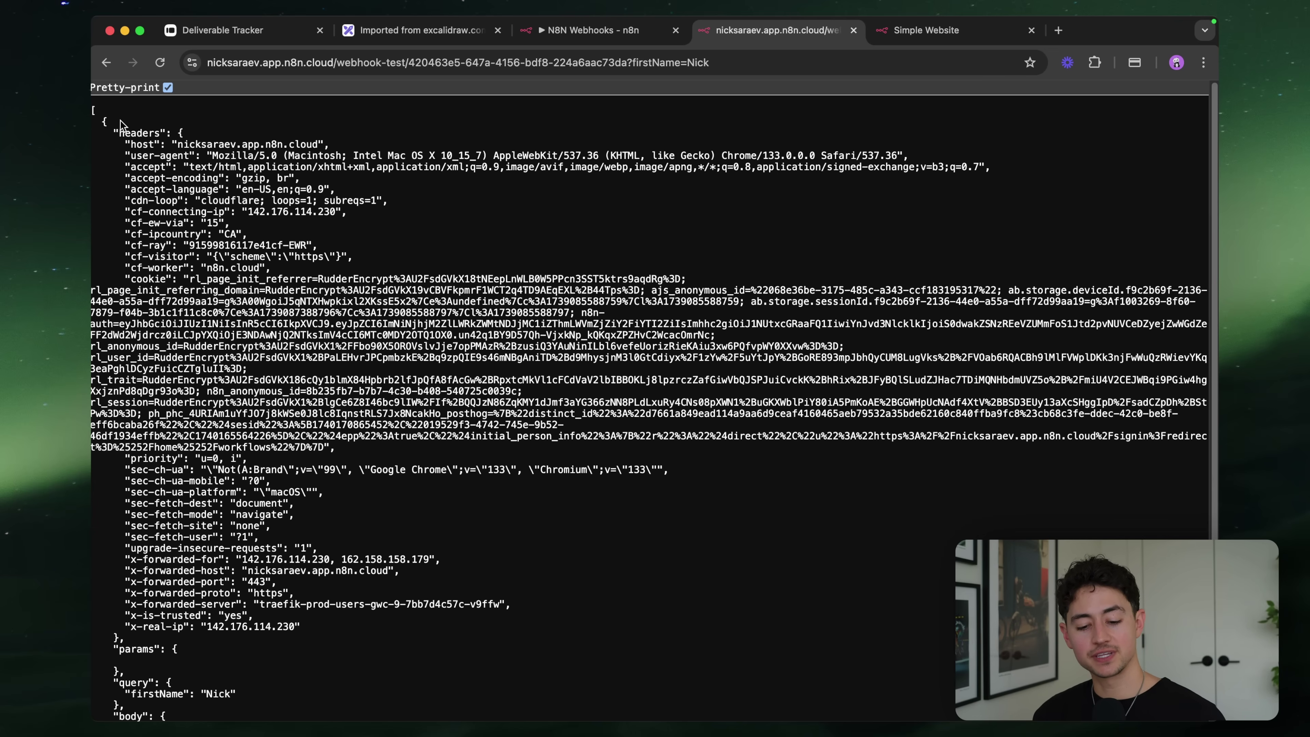
{"action": "scroll", "coordinate": [193, 203], "scroll_direction": "down", "scroll_amount": 3}
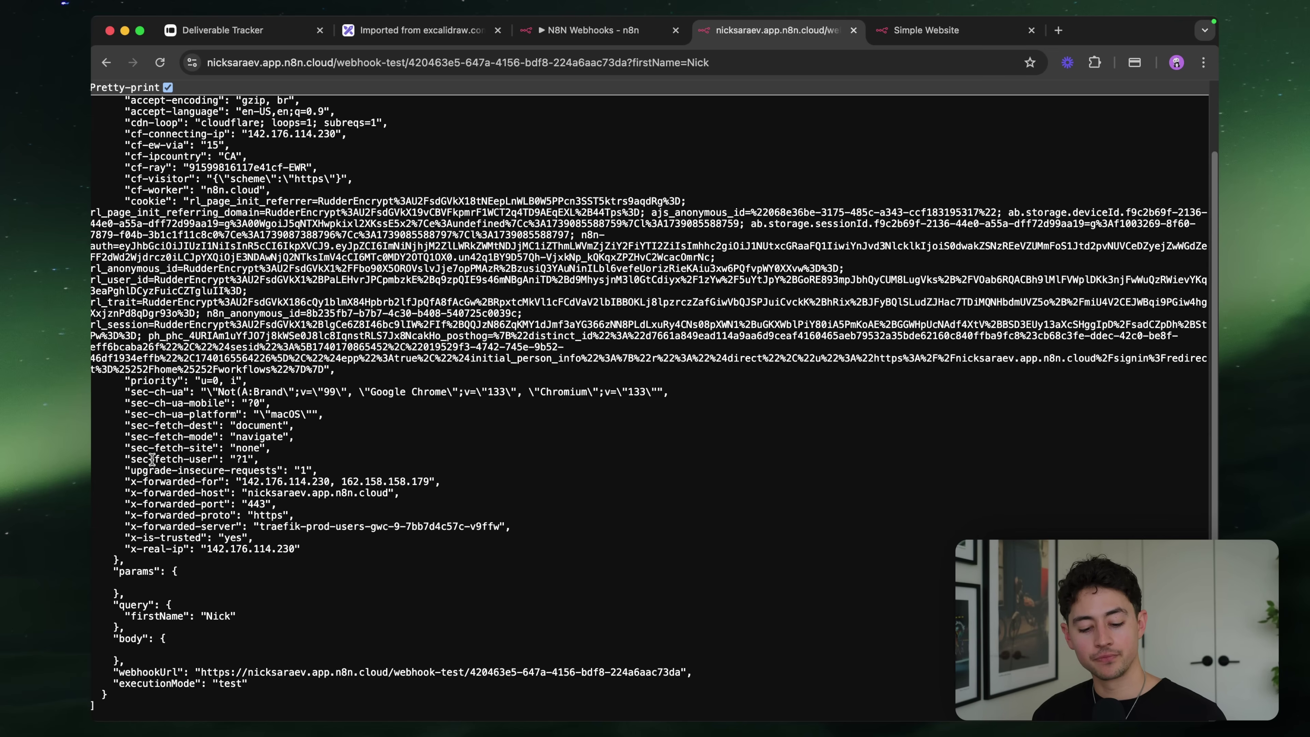
{"action": "scroll", "coordinate": [127, 687], "scroll_direction": "up", "scroll_amount": 5}
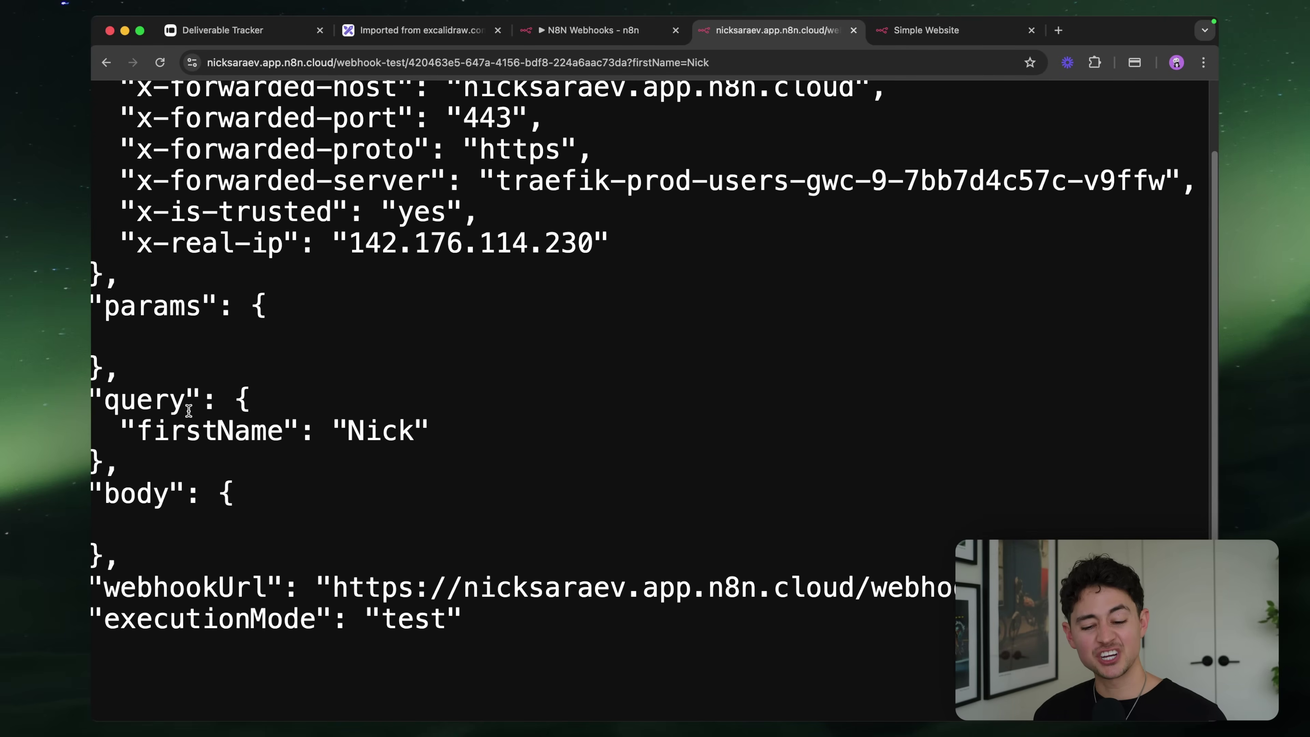
{"action": "scroll", "coordinate": [179, 410], "scroll_direction": "left", "scroll_amount": 2}
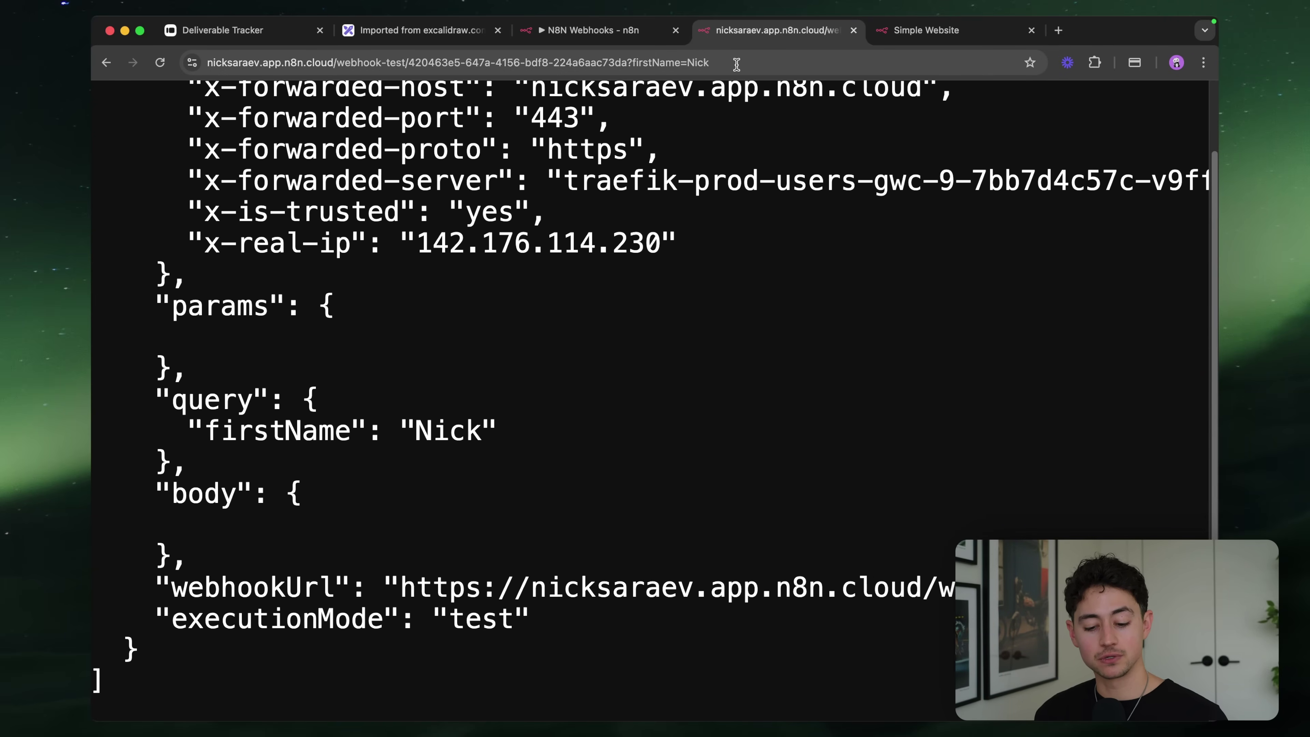
{"action": "left_click_drag", "start_coordinate": [186, 432], "coordinate": [538, 430]}
{"action": "left_click", "coordinate": [538, 430]}
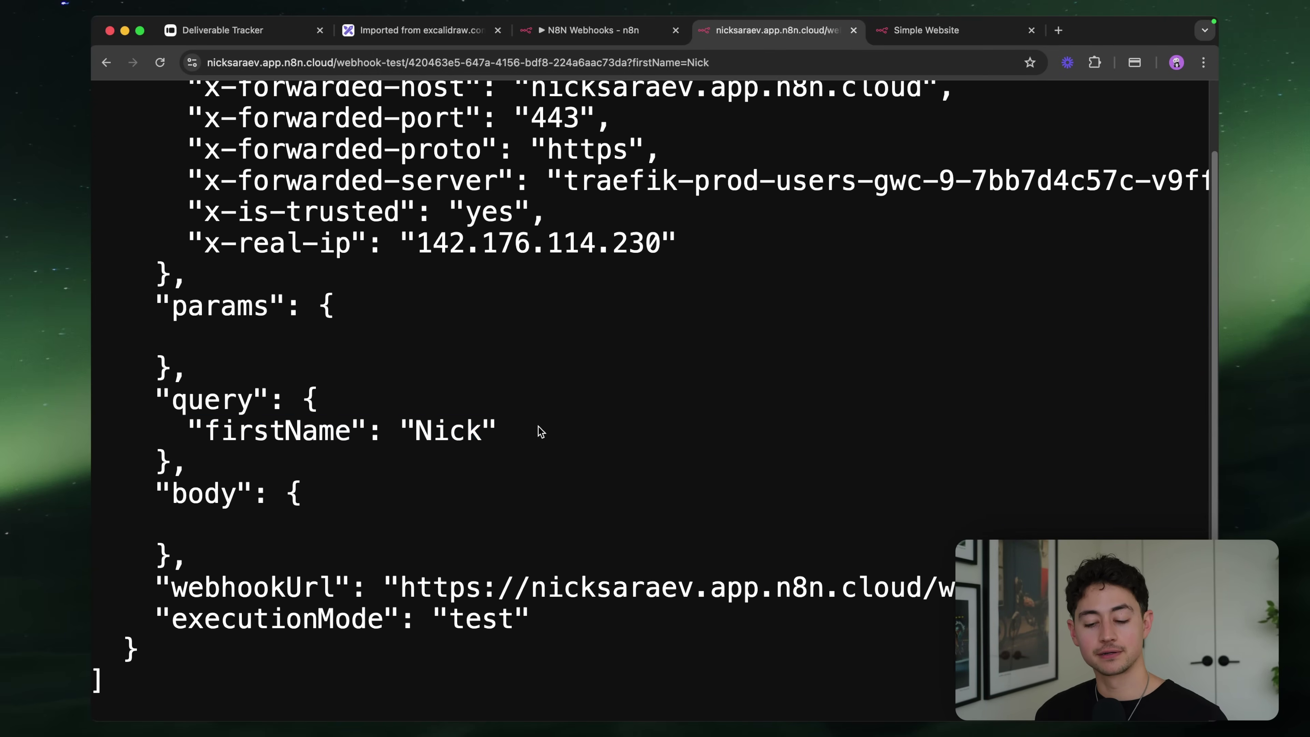
Append a lastName query parameter, start the test workflow, and reload the webhook URL
{"action": "left_click", "coordinate": [768, 61]}
{"action": "left_click", "coordinate": [768, 61]}
{"action": "type", "text": "&"}
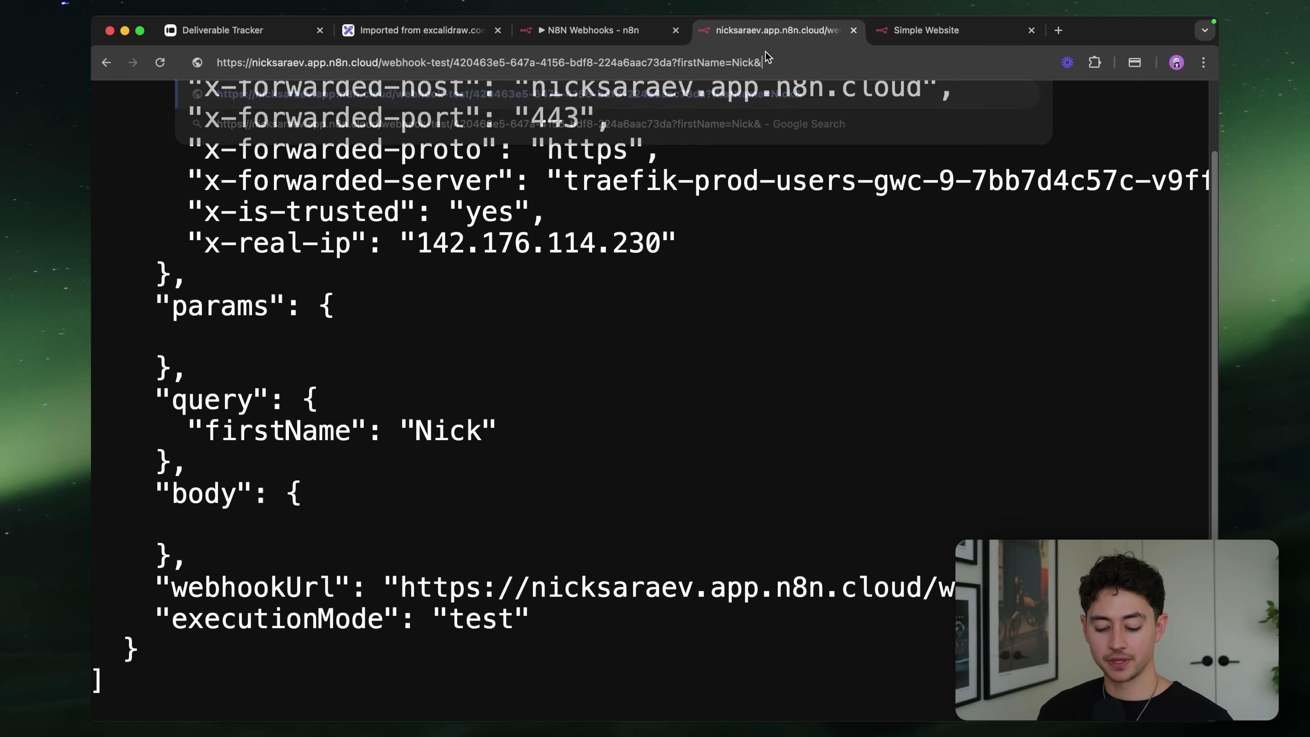
{"action": "type", "text": "lastName=Saraev"}
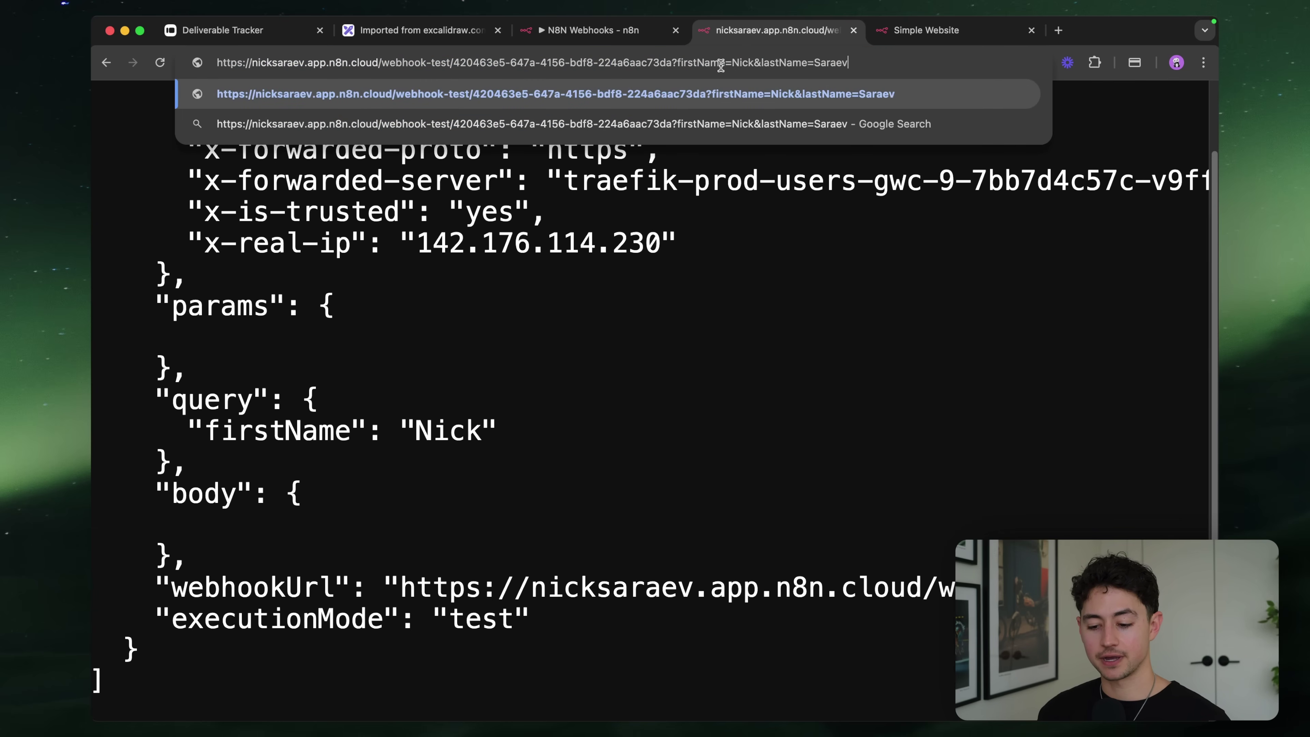
{"action": "left_click", "coordinate": [614, 36]}
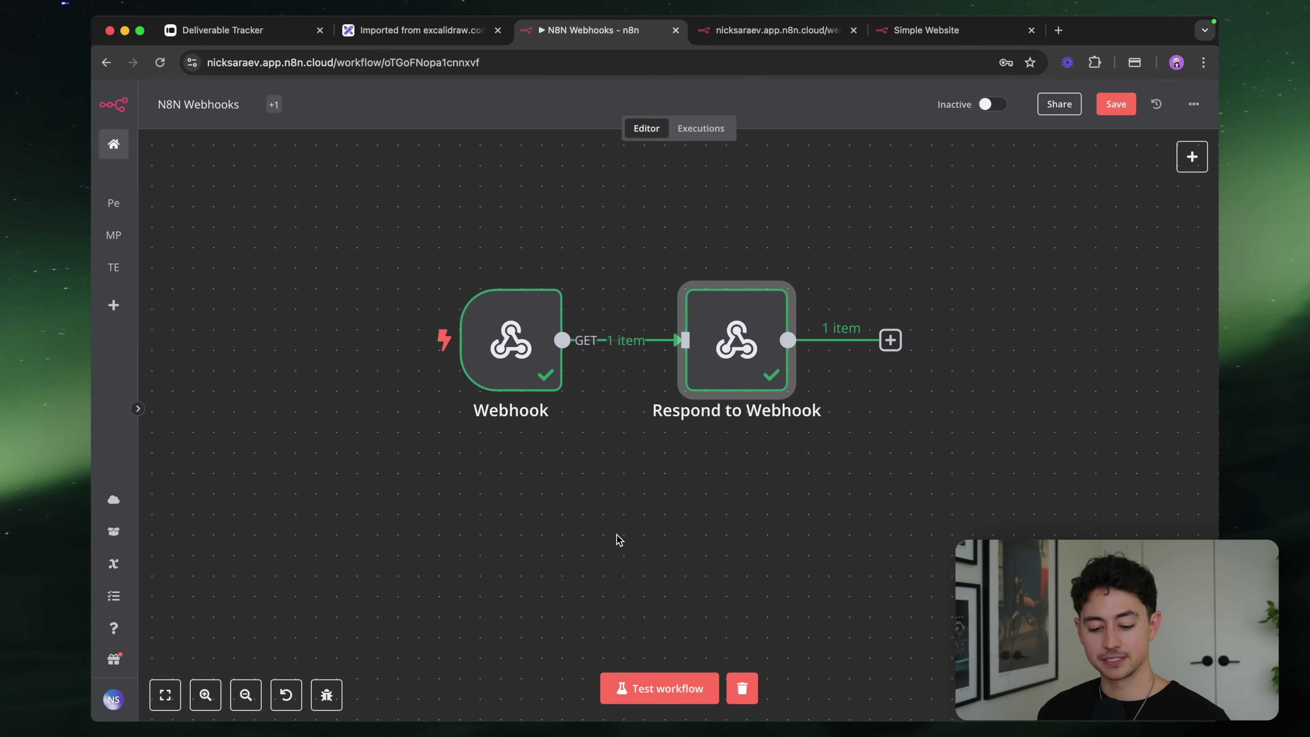
{"action": "left_click", "coordinate": [682, 691]}
{"action": "left_click", "coordinate": [771, 30]}
{"action": "key", "text": "Return"}
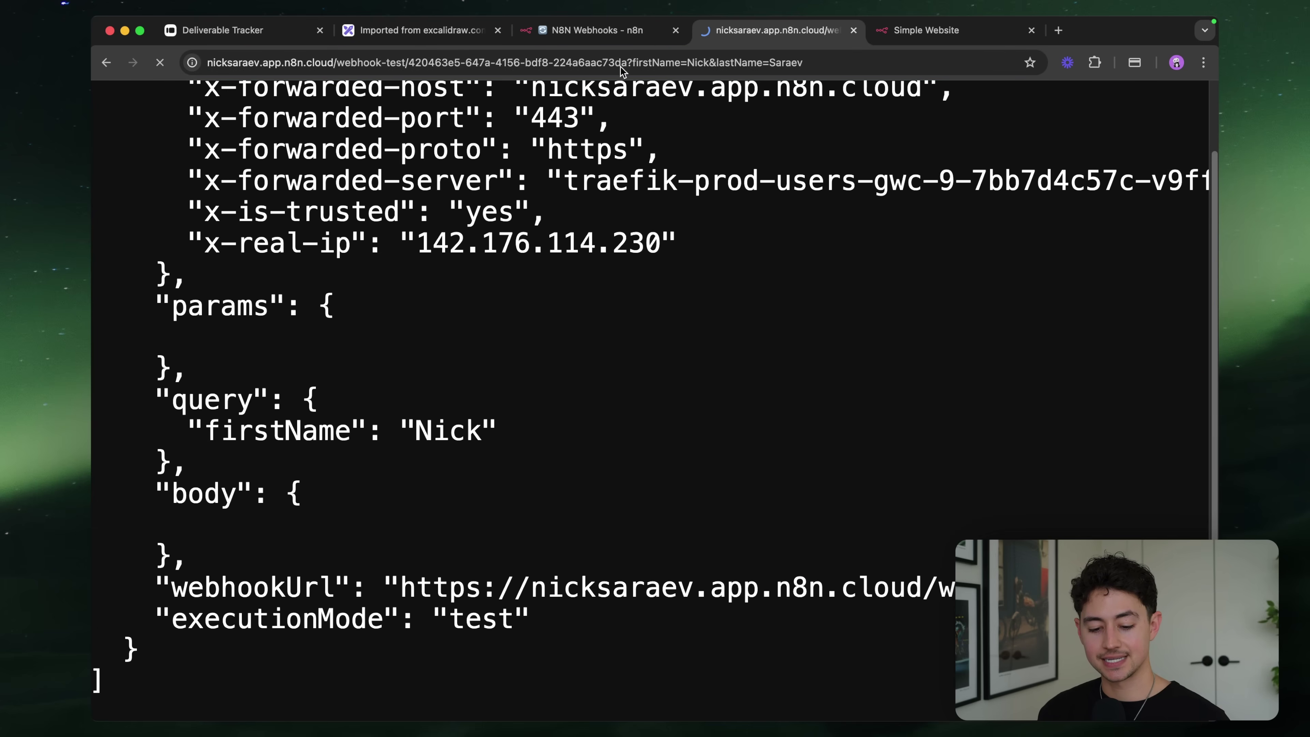
Pretty-print the response to confirm both firstName and lastName appear in the query
{"action": "left_click", "coordinate": [168, 87]}
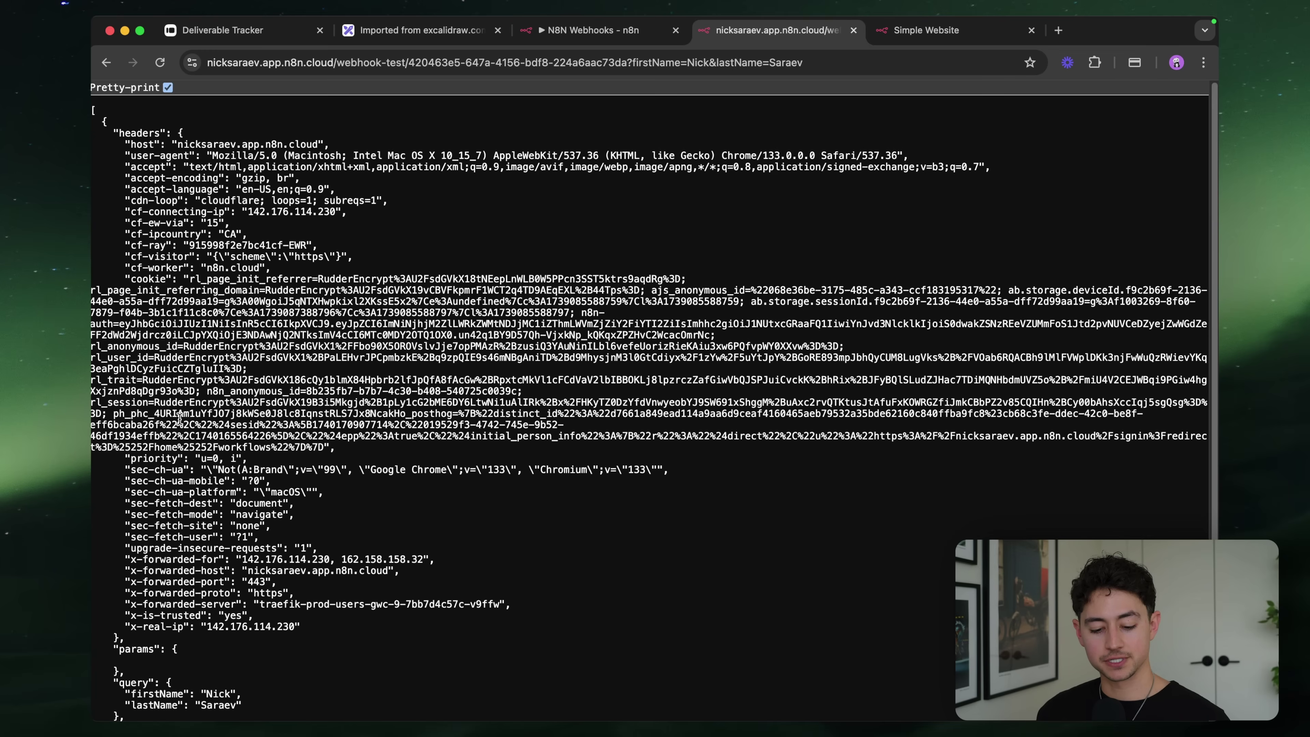
{"action": "scroll", "coordinate": [194, 516], "scroll_direction": "down", "scroll_amount": 3}
{"action": "scroll", "coordinate": [194, 509], "scroll_direction": "up", "scroll_amount": 5}
{"action": "scroll", "coordinate": [194, 508], "scroll_direction": "down", "scroll_amount": 3}
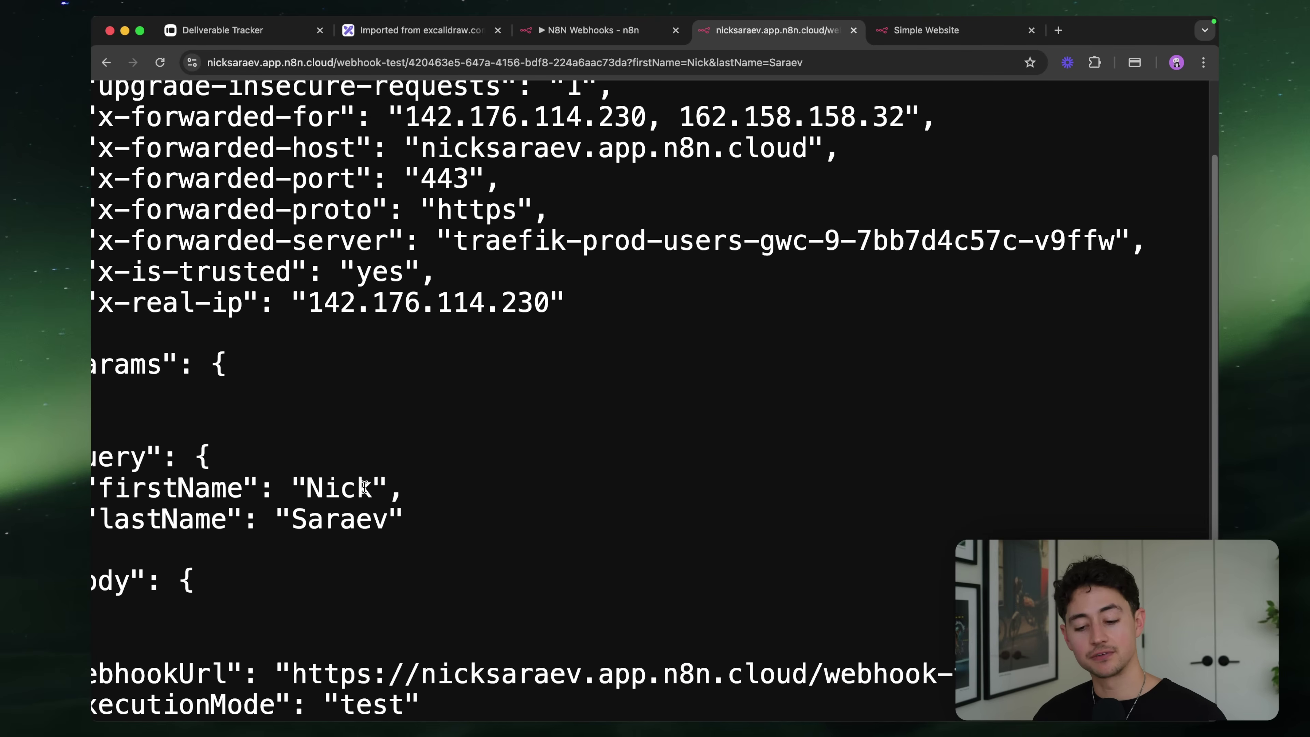
{"action": "scroll", "coordinate": [364, 487], "scroll_direction": "down", "scroll_amount": 5}
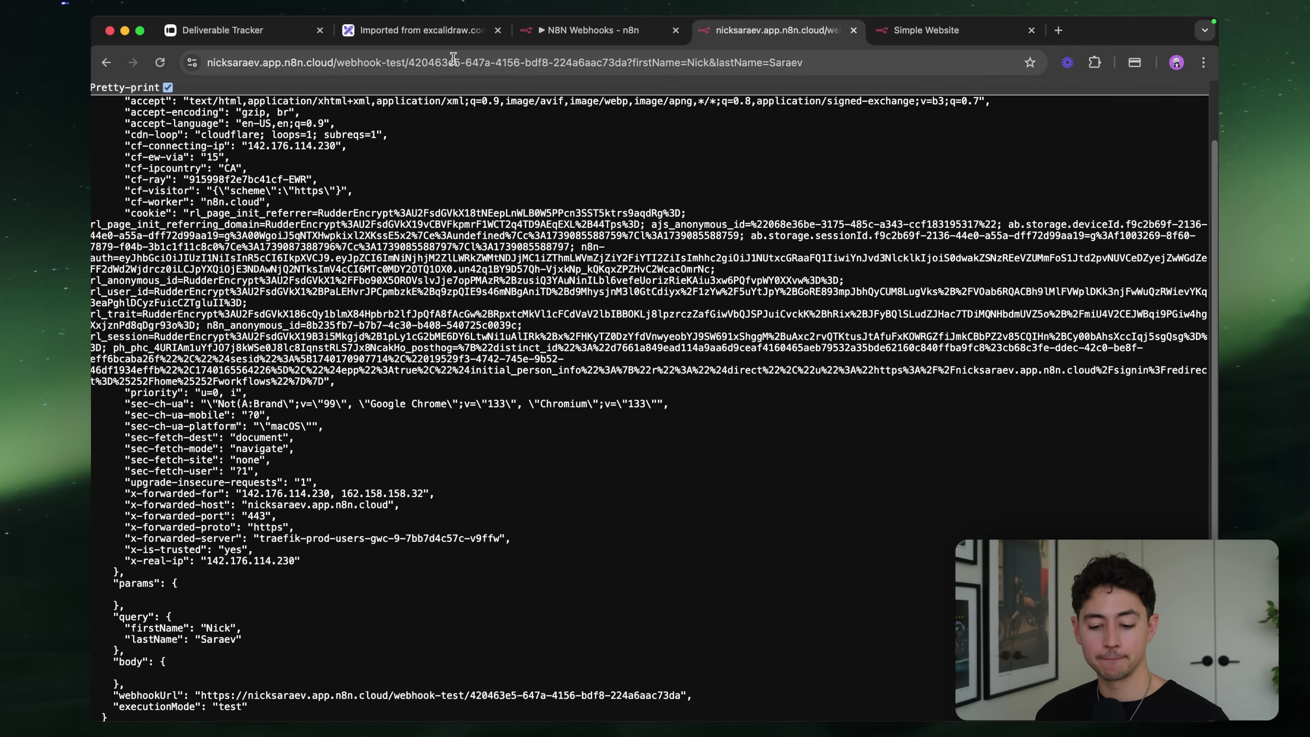
{"action": "left_click", "coordinate": [562, 30]}
Set Respond to Webhook's Respond With option to Binary File
{"action": "double_click", "coordinate": [733, 351]}
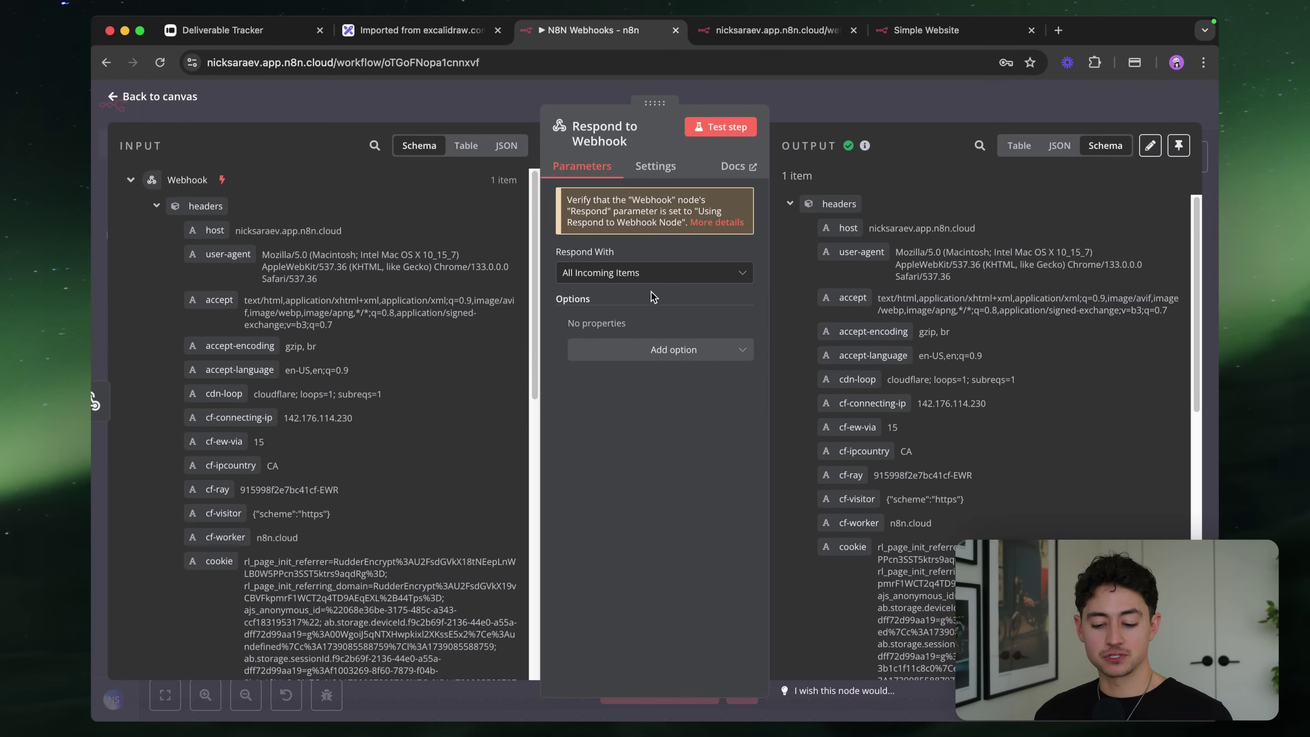
{"action": "left_click", "coordinate": [643, 277]}
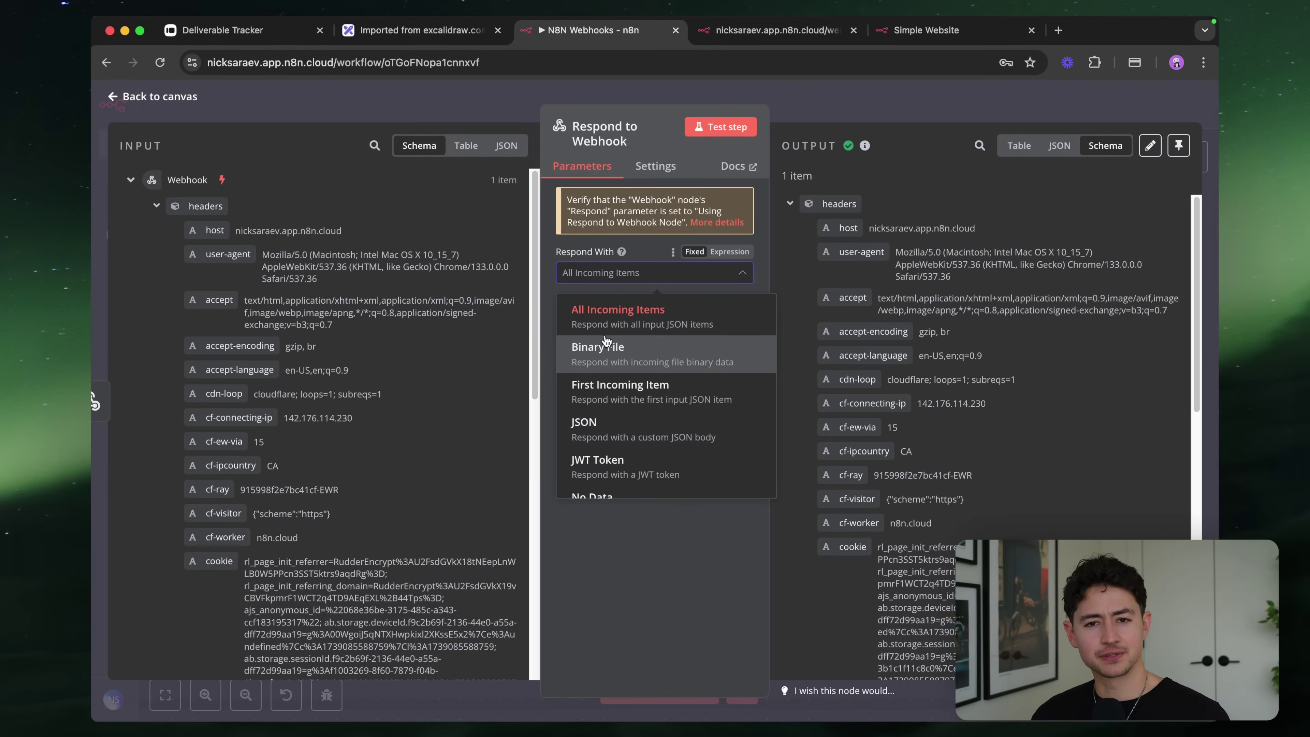
{"action": "scroll", "coordinate": [661, 375], "scroll_direction": "up", "scroll_amount": 5}
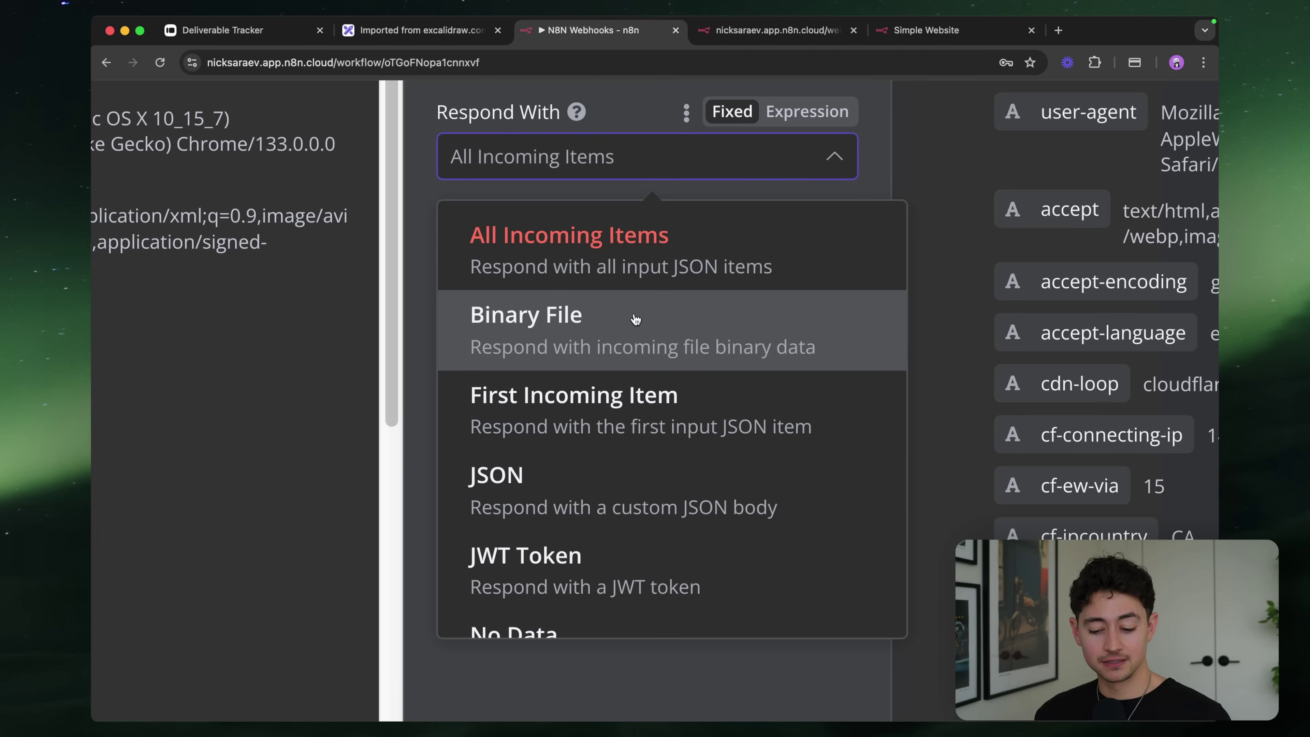
{"action": "left_click", "coordinate": [654, 313]}
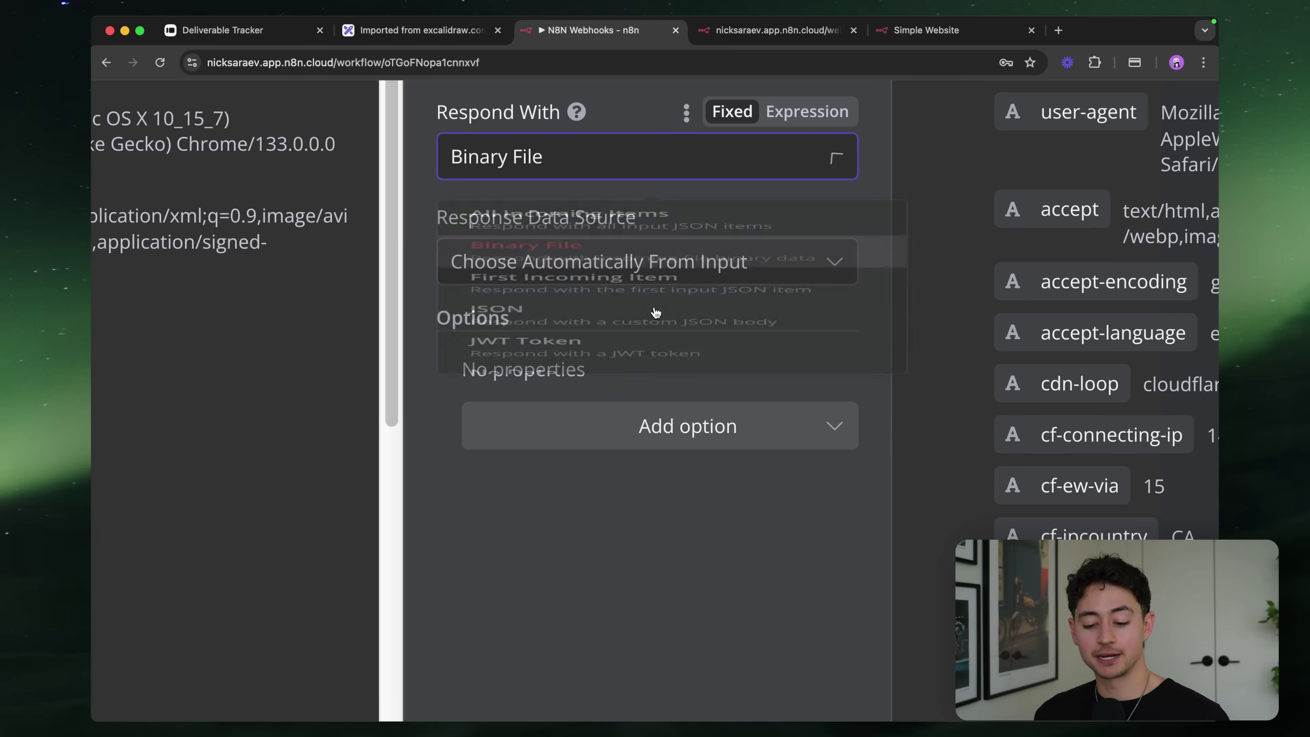
{"action": "scroll", "coordinate": [690, 389], "scroll_direction": "down", "scroll_amount": 5}
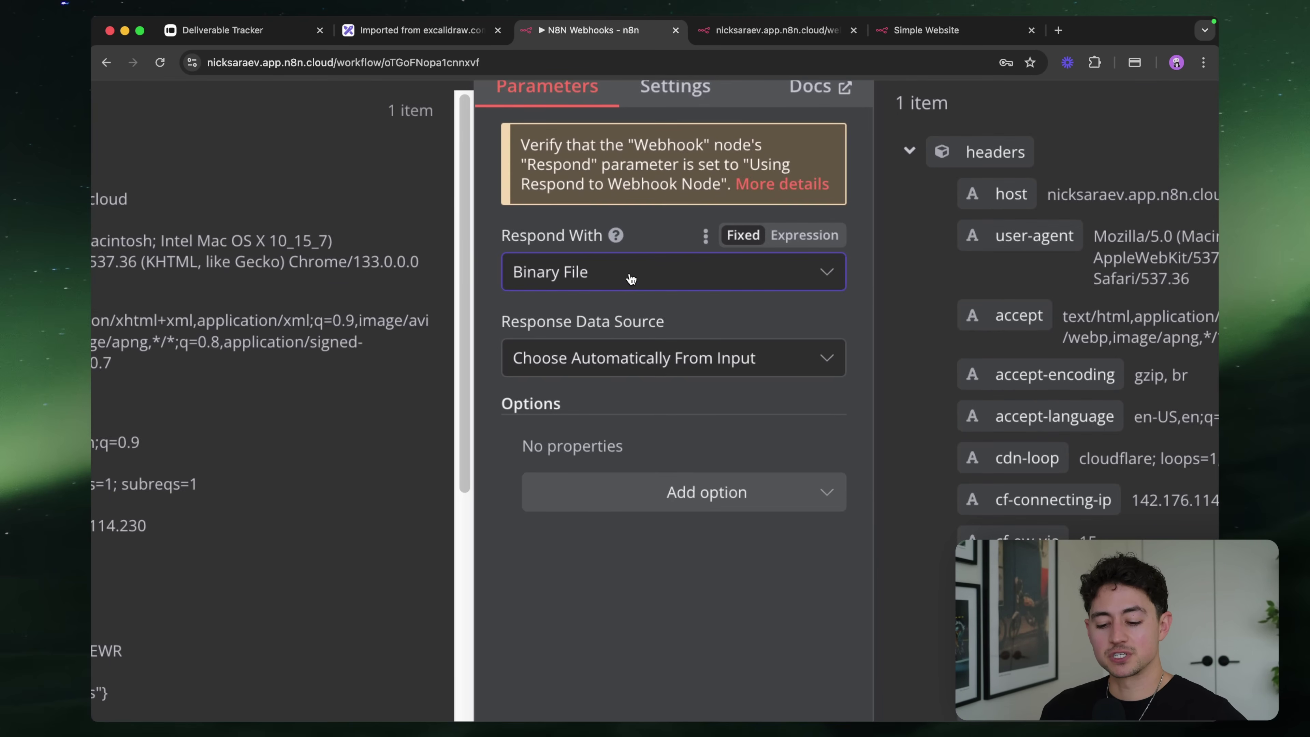
Switch Respond With to First Incoming Item
{"action": "left_click", "coordinate": [629, 273]}
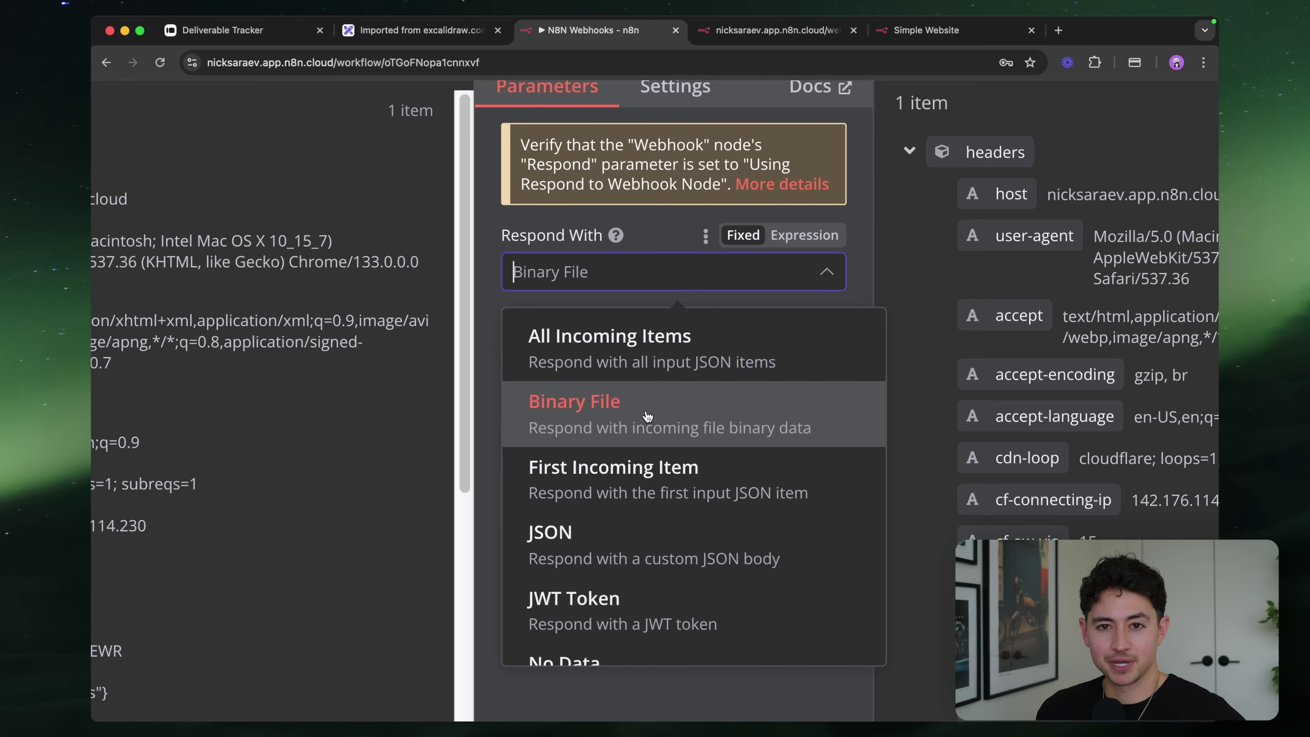
{"action": "scroll", "coordinate": [648, 417], "scroll_direction": "down", "scroll_amount": 2}
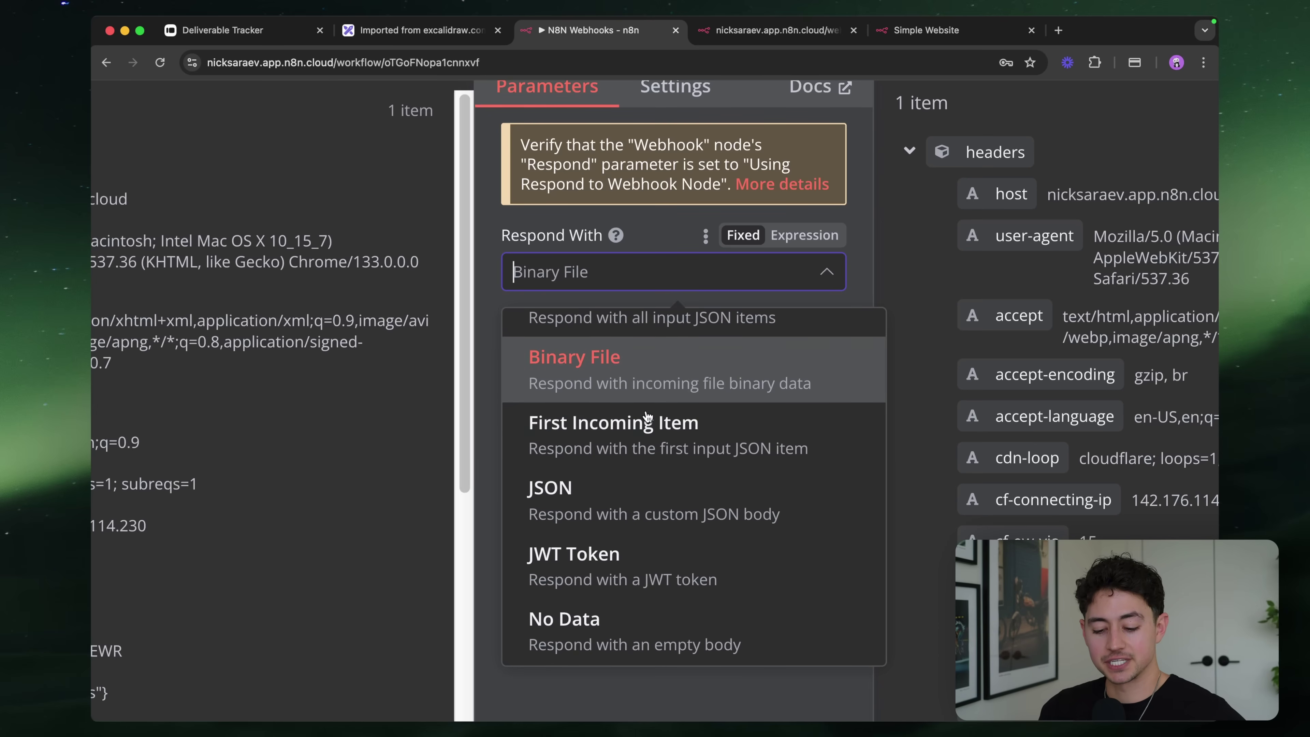
{"action": "scroll", "coordinate": [635, 381], "scroll_direction": "down", "scroll_amount": 1}
{"action": "scroll", "coordinate": [656, 403], "scroll_direction": "right", "scroll_amount": 2}
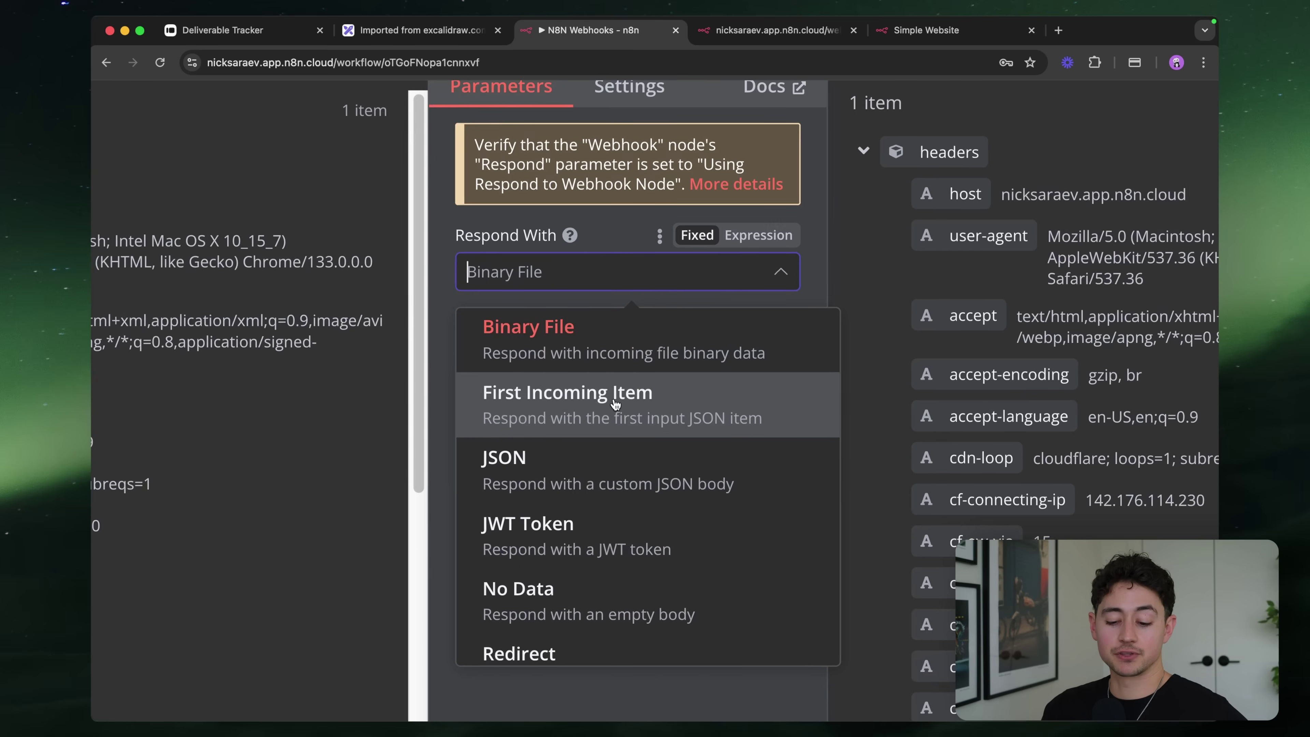
{"action": "scroll", "coordinate": [635, 382], "scroll_direction": "down", "scroll_amount": 1}
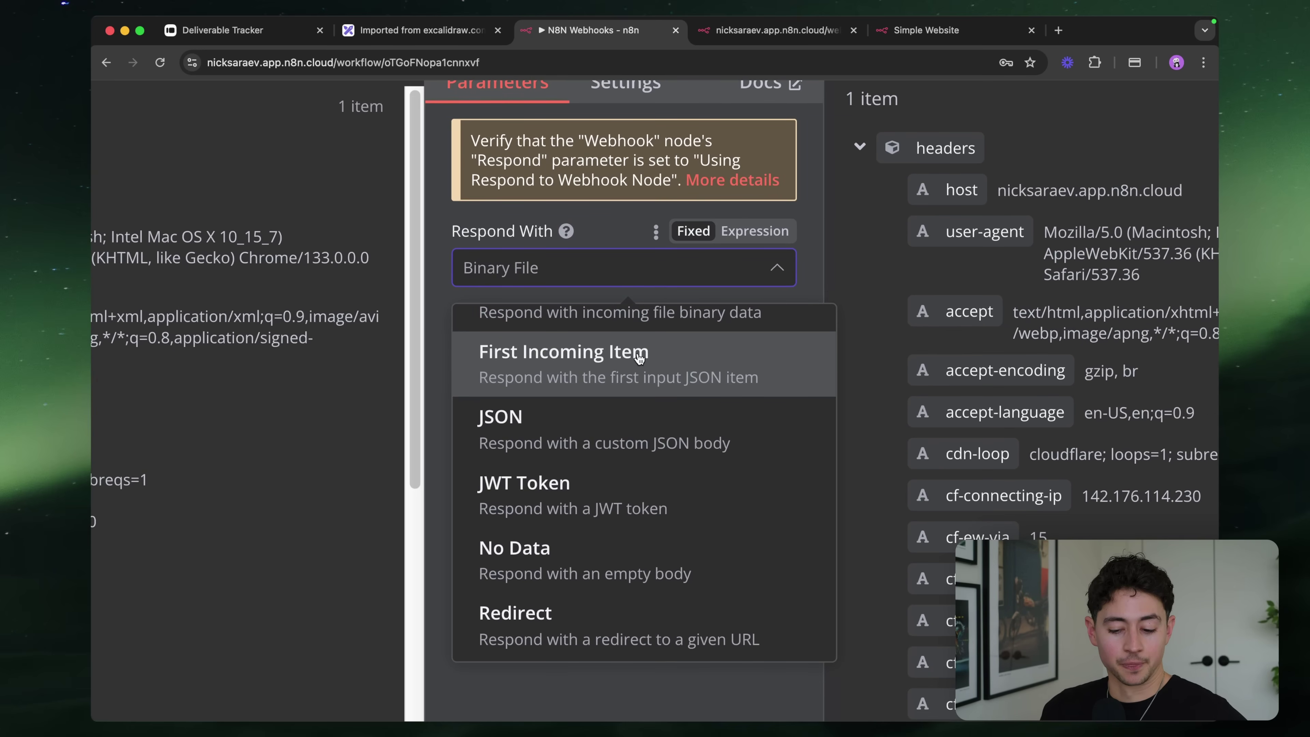
{"action": "left_click", "coordinate": [622, 358]}
{"action": "scroll", "coordinate": [656, 291], "scroll_direction": "down", "scroll_amount": 3}
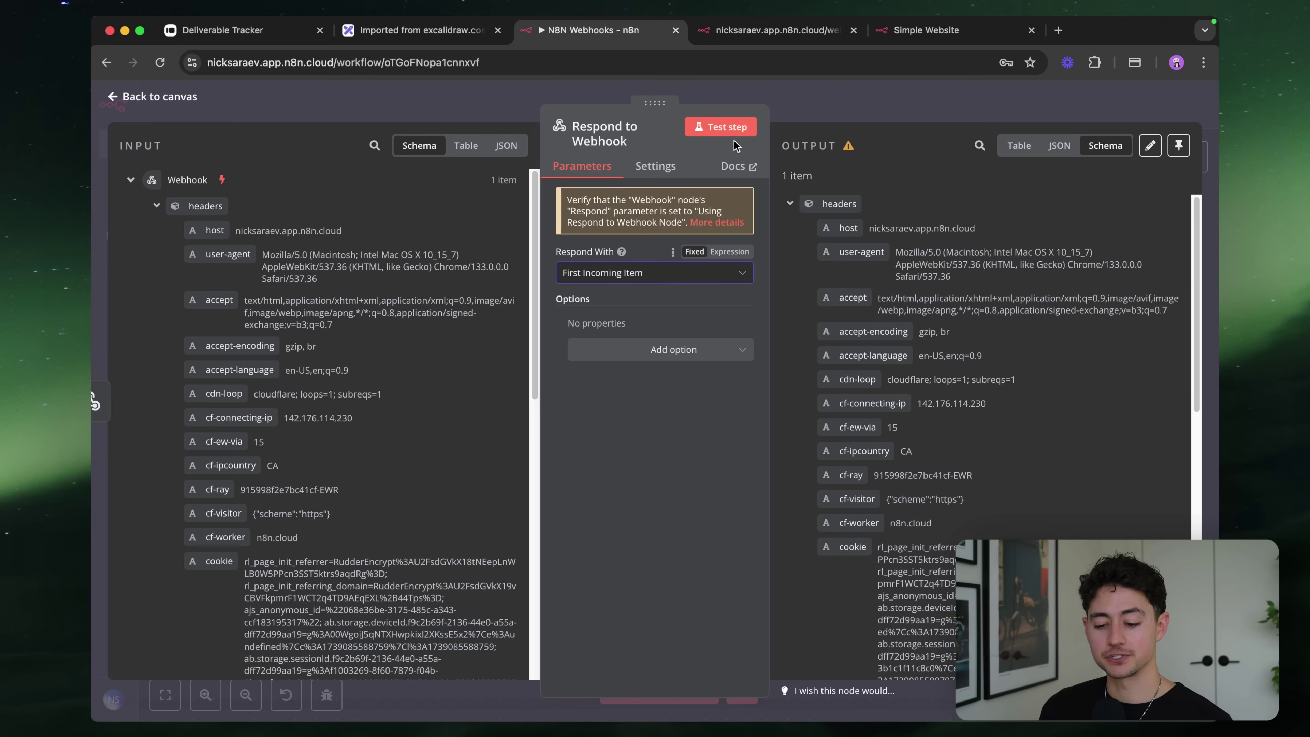
Run a test, reload the webhook URL, and pretty-print the single returned item's request JSON
{"action": "key", "text": "Escape"}
{"action": "left_click", "coordinate": [660, 688]}
{"action": "key", "text": "ctrl+Tab"}
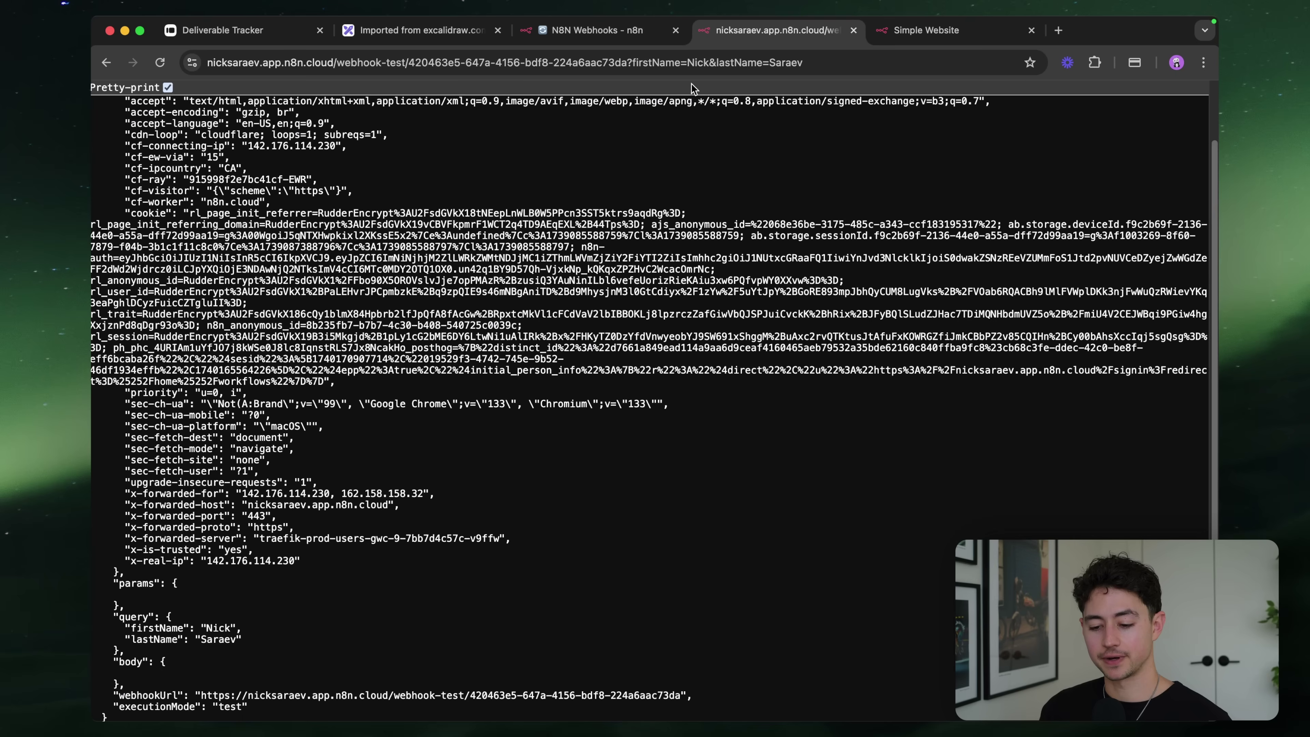
{"action": "left_click", "coordinate": [687, 64]}
{"action": "key", "text": "Return"}
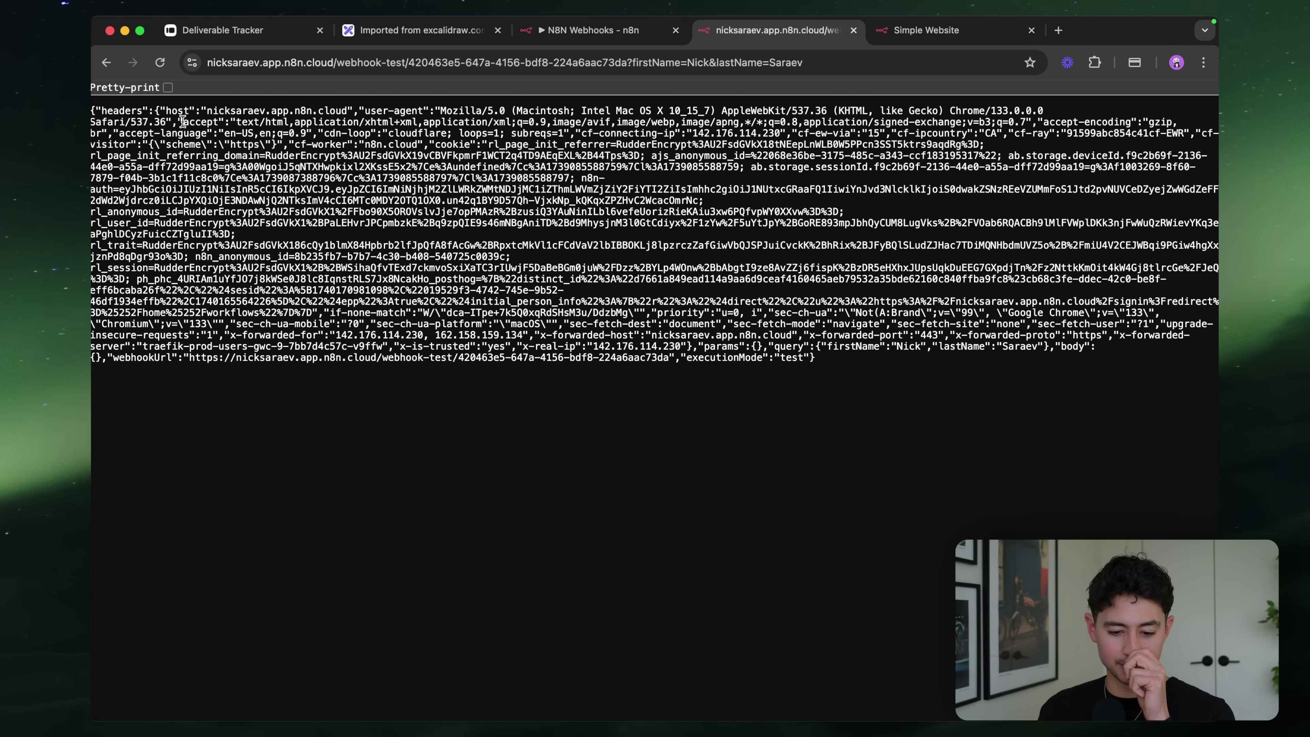
{"action": "left_click", "coordinate": [168, 87]}
{"action": "scroll", "coordinate": [240, 256], "scroll_direction": "down", "scroll_amount": 5}
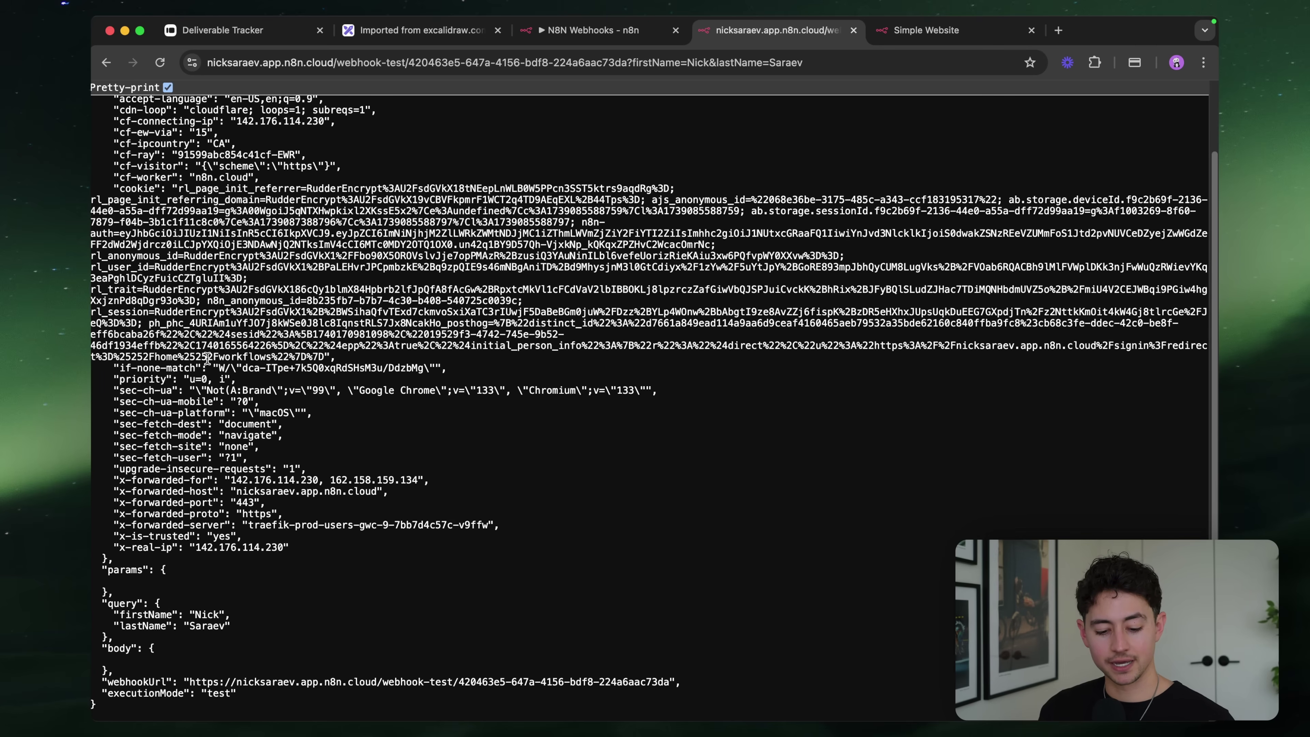
{"action": "key", "text": "super+plus"}
{"action": "key", "text": "super+plus"}
{"action": "key", "text": "super+plus"}
{"action": "key", "text": "super+plus"}
{"action": "key", "text": "super+0"}
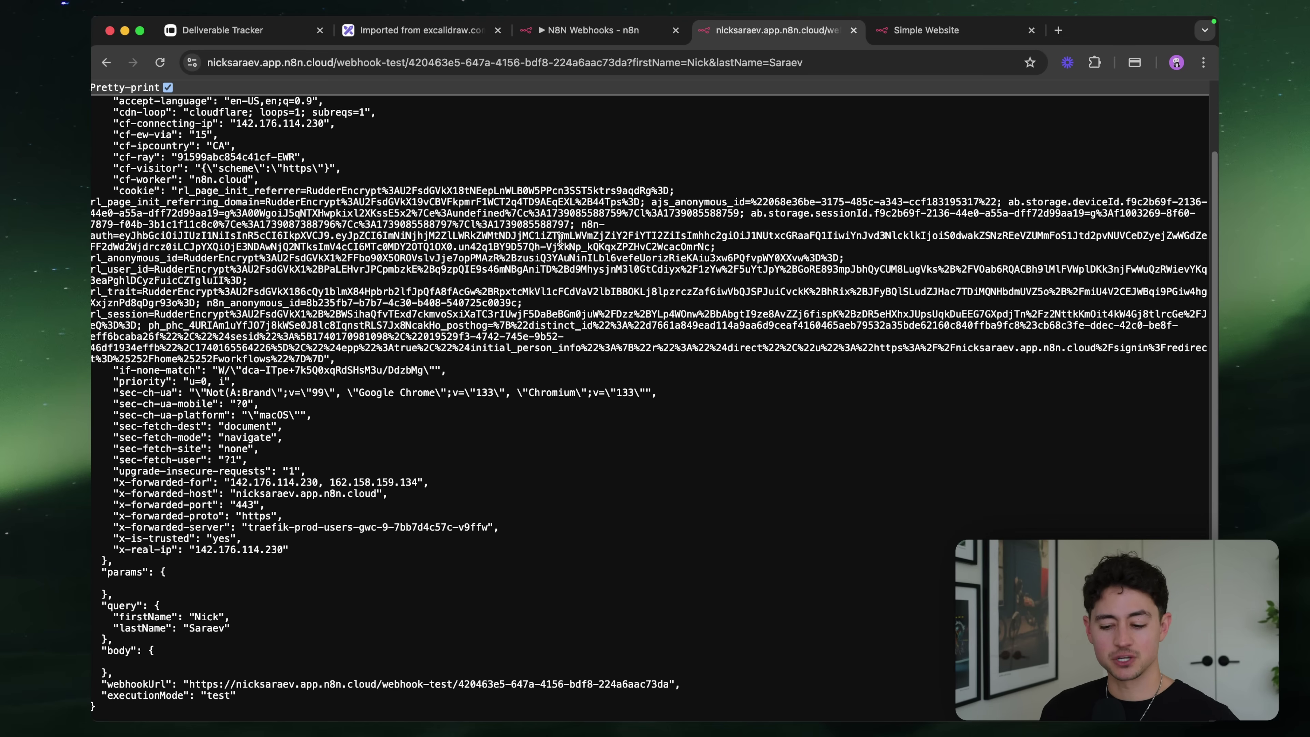
{"action": "left_click", "coordinate": [626, 31]}
Make Respond to Webhook return JSON with a 'message' key set to "What's up"
{"action": "double_click", "coordinate": [732, 334]}
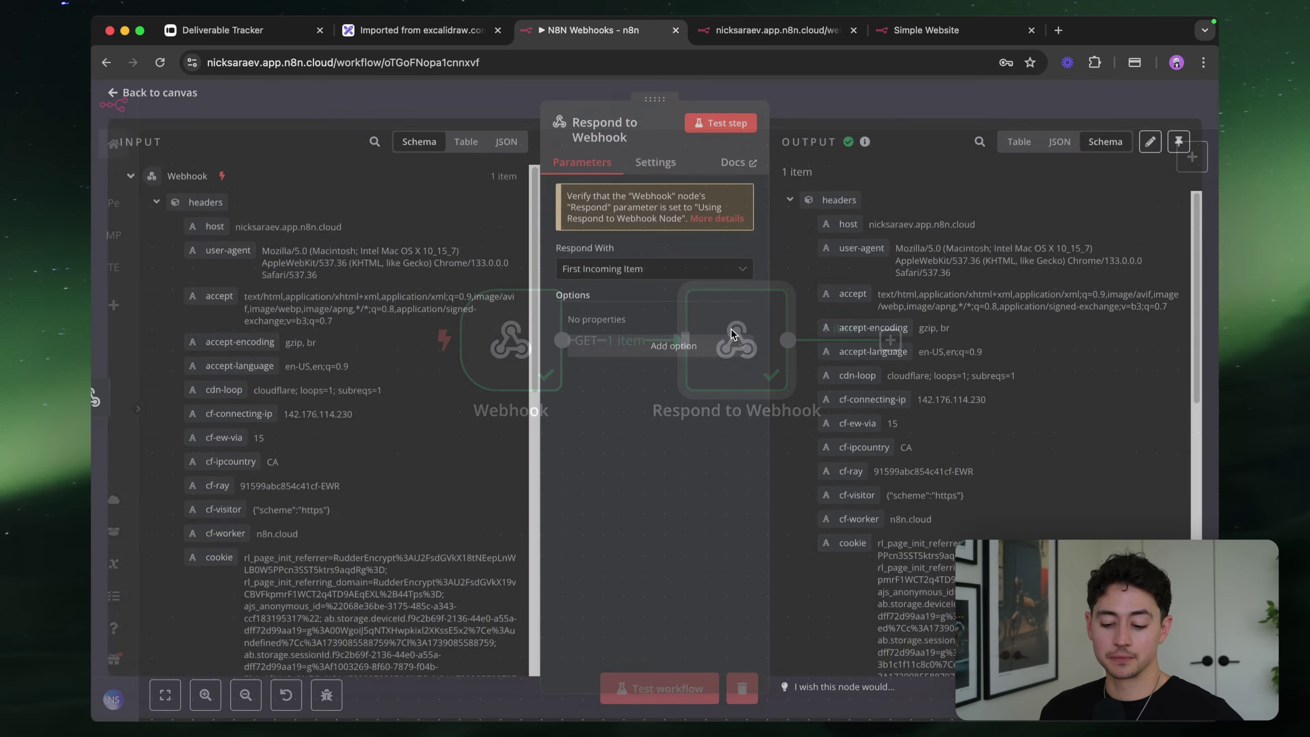
{"action": "left_click", "coordinate": [670, 271]}
{"action": "scroll", "coordinate": [665, 351], "scroll_direction": "down", "scroll_amount": 2}
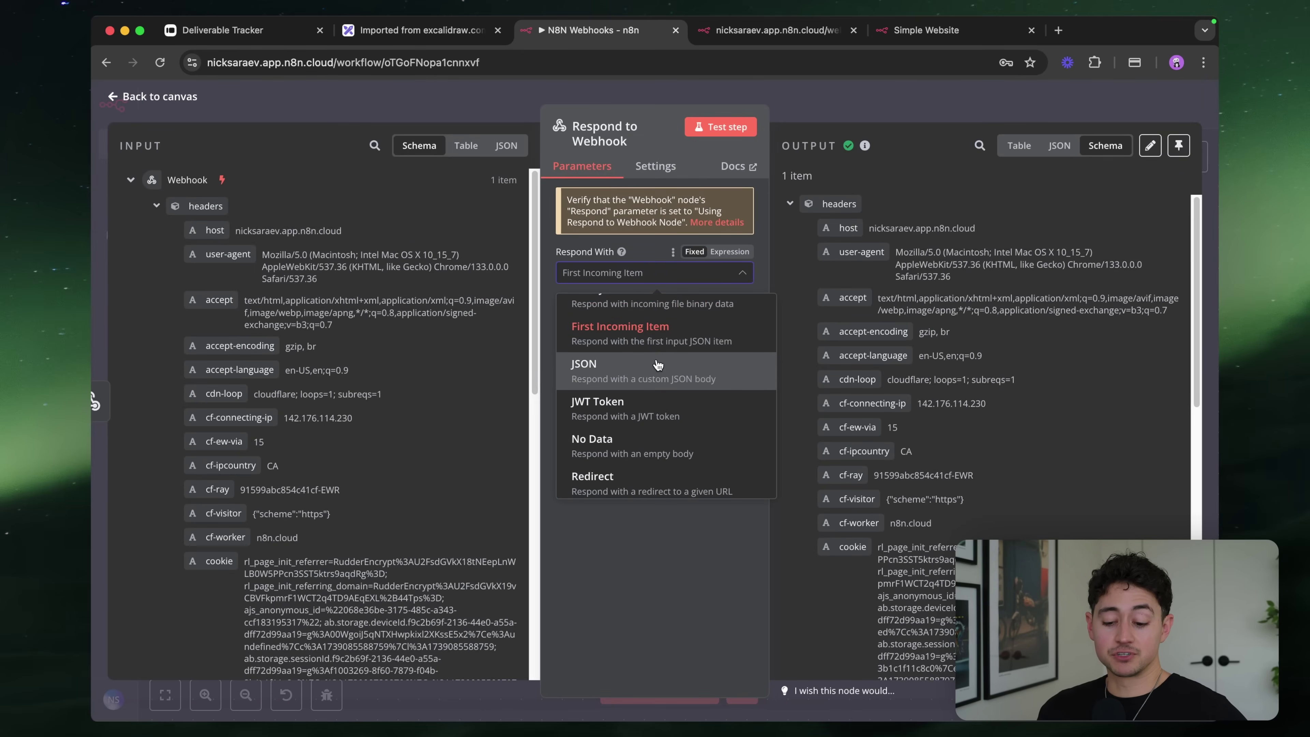
{"action": "left_click", "coordinate": [658, 365]}
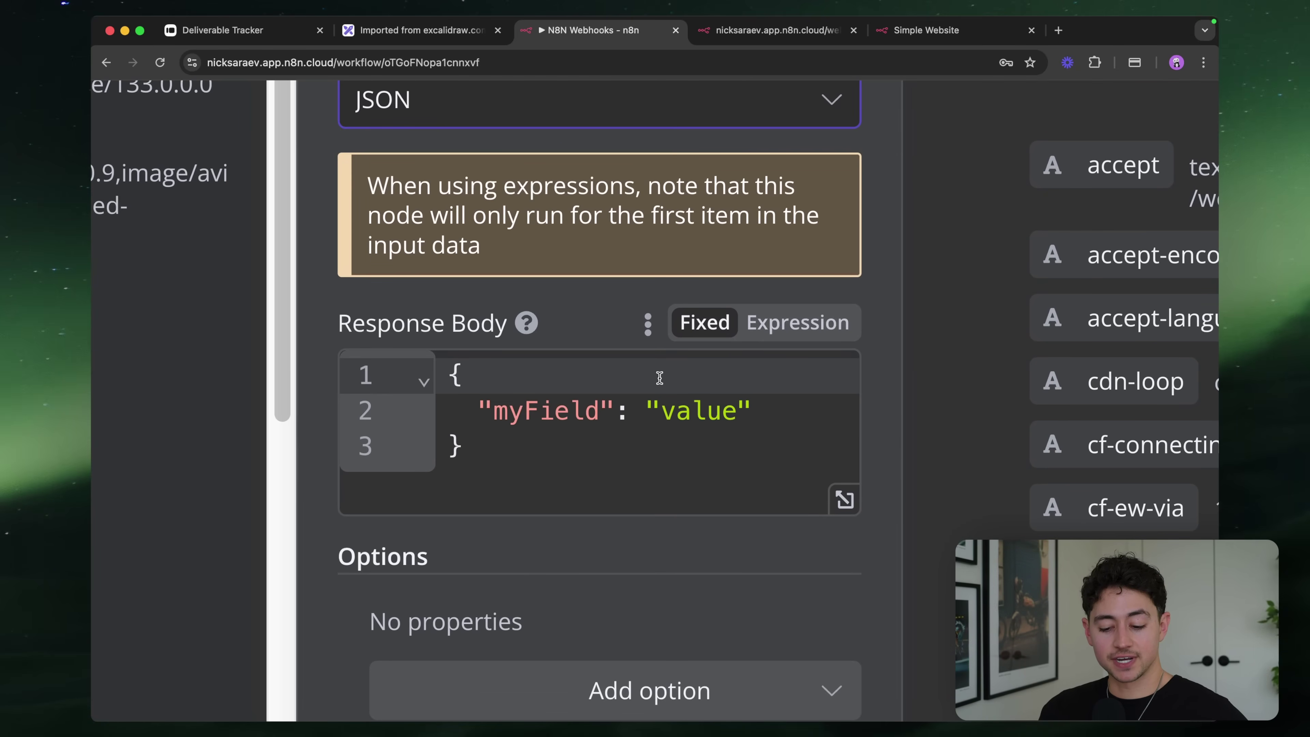
{"action": "double_click", "coordinate": [577, 402]}
{"action": "type", "text": "hey"}
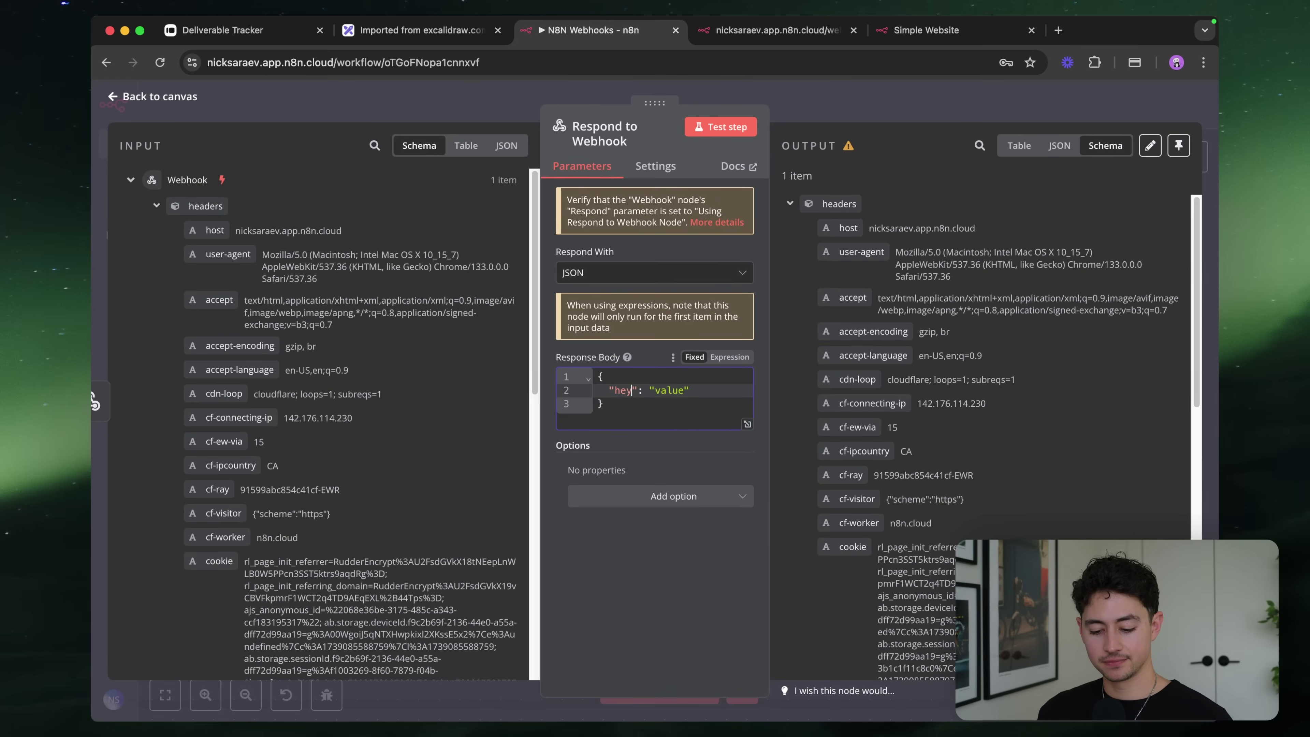
{"action": "key", "text": "BackSpace"}
{"action": "key", "text": "BackSpace"}
{"action": "key", "text": "BackSpace"}
{"action": "type", "text": "message"}
{"action": "left_click", "coordinate": [672, 391]}
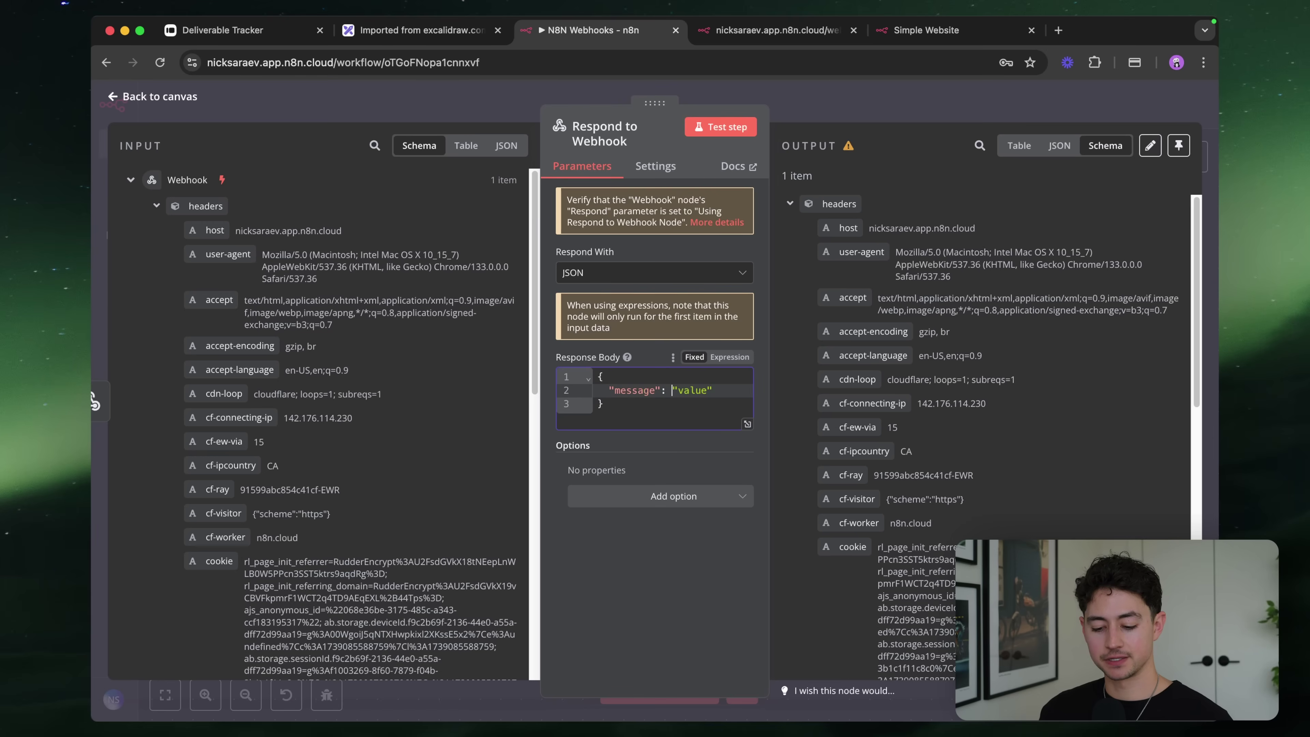
{"action": "double_click", "coordinate": [692, 390]}
{"action": "type", "text": "What's "}
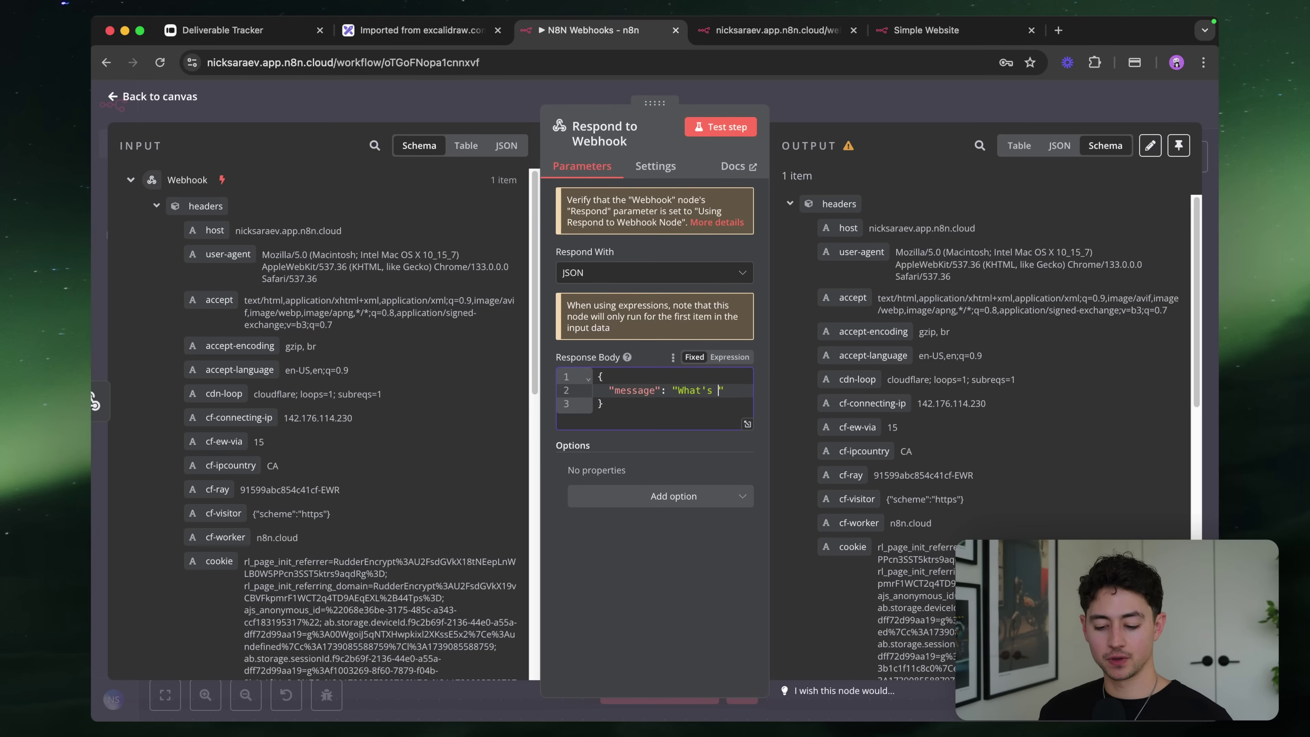
{"action": "type", "text": "up loser!"}
Run a test and reload the webhook URL to read the returned message
{"action": "key", "text": "Escape"}
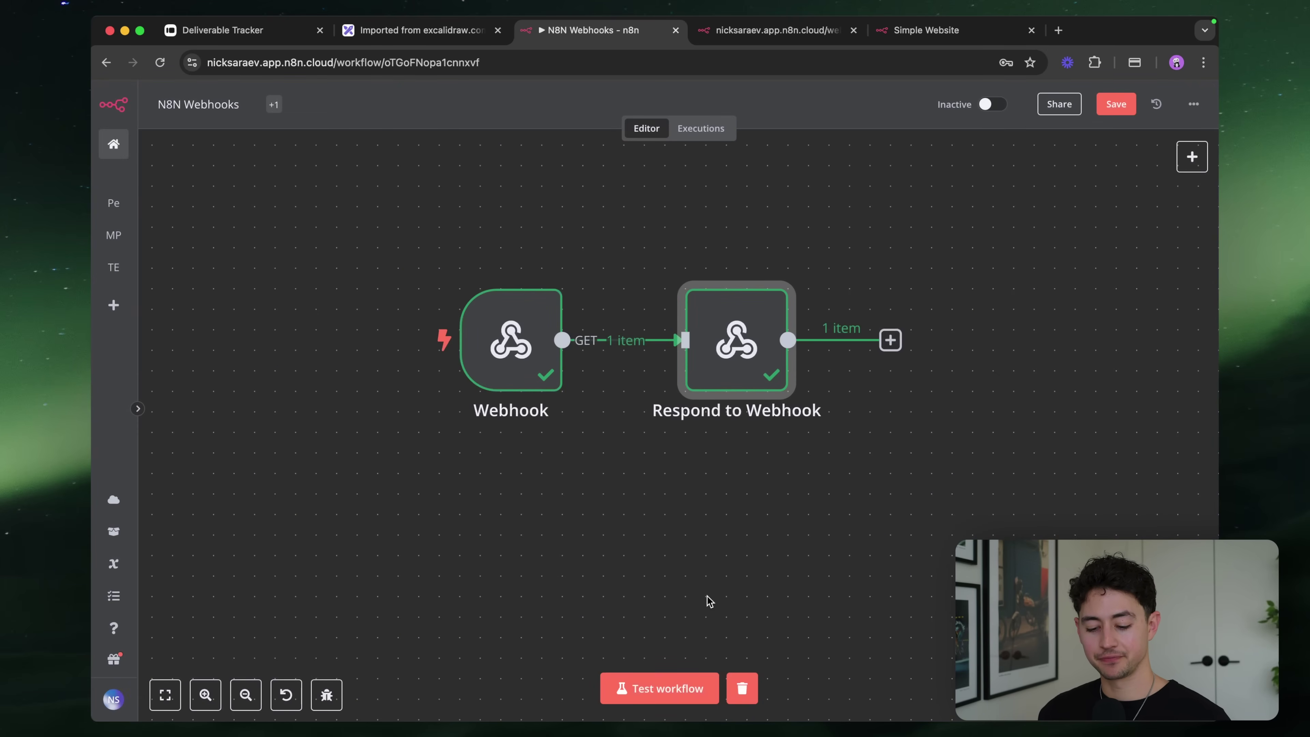
{"action": "left_click", "coordinate": [680, 694]}
{"action": "key", "text": "super+alt+Right"}
{"action": "left_click", "coordinate": [544, 62]}
{"action": "key", "text": "Return"}
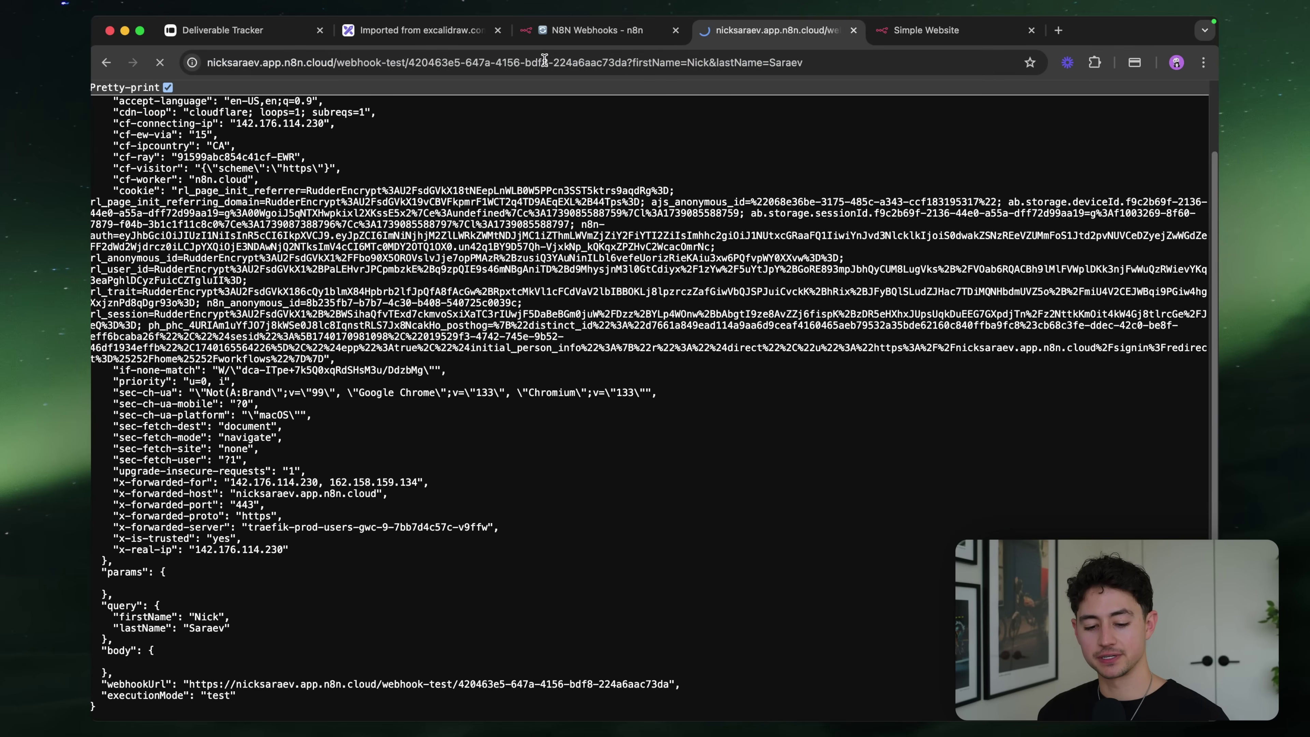
{"action": "key", "text": "super+equal"}
{"action": "key", "text": "super+equal"}
{"action": "key", "text": "super+equal"}
{"action": "key", "text": "super+equal"}
{"action": "key", "text": "super+equal"}
{"action": "key", "text": "super+equal"}
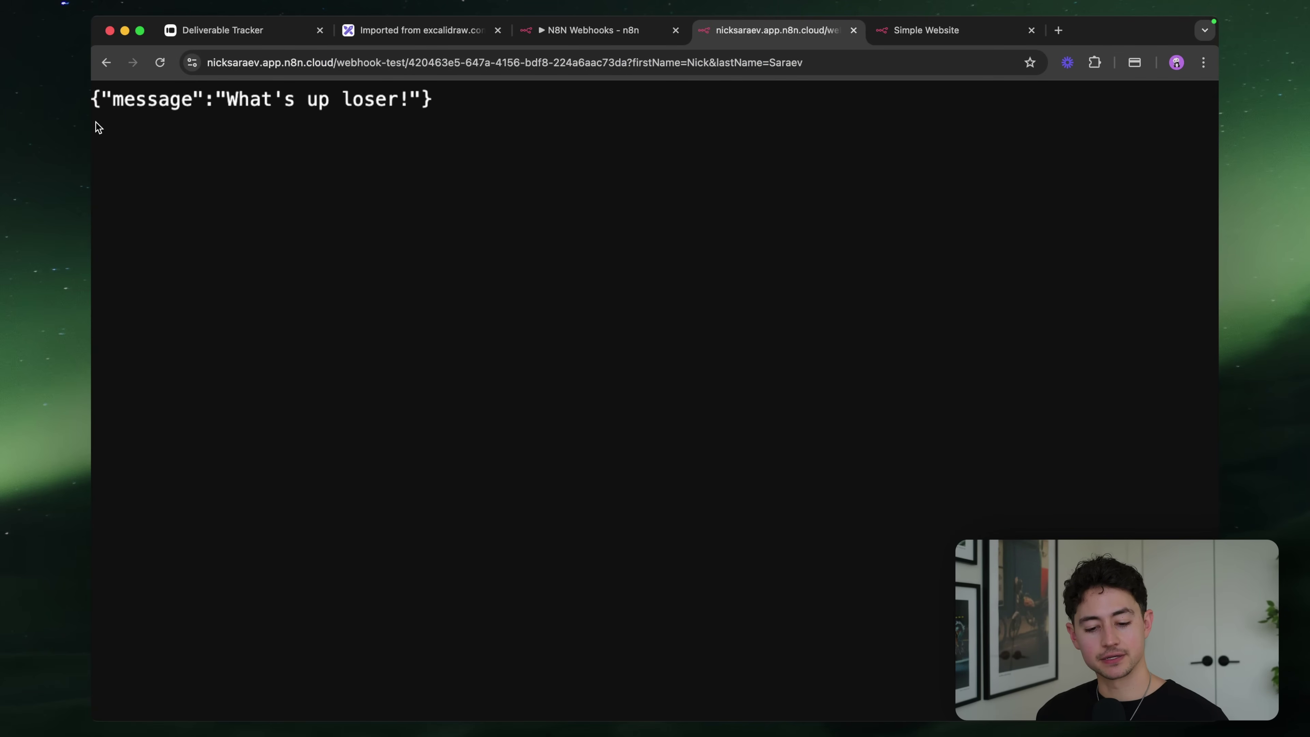
{"action": "left_click_drag", "start_coordinate": [268, 152], "coordinate": [493, 150]}
{"action": "key", "text": "super+minus"}
{"action": "key", "text": "super+minus"}
{"action": "key", "text": "super+alt+Left"}
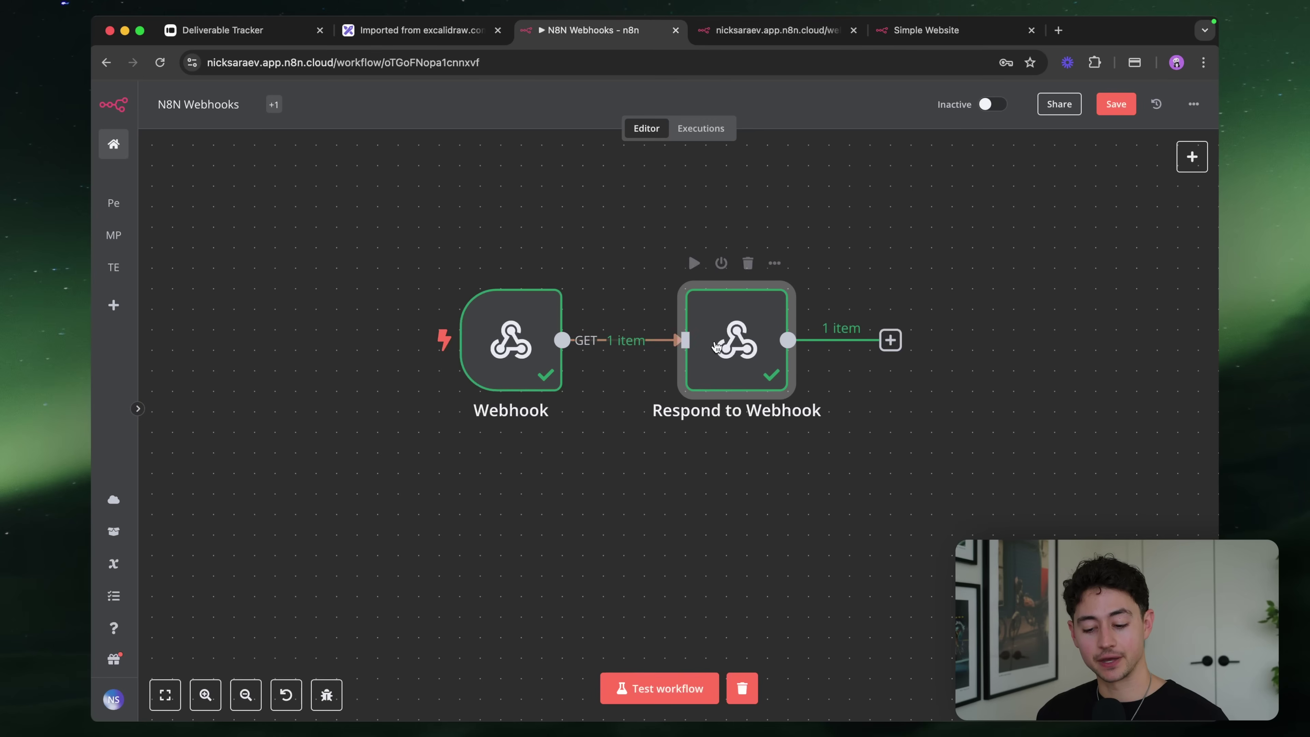
Edit the JSON message text to "What's up cool guy!"
{"action": "double_click", "coordinate": [720, 351]}
{"action": "left_click", "coordinate": [700, 393]}
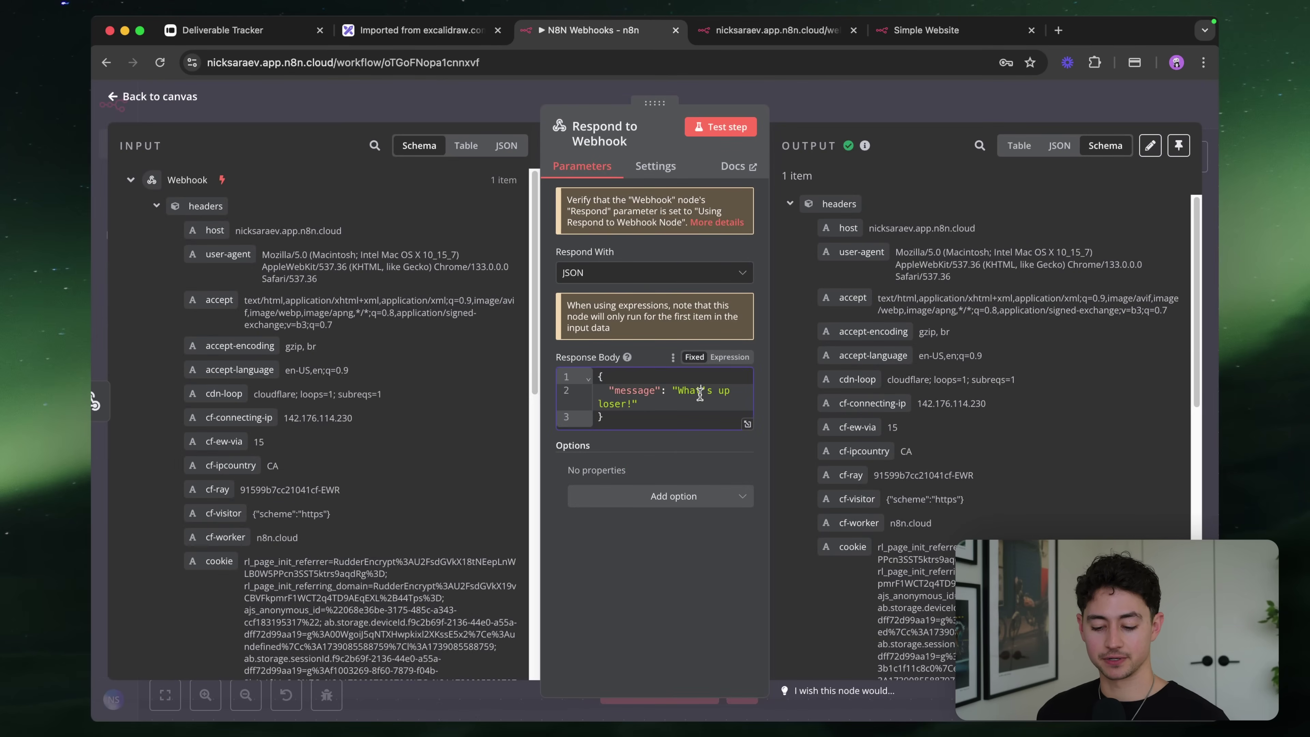
{"action": "key", "text": "alt+BackSpace"}
{"action": "type", "text": "d"}
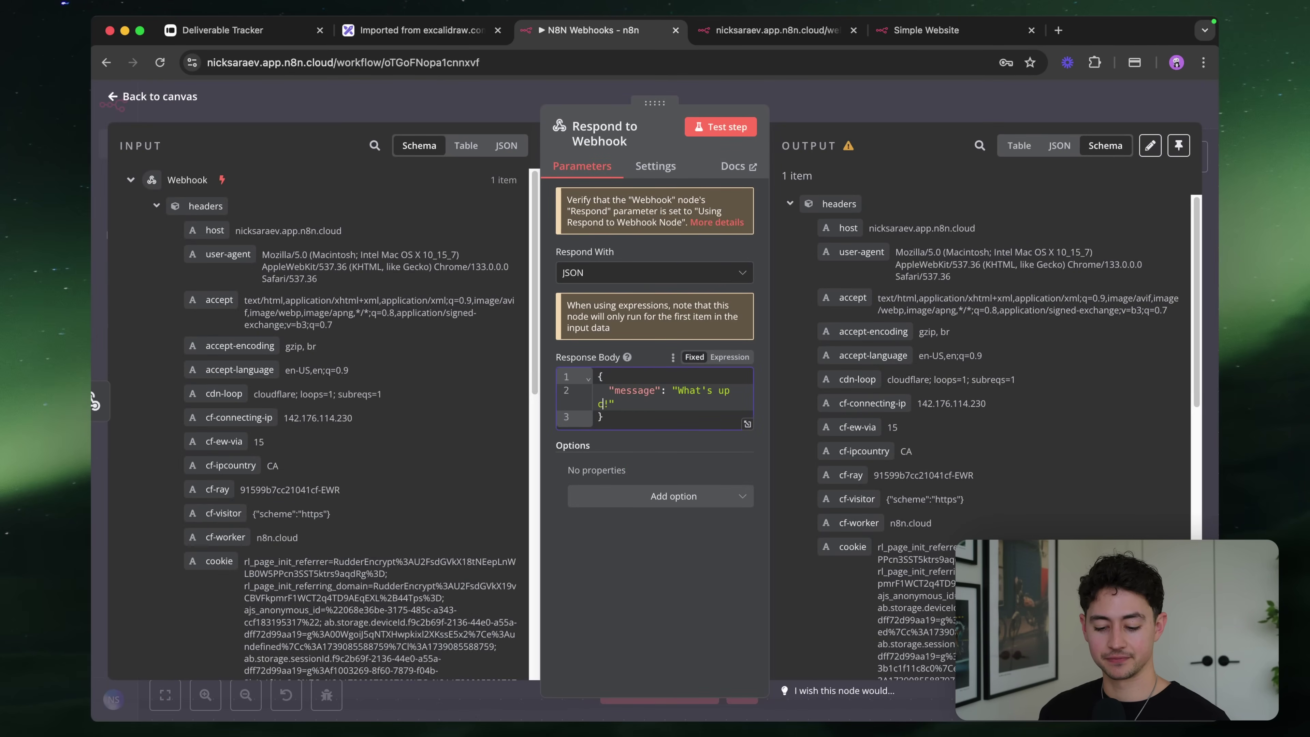
{"action": "key", "text": "Escape"}
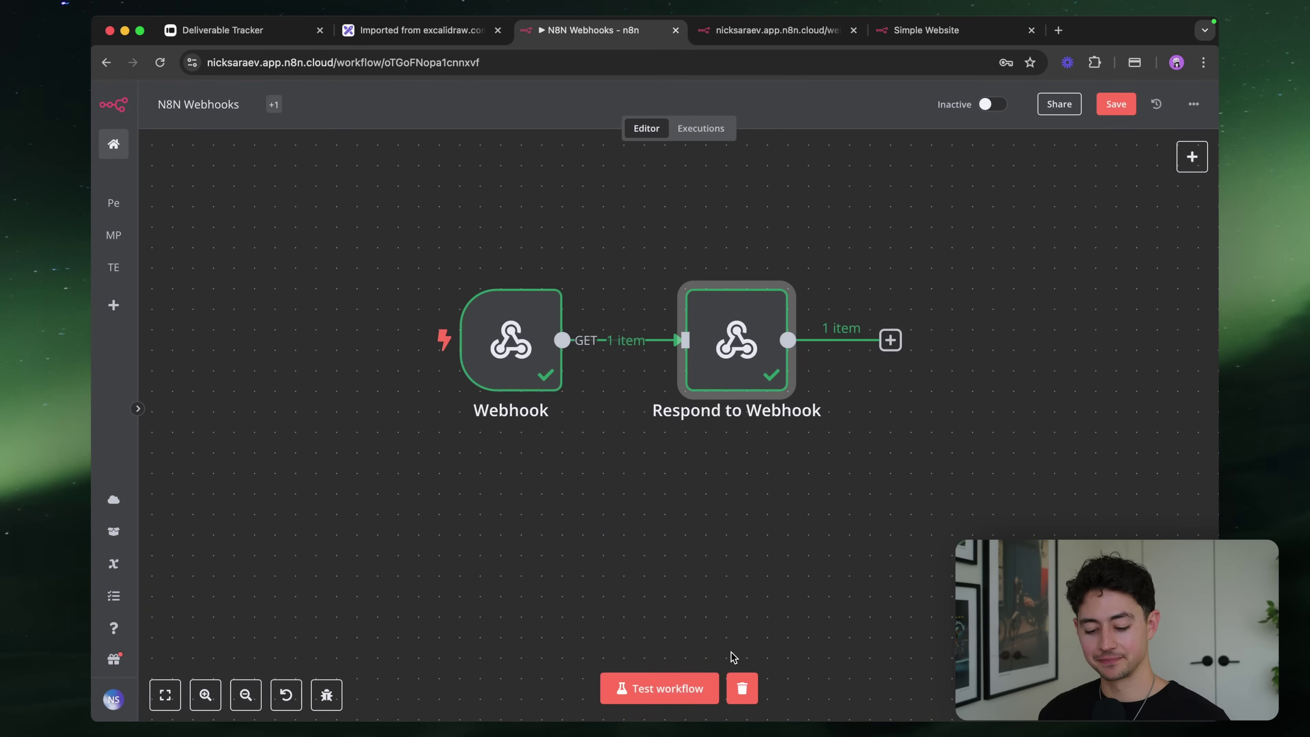
Rerun the test and reload the webhook URL to get the updated message
{"action": "key", "text": "super+Return"}
{"action": "left_click", "coordinate": [774, 30]}
{"action": "left_click", "coordinate": [570, 61]}
{"action": "key", "text": "Return"}
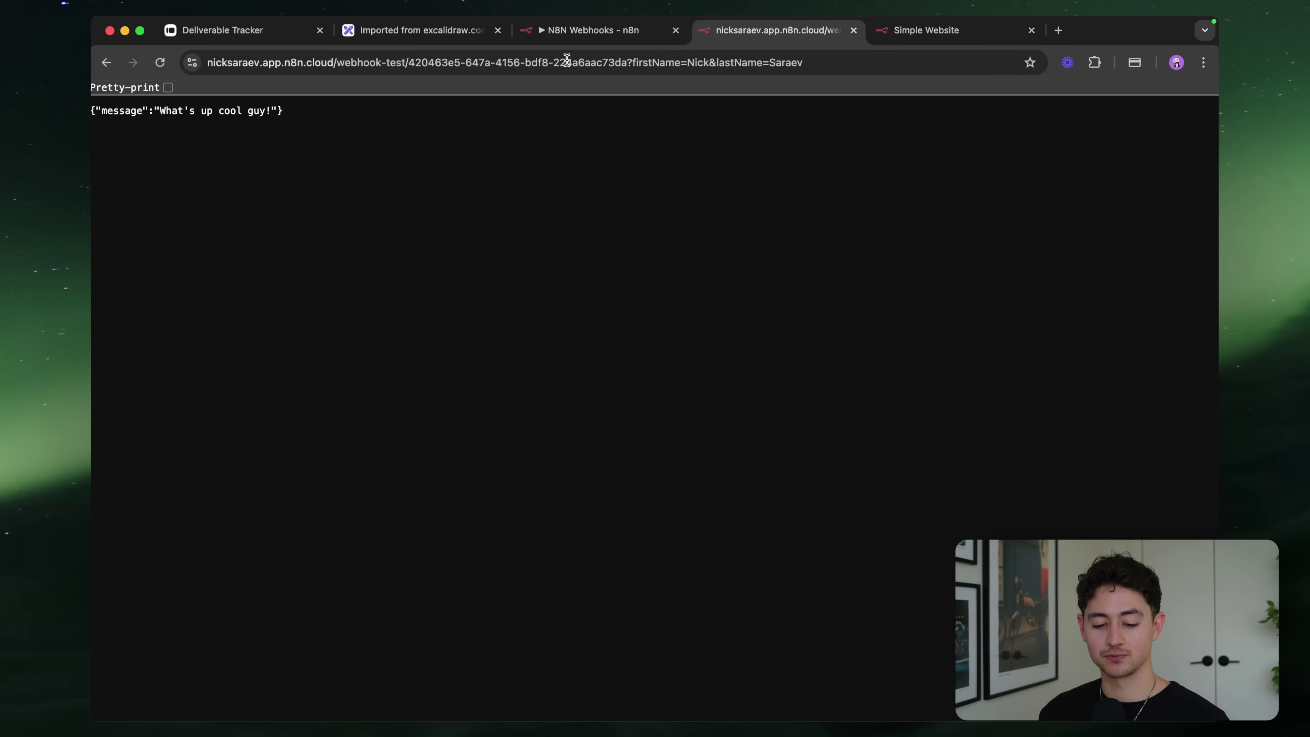
{"action": "left_click", "coordinate": [596, 32]}
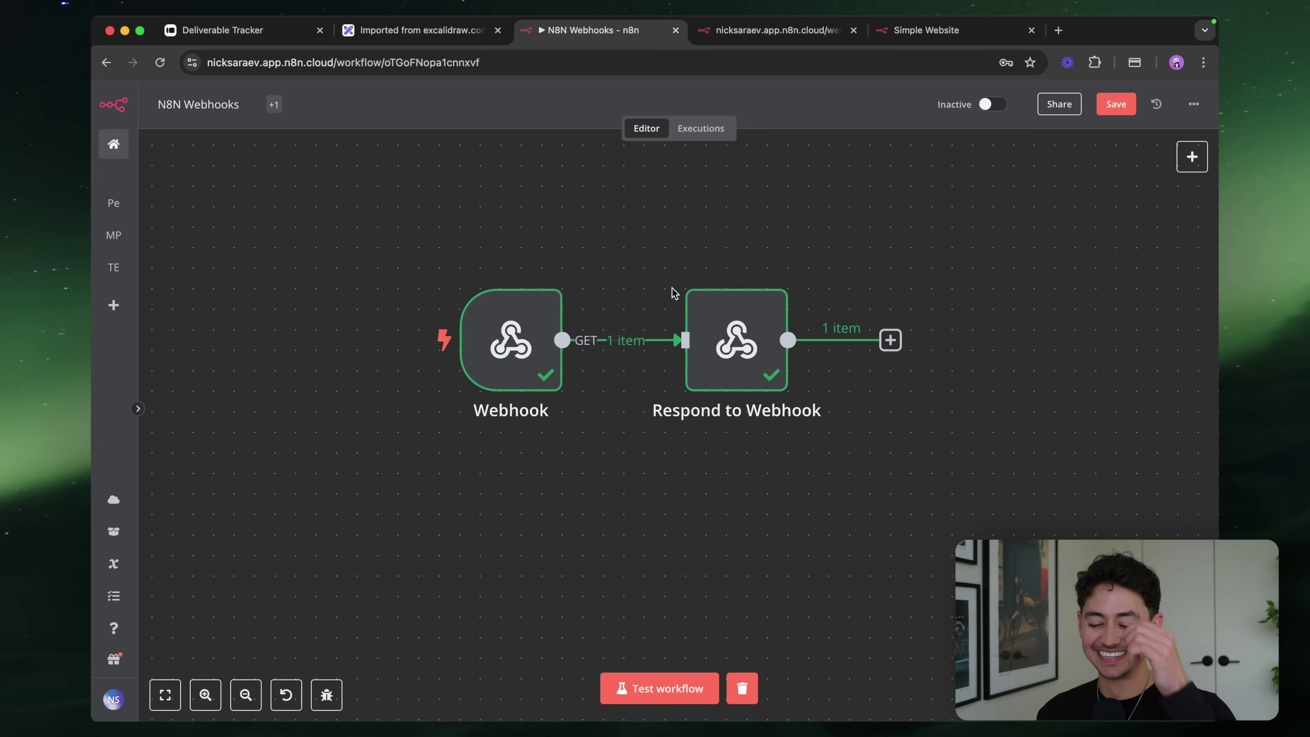
Move the Respond to Webhook node further right on the canvas
{"action": "double_click", "coordinate": [708, 337]}
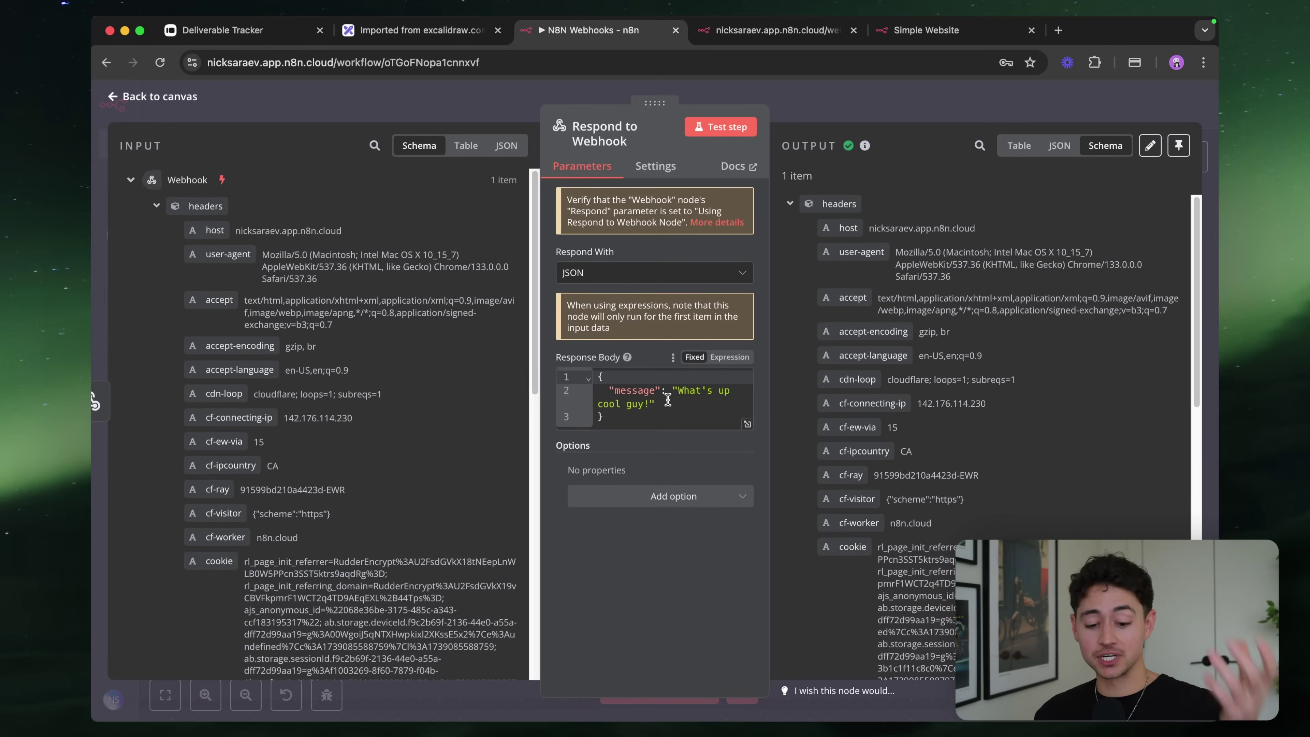
{"action": "left_click", "coordinate": [851, 94]}
{"action": "left_click_drag", "start_coordinate": [738, 340], "coordinate": [922, 340]}
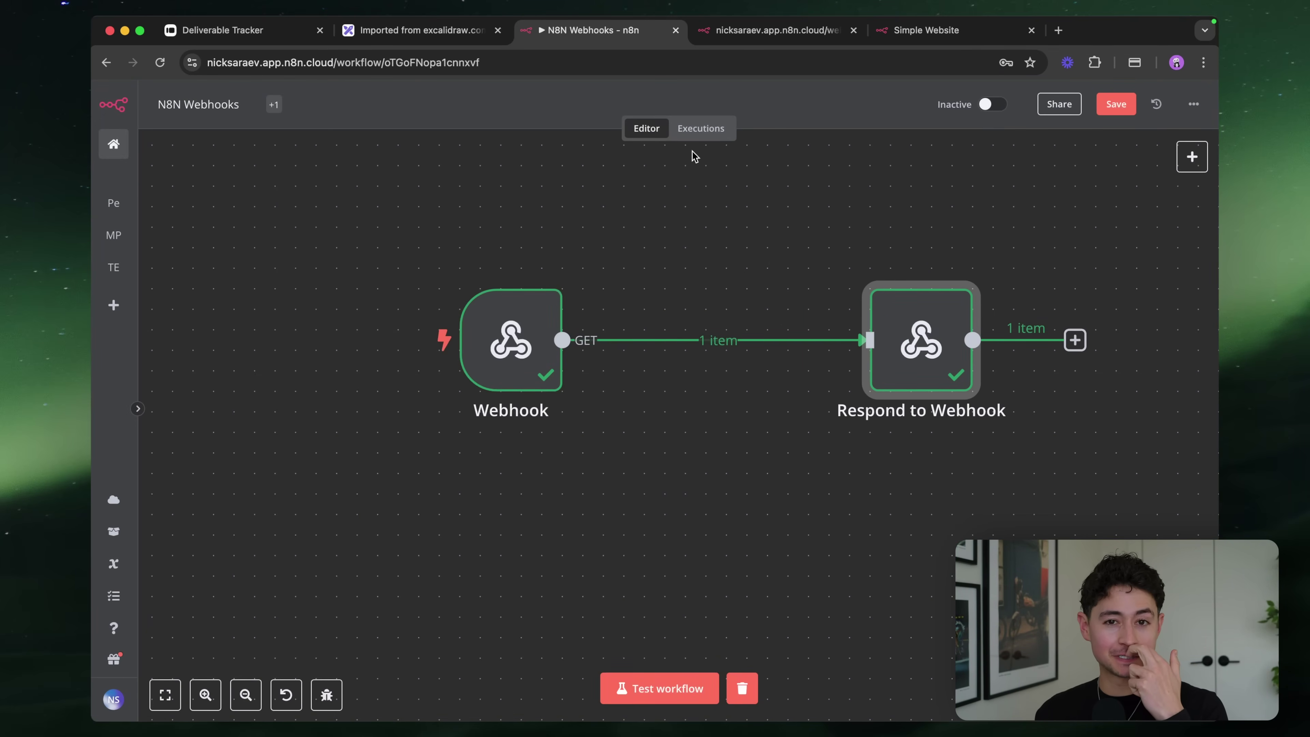
Push Respond to Webhook further right to make room for a new node
{"action": "left_click_drag", "start_coordinate": [921, 343], "coordinate": [1044, 343]}
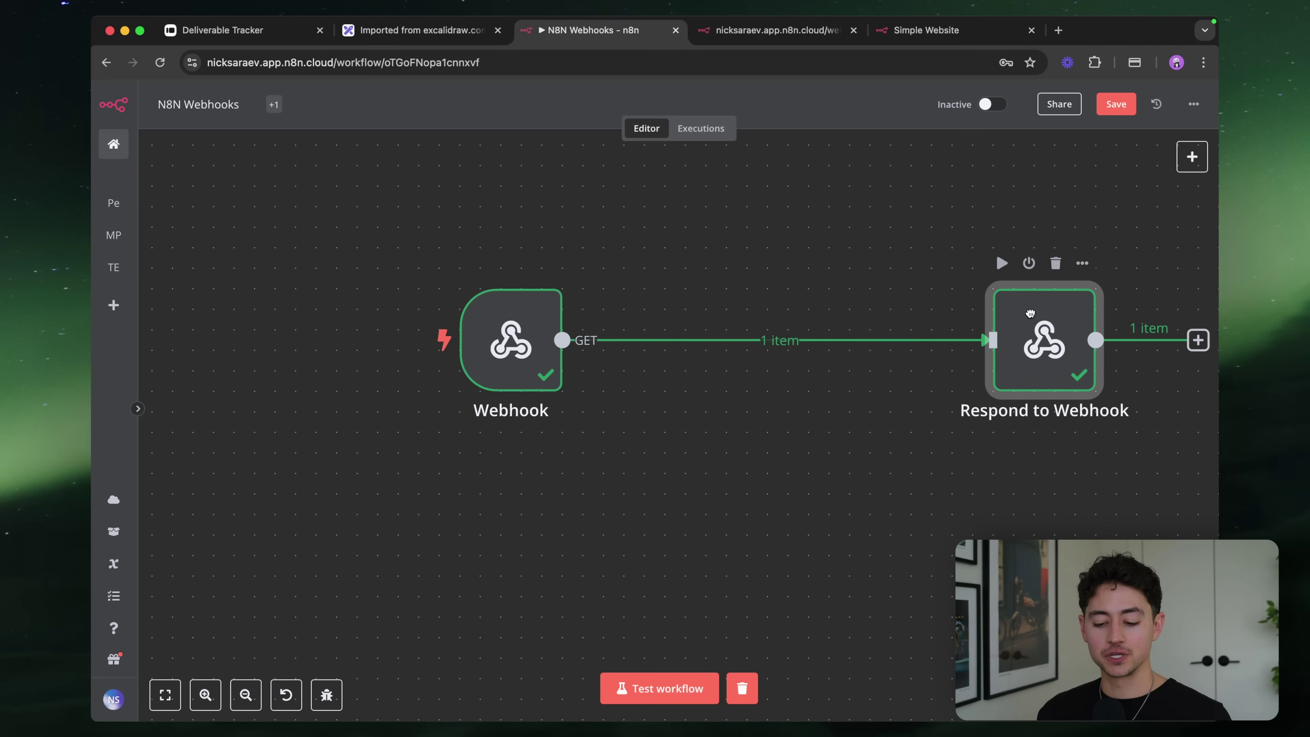
{"action": "mouse_move", "coordinate": [754, 355]}
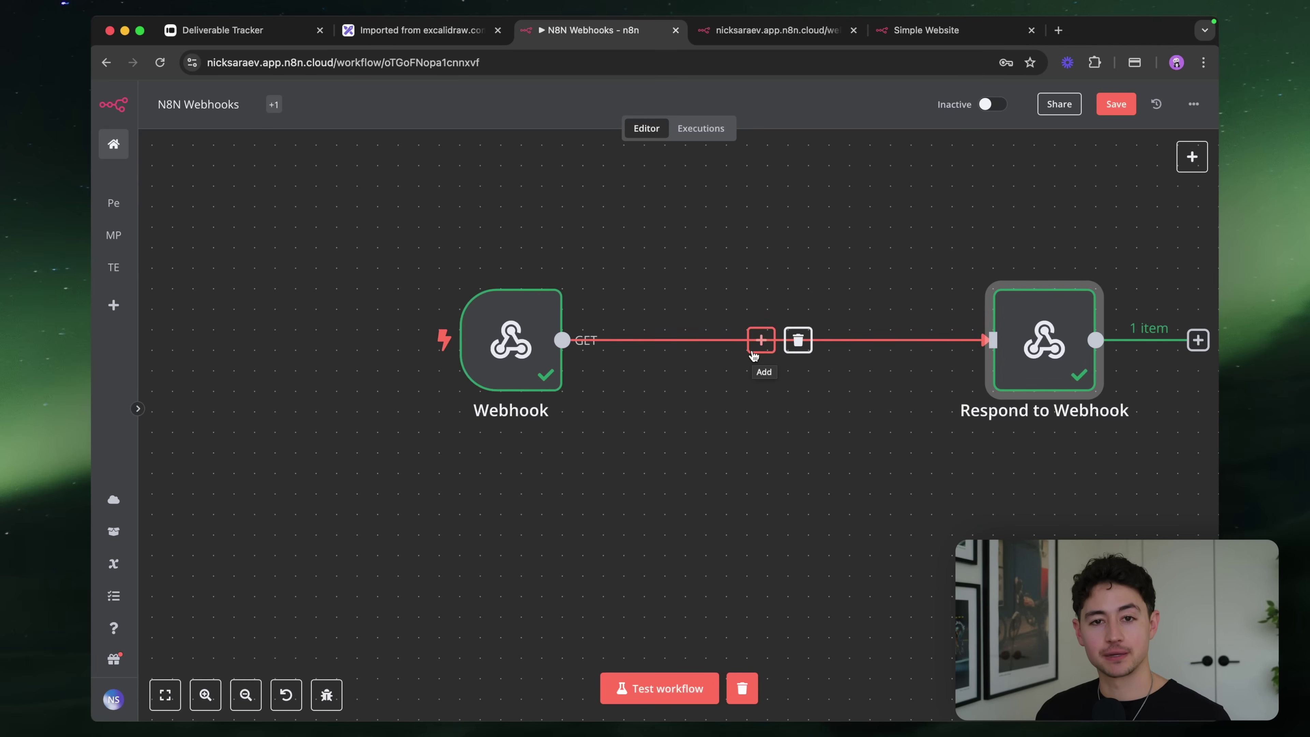
{"action": "scroll", "coordinate": [751, 350], "scroll_direction": "right", "scroll_amount": 5}
{"action": "double_click", "coordinate": [910, 343]}
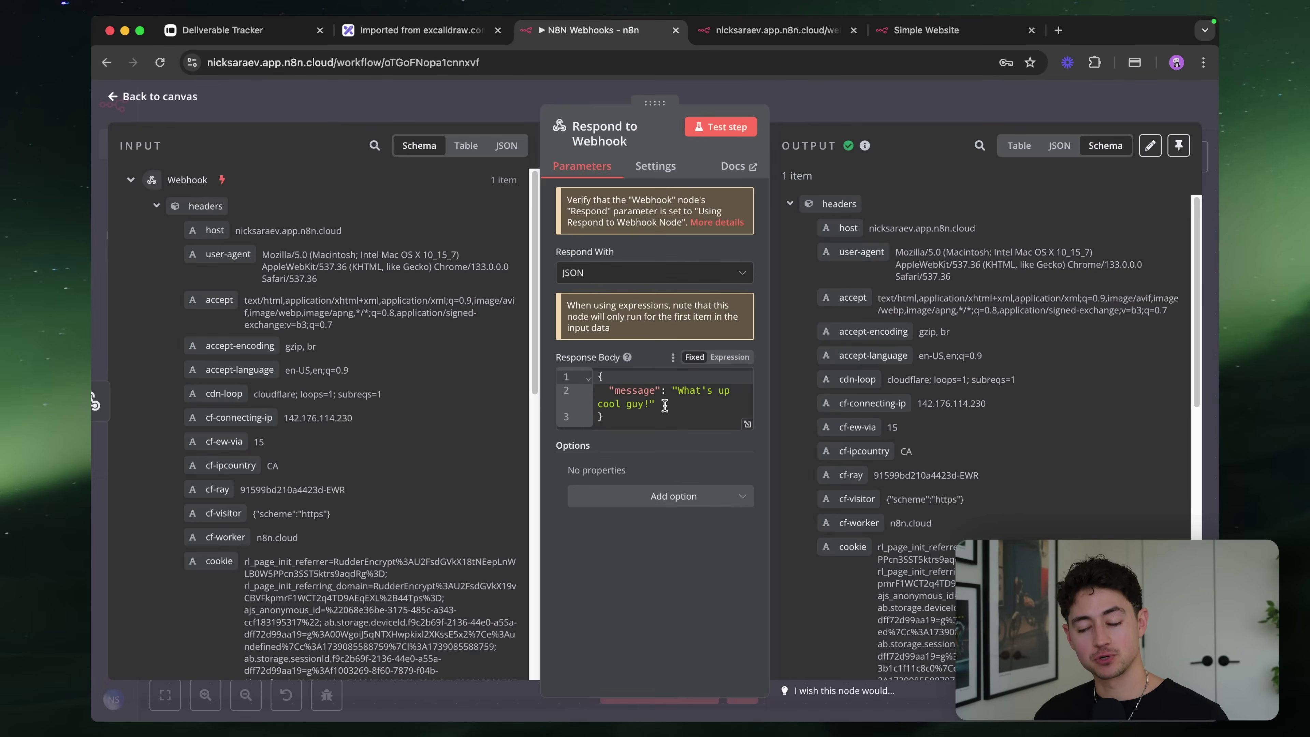
{"action": "left_click", "coordinate": [865, 100]}
Insert an OpenAI 'Message a model' node between Webhook and Respond to Webhook and pick its credential
{"action": "left_click", "coordinate": [630, 344]}
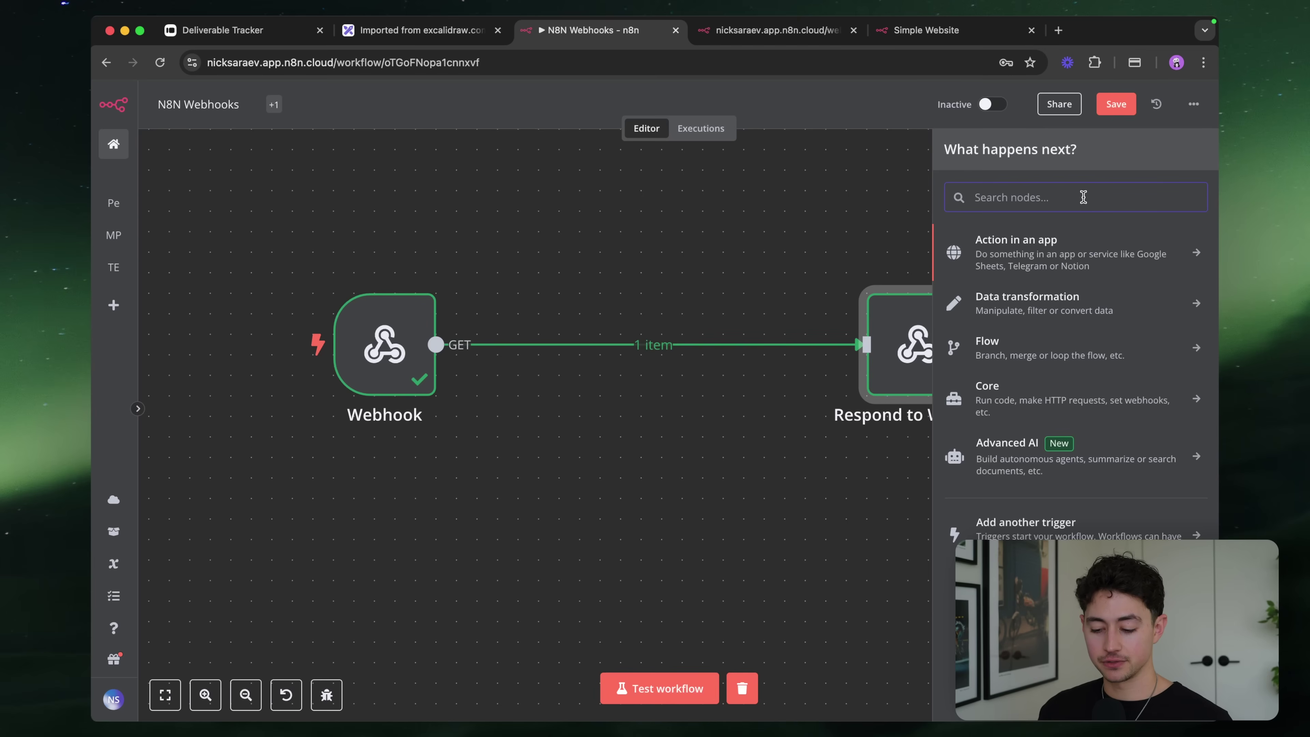
{"action": "type", "text": "openai"}
{"action": "left_click", "coordinate": [1065, 242]}
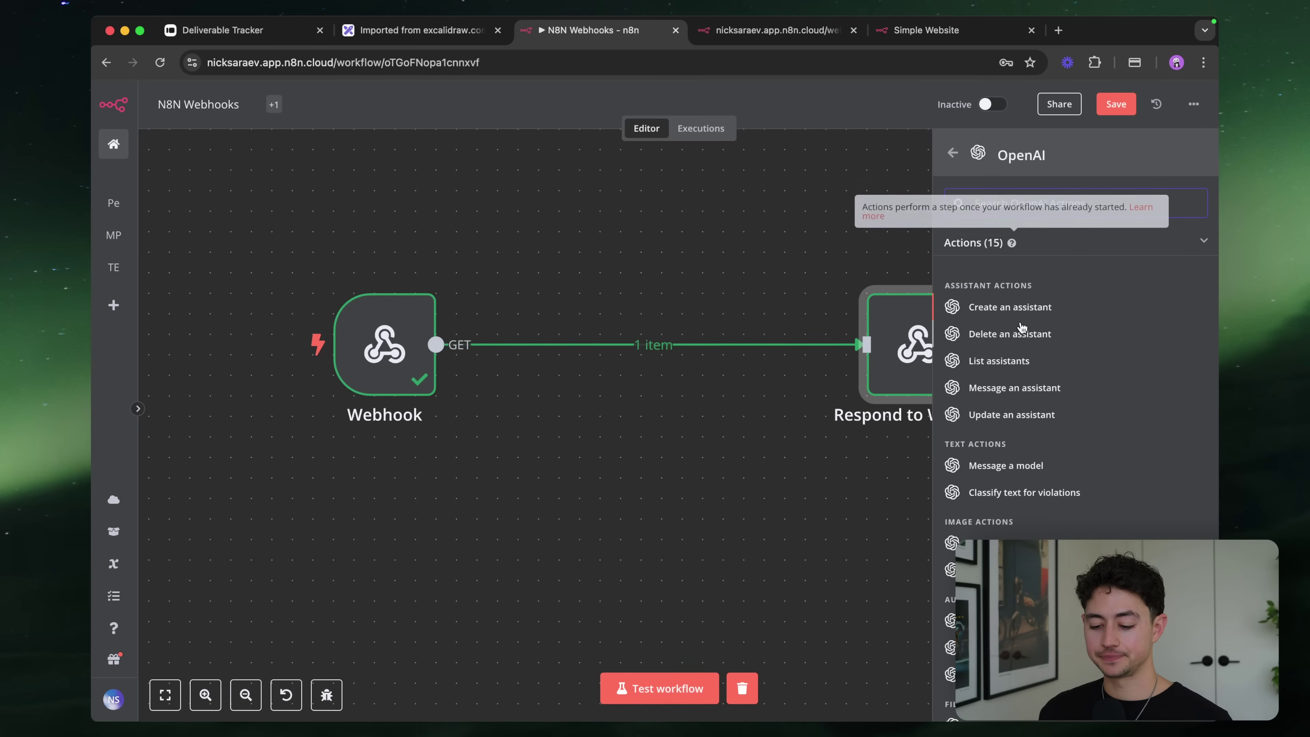
{"action": "scroll", "coordinate": [1034, 348], "scroll_direction": "down", "scroll_amount": 2}
{"action": "left_click", "coordinate": [1026, 357]}
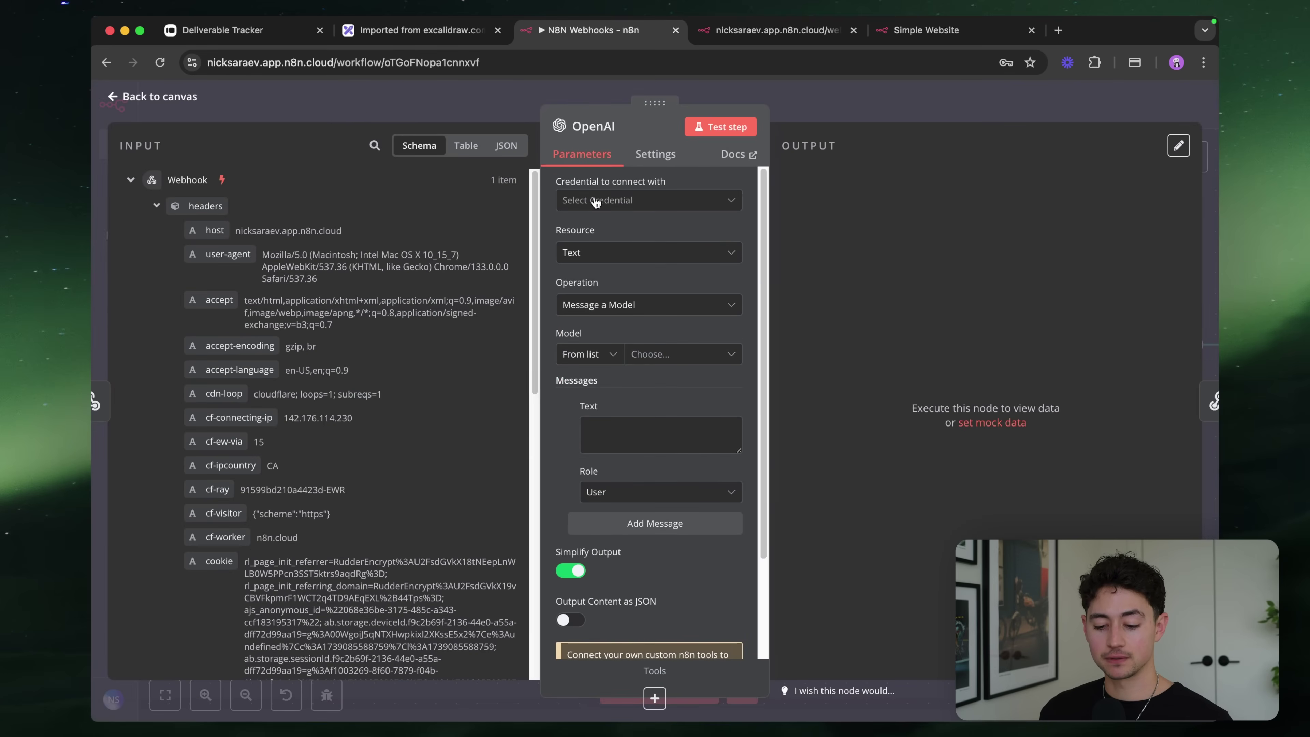
{"action": "left_click", "coordinate": [595, 202]}
Connect the saved OpenAI credential and prompt for a funny, short, 50-word story about the name
{"action": "left_click", "coordinate": [667, 356]}
{"action": "scroll", "coordinate": [653, 345], "scroll_direction": "down", "scroll_amount": 2}
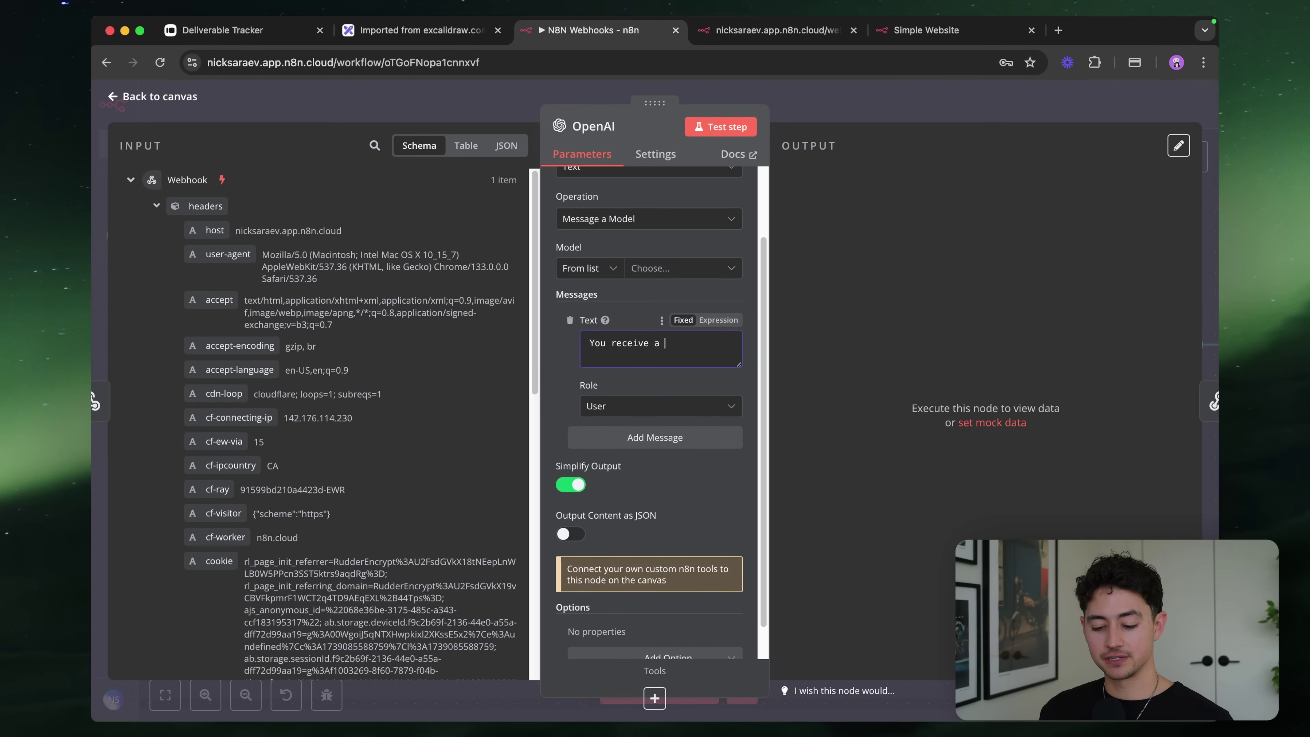
{"action": "type", "text": "then write a fun"}
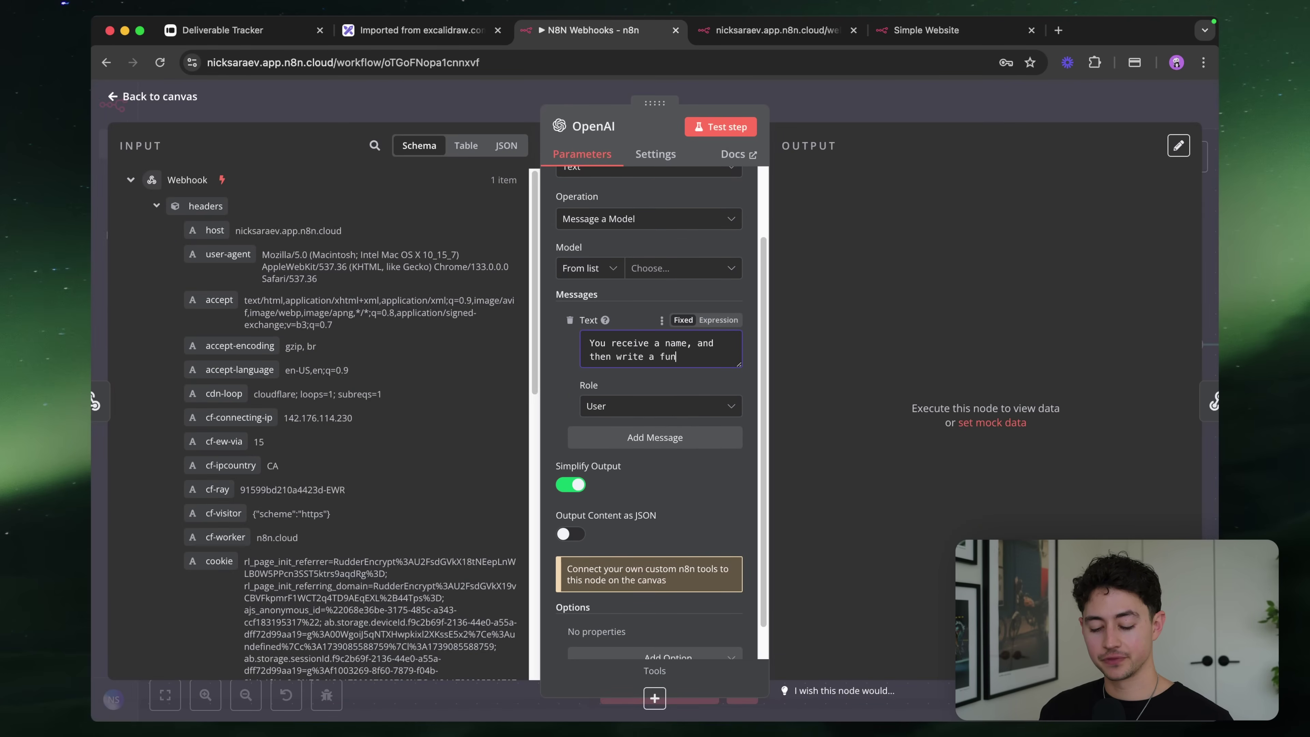
{"action": "type", "text": "ny, short, 50 word s"}
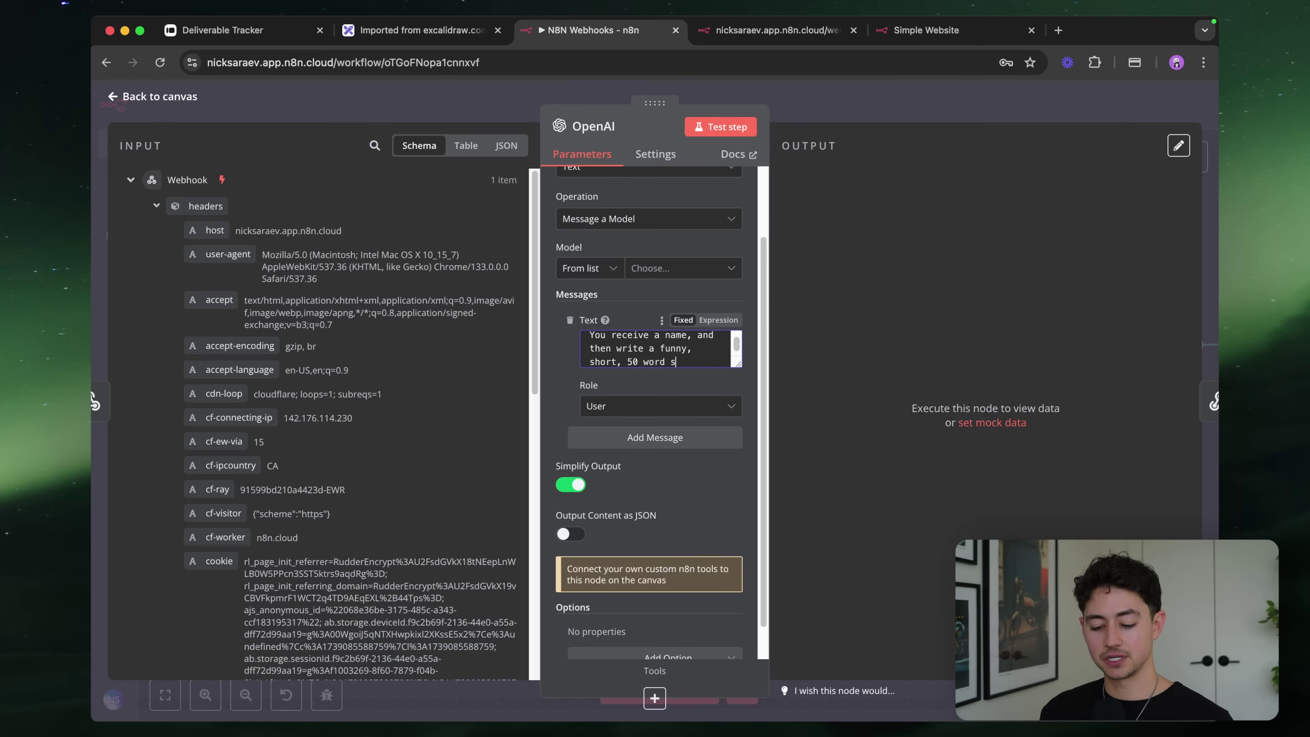
{"action": "type", "text": "tory about that name."}
{"action": "key", "text": "Return"}
{"action": "key", "text": "Return"}
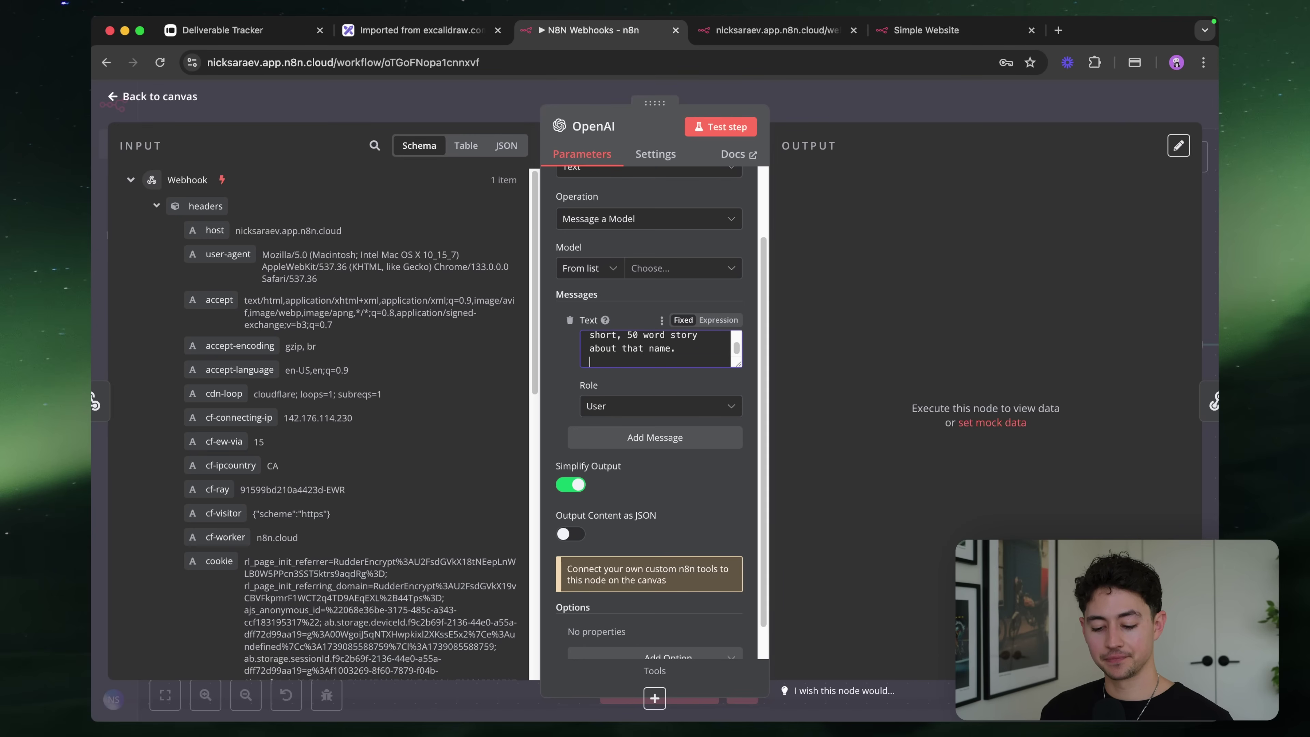
{"action": "type", "text": "Your name is"}
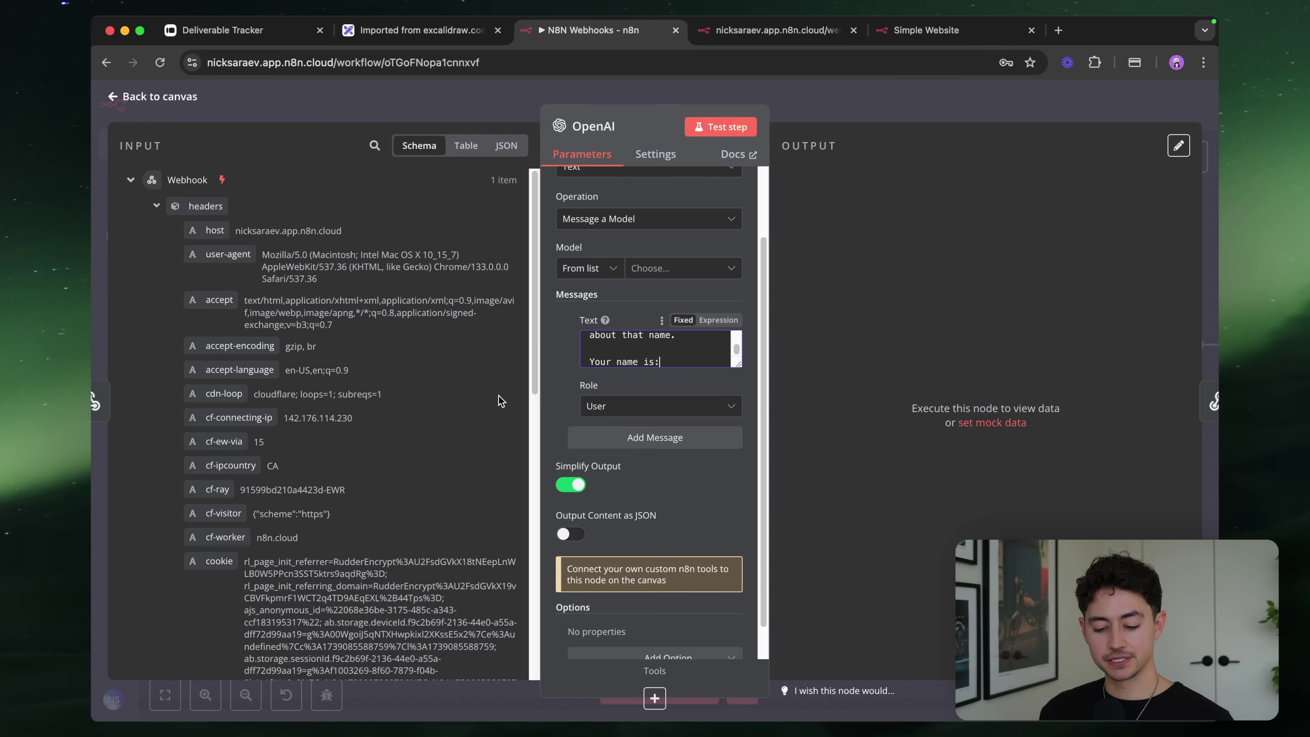
{"action": "type", "text": ":"}
{"action": "key", "text": "alt+Left"}
{"action": "key", "text": "alt+Left"}
{"action": "key", "text": "alt+shift+Left"}
{"action": "type", "text": "The"}
Insert the query name fields, including lastName, after 'The name is:' in the prompt
{"action": "scroll", "coordinate": [397, 480], "scroll_direction": "down", "scroll_amount": 10}
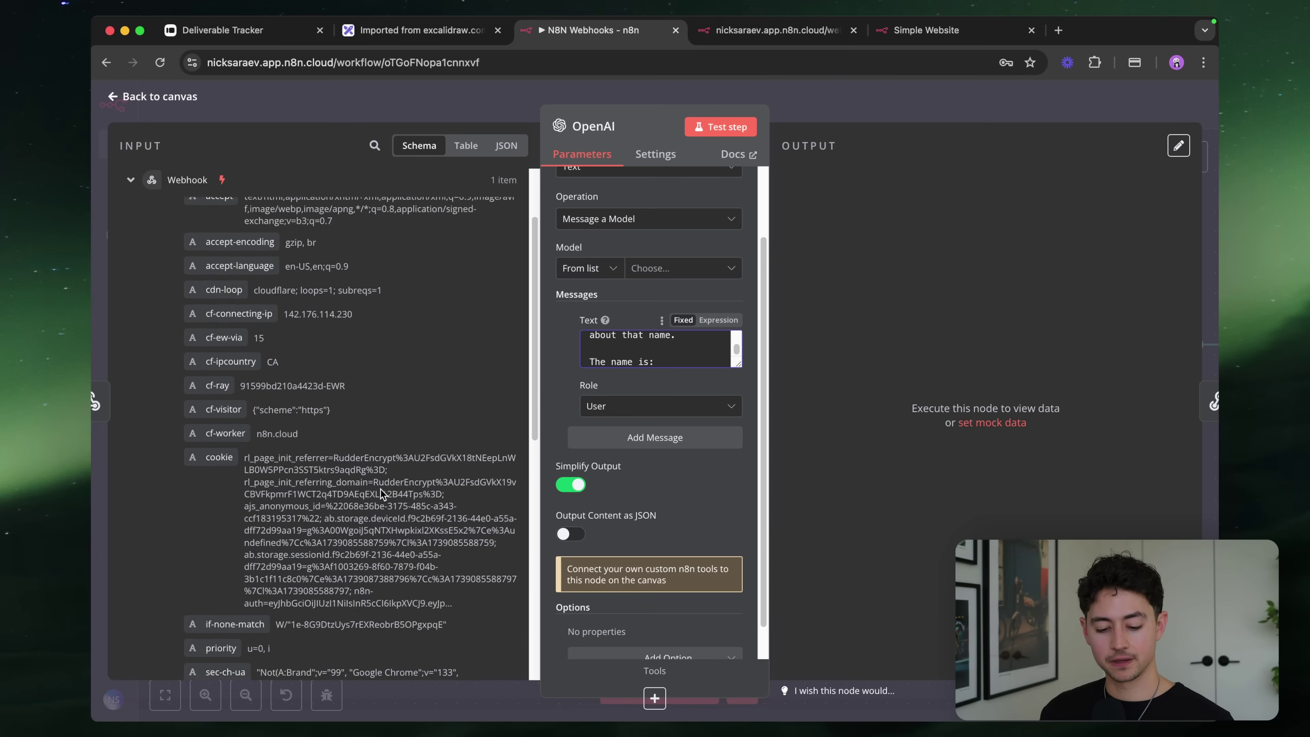
{"action": "left_click_drag", "start_coordinate": [226, 557], "coordinate": [708, 365]}
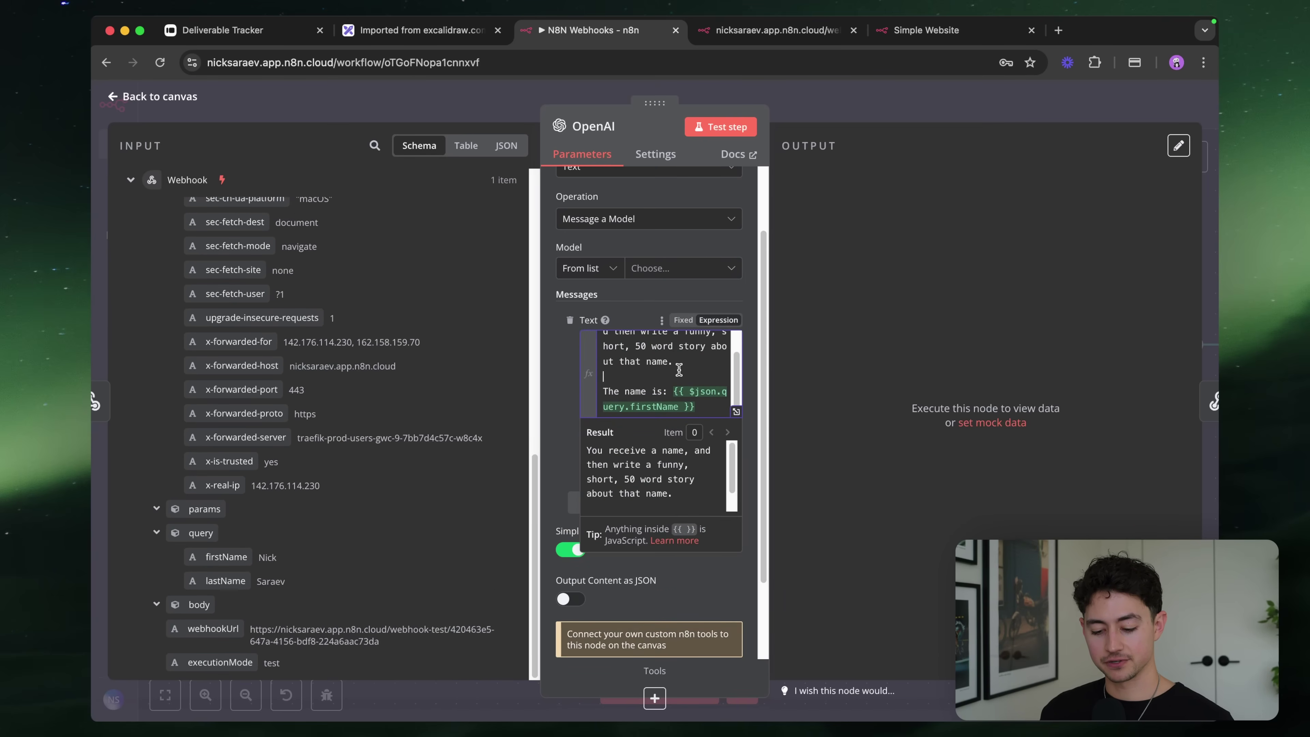
{"action": "scroll", "coordinate": [679, 370], "scroll_direction": "down", "scroll_amount": 3}
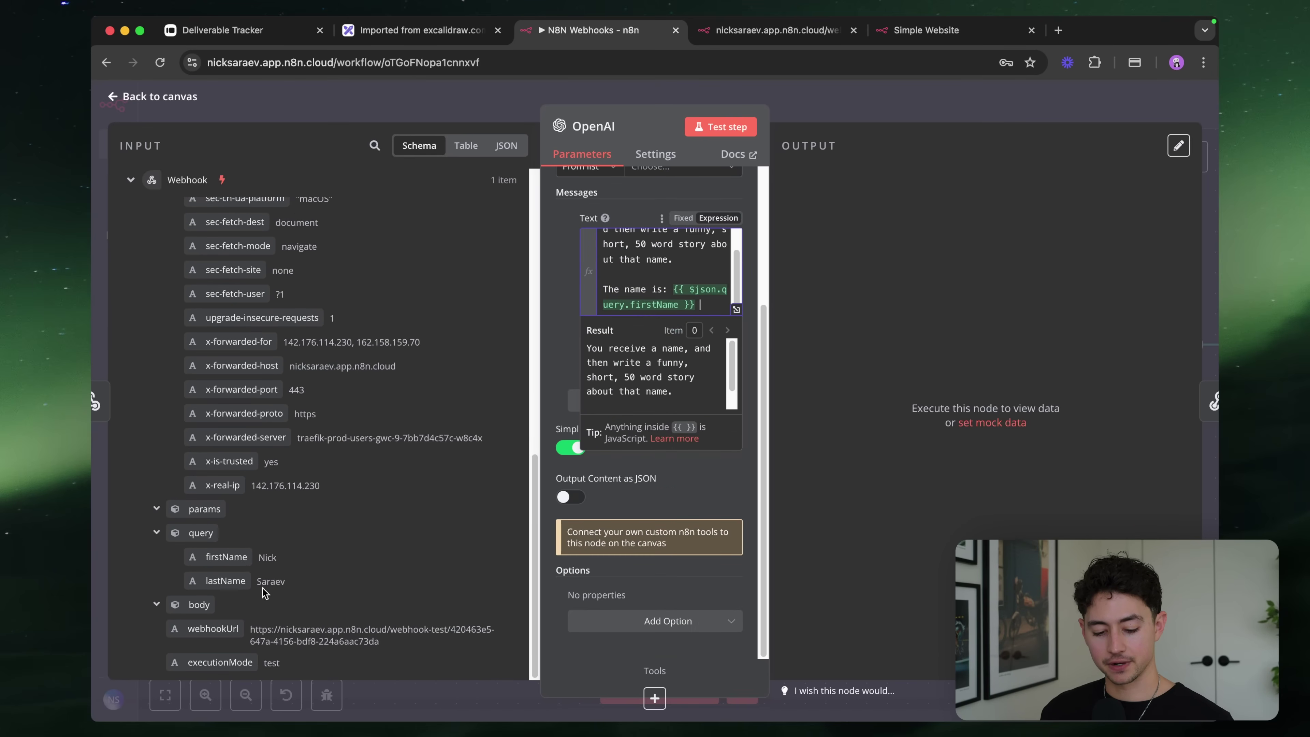
{"action": "left_click_drag", "start_coordinate": [226, 581], "coordinate": [702, 307]}
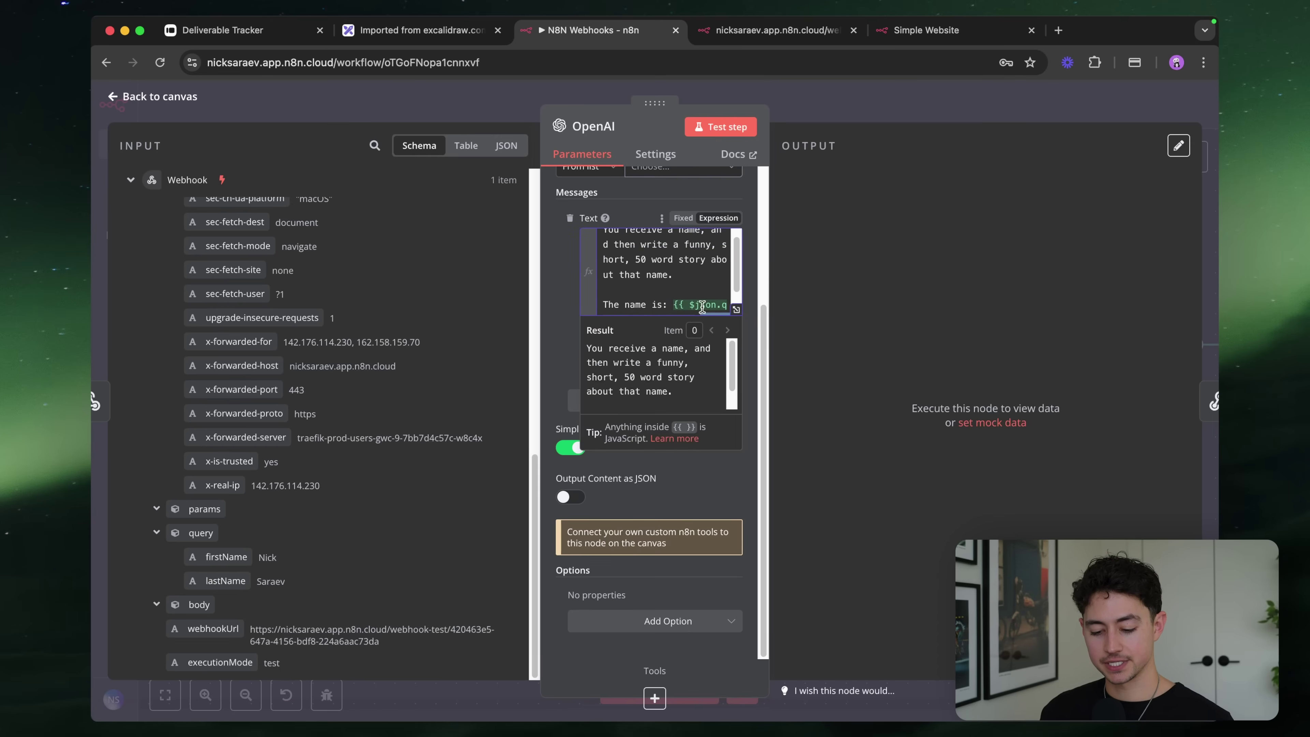
{"action": "left_click", "coordinate": [564, 295]}
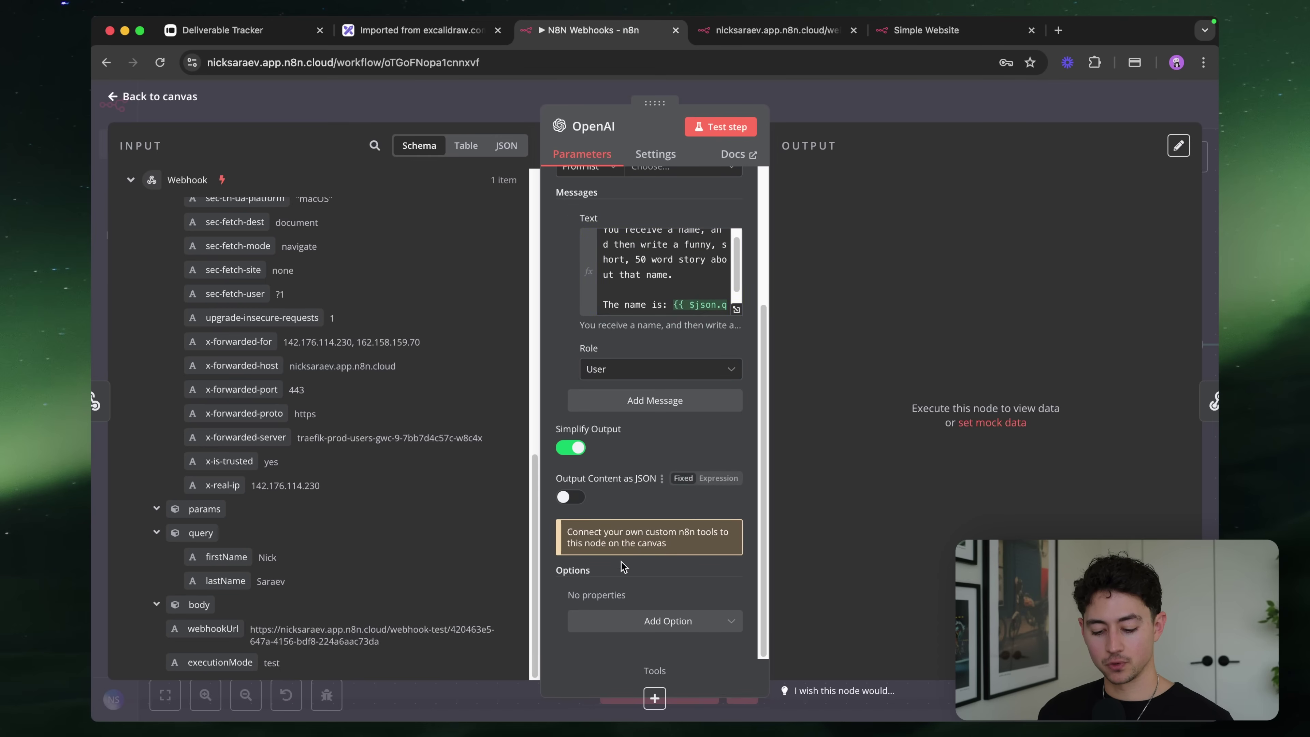
Limit the OpenAI response to a maximum of 100 tokens
{"action": "left_click", "coordinate": [671, 621]}
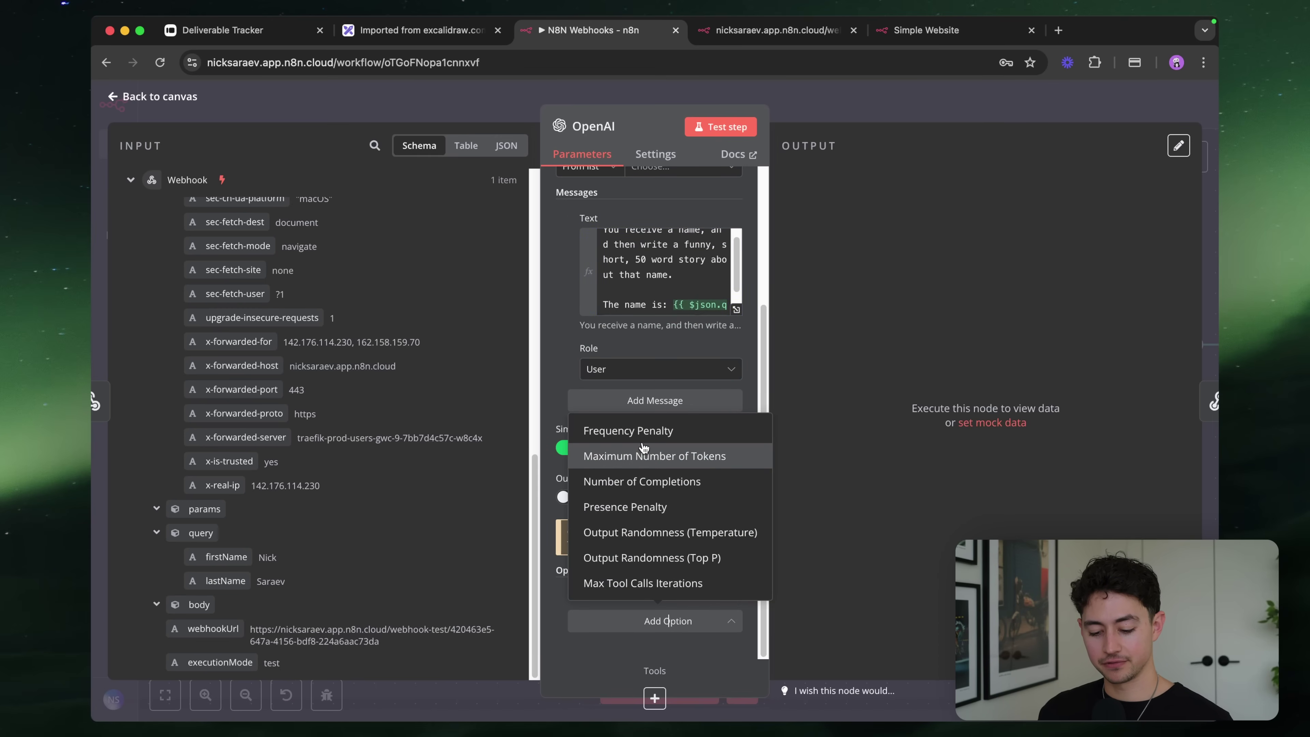
{"action": "left_click", "coordinate": [646, 456]}
{"action": "double_click", "coordinate": [639, 583]}
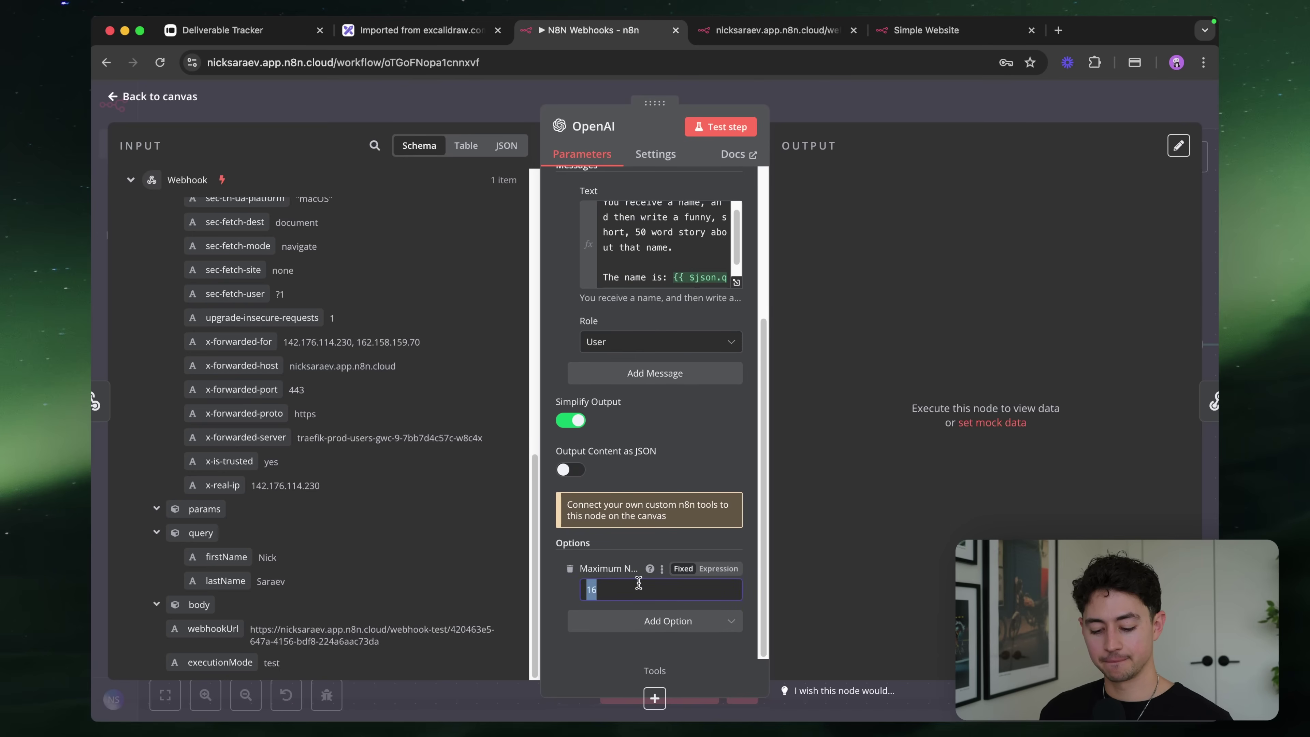
{"action": "type", "text": "100"}
Add 'Keep the story short and light!' after the story sentence in the prompt
{"action": "scroll", "coordinate": [665, 430], "scroll_direction": "up", "scroll_amount": 1}
{"action": "left_click", "coordinate": [666, 273]}
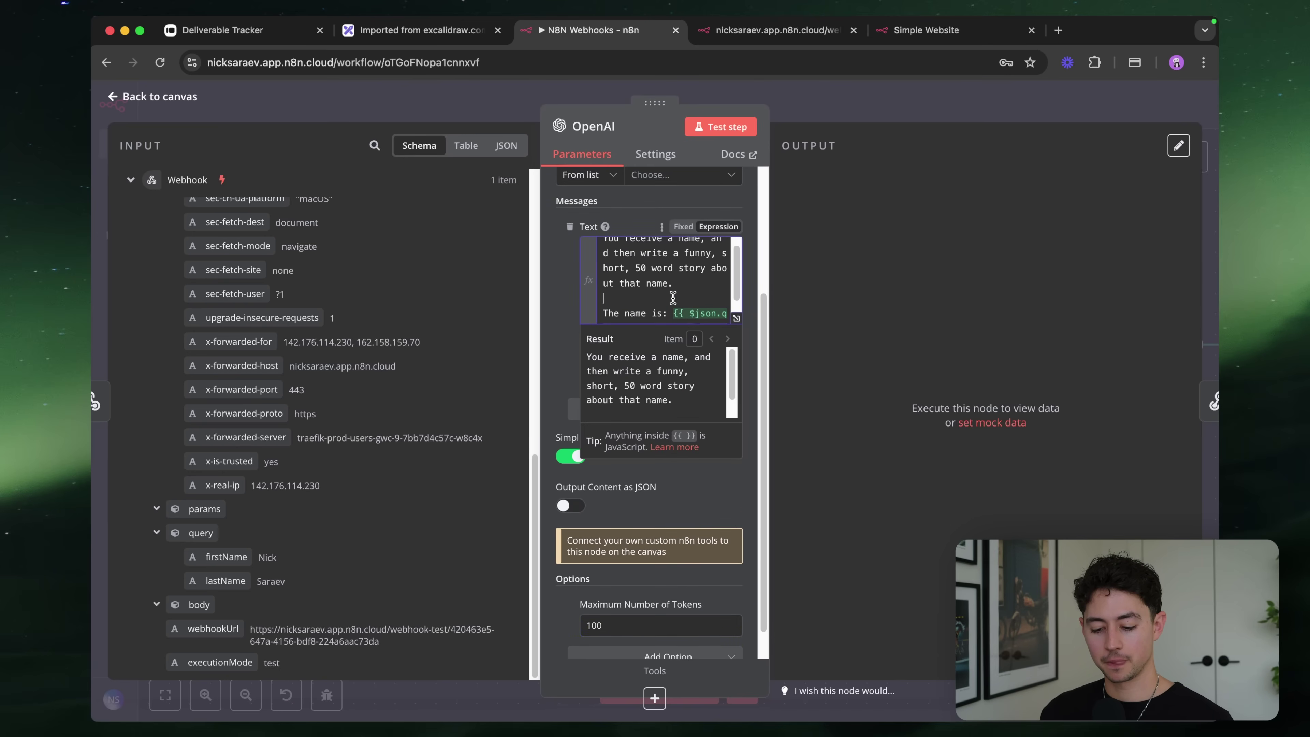
{"action": "left_click_drag", "start_coordinate": [676, 255], "coordinate": [722, 310]}
{"action": "left_click", "coordinate": [692, 253]}
{"action": "type", "text": "Keep the "}
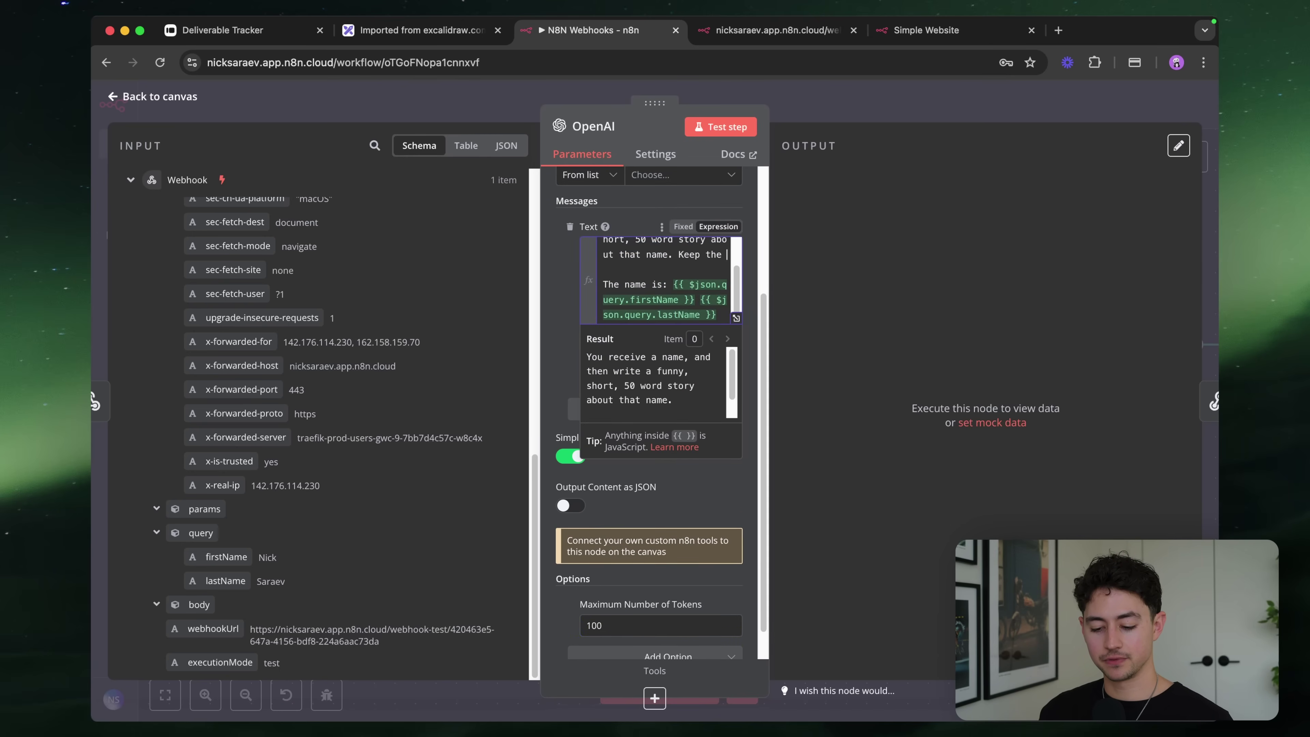
{"action": "type", "text": "story short and light!"}
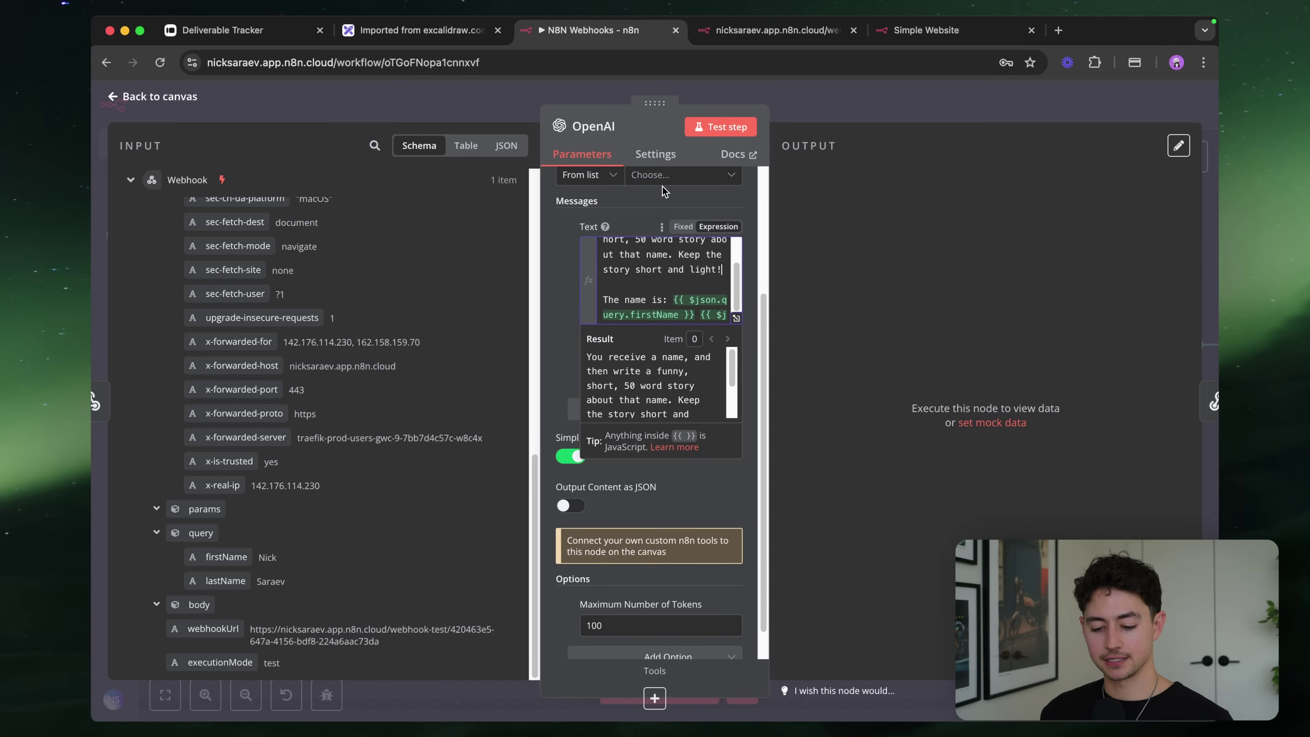
{"action": "left_click", "coordinate": [663, 187]}
Switch the model to GPT-4O-MINI-2024-07-18 and test the OpenAI step
{"action": "scroll", "coordinate": [662, 190], "scroll_direction": "up", "scroll_amount": 2}
{"action": "left_click", "coordinate": [662, 233]}
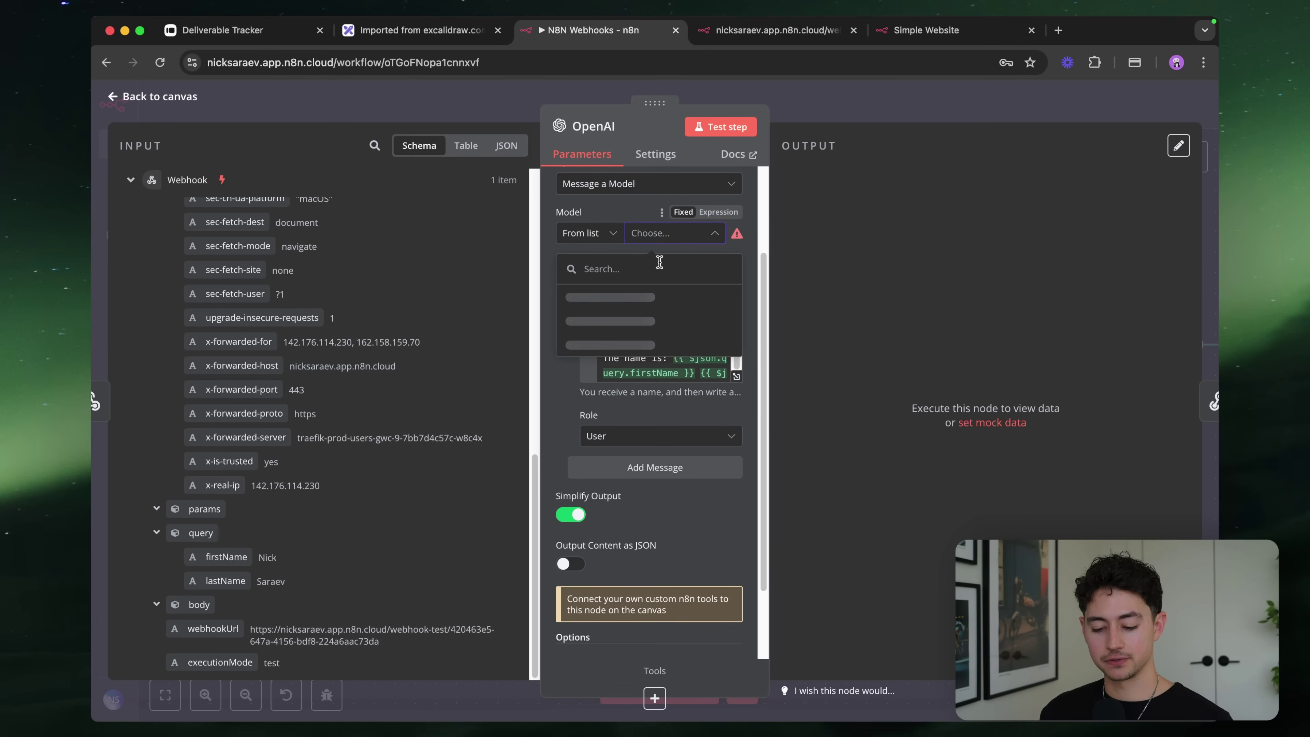
{"action": "scroll", "coordinate": [675, 320], "scroll_direction": "down", "scroll_amount": 5}
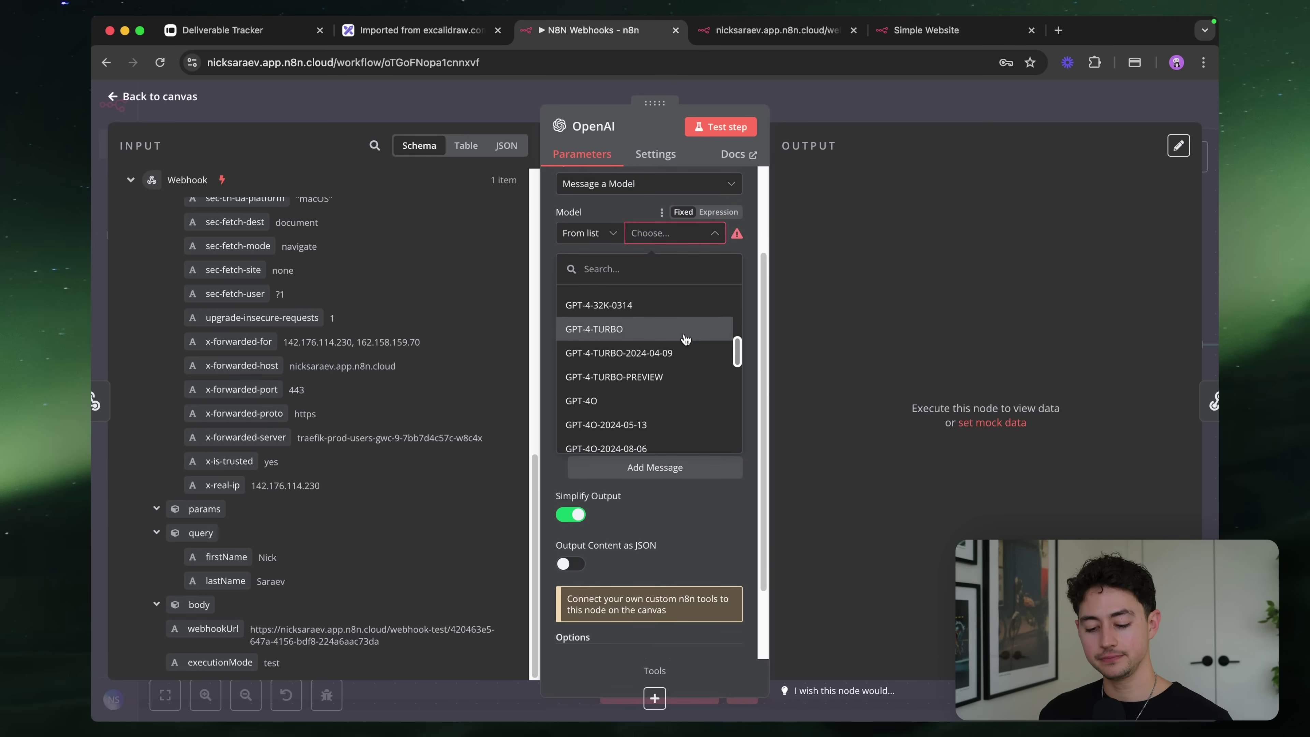
{"action": "scroll", "coordinate": [670, 346], "scroll_direction": "down", "scroll_amount": 6}
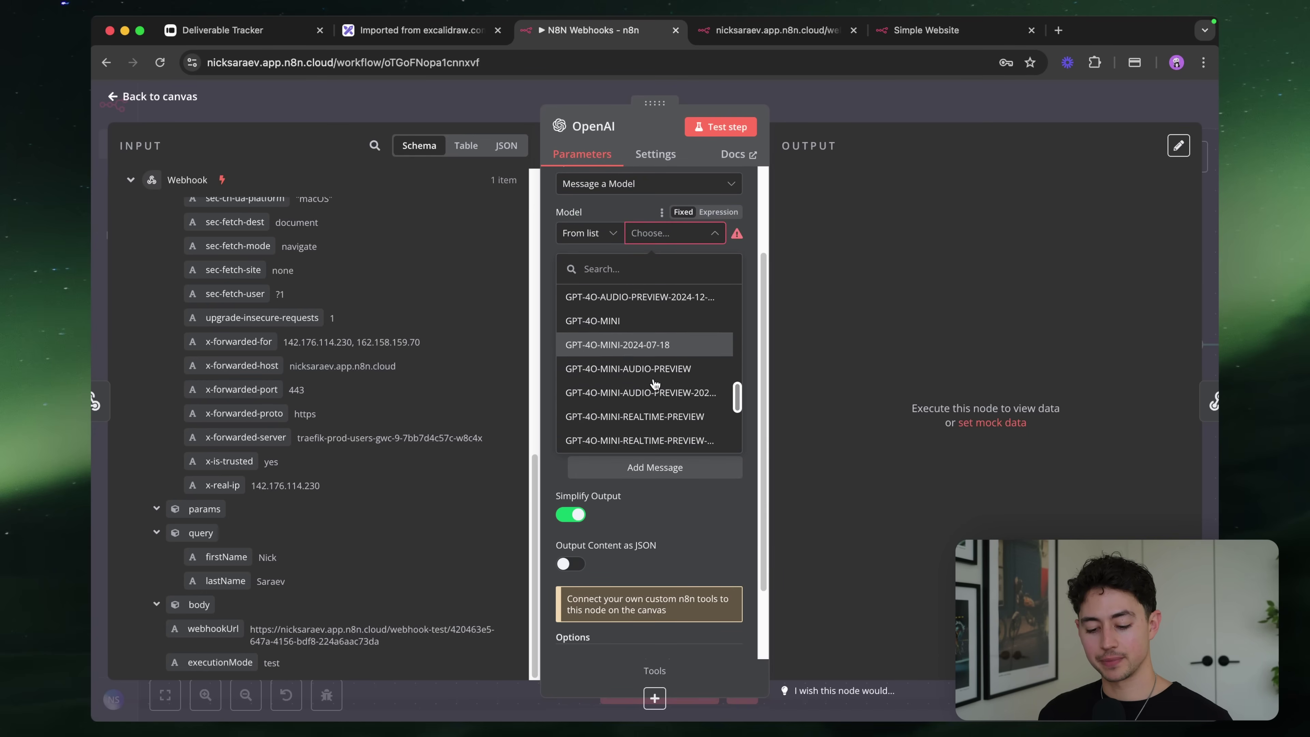
{"action": "left_click", "coordinate": [649, 356]}
{"action": "scroll", "coordinate": [655, 362], "scroll_direction": "down", "scroll_amount": 3}
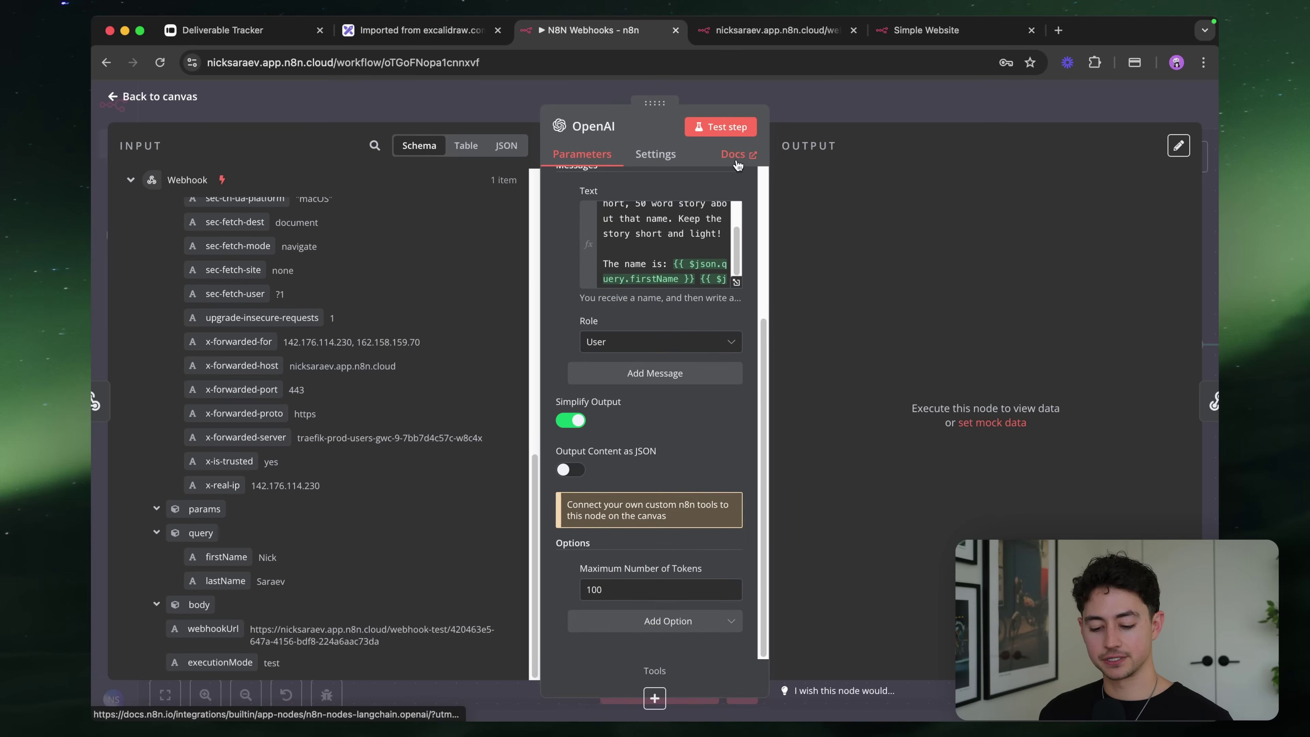
{"action": "left_click", "coordinate": [723, 132]}
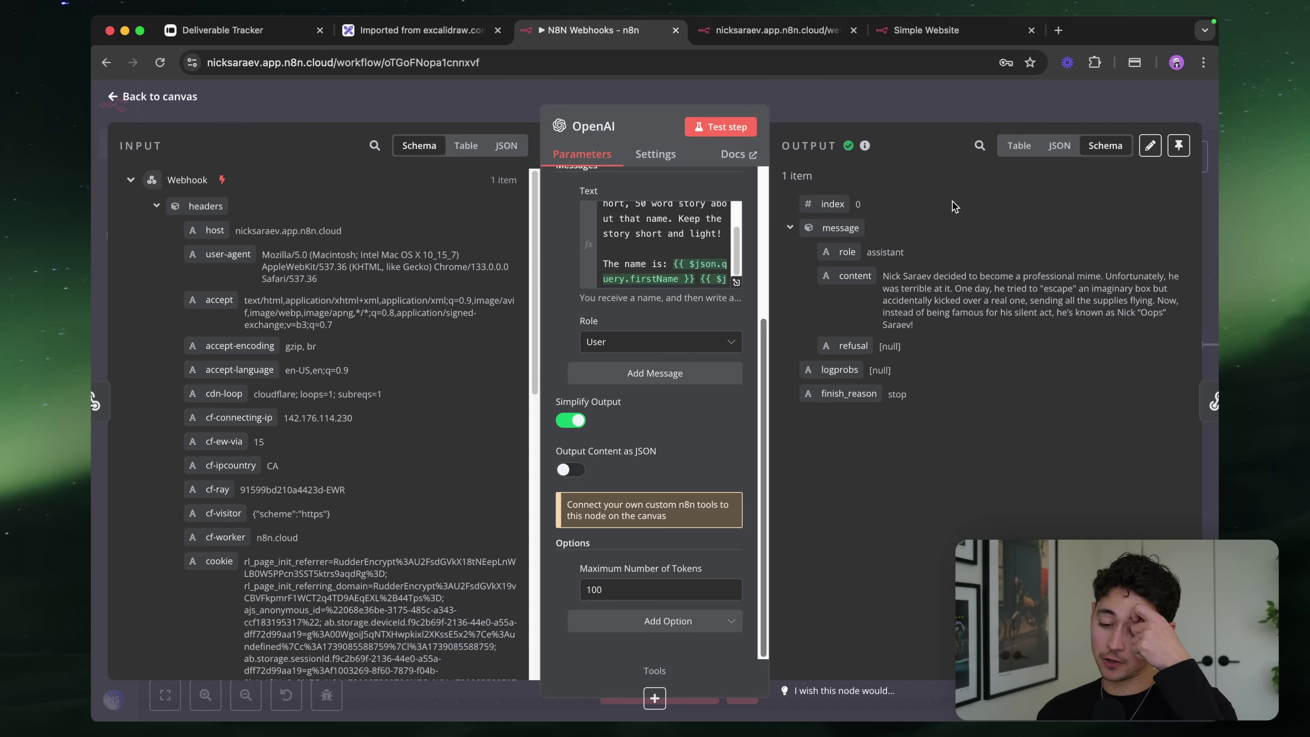
Add a final prompt line: avoid using any quote characters, since the output goes into JSON
{"action": "scroll", "coordinate": [1172, 243], "scroll_direction": "up", "scroll_amount": 5}
{"action": "scroll", "coordinate": [1173, 242], "scroll_direction": "down", "scroll_amount": 5}
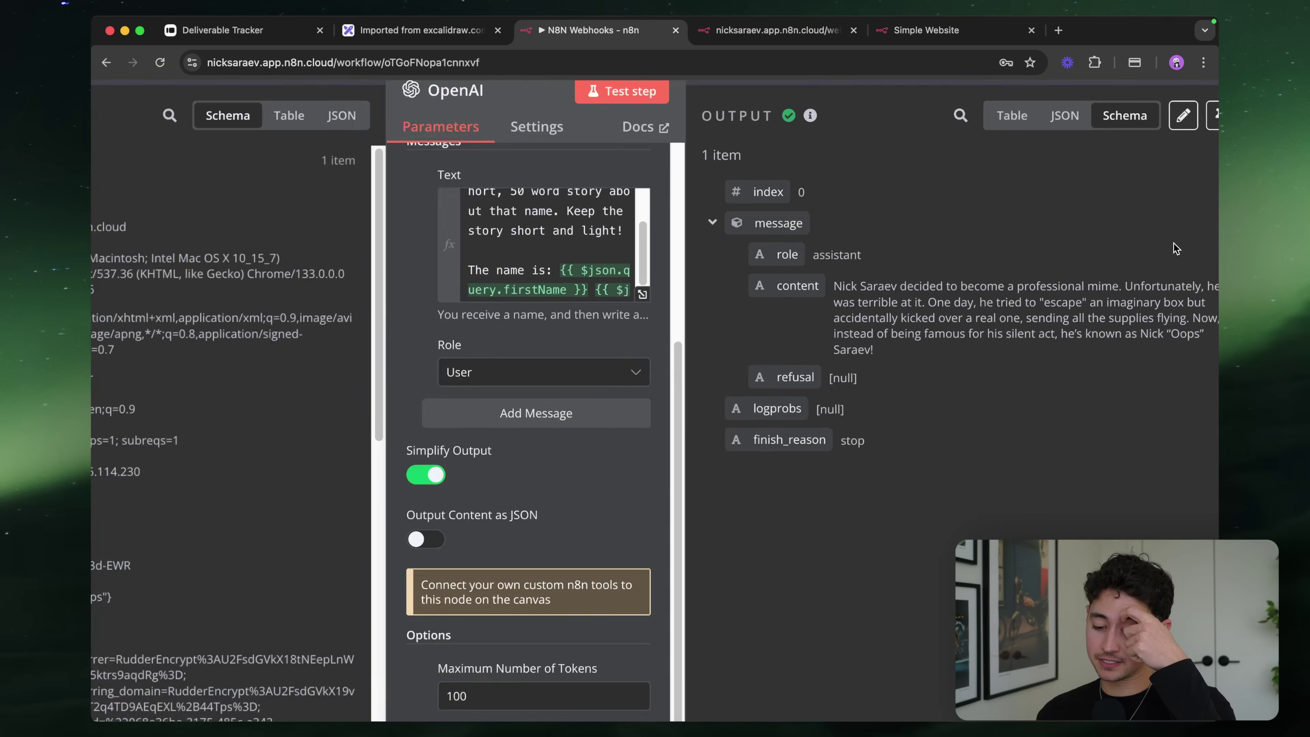
{"action": "left_click", "coordinate": [724, 233]}
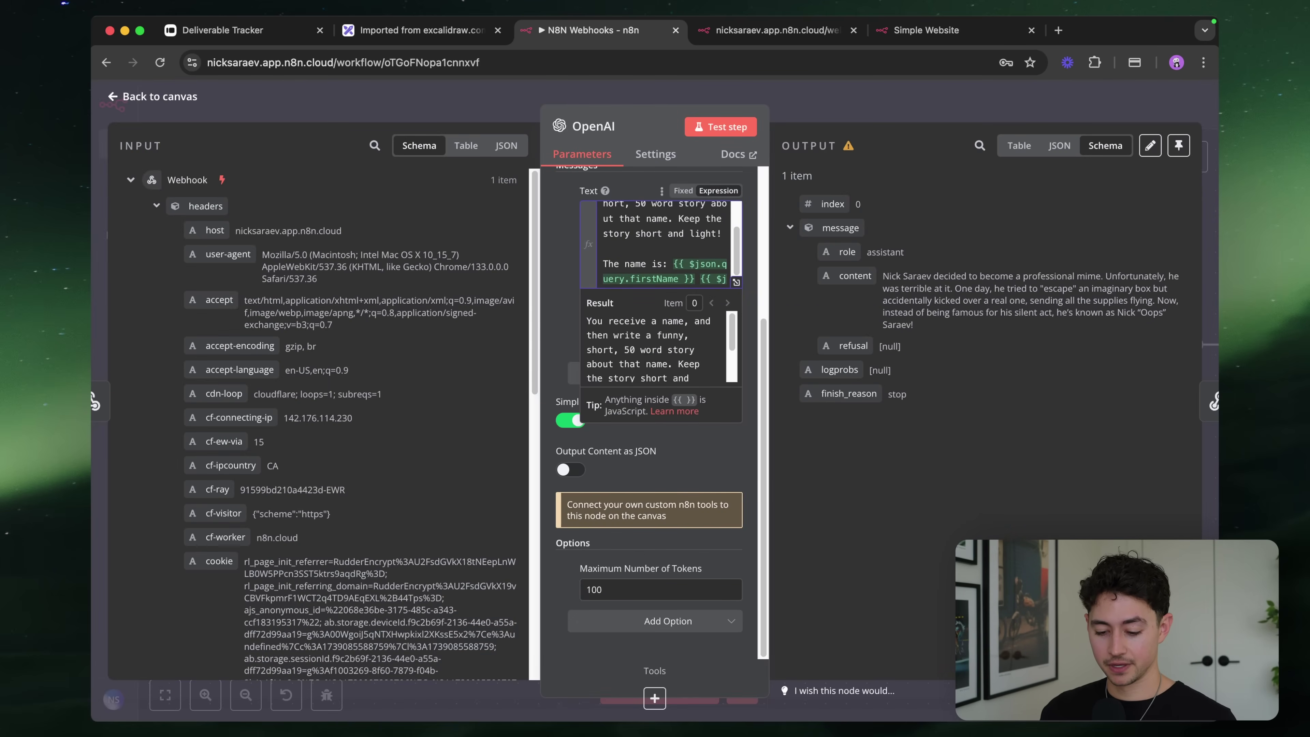
{"action": "key", "text": "Return"}
{"action": "type", "text": "Avoid using any"}
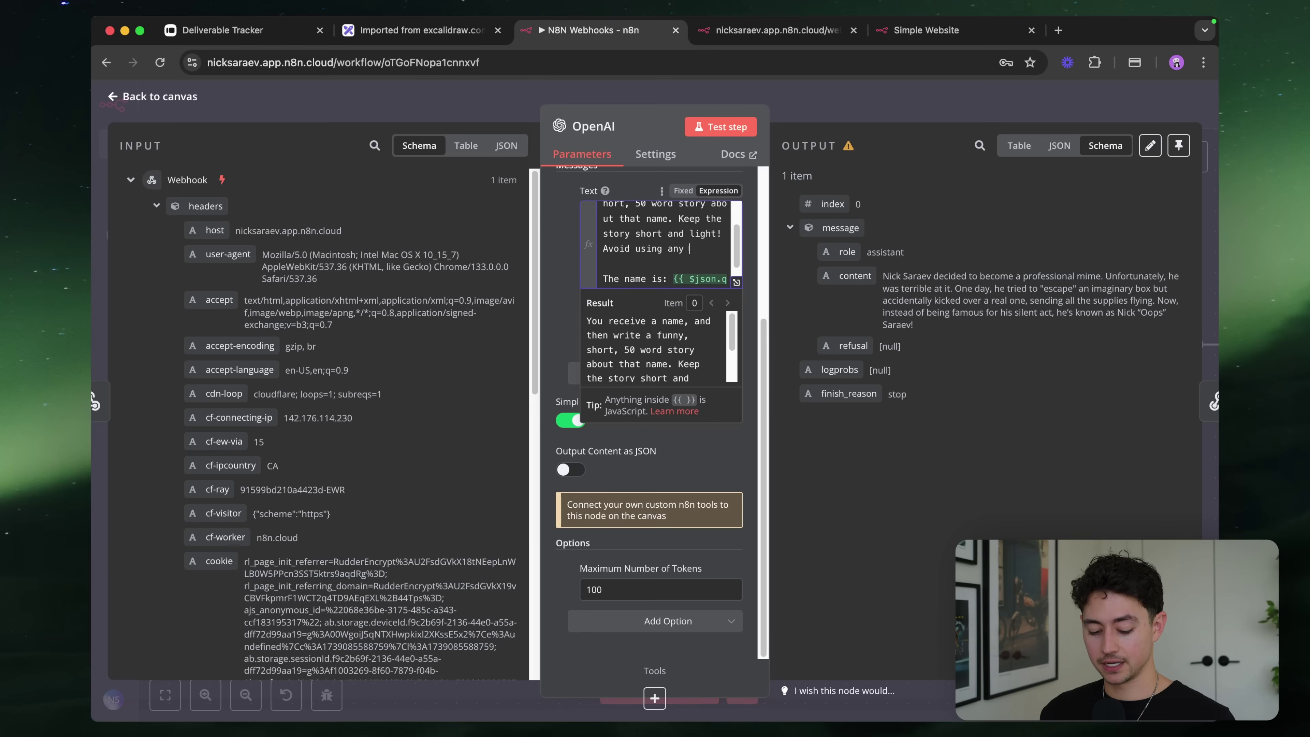
{"action": "type", "text": " quote characters (since we're sending htis in JSON"}
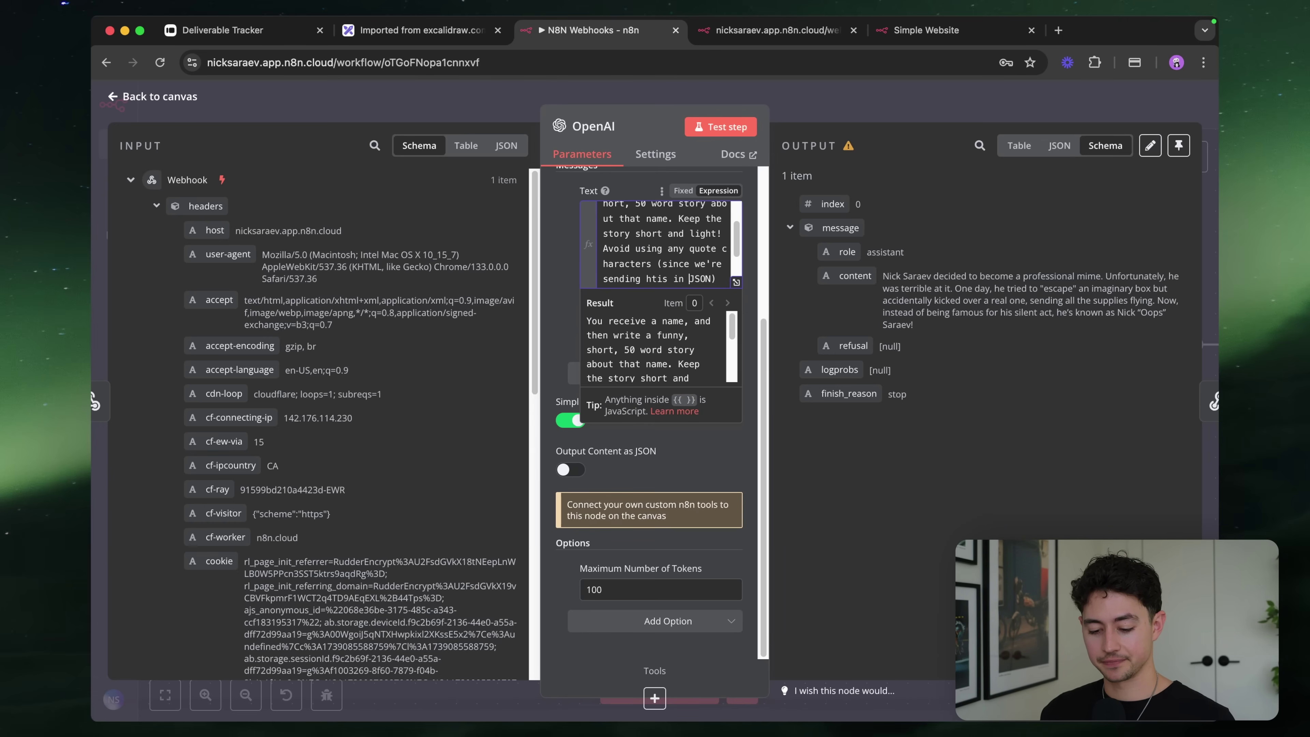
{"action": "left_click", "coordinate": [1153, 253]}
{"action": "left_click", "coordinate": [983, 106]}
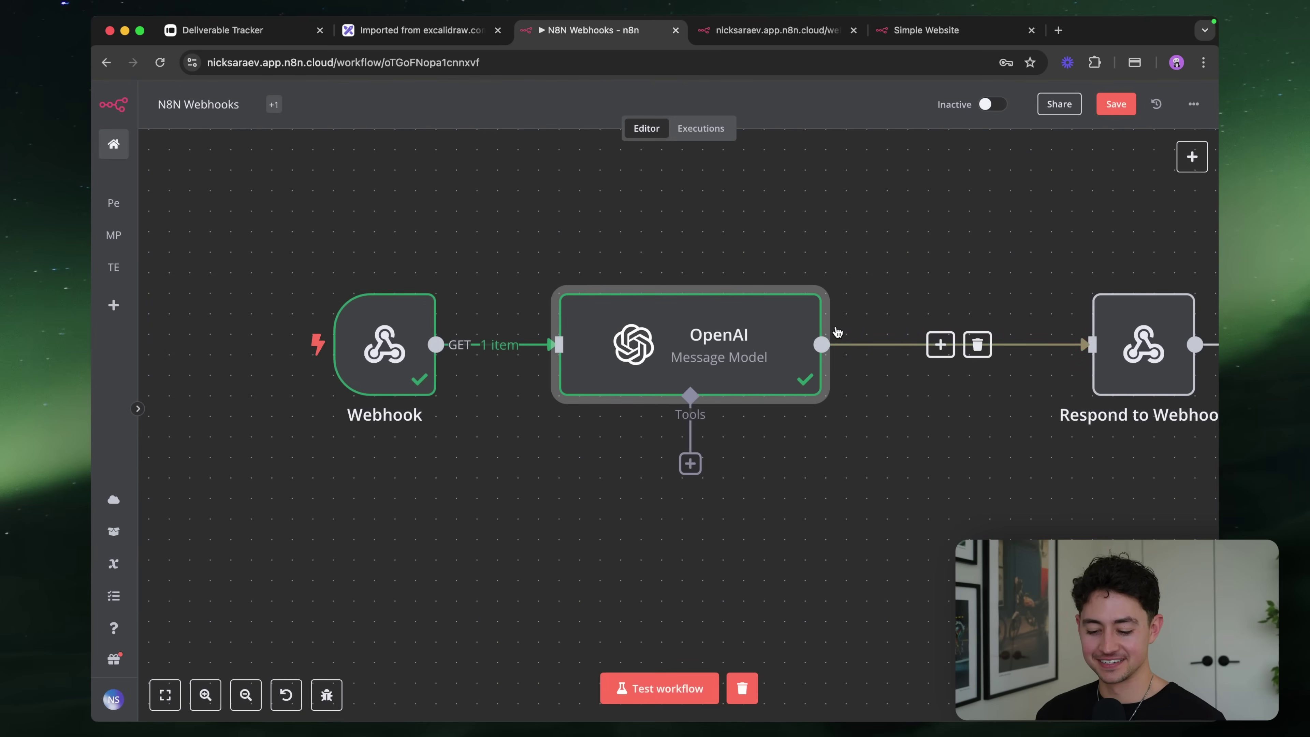
{"action": "scroll", "coordinate": [838, 332], "scroll_direction": "right", "scroll_amount": 3}
Replace the fixed reply message with an expression containing the OpenAI content field
{"action": "left_click", "coordinate": [915, 291]}
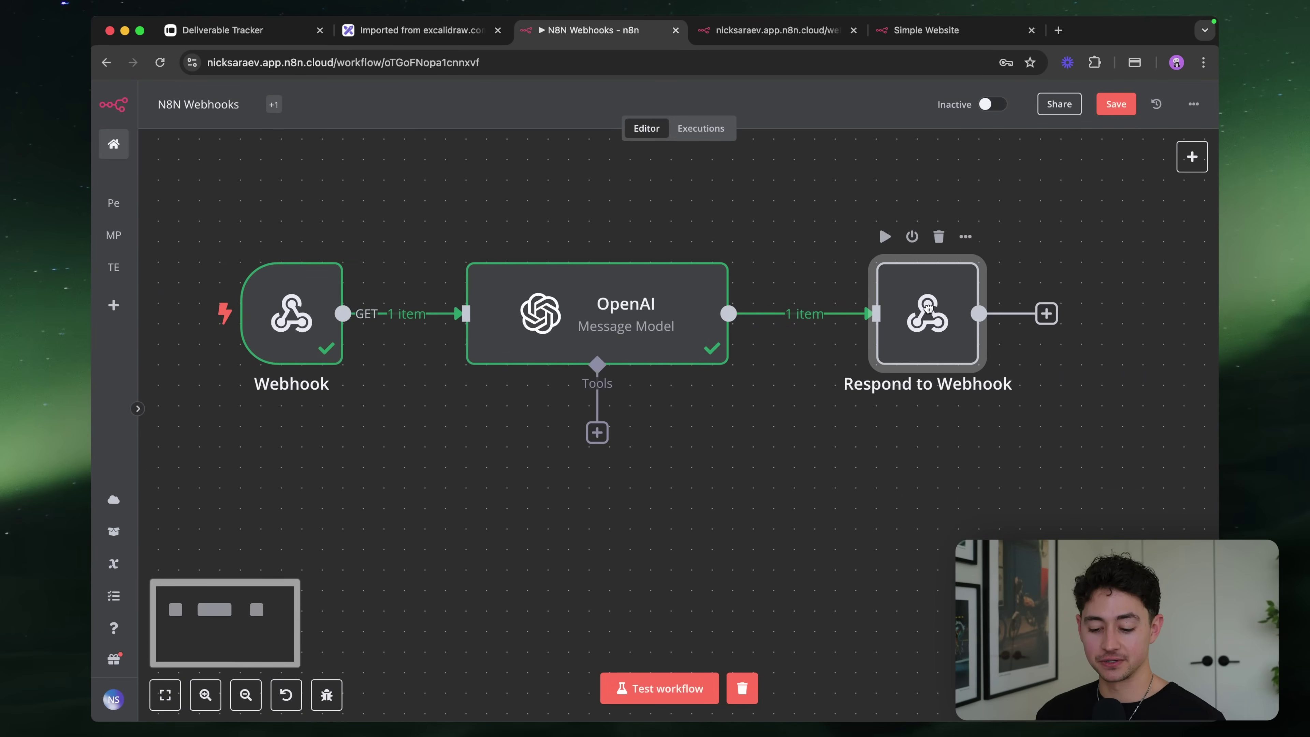
{"action": "double_click", "coordinate": [915, 292]}
{"action": "left_click", "coordinate": [658, 404]}
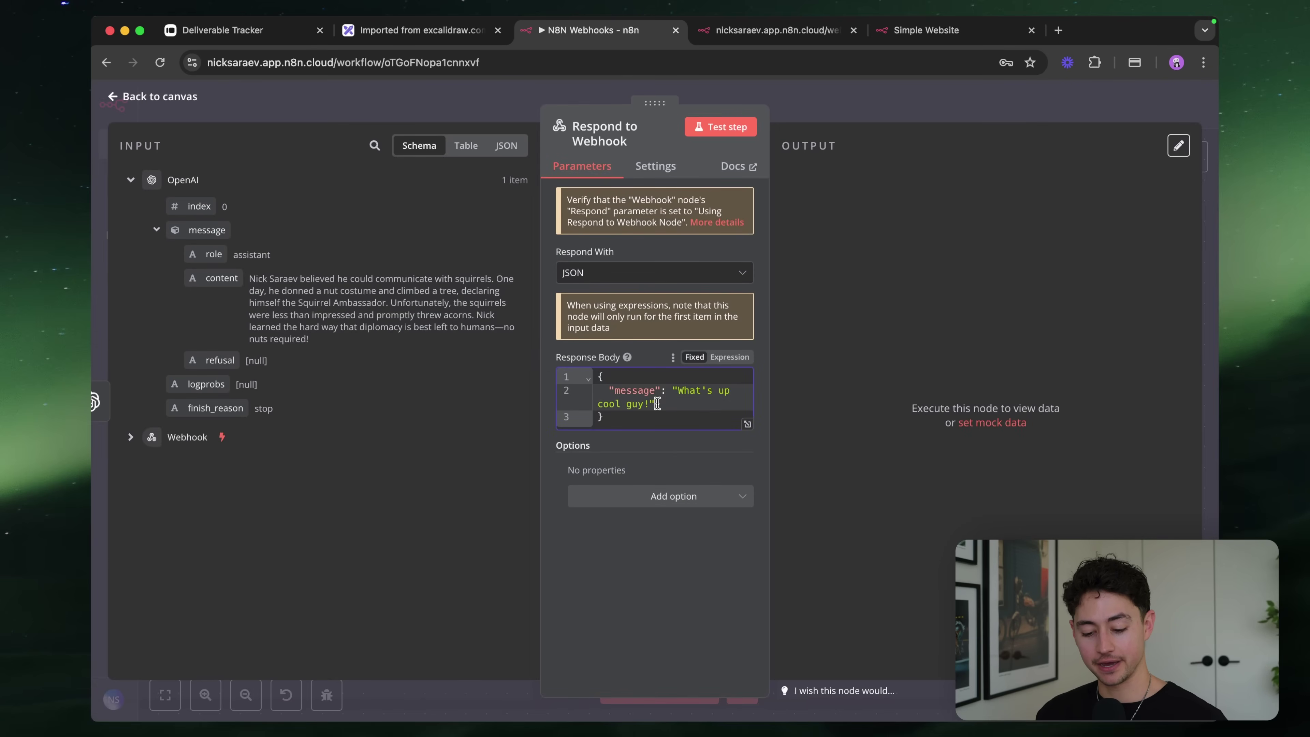
{"action": "key", "text": "Left"}
{"action": "key", "text": "shift+Up"}
{"action": "key", "text": "shift+Right"}
{"action": "key", "text": "shift+Right"}
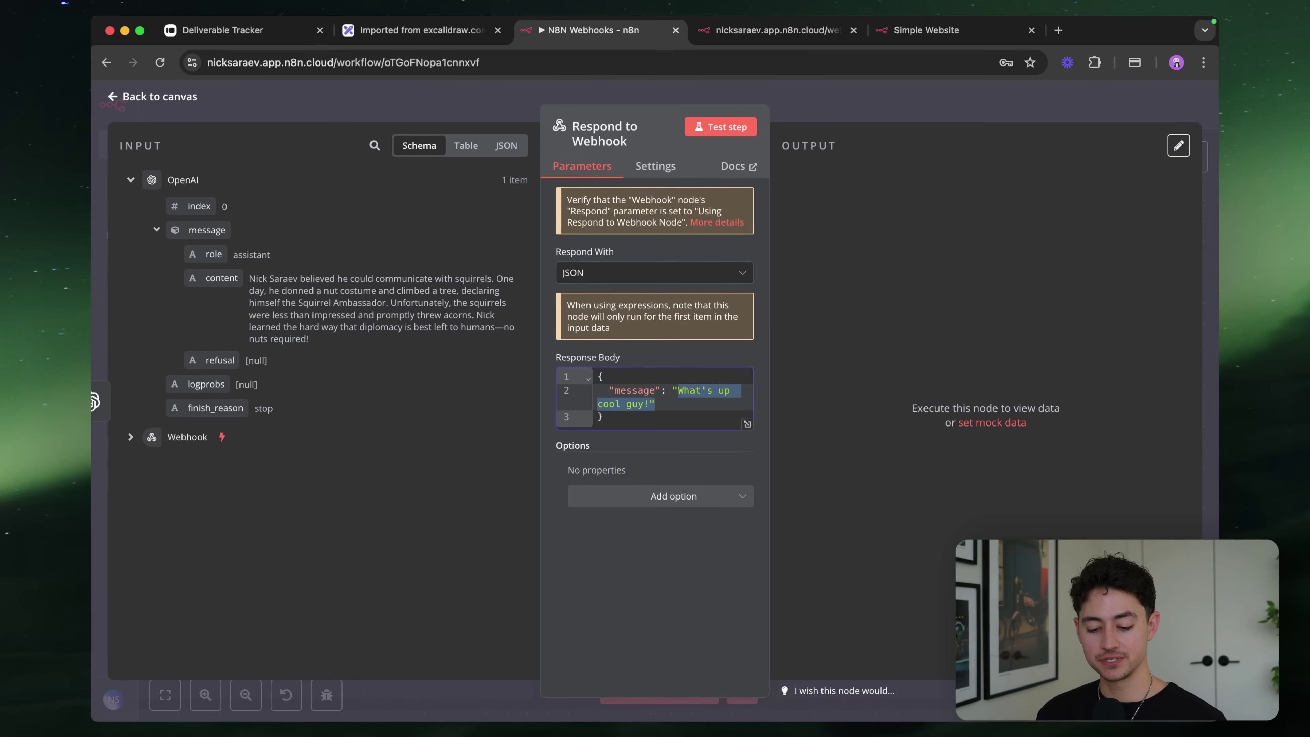
{"action": "key", "text": "BackSpace"}
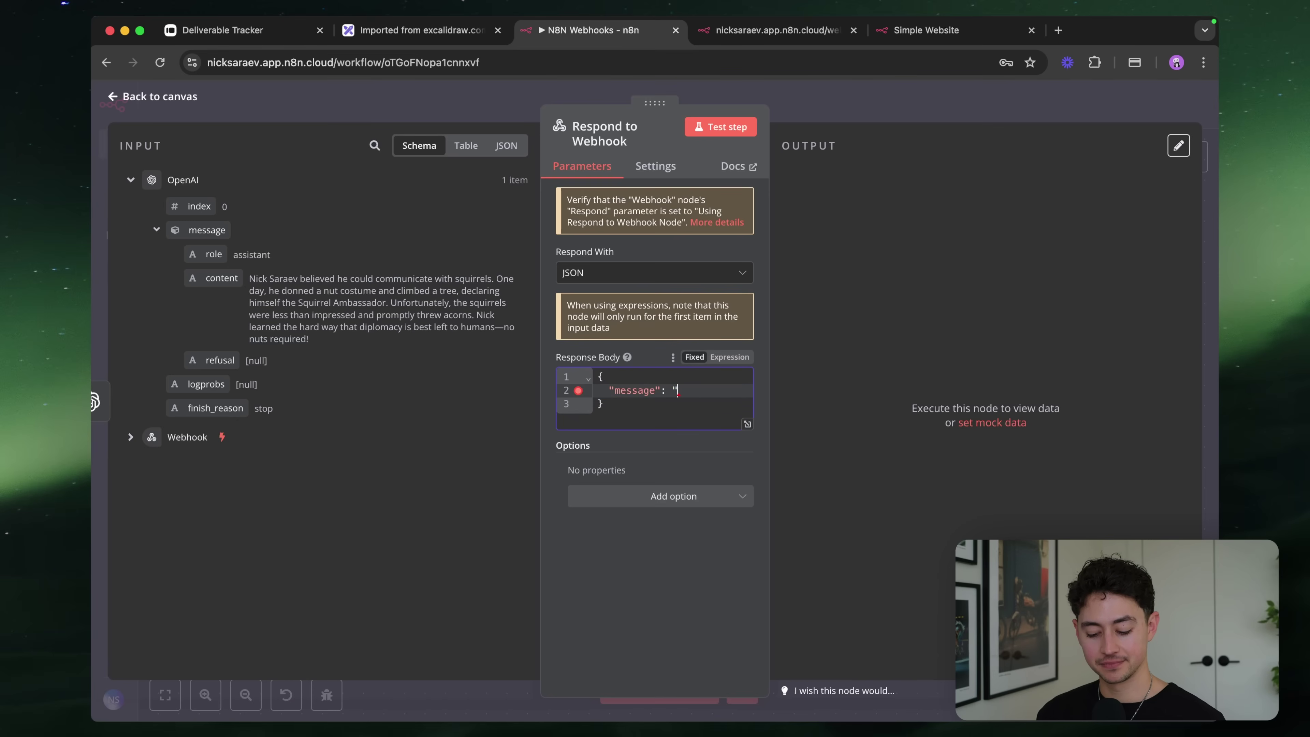
{"action": "left_click", "coordinate": [729, 356]}
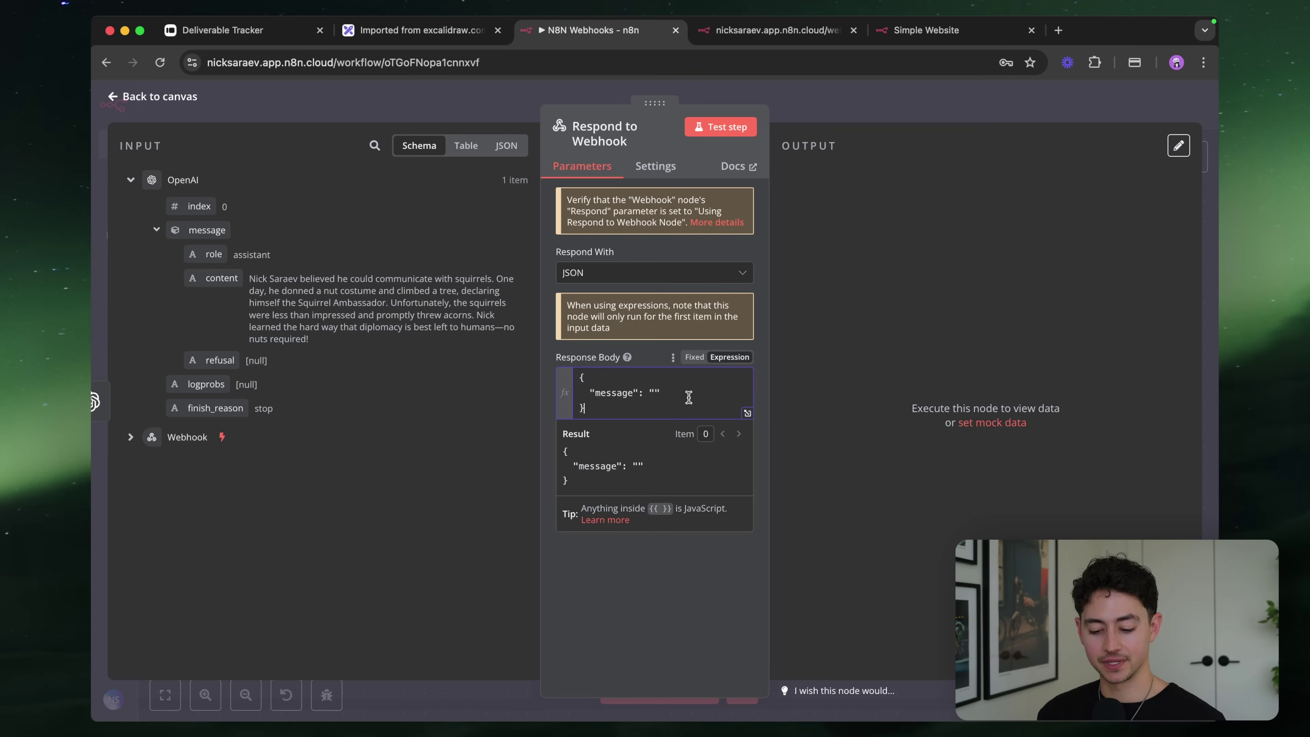
{"action": "left_click_drag", "start_coordinate": [200, 296], "coordinate": [656, 393]}
{"action": "left_click", "coordinate": [835, 121]}
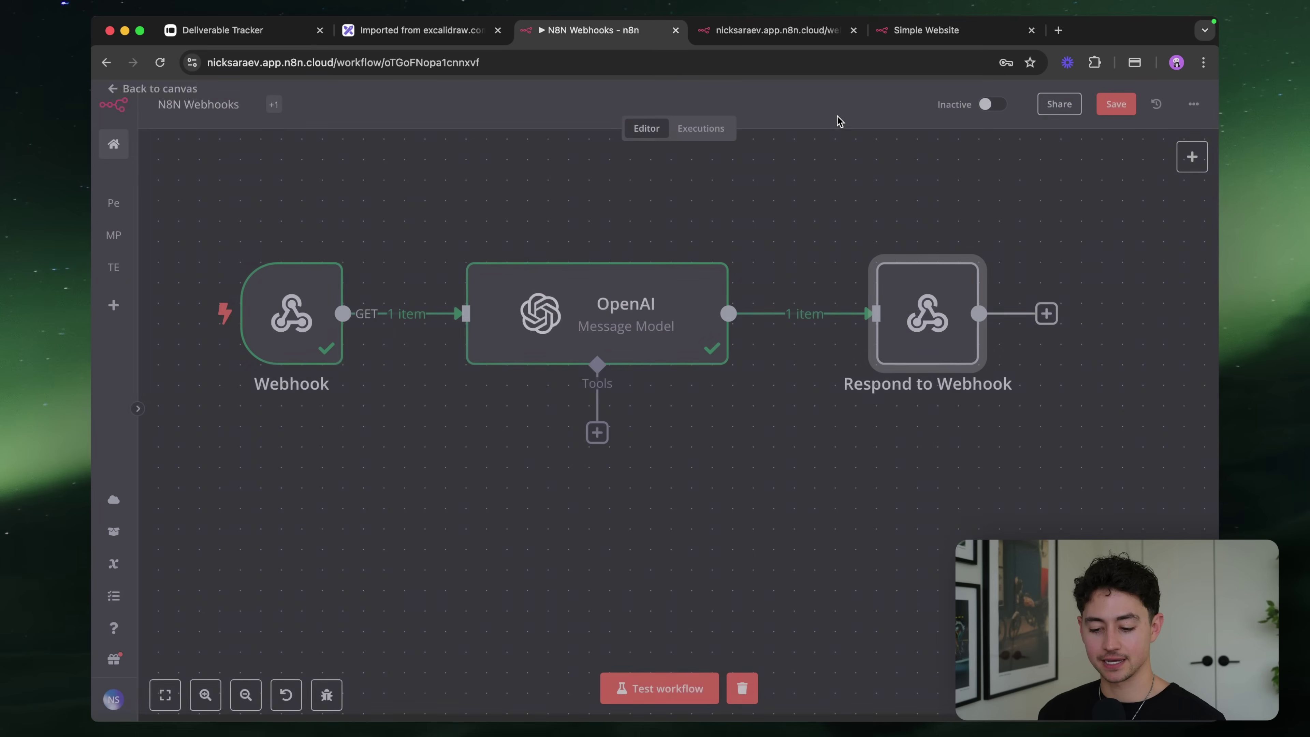
Run a test, reload the webhook test URL, and inspect the OpenAI node's output after the error
{"action": "left_click", "coordinate": [676, 692]}
{"action": "left_click", "coordinate": [774, 30]}
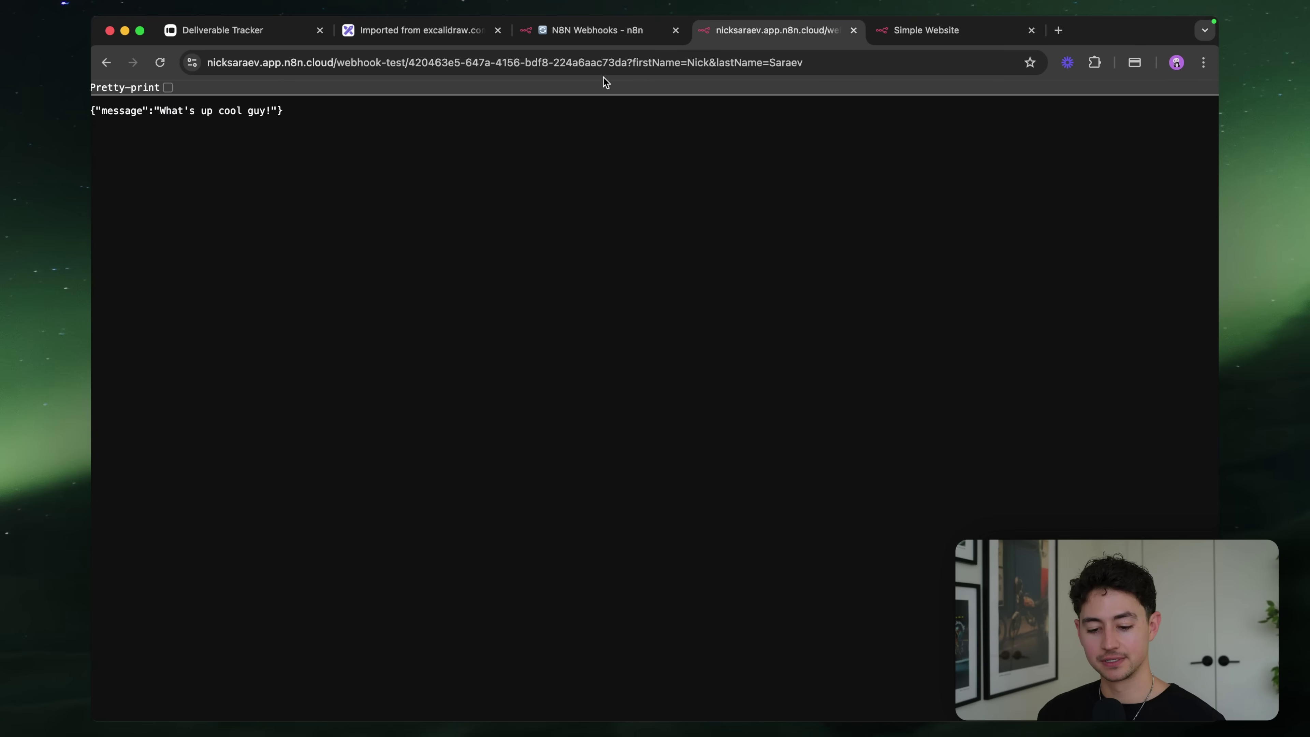
{"action": "left_click", "coordinate": [715, 55]}
{"action": "key", "text": "Return"}
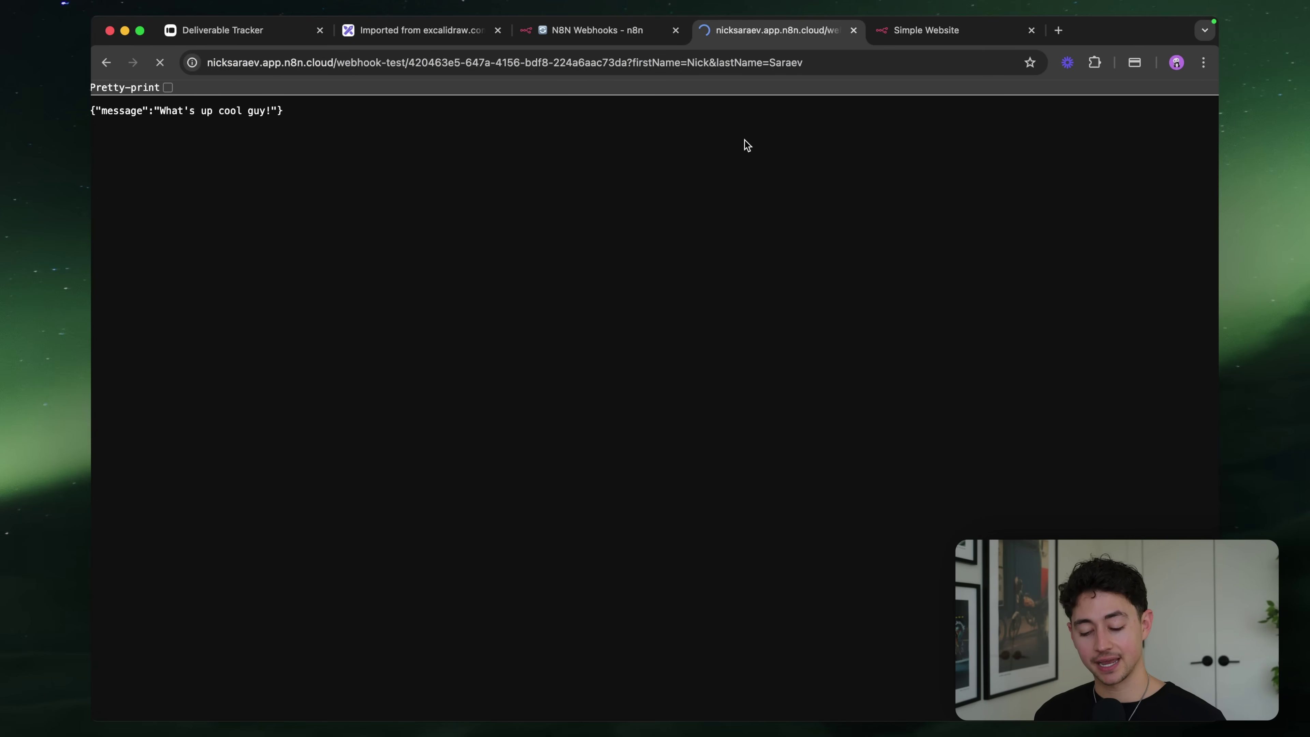
{"action": "left_click", "coordinate": [610, 35]}
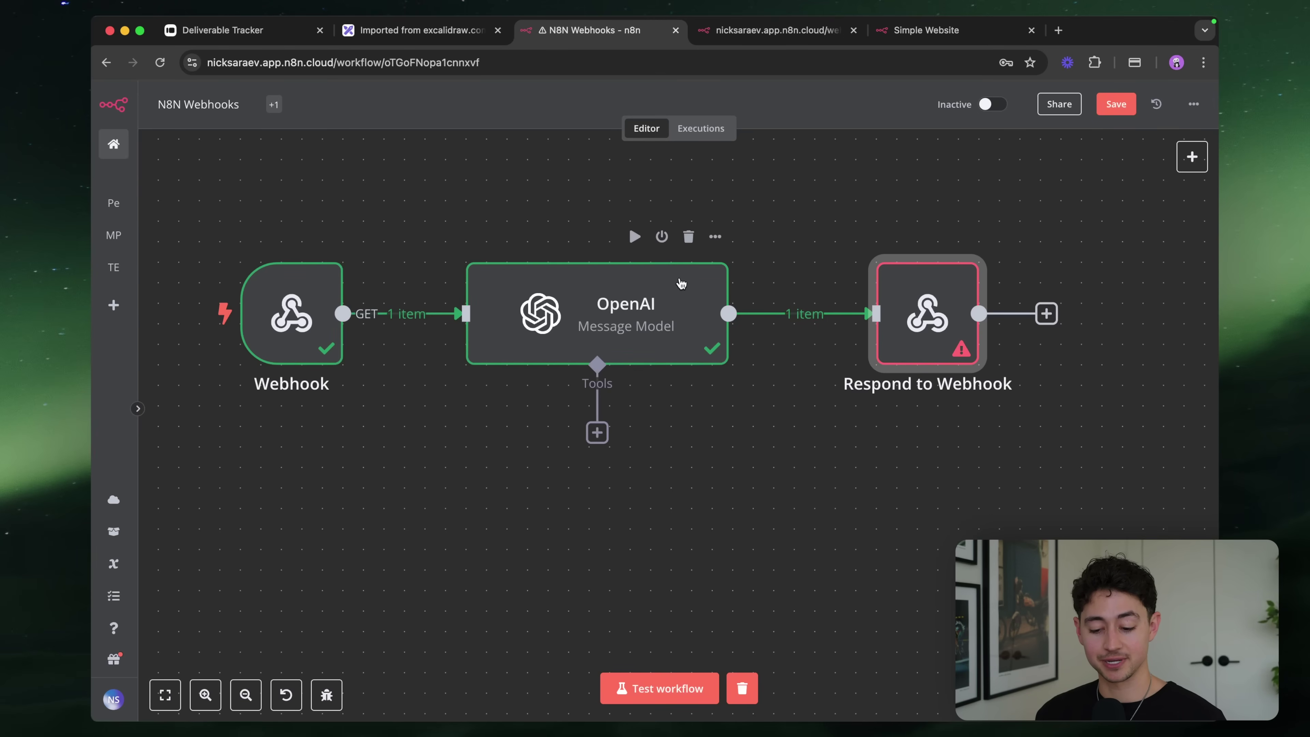
{"action": "left_click", "coordinate": [640, 320]}
{"action": "double_click", "coordinate": [640, 320]}
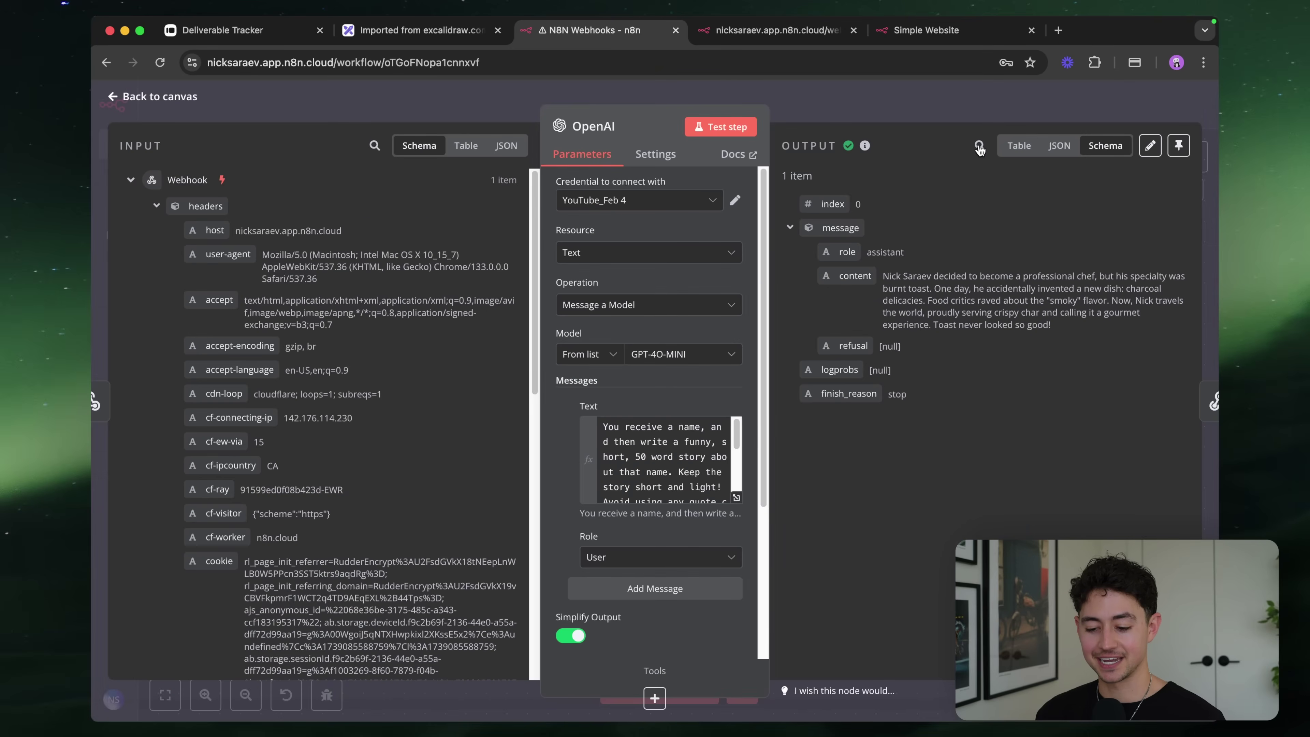
{"action": "left_click", "coordinate": [982, 101]}
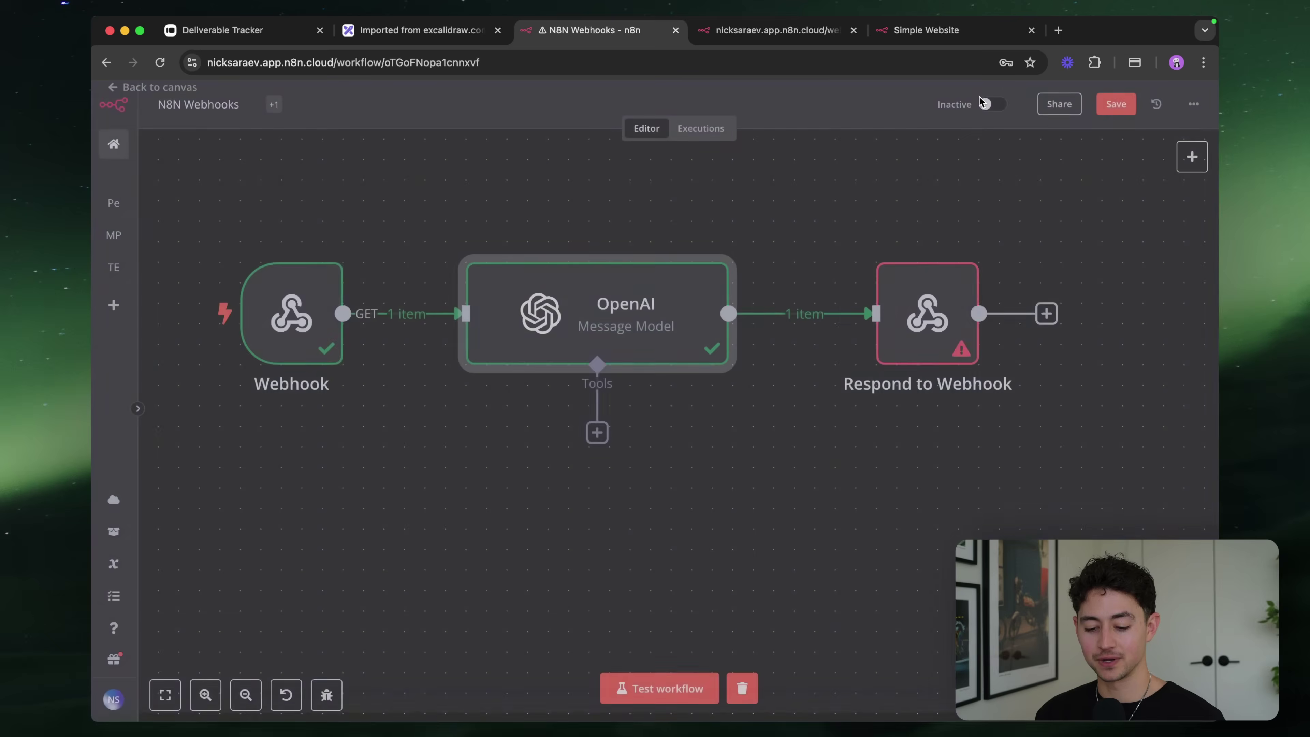
Re-run the test workflow and reload the webhook URL to get the hot dog contest story
{"action": "left_click", "coordinate": [692, 683]}
{"action": "key", "text": "ctrl+Tab"}
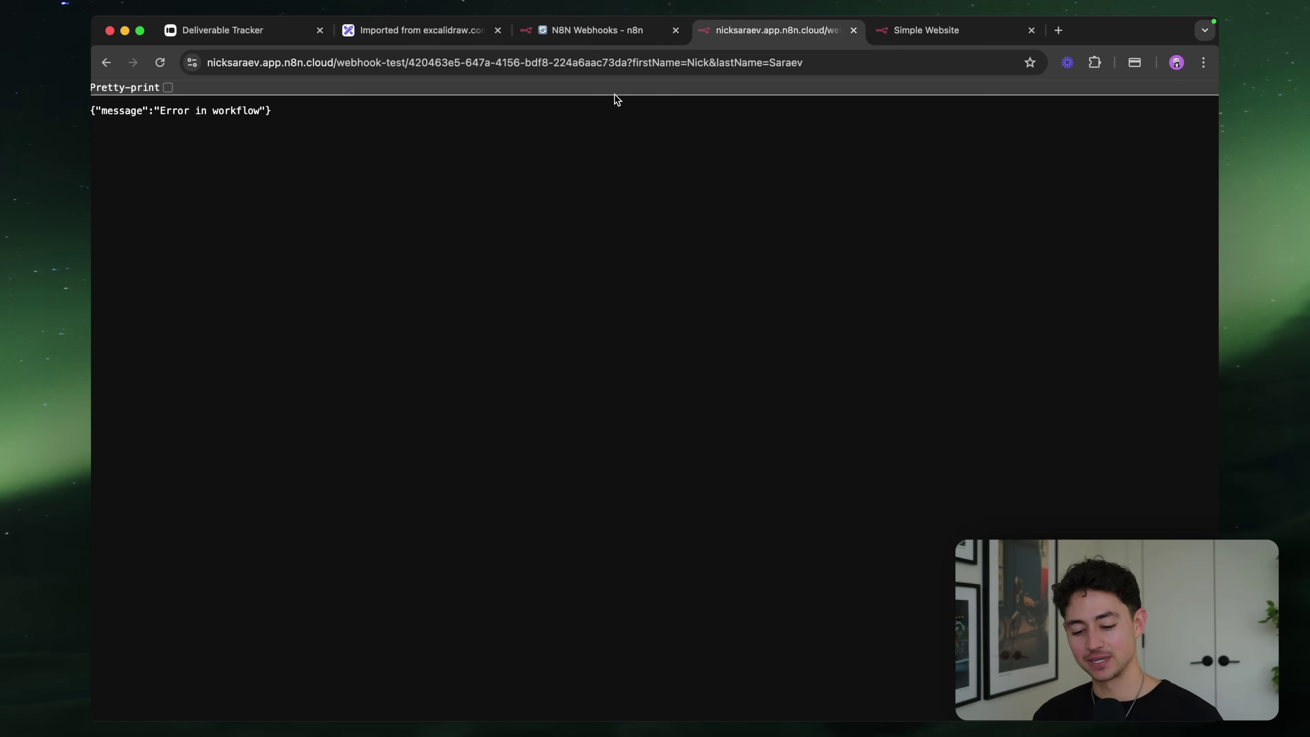
{"action": "left_click", "coordinate": [592, 63]}
{"action": "key", "text": "Return"}
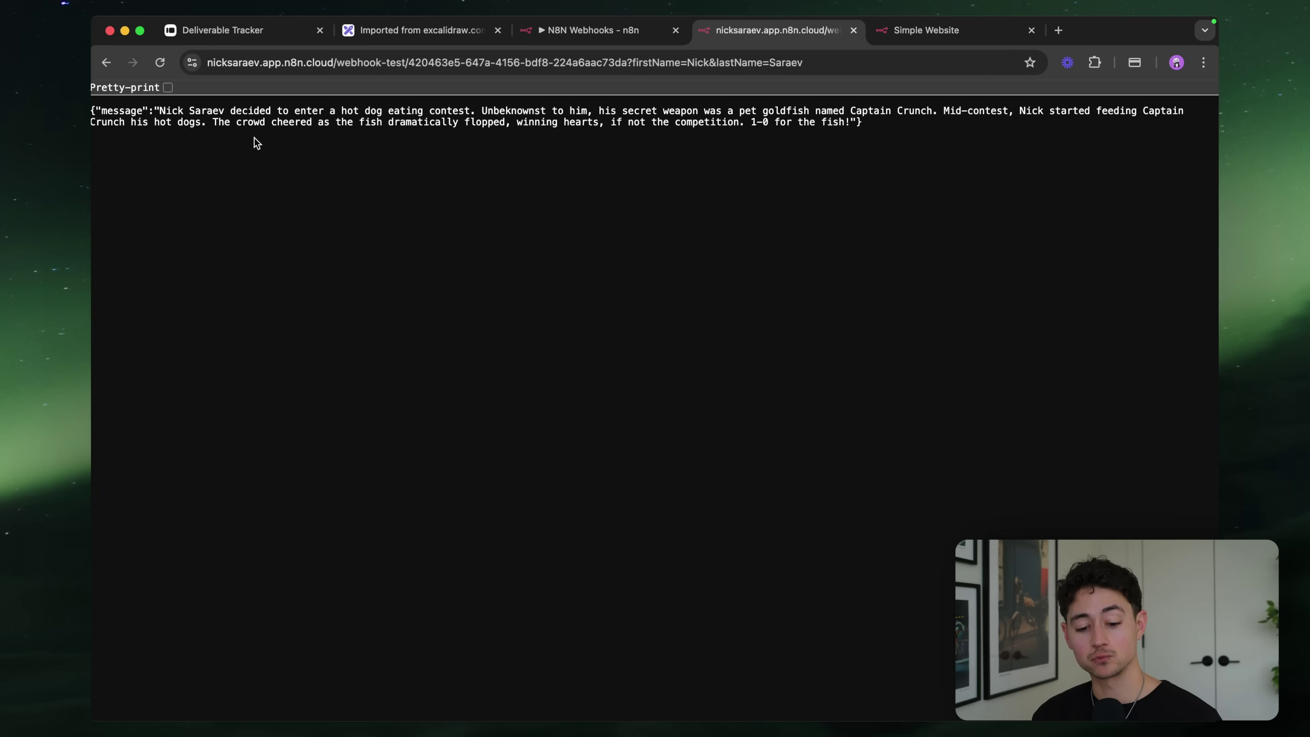
{"action": "left_click_drag", "start_coordinate": [164, 114], "coordinate": [753, 117]}
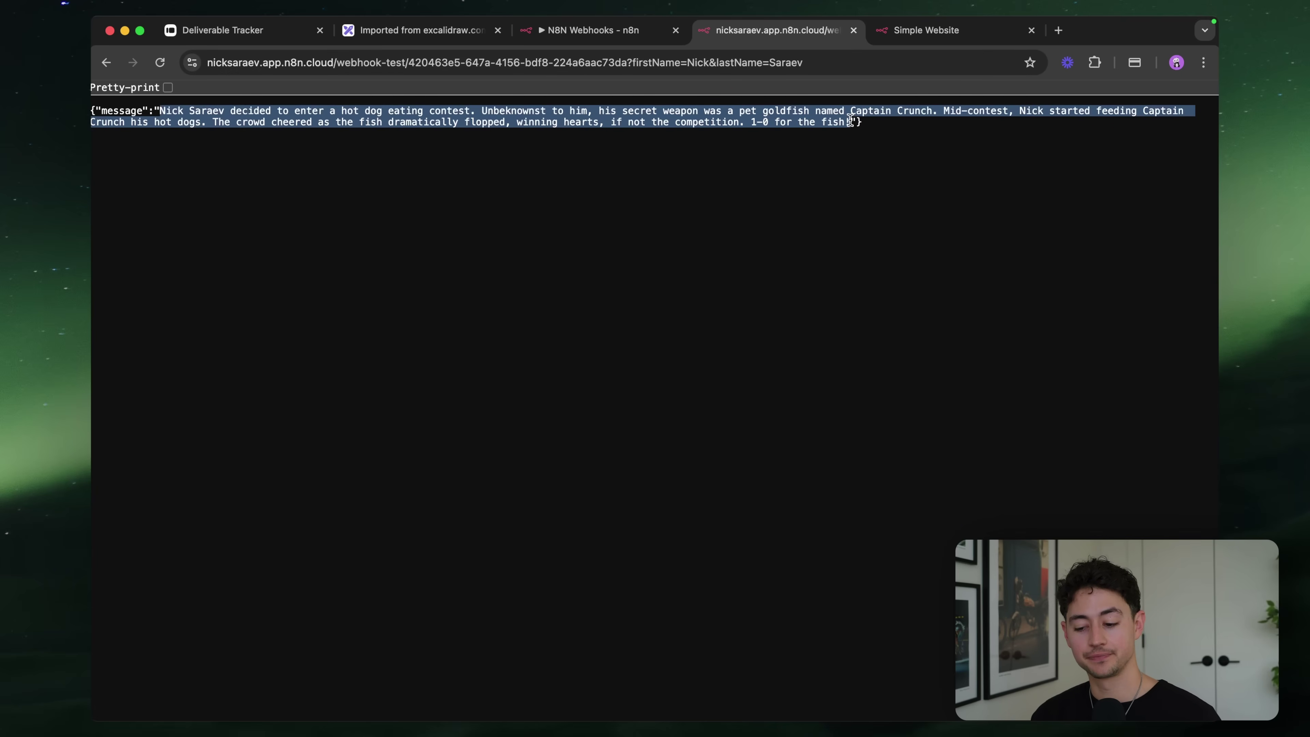
{"action": "left_click", "coordinate": [877, 132]}
{"action": "left_click", "coordinate": [593, 30]}
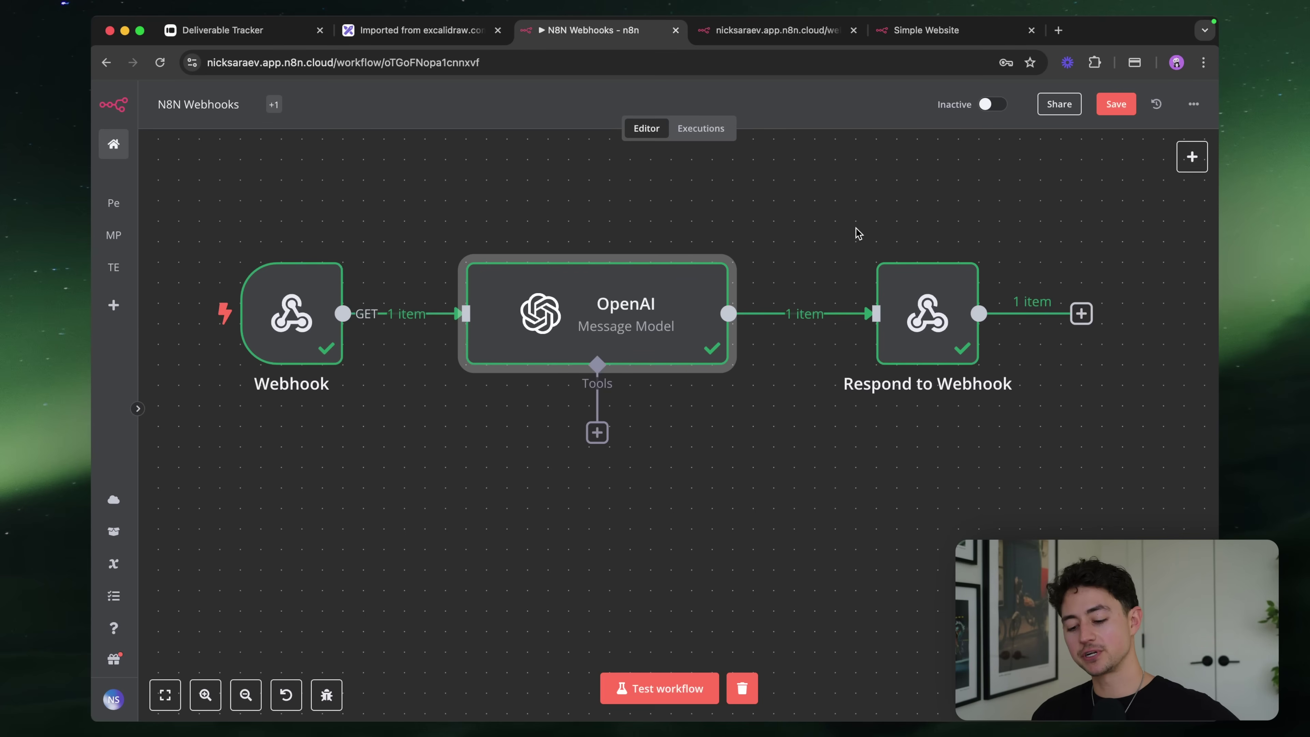
Set Respond to Webhook's Respond With option to JWT Token
{"action": "double_click", "coordinate": [927, 314]}
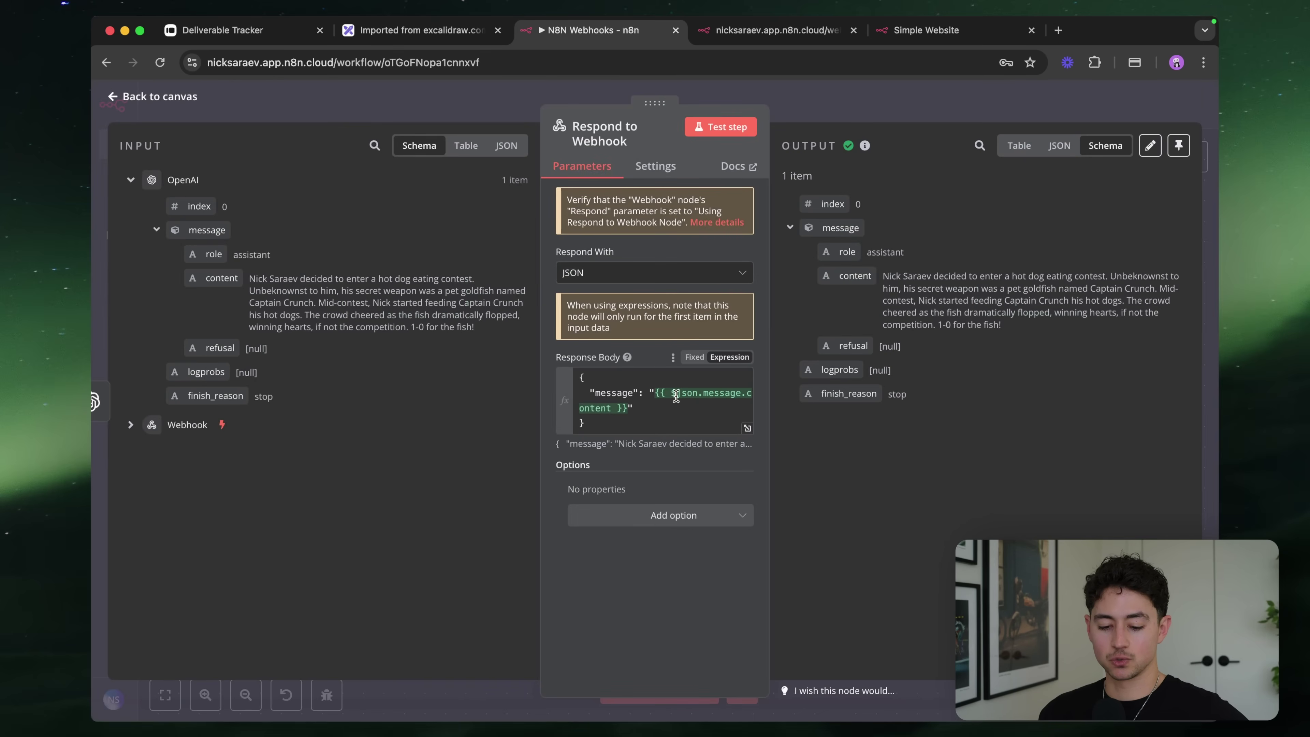
{"action": "left_click", "coordinate": [653, 273]}
{"action": "scroll", "coordinate": [651, 383], "scroll_direction": "down", "scroll_amount": 3}
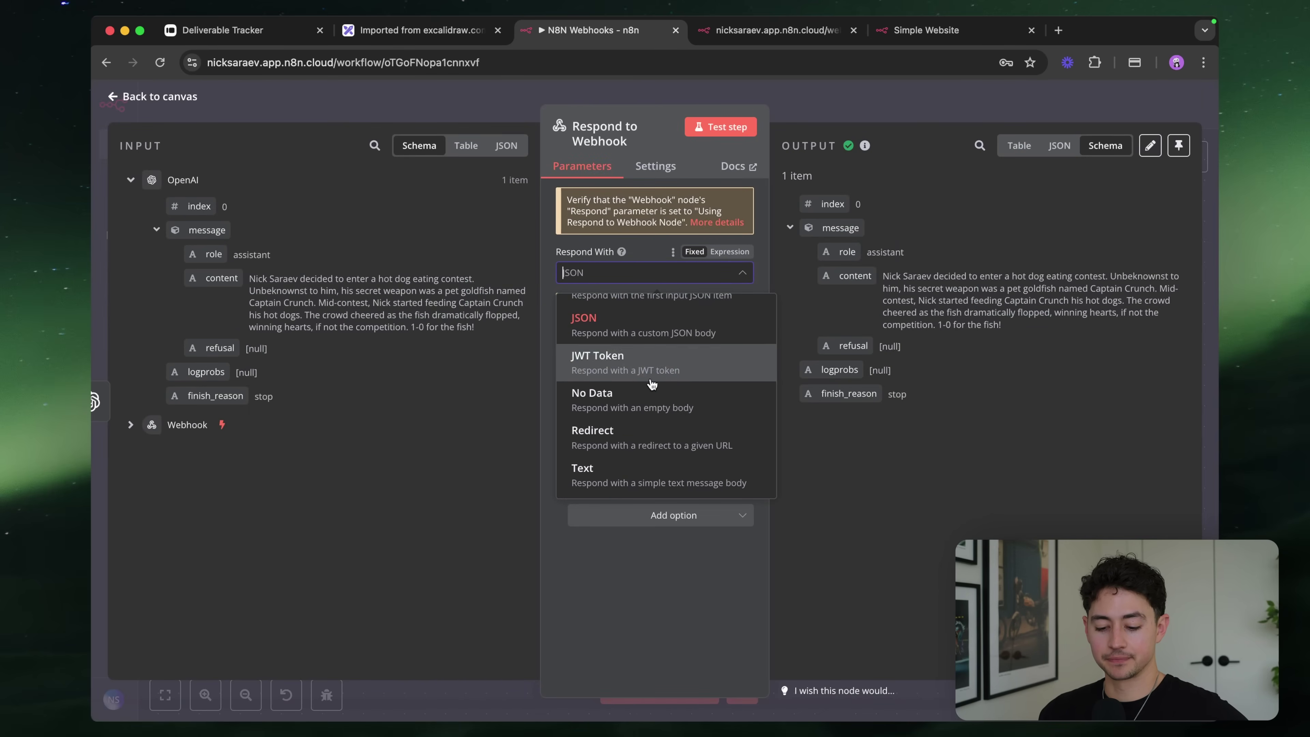
{"action": "scroll", "coordinate": [651, 383], "scroll_direction": "up", "scroll_amount": 5}
{"action": "left_click", "coordinate": [641, 349]}
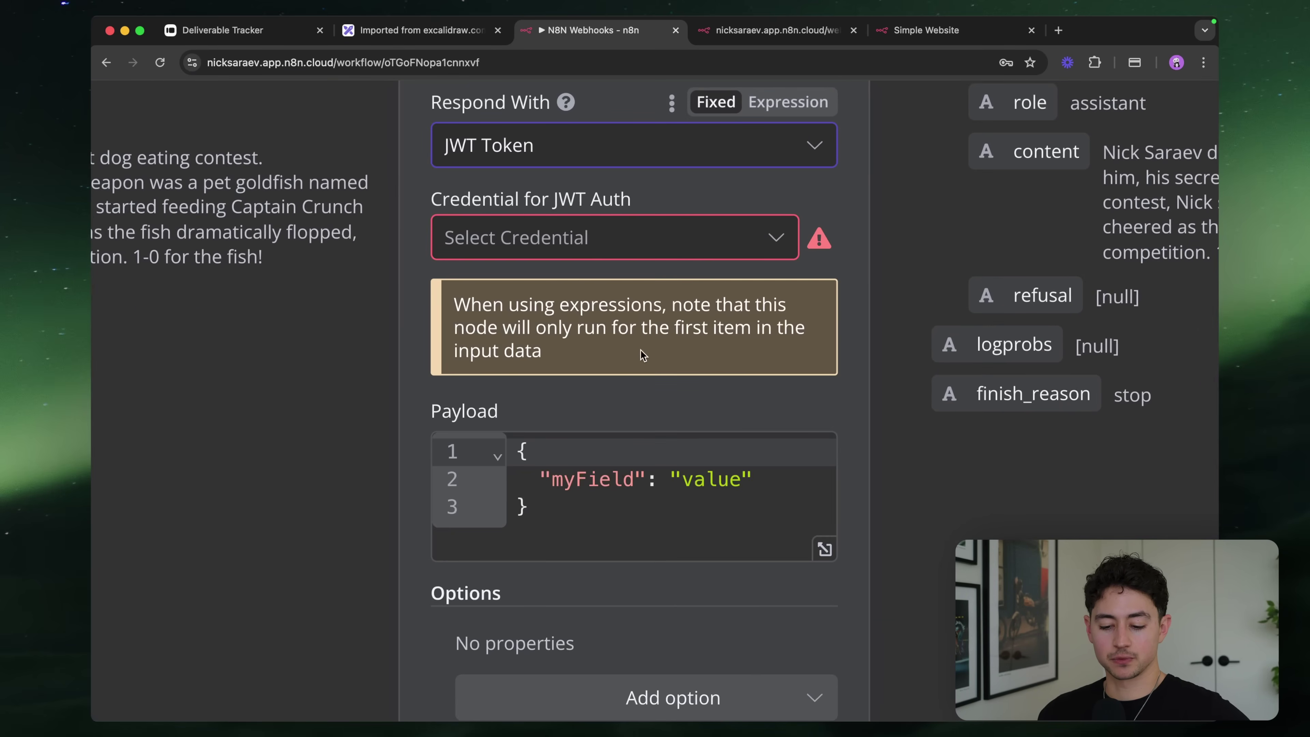
{"action": "scroll", "coordinate": [641, 349], "scroll_direction": "down", "scroll_amount": 5}
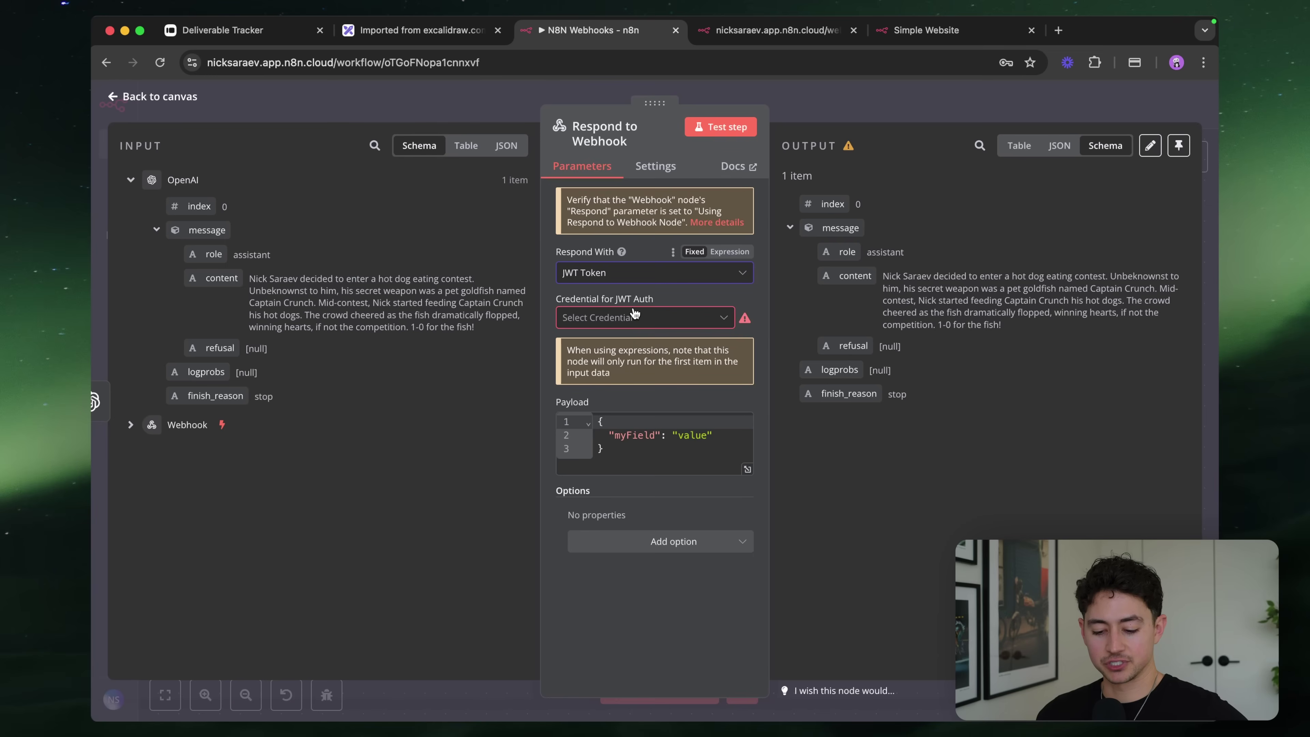
Look up 'json web token' in a new tab, then set Respond With to No Data
{"action": "key", "text": "super+t"}
{"action": "type", "text": "json web token"}
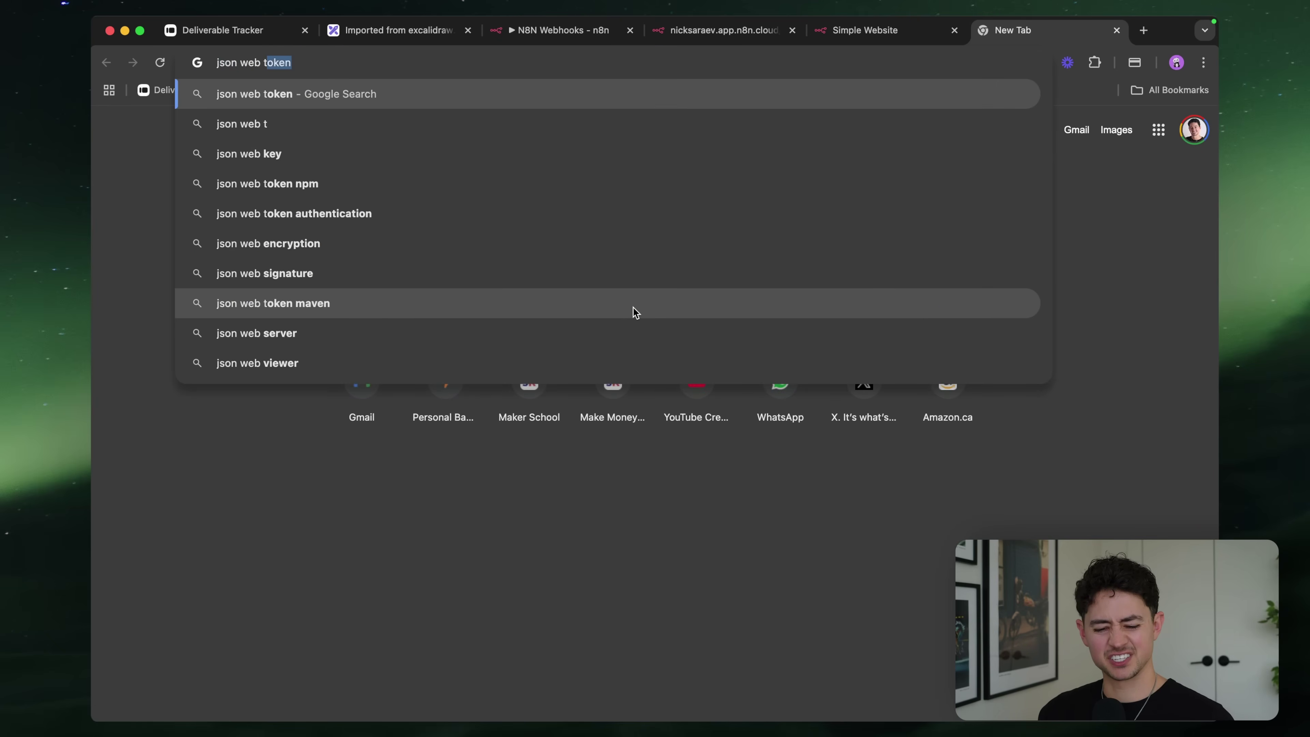
{"action": "key", "text": "Return"}
{"action": "key", "text": "super+w"}
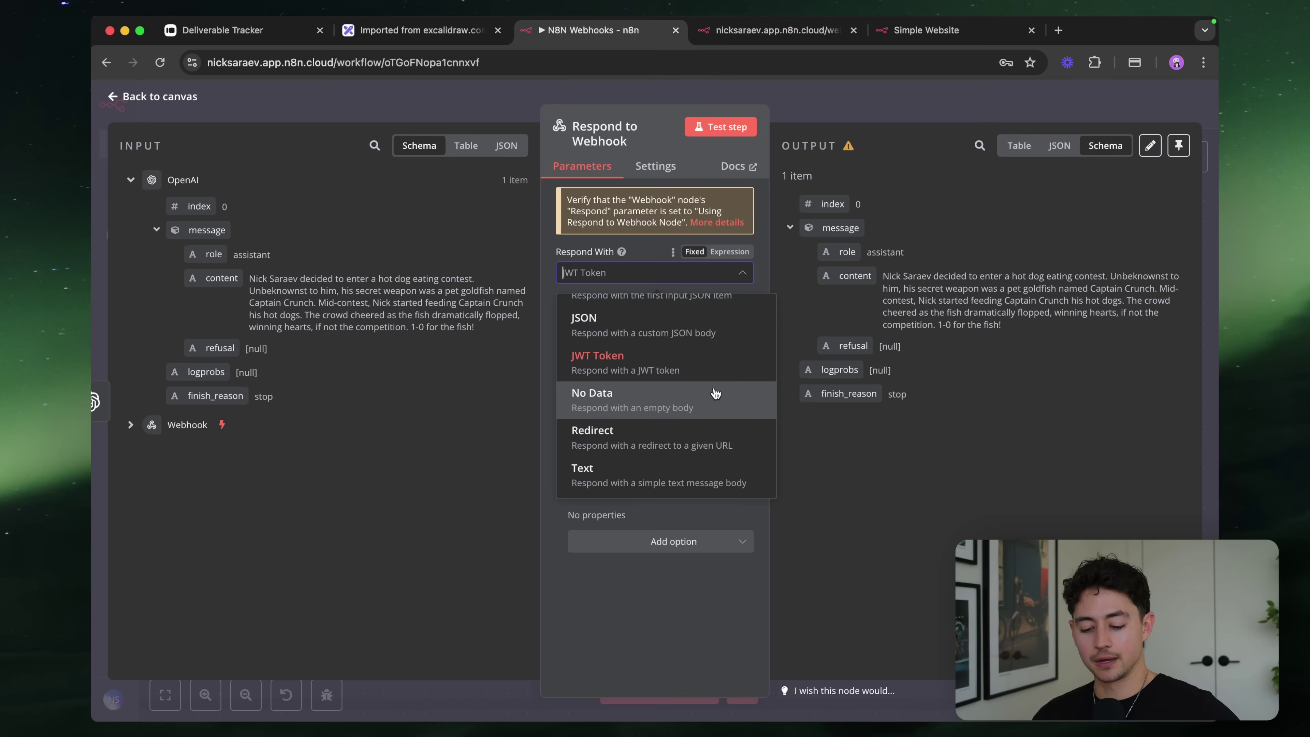
{"action": "left_click", "coordinate": [654, 412]}
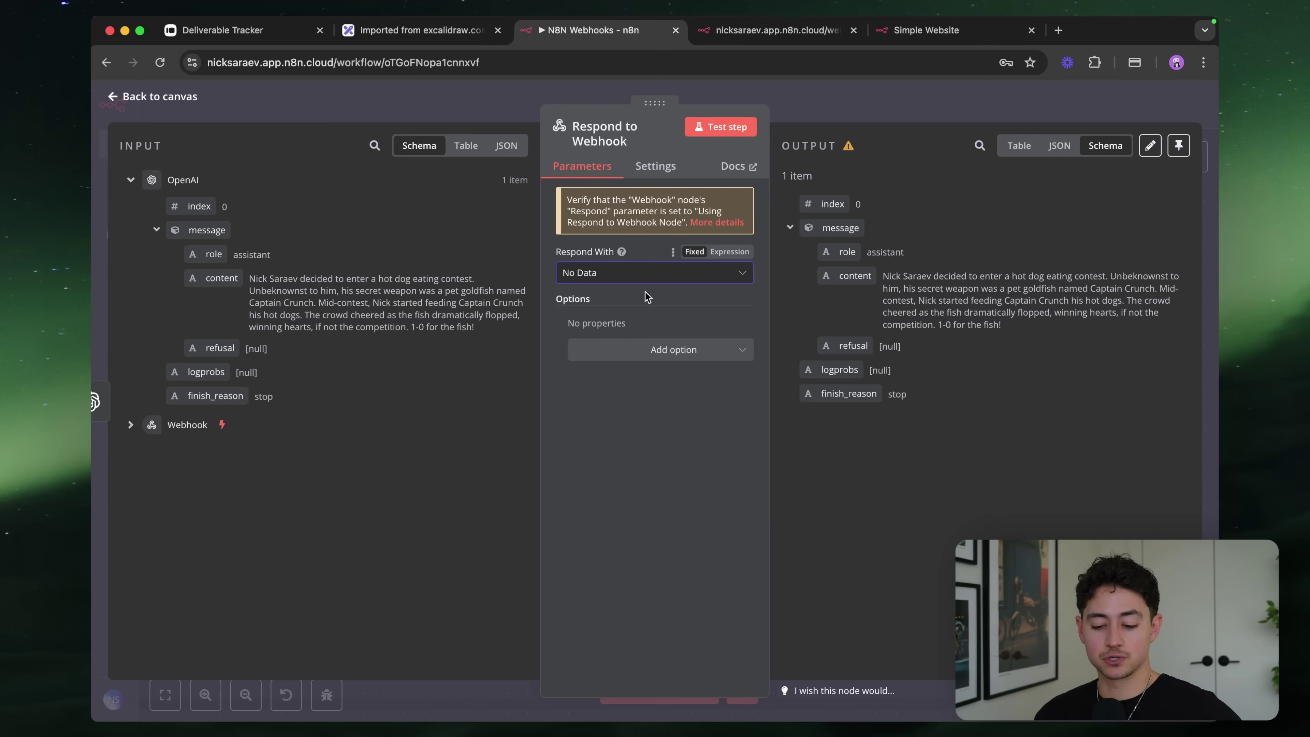
{"action": "left_click", "coordinate": [666, 277]}
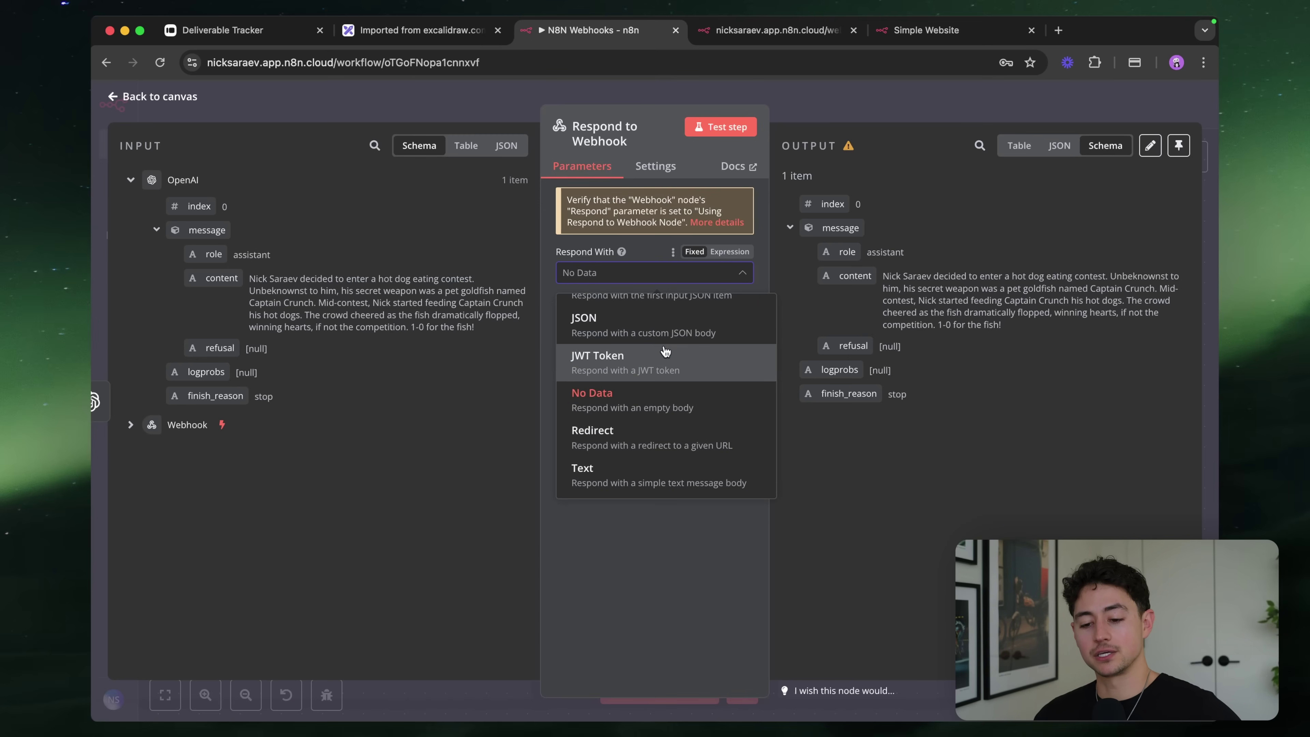
Make the webhook reply a Redirect, passing the query firstName in the redirect URL
{"action": "left_click", "coordinate": [700, 438]}
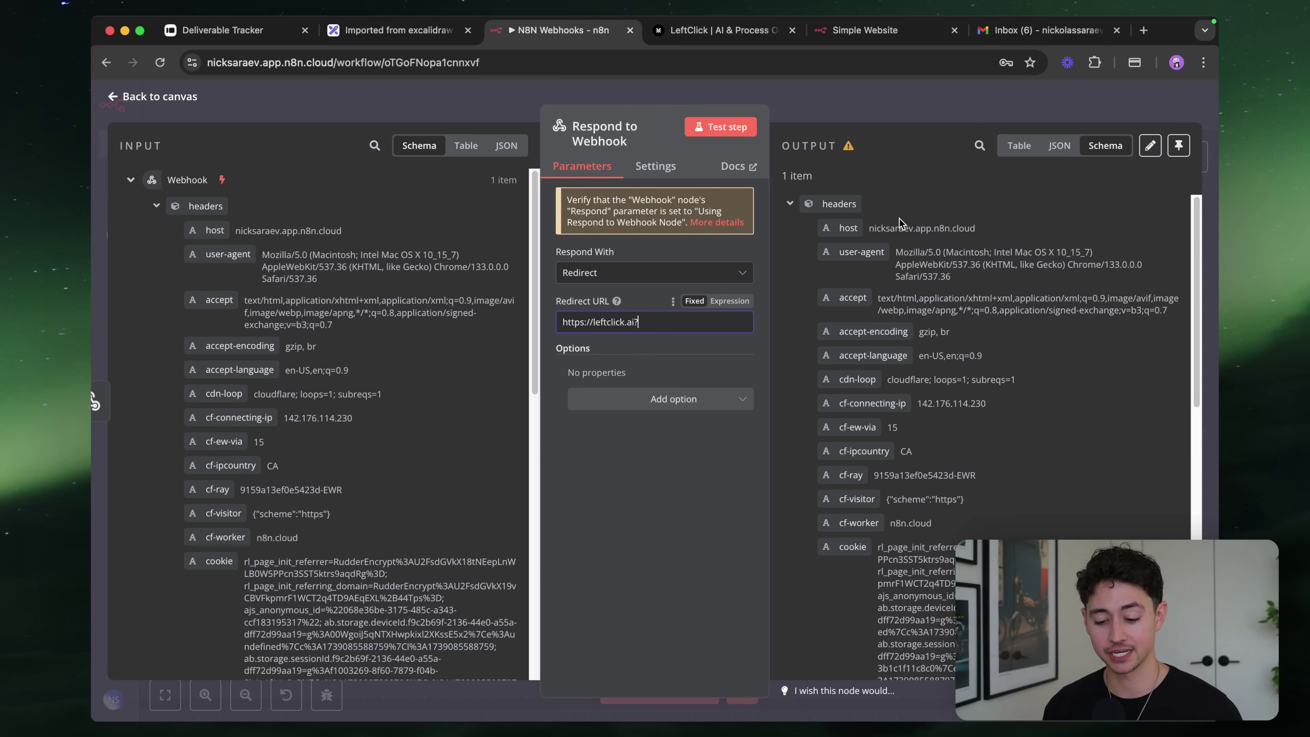
{"action": "type", "text": "firstName="}
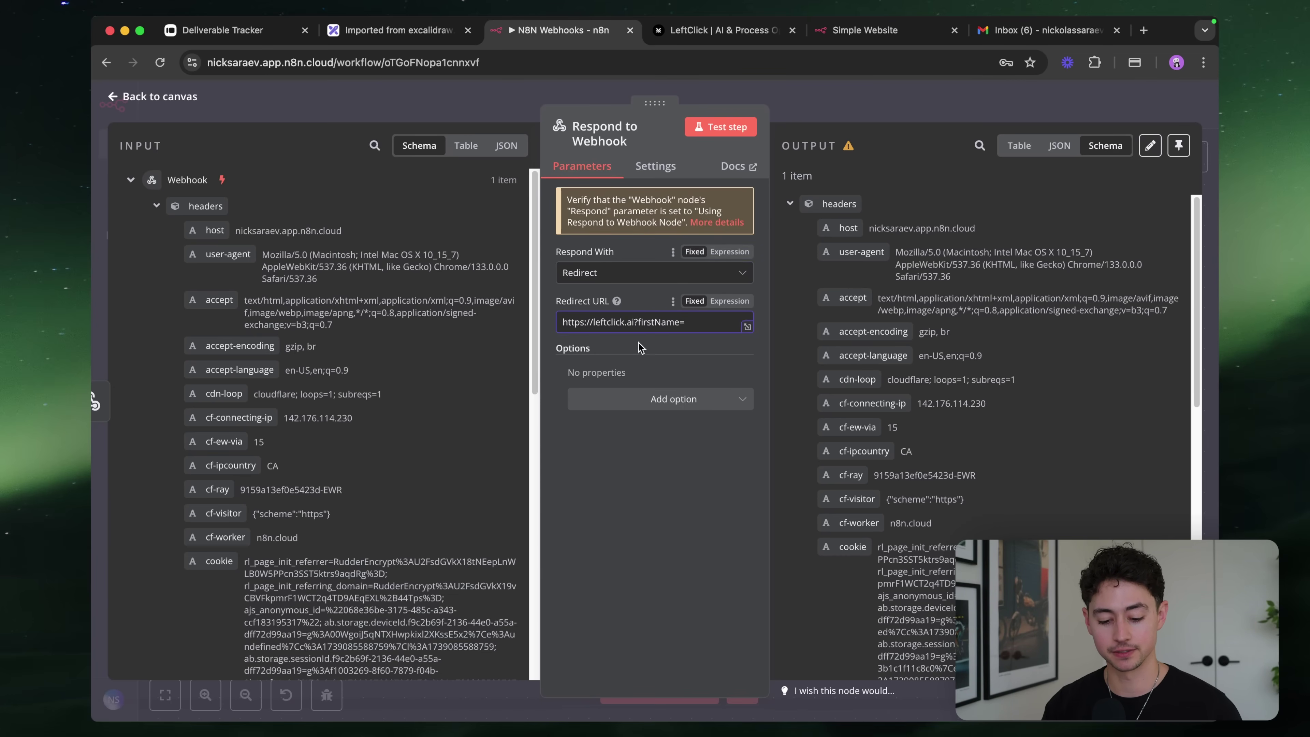
{"action": "scroll", "coordinate": [323, 441], "scroll_direction": "down", "scroll_amount": 10}
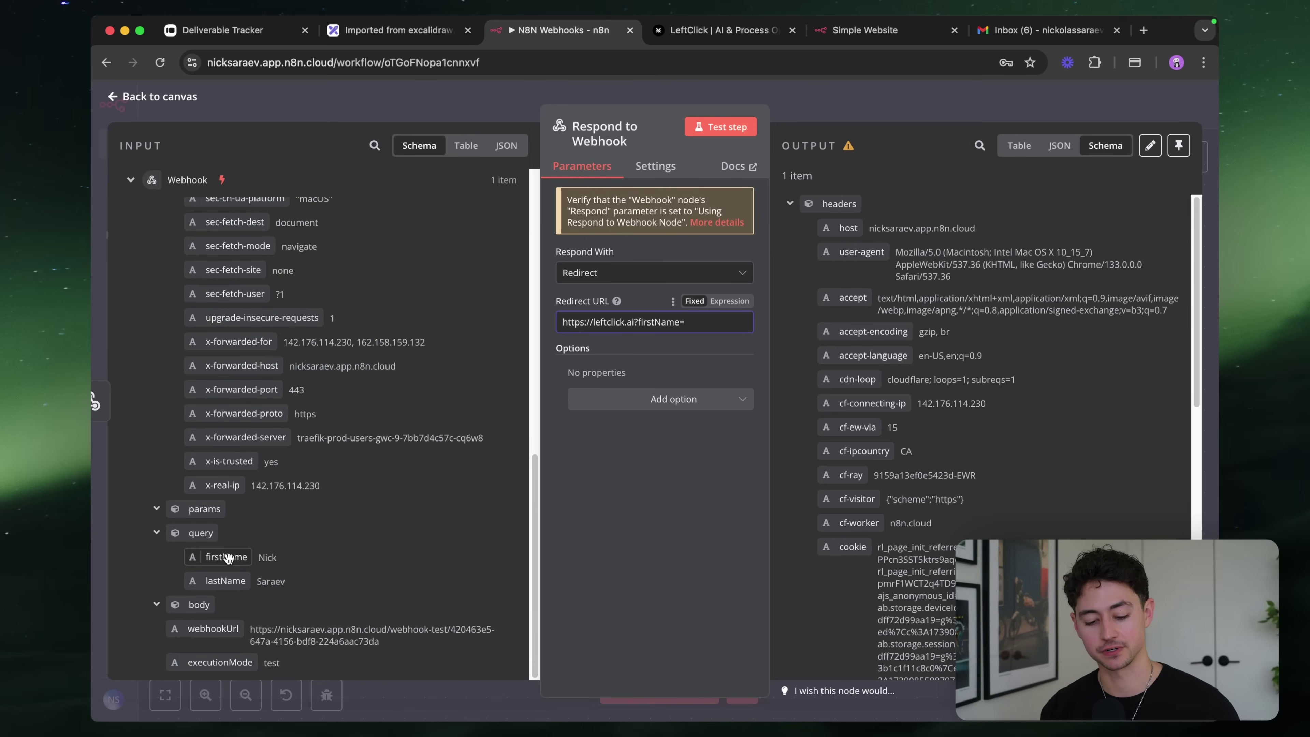
{"action": "left_click_drag", "start_coordinate": [226, 556], "coordinate": [722, 322]}
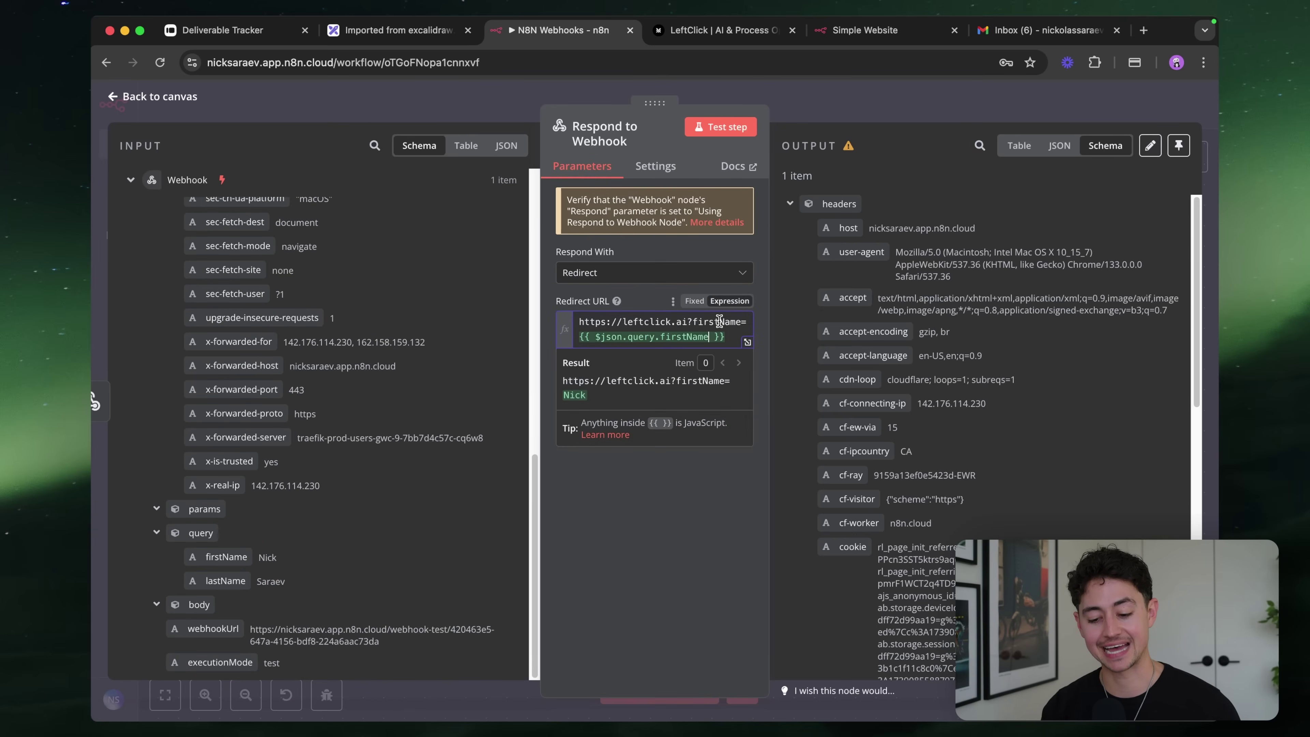
{"action": "scroll", "coordinate": [707, 329], "scroll_direction": "up", "scroll_amount": 5}
{"action": "scroll", "coordinate": [735, 331], "scroll_direction": "down", "scroll_amount": 5}
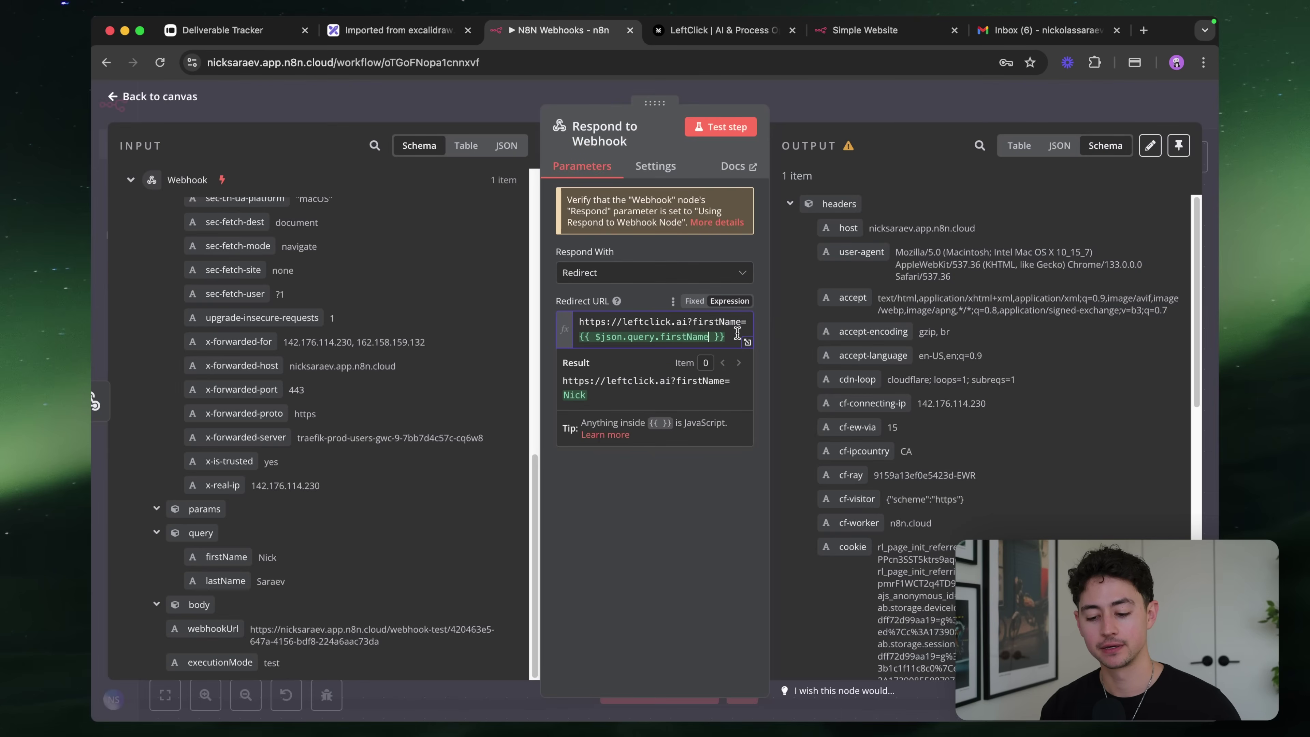
Append &ipCountry= with the cf-ipcountry header value to the redirect URL
{"action": "type", "text": "&"}
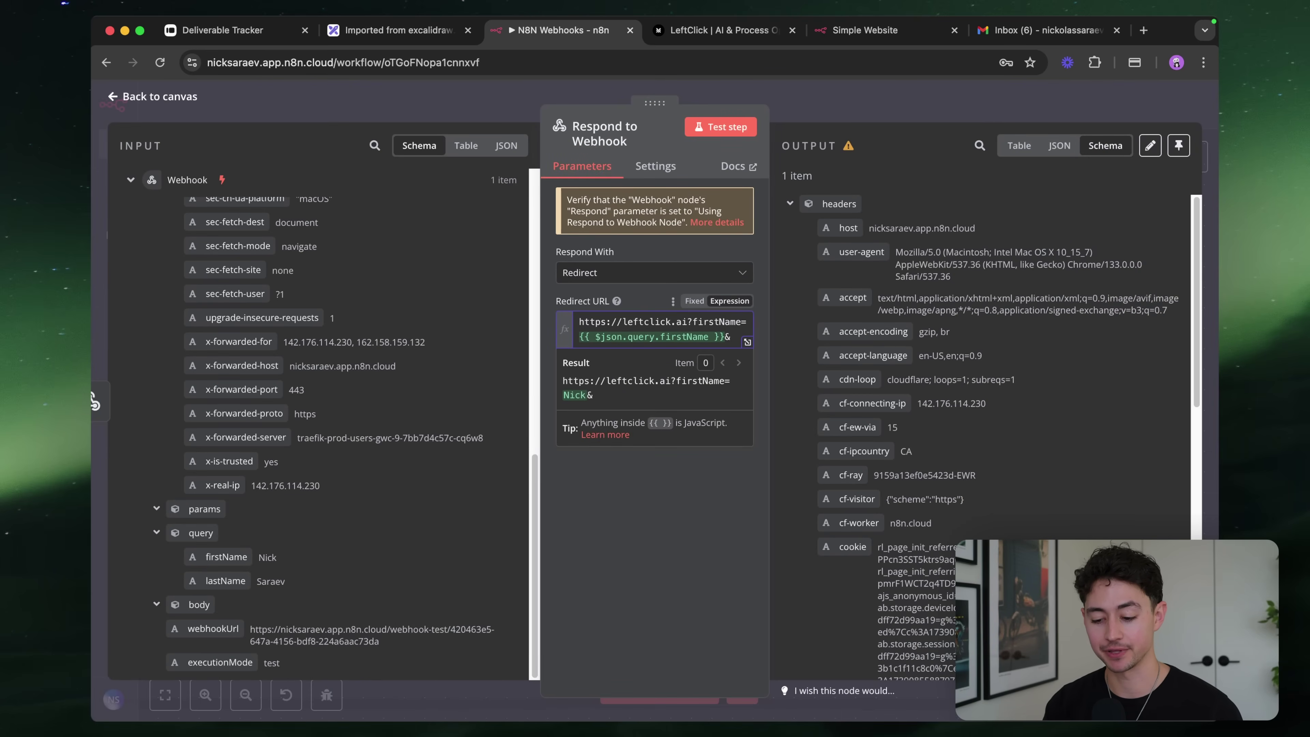
{"action": "scroll", "coordinate": [850, 375], "scroll_direction": "down", "scroll_amount": 2}
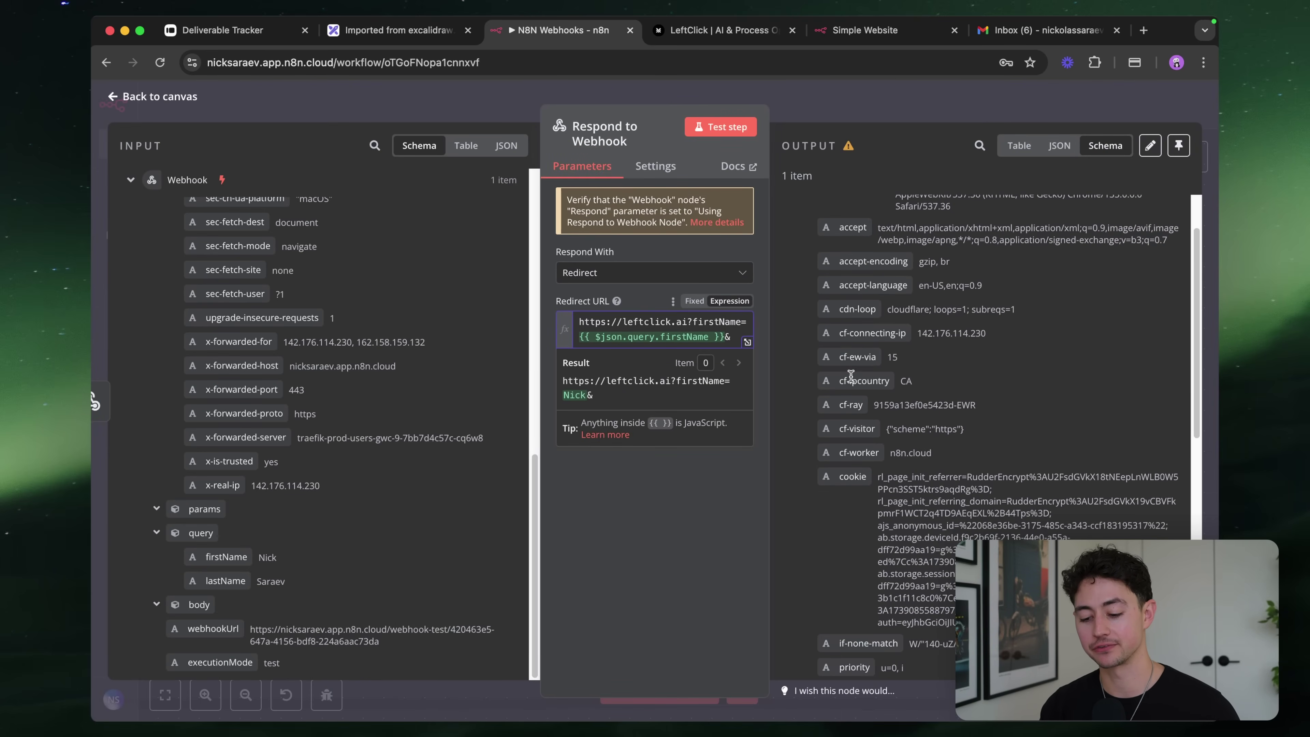
{"action": "scroll", "coordinate": [987, 368], "scroll_direction": "down", "scroll_amount": 1}
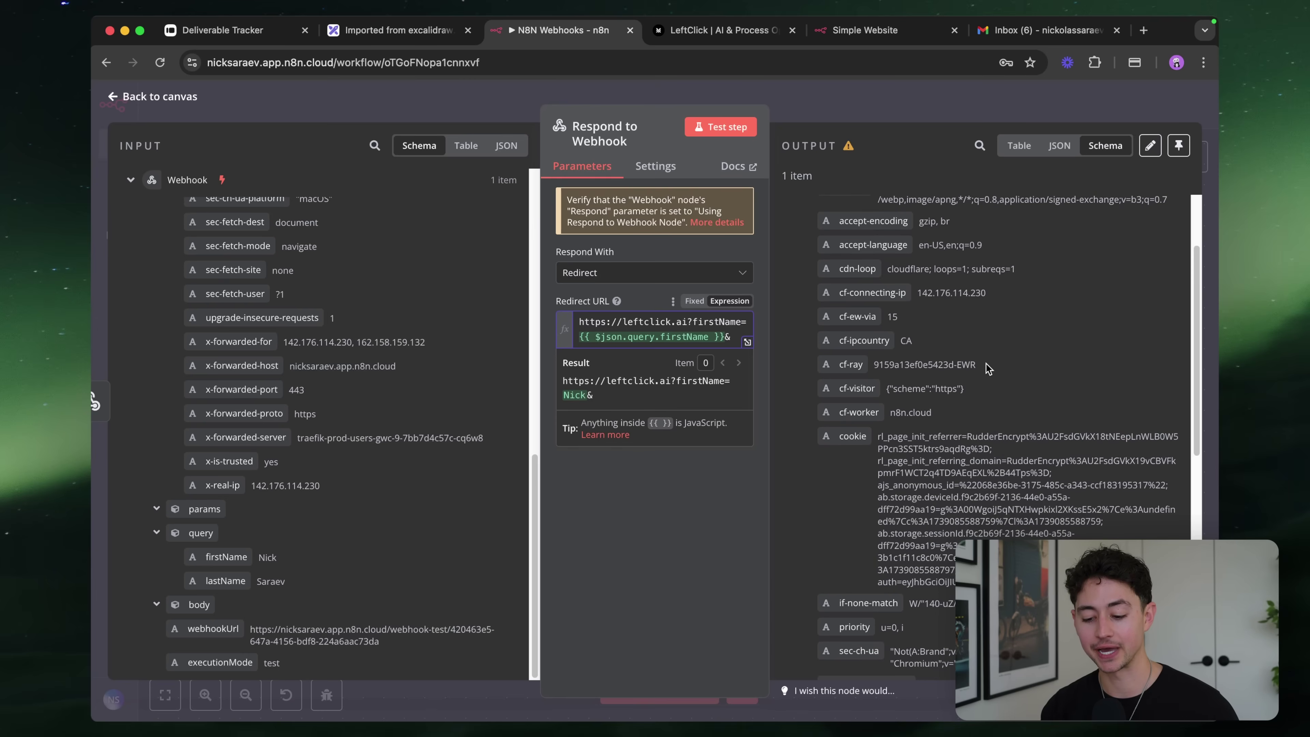
{"action": "type", "text": "ipCountry="}
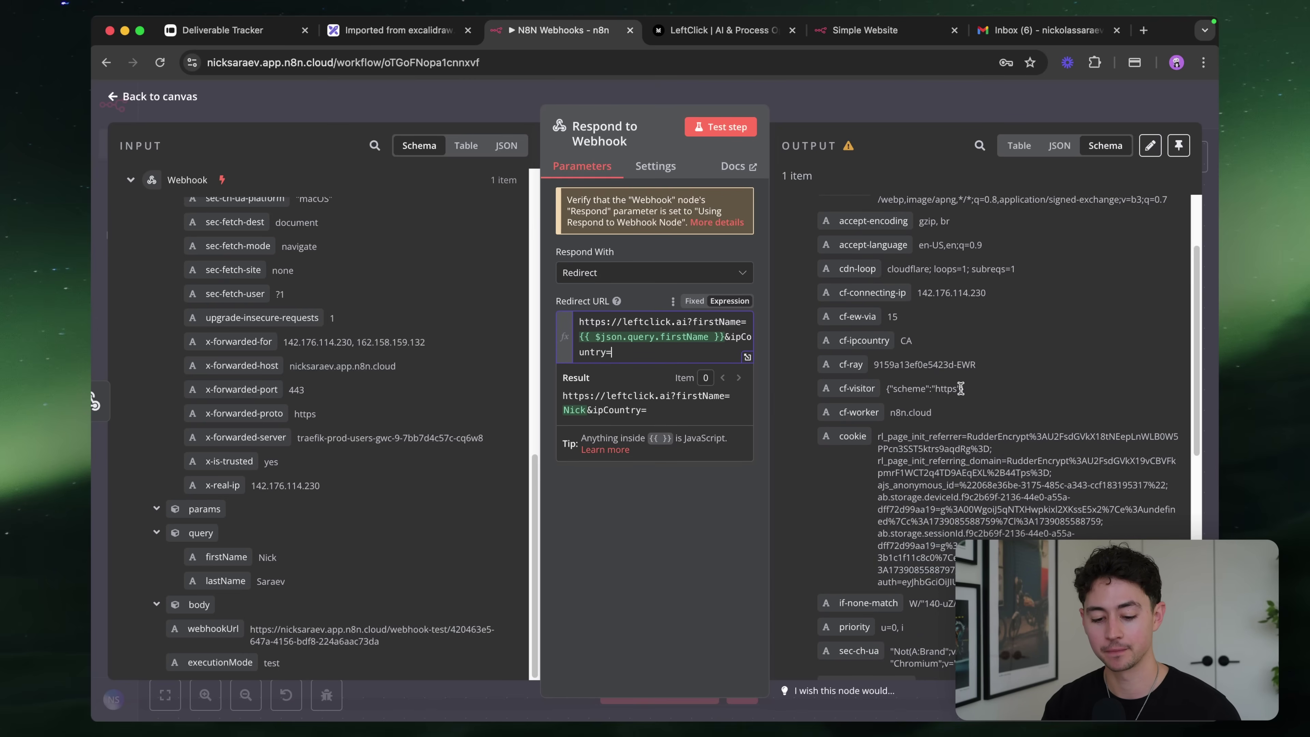
{"action": "scroll", "coordinate": [234, 429], "scroll_direction": "up", "scroll_amount": 1}
{"action": "scroll", "coordinate": [235, 429], "scroll_direction": "up", "scroll_amount": 15}
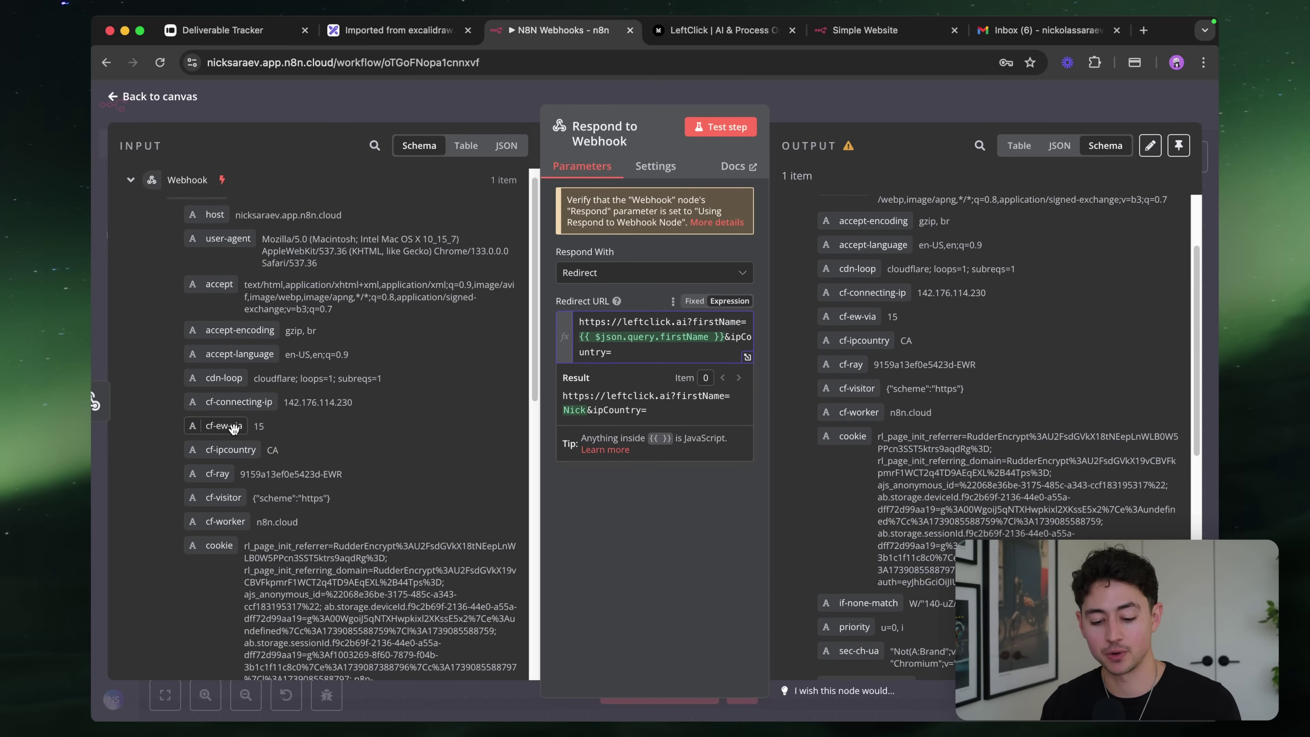
{"action": "scroll", "coordinate": [233, 428], "scroll_direction": "down", "scroll_amount": 1}
{"action": "left_click_drag", "start_coordinate": [232, 397], "coordinate": [659, 363]}
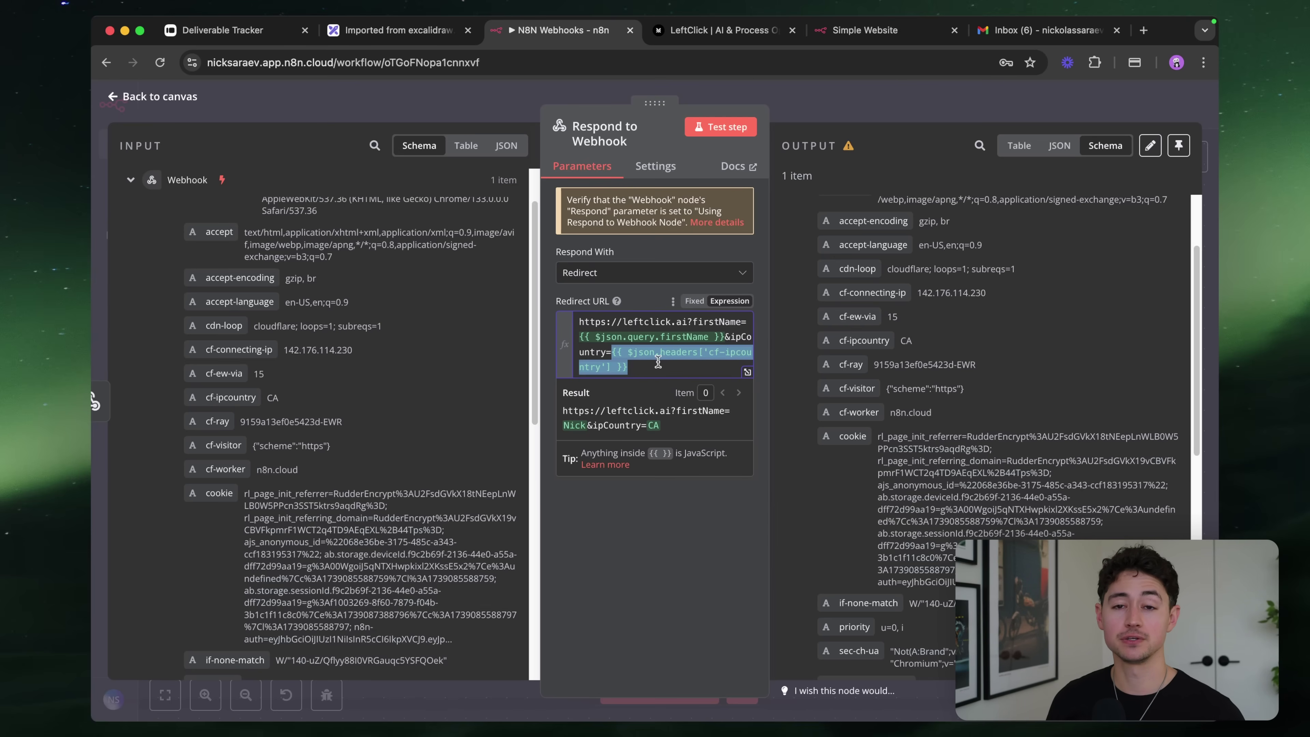
{"action": "left_click", "coordinate": [871, 99]}
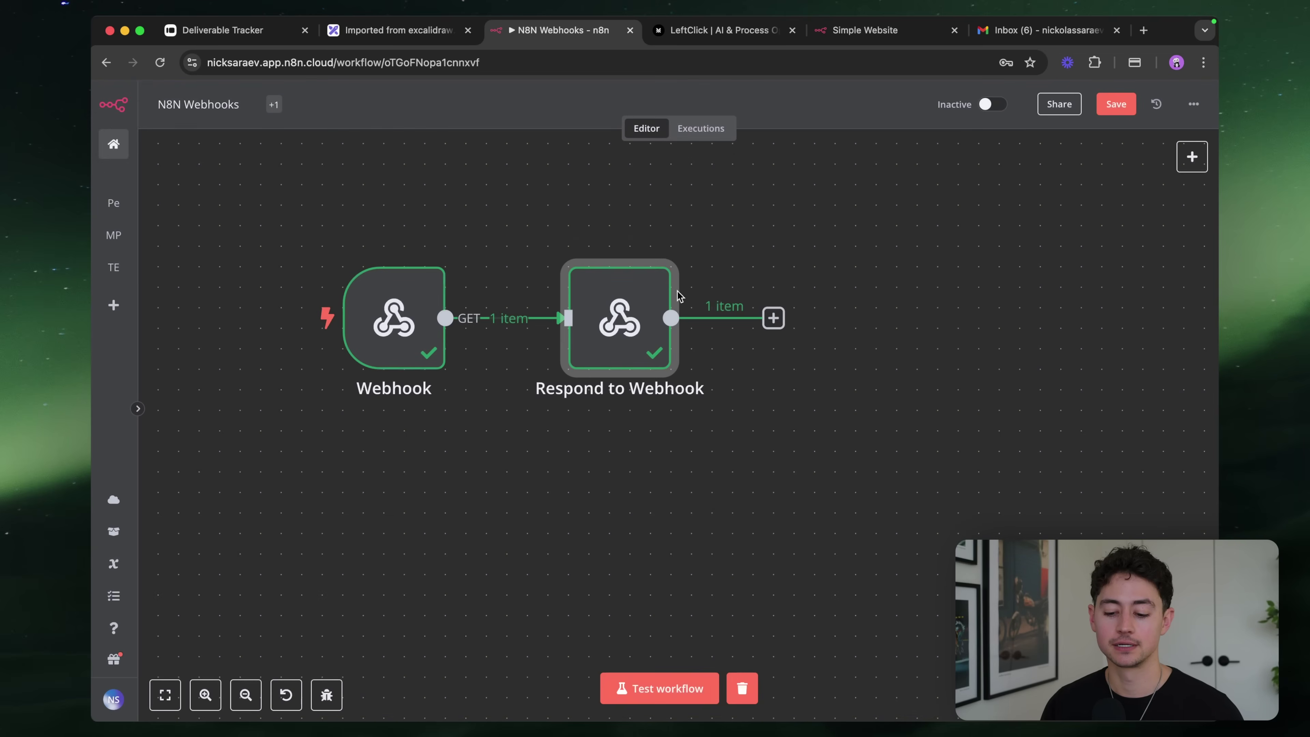
Set Respond With to Text with the response body 'Hey man! You're cool'
{"action": "double_click", "coordinate": [628, 313]}
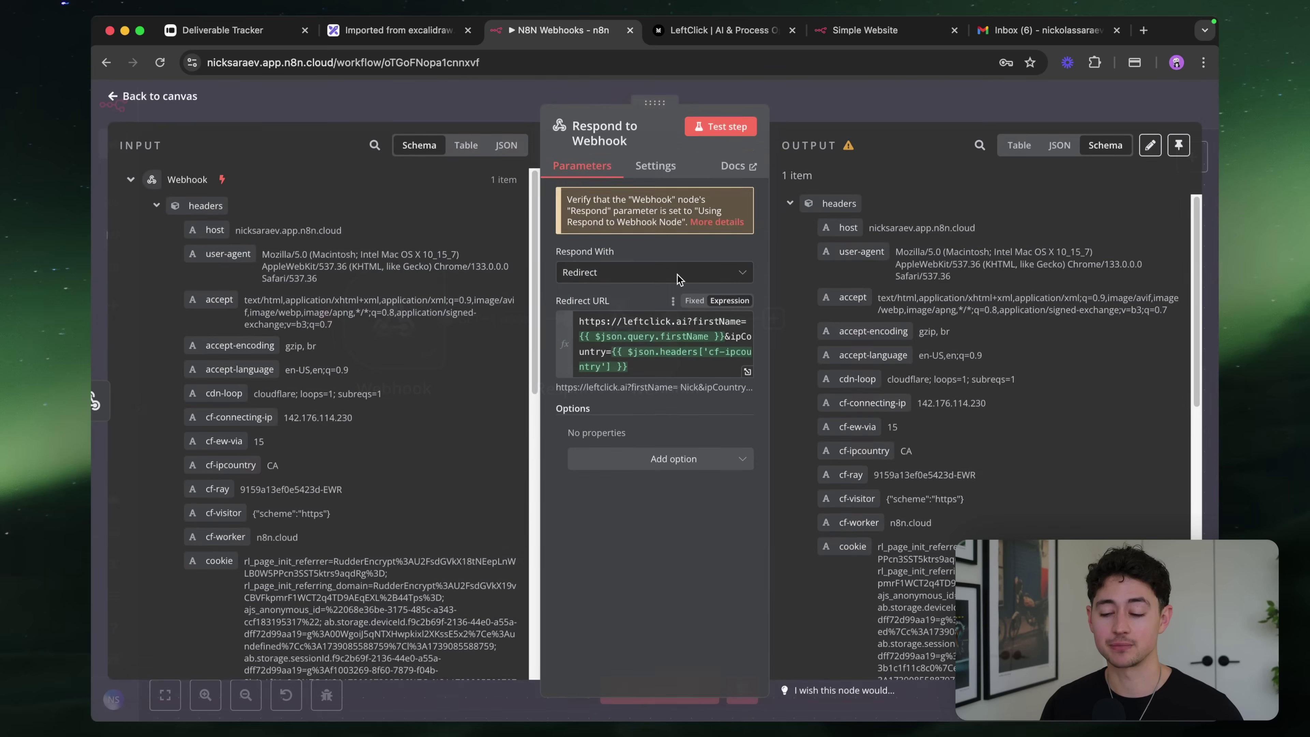
{"action": "left_click", "coordinate": [712, 276]}
{"action": "scroll", "coordinate": [668, 379], "scroll_direction": "down", "scroll_amount": 2}
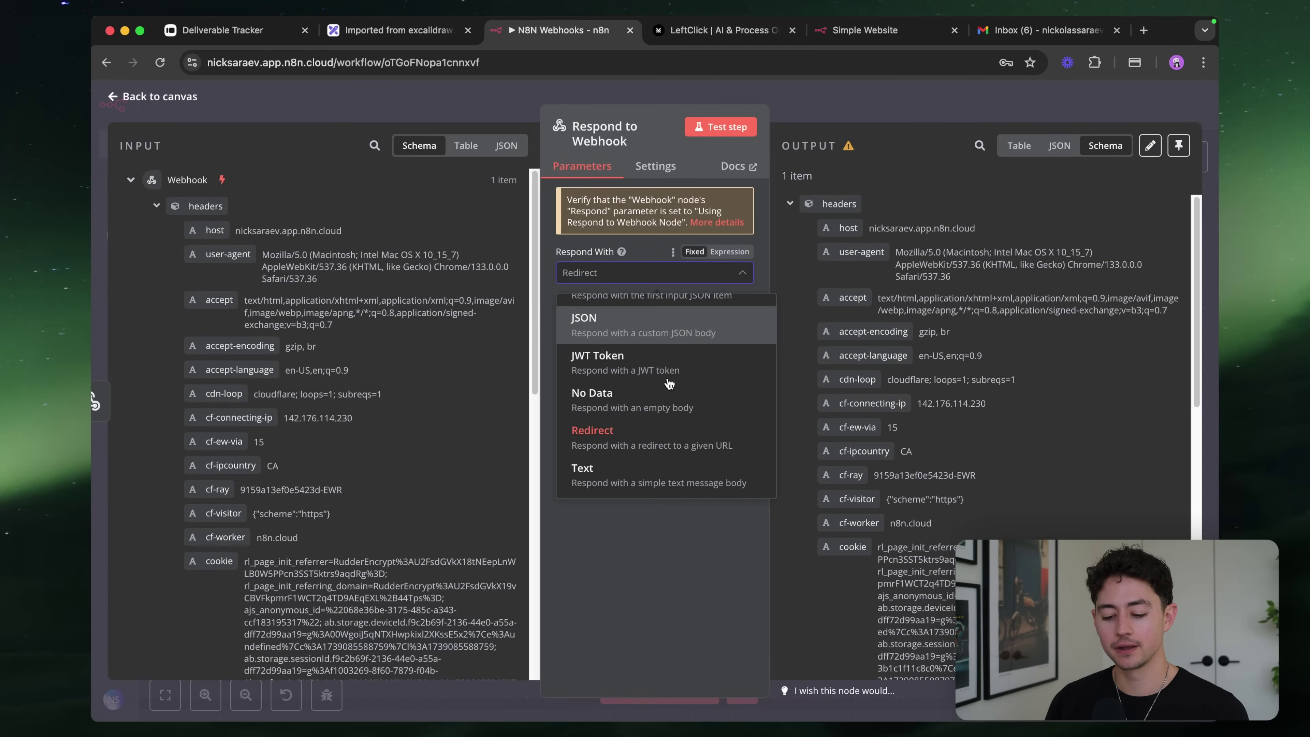
{"action": "left_click", "coordinate": [657, 475]}
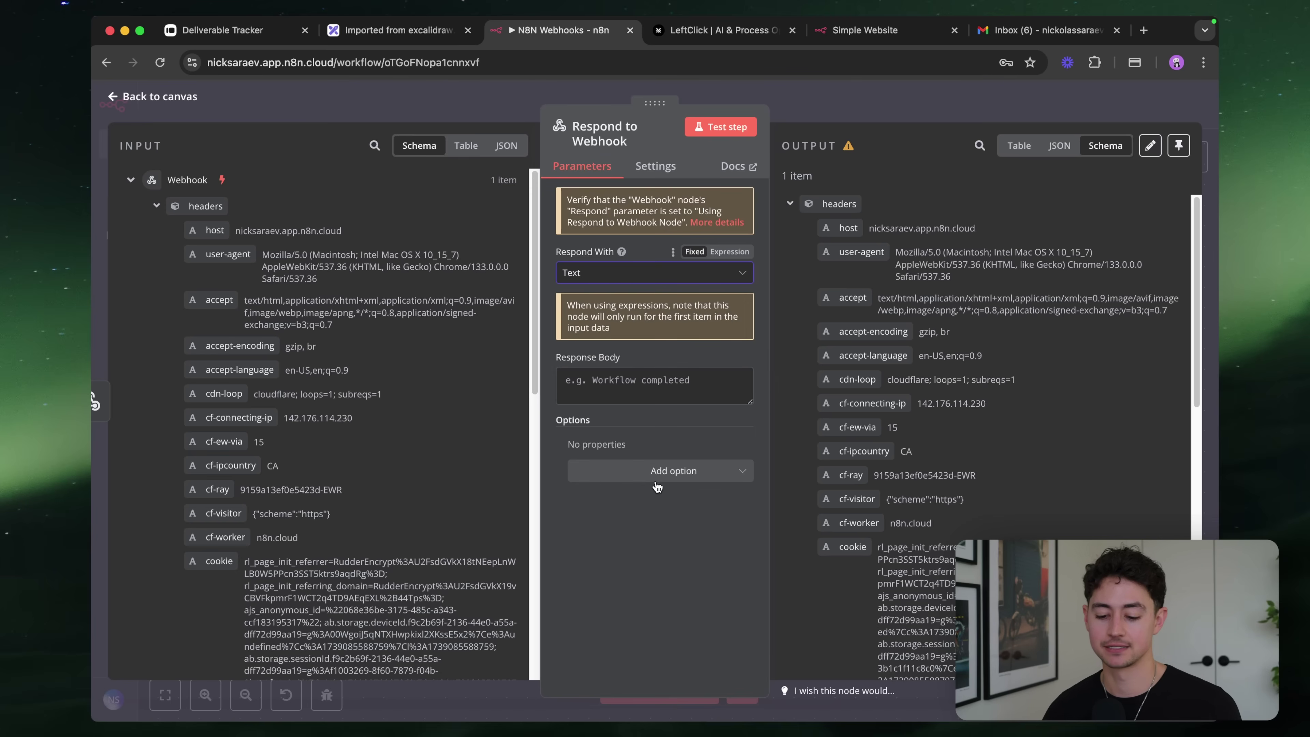
{"action": "left_click", "coordinate": [643, 380]}
{"action": "type", "text": "Hey man! You're cool"}
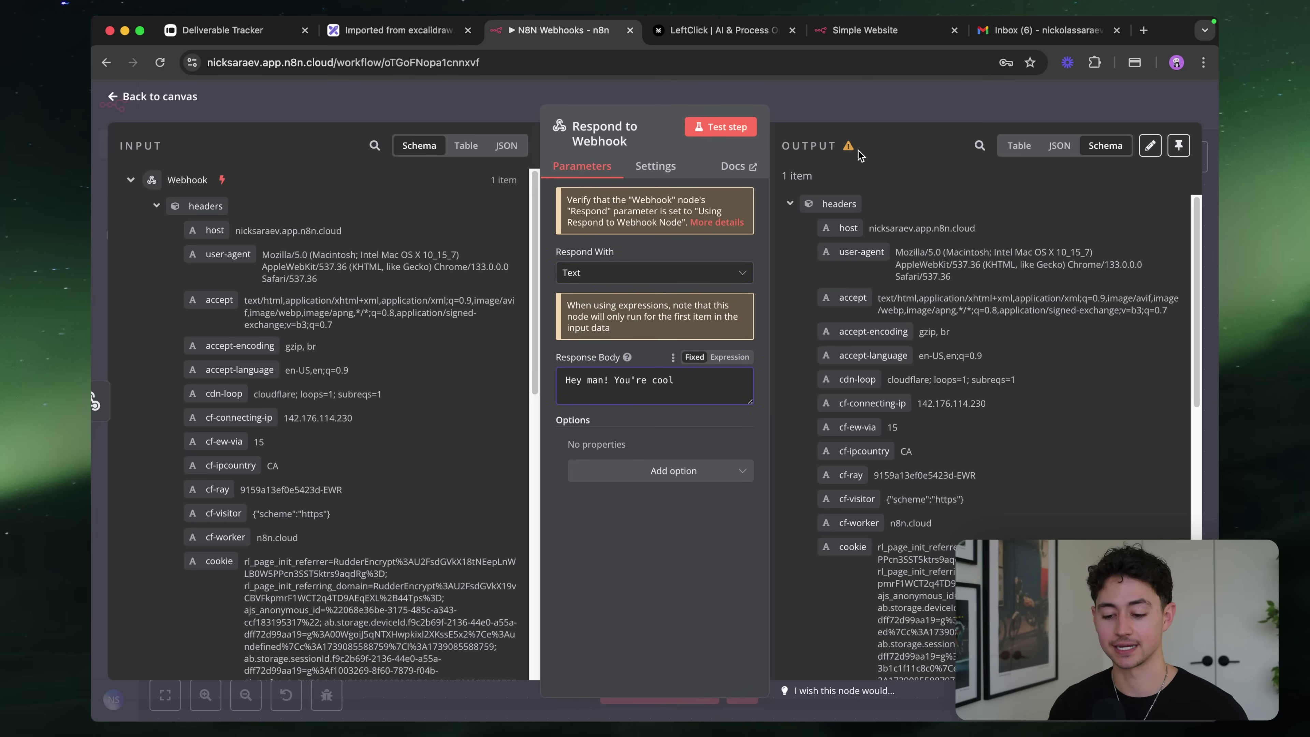
{"action": "key", "text": "Escape"}
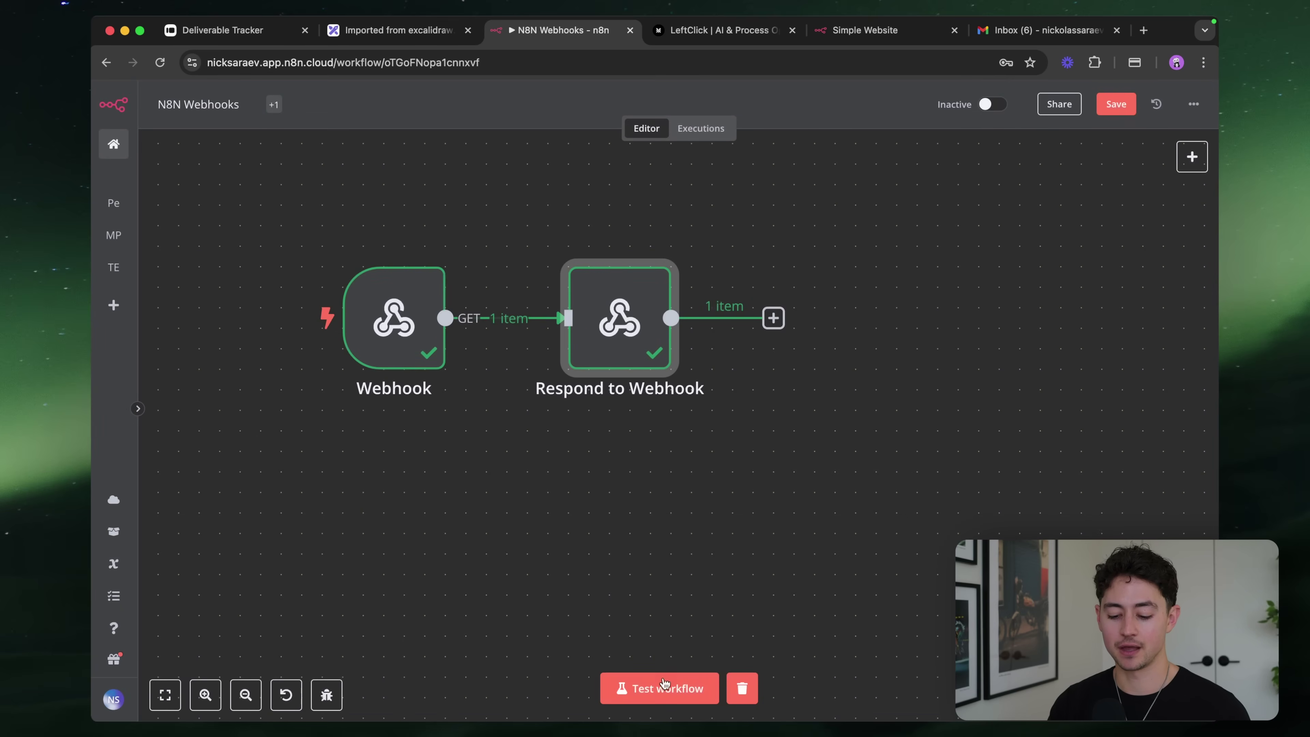
Run the test workflow and reload the webhook URL to confirm the greeting appears
{"action": "left_click", "coordinate": [665, 687]}
{"action": "left_click", "coordinate": [690, 40]}
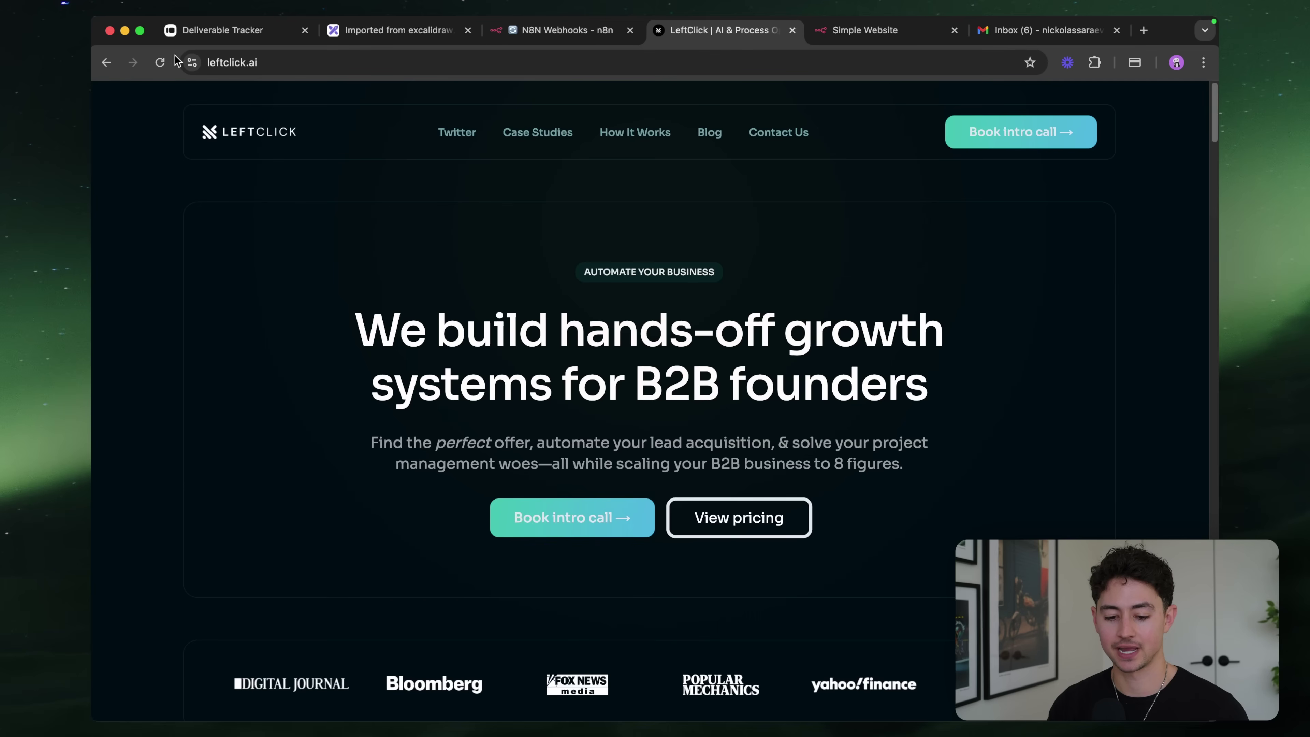
{"action": "left_click", "coordinate": [106, 62]}
{"action": "key", "text": "super+r"}
{"action": "left_click", "coordinate": [359, 65]}
{"action": "key", "text": "Return"}
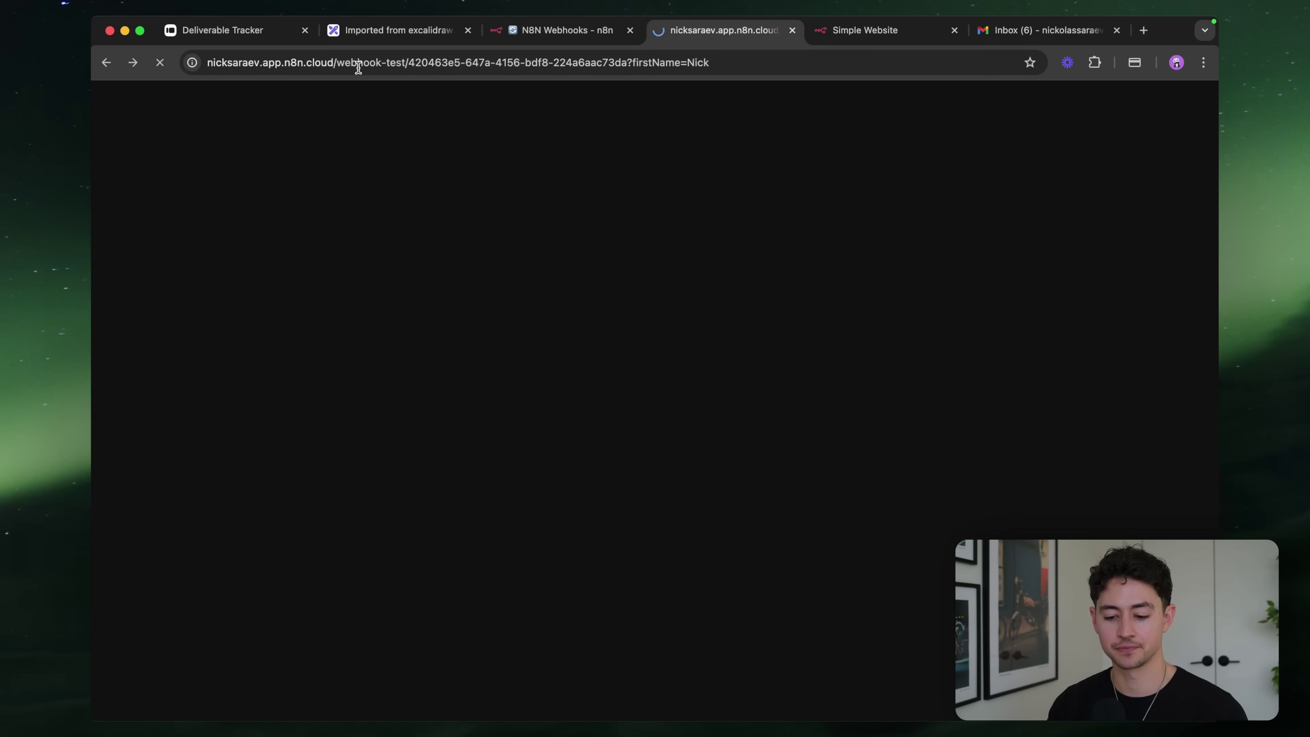
{"action": "triple_click", "coordinate": [148, 116]}
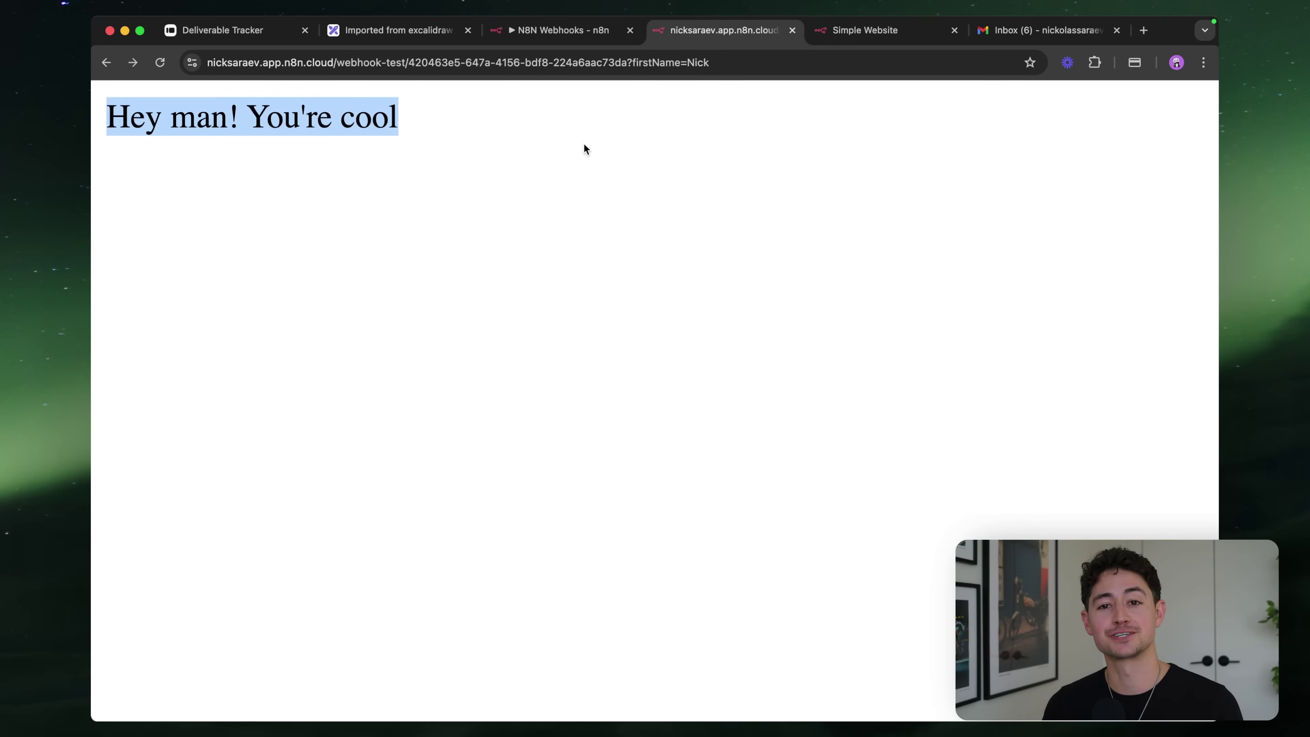
{"action": "left_click", "coordinate": [551, 36]}
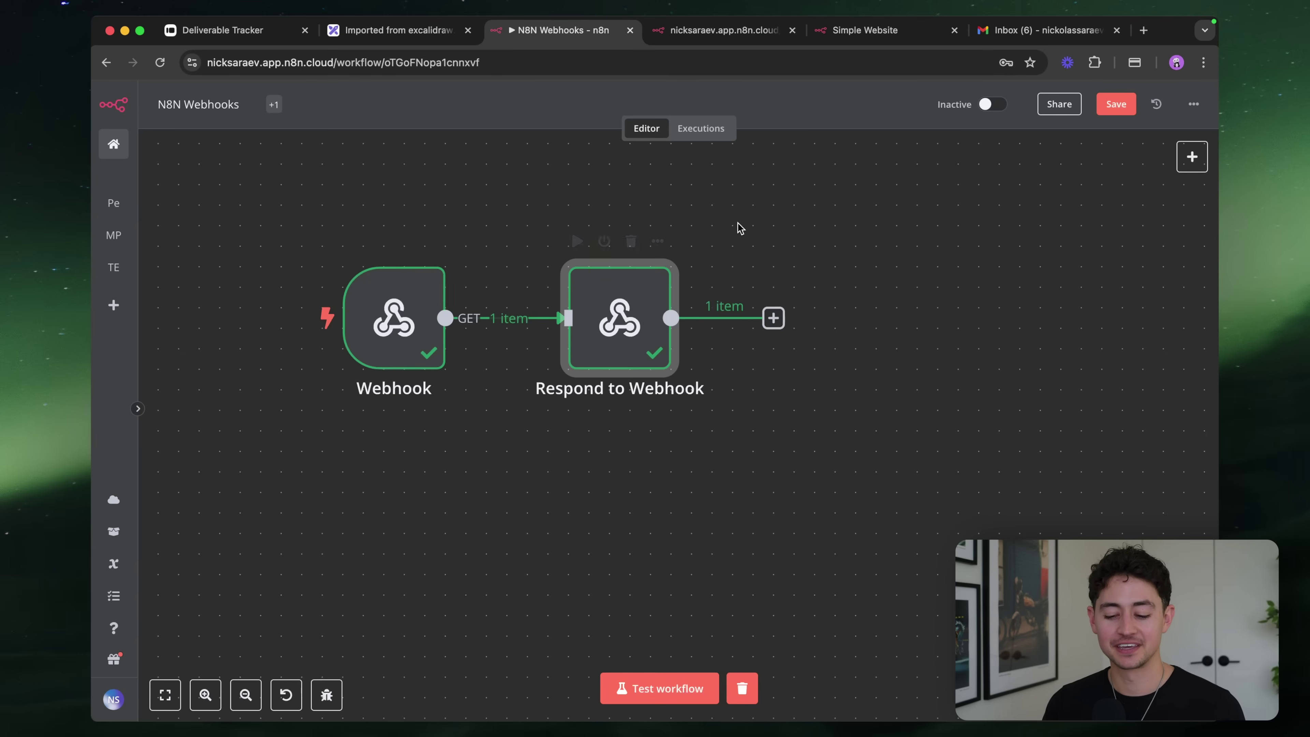
Copy the HTML page code from the ChatGPT 'HTML CSS Button Template' conversation
{"action": "double_click", "coordinate": [622, 318]}
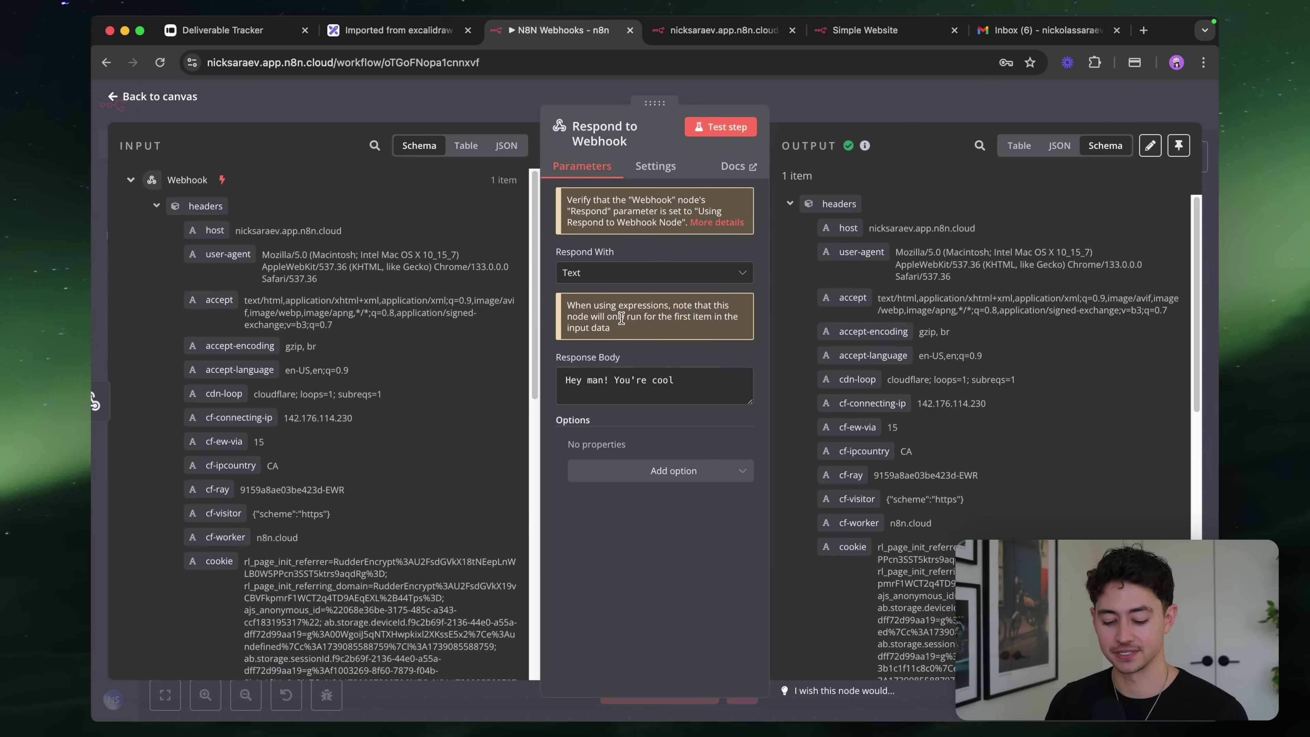
{"action": "key", "text": "alt+space"}
{"action": "type", "text": "chat"}
{"action": "key", "text": "Return"}
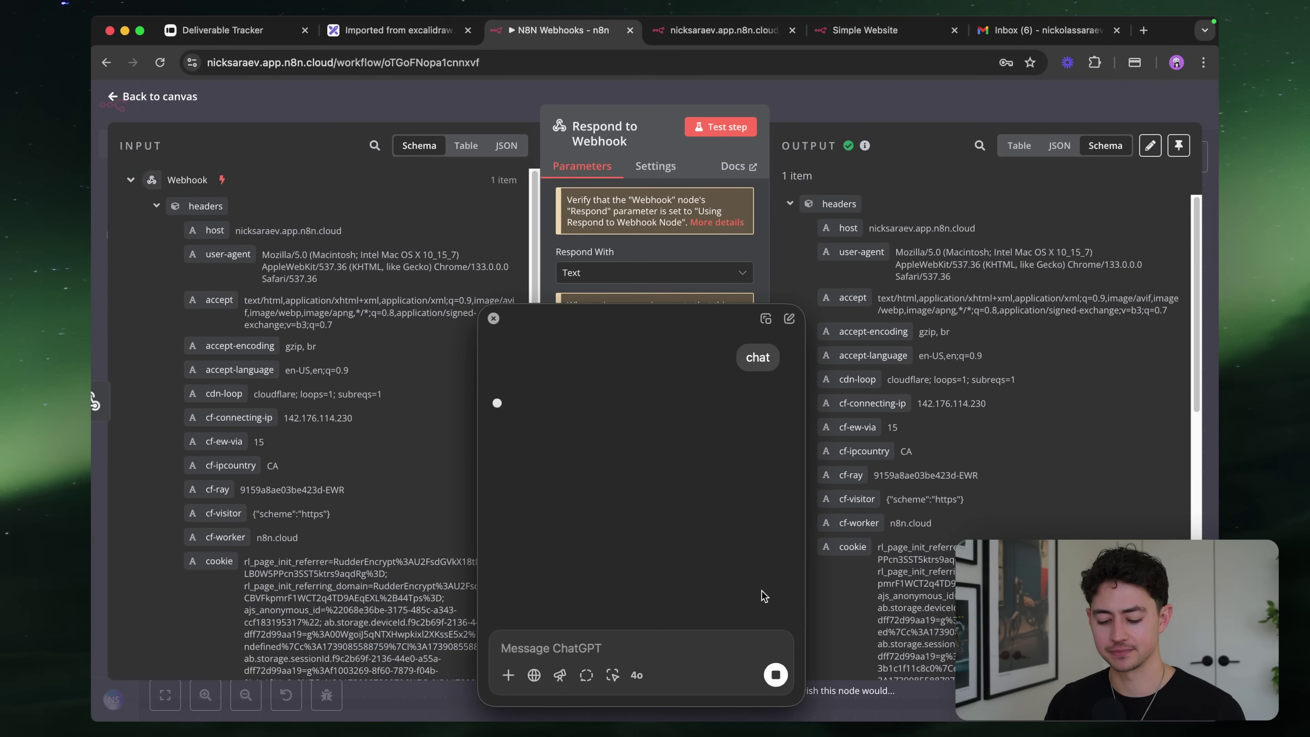
{"action": "left_click", "coordinate": [775, 674]}
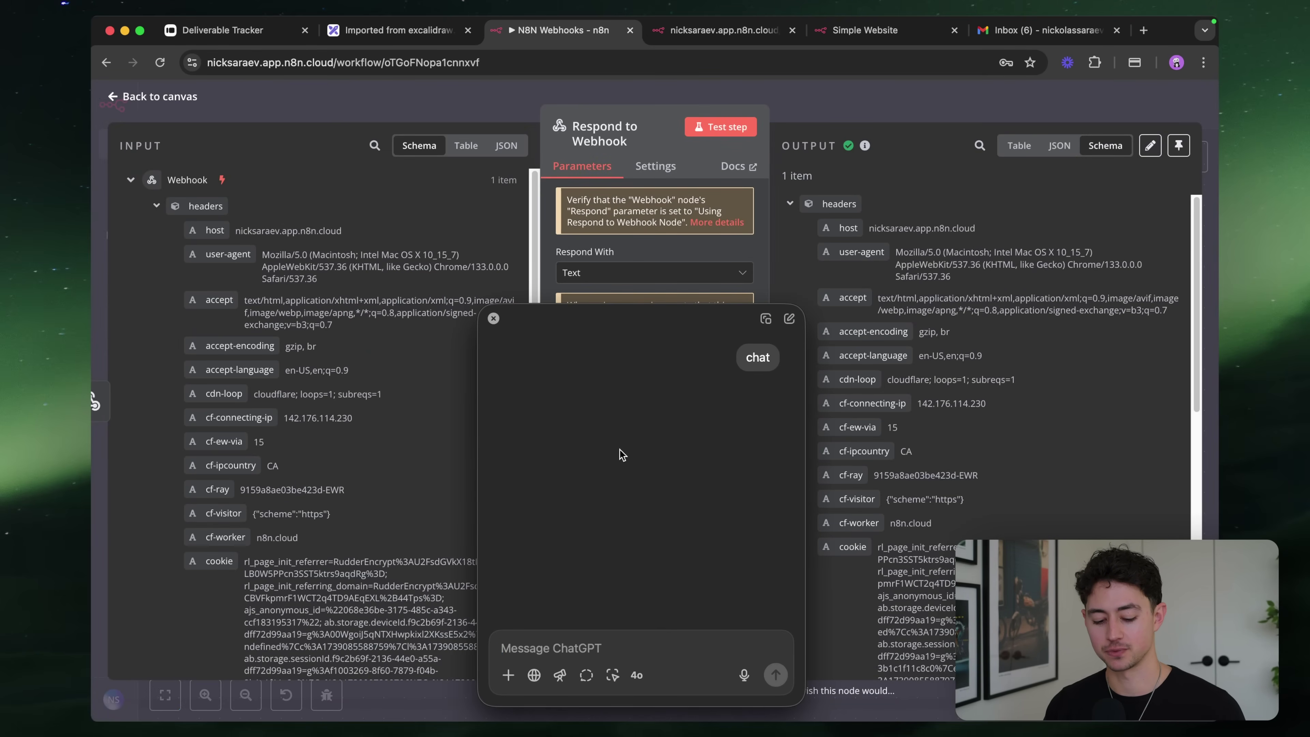
{"action": "key", "text": "super+space"}
{"action": "type", "text": "chat"}
{"action": "key", "text": "Return"}
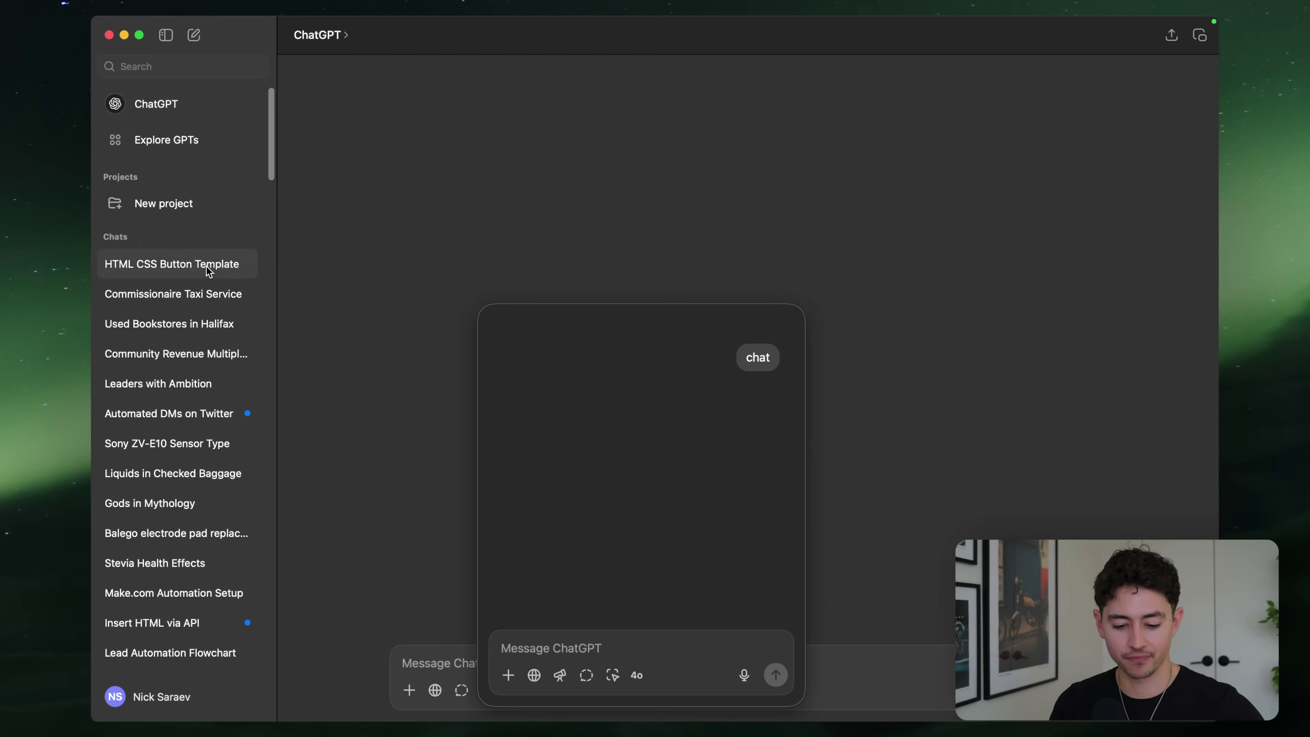
{"action": "left_click", "coordinate": [209, 271]}
{"action": "left_click", "coordinate": [871, 258]}
{"action": "scroll", "coordinate": [1087, 105], "scroll_direction": "up", "scroll_amount": 1}
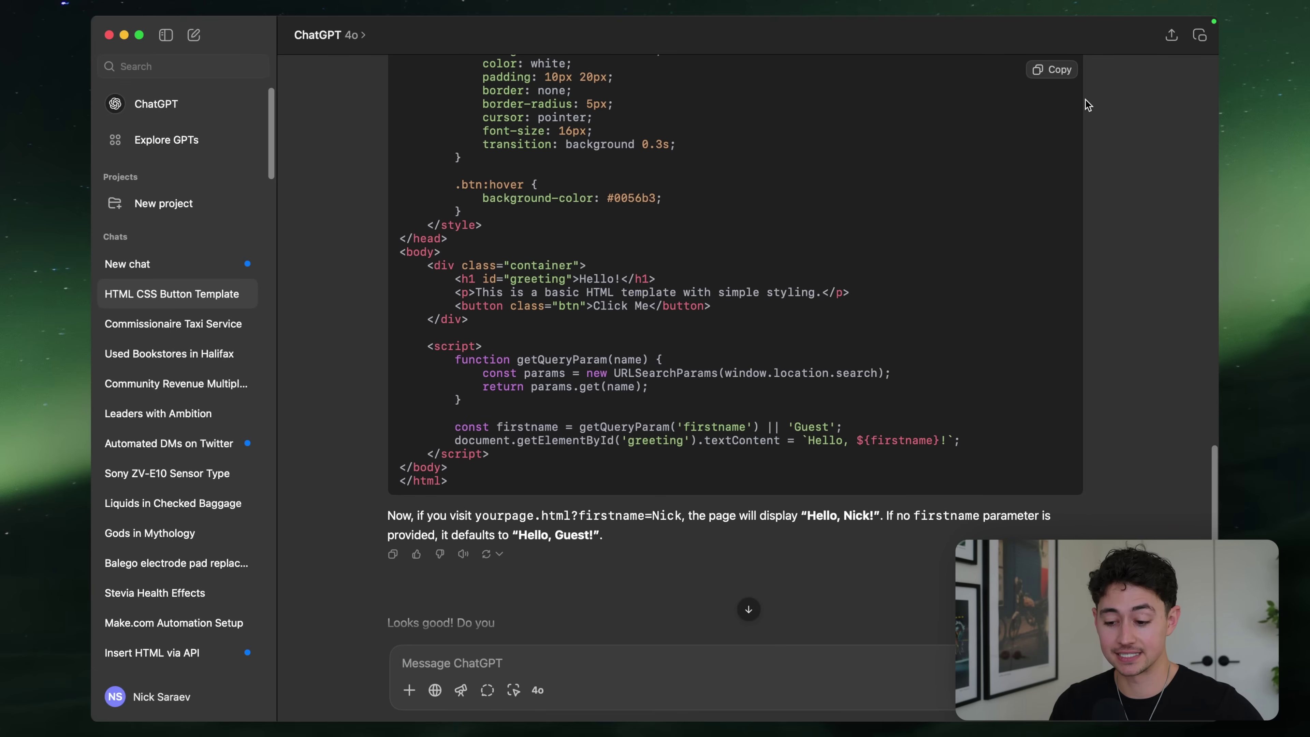
{"action": "left_click", "coordinate": [1052, 69]}
Replace the Response Body with the copied HTML and test the step
{"action": "key", "text": "super+Tab"}
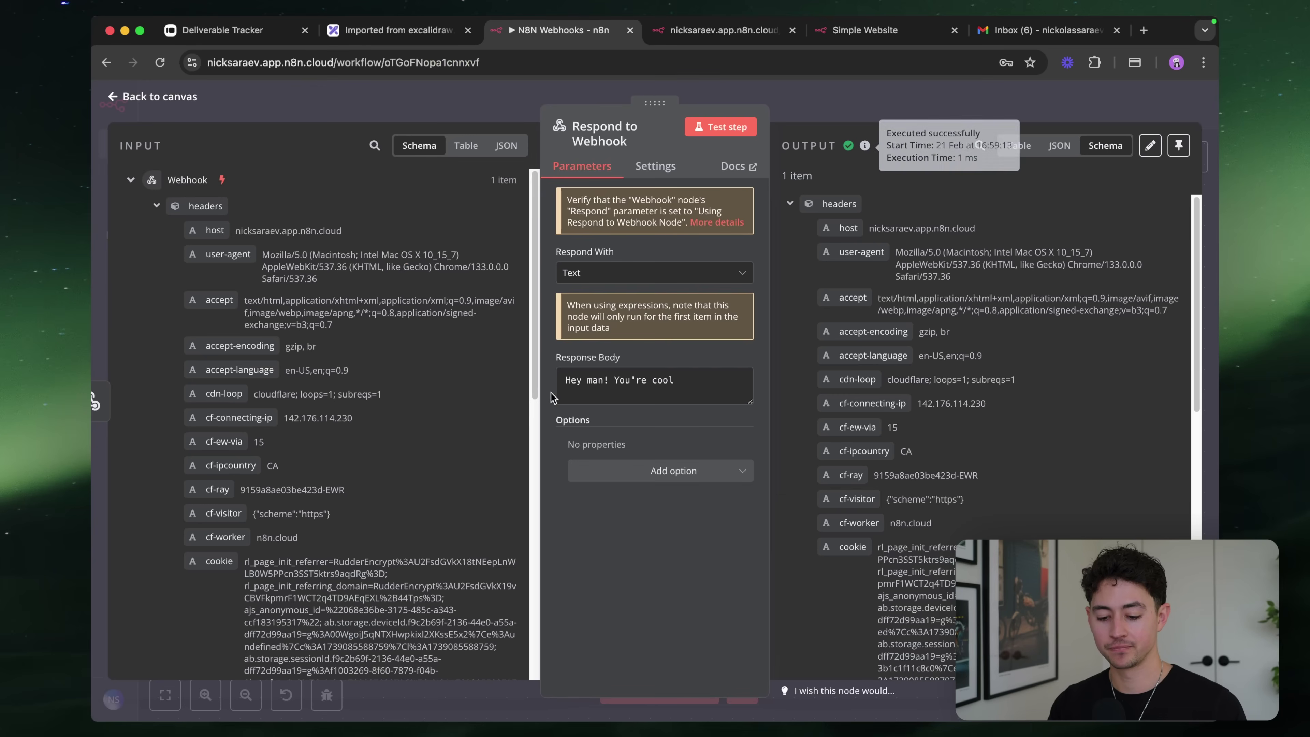
{"action": "left_click", "coordinate": [617, 392]}
{"action": "key", "text": "super+a"}
{"action": "key", "text": "super+v"}
{"action": "scroll", "coordinate": [616, 394], "scroll_direction": "up", "scroll_amount": 3}
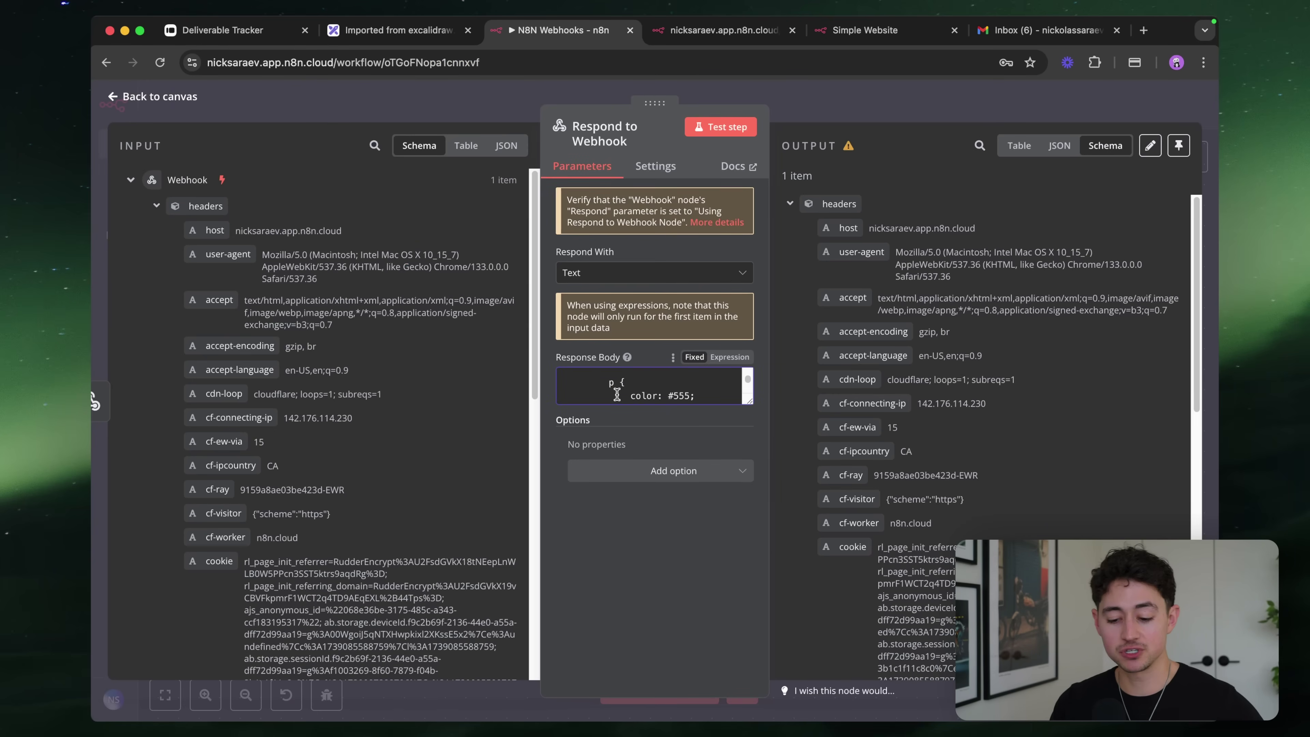
{"action": "scroll", "coordinate": [617, 395], "scroll_direction": "up", "scroll_amount": 5}
{"action": "left_click", "coordinate": [723, 126]}
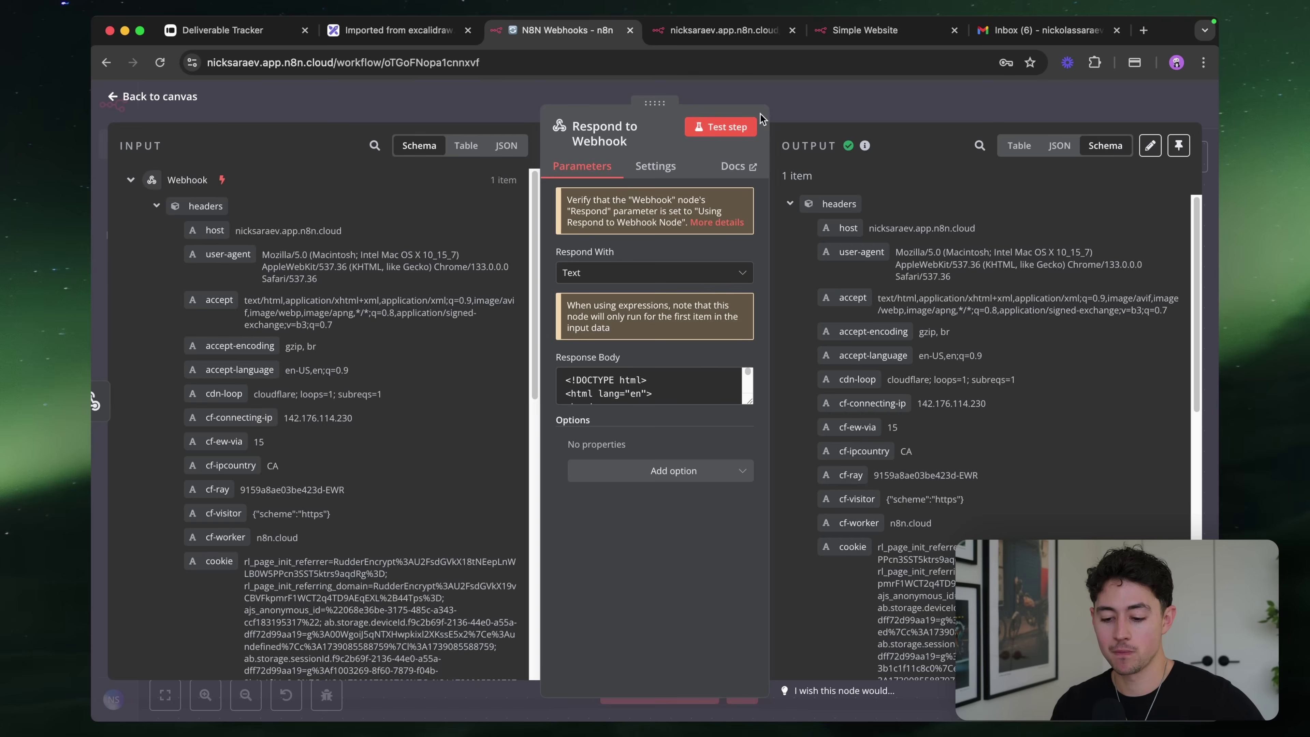
{"action": "key", "text": "Escape"}
Run the test workflow and reload the webhook URL to see the 'Hello, Guest!' page
{"action": "left_click", "coordinate": [665, 689]}
{"action": "key", "text": "ctrl+Tab"}
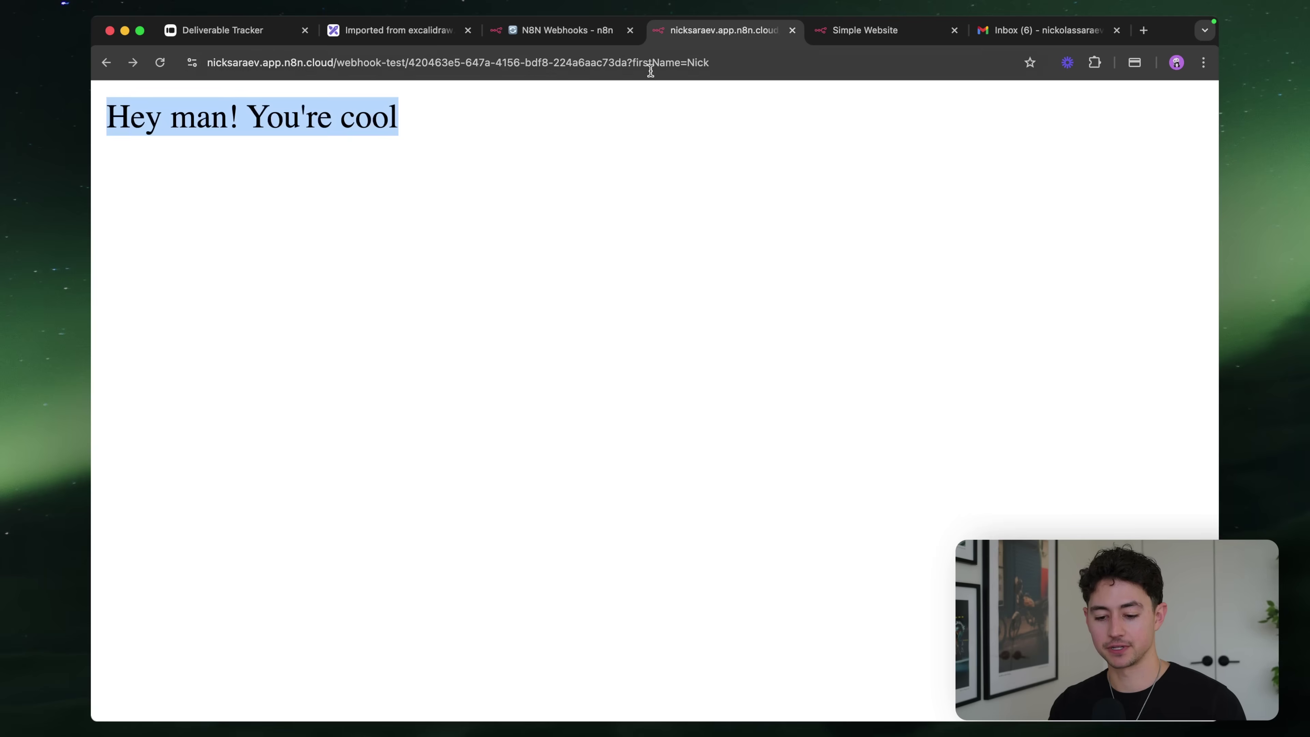
{"action": "left_click", "coordinate": [650, 63]}
{"action": "key", "text": "Return"}
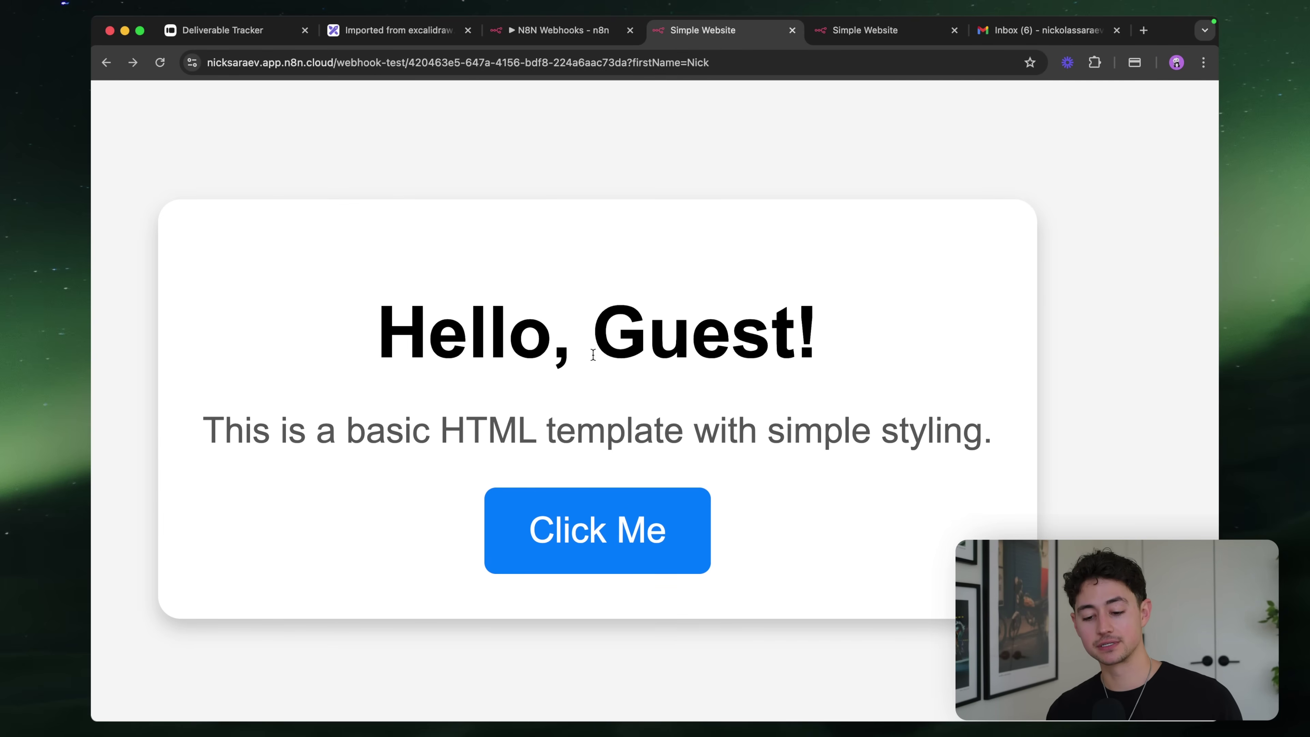
{"action": "left_click_drag", "start_coordinate": [744, 63], "coordinate": [626, 63]}
{"action": "left_click", "coordinate": [636, 63]}
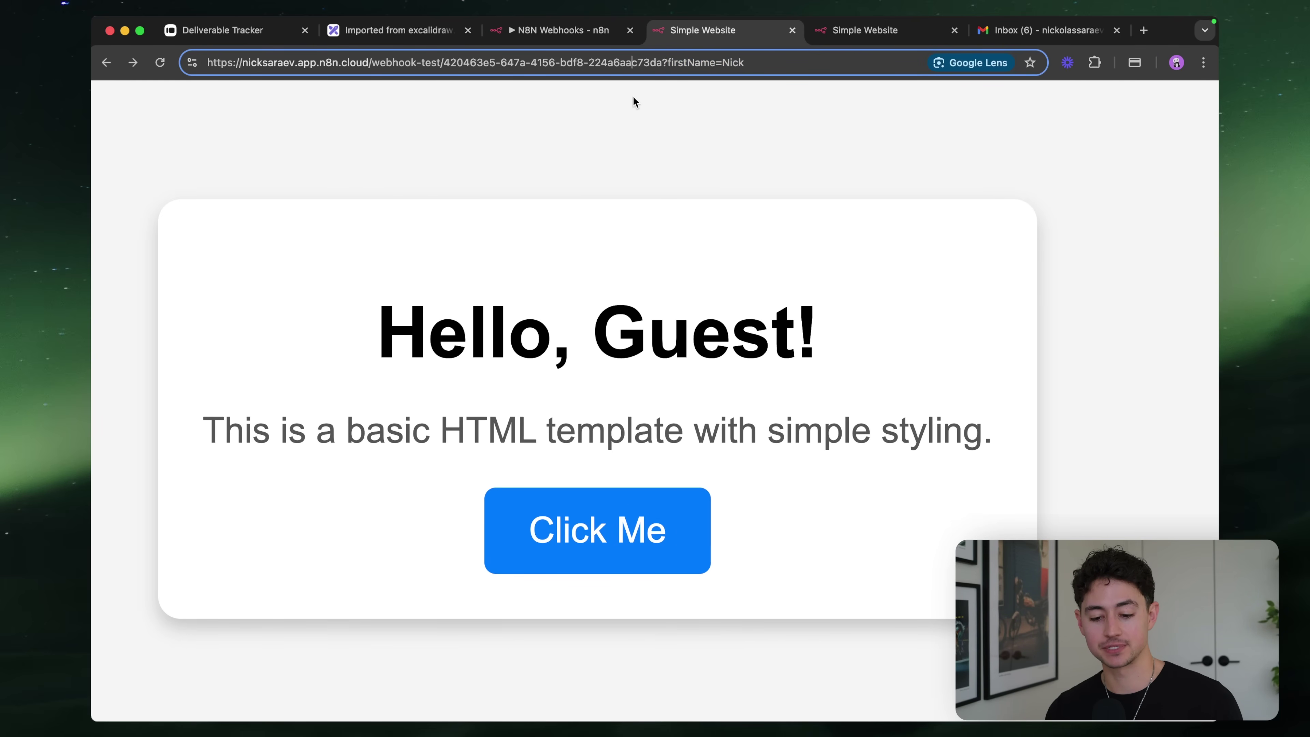
{"action": "left_click", "coordinate": [574, 32]}
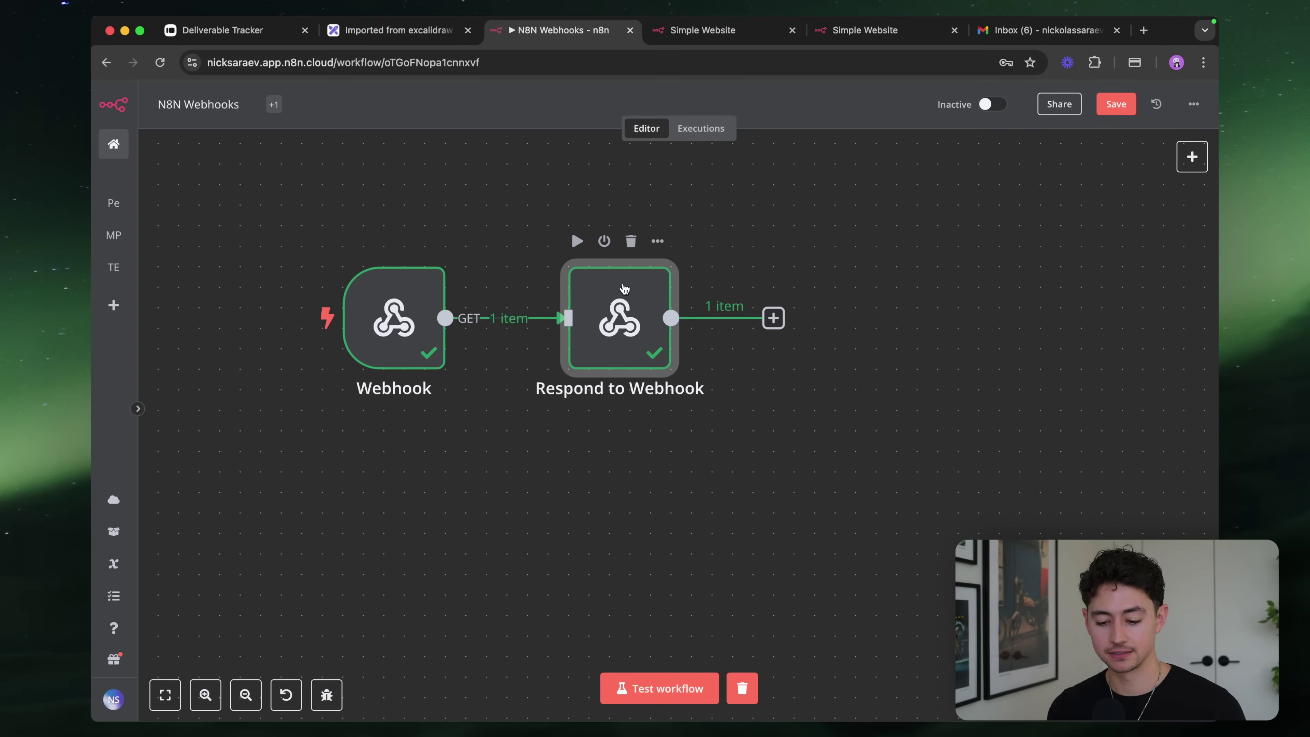
Open the Respond to Webhook response body as an expression in the full editor and find 'guest'
{"action": "double_click", "coordinate": [615, 295]}
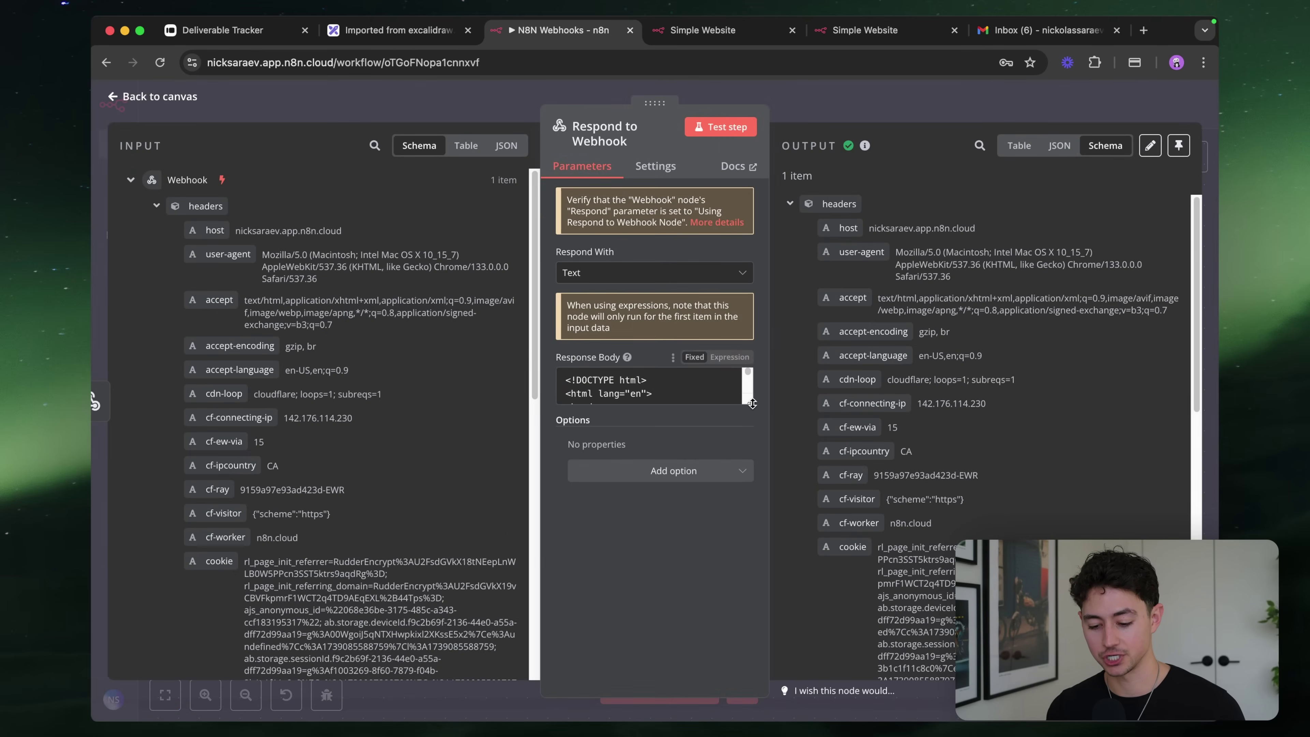
{"action": "left_click_drag", "start_coordinate": [749, 428], "coordinate": [753, 691]}
{"action": "left_click", "coordinate": [729, 357]}
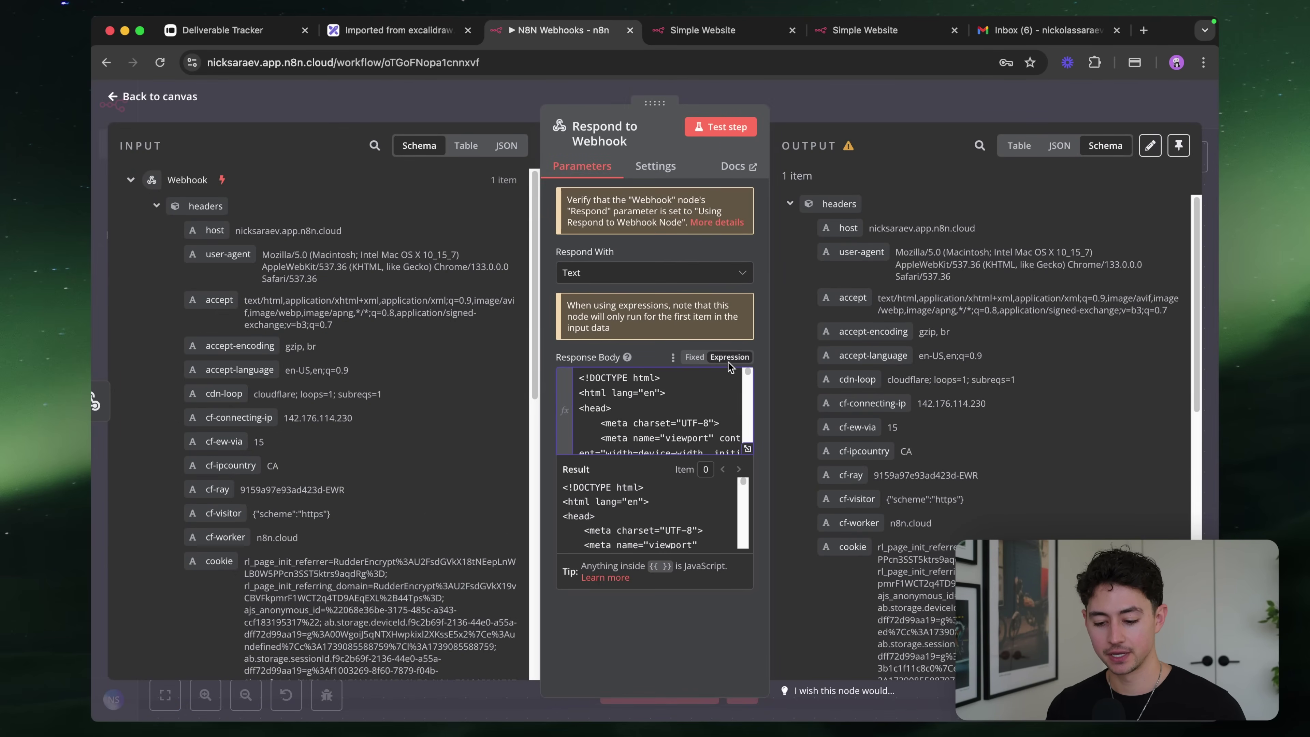
{"action": "left_click", "coordinate": [748, 448]}
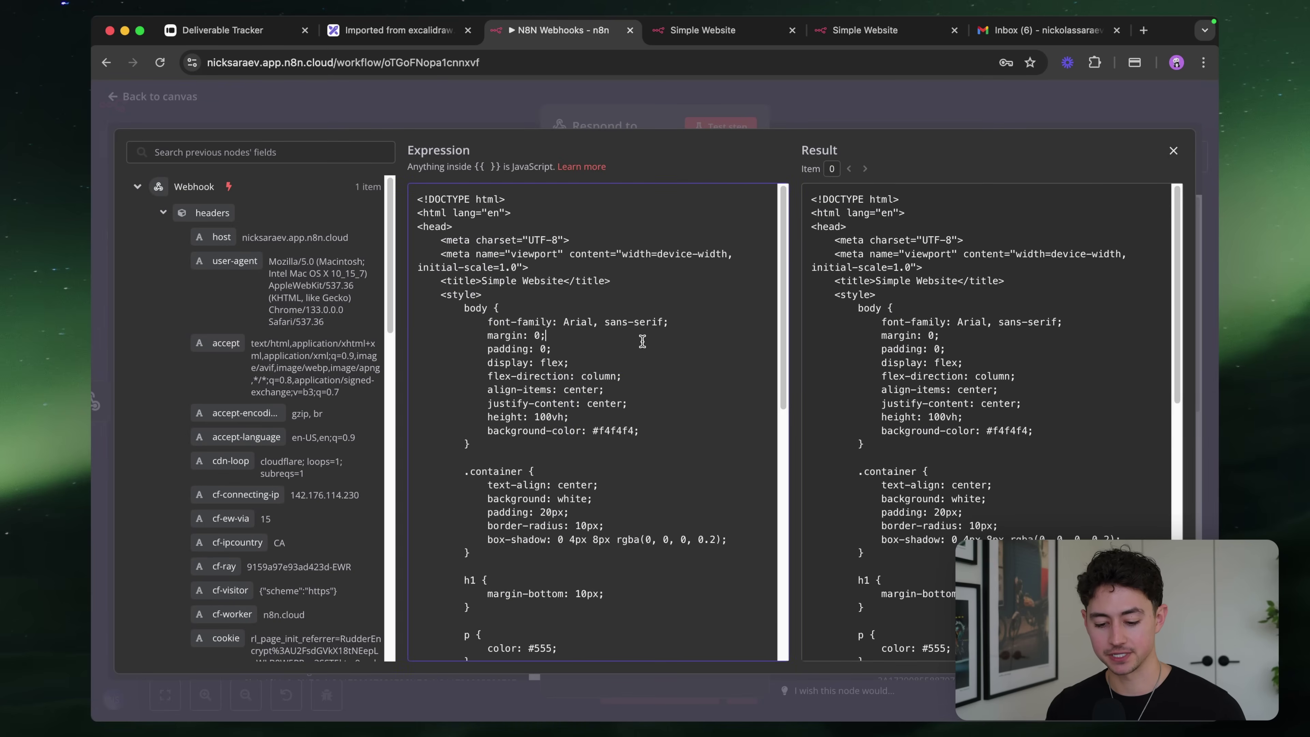
{"action": "type", "text": "guest"}
{"action": "key", "text": "Return"}
{"action": "key", "text": "Return"}
{"action": "key", "text": "Return"}
{"action": "key", "text": "Return"}
{"action": "key", "text": "Return"}
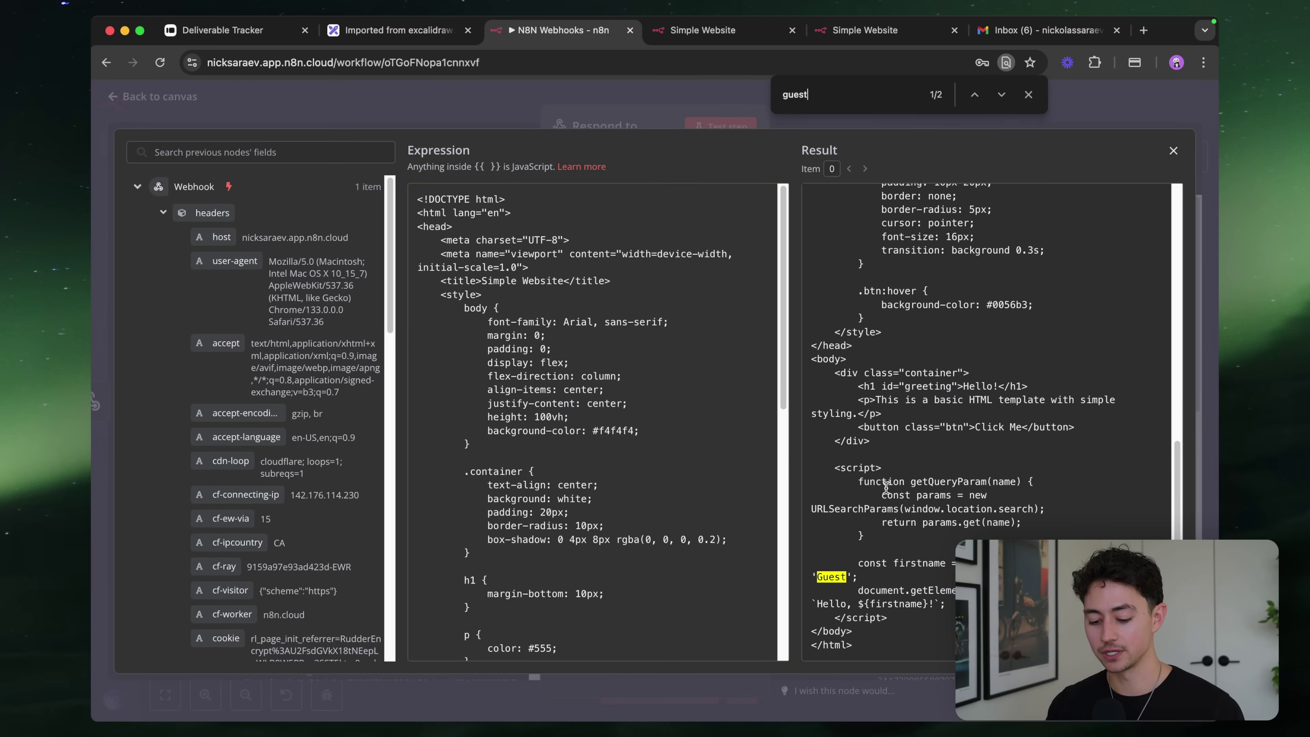
Delete the greeting <script> block from the response HTML
{"action": "left_click_drag", "start_coordinate": [888, 446], "coordinate": [934, 622]}
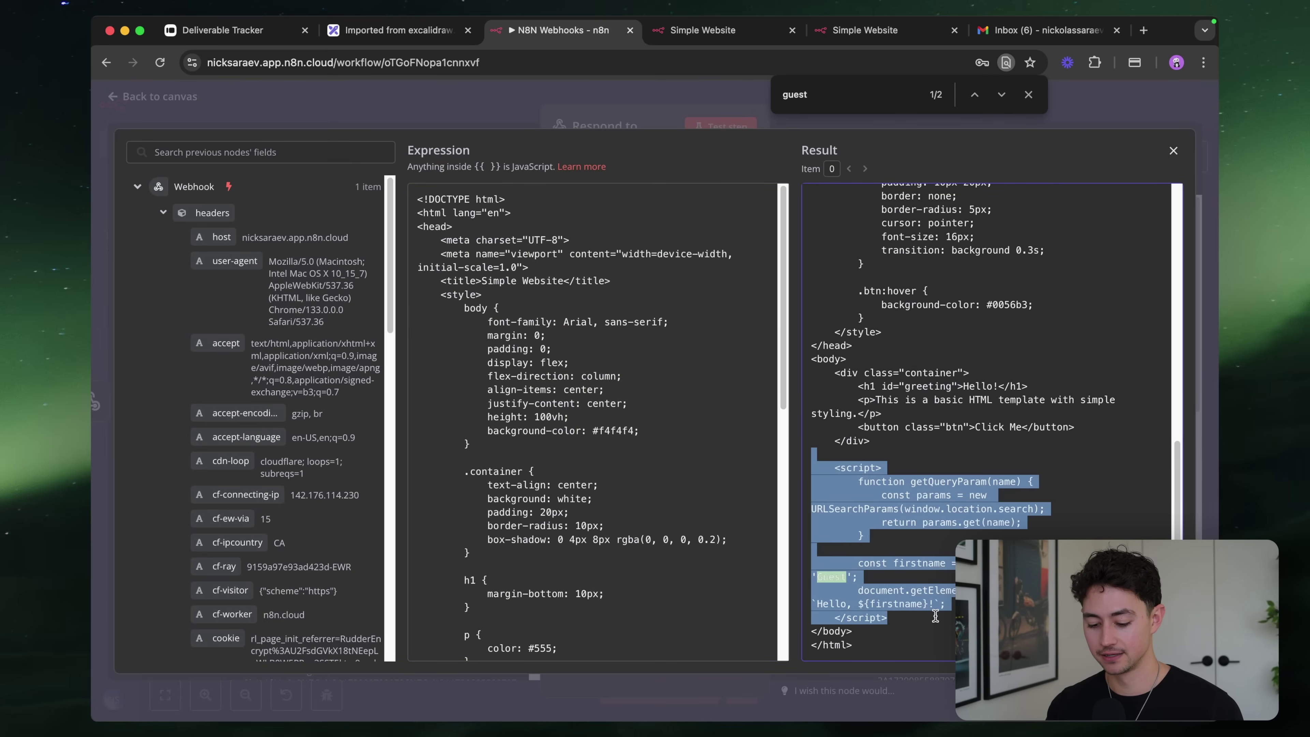
{"action": "left_click", "coordinate": [947, 603]}
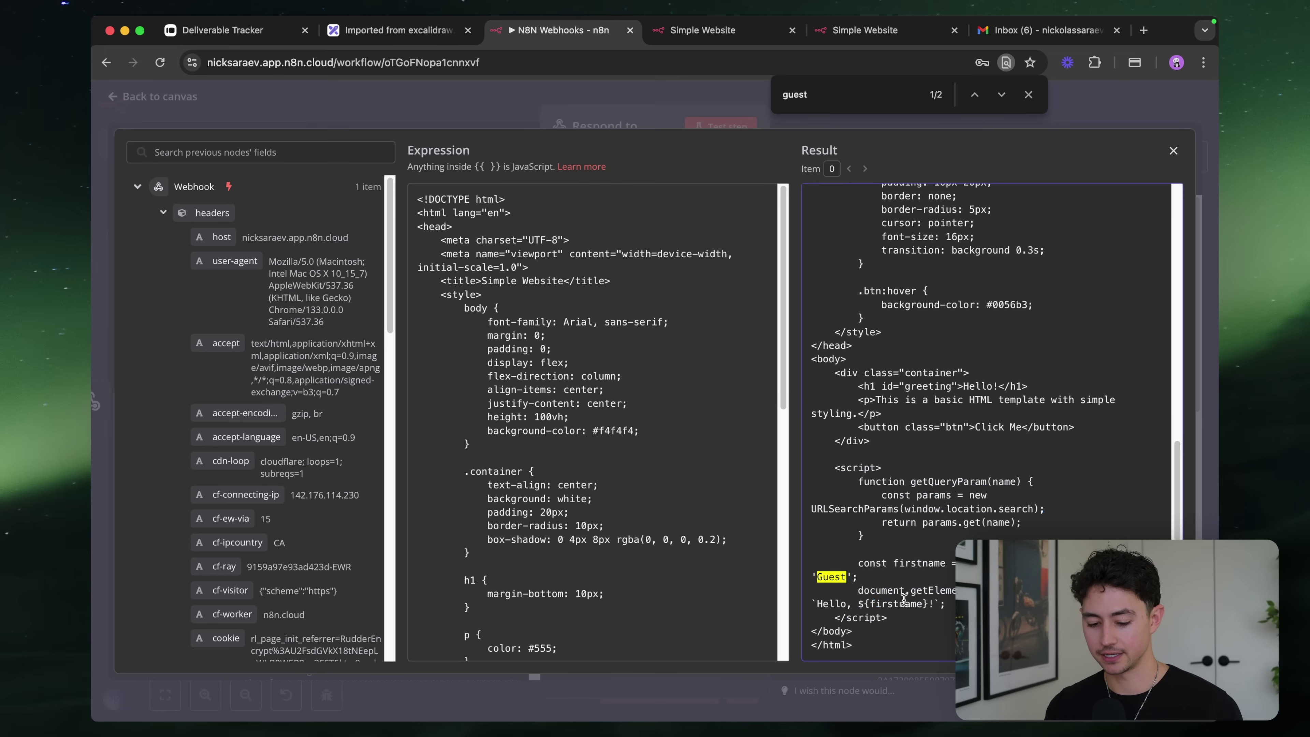
{"action": "scroll", "coordinate": [603, 573], "scroll_direction": "down", "scroll_amount": 10}
{"action": "left_click_drag", "start_coordinate": [499, 447], "coordinate": [557, 616]}
{"action": "key", "text": "BackSpace"}
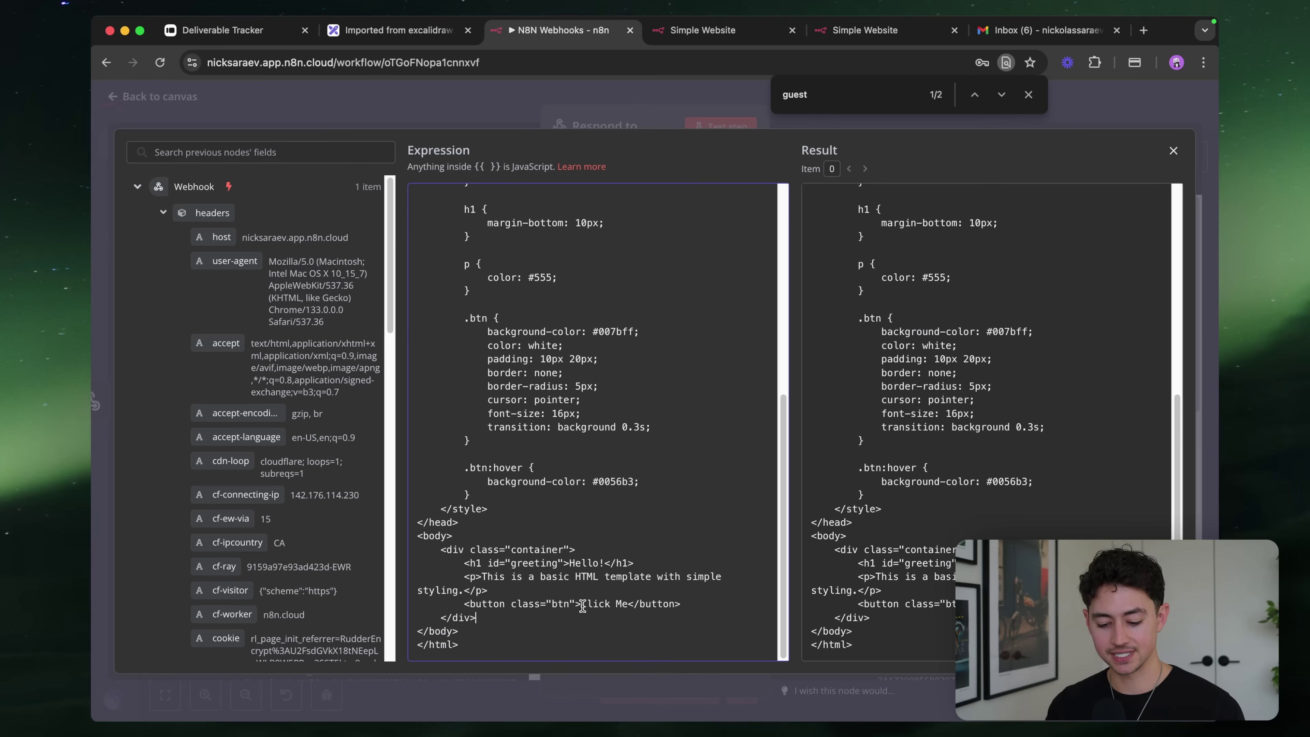
Insert {{ $json.query.firstName }} after 'Hello, ' in the h1, then close the editor and run the step
{"action": "left_click", "coordinate": [606, 564]}
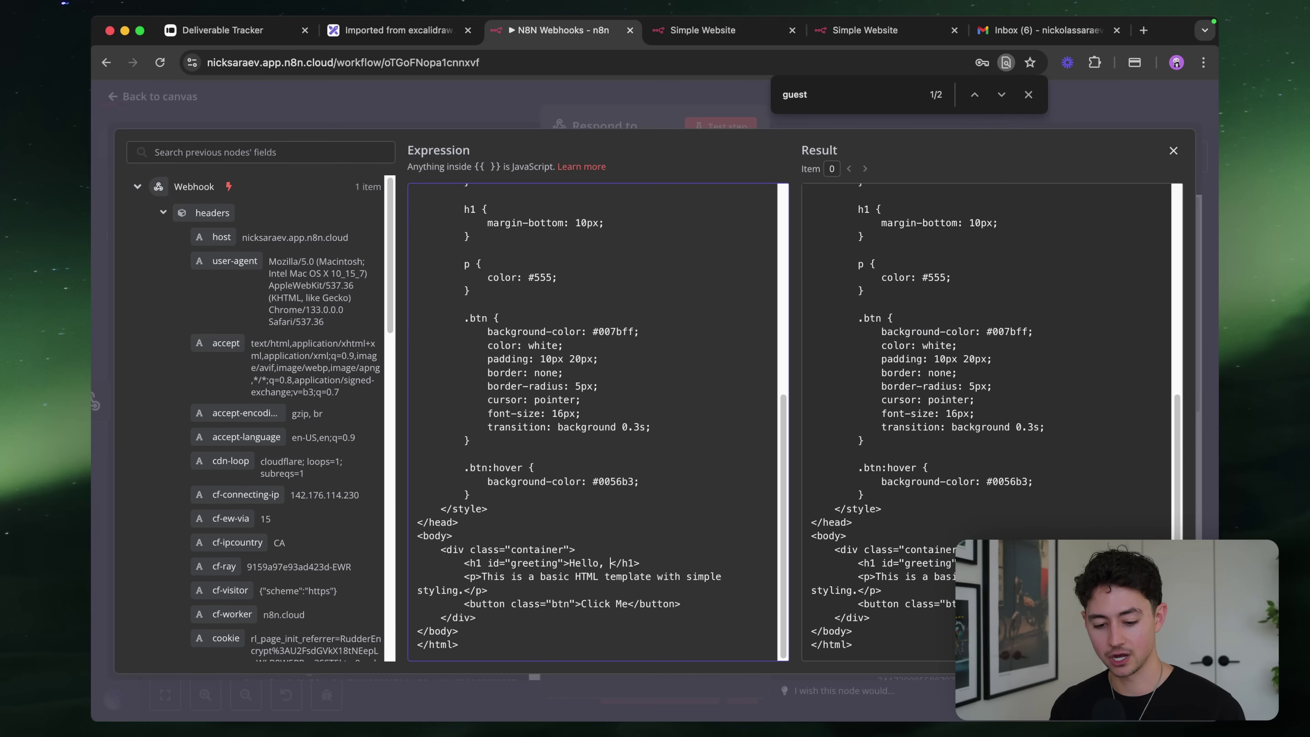
{"action": "scroll", "coordinate": [336, 495], "scroll_direction": "down", "scroll_amount": 10}
{"action": "left_click_drag", "start_coordinate": [217, 540], "coordinate": [638, 573]}
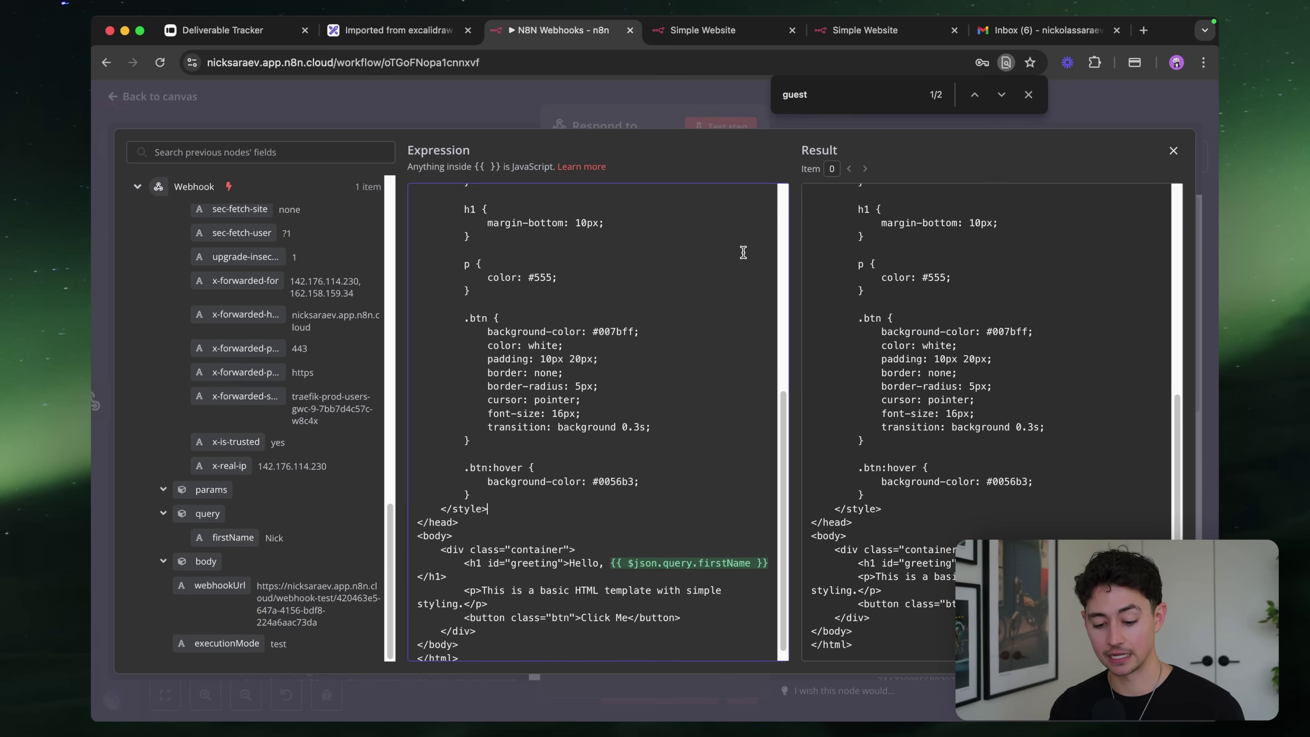
{"action": "left_click", "coordinate": [707, 124]}
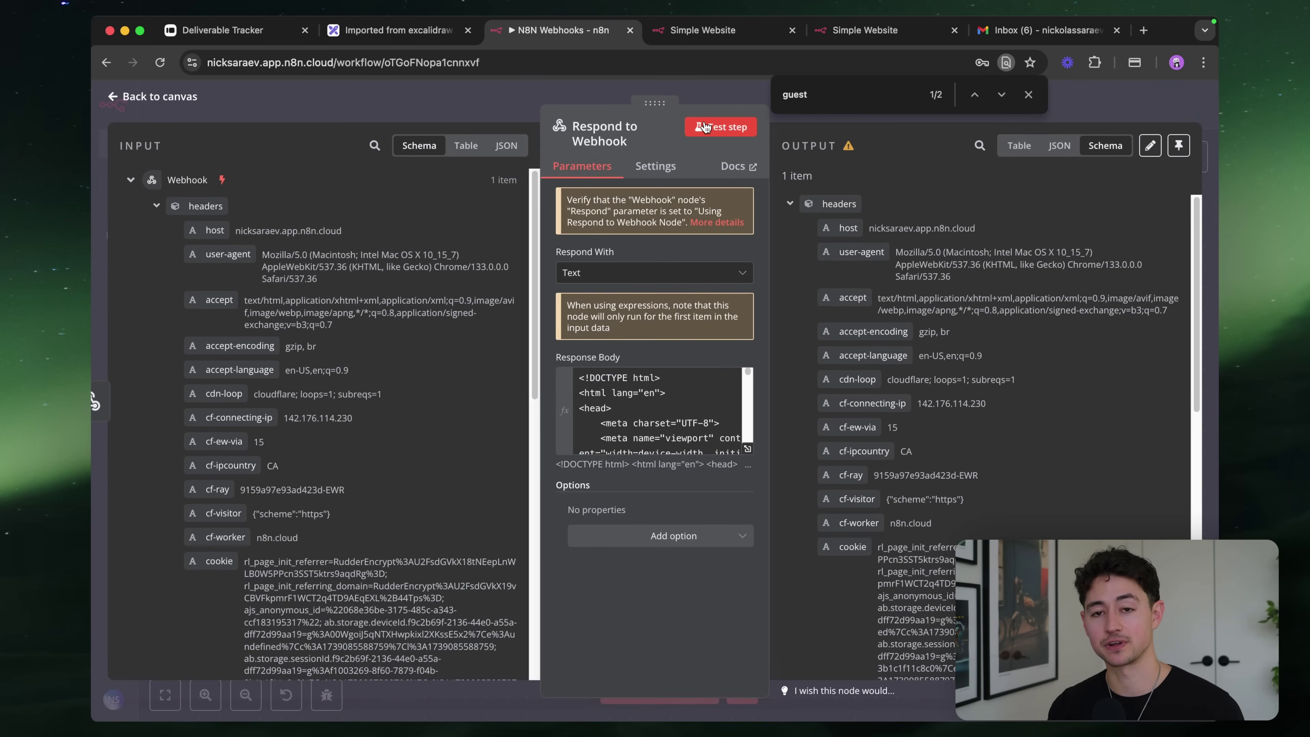
{"action": "left_click", "coordinate": [704, 127]}
Reload the Simple Website page with firstName=Nick so it reads 'Hello, Nick', then return to n8n
{"action": "left_click", "coordinate": [703, 30]}
{"action": "left_click", "coordinate": [647, 72]}
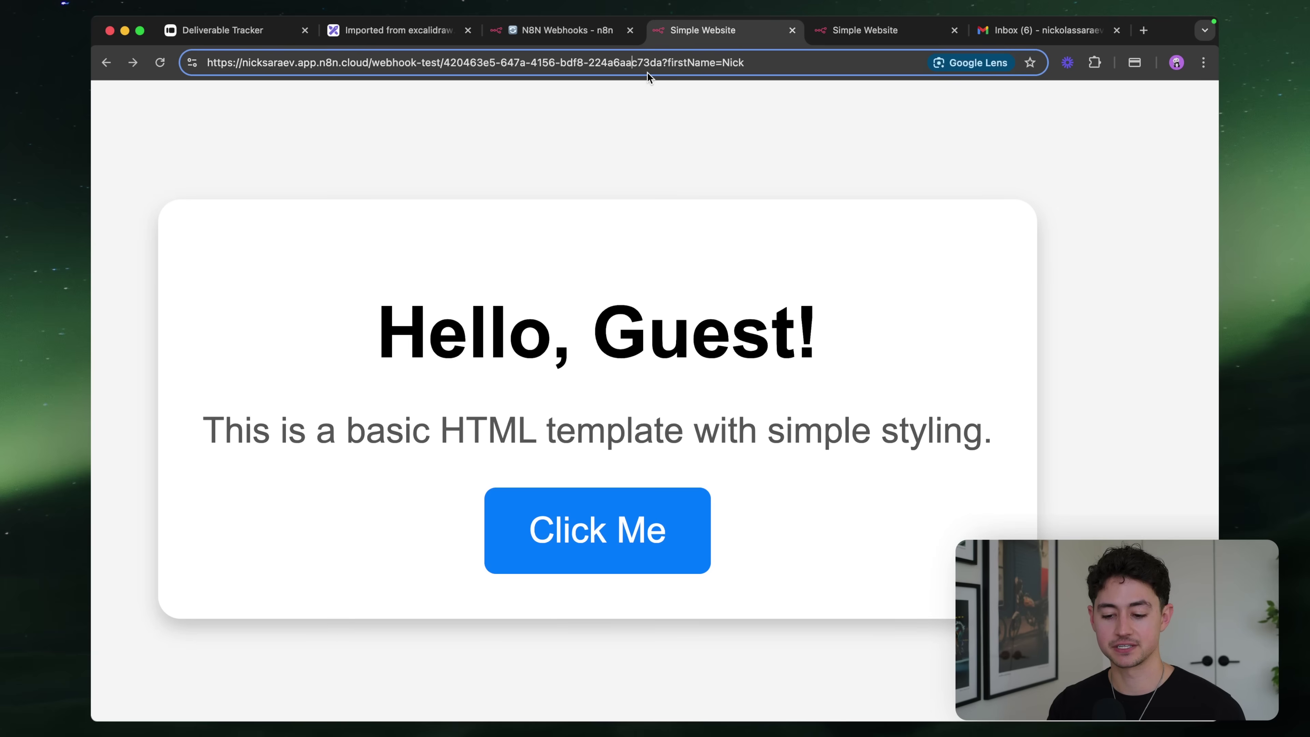
{"action": "key", "text": "Return"}
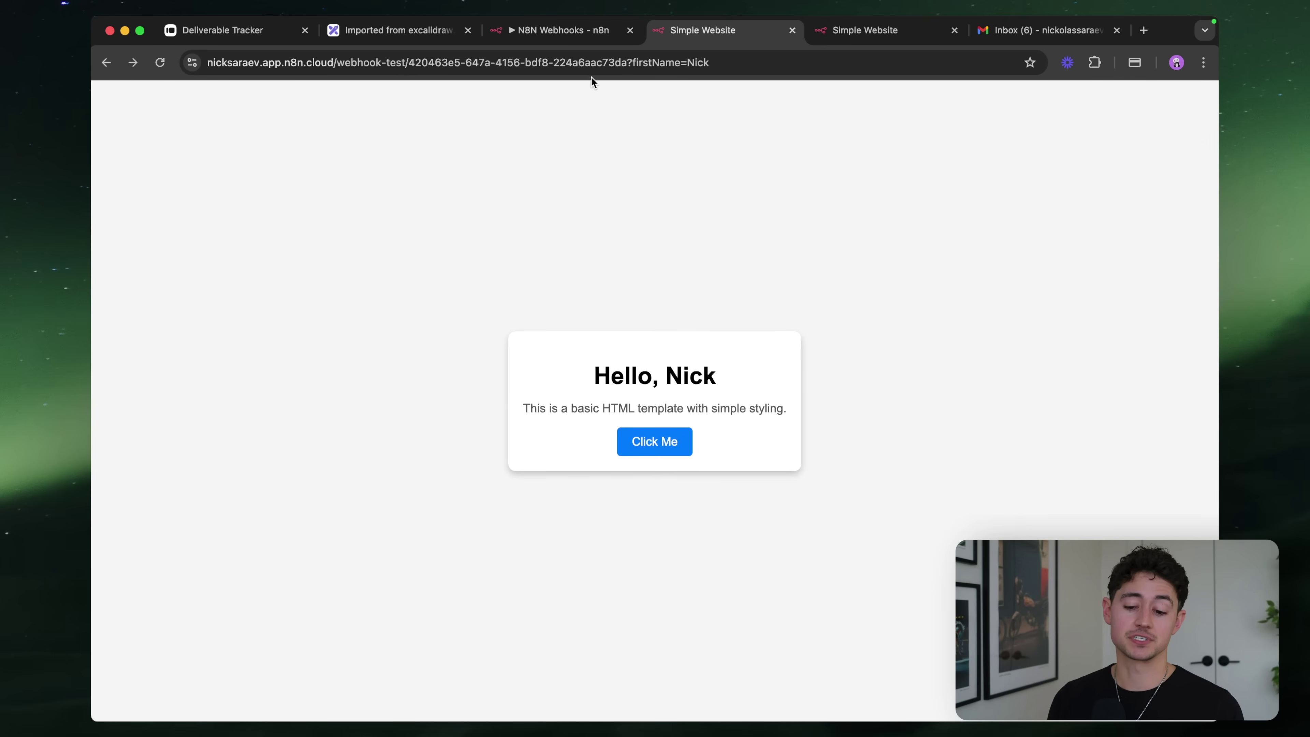
{"action": "left_click", "coordinate": [575, 34]}
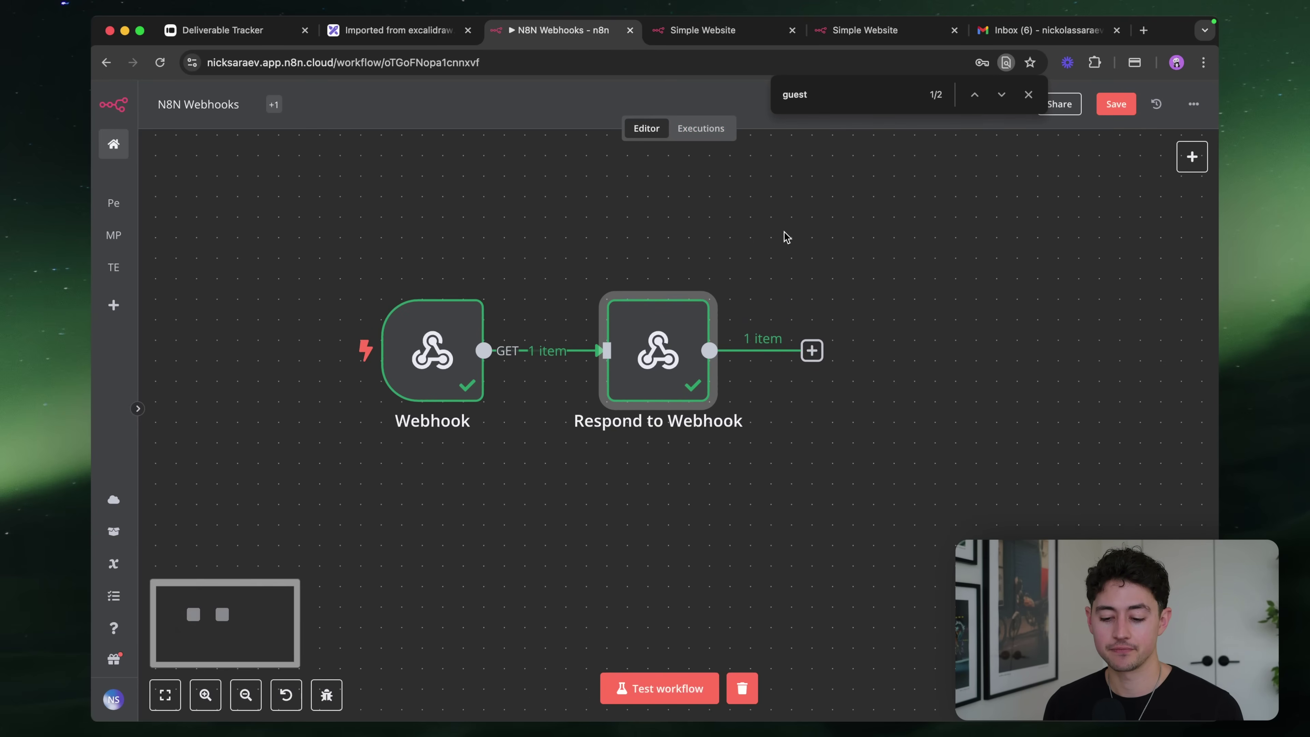
{"action": "double_click", "coordinate": [681, 330]}
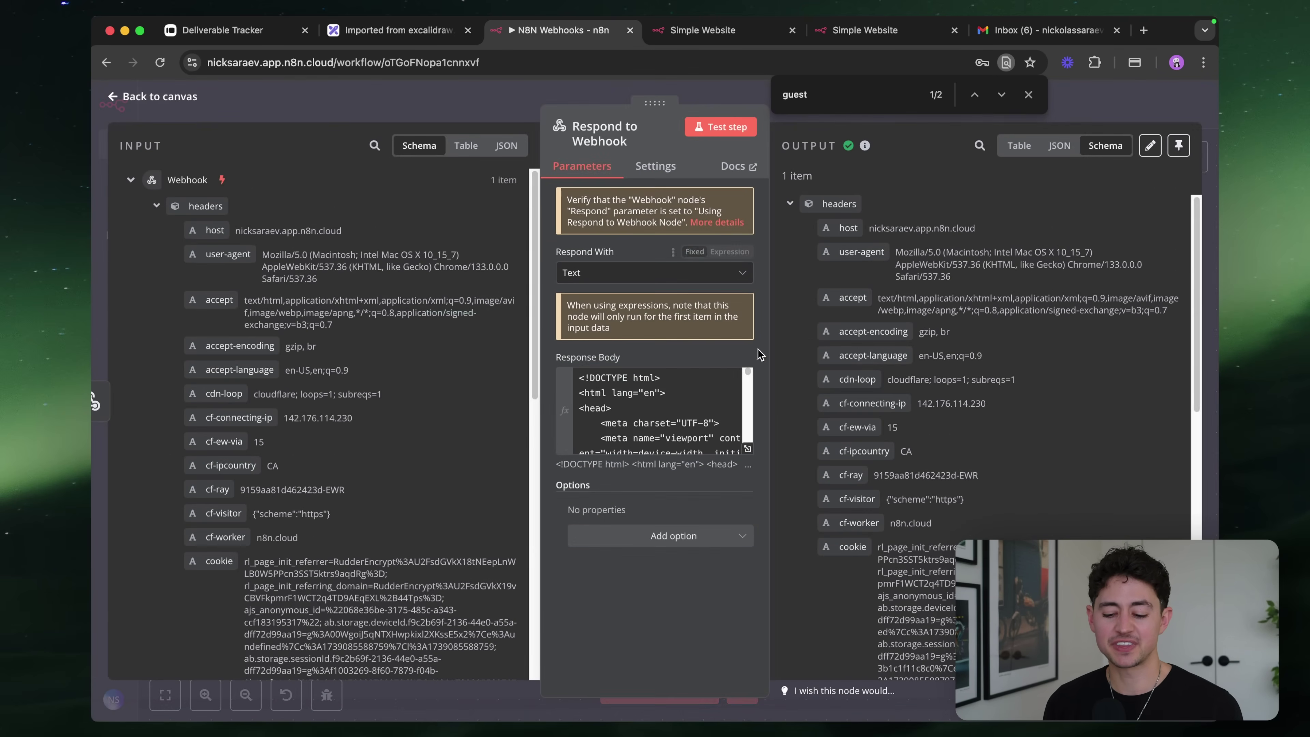
{"action": "left_click", "coordinate": [687, 274]}
{"action": "scroll", "coordinate": [665, 362], "scroll_direction": "up", "scroll_amount": 3}
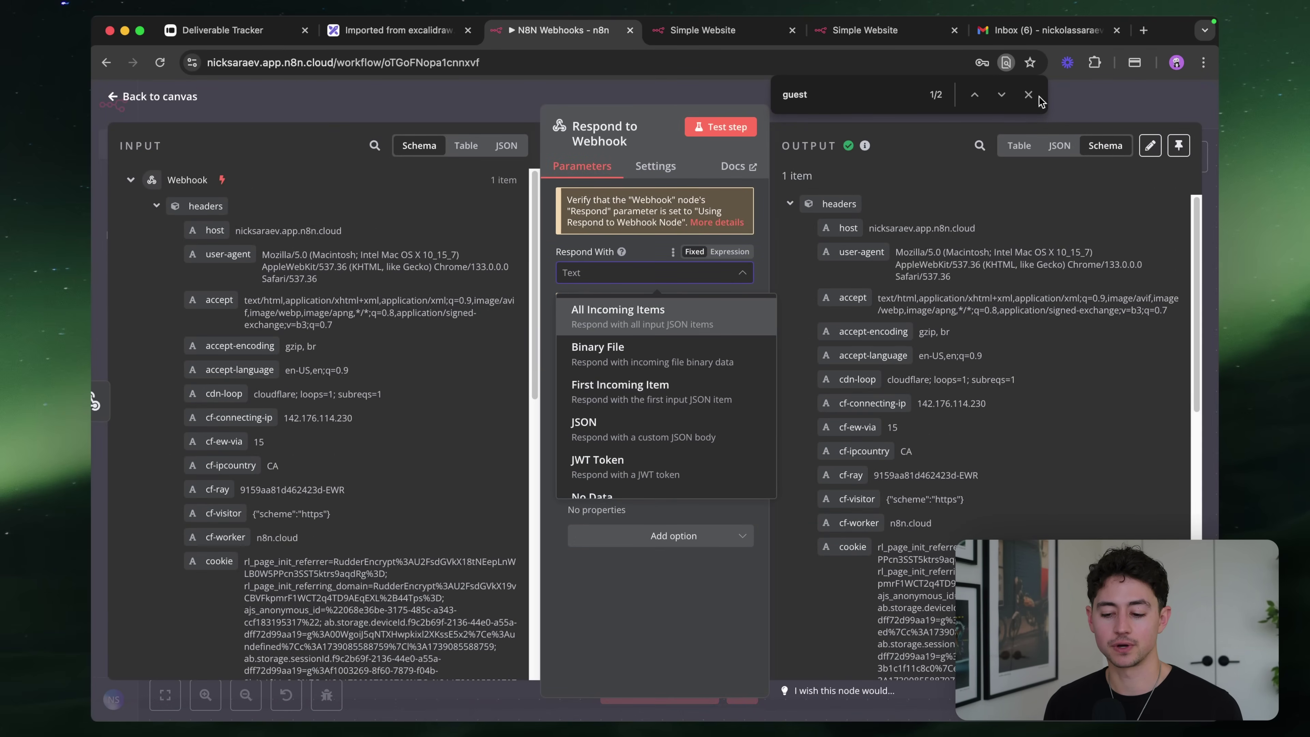
{"action": "left_click", "coordinate": [1073, 100]}
{"action": "left_click", "coordinate": [1028, 95]}
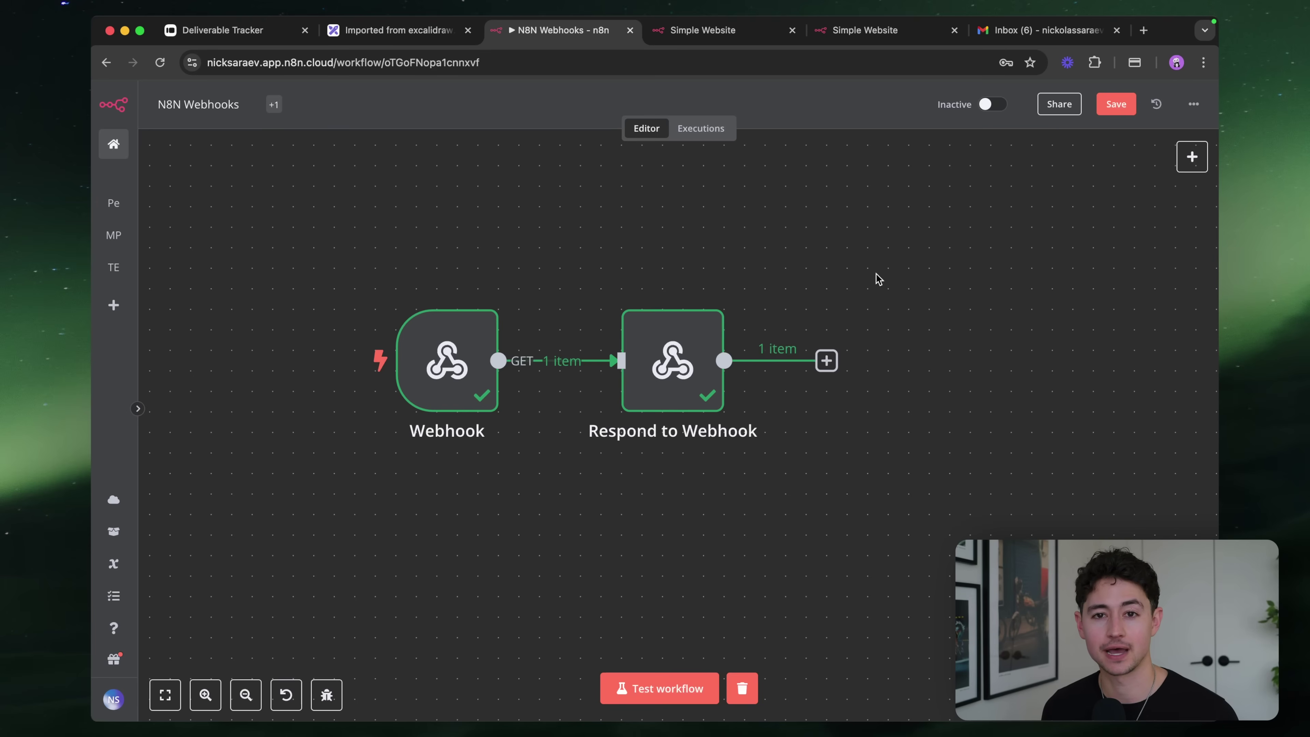
{"action": "scroll", "coordinate": [578, 290], "scroll_direction": "left", "scroll_amount": 3}
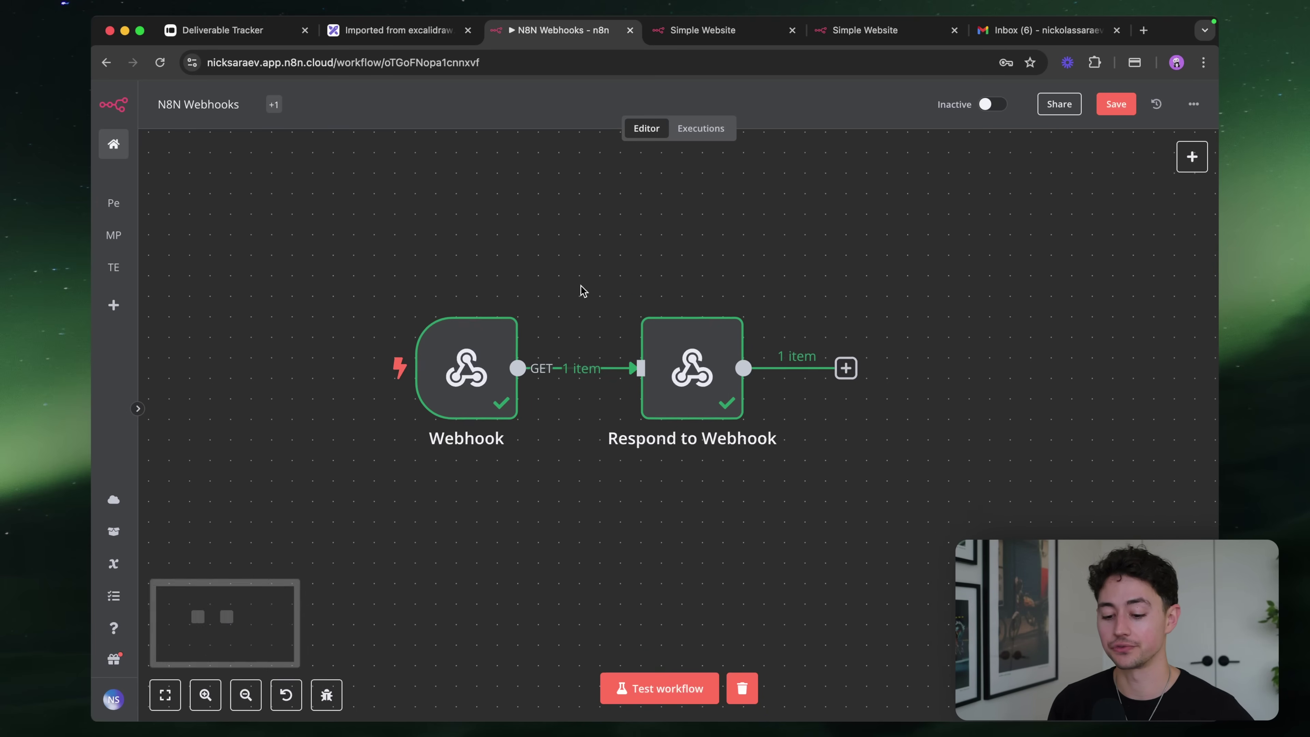
Open the Webhook node and review its Authentication options without changing them
{"action": "double_click", "coordinate": [527, 366]}
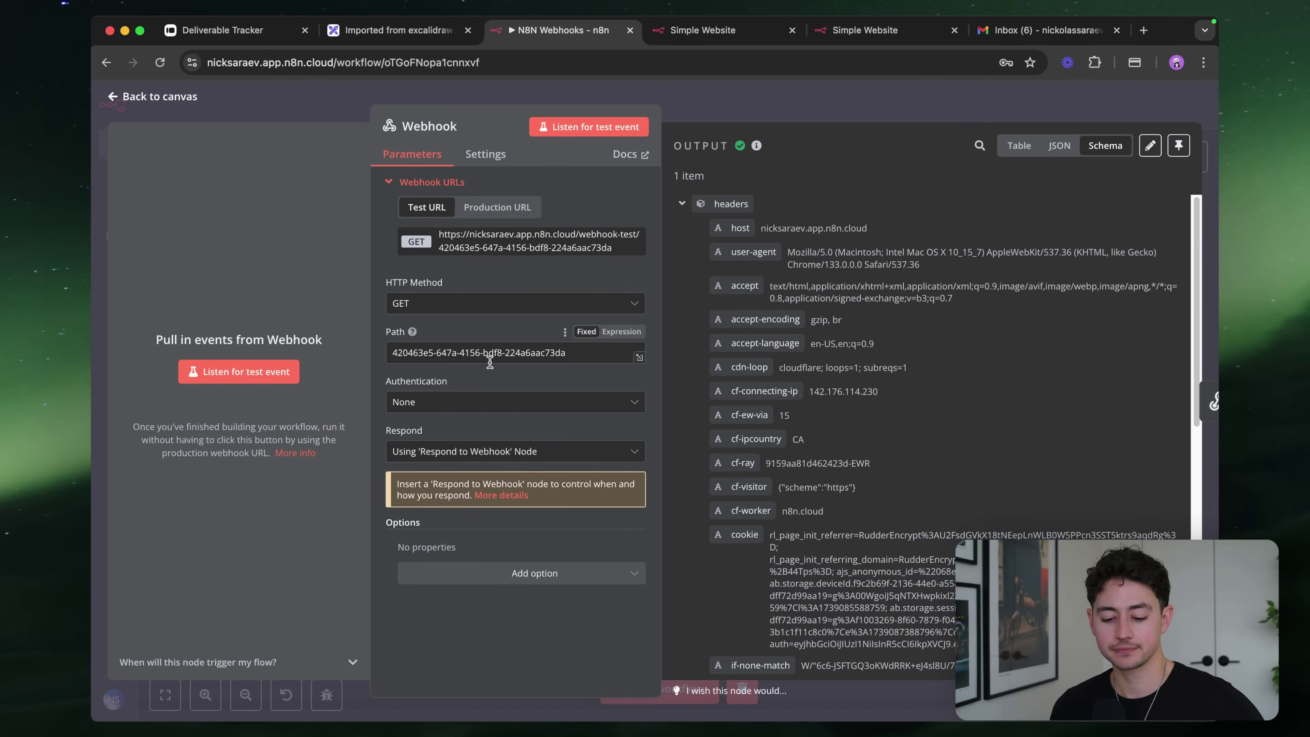
{"action": "left_click", "coordinate": [420, 402]}
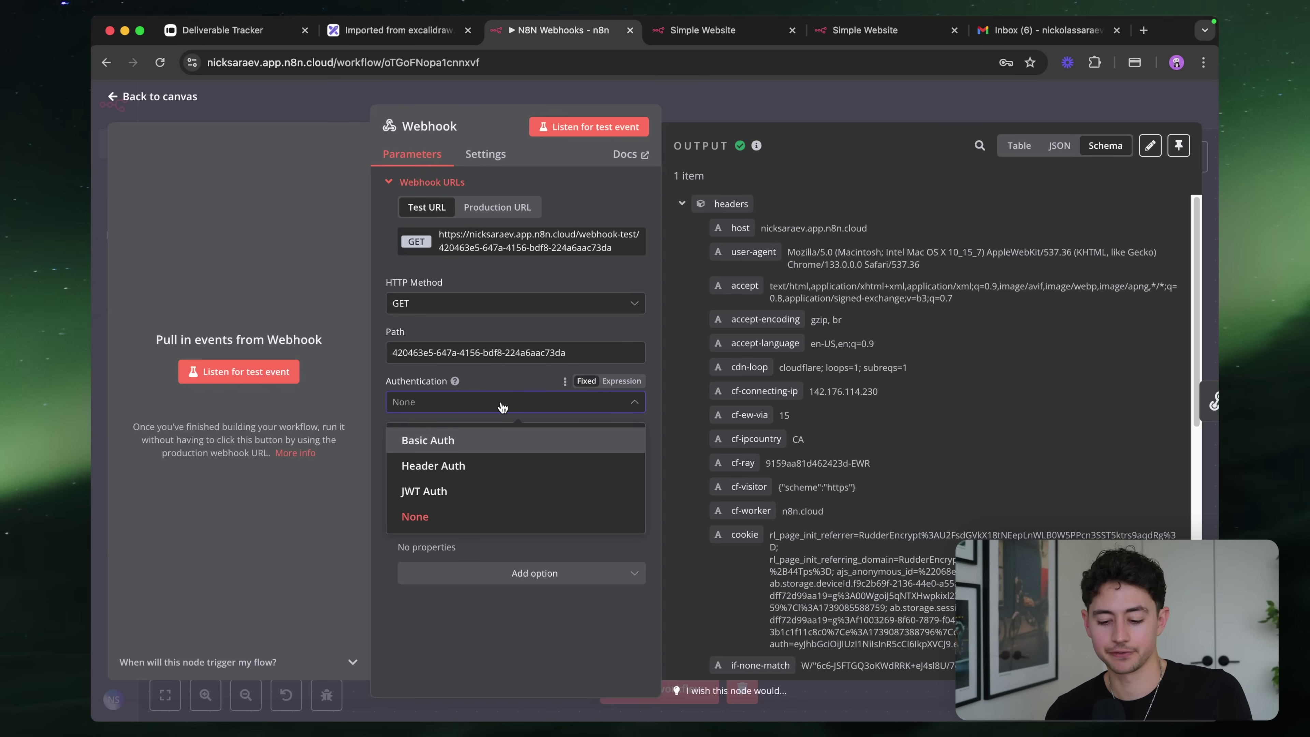
{"action": "left_click", "coordinate": [488, 394]}
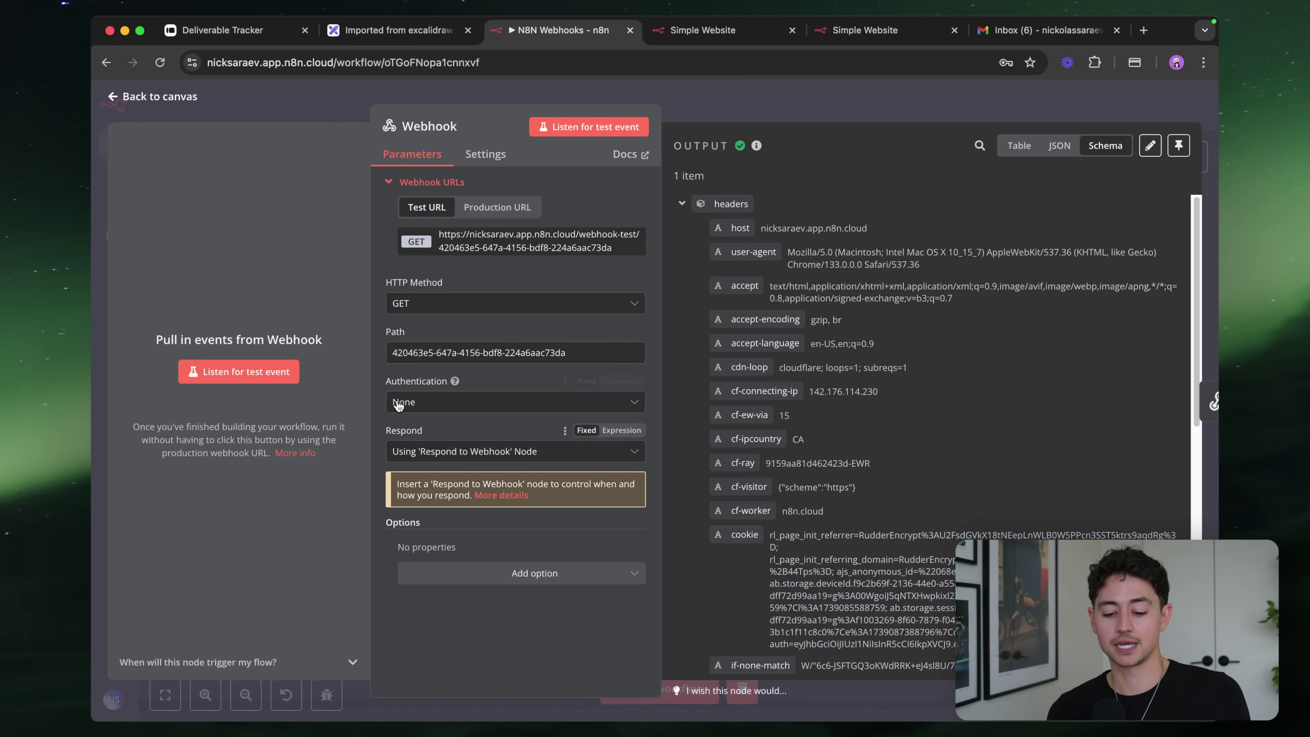
{"action": "left_click", "coordinate": [444, 405]}
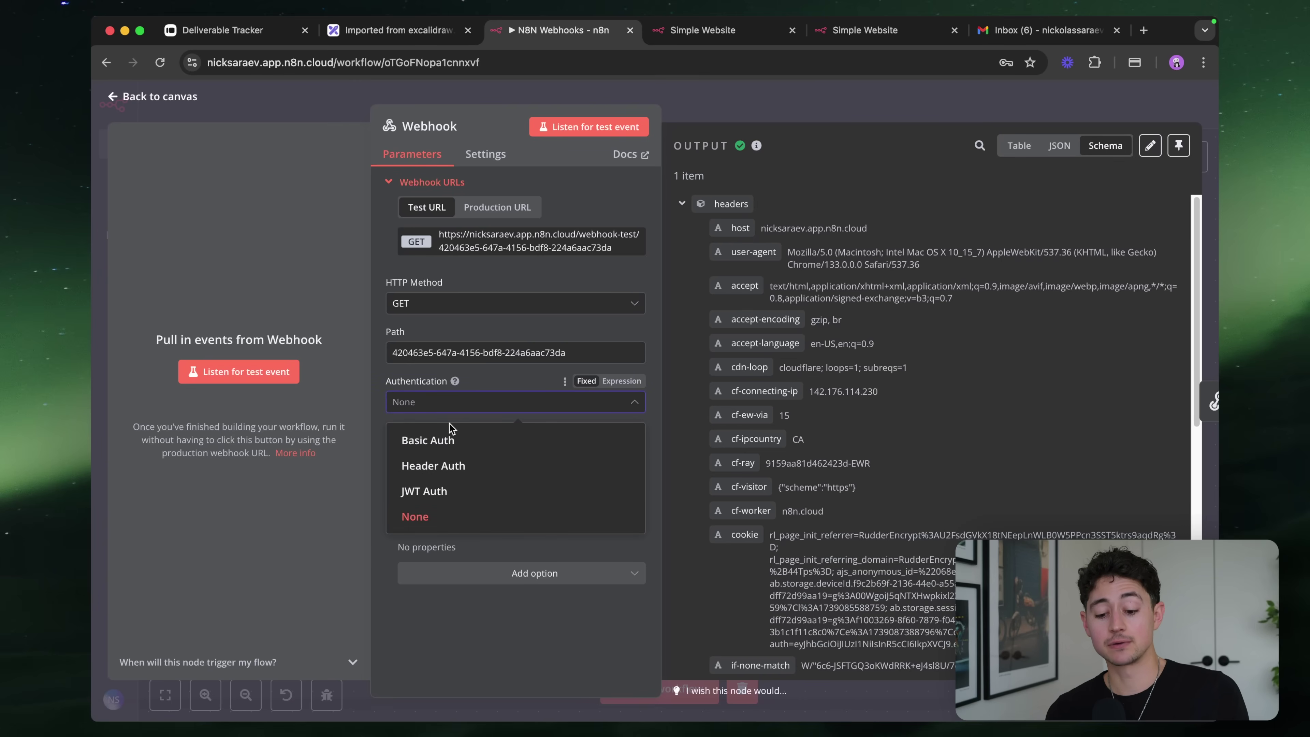
{"action": "key", "text": "Escape"}
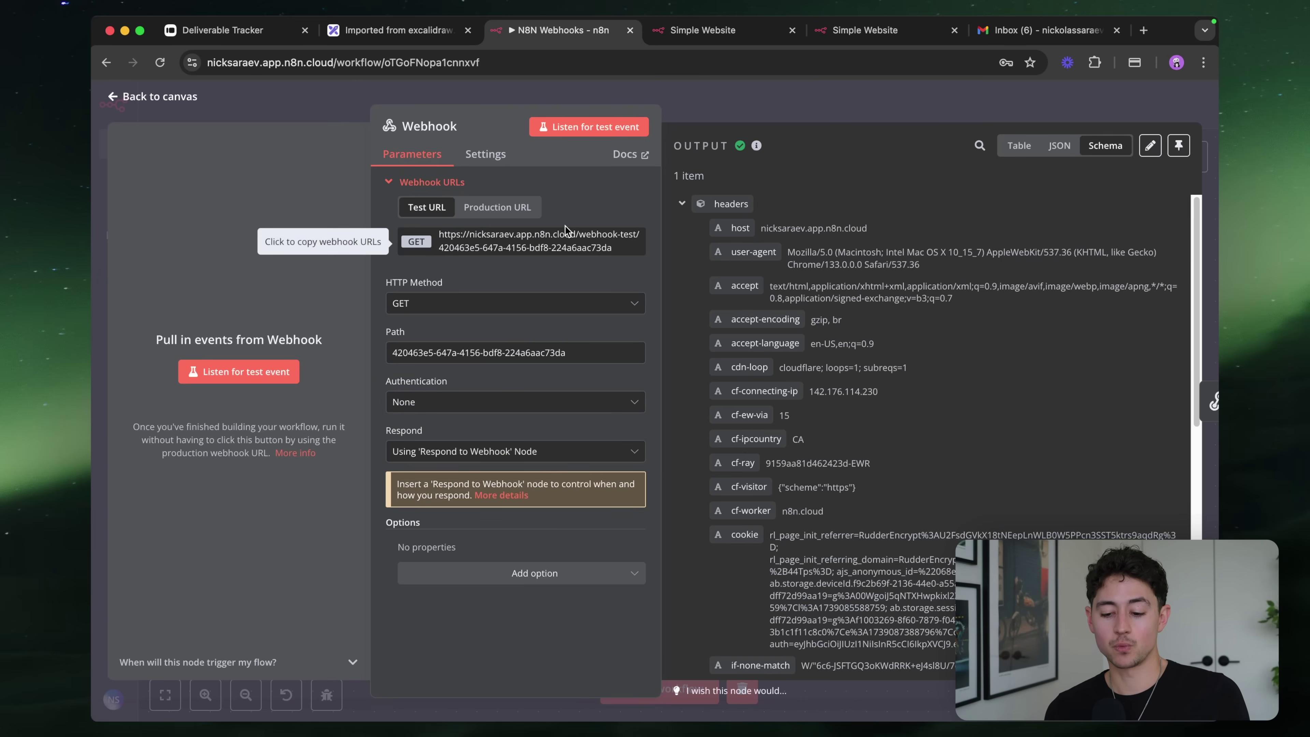
Copy the Webhook test URL, start listening, and load the URL in a new browser tab
{"action": "left_click", "coordinate": [442, 246]}
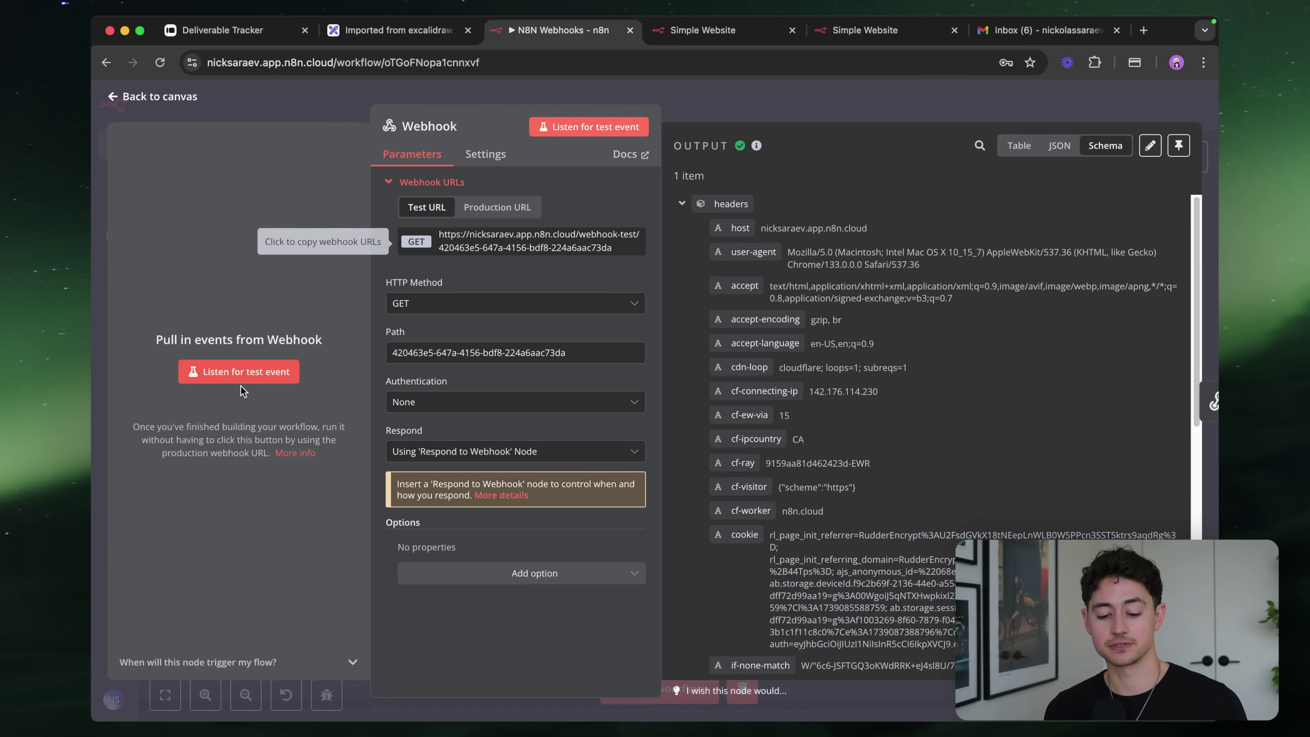
{"action": "left_click", "coordinate": [247, 382]}
{"action": "key", "text": "super+t"}
{"action": "key", "text": "Return"}
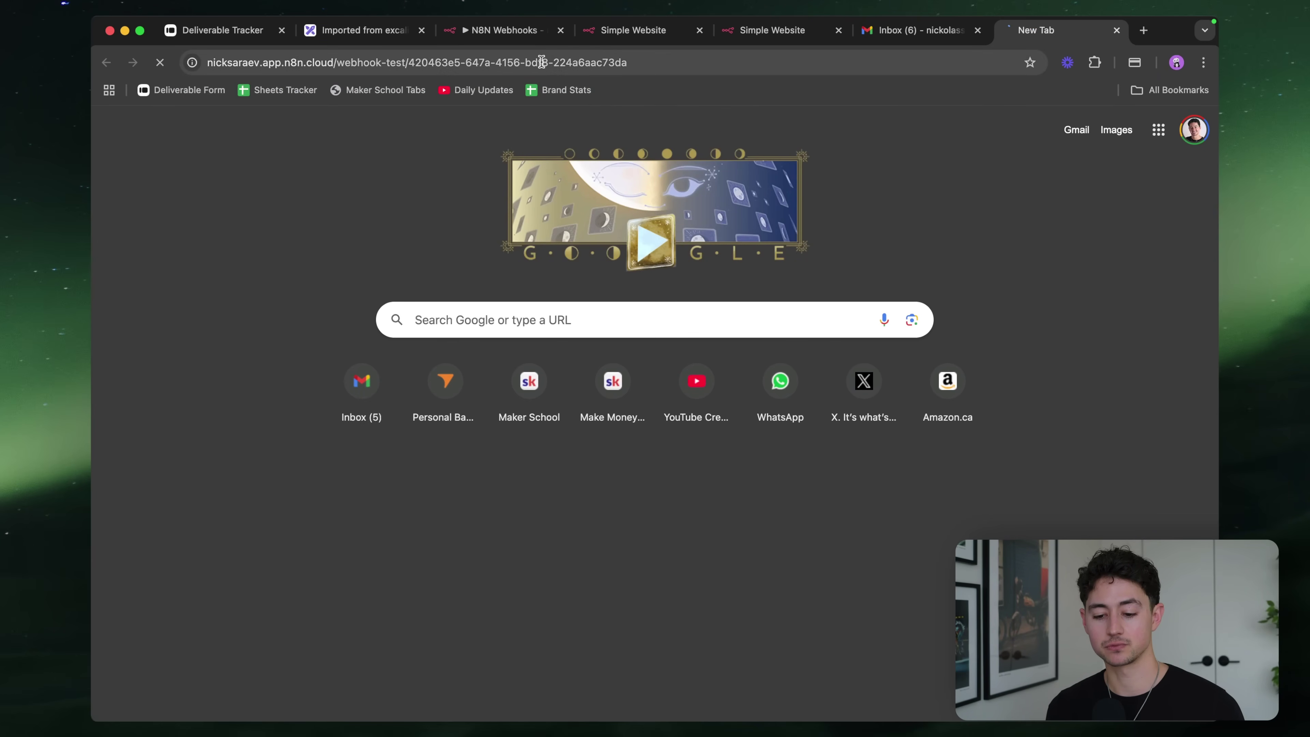
Move the new tab beside the n8n tab and reopen the Webhook's Authentication options
{"action": "key", "text": "super+3"}
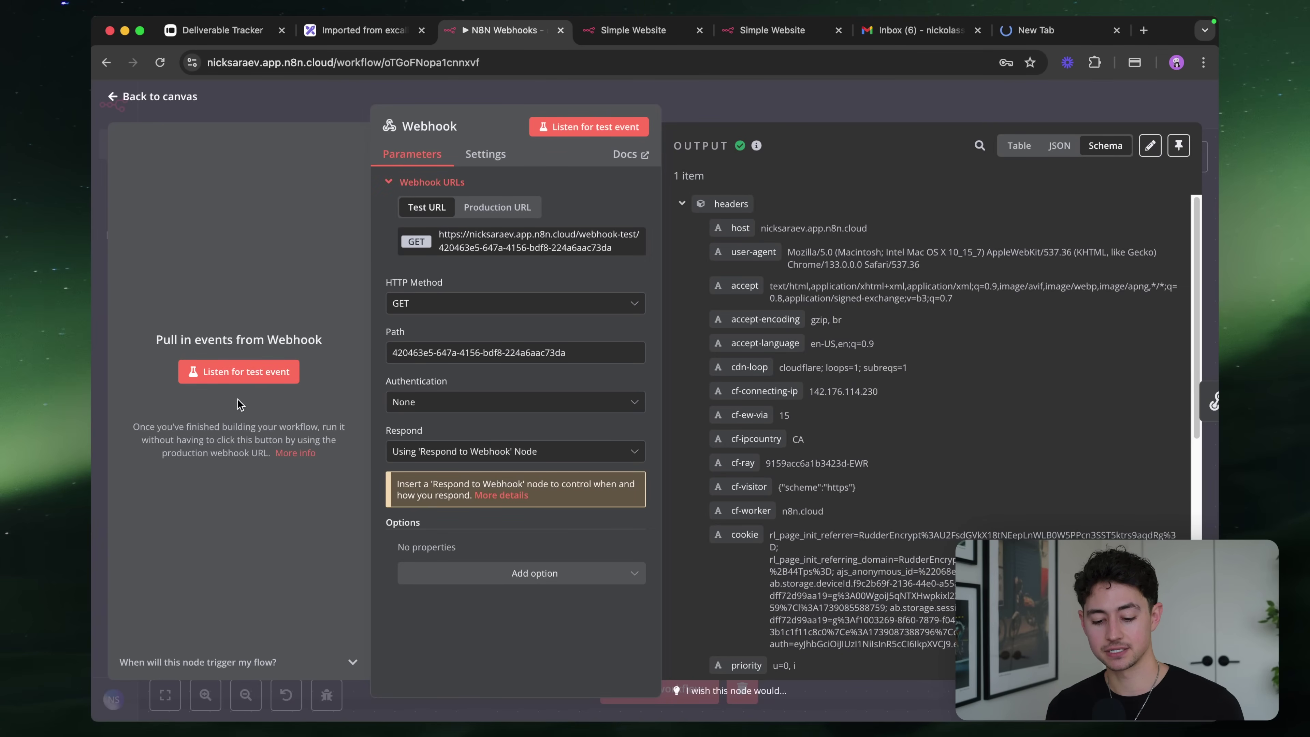
{"action": "left_click_drag", "start_coordinate": [1031, 30], "coordinate": [647, 33]}
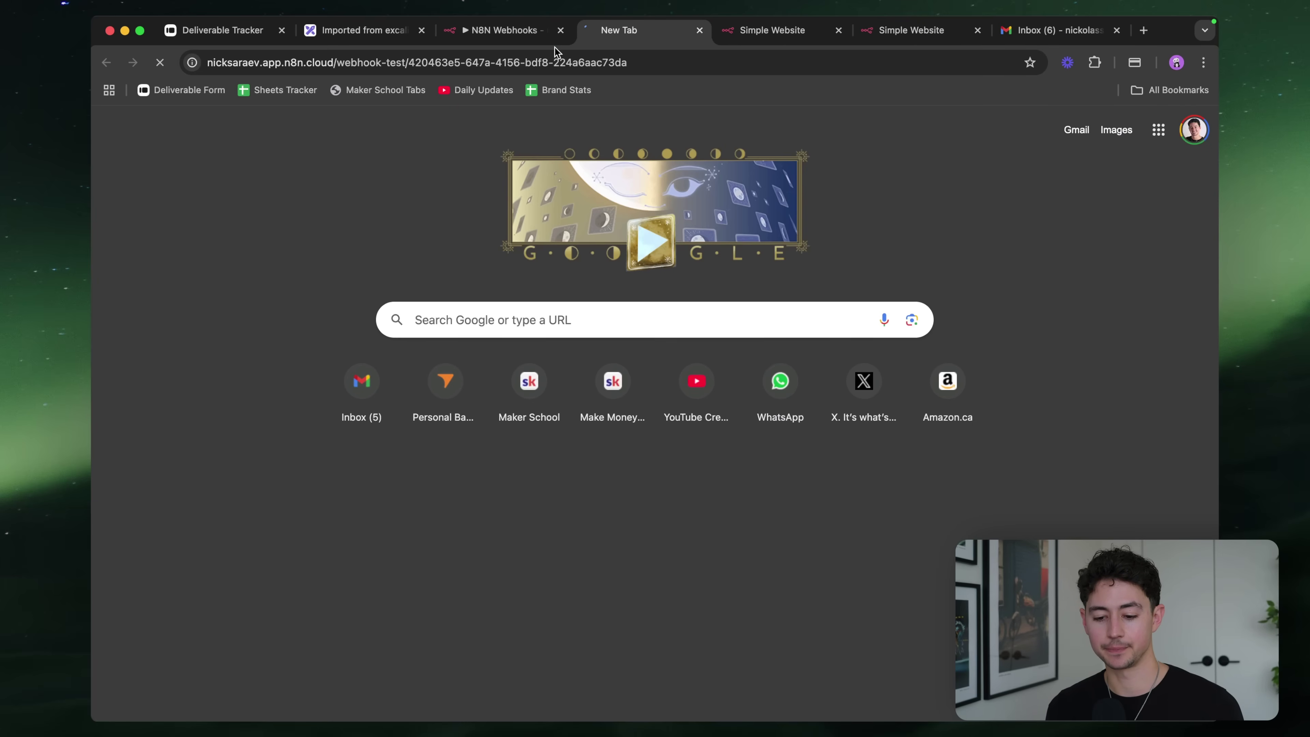
{"action": "left_click", "coordinate": [512, 34]}
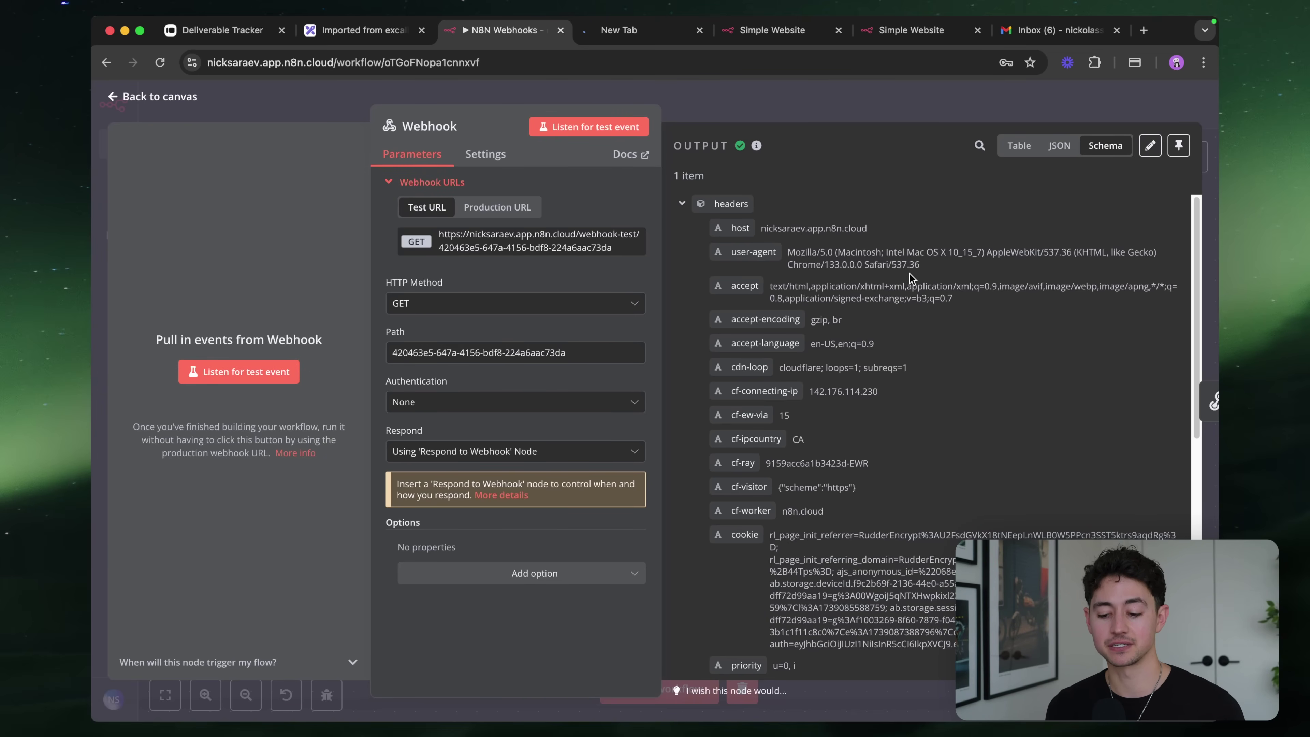
{"action": "scroll", "coordinate": [913, 275], "scroll_direction": "up", "scroll_amount": 3}
{"action": "scroll", "coordinate": [938, 267], "scroll_direction": "down", "scroll_amount": 3}
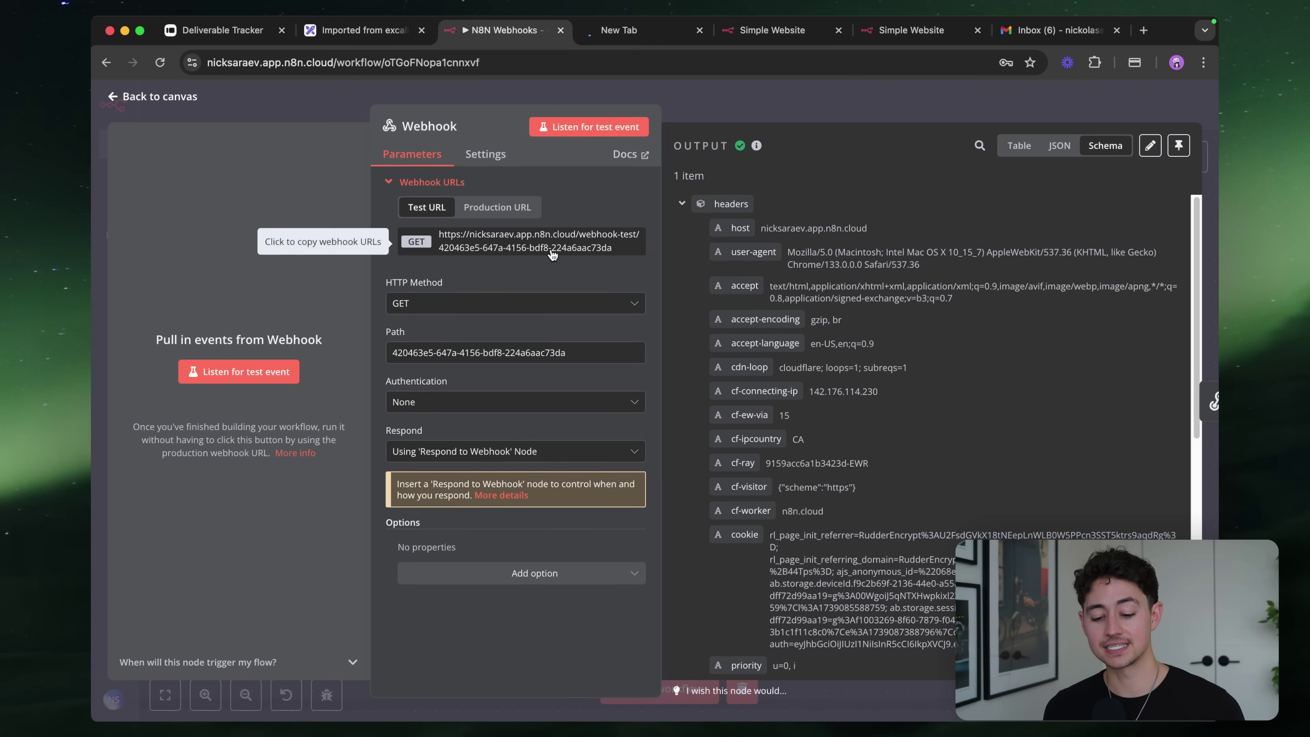
{"action": "left_click", "coordinate": [465, 404]}
Set Authentication to Basic Auth and create a new credential with a username and password
{"action": "left_click", "coordinate": [464, 438]}
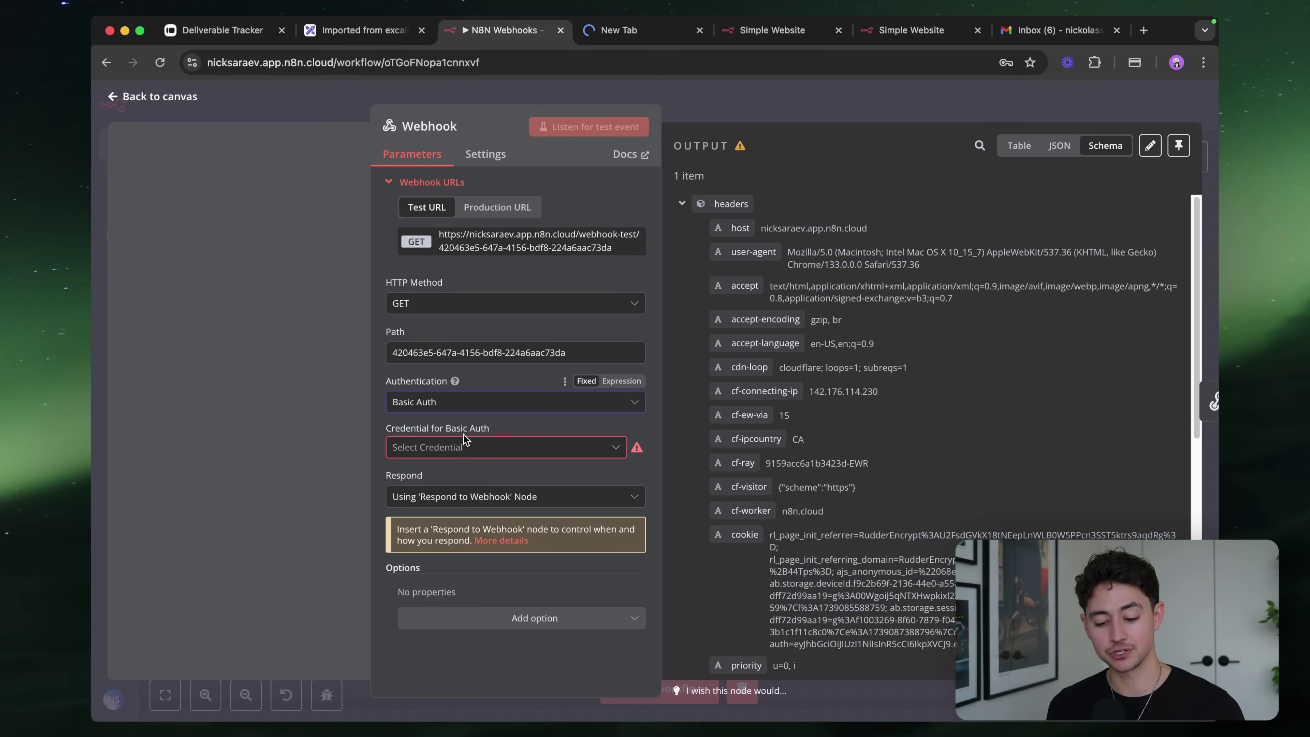
{"action": "left_click", "coordinate": [565, 452]}
{"action": "left_click", "coordinate": [563, 486]}
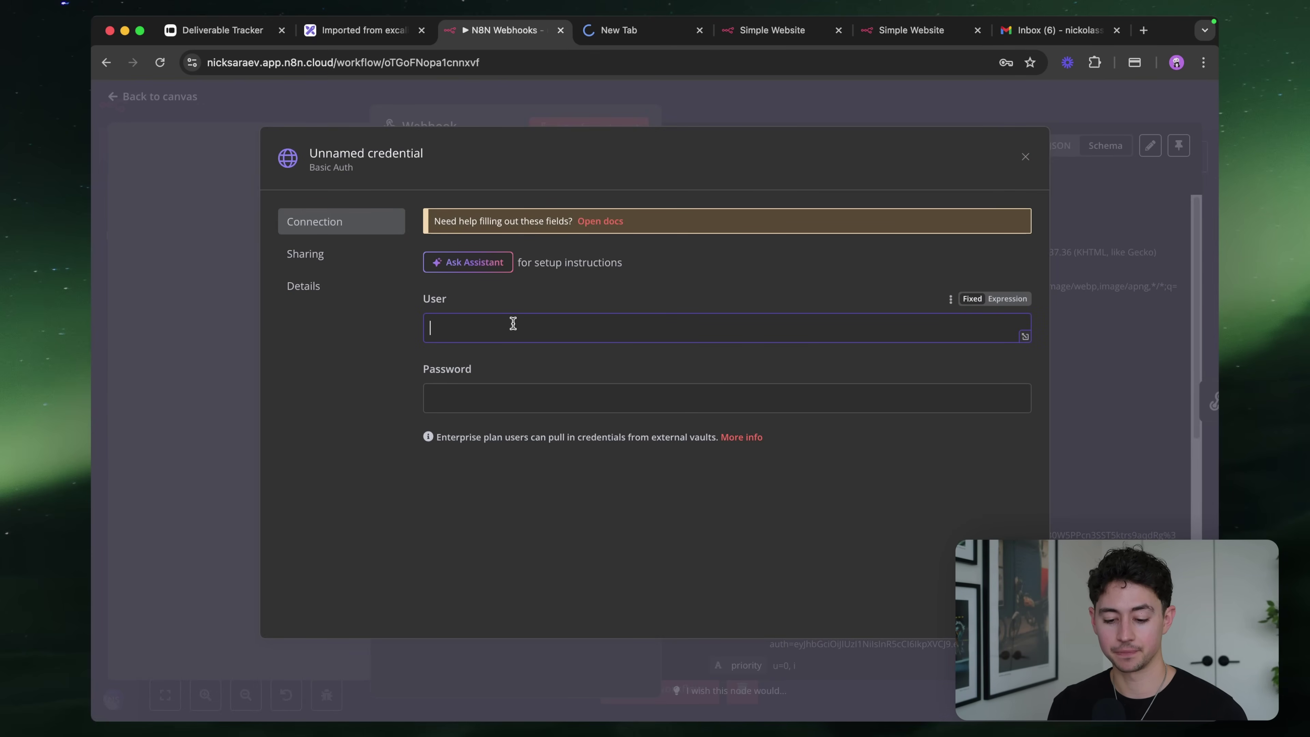
{"action": "type", "text": "username"}
{"action": "left_click", "coordinate": [547, 389]}
{"action": "type", "text": "p"}
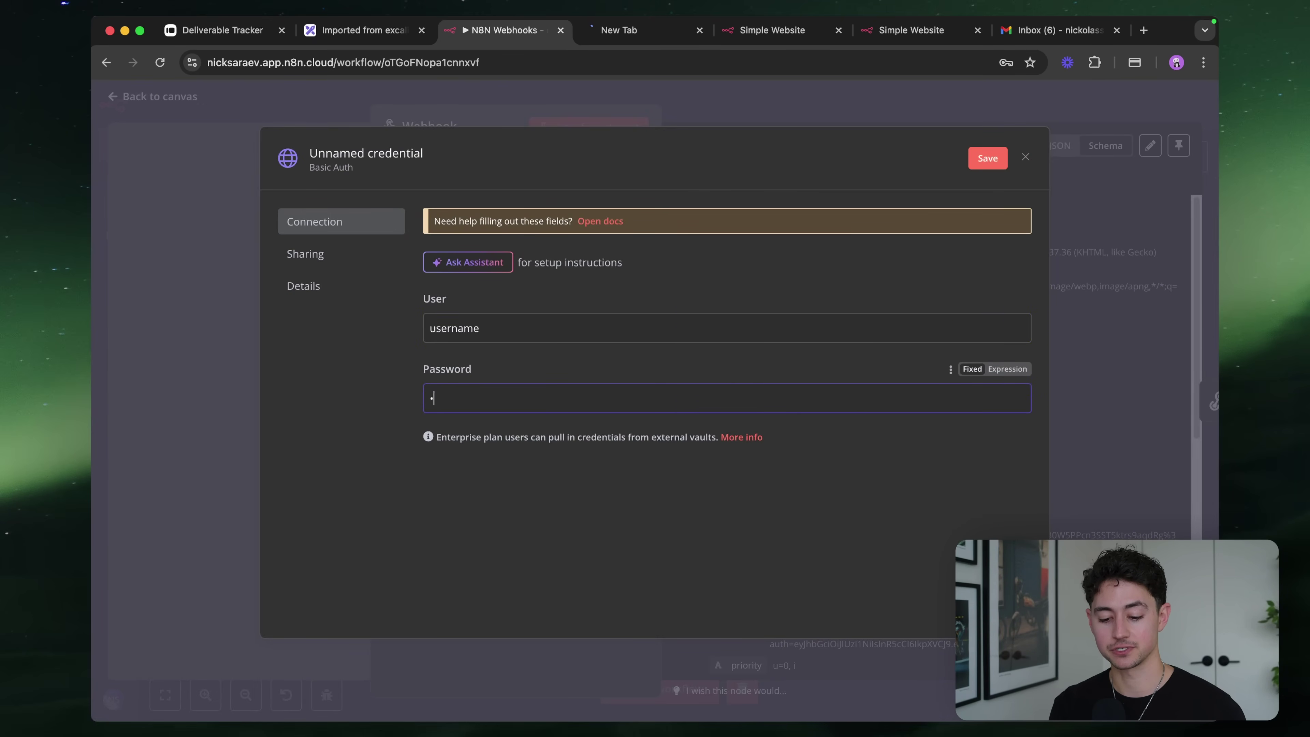
{"action": "type", "text": "assword"}
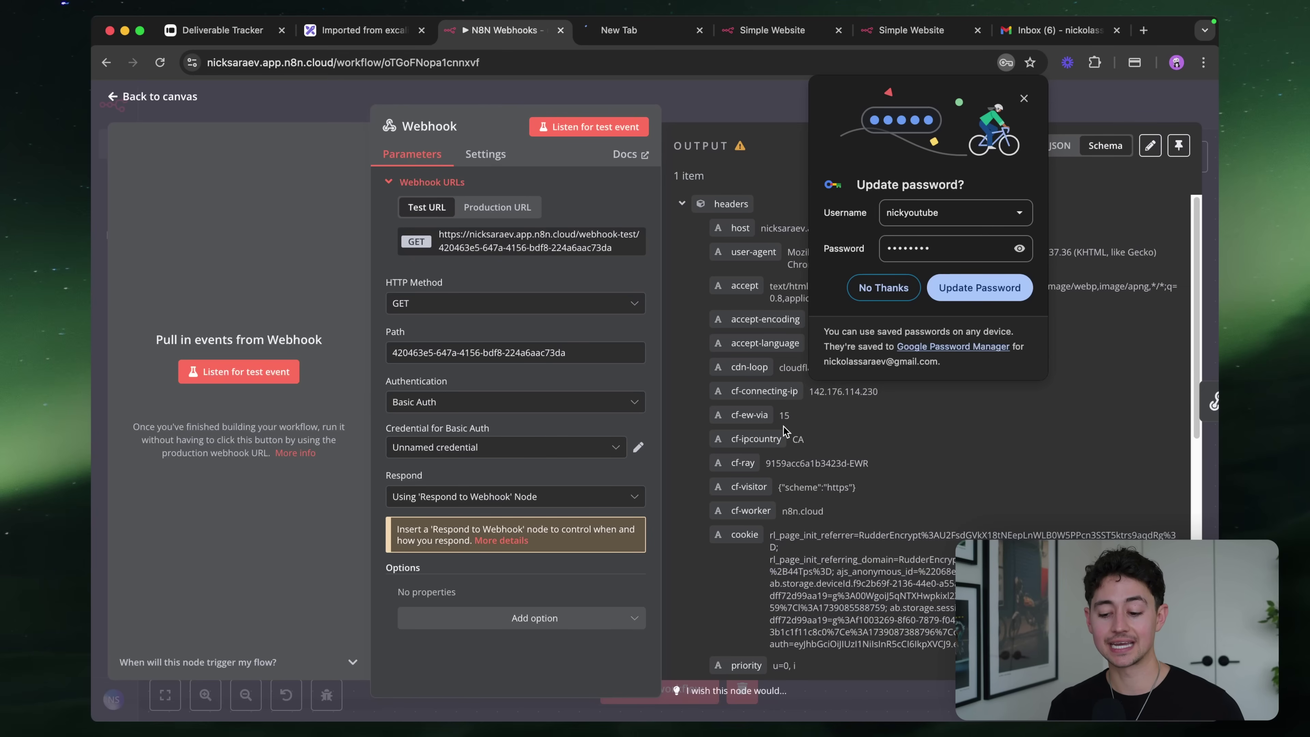
Keep the new Basic Auth credential selected and start listening for a test event
{"action": "left_click", "coordinate": [893, 291]}
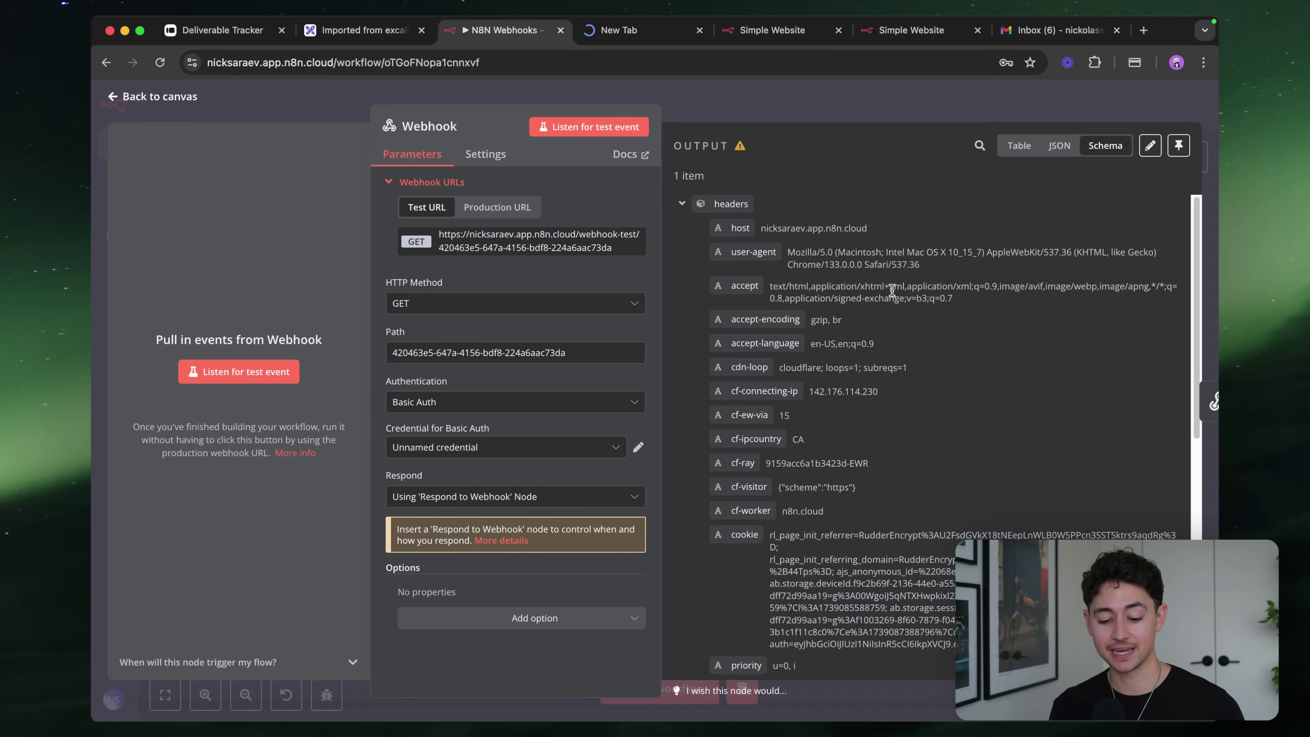
{"action": "left_click", "coordinate": [516, 453]}
{"action": "left_click", "coordinate": [531, 434]}
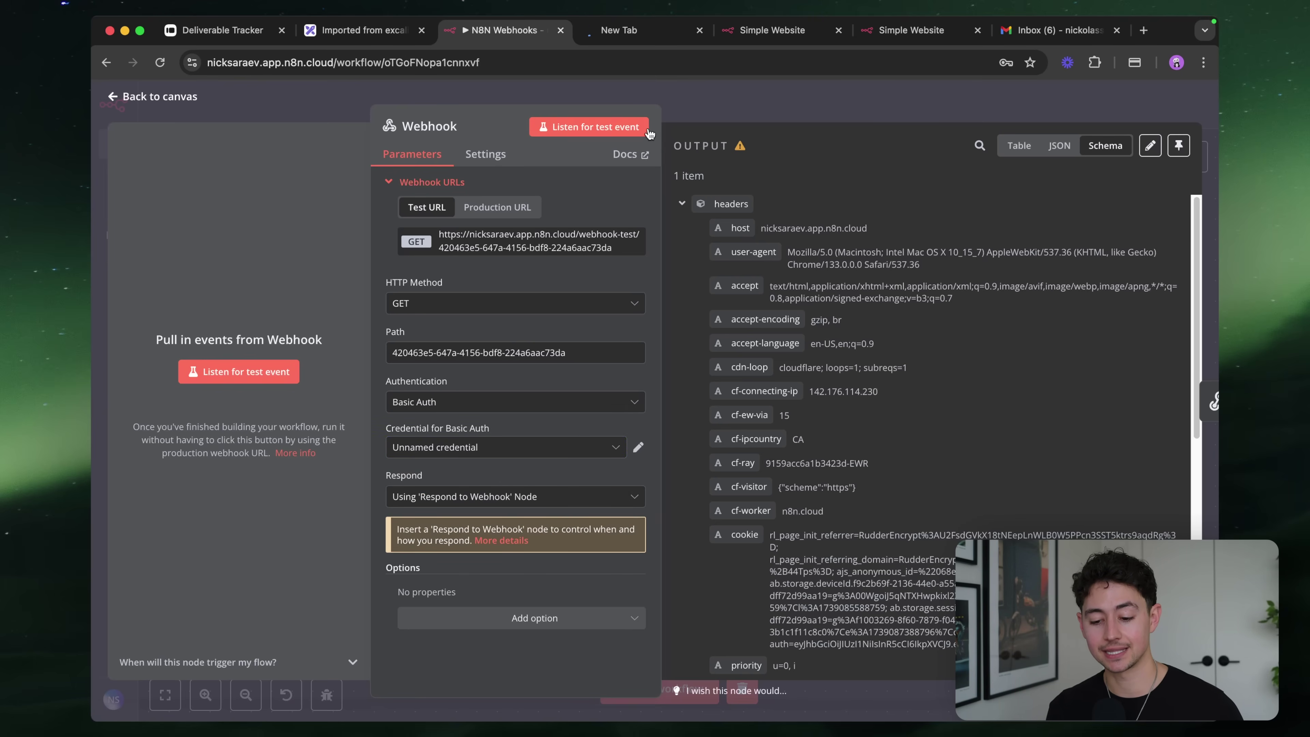
{"action": "left_click", "coordinate": [649, 130]}
{"action": "left_click", "coordinate": [632, 35]}
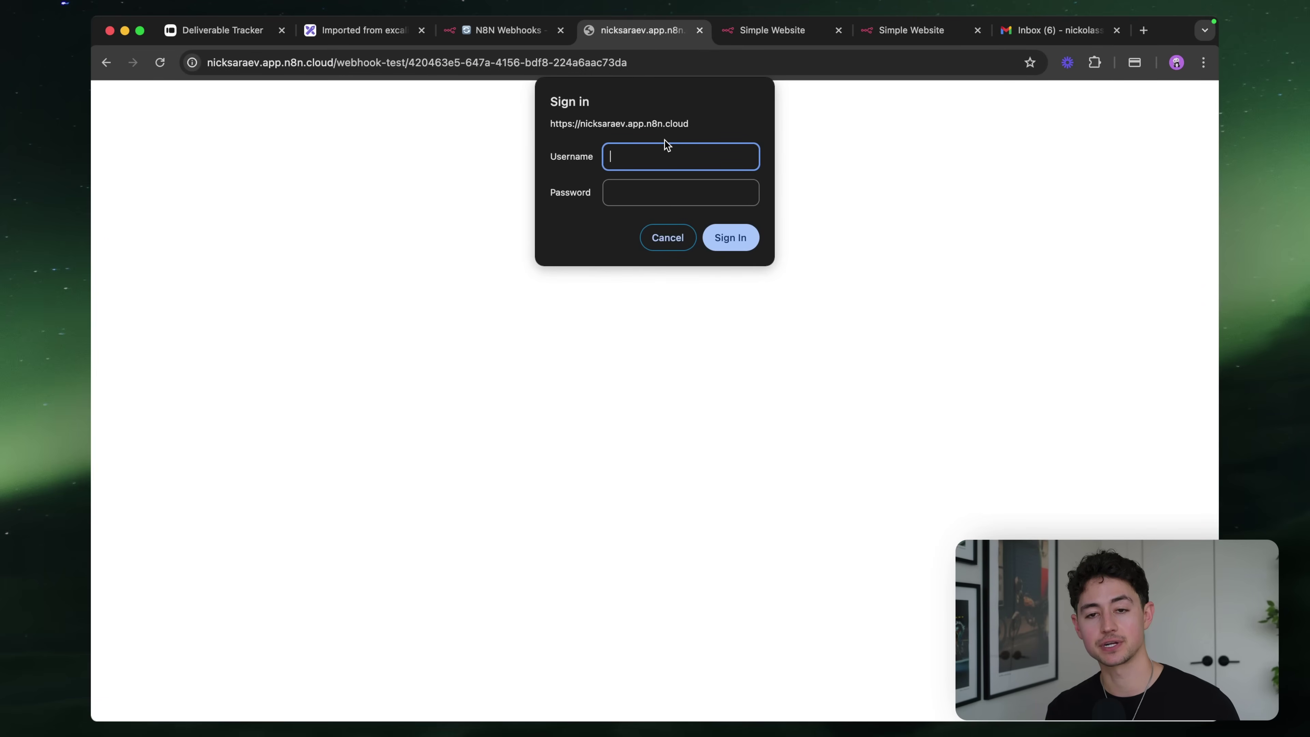
Sign in to the webhook page's Basic Auth prompt with the corrected username and password
{"action": "type", "text": "user"}
{"action": "key", "text": "Tab"}
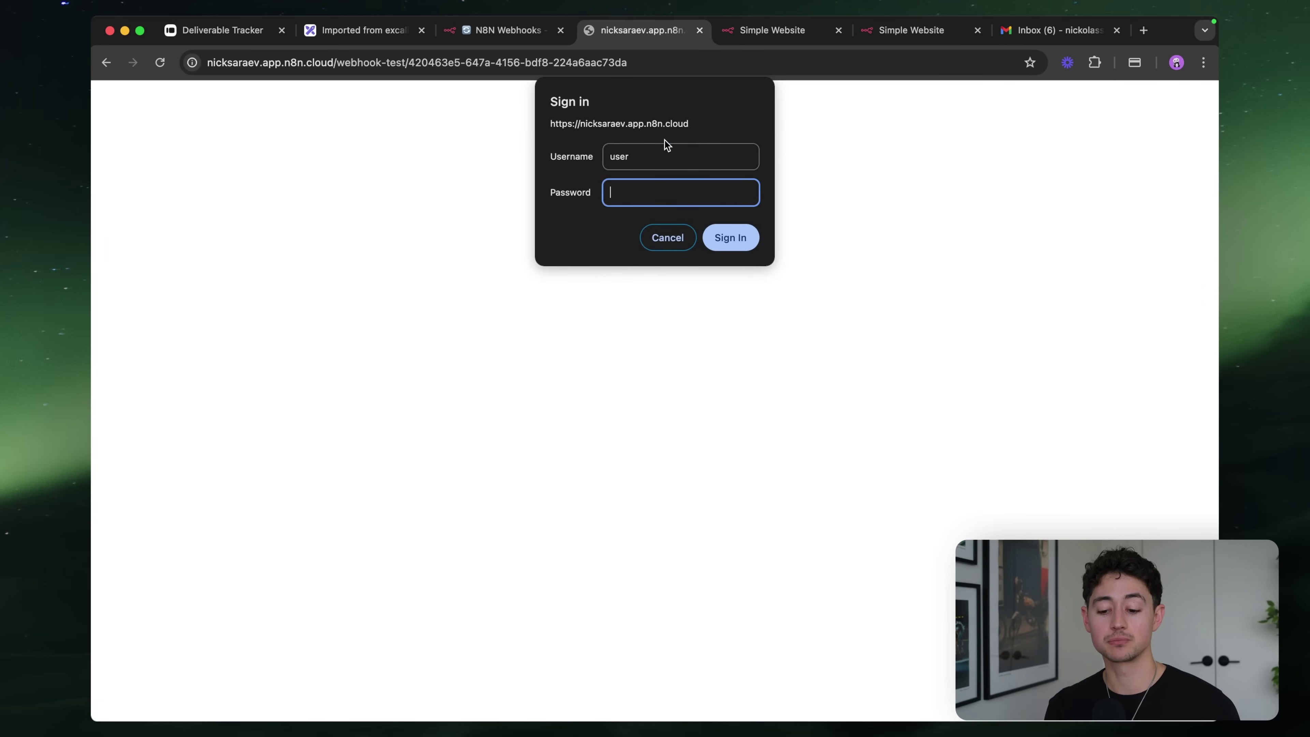
{"action": "type", "text": "pas"}
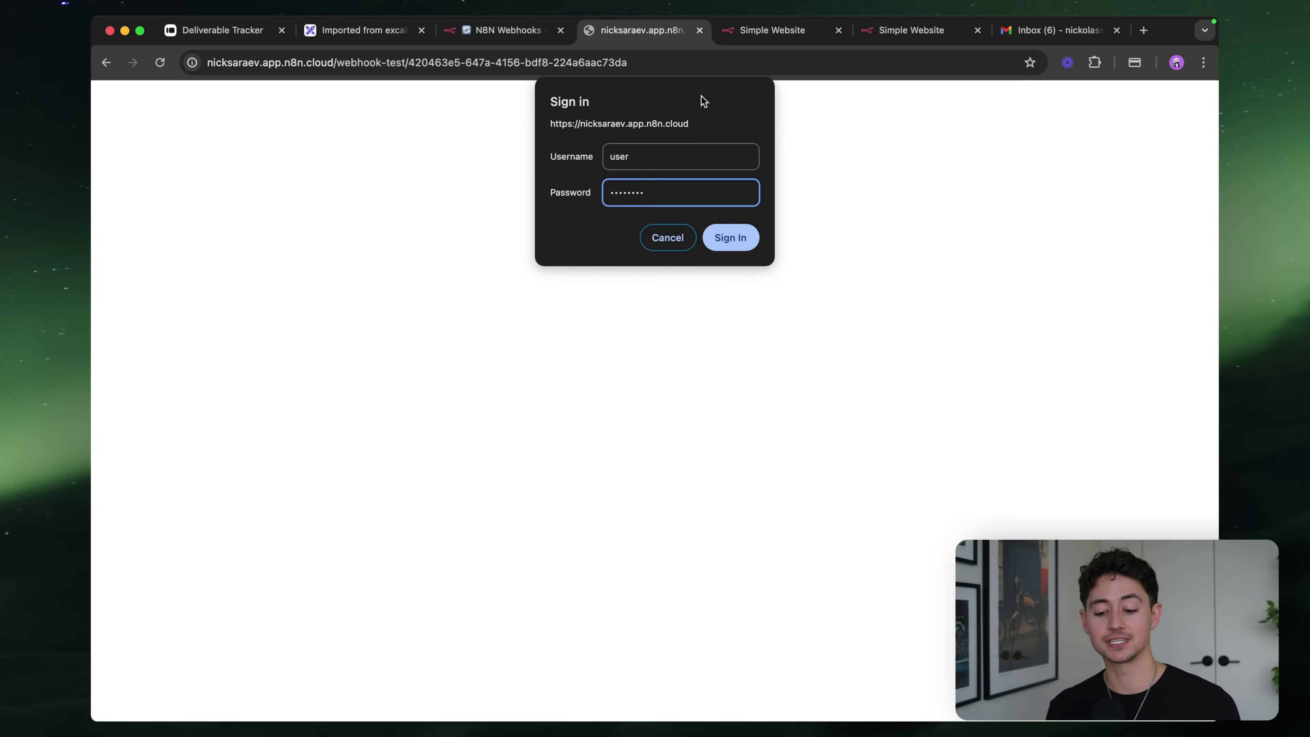
{"action": "left_click", "coordinate": [623, 163]}
{"action": "left_click", "coordinate": [681, 196]}
{"action": "left_click", "coordinate": [683, 159]}
{"action": "type", "text": "name"}
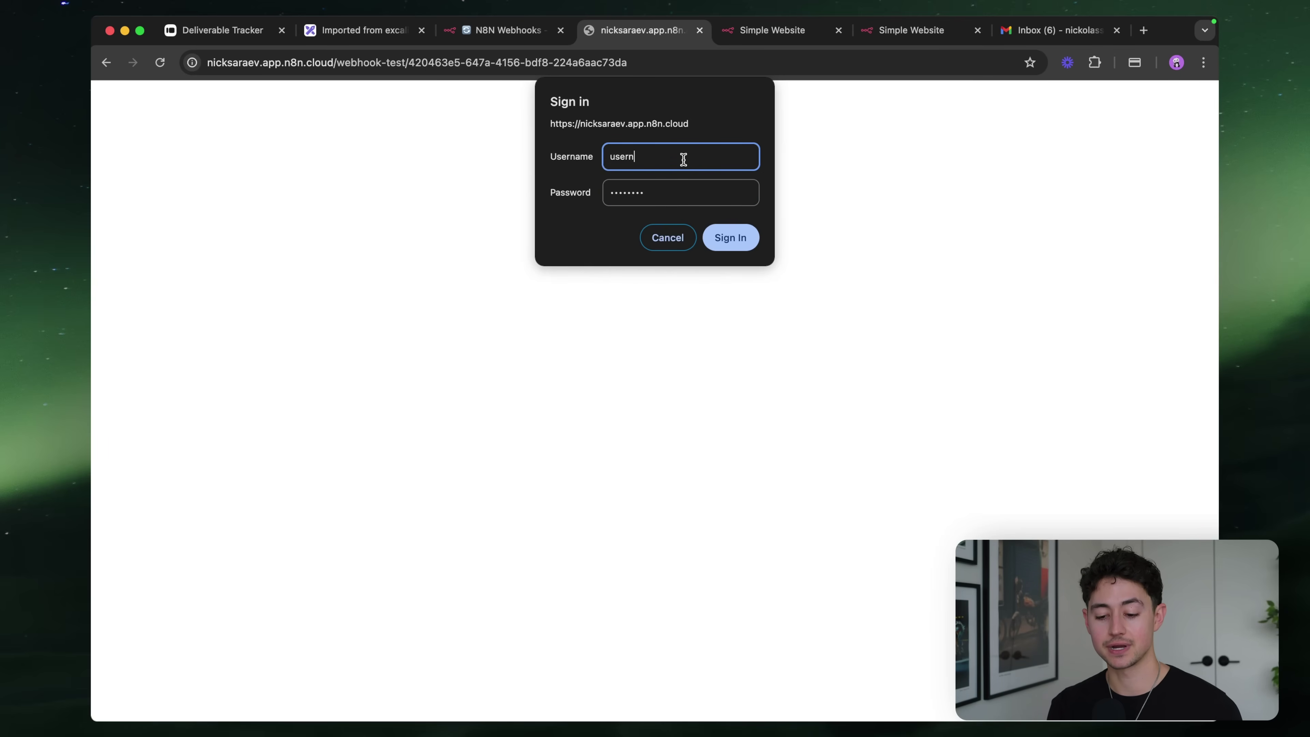
{"action": "left_click", "coordinate": [728, 238]}
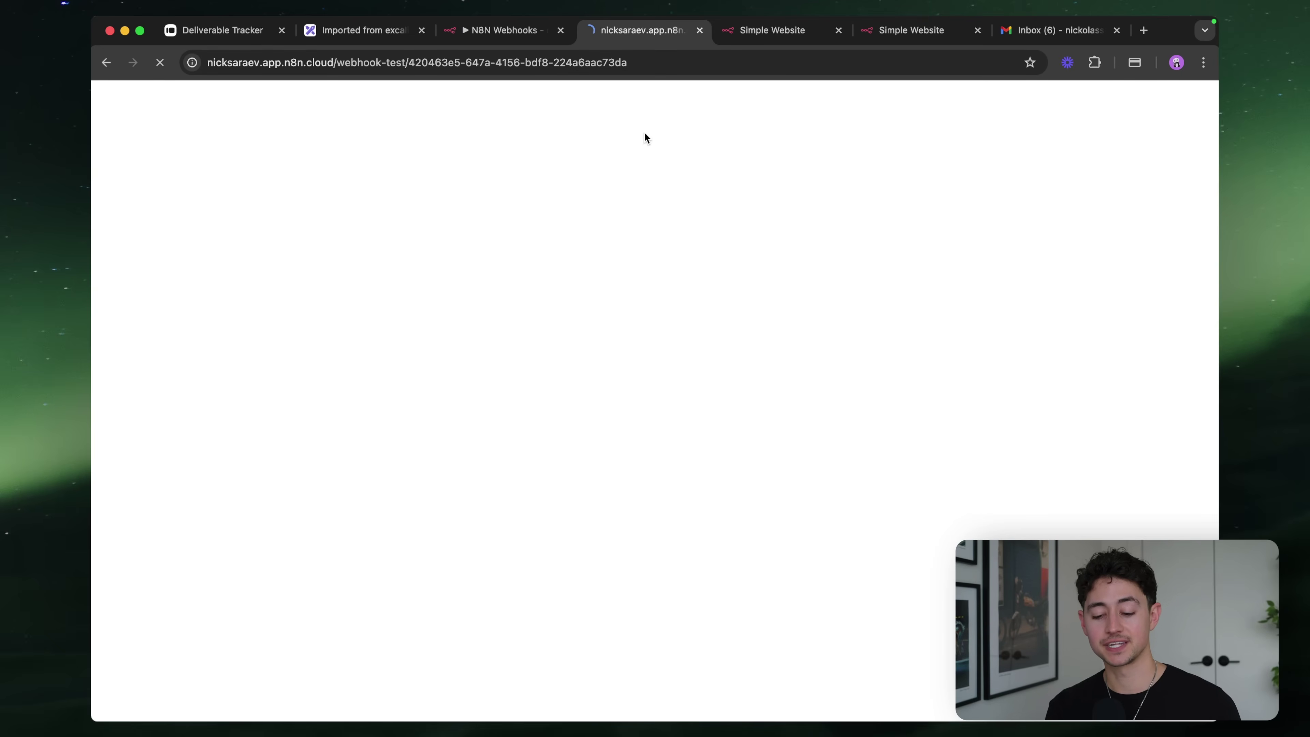
Restart listening for a test call in the workflow and reload the test webhook page
{"action": "left_click", "coordinate": [531, 36]}
{"action": "key", "text": "Escape"}
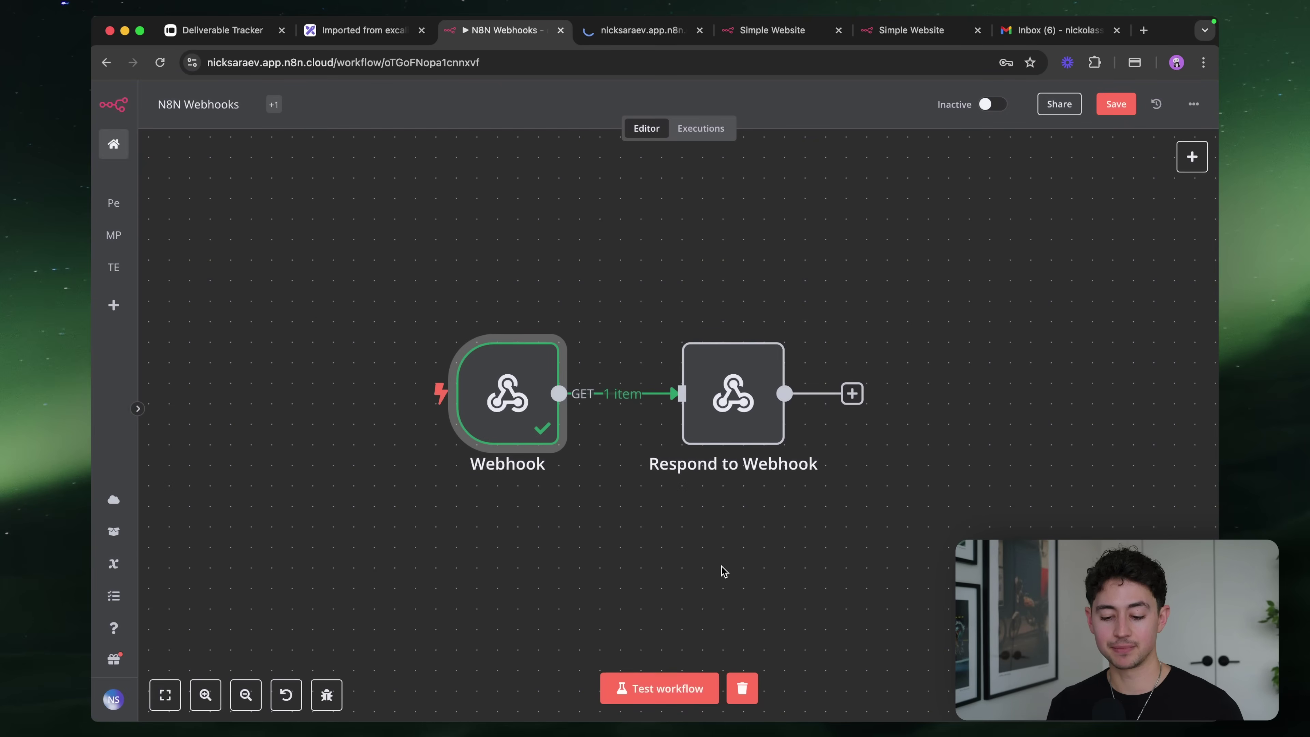
{"action": "left_click", "coordinate": [659, 688]}
{"action": "key", "text": "ctrl+Tab"}
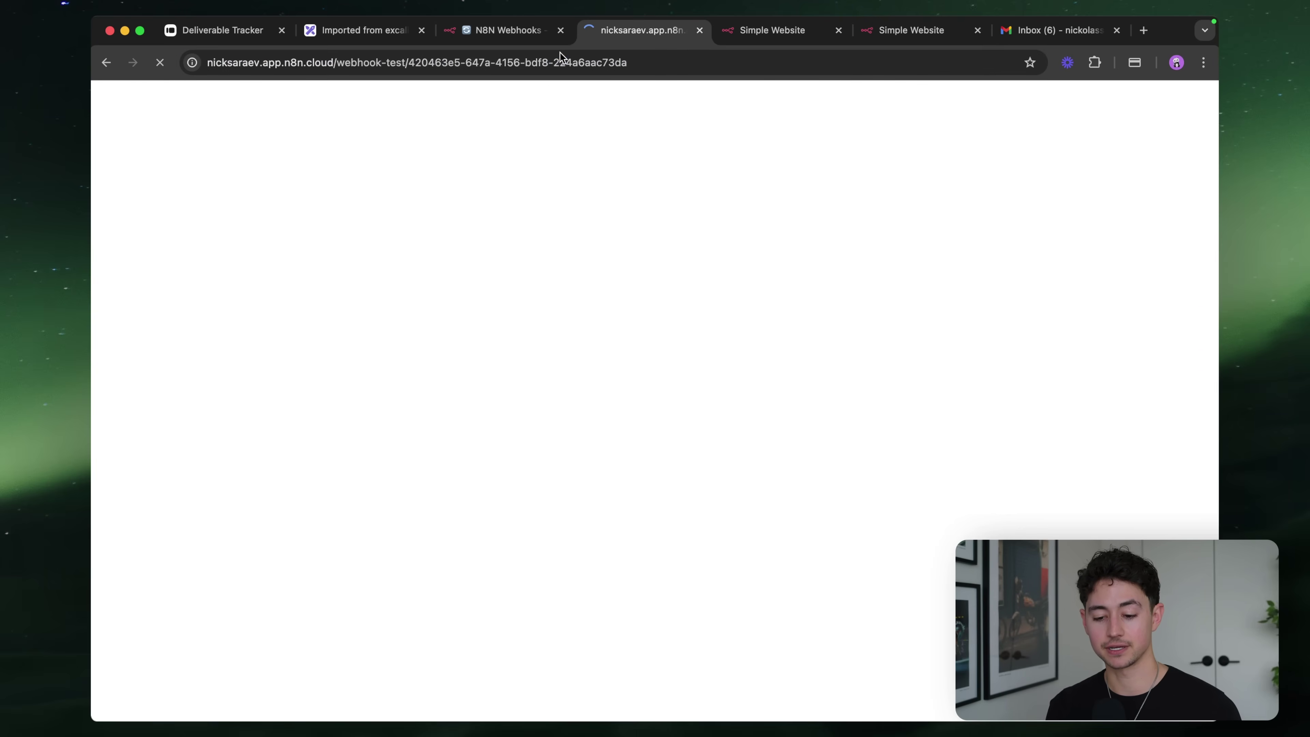
{"action": "key", "text": "super+r"}
{"action": "key", "text": "super+r"}
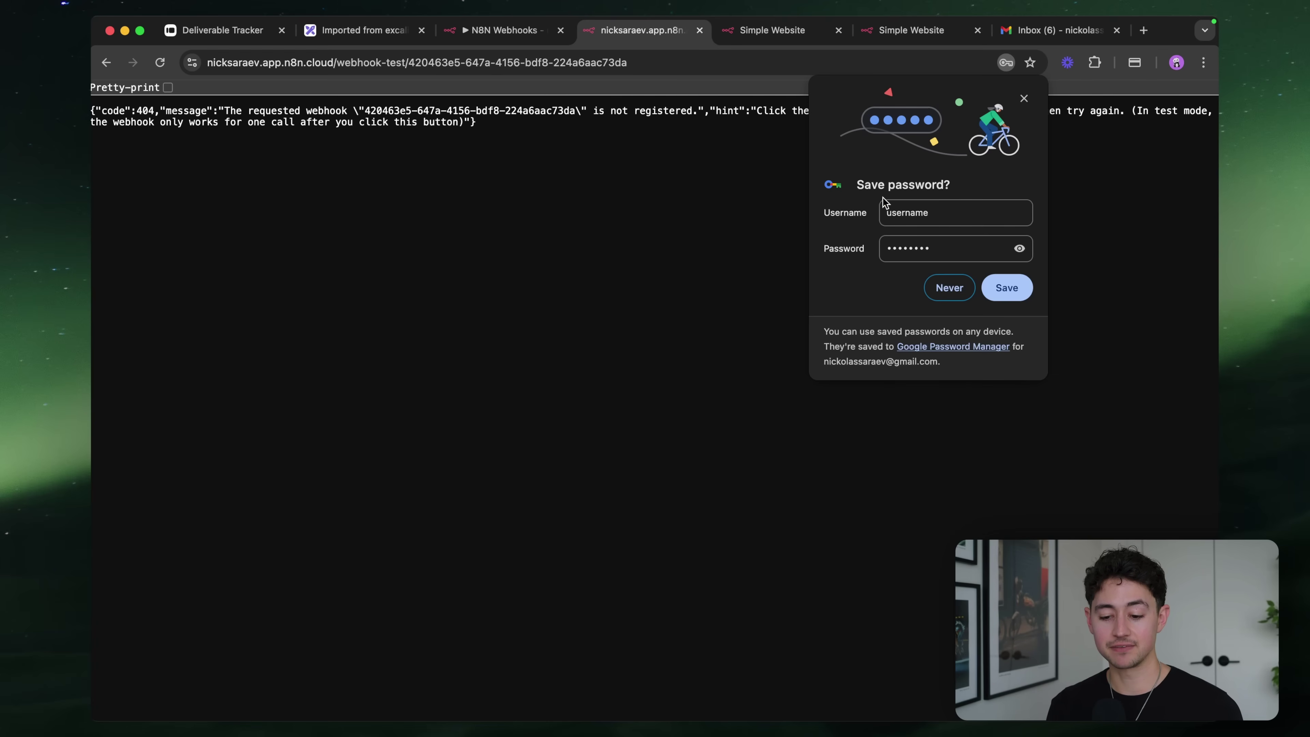
{"action": "left_click", "coordinate": [949, 288]}
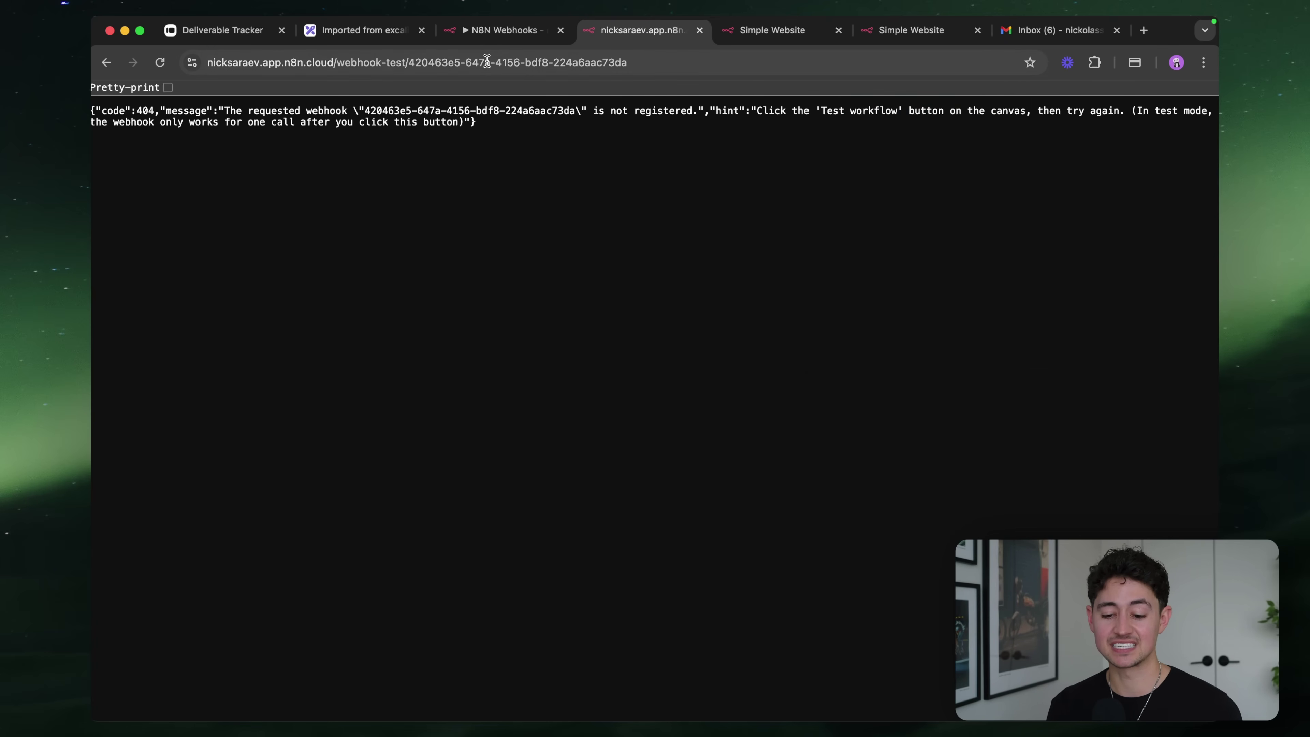
{"action": "left_click", "coordinate": [487, 32]}
{"action": "left_click", "coordinate": [661, 691]}
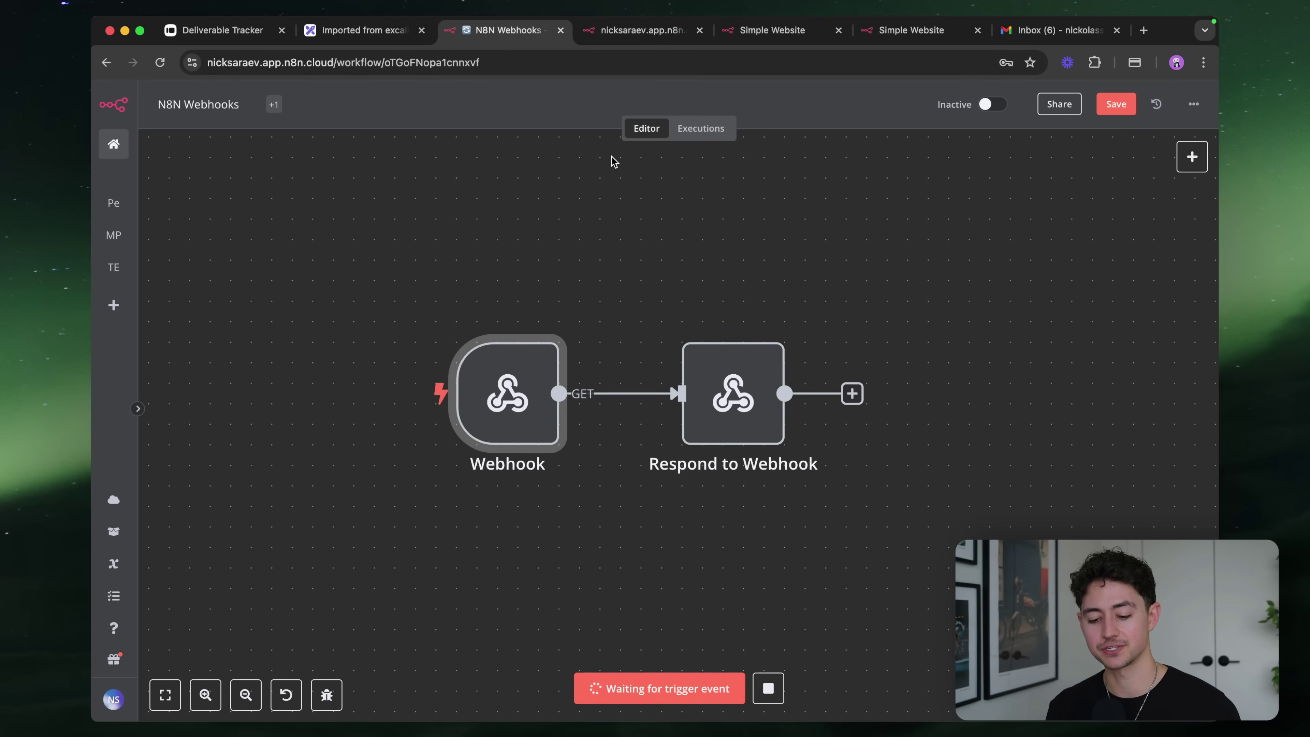
{"action": "key", "text": "ctrl+Tab"}
{"action": "left_click", "coordinate": [571, 61]}
{"action": "key", "text": "Return"}
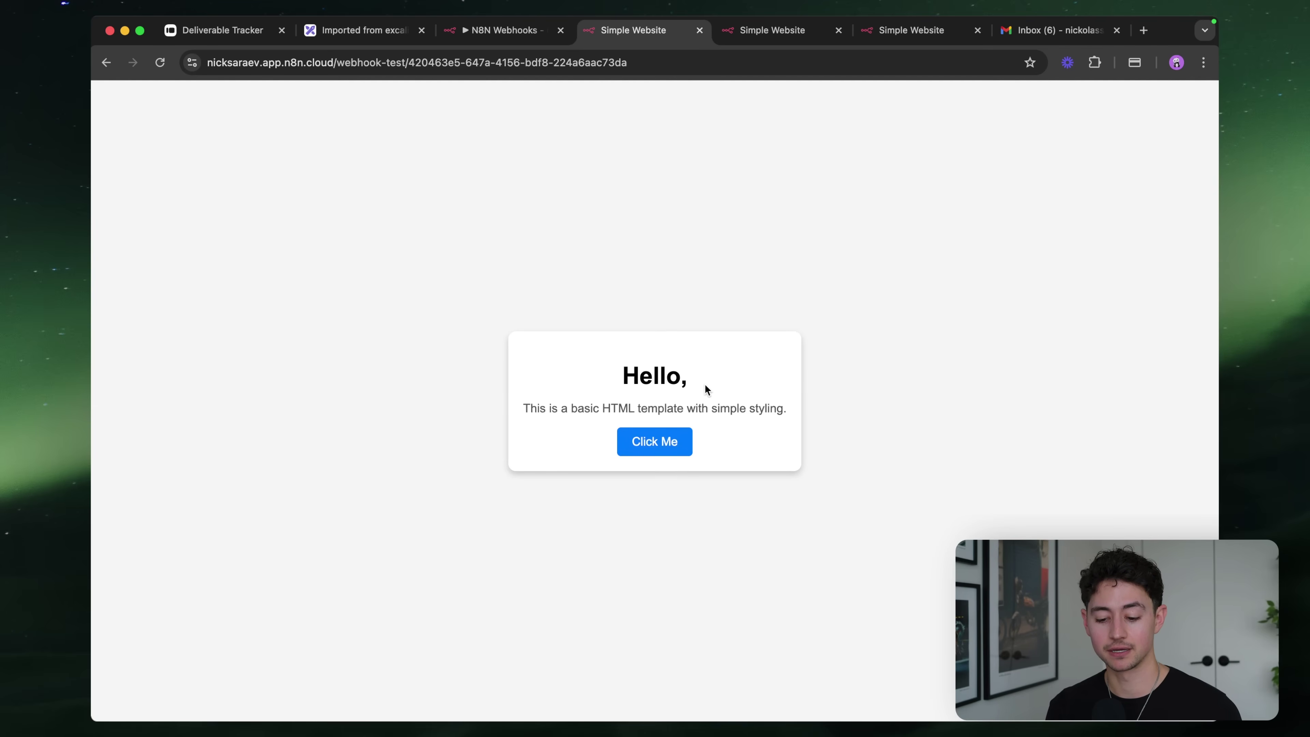
Rerun the test webhook URL with firstName and lastName query parameters so both nodes succeed
{"action": "left_click", "coordinate": [706, 62]}
{"action": "left_click", "coordinate": [705, 63]}
{"action": "type", "text": "?fi"}
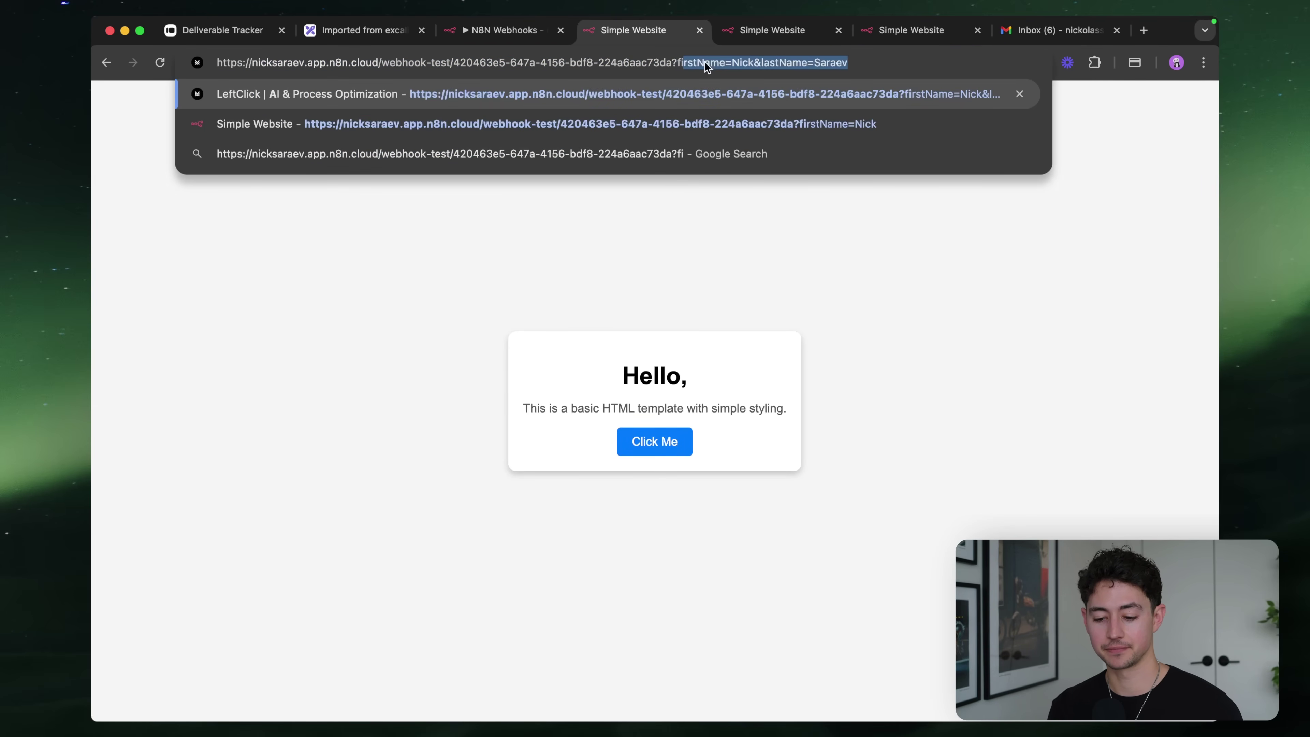
{"action": "key", "text": "Return"}
{"action": "left_click", "coordinate": [691, 63]}
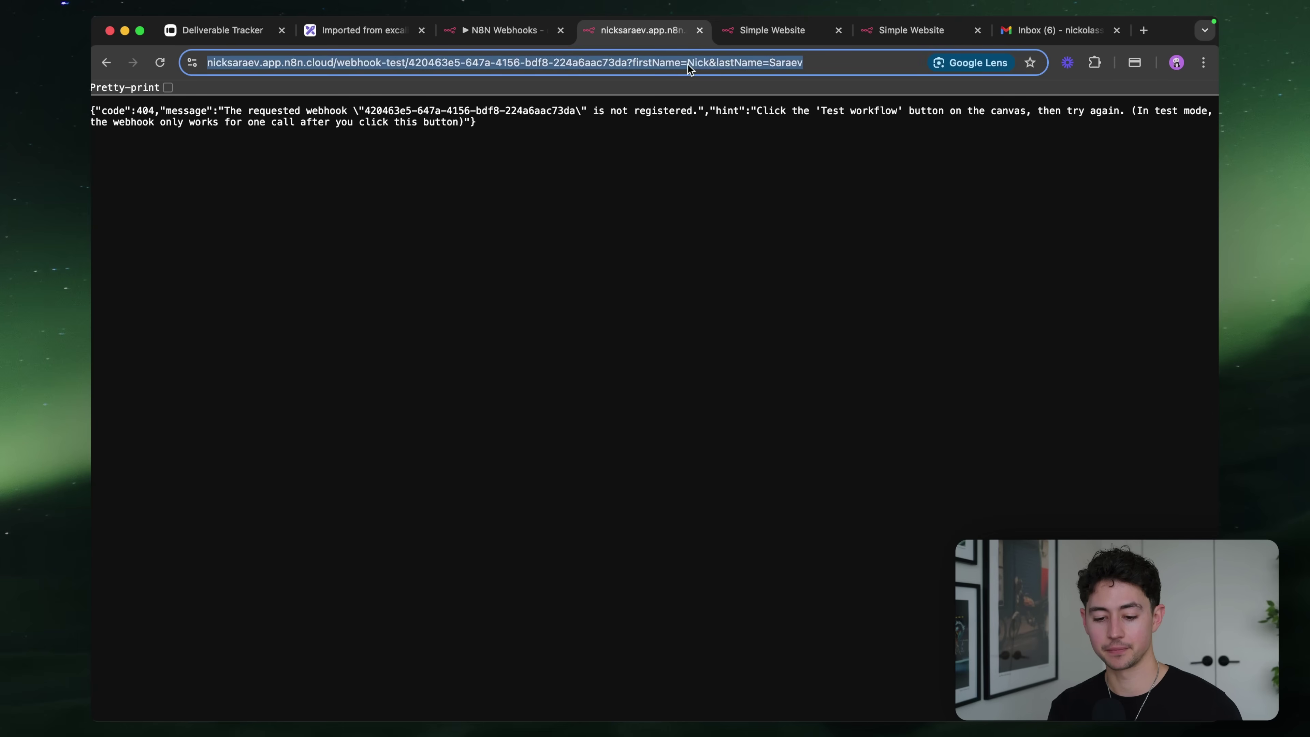
{"action": "left_click", "coordinate": [525, 36]}
{"action": "left_click", "coordinate": [670, 691]}
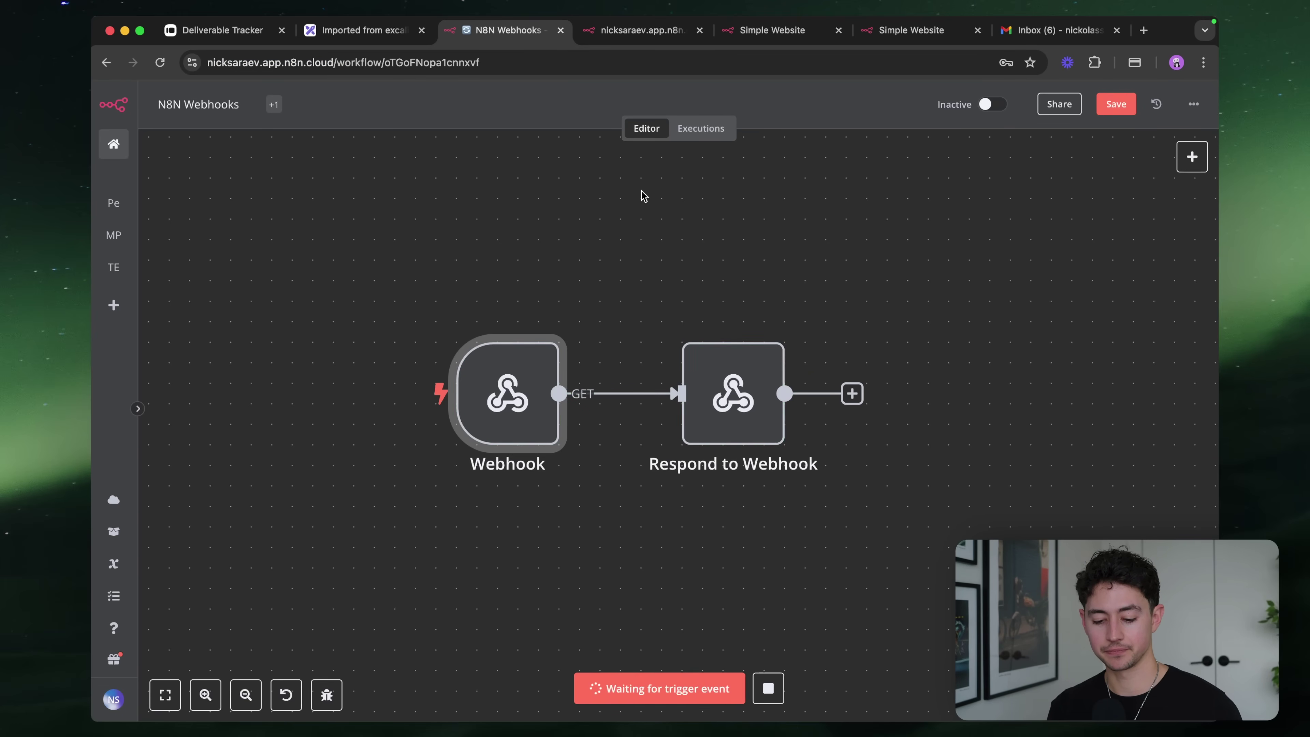
{"action": "left_click", "coordinate": [642, 31]}
{"action": "key", "text": "Return"}
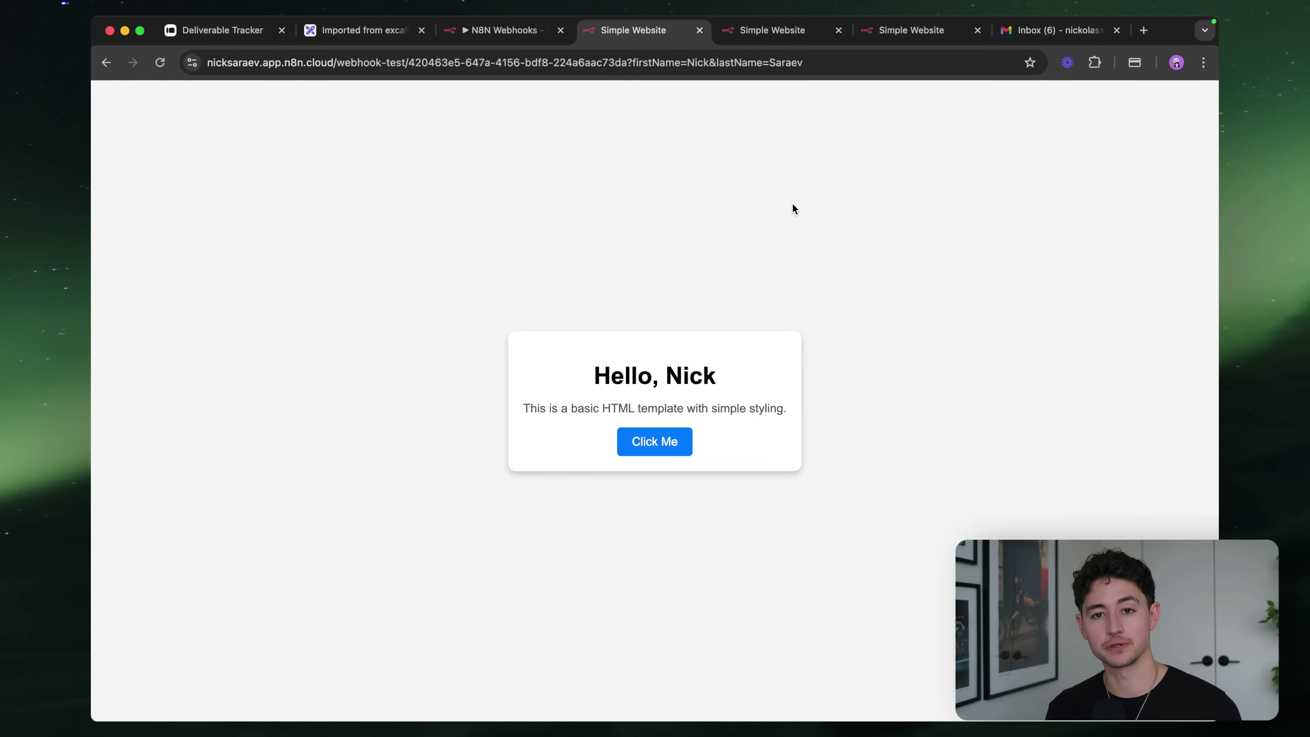
{"action": "left_click", "coordinate": [506, 30]}
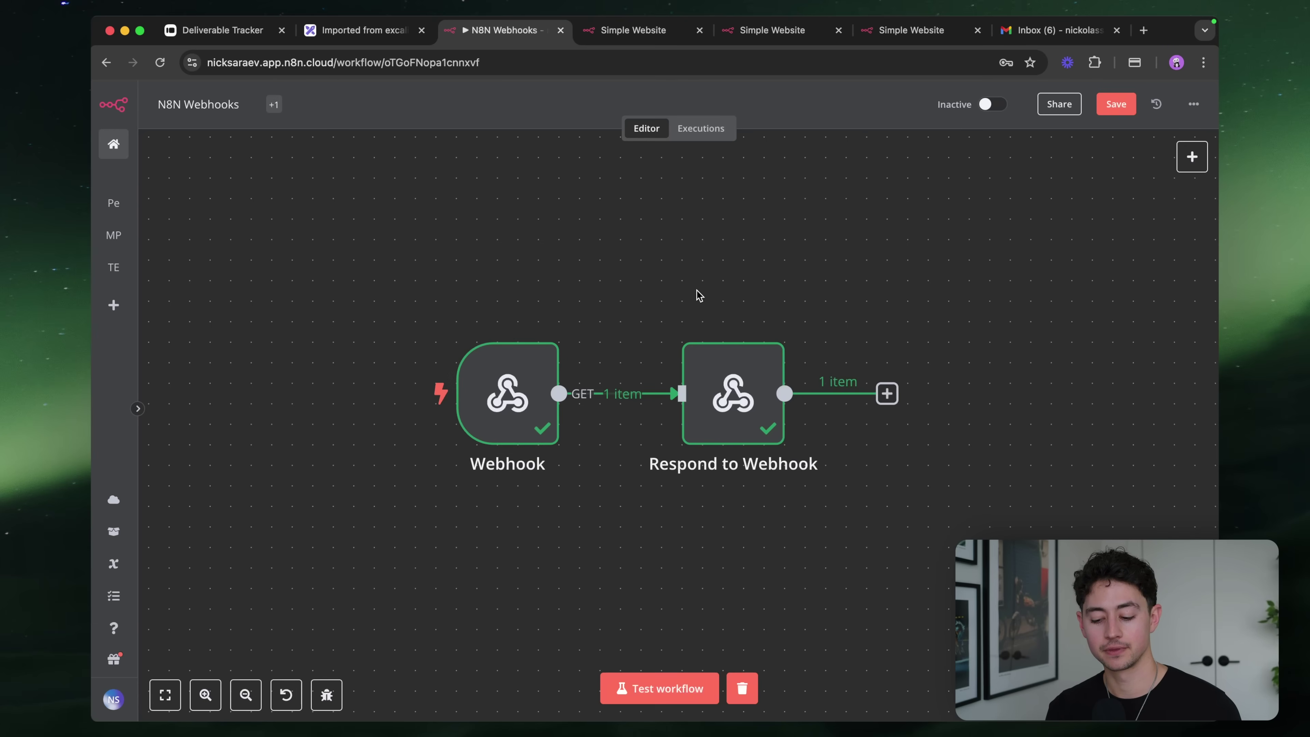
Switch the Webhook node's Authentication to Header Auth and open its credential for editing
{"action": "double_click", "coordinate": [511, 397]}
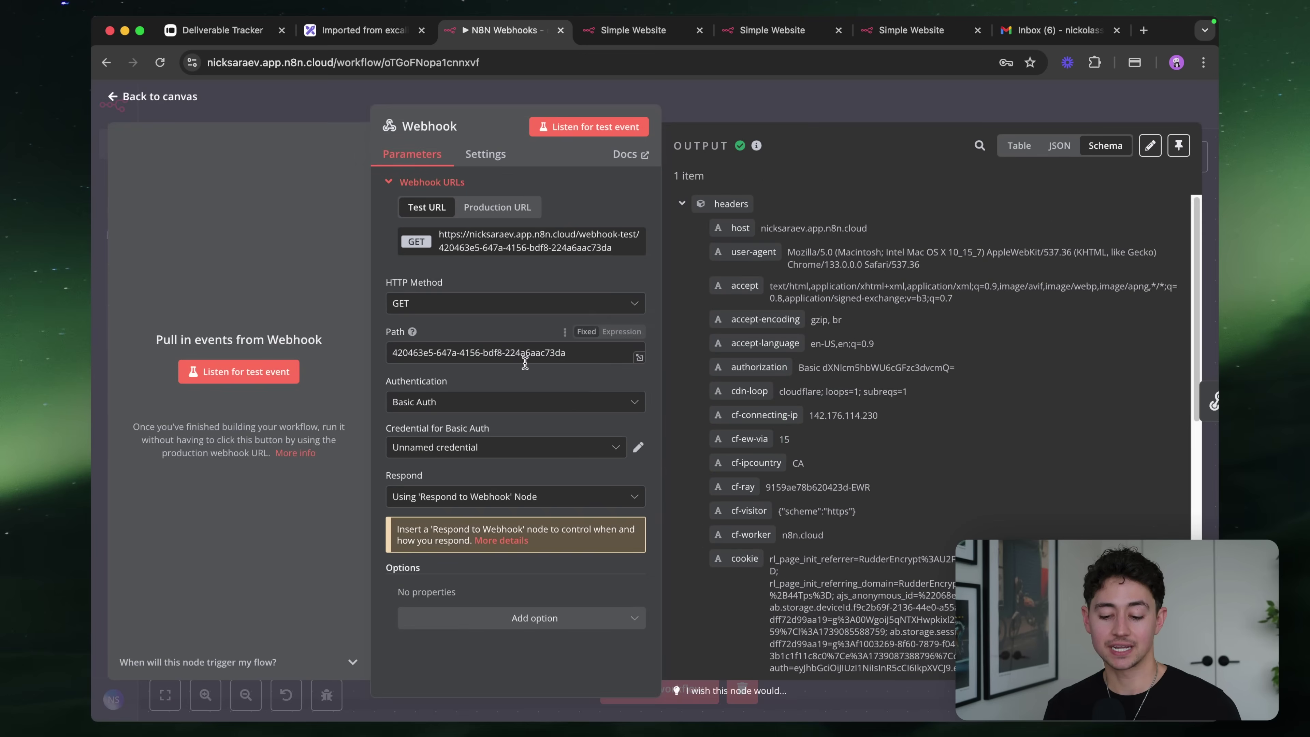
{"action": "left_click", "coordinate": [553, 458]}
{"action": "left_click", "coordinate": [531, 405]}
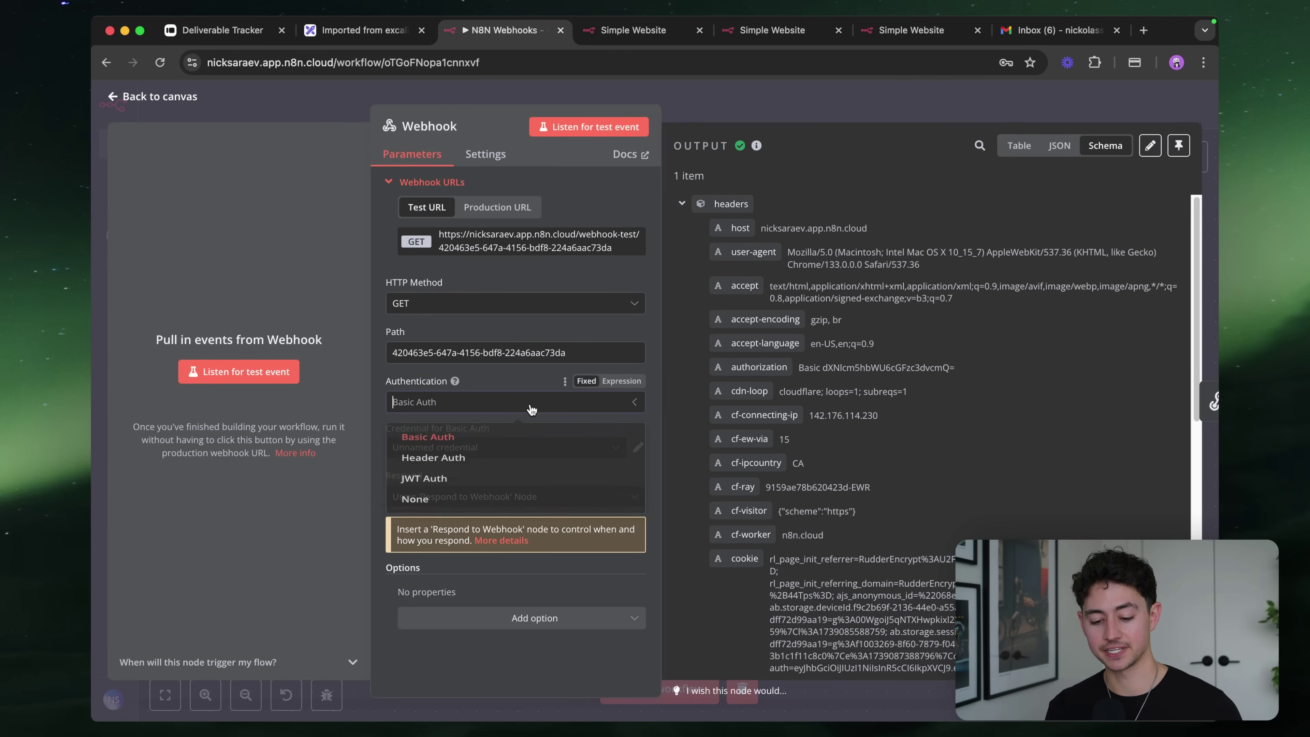
{"action": "left_click", "coordinate": [516, 459]}
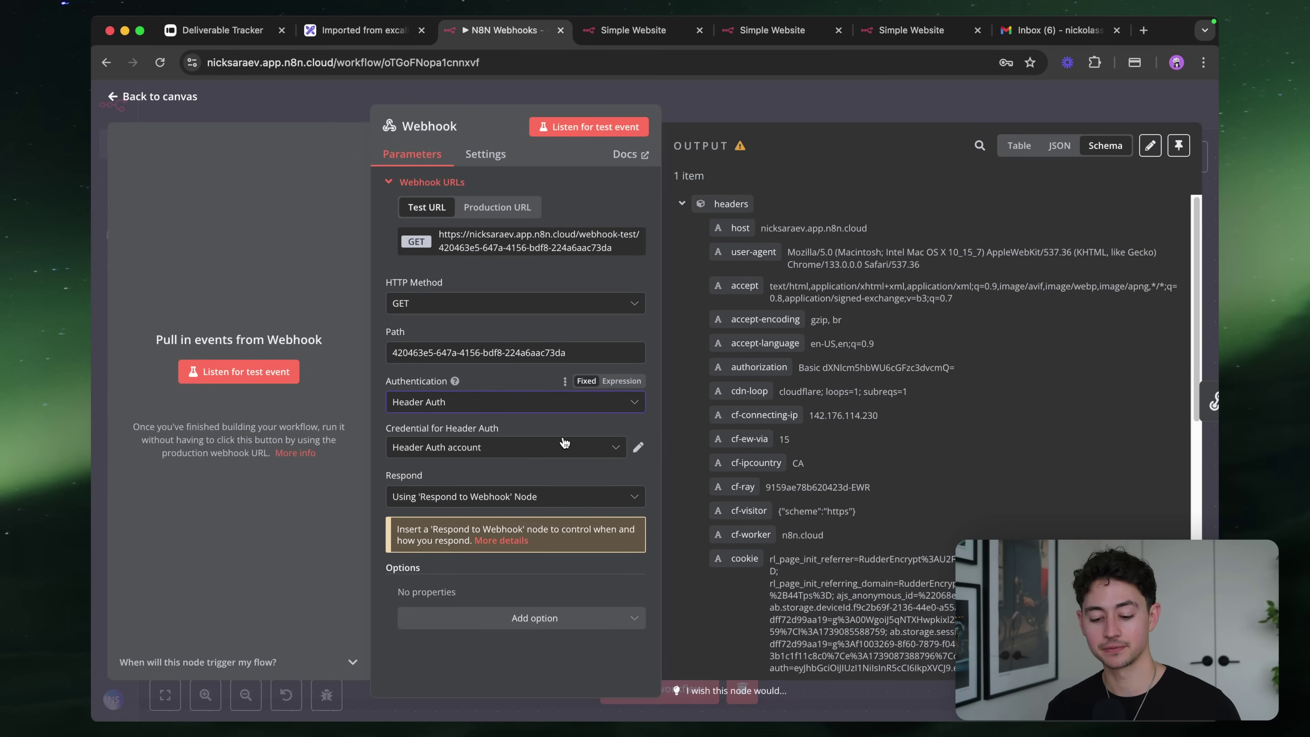
{"action": "left_click", "coordinate": [637, 447]}
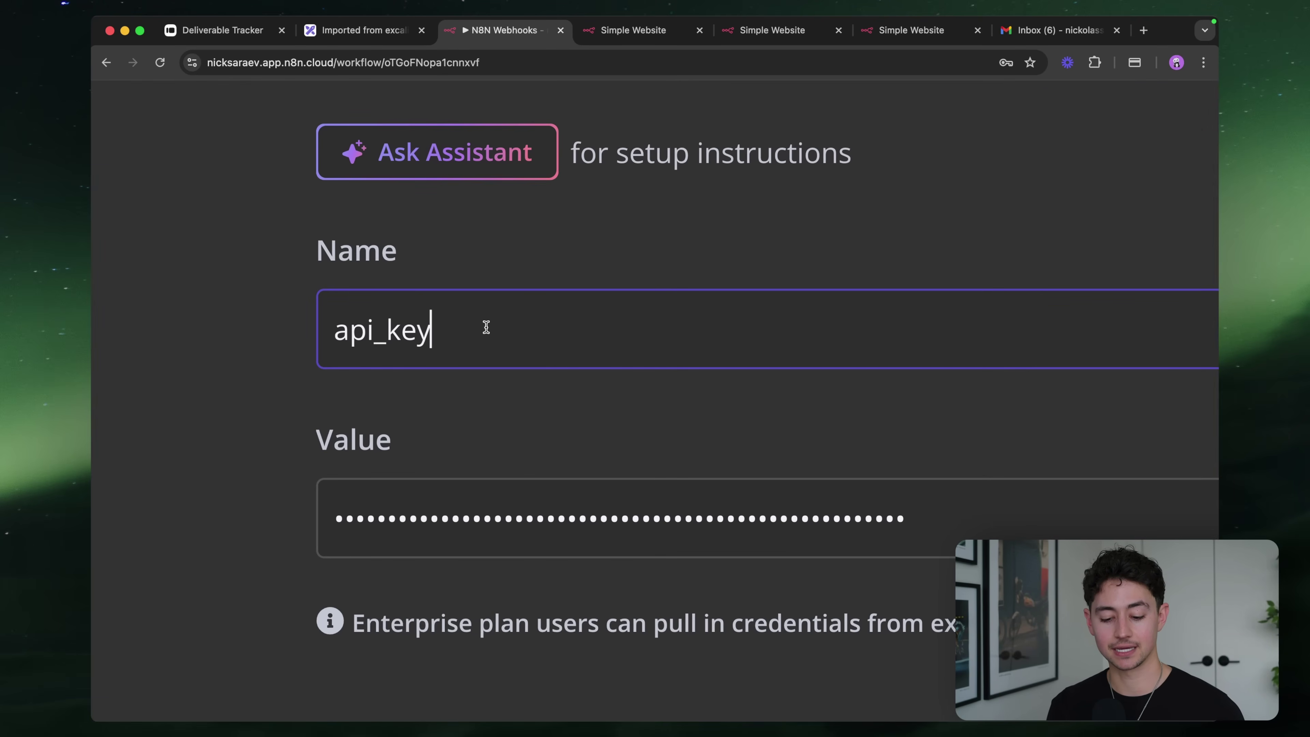
Set the Header Auth credential's name to api_key and enter a new secret value
{"action": "key", "text": "super+a"}
{"action": "type", "text": "a"}
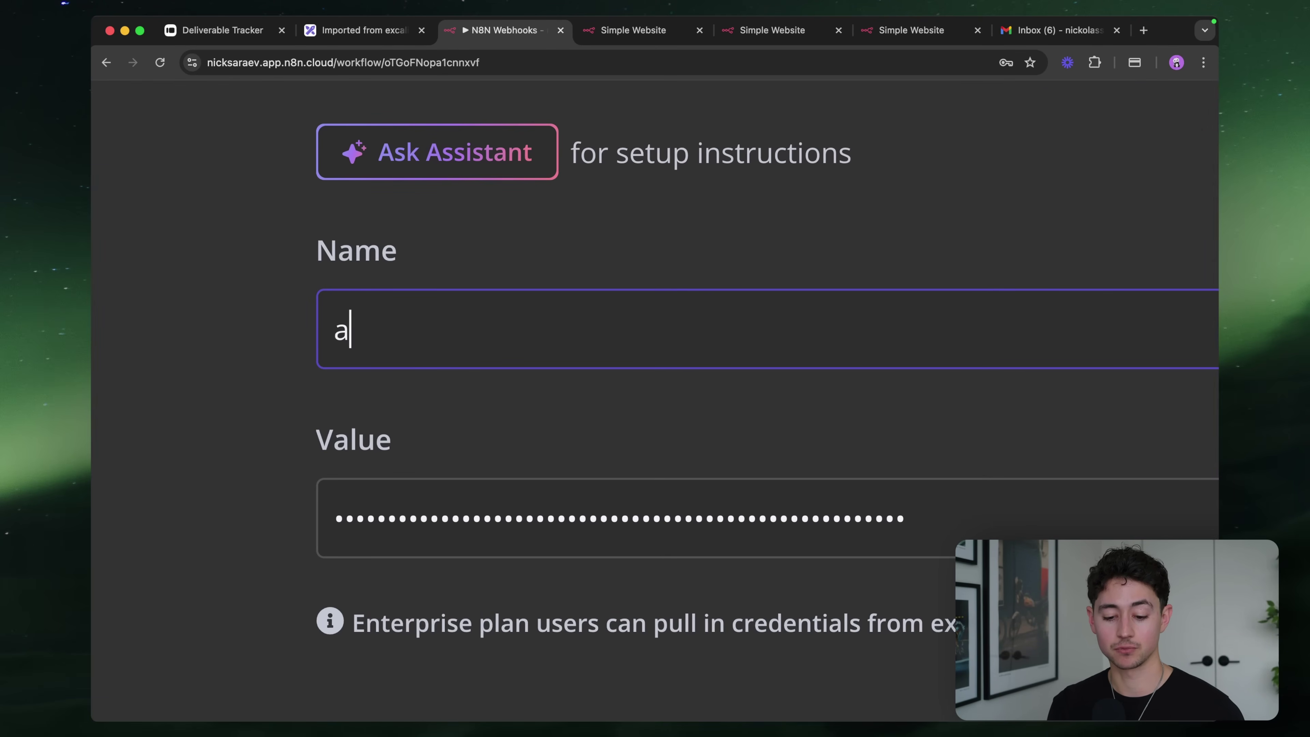
{"action": "type", "text": "pi_key"}
{"action": "scroll", "coordinate": [753, 387], "scroll_direction": "down", "scroll_amount": 2}
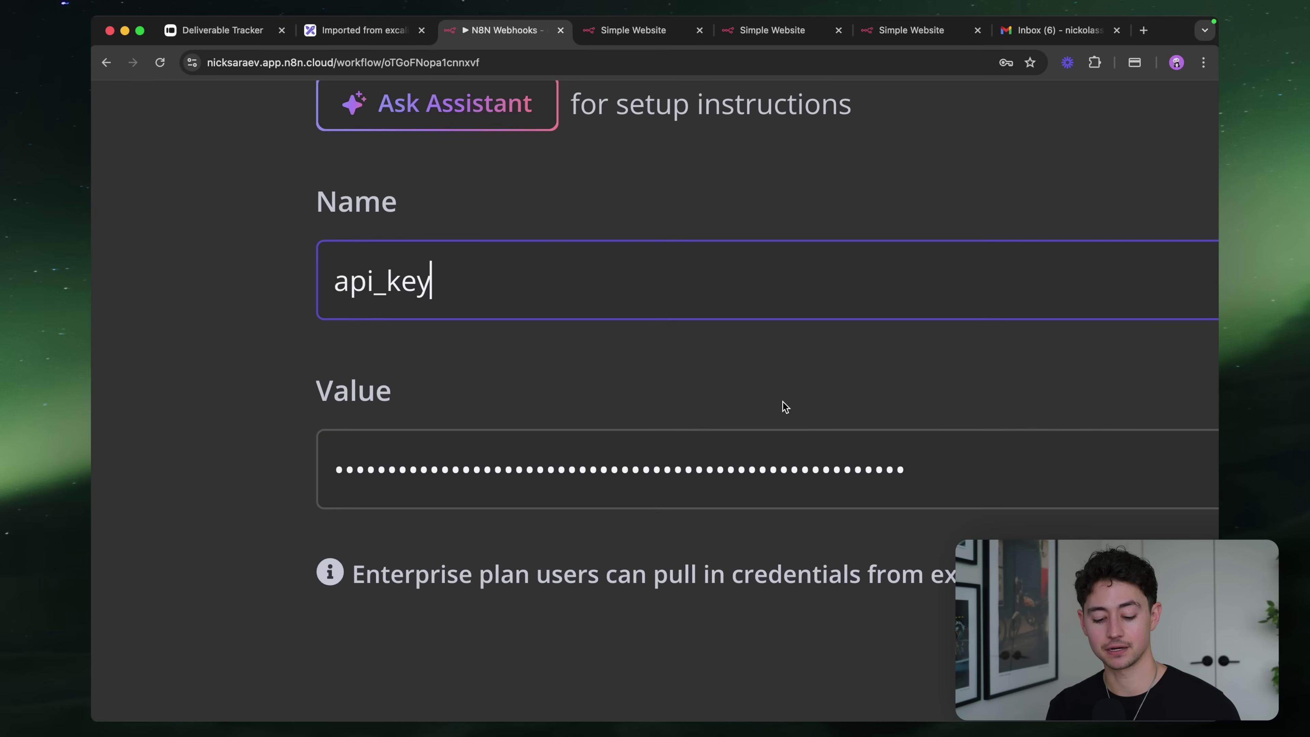
{"action": "key", "text": "super+a"}
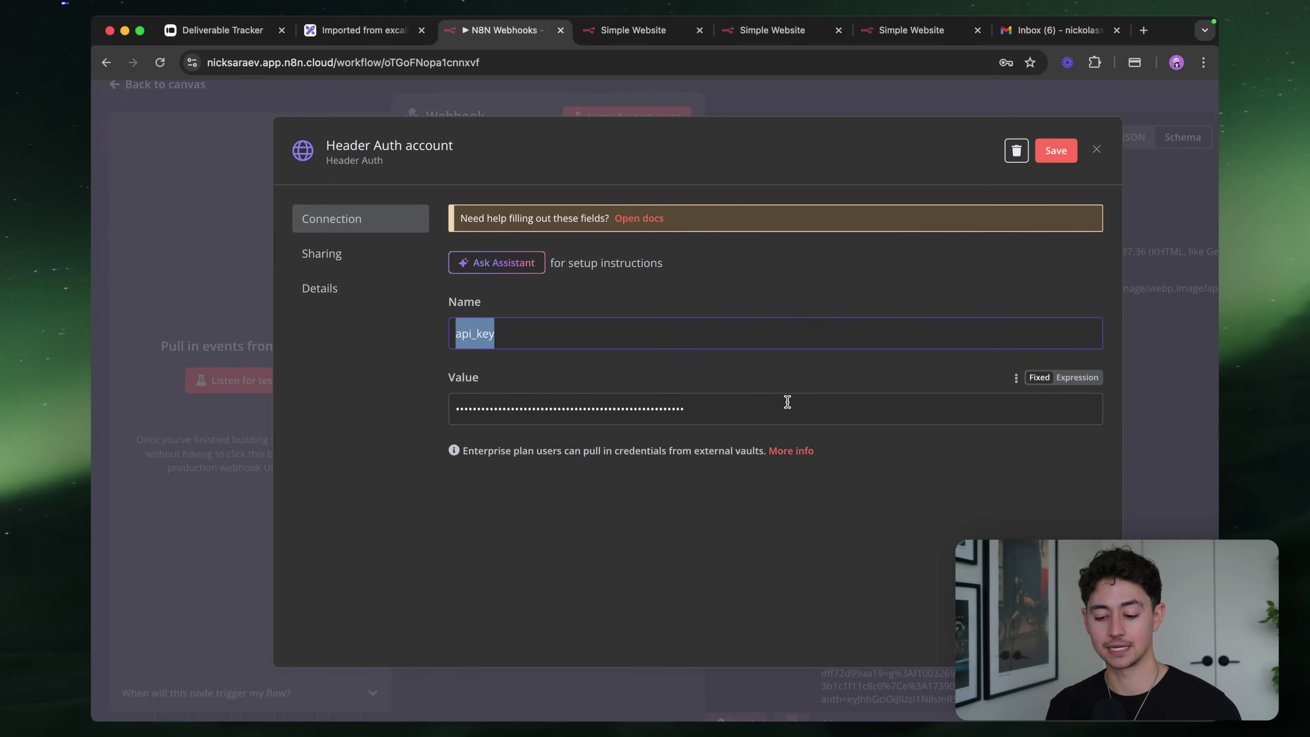
{"action": "left_click", "coordinate": [787, 402]}
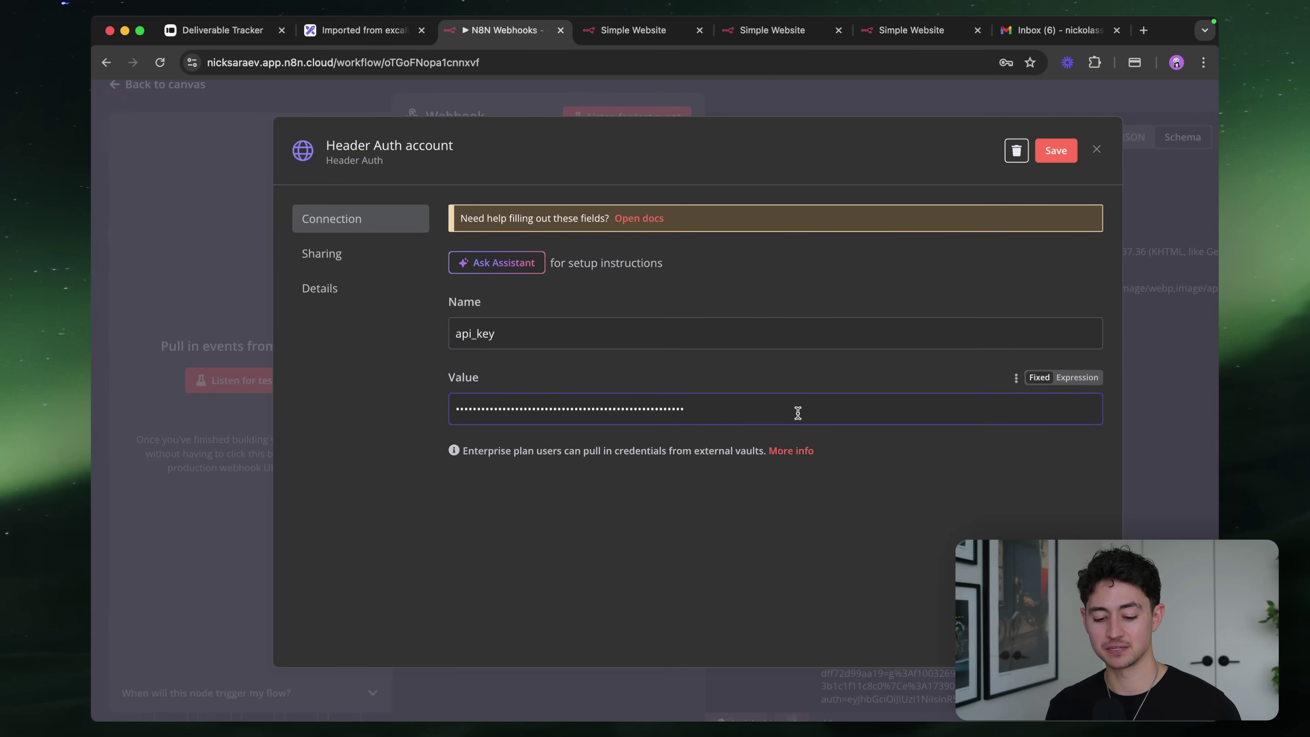
{"action": "key", "text": "super+a"}
{"action": "key", "text": "BackSpace"}
{"action": "type", "text": "••••••••"}
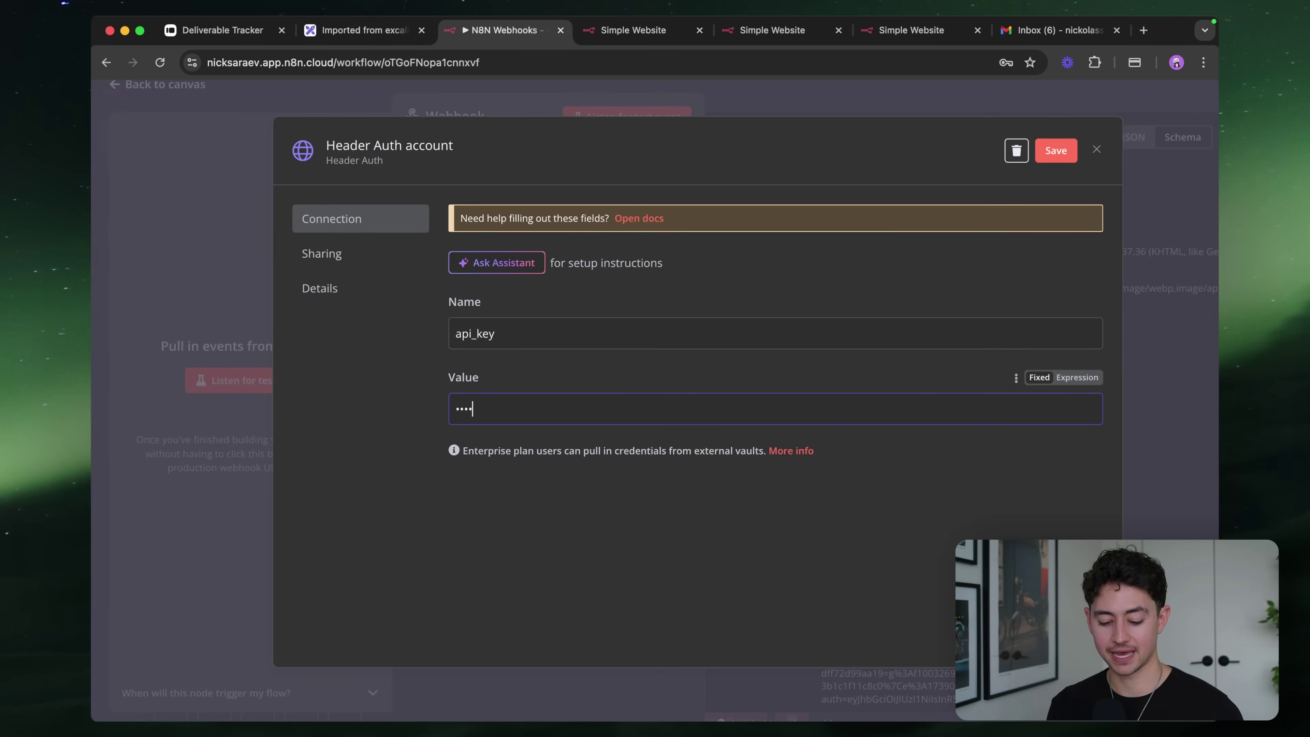
{"action": "key", "text": "super+a"}
{"action": "type", "text": "••••••••"}
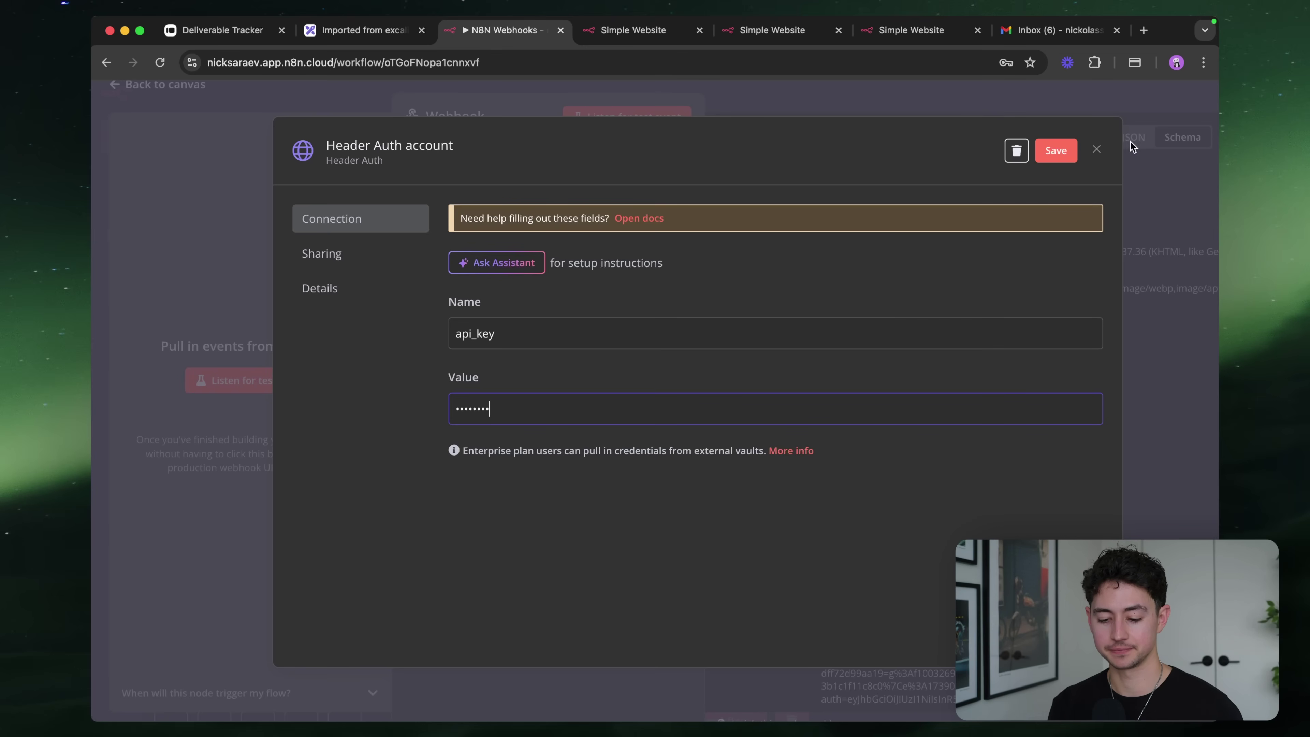
Save the Header Auth credential, close its editor and return to the workflow canvas
{"action": "left_click", "coordinate": [1047, 150]}
{"action": "left_click", "coordinate": [826, 106]}
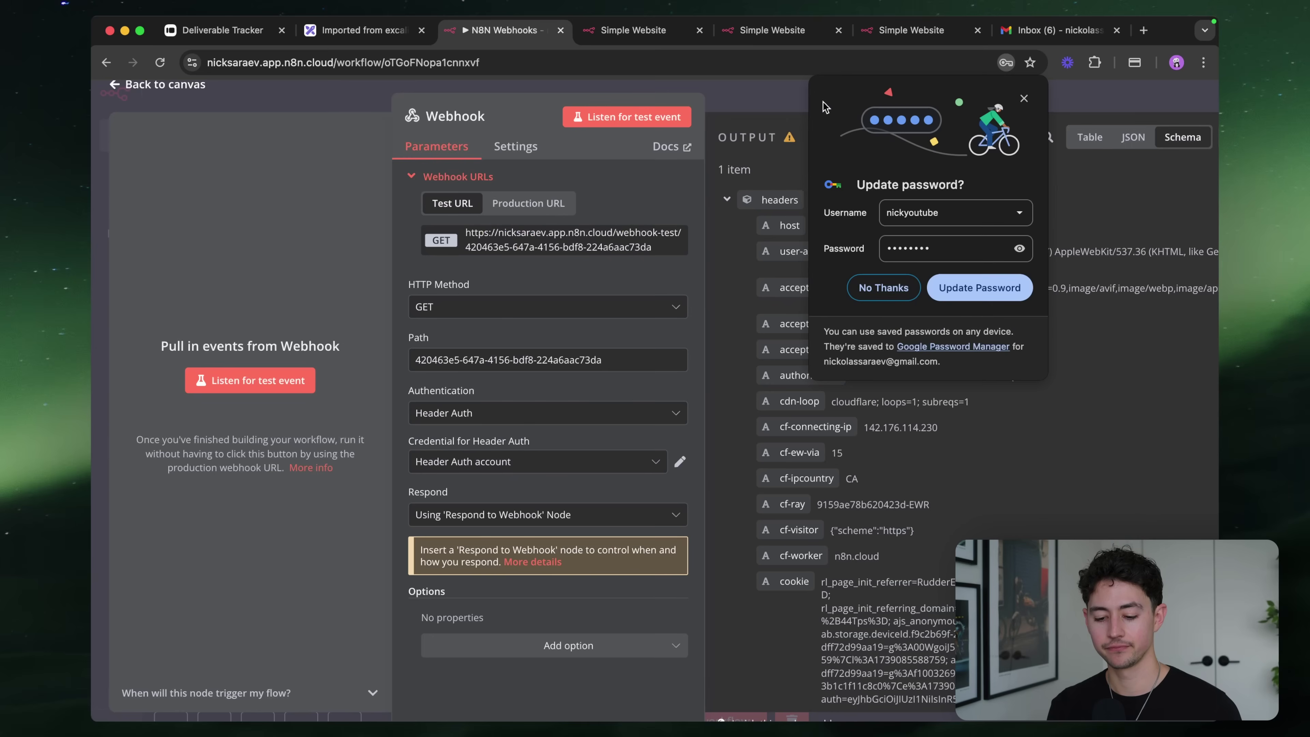
{"action": "left_click", "coordinate": [892, 297]}
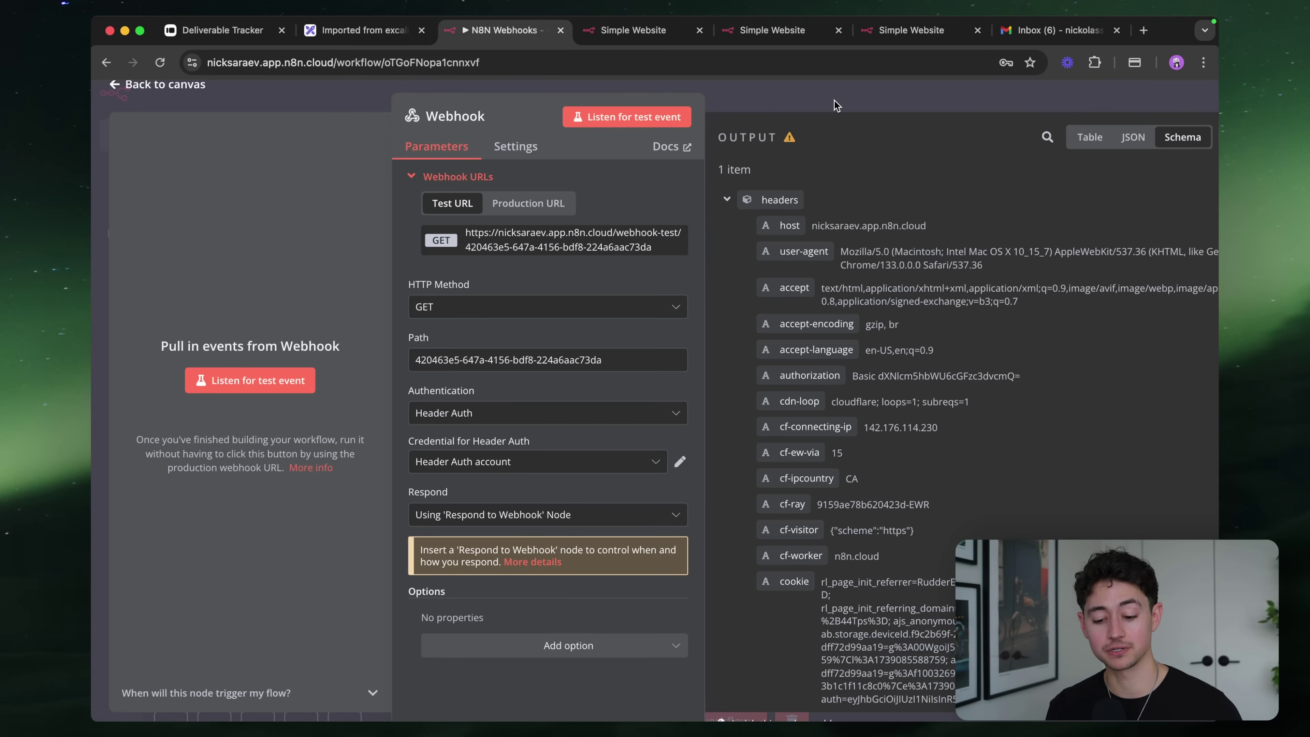
{"action": "left_click", "coordinate": [753, 98]}
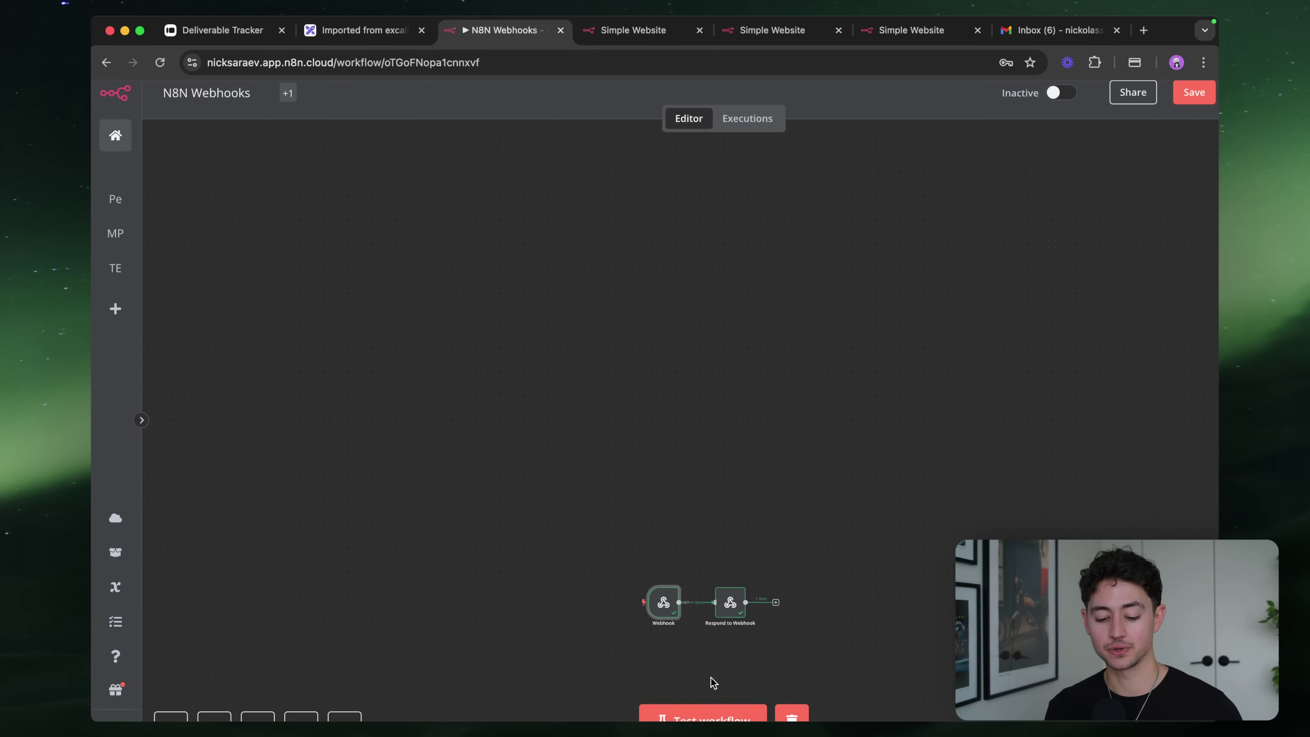
Resend the test webhook URL without a header, getting 'Authorization data is wrong!'
{"action": "double_click", "coordinate": [729, 588]}
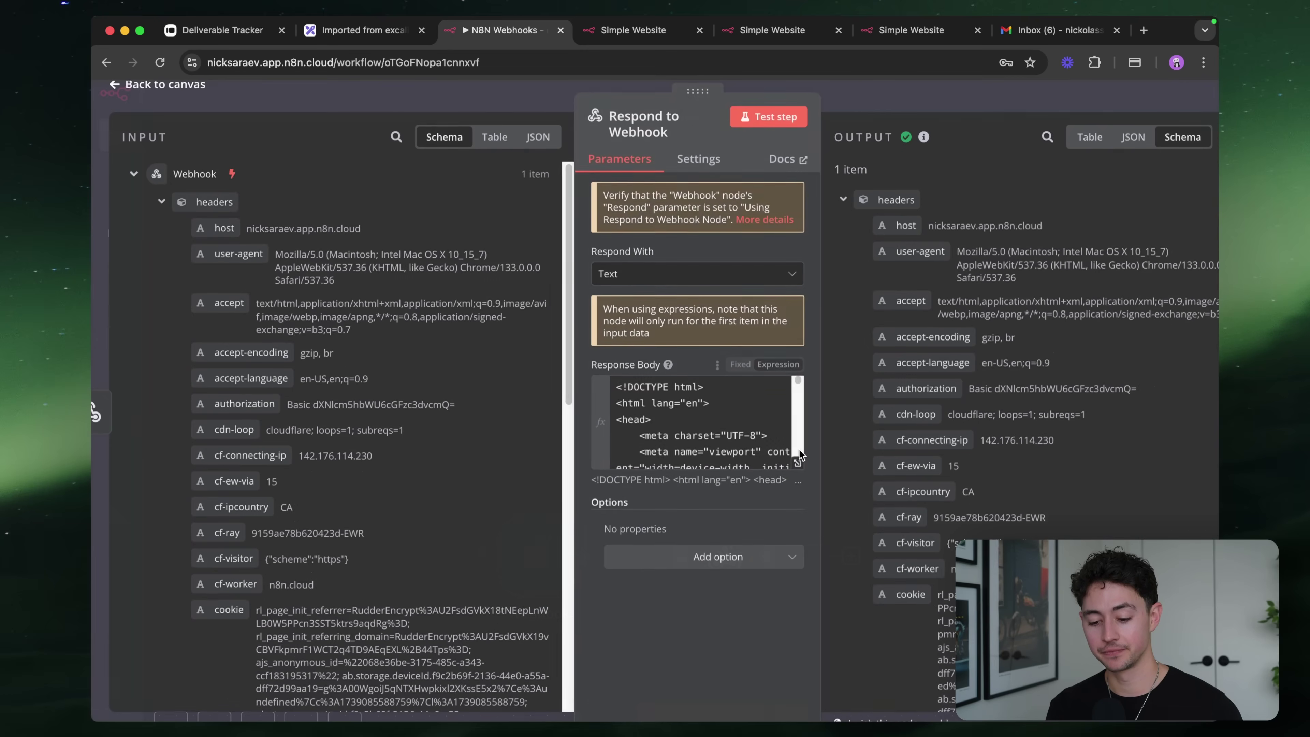
{"action": "key", "text": "Escape"}
{"action": "left_click", "coordinate": [686, 692]}
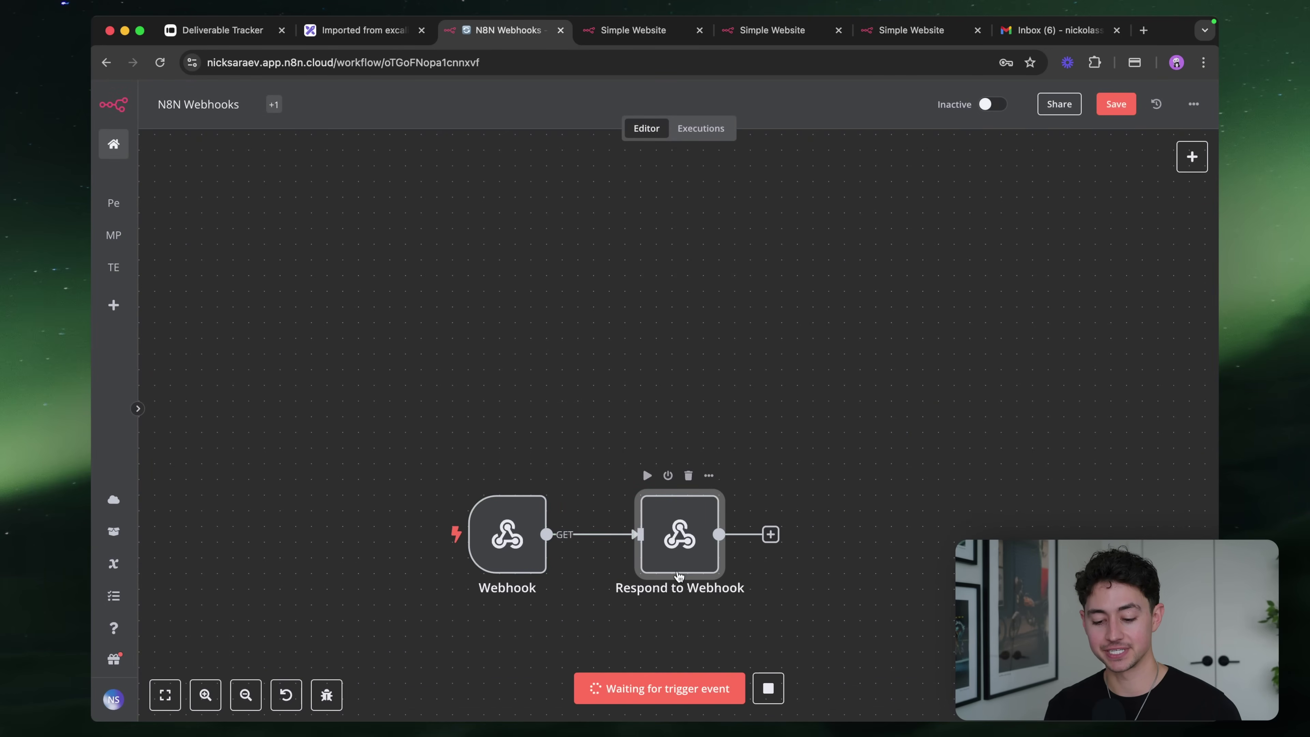
{"action": "left_click", "coordinate": [634, 30]}
{"action": "left_click", "coordinate": [521, 63]}
{"action": "key", "text": "Return"}
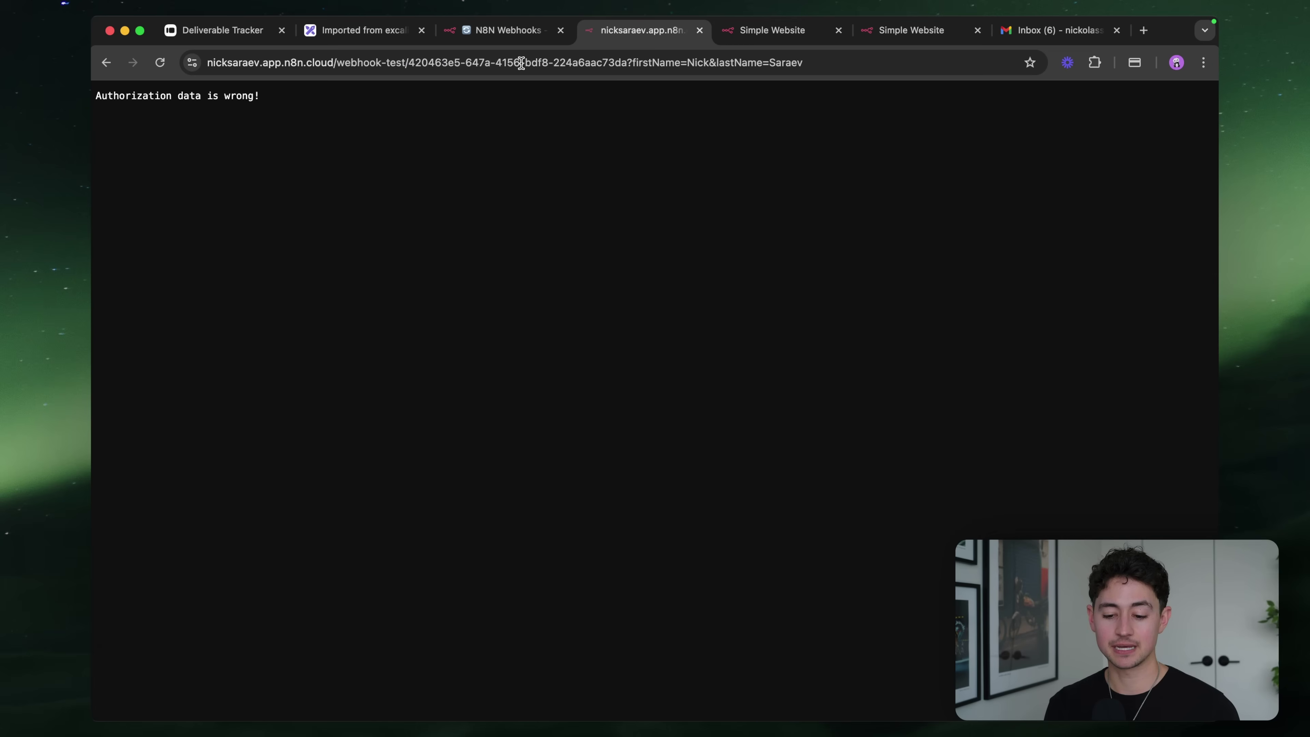
{"action": "key", "text": "super+equal"}
{"action": "key", "text": "super+equal"}
{"action": "key", "text": "super+equal"}
{"action": "key", "text": "super+equal"}
{"action": "key", "text": "super+equal"}
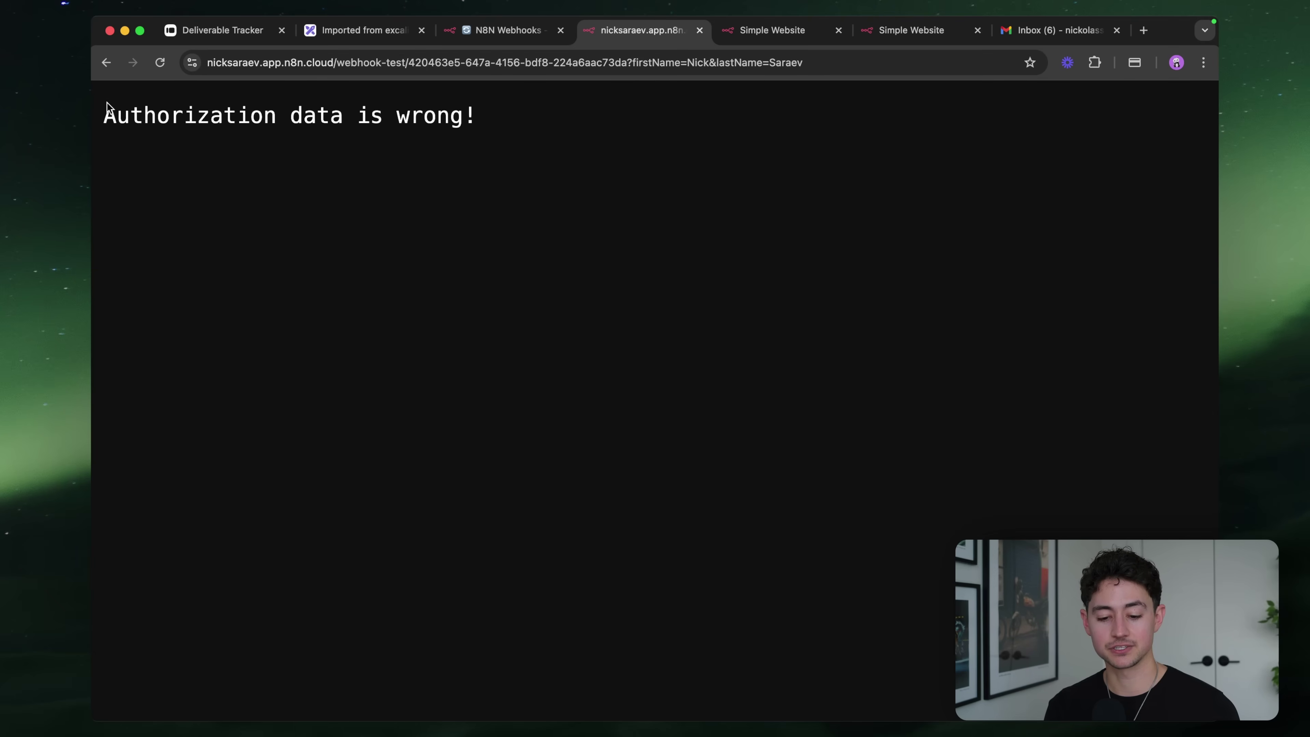
{"action": "key", "text": "super+minus"}
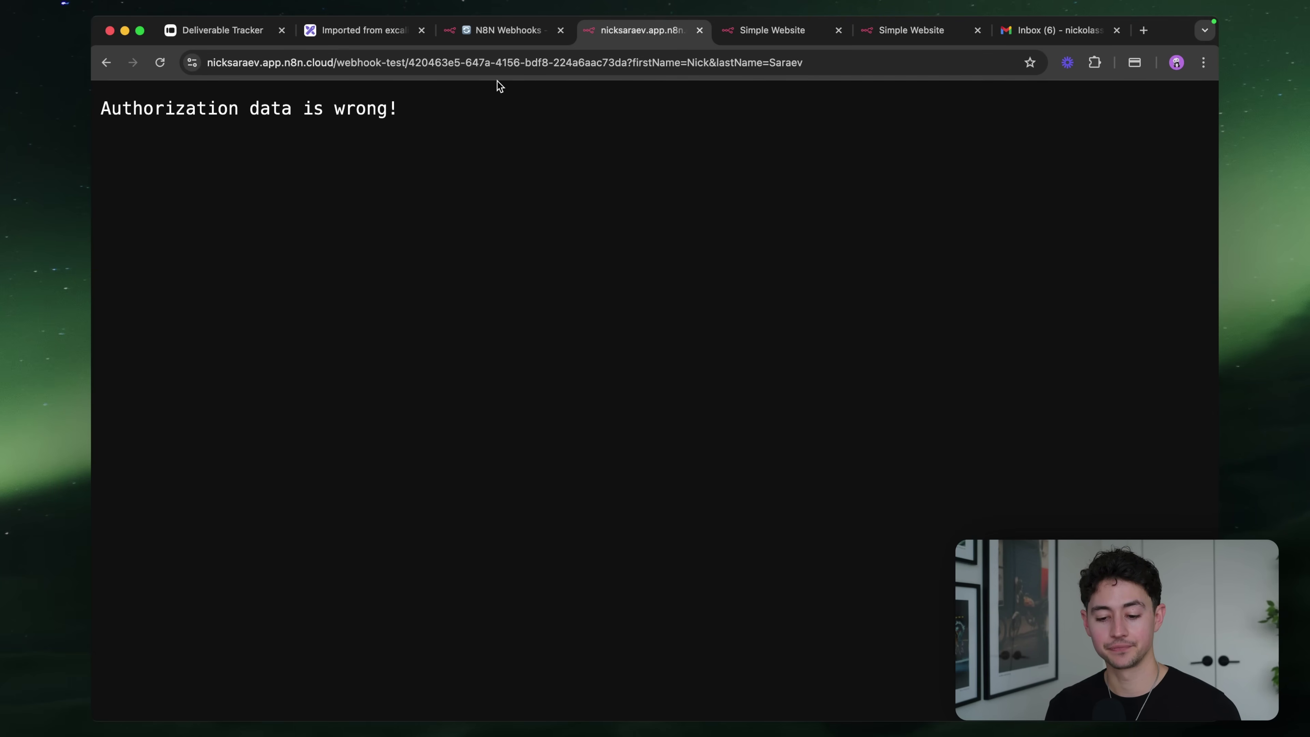
{"action": "left_click", "coordinate": [508, 30]}
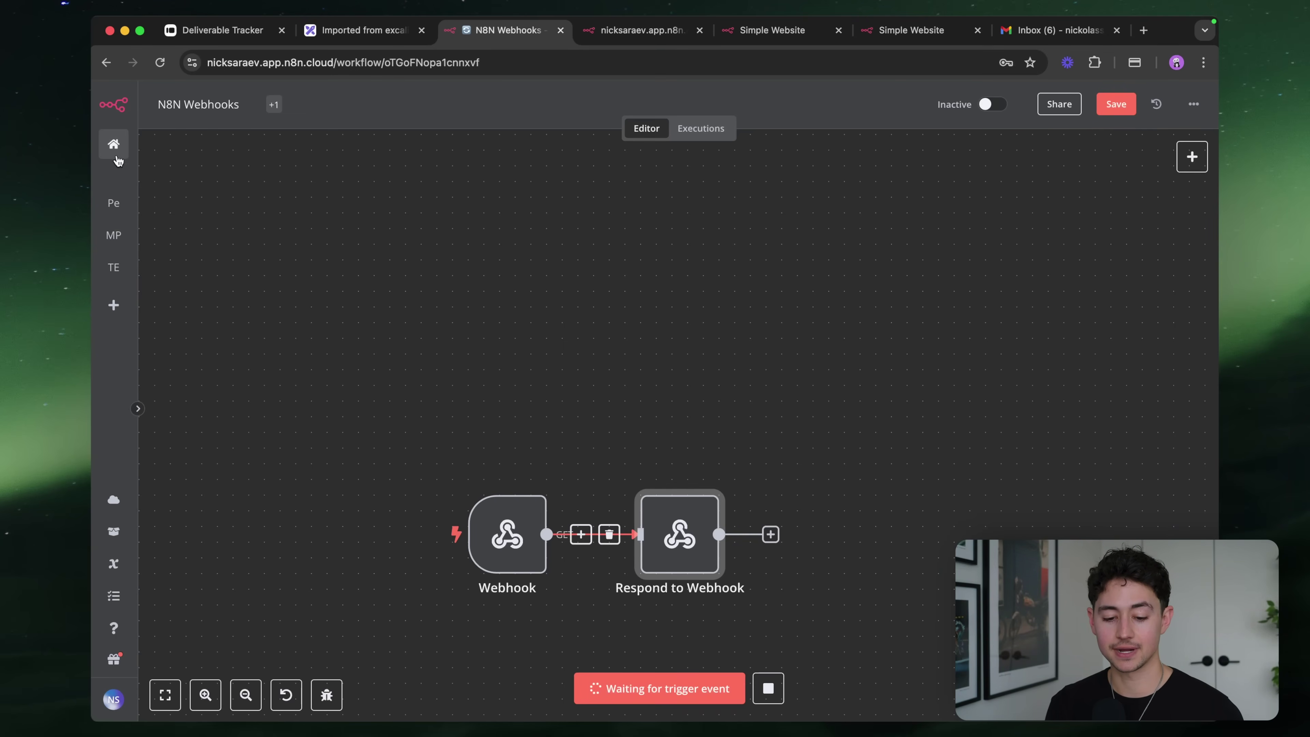
Leave the workflow for the n8n home page, dismissing the unsaved-changes prompt
{"action": "left_click", "coordinate": [119, 304]}
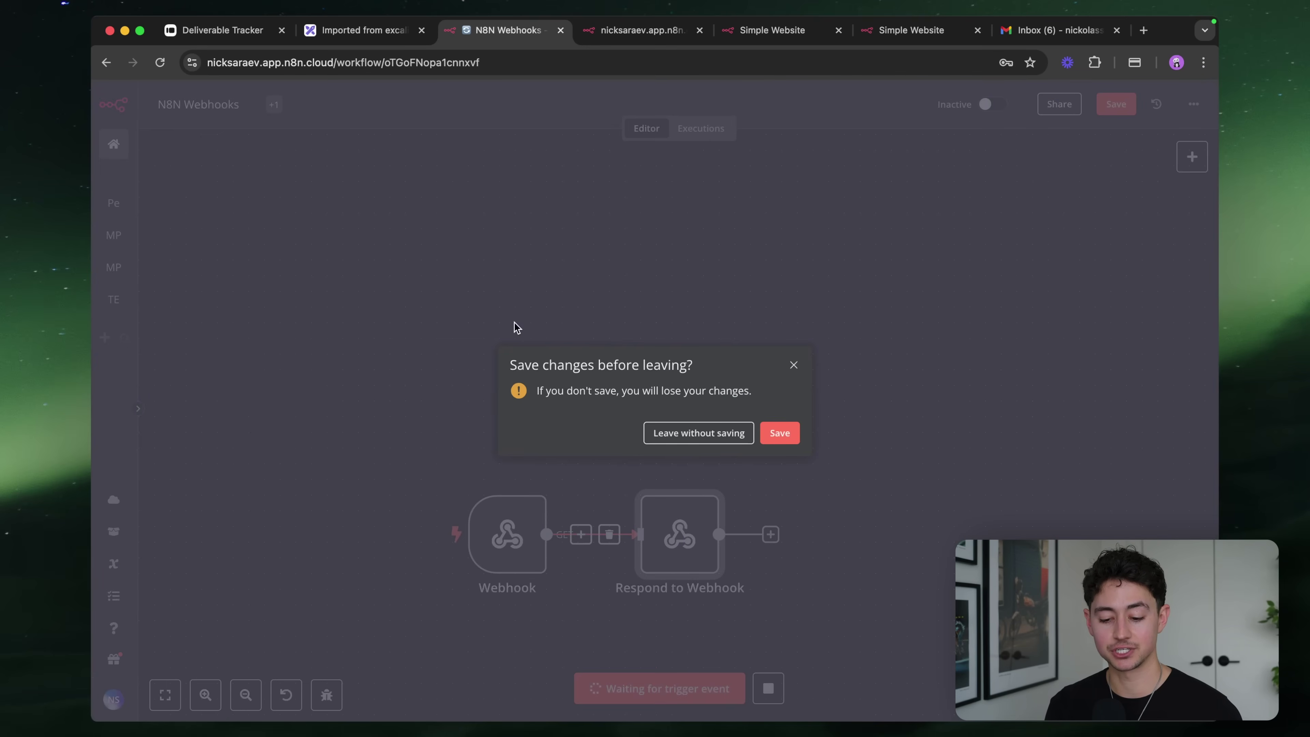
{"action": "key", "text": "Escape"}
{"action": "left_click", "coordinate": [113, 145]}
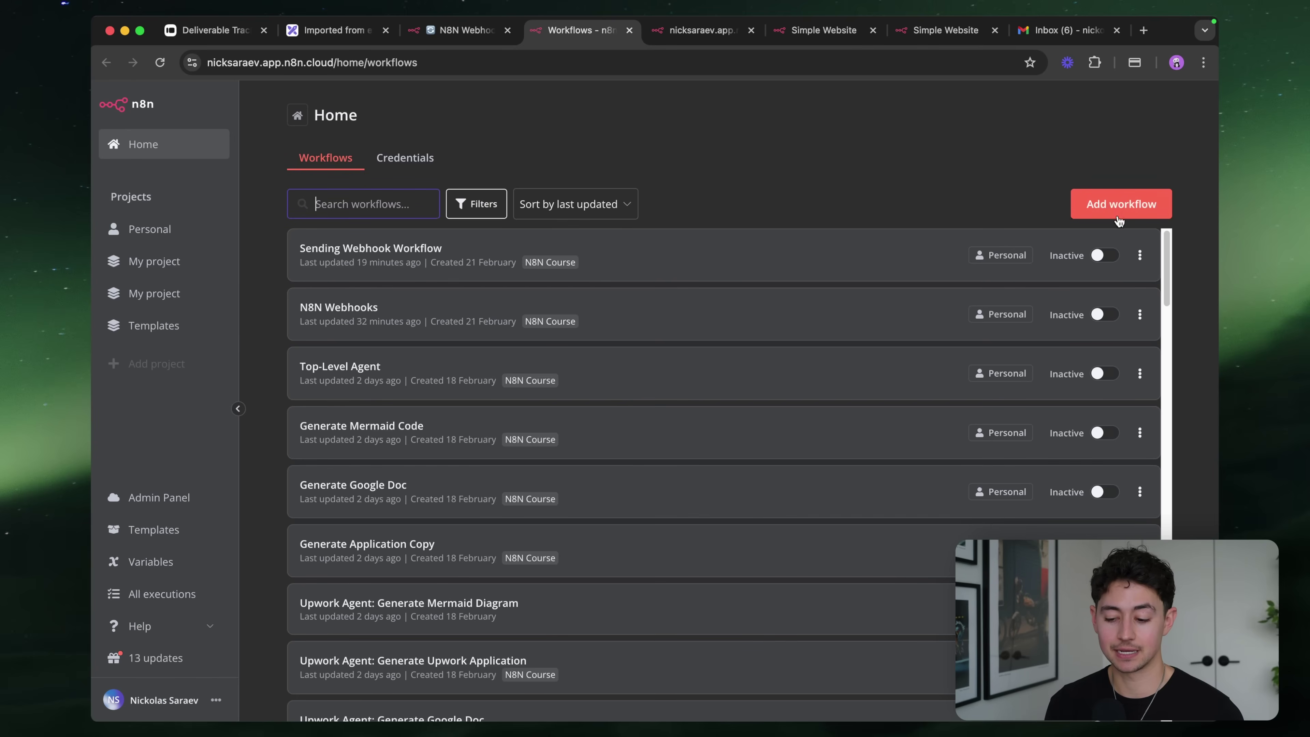
Create a new workflow with an HTTP Request node calling the webhook test URL, and test it
{"action": "left_click", "coordinate": [1119, 204]}
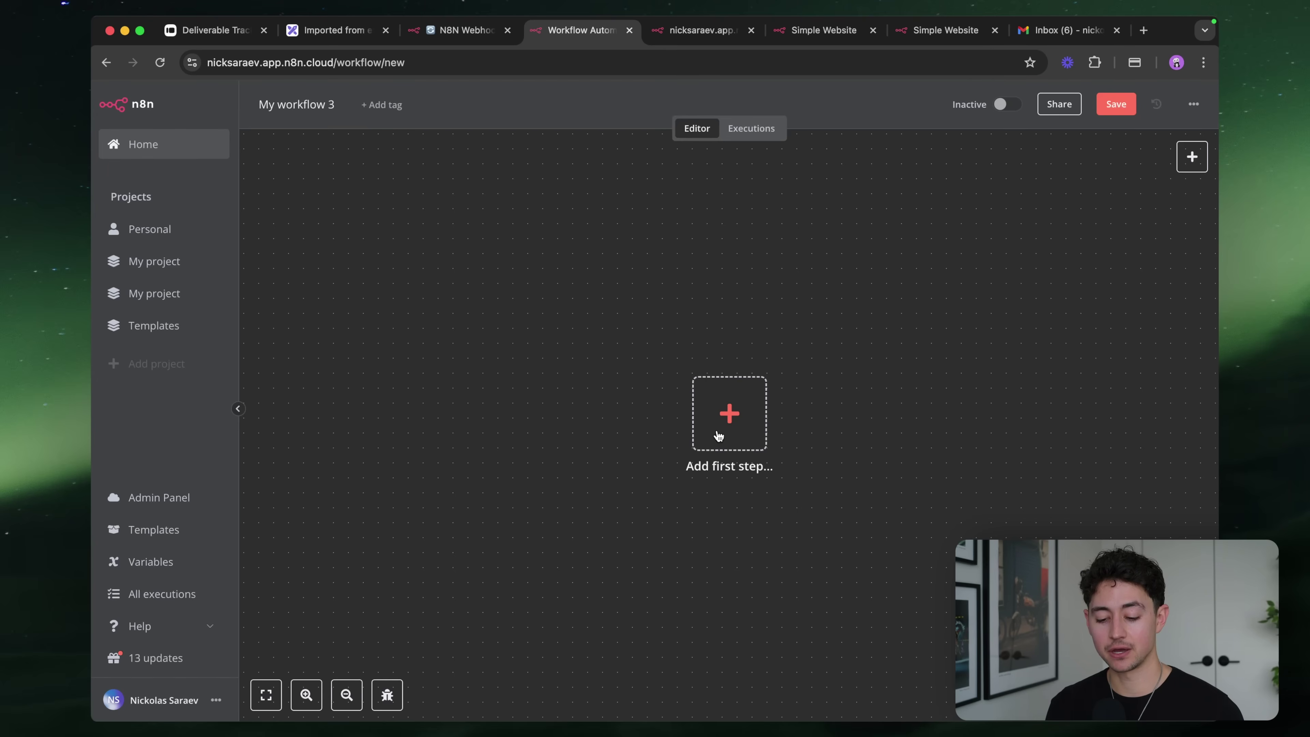
{"action": "left_click", "coordinate": [729, 413]}
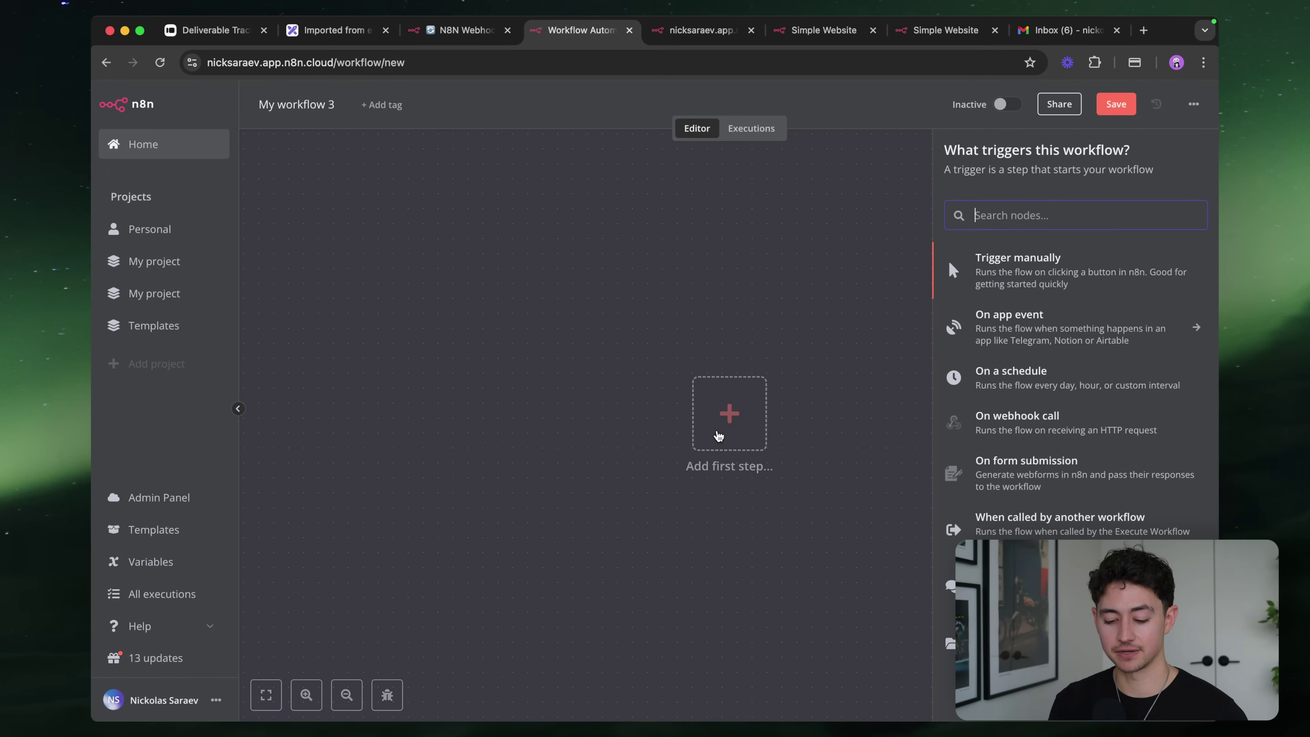
{"action": "type", "text": "http"}
{"action": "left_click", "coordinate": [986, 257]}
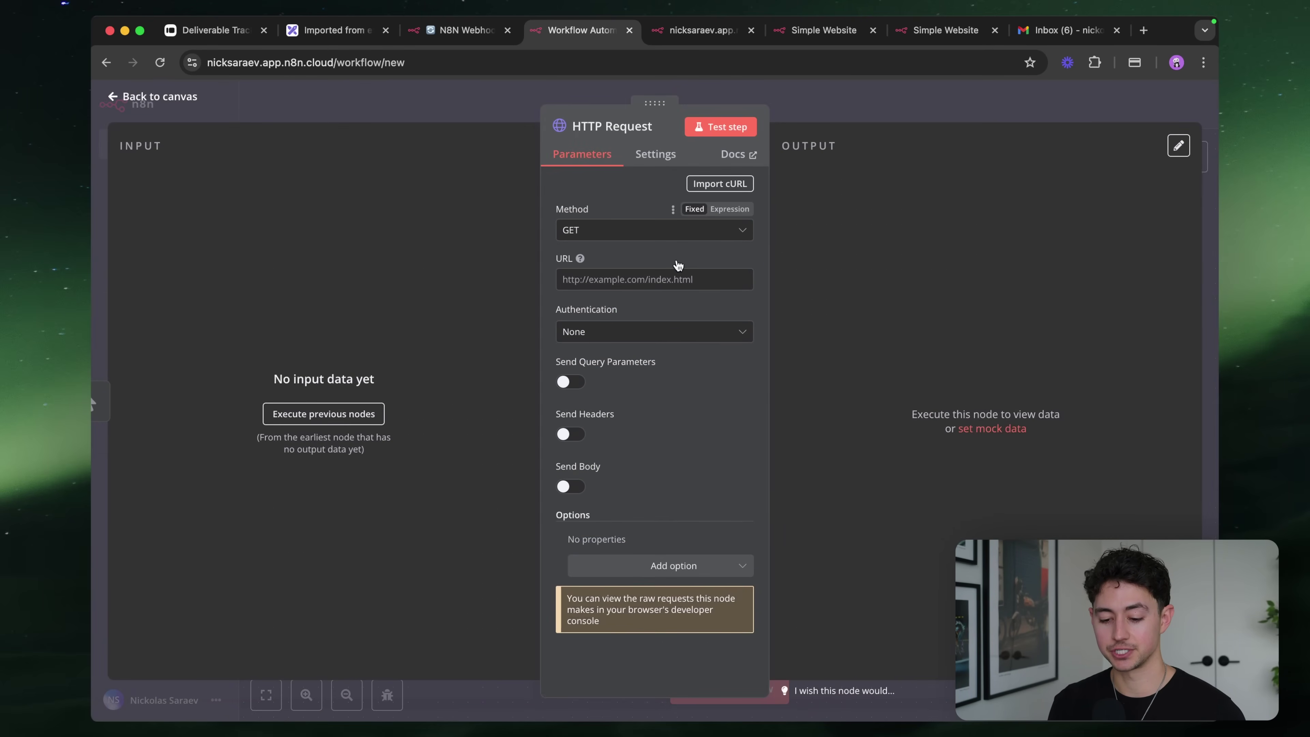
{"action": "key", "text": "ctrl+shift+Tab"}
{"action": "double_click", "coordinate": [503, 531]}
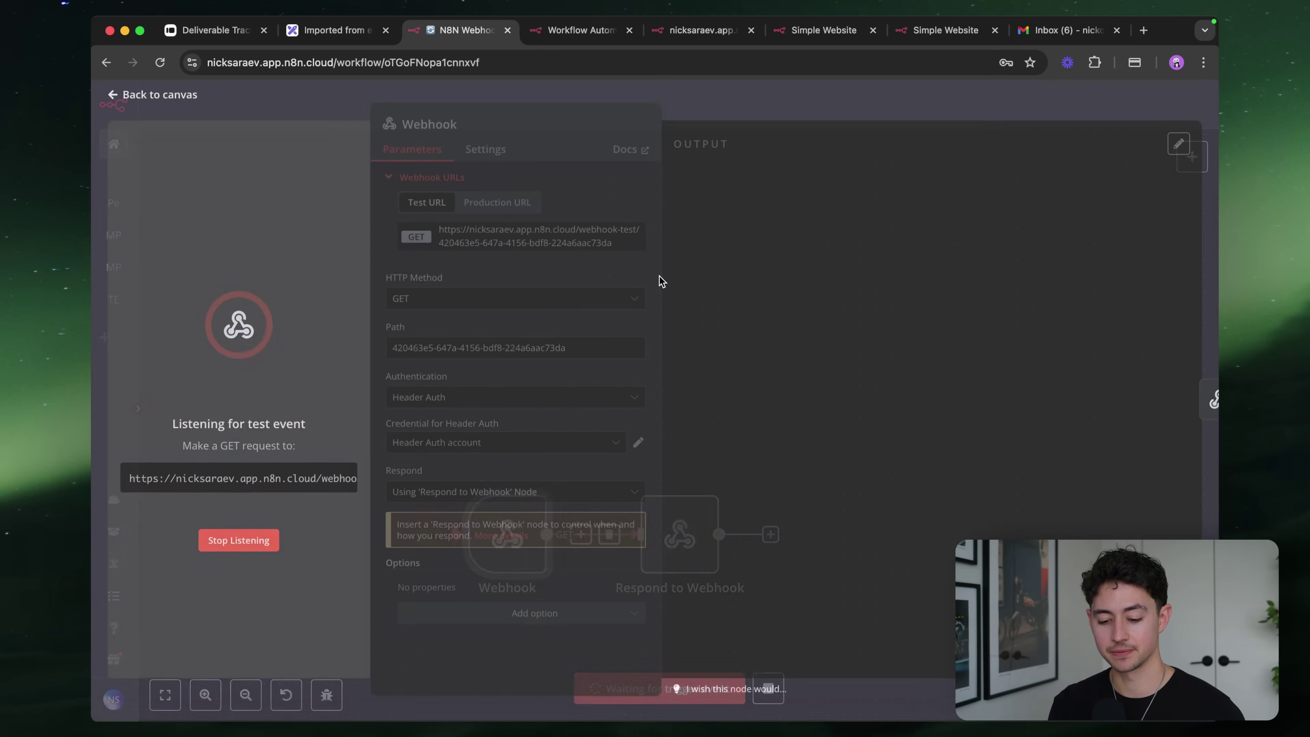
{"action": "key", "text": "ctrl+Tab"}
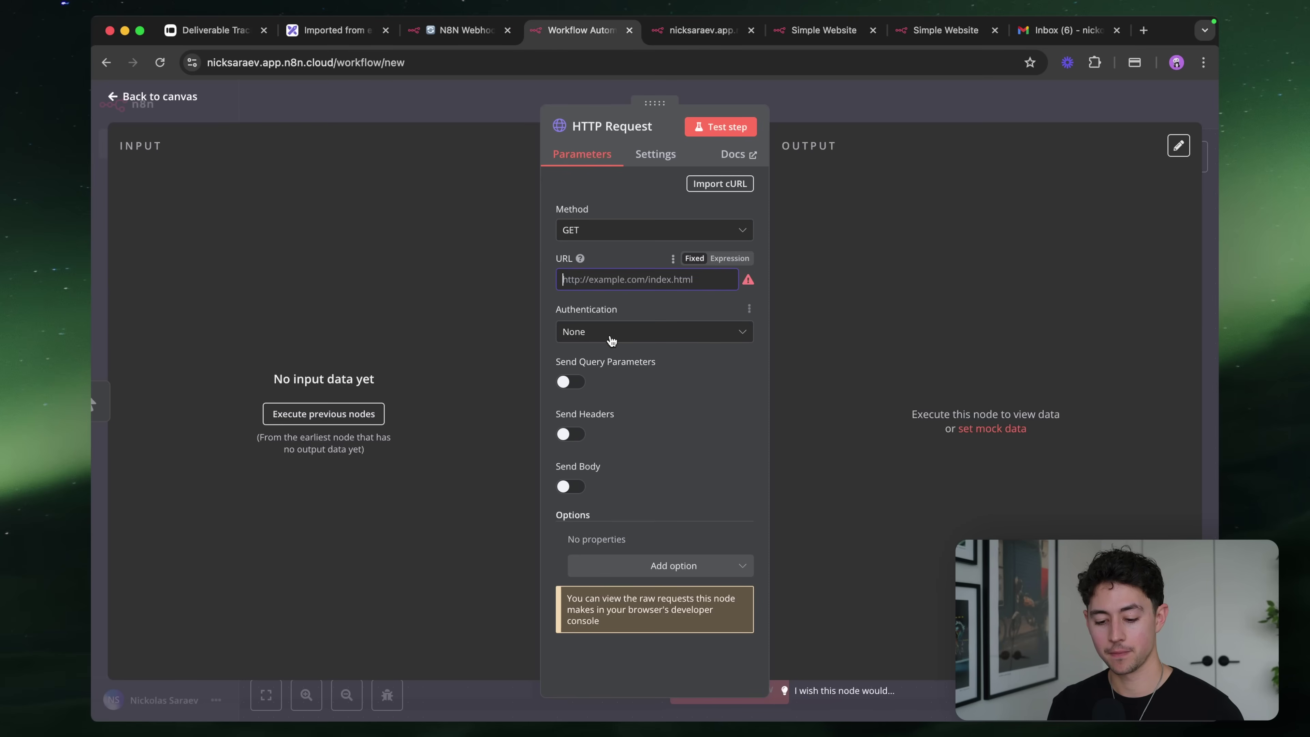
{"action": "key", "text": "super+v"}
{"action": "left_click", "coordinate": [724, 127]}
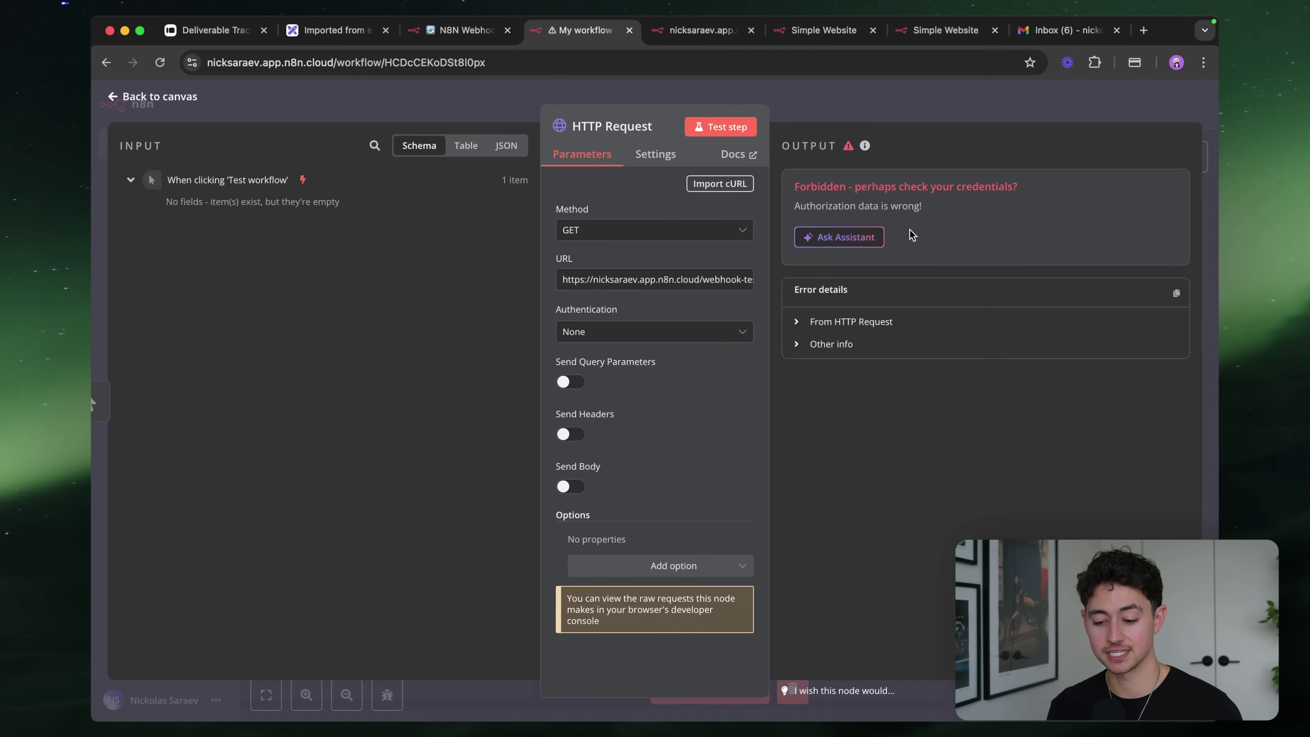
Send an api_key header with its secret value and rerun the request to get the HTML page
{"action": "left_click", "coordinate": [568, 435]}
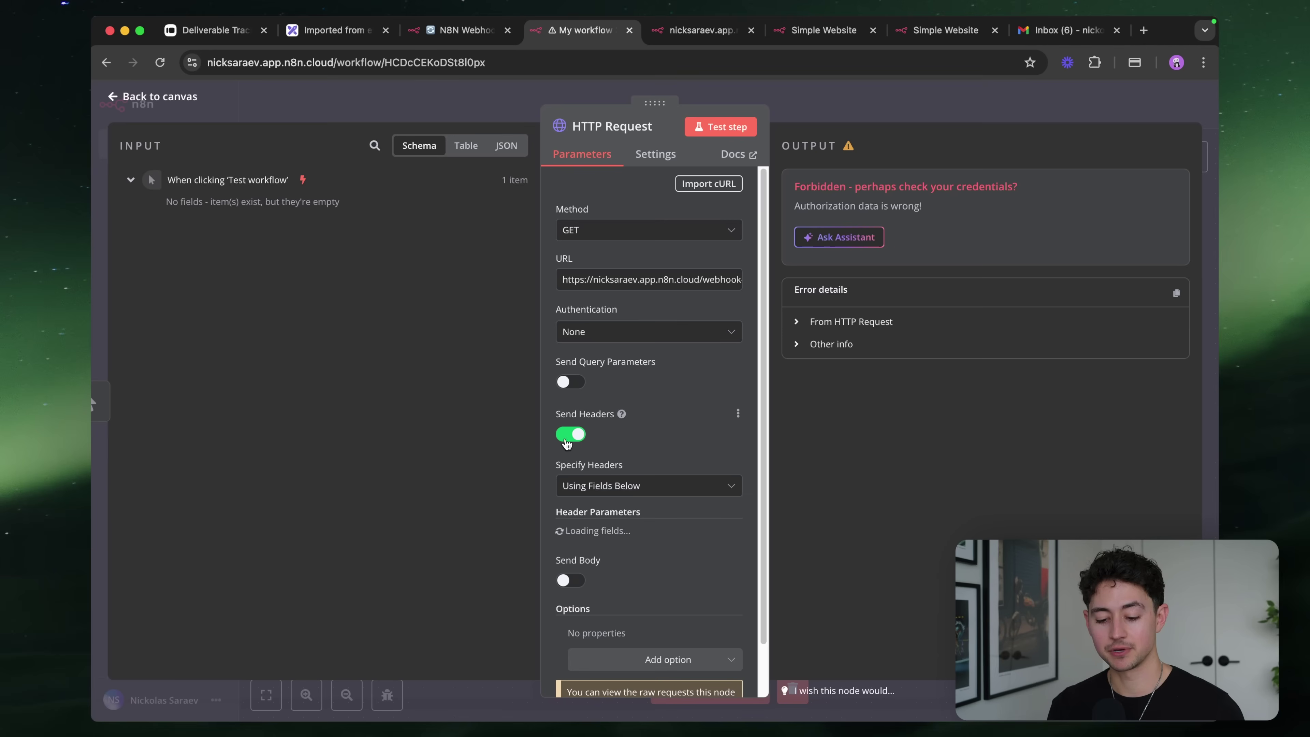
{"action": "scroll", "coordinate": [619, 439], "scroll_direction": "down", "scroll_amount": 3}
{"action": "left_click", "coordinate": [610, 391]}
{"action": "type", "text": "api_key"}
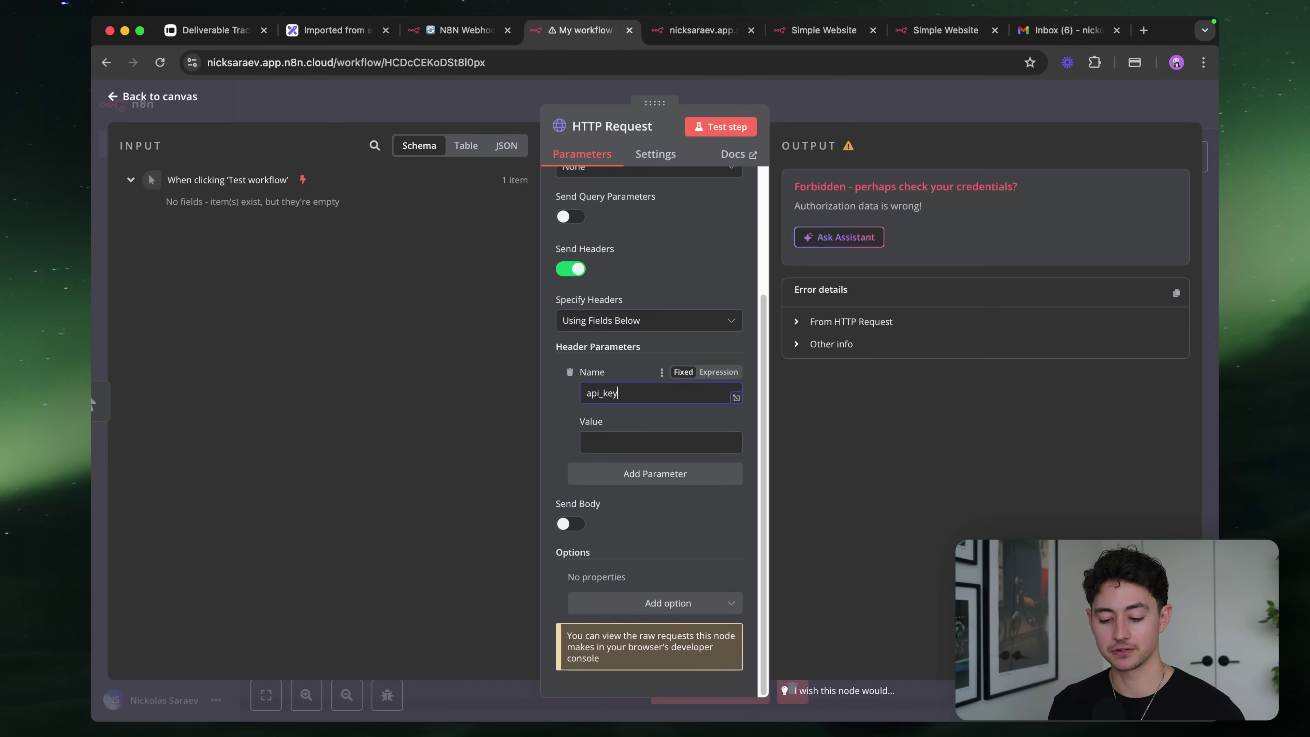
{"action": "left_click", "coordinate": [634, 442]}
{"action": "type", "text": "password"}
{"action": "scroll", "coordinate": [665, 384], "scroll_direction": "up", "scroll_amount": 4}
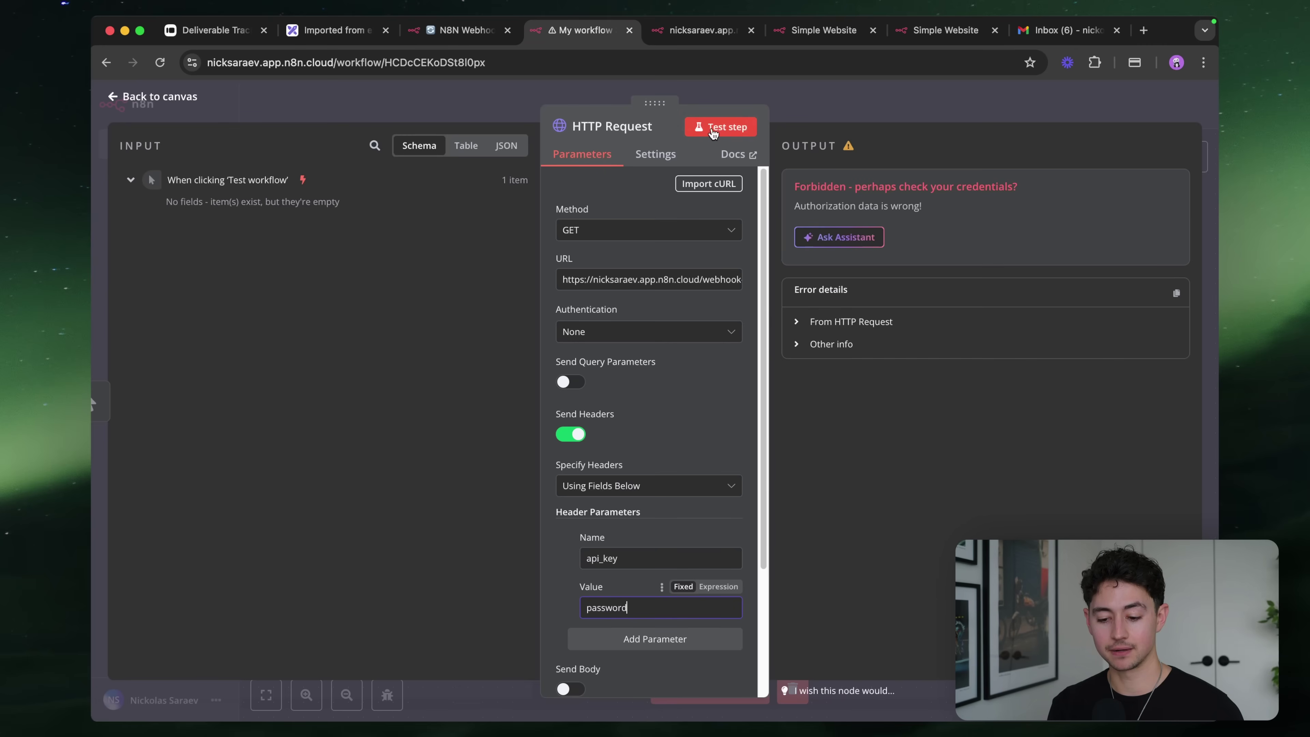
{"action": "left_click", "coordinate": [713, 130]}
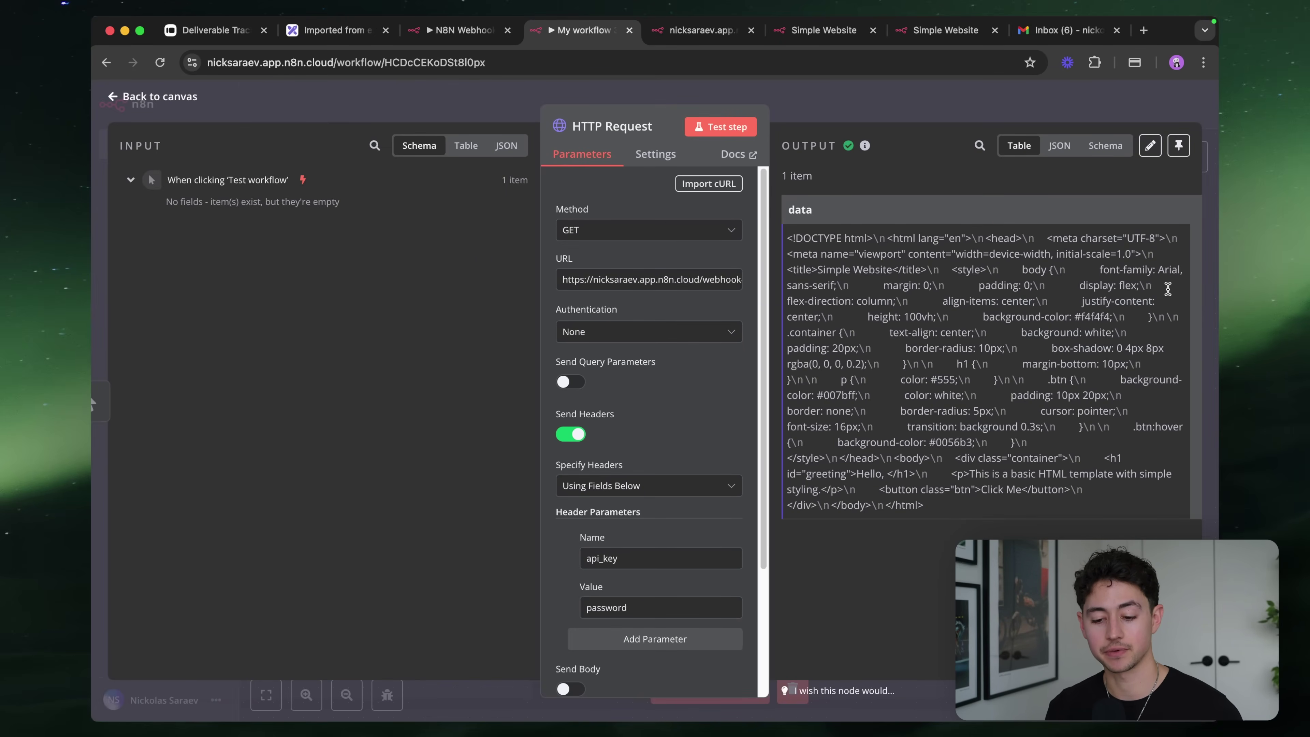
{"action": "key", "text": "ctrl+shift+Tab"}
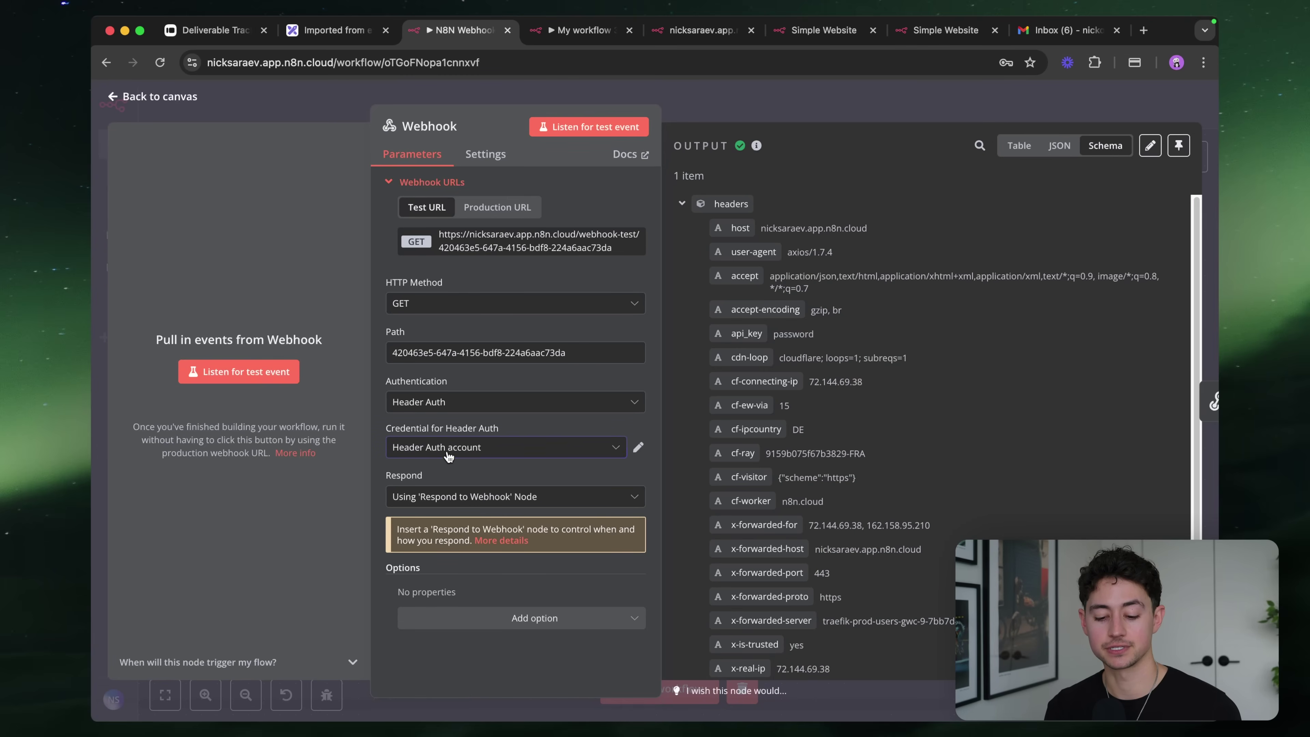
Replace Header Auth with JWT Auth in the Webhook's Authentication dropdown
{"action": "left_click", "coordinate": [447, 456]}
{"action": "left_click", "coordinate": [453, 424]}
{"action": "left_click", "coordinate": [453, 409]}
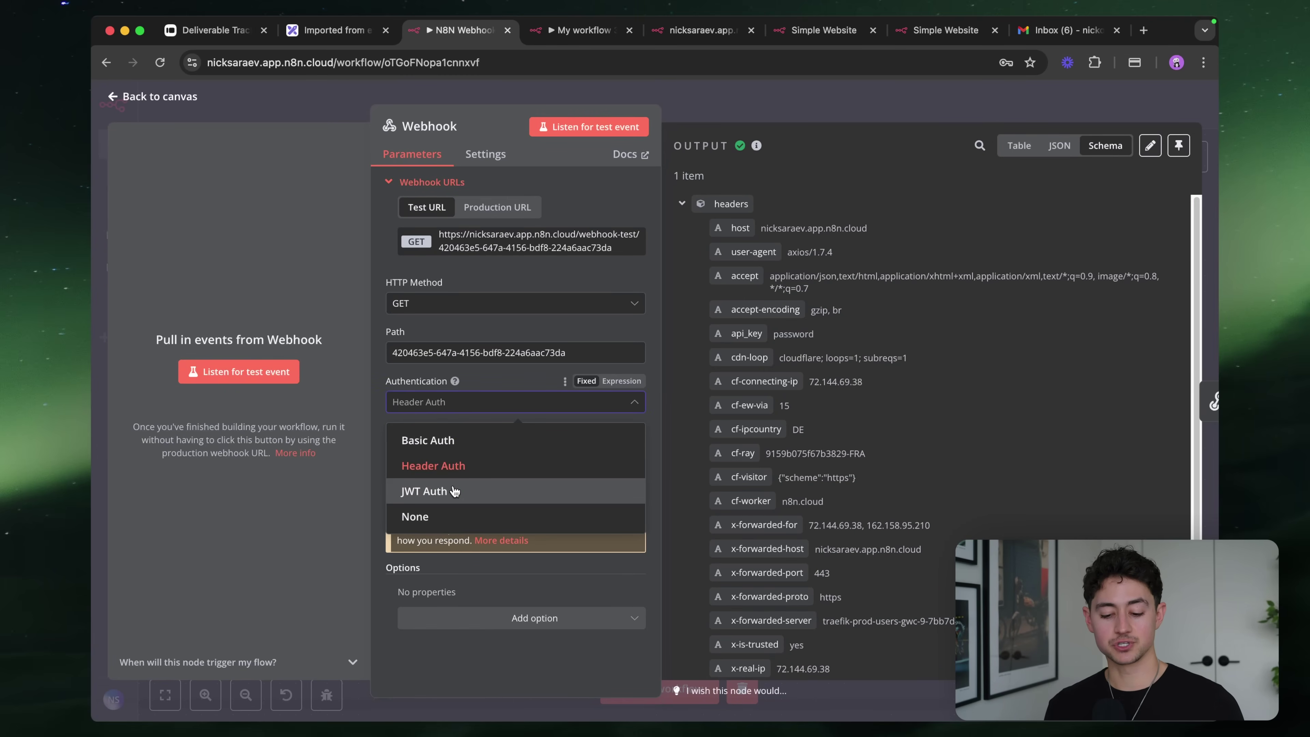
{"action": "left_click", "coordinate": [453, 491]}
Preview a new JWT credential's Key Type, Secret and Algorithm fields, then close it unsaved
{"action": "mouse_move", "coordinate": [455, 382]}
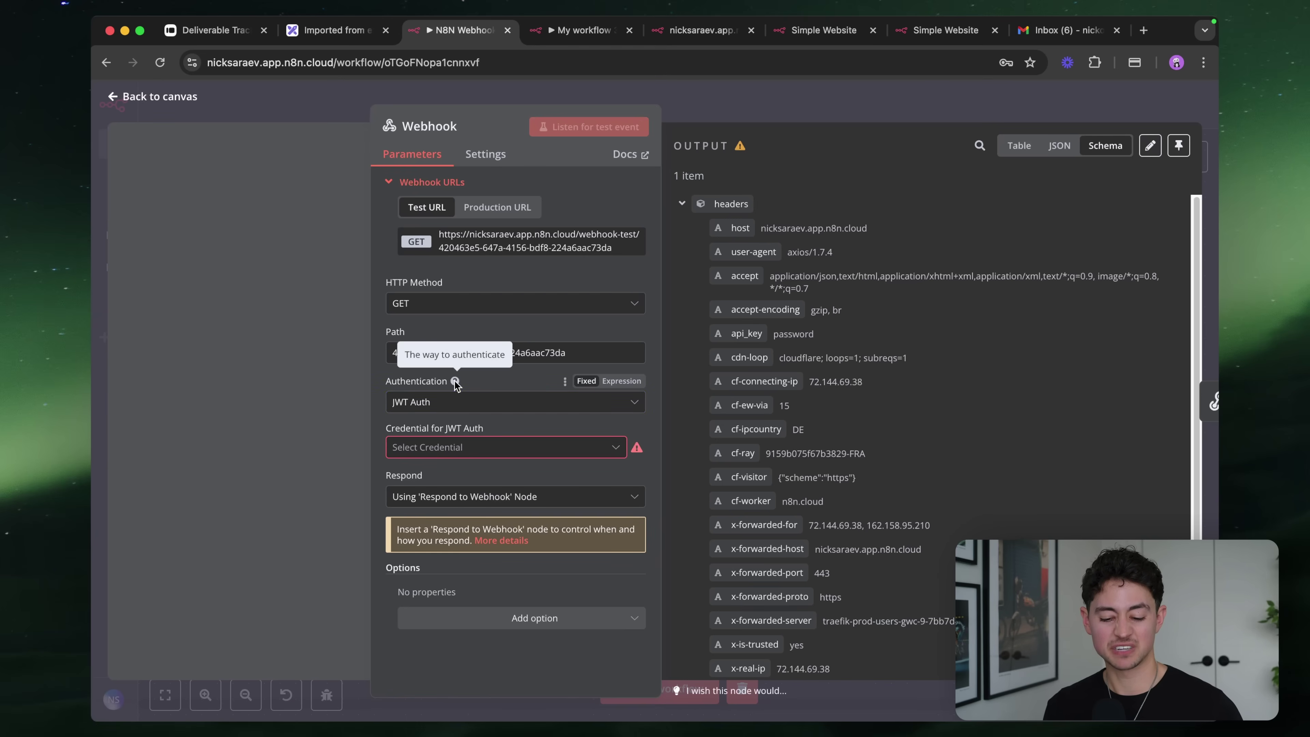
{"action": "left_click", "coordinate": [459, 447]}
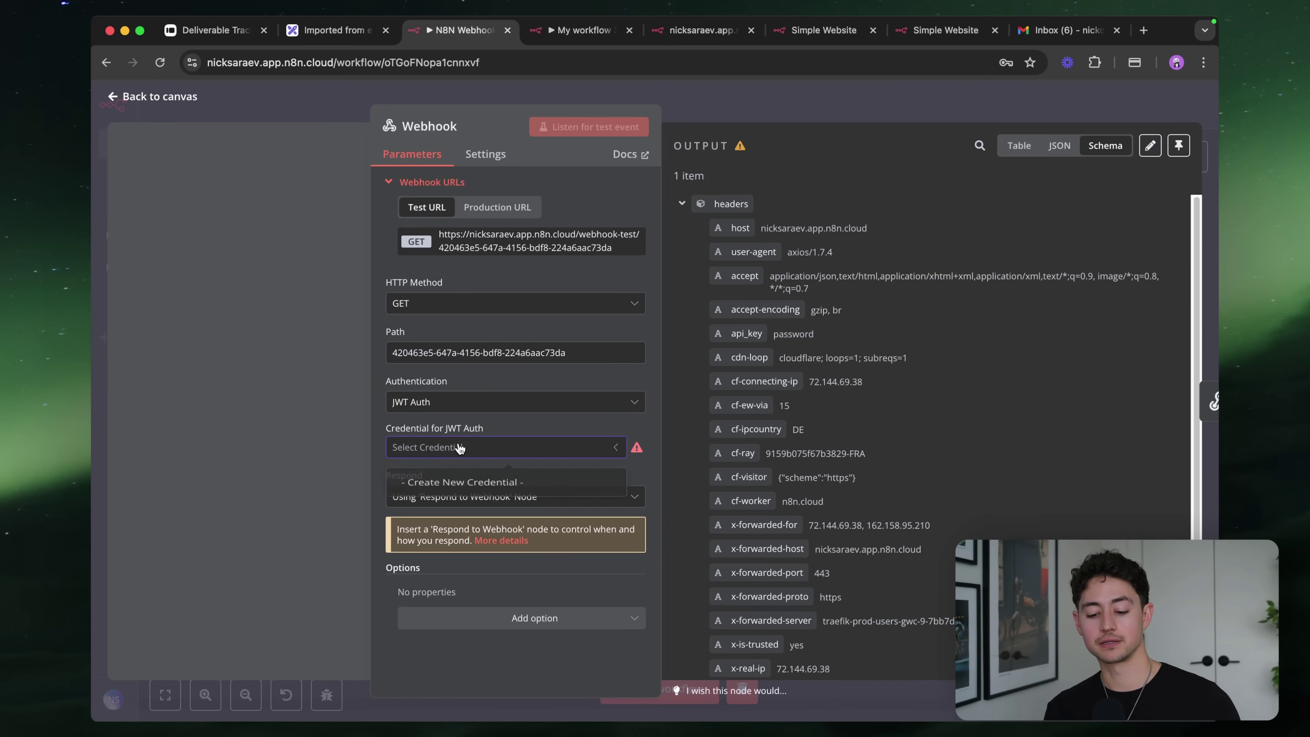
{"action": "left_click", "coordinate": [462, 482]}
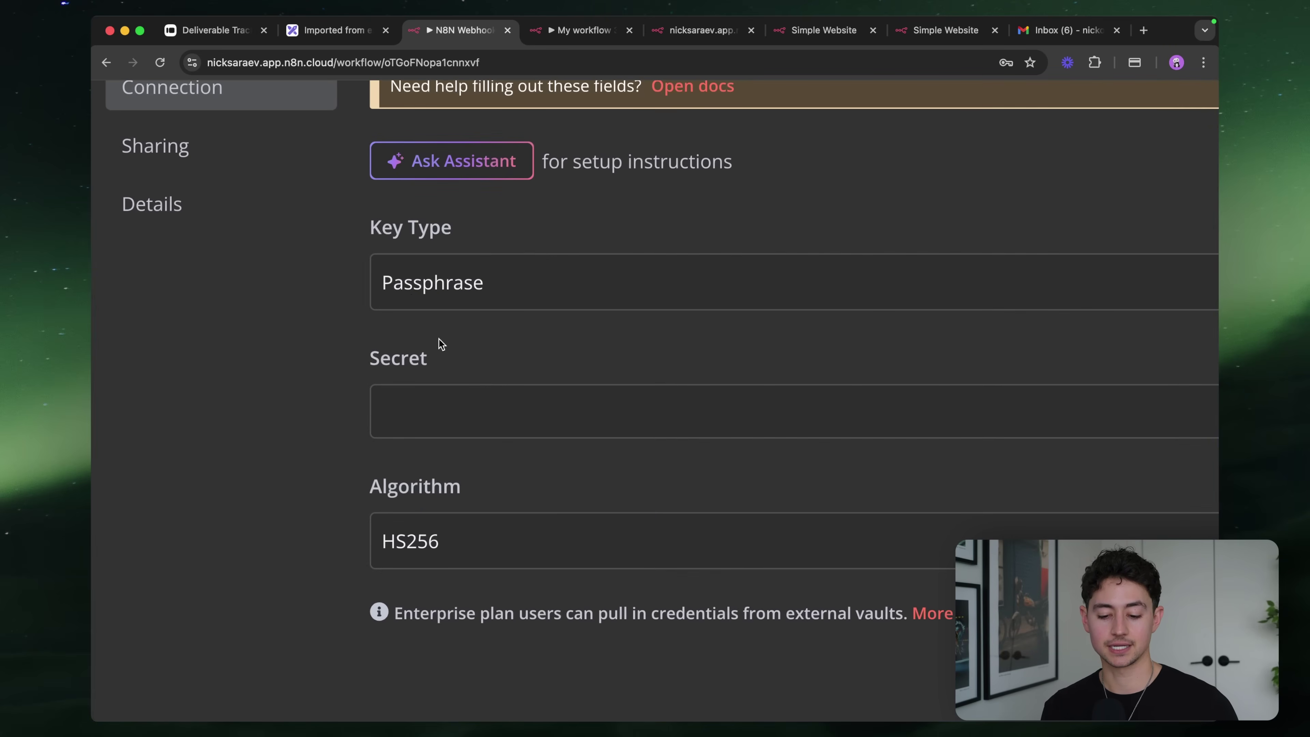
{"action": "left_click", "coordinate": [536, 554]}
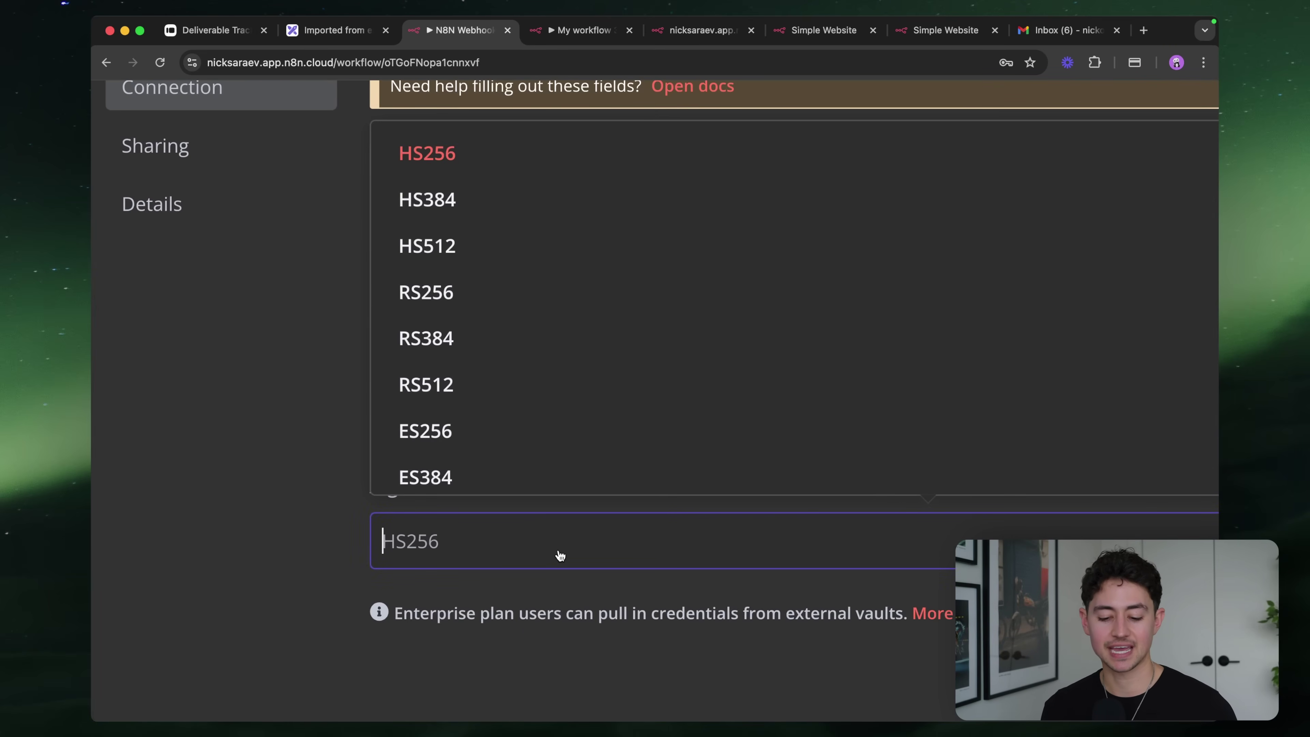
{"action": "scroll", "coordinate": [556, 553], "scroll_direction": "down", "scroll_amount": 5}
{"action": "left_click", "coordinate": [732, 105]}
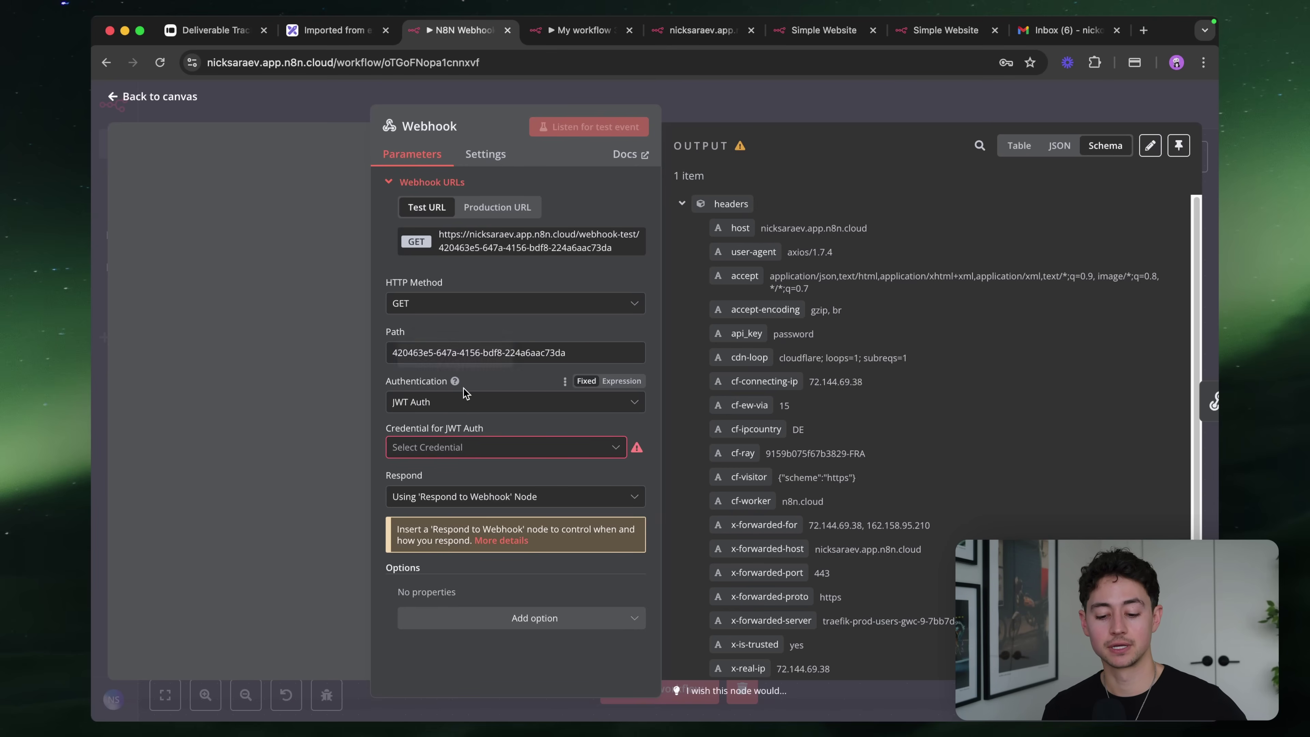
Search Google for 'n8n jwt' and open the JWT n8n docs result in a background tab
{"action": "key", "text": "super+t"}
{"action": "type", "text": "n8n jwt"}
{"action": "key", "text": "Return"}
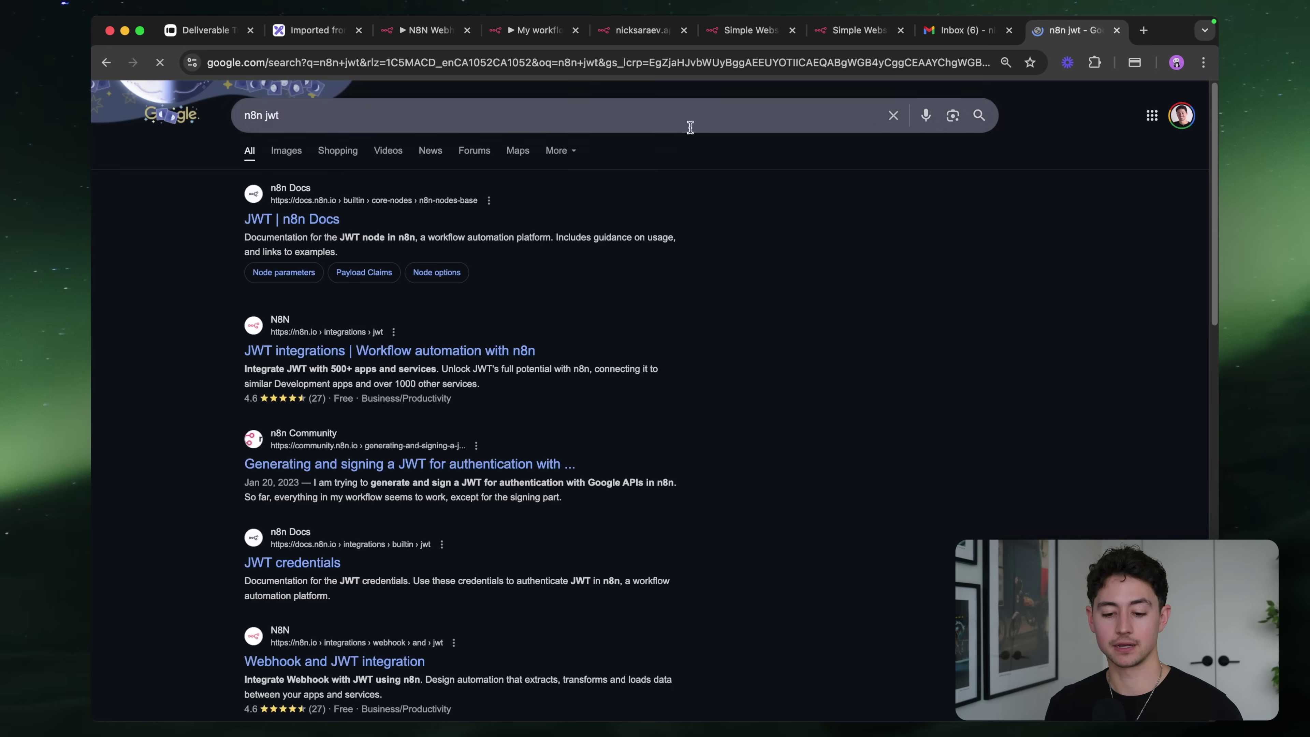
{"action": "left_click", "coordinate": [276, 221], "text": "super"}
Refine the search to 'n8n jwt webhooks', then close that tab and return to N8N Webhooks
{"action": "left_click", "coordinate": [359, 116]}
{"action": "type", "text": "webhooks"}
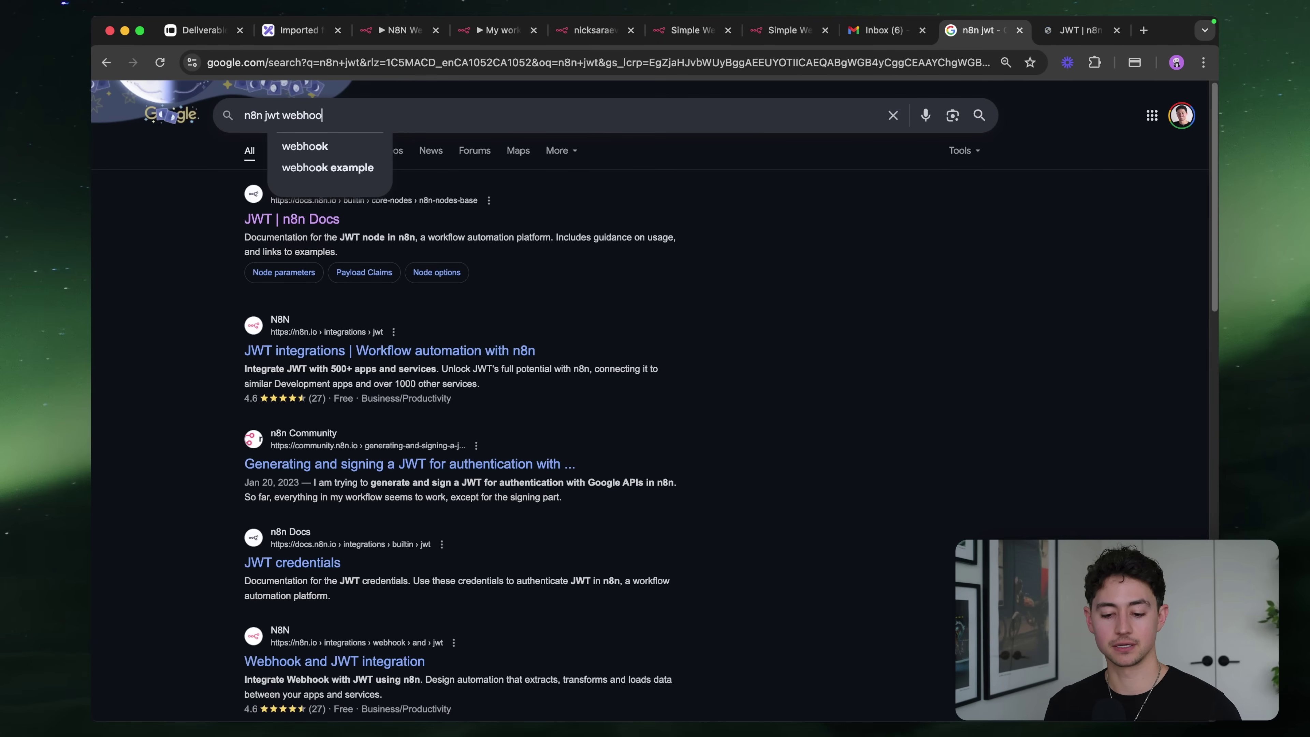
{"action": "key", "text": "Return"}
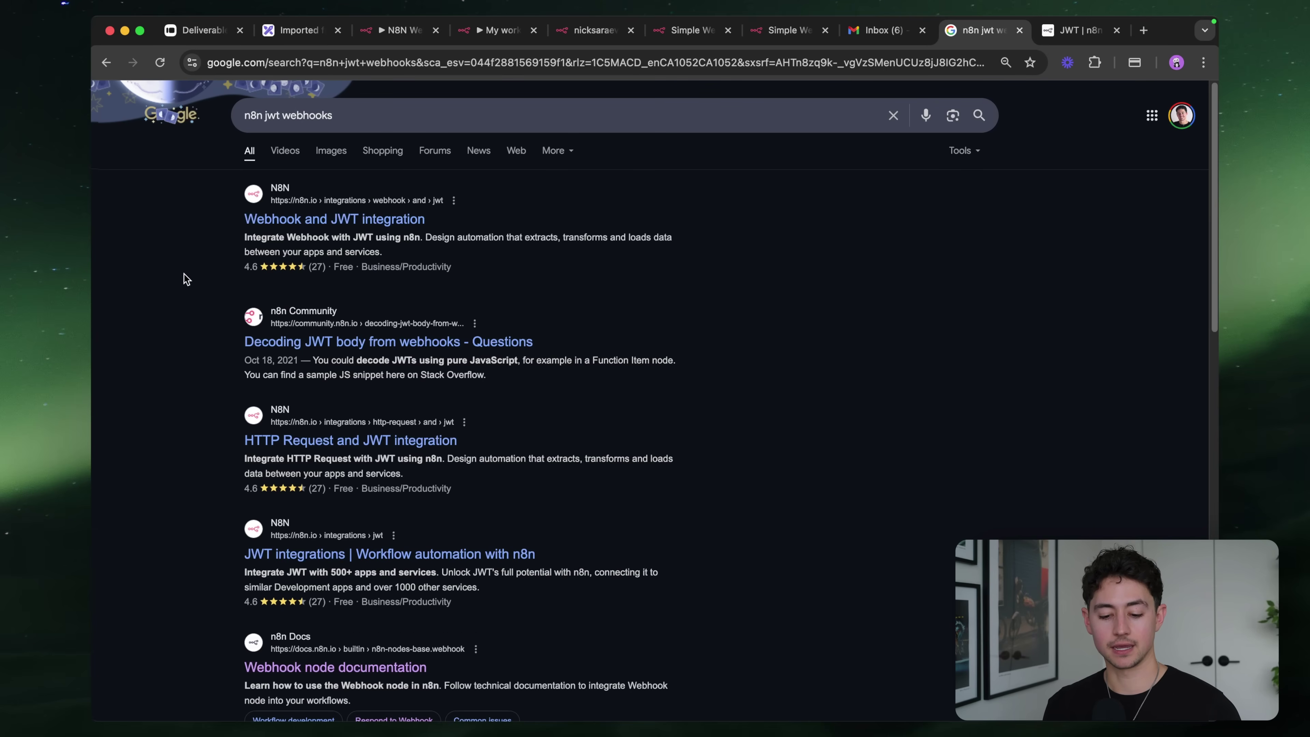
{"action": "scroll", "coordinate": [187, 278], "scroll_direction": "down", "scroll_amount": 4}
{"action": "scroll", "coordinate": [284, 246], "scroll_direction": "up", "scroll_amount": 2}
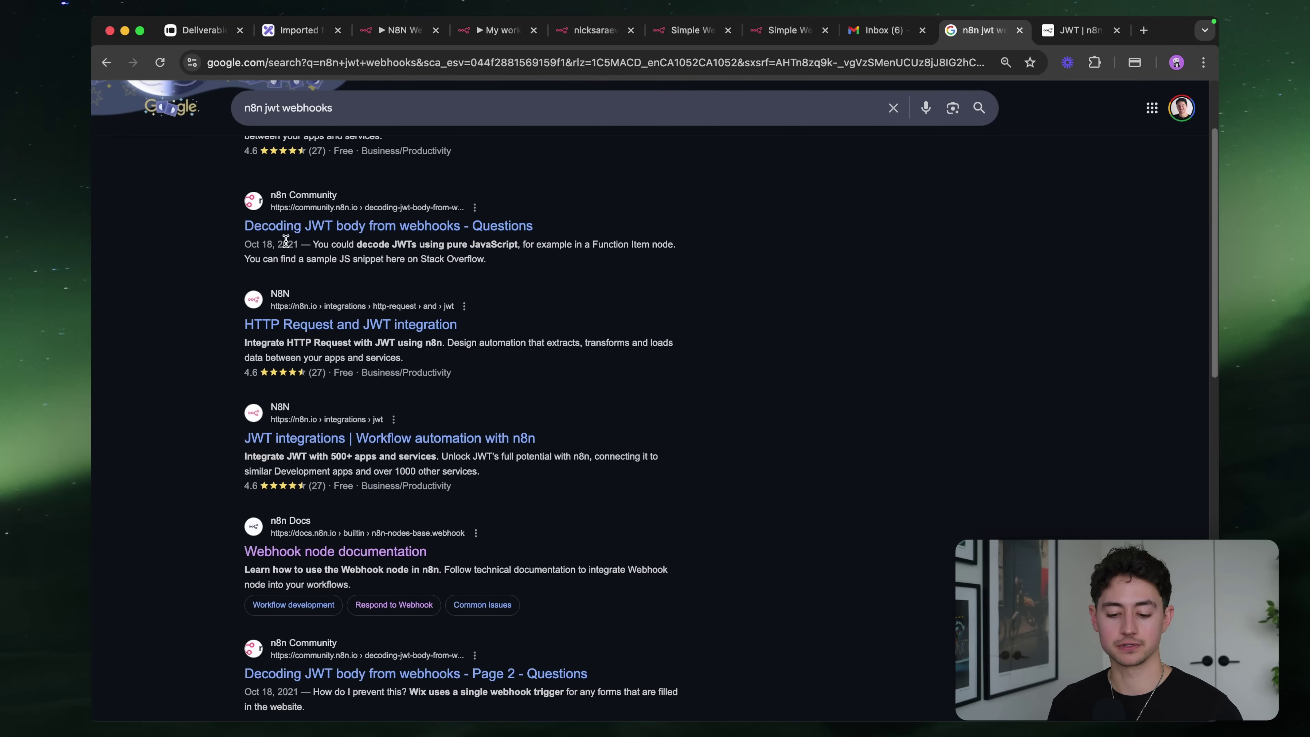
{"action": "key", "text": "super+w"}
{"action": "left_click", "coordinate": [443, 37]}
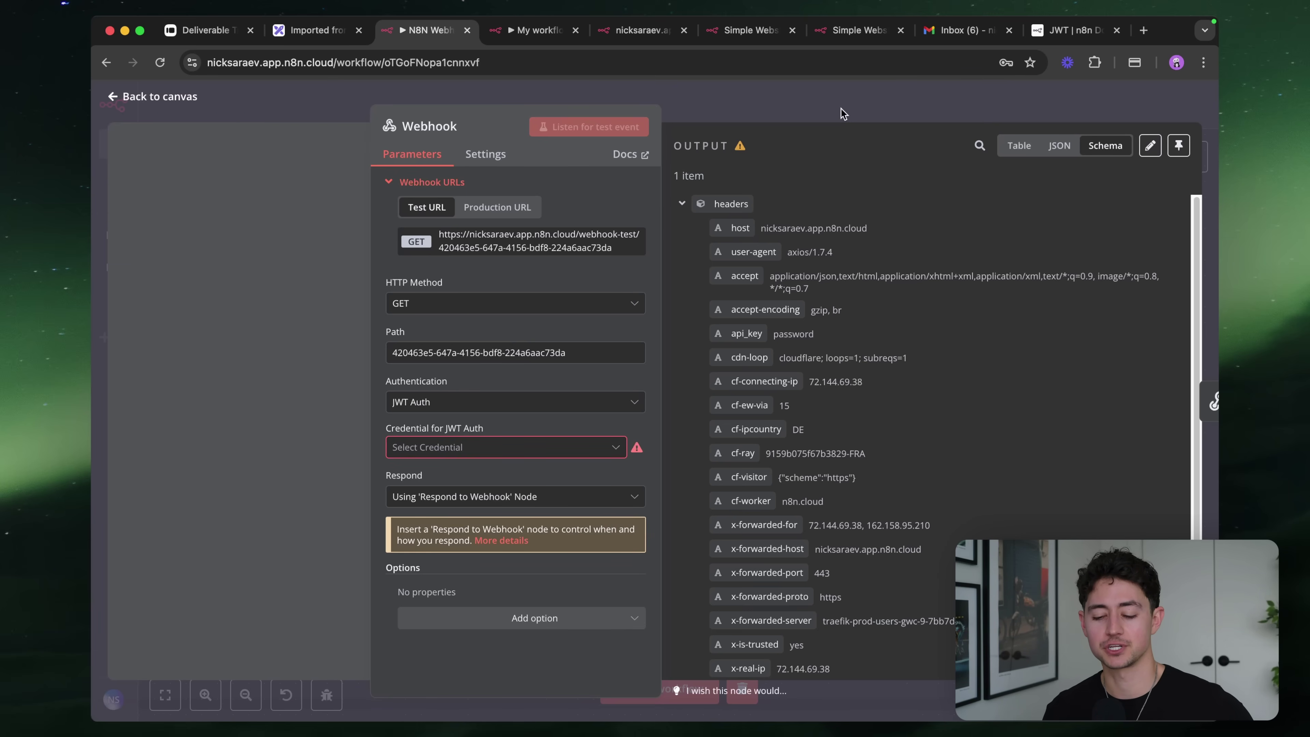
Close the Webhook node panel and center the Webhook and Respond to Webhook nodes on the canvas
{"action": "left_click", "coordinate": [841, 114]}
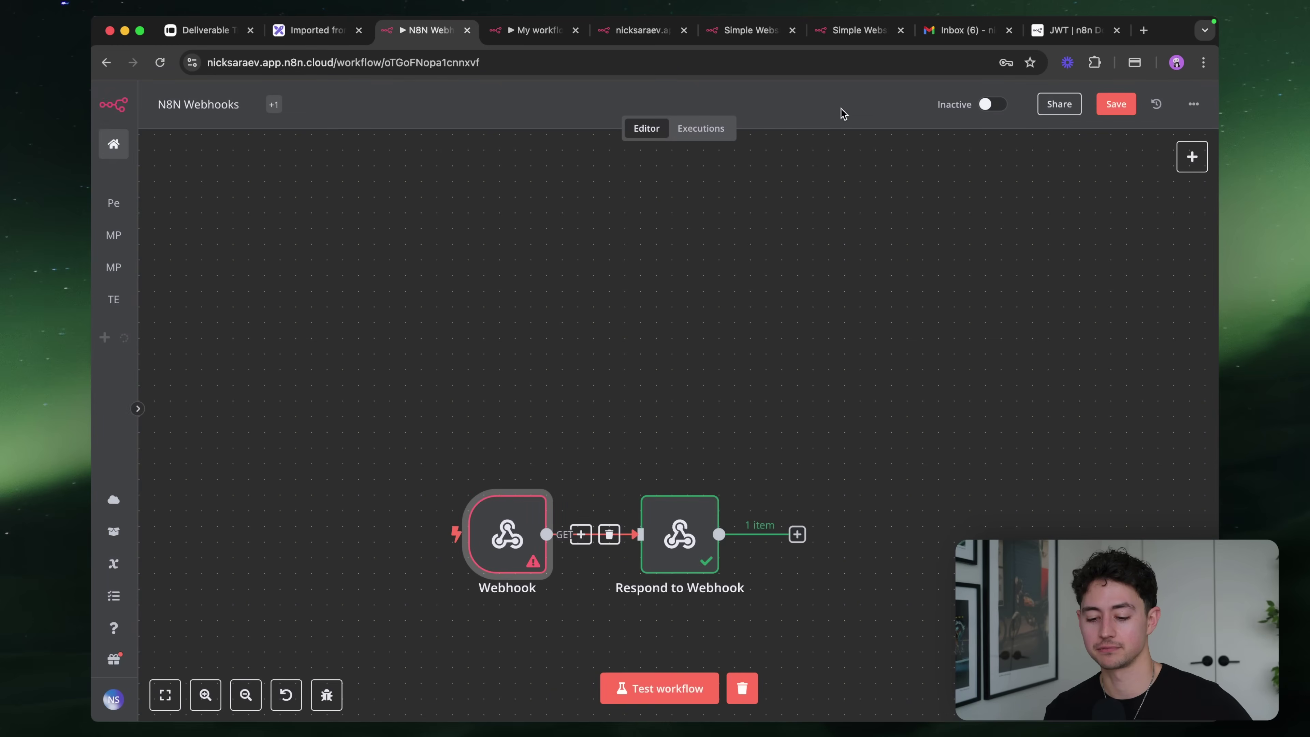
{"action": "scroll", "coordinate": [657, 345], "scroll_direction": "down", "scroll_amount": 5}
{"action": "scroll", "coordinate": [658, 349], "scroll_direction": "down", "scroll_amount": 1}
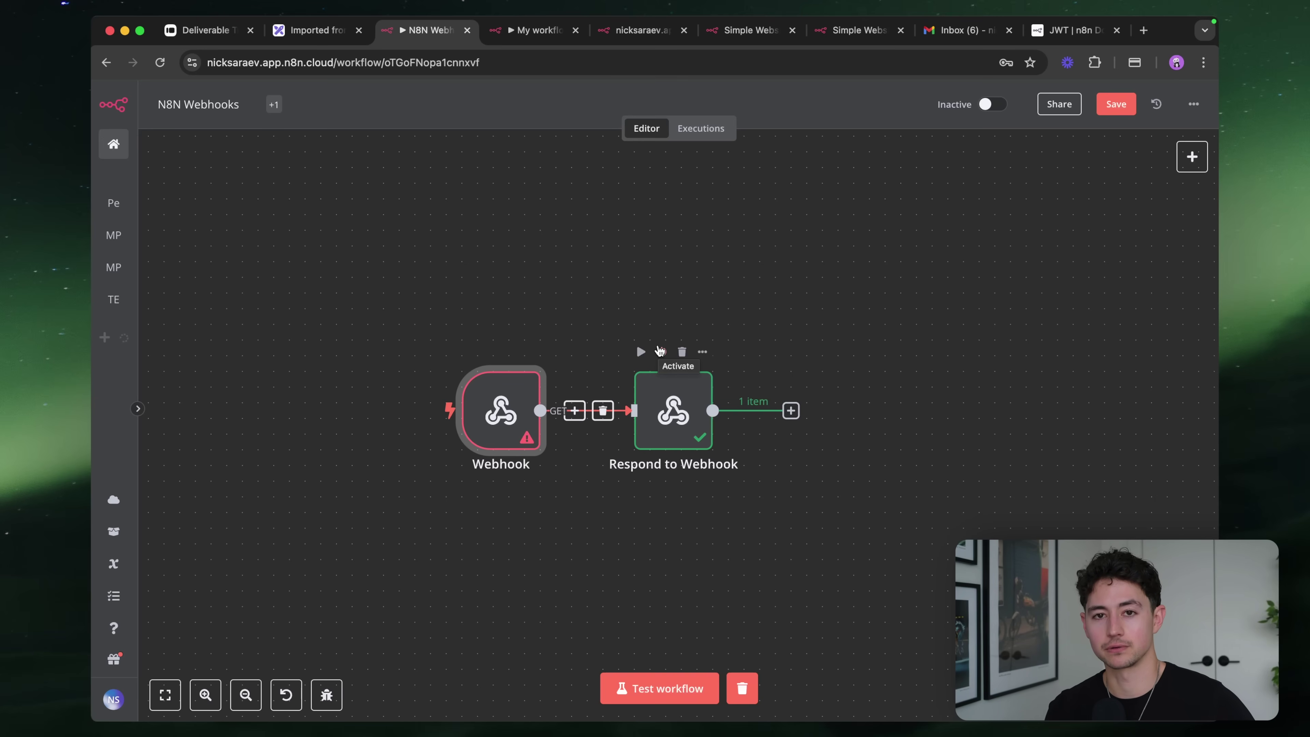
{"action": "scroll", "coordinate": [665, 336], "scroll_direction": "down", "scroll_amount": 2}
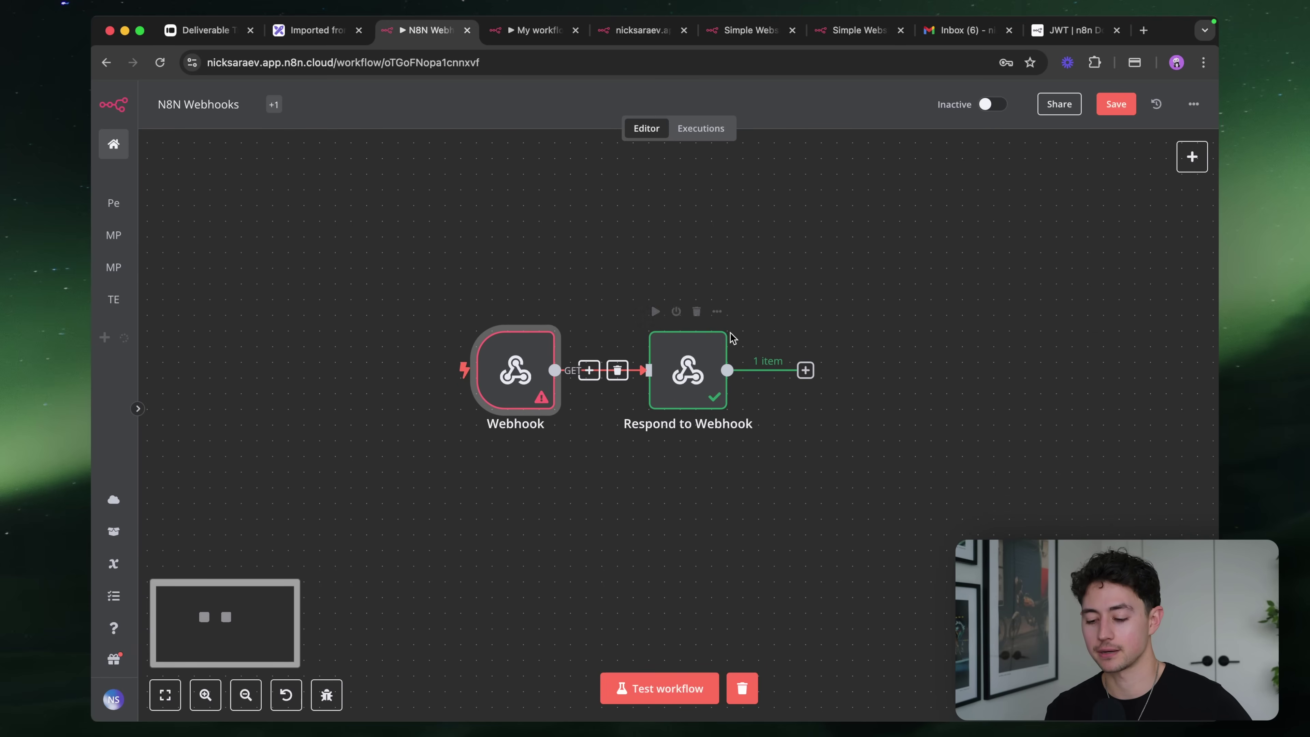
{"action": "scroll", "coordinate": [811, 316], "scroll_direction": "down", "scroll_amount": 1}
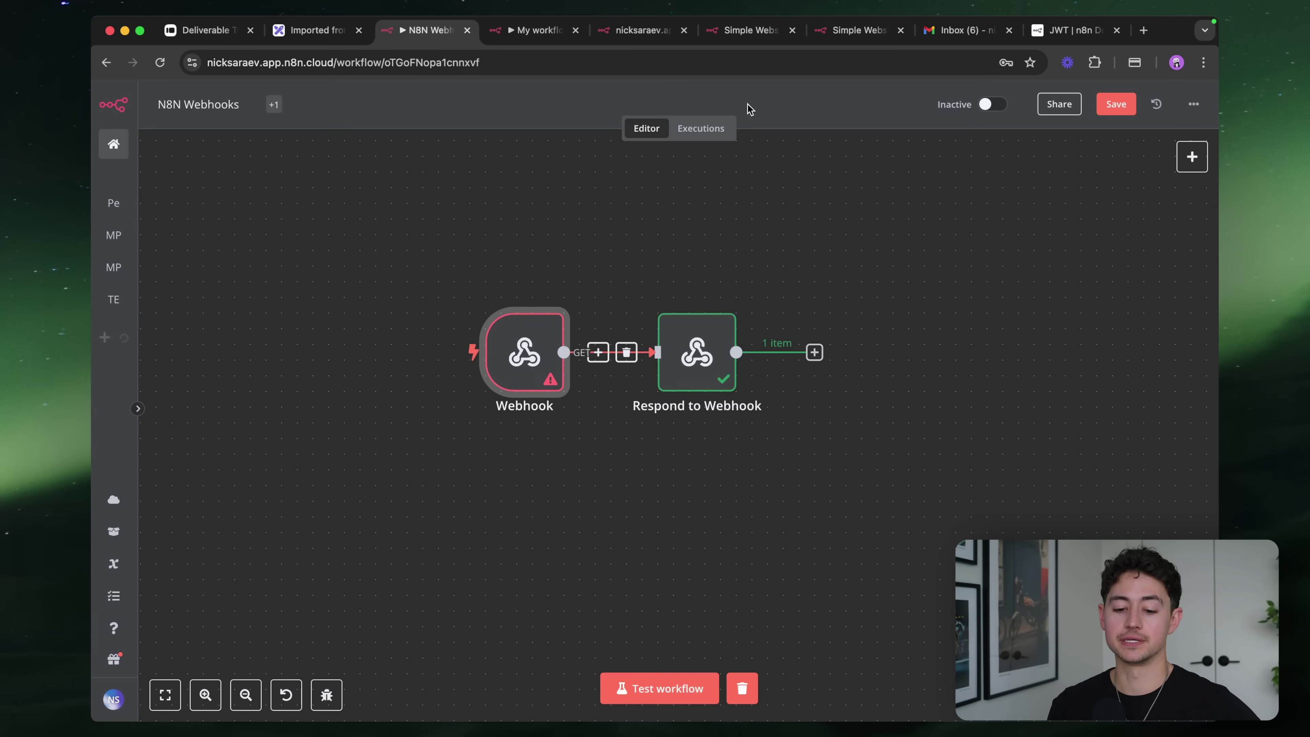
From the Render dashboard, open the n8n-nsm service and launch its onrender.com n8n instance in a new tab
{"action": "key", "text": "super+t"}
{"action": "type", "text": "render.com"}
{"action": "key", "text": "Return"}
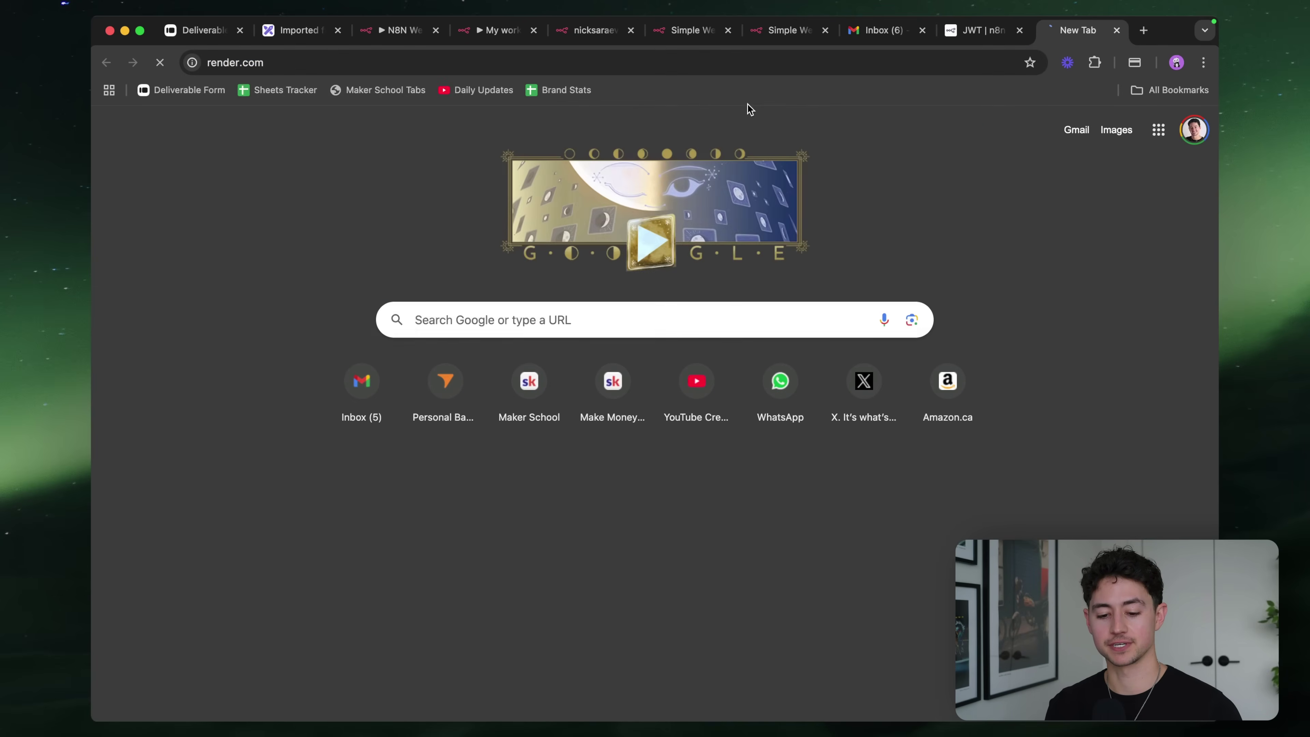
{"action": "left_click", "coordinate": [1155, 152]}
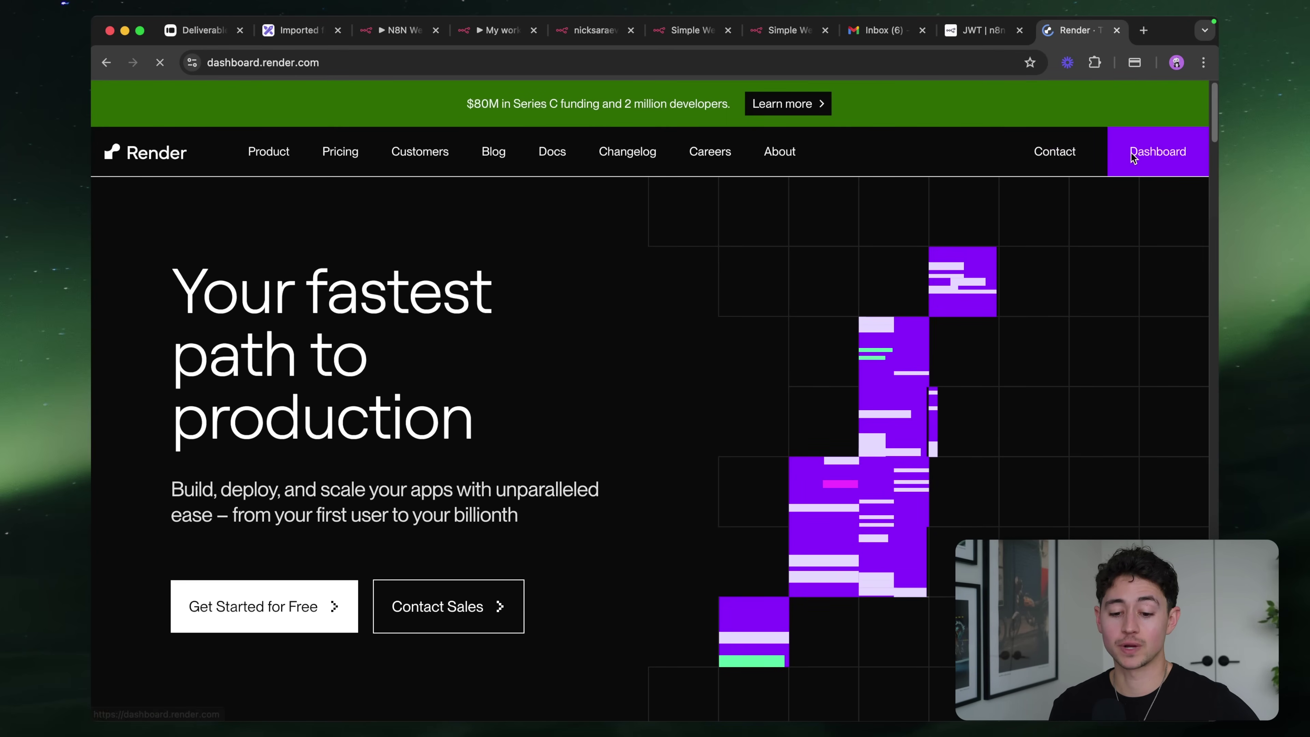
{"action": "left_click", "coordinate": [1194, 98]}
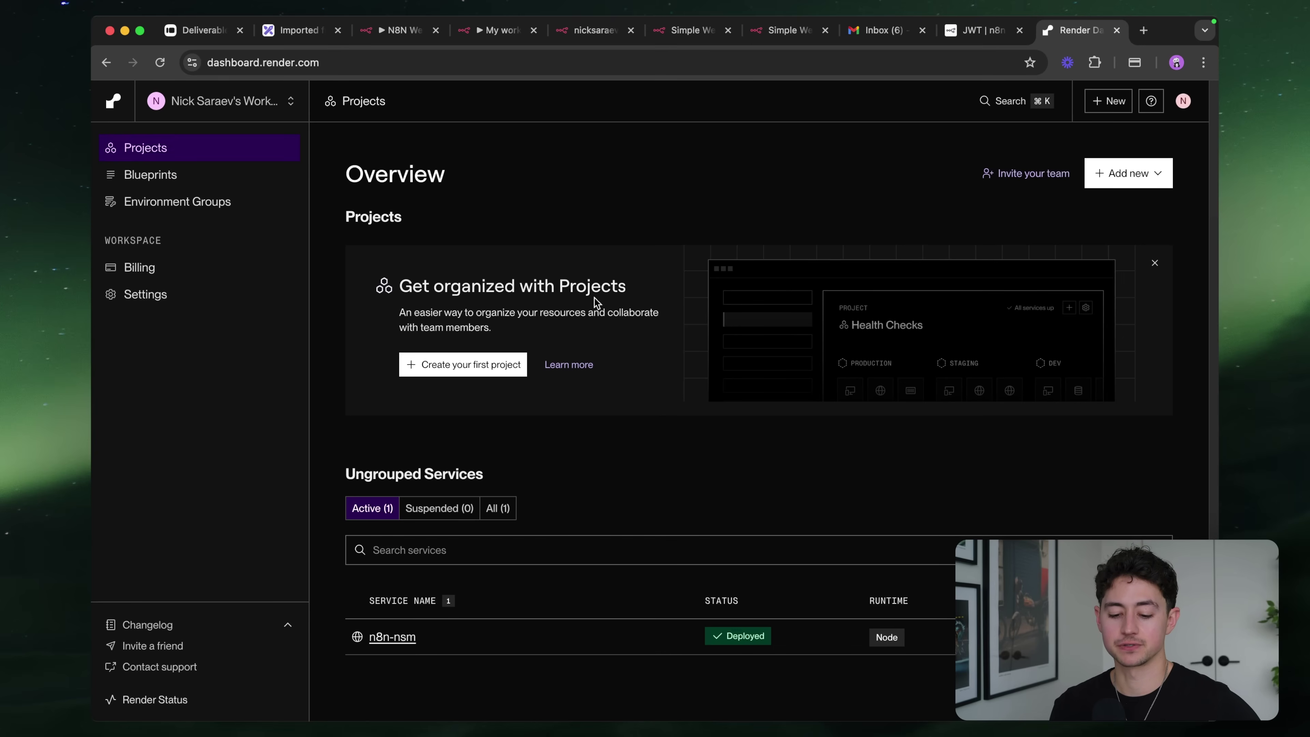
{"action": "left_click", "coordinate": [381, 637]}
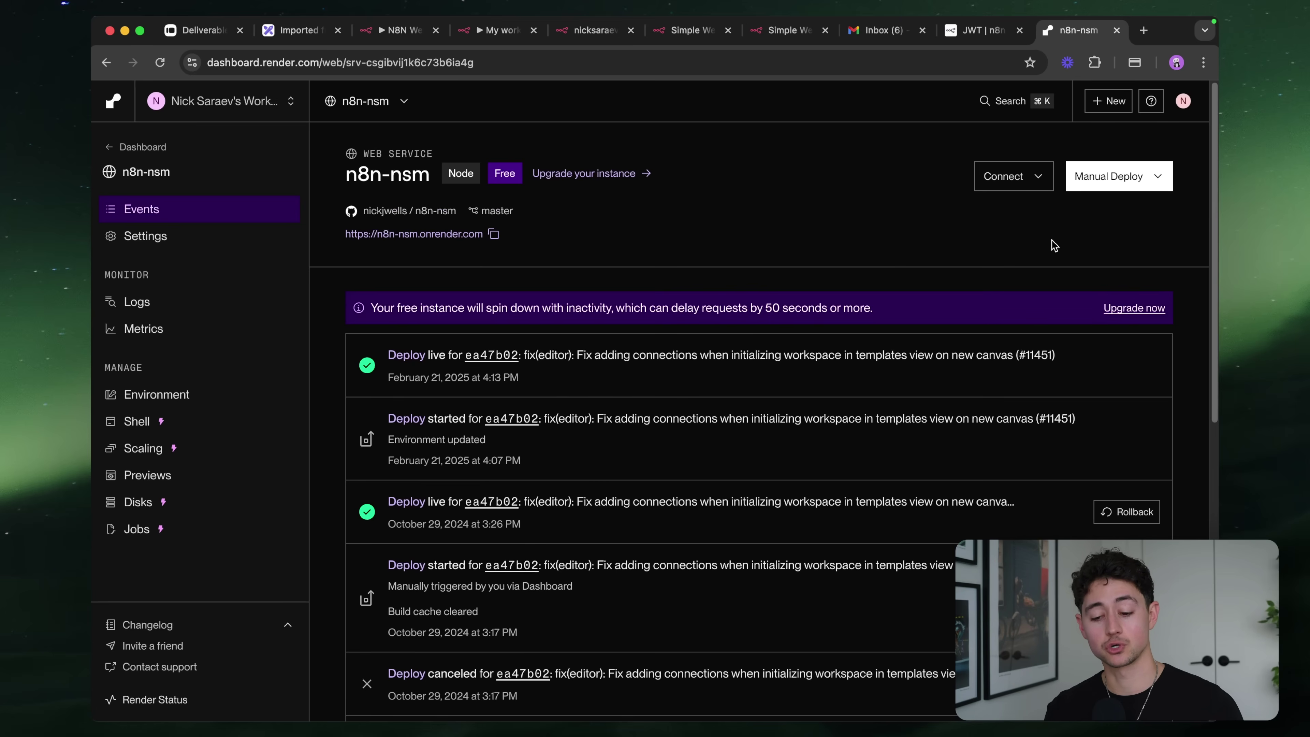
{"action": "left_click", "coordinate": [475, 234]}
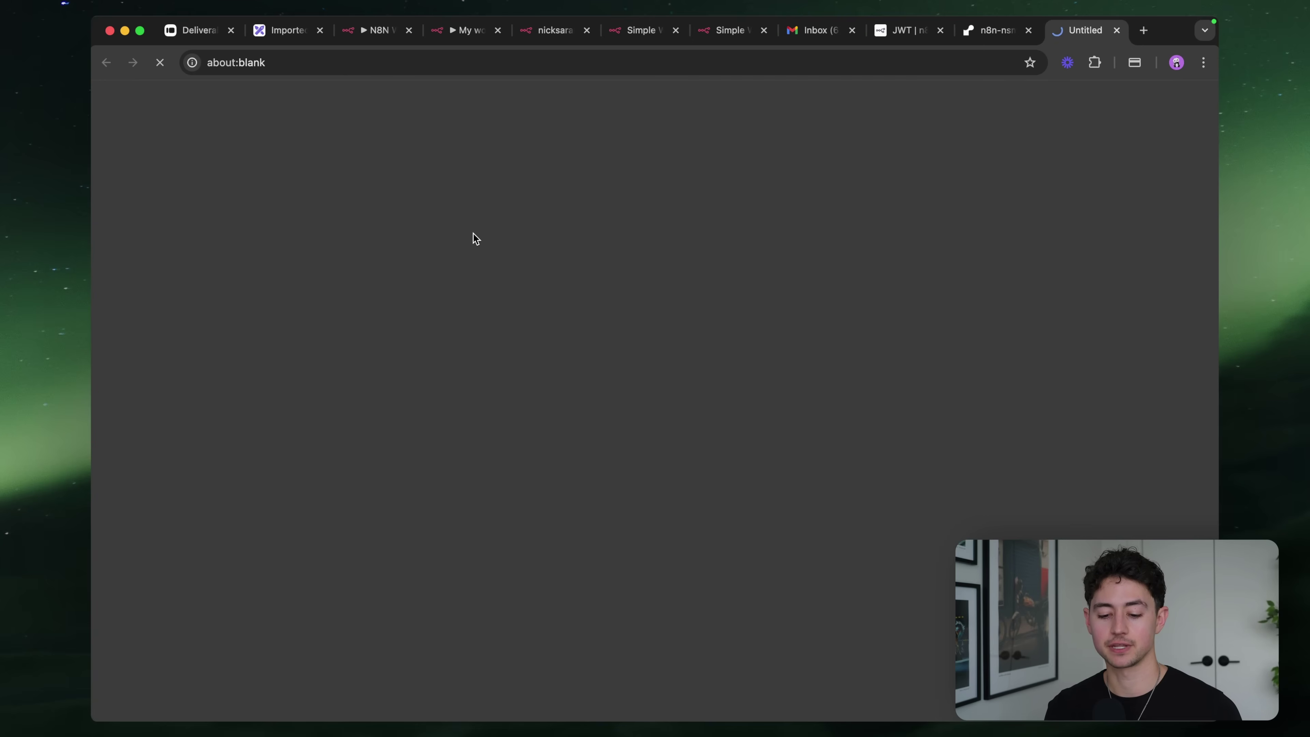
{"action": "left_click_drag", "start_coordinate": [1083, 31], "coordinate": [493, 40]}
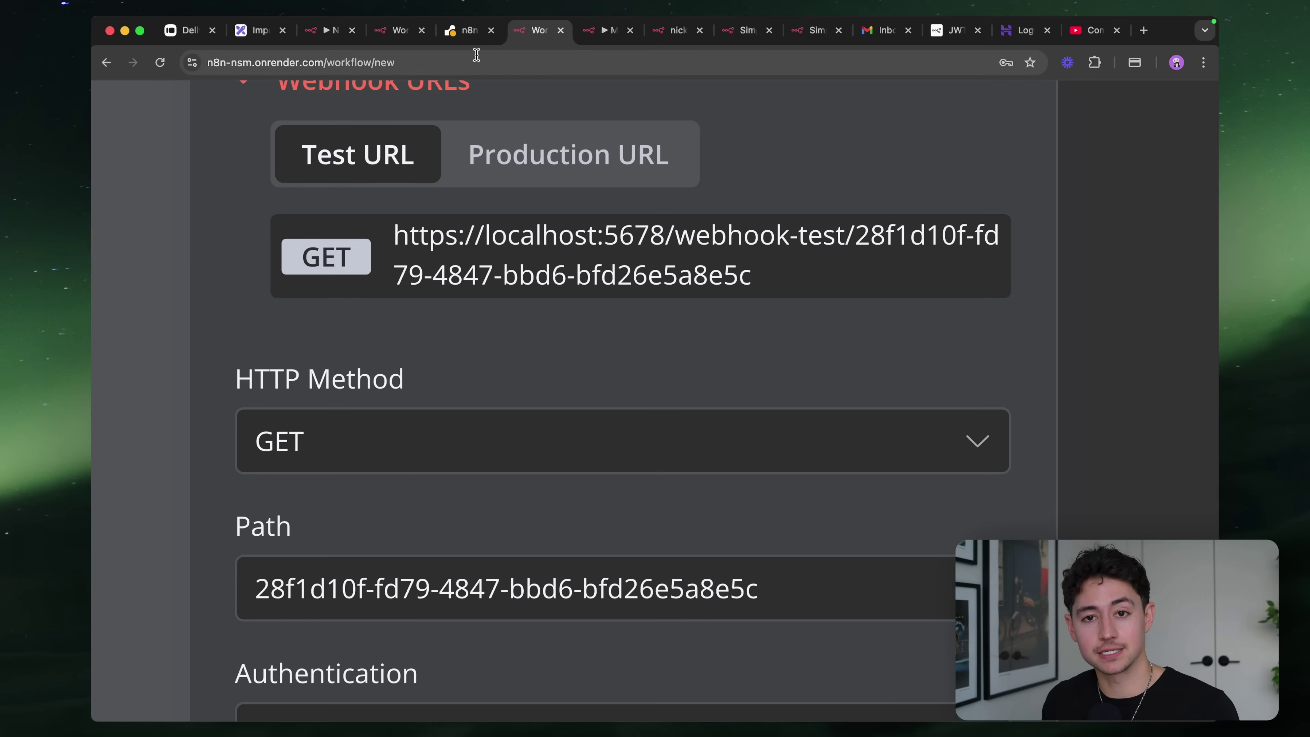
Show the Render service's deploy events and copy its onrender.com address
{"action": "left_click", "coordinate": [464, 32]}
{"action": "left_click", "coordinate": [167, 217]}
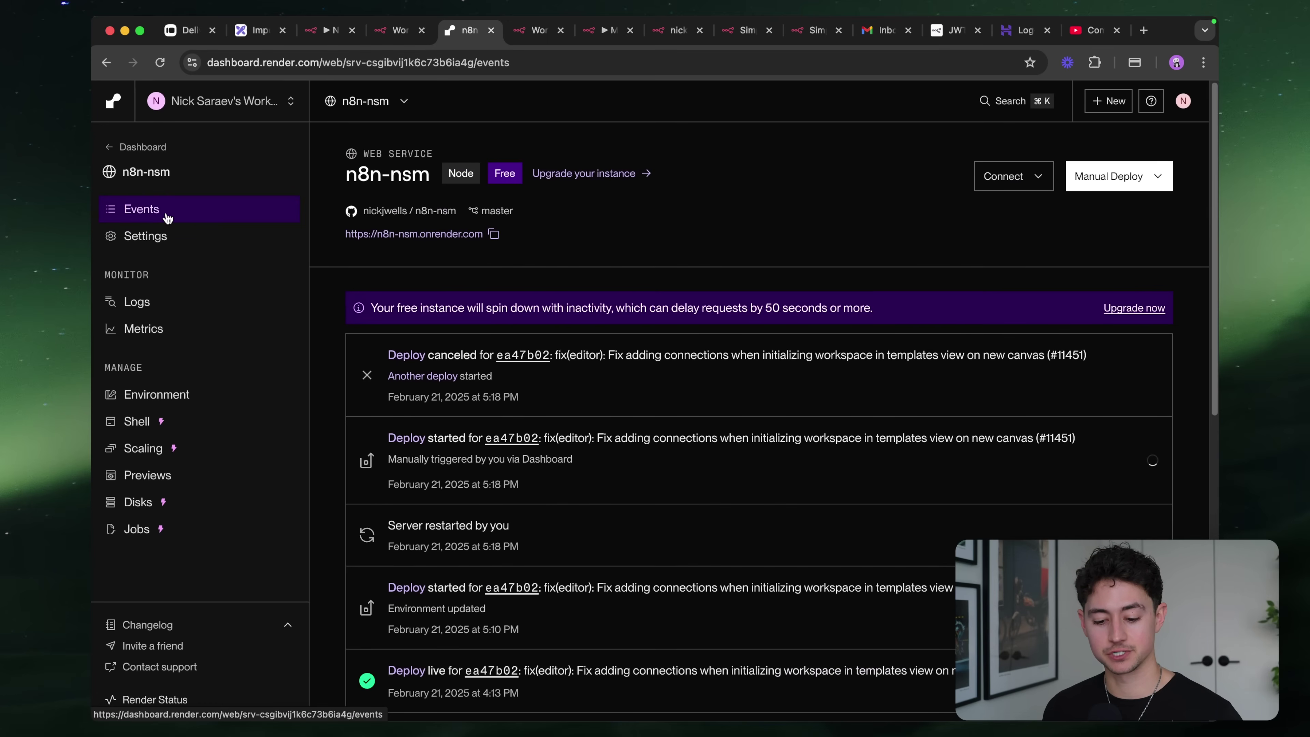
{"action": "left_click", "coordinate": [494, 234]}
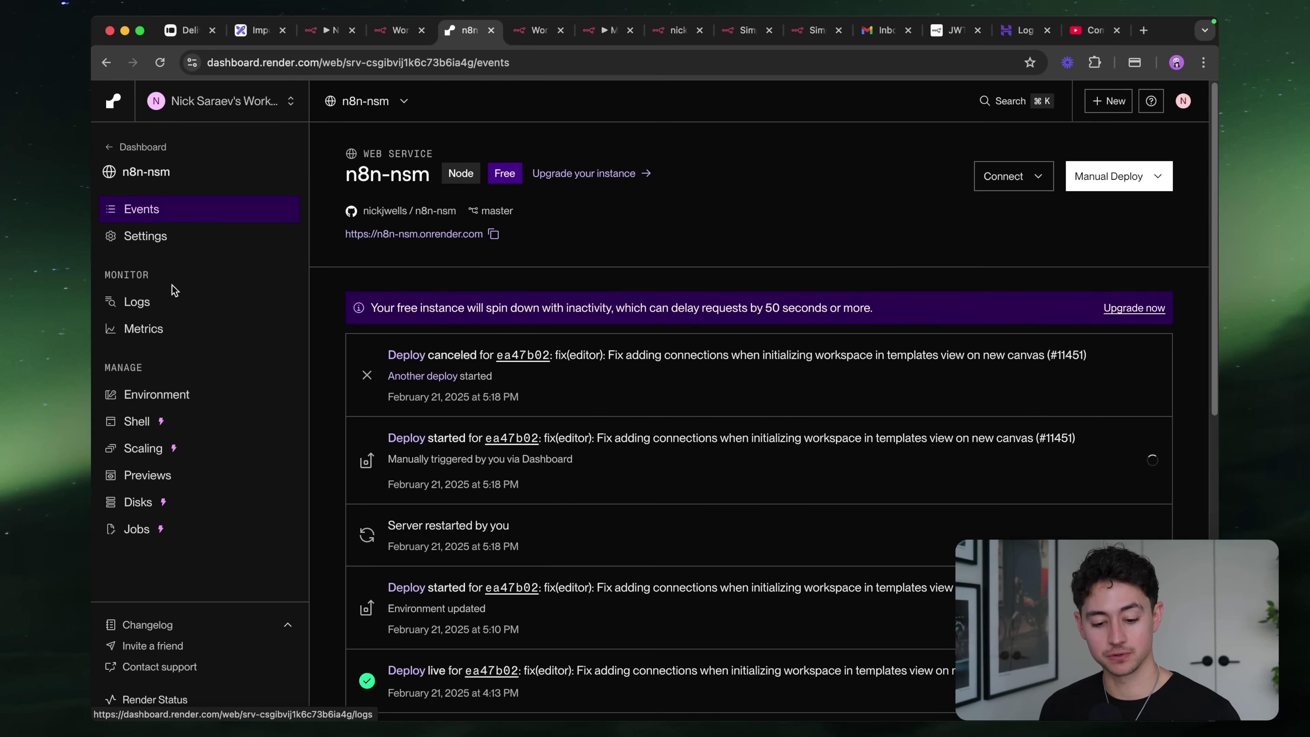
Search the service settings for 'domain' to review the Custom Domains section
{"action": "left_click", "coordinate": [160, 235]}
{"action": "key", "text": "super+f"}
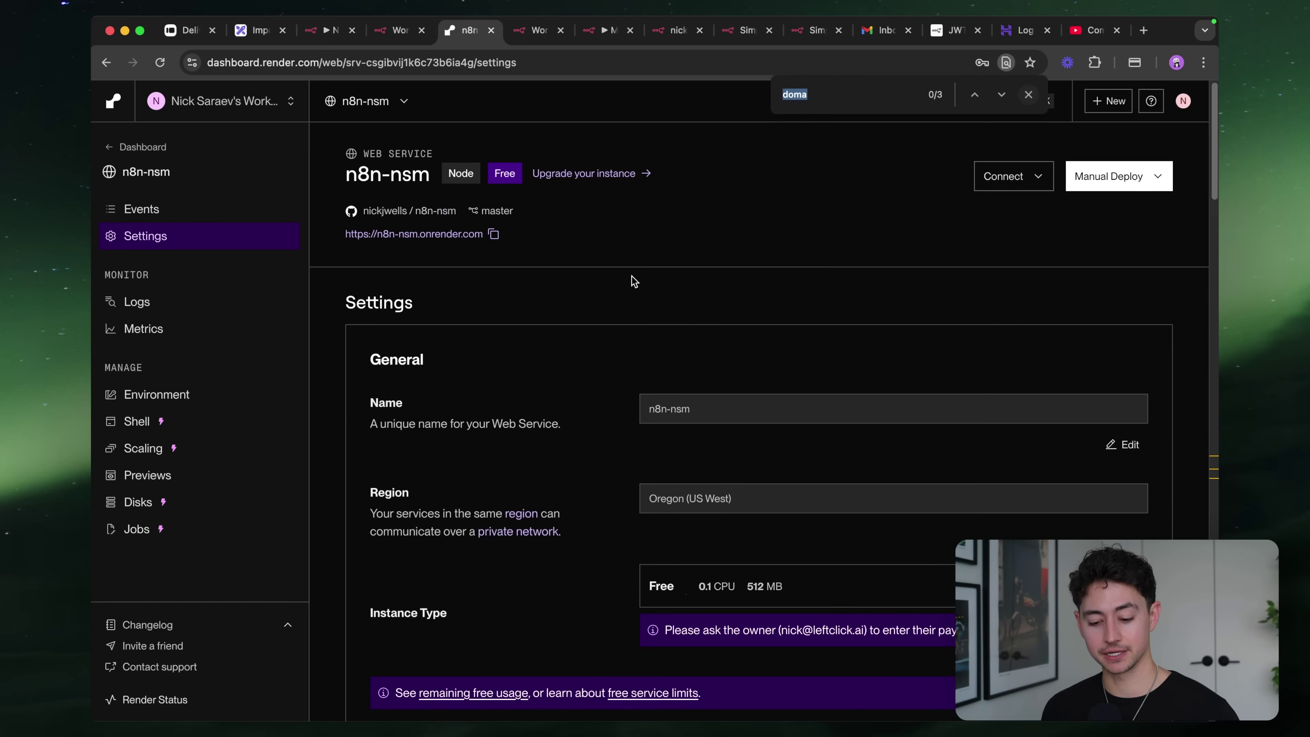
{"action": "type", "text": "domain"}
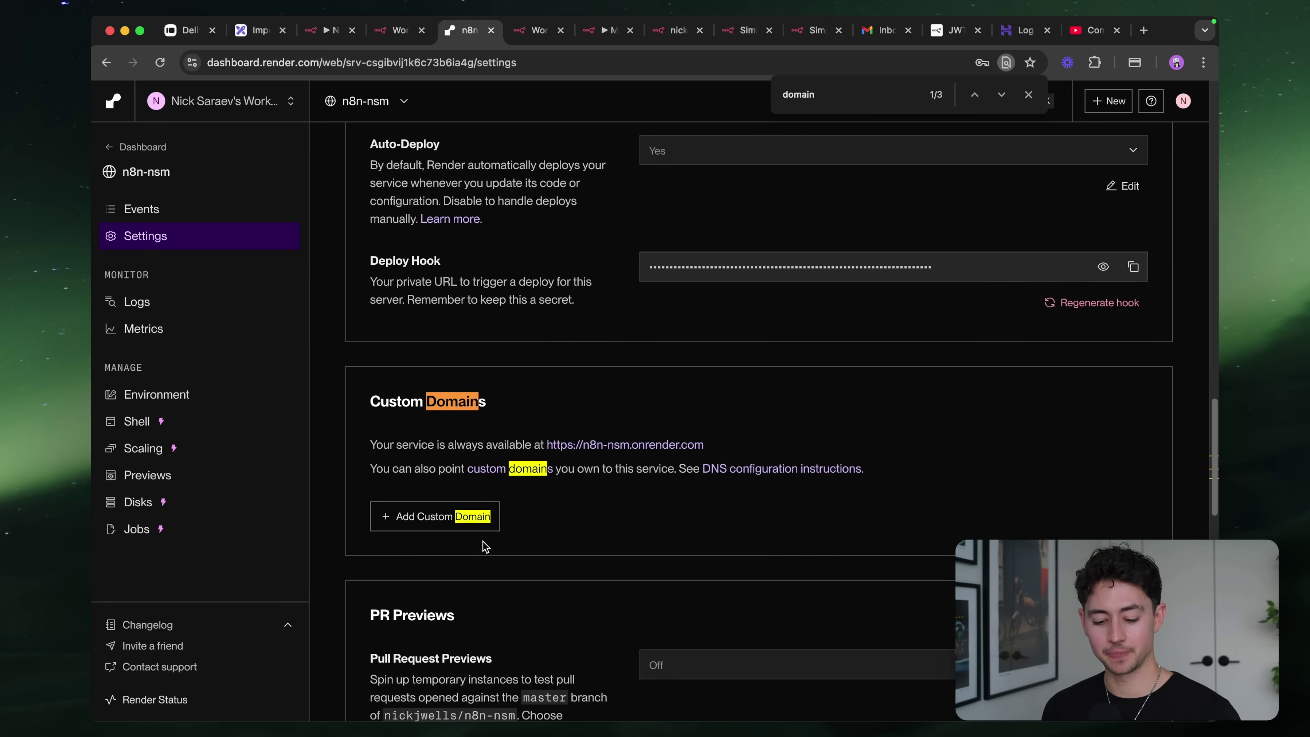
{"action": "scroll", "coordinate": [484, 544], "scroll_direction": "right", "scroll_amount": 4}
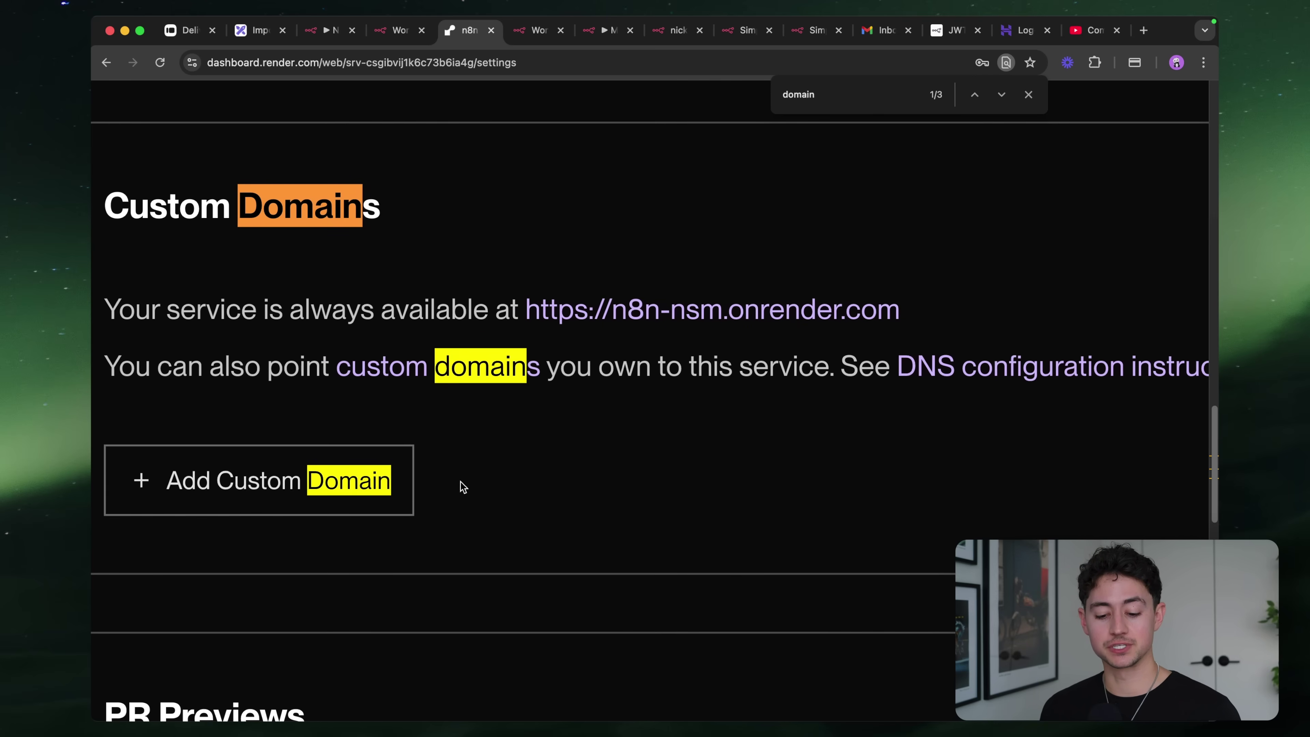
{"action": "scroll", "coordinate": [898, 493], "scroll_direction": "down", "scroll_amount": 5}
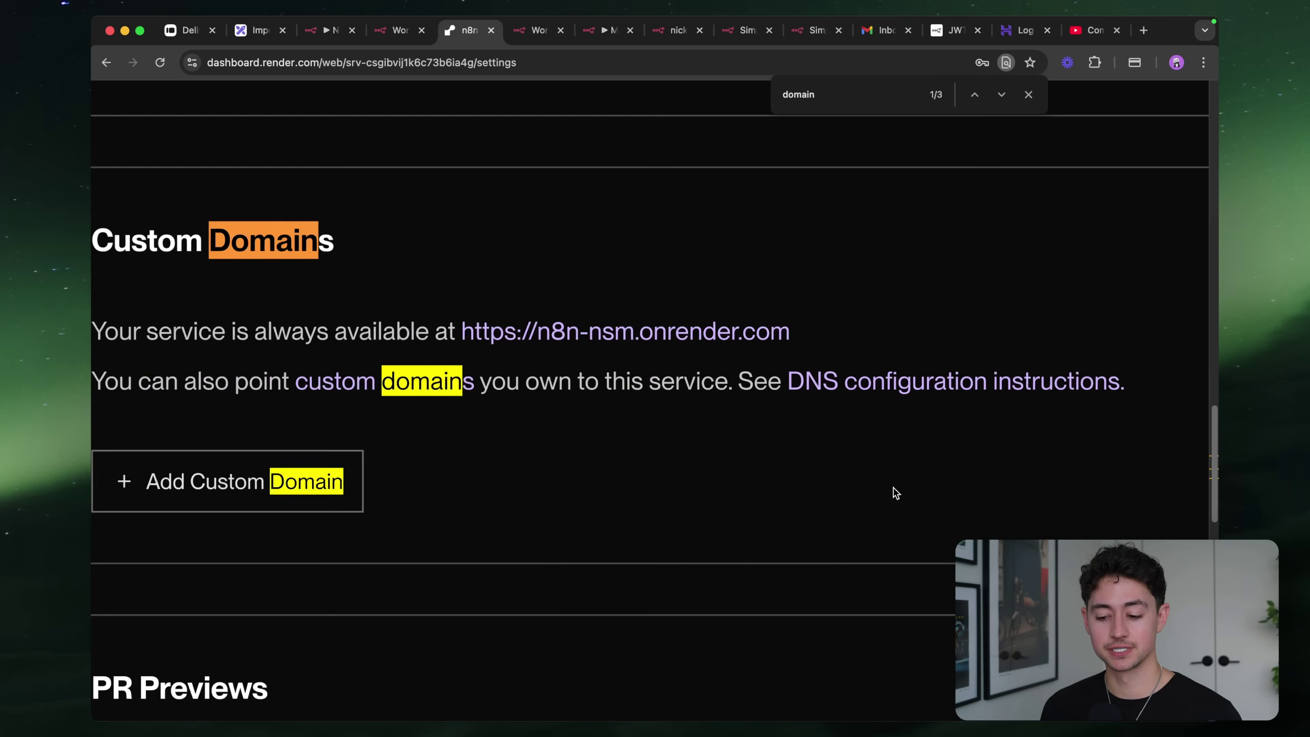
{"action": "left_click", "coordinate": [1028, 94]}
Open the 'Nginx reverse proxy - n8n Community' topic from the 'nginx' suggestion in a new tab
{"action": "key", "text": "ctrl+t"}
{"action": "type", "text": "nginx"}
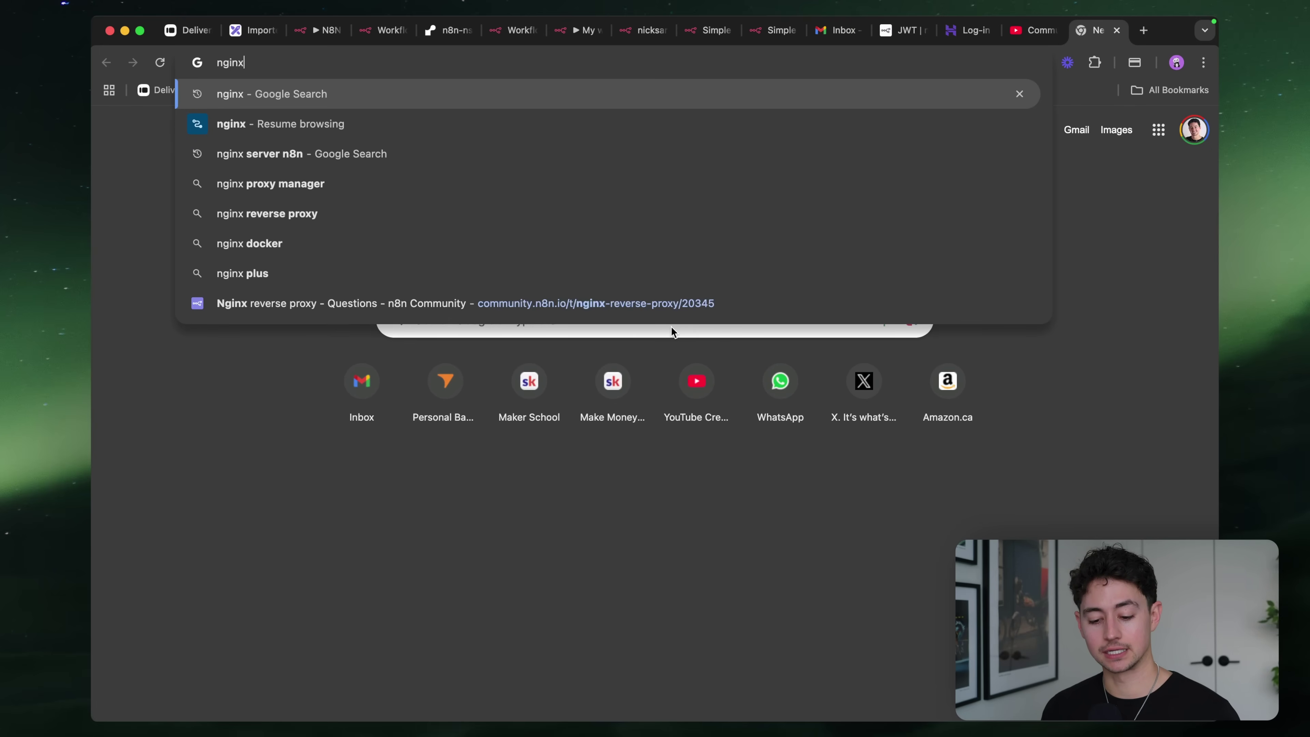
{"action": "left_click", "coordinate": [644, 304]}
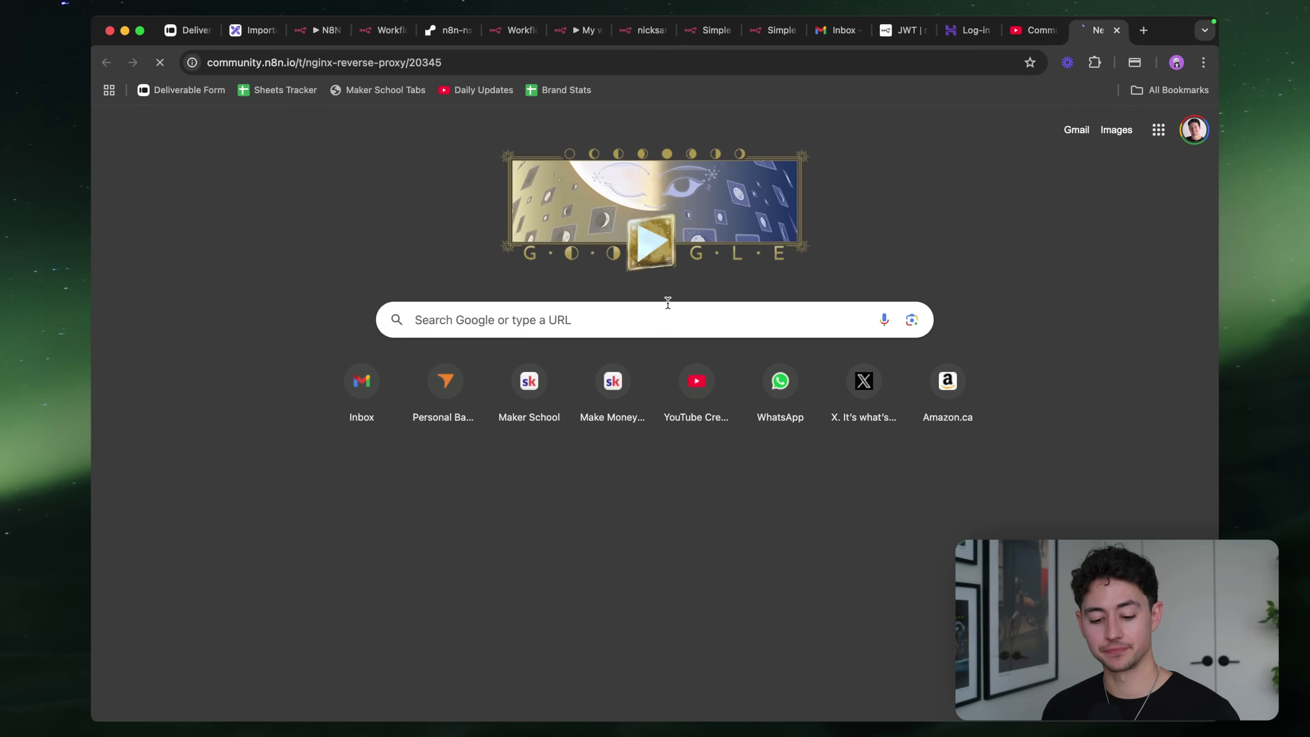
Scroll through the topic's docker run command and nginx.conf location example
{"action": "scroll", "coordinate": [577, 372], "scroll_direction": "down", "scroll_amount": 3}
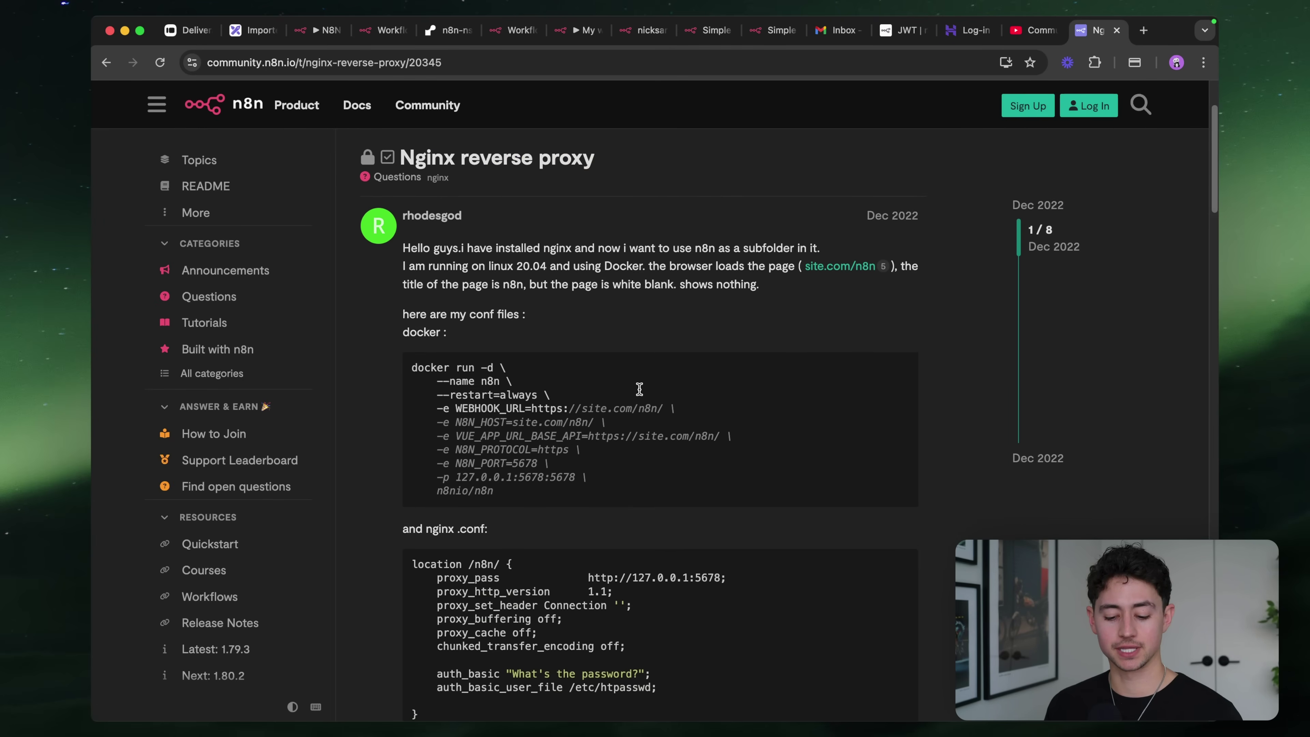
{"action": "scroll", "coordinate": [634, 222], "scroll_direction": "down", "scroll_amount": 2}
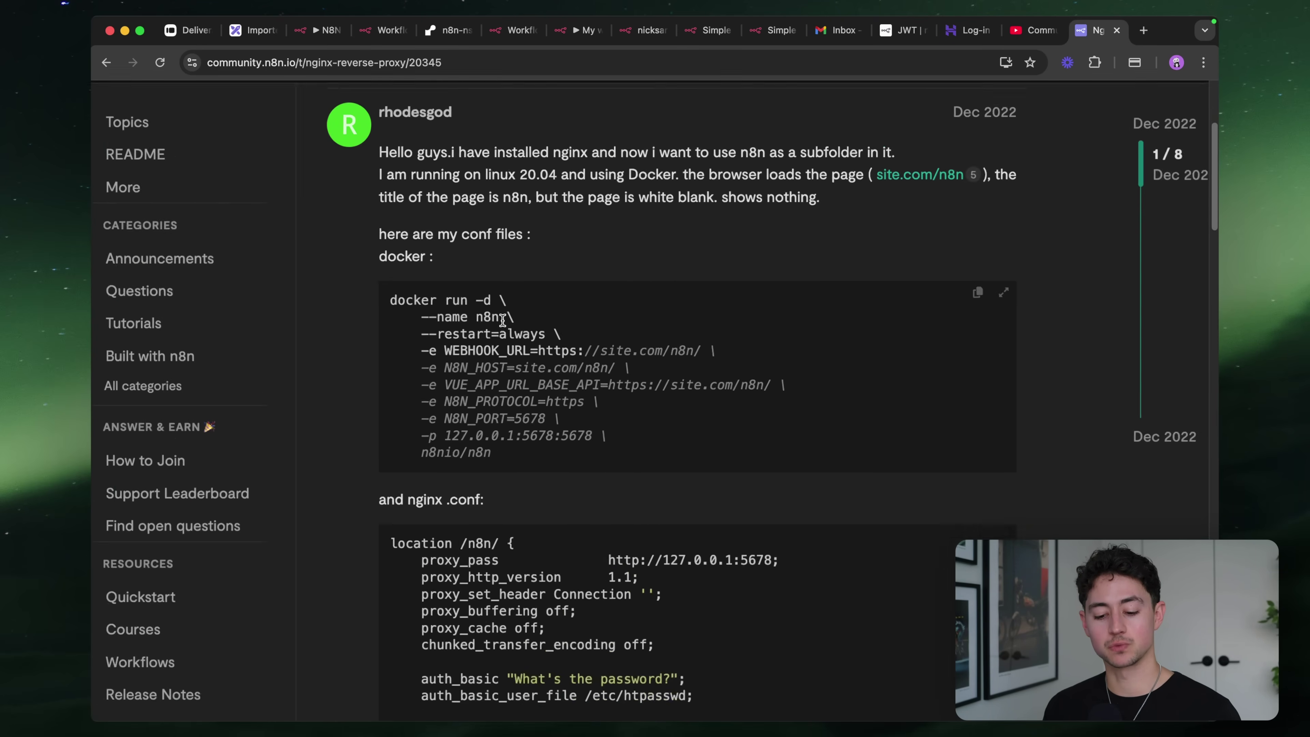
{"action": "scroll", "coordinate": [502, 320], "scroll_direction": "up", "scroll_amount": 3}
{"action": "left_click_drag", "start_coordinate": [339, 289], "coordinate": [559, 296]}
{"action": "left_click", "coordinate": [558, 296]}
{"action": "scroll", "coordinate": [560, 298], "scroll_direction": "down", "scroll_amount": 5}
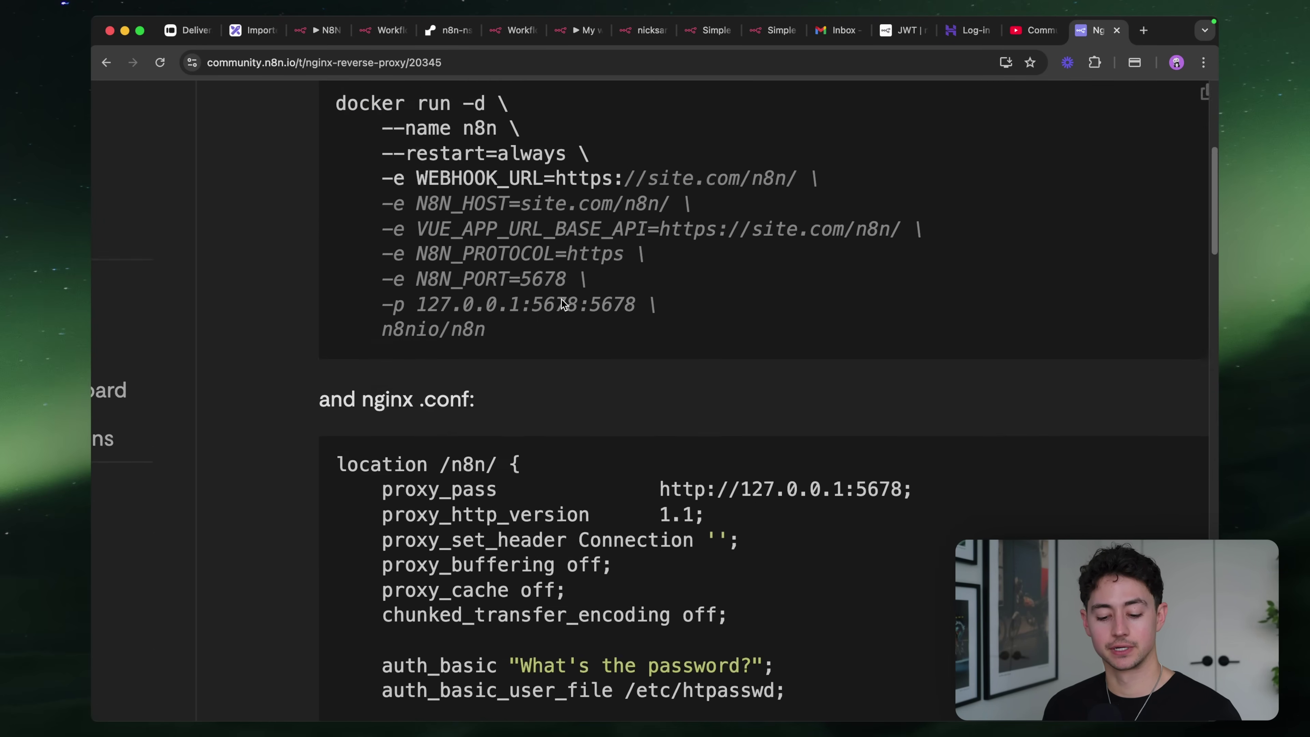
{"action": "scroll", "coordinate": [508, 526], "scroll_direction": "down", "scroll_amount": 3}
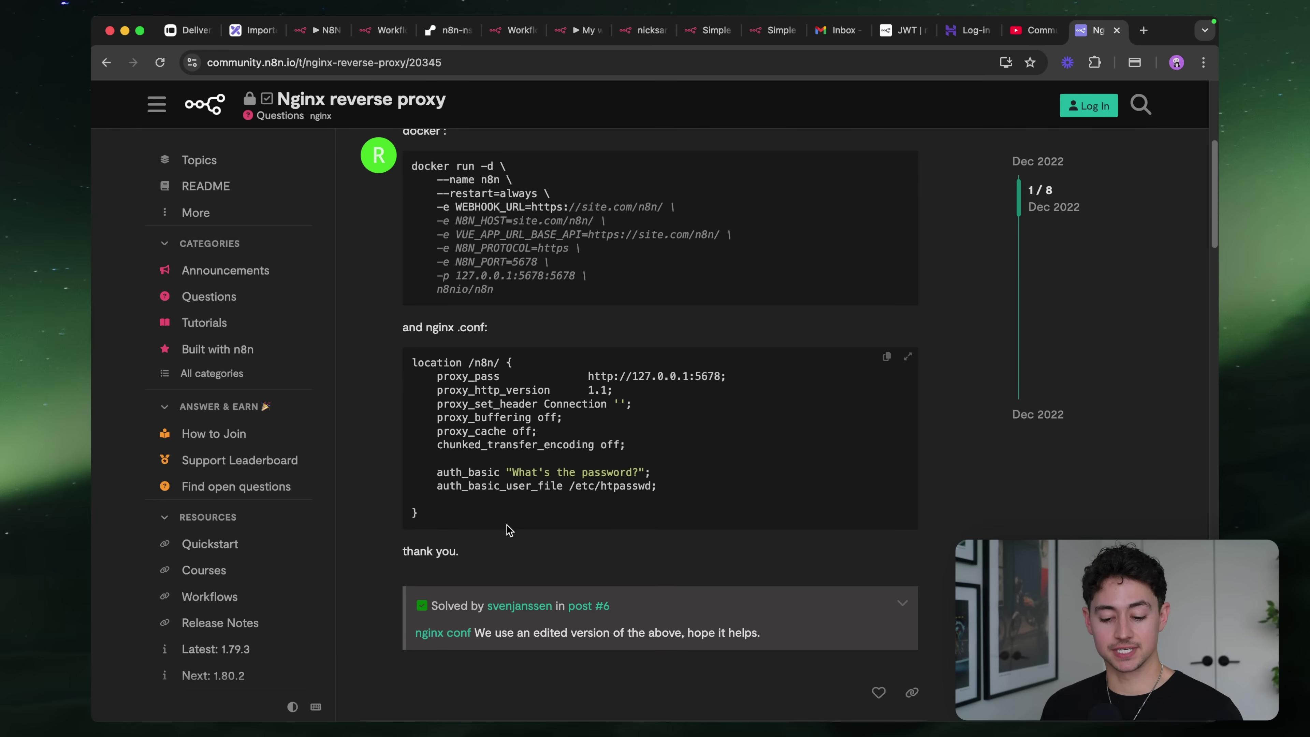
{"action": "scroll", "coordinate": [454, 353], "scroll_direction": "up", "scroll_amount": 3}
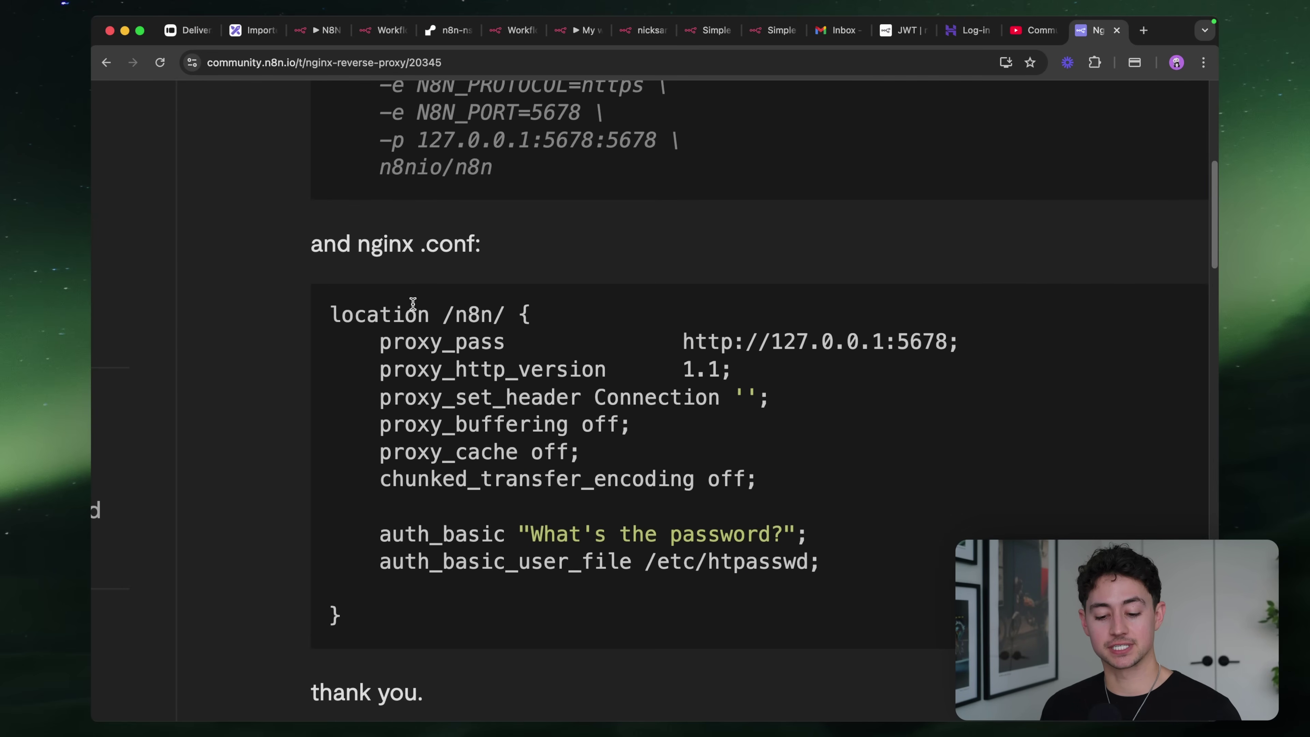
{"action": "scroll", "coordinate": [542, 281], "scroll_direction": "down", "scroll_amount": 3}
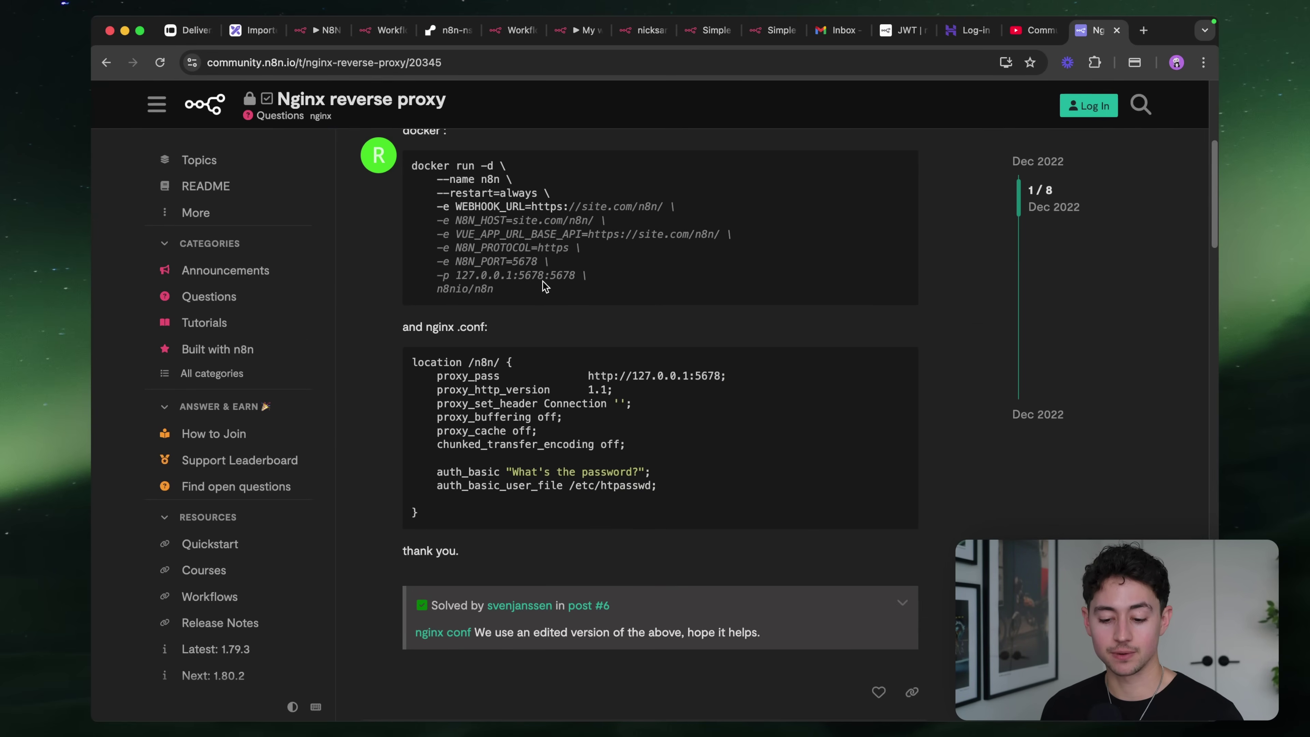
Search 'n8n docker nginx' and background-open the nginx-instead-of-traefik and sample nginx config results
{"action": "key", "text": "super+t"}
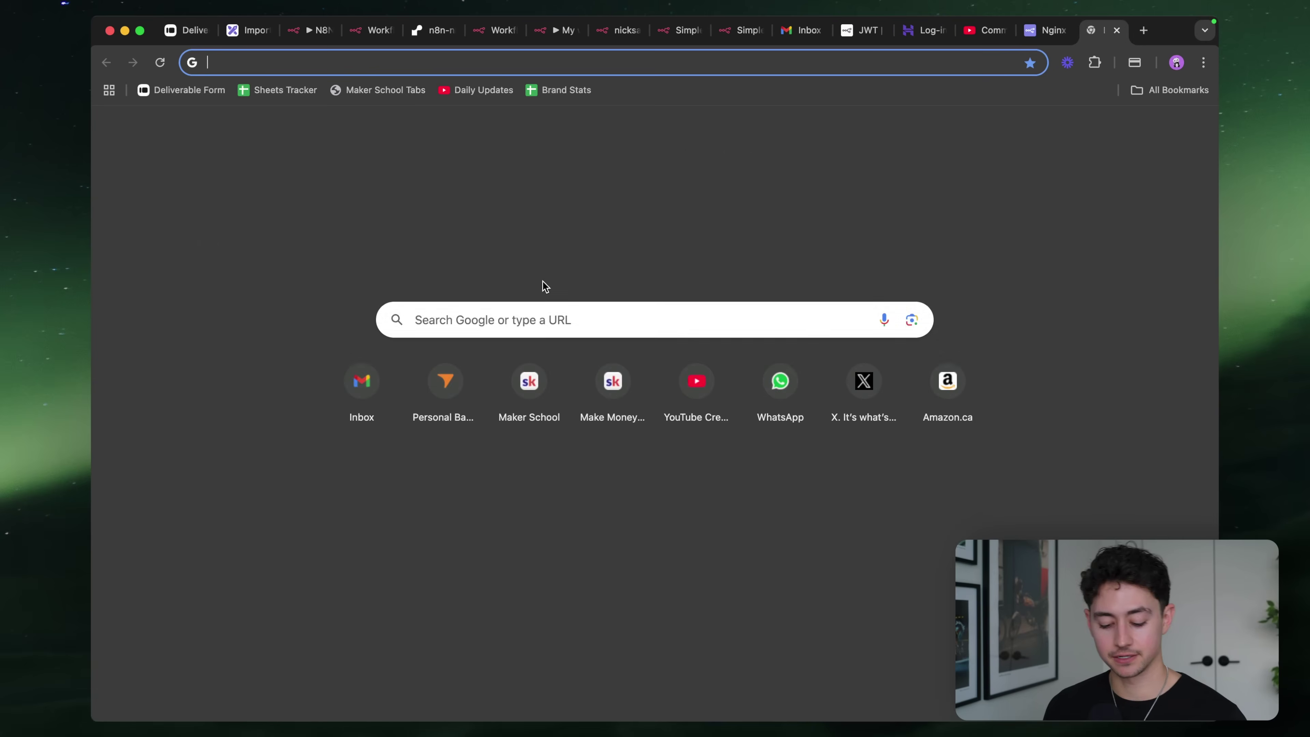
{"action": "type", "text": "n8n docker ngin"}
{"action": "key", "text": "Return"}
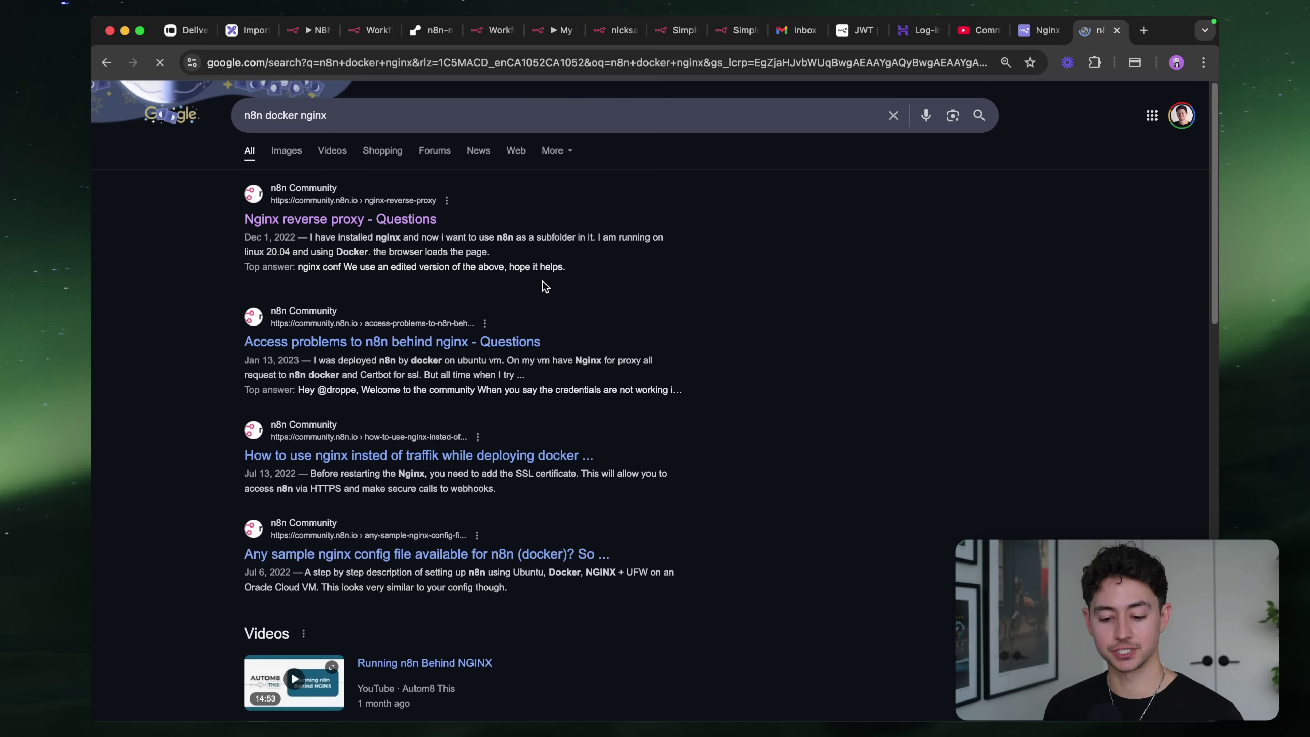
{"action": "scroll", "coordinate": [456, 278], "scroll_direction": "down", "scroll_amount": 1}
{"action": "left_click", "coordinate": [421, 409], "text": "super"}
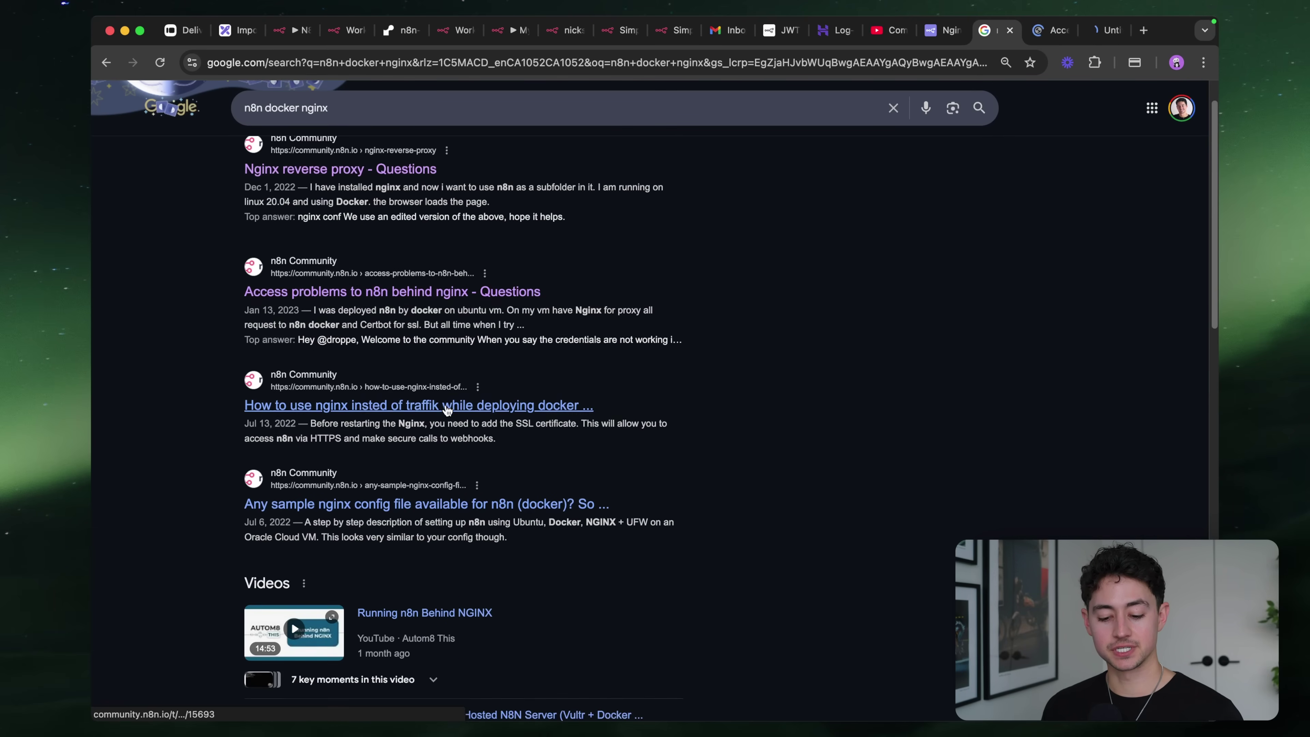
{"action": "scroll", "coordinate": [428, 410], "scroll_direction": "down", "scroll_amount": 2}
{"action": "left_click", "coordinate": [442, 413], "text": "super"}
Browse the NGINX setup videos and remaining results, then switch to another app
{"action": "scroll", "coordinate": [448, 428], "scroll_direction": "down", "scroll_amount": 6}
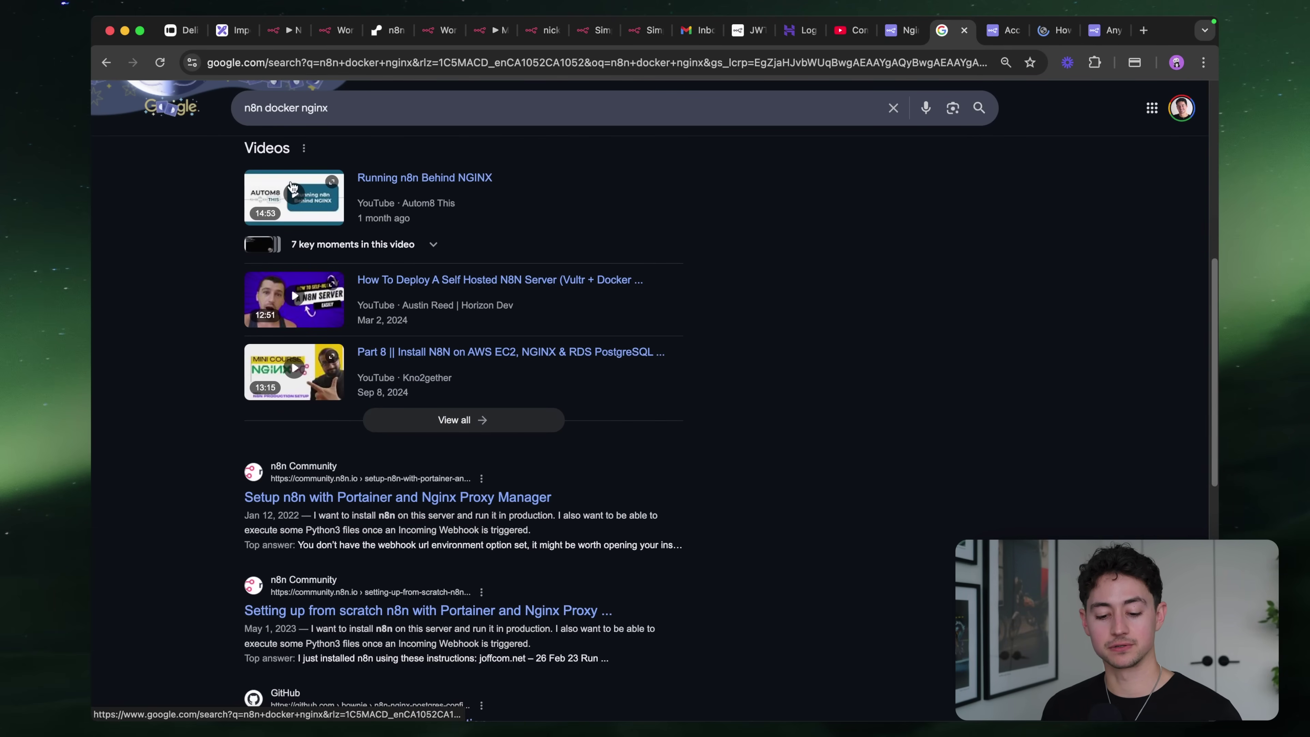
{"action": "scroll", "coordinate": [448, 129], "scroll_direction": "up", "scroll_amount": 5, "text": "ctrl"}
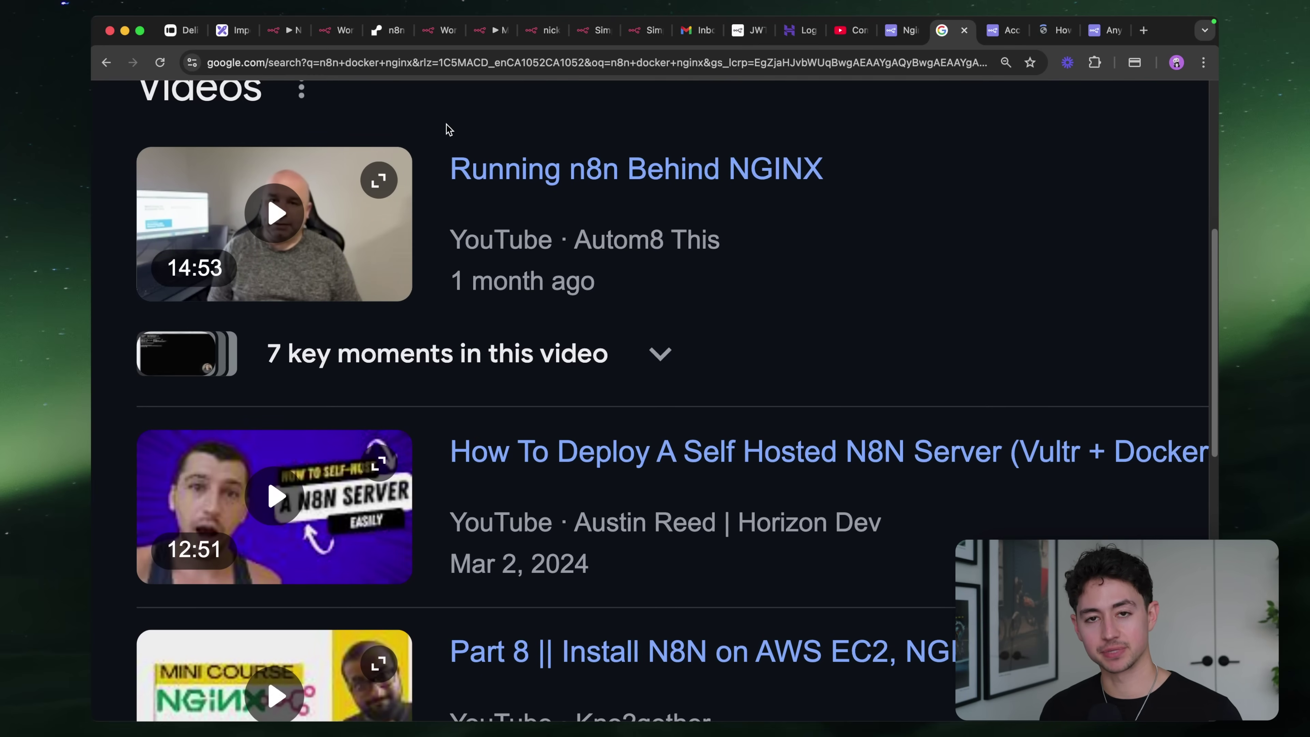
{"action": "scroll", "coordinate": [1129, 214], "scroll_direction": "down", "scroll_amount": 3, "text": "ctrl"}
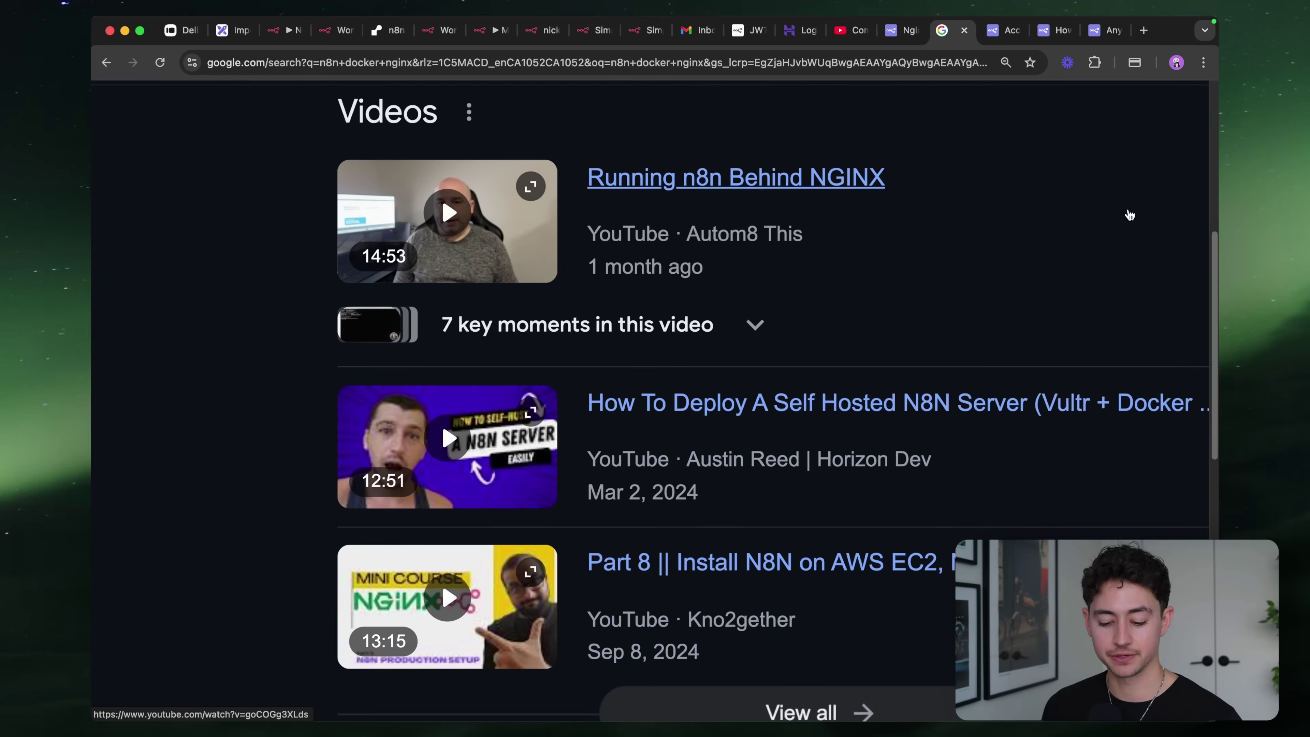
{"action": "scroll", "coordinate": [1128, 213], "scroll_direction": "down", "scroll_amount": 3, "text": "ctrl"}
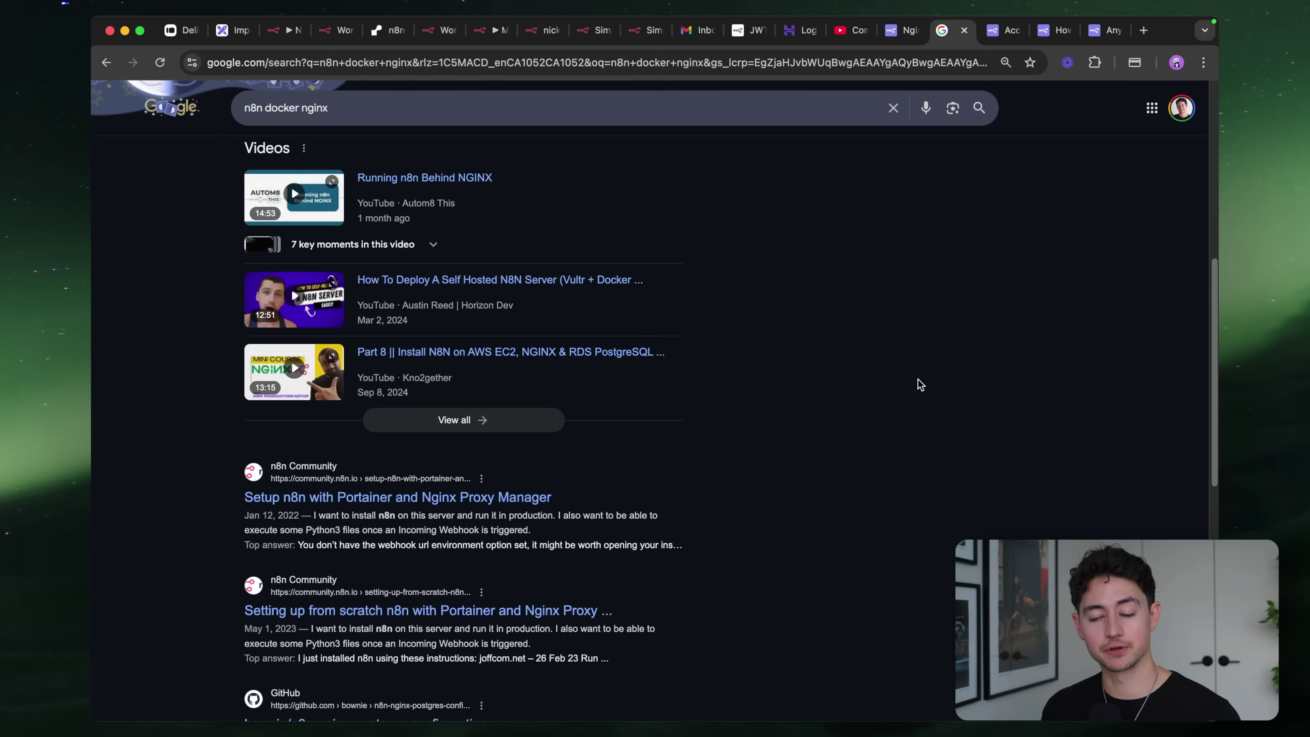
{"action": "scroll", "coordinate": [920, 385], "scroll_direction": "down", "scroll_amount": 3}
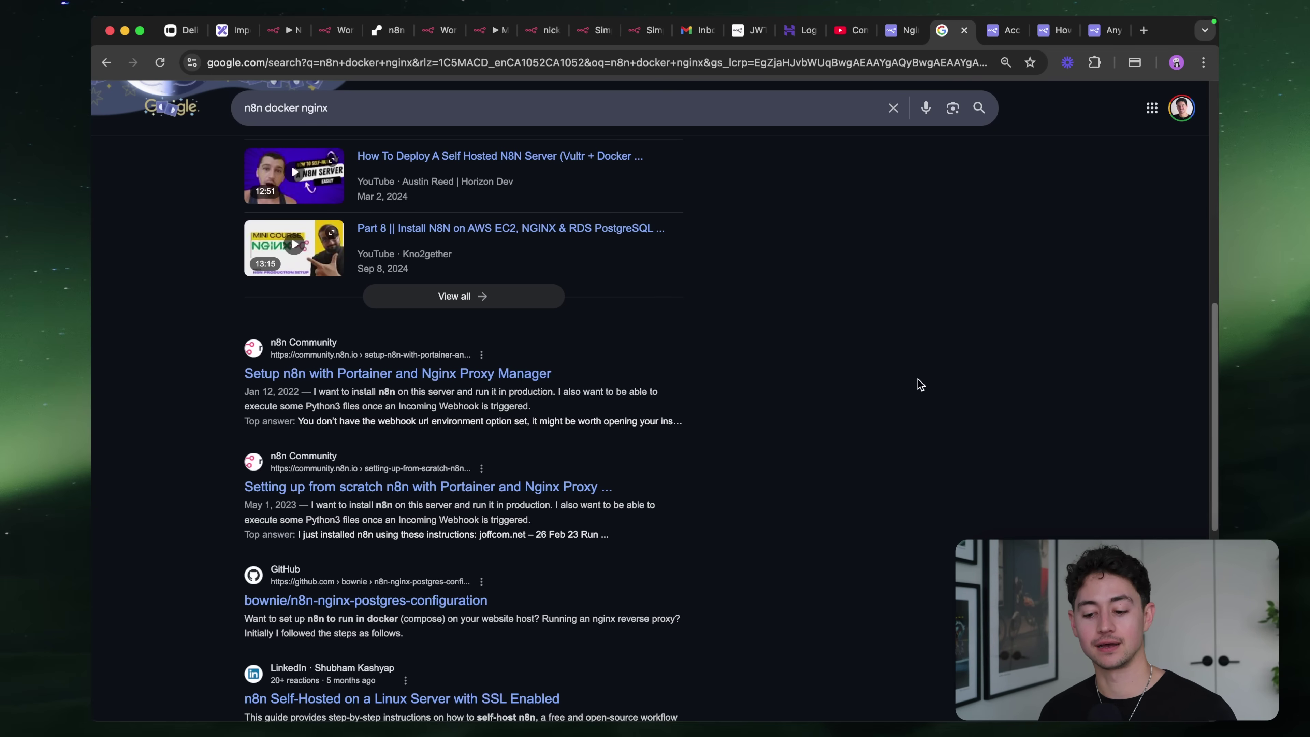
{"action": "key", "text": "super+Tab"}
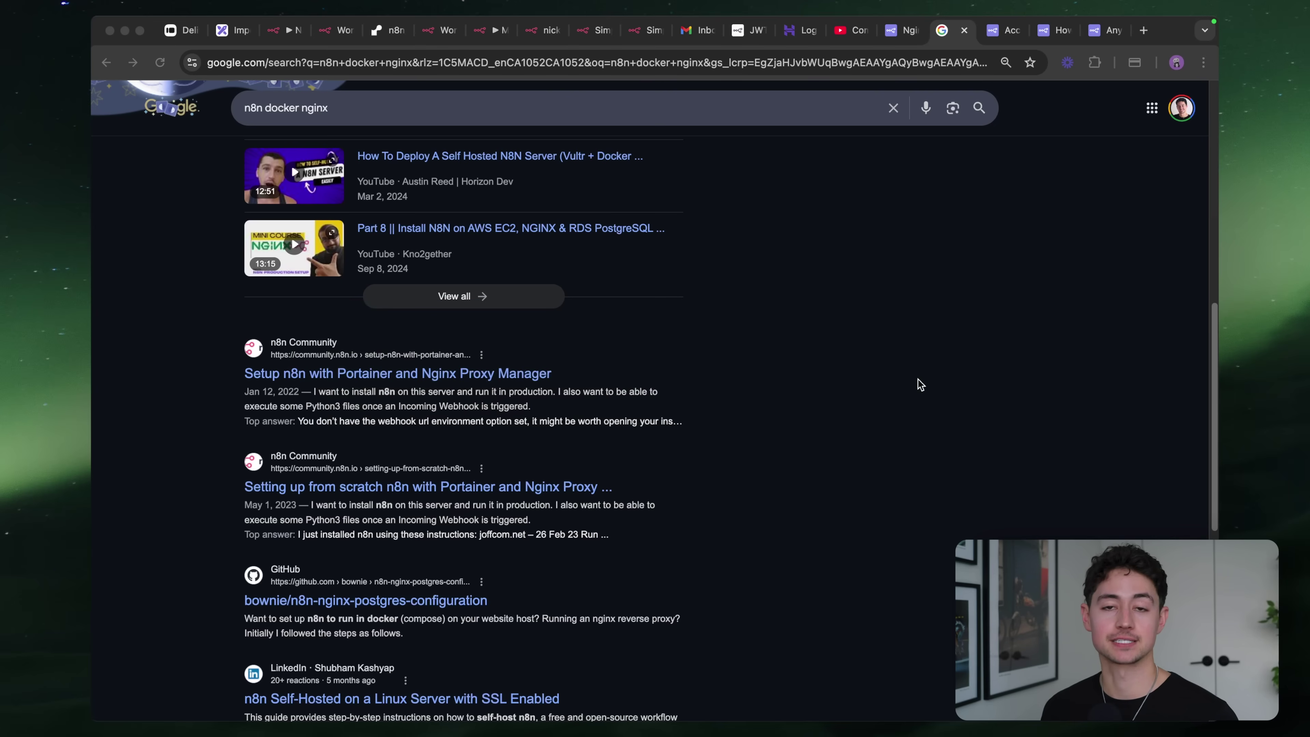